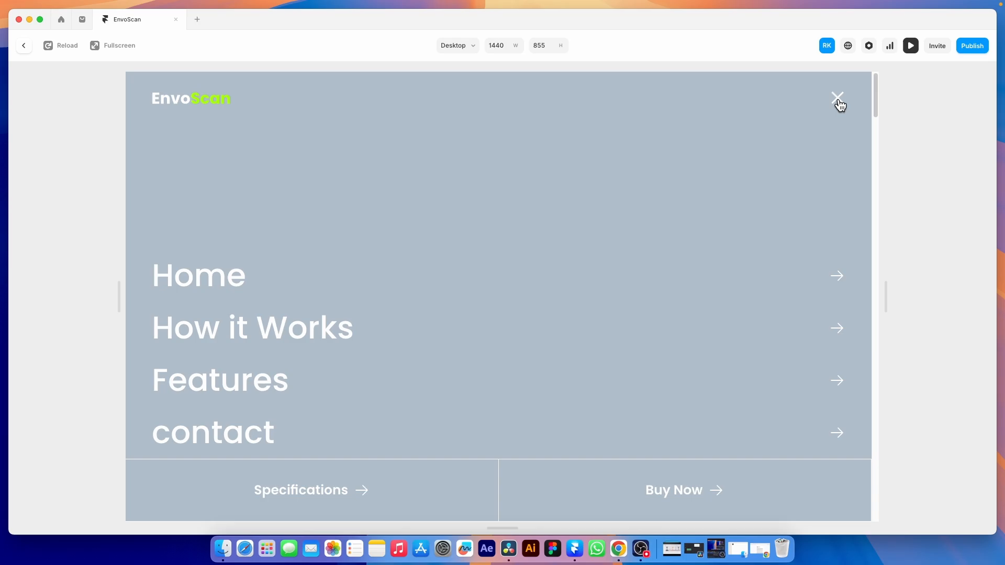
# - Review the EnvoScan page preview: the full-screen menu, the device hotspots under Smart Environmental Sensors, and the How it Works scroll animation
pyautogui.click(837, 99)
pyautogui.click(837, 99)
pyautogui.click(837, 99)
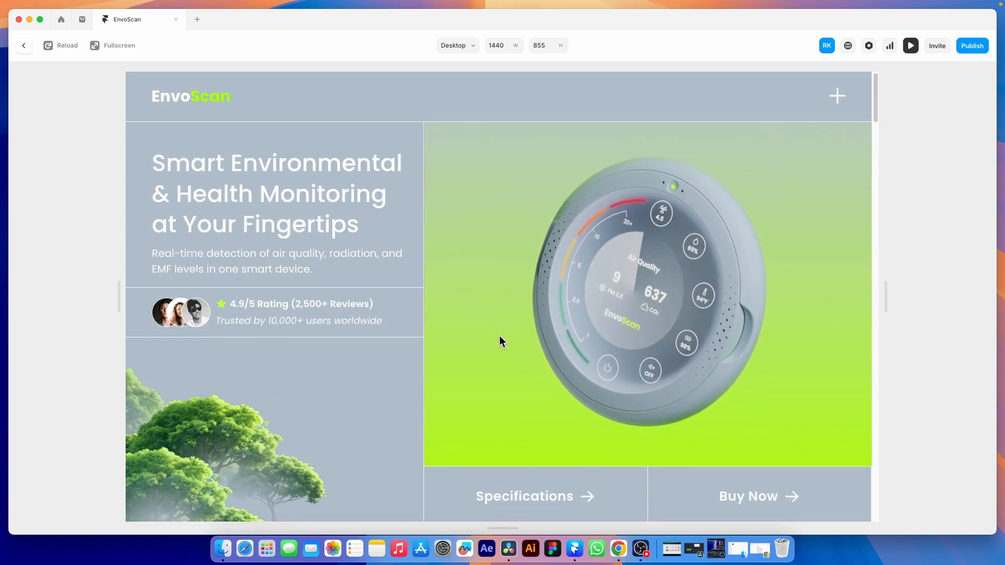
pyautogui.scroll(-2, 498, 332)
pyautogui.scroll(-8, 498, 331)
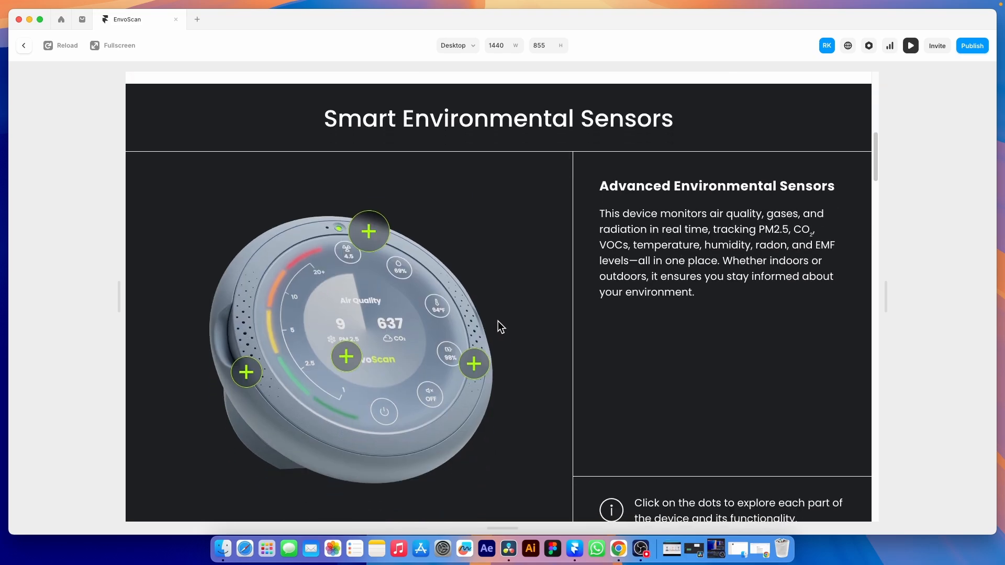
pyautogui.click(474, 356)
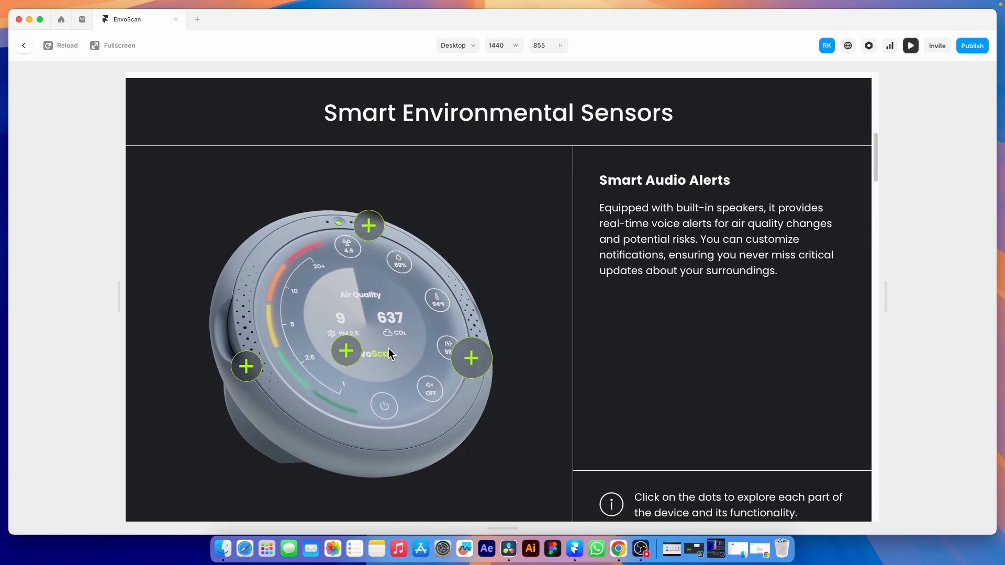
pyautogui.click(345, 351)
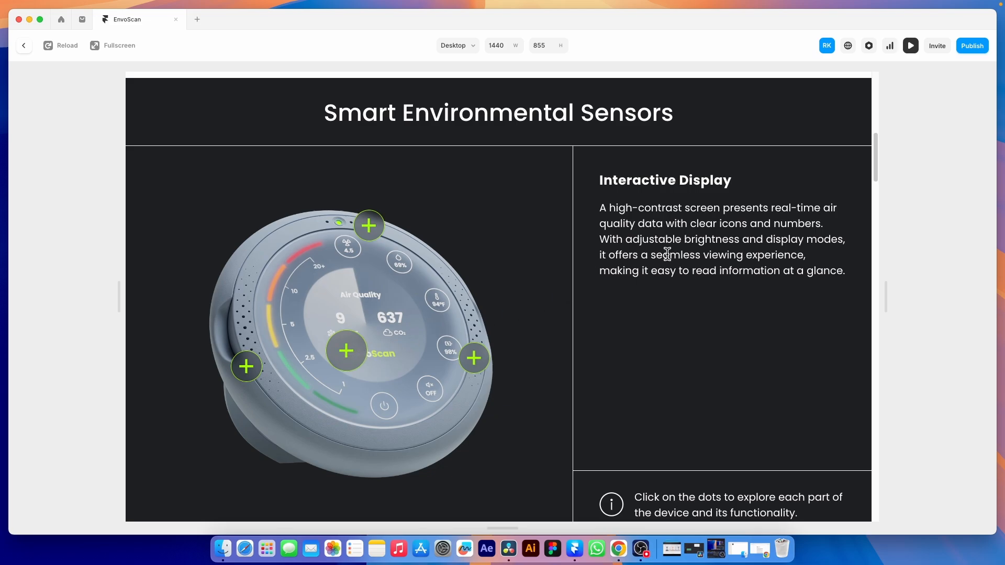
pyautogui.scroll(-10, 574, 298)
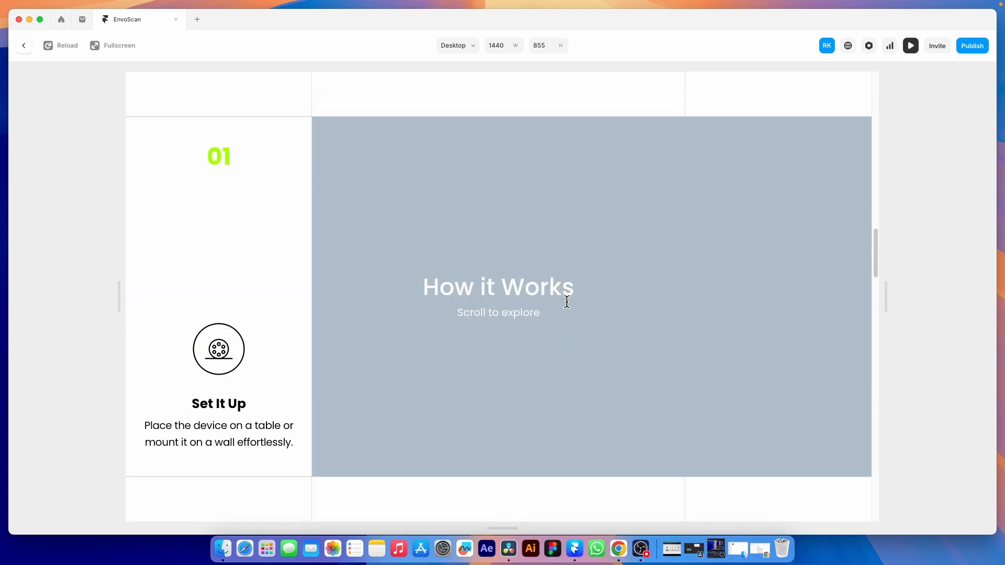
pyautogui.scroll(-3, 567, 302)
pyautogui.scroll(-3, 567, 302)
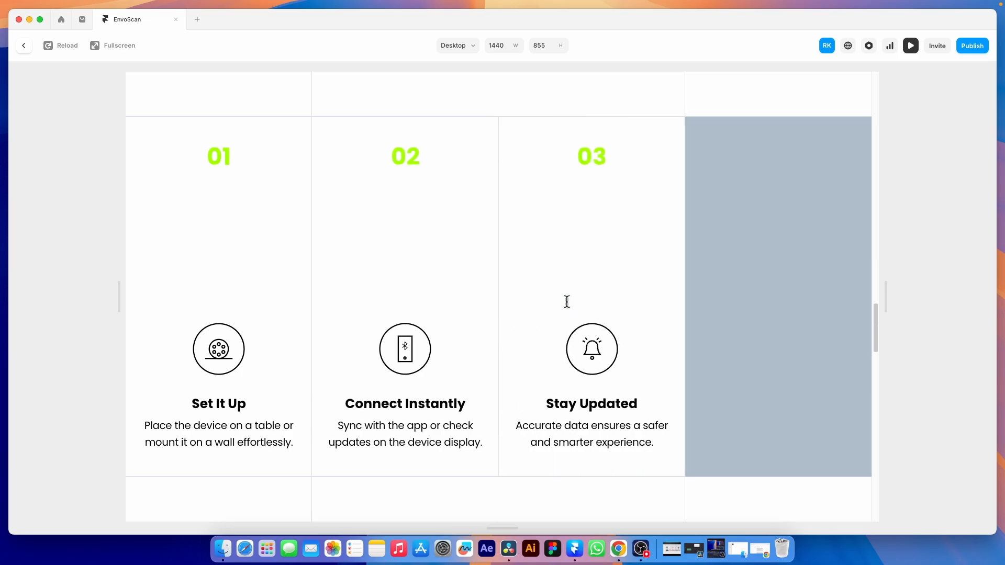
pyautogui.scroll(-10, 566, 301)
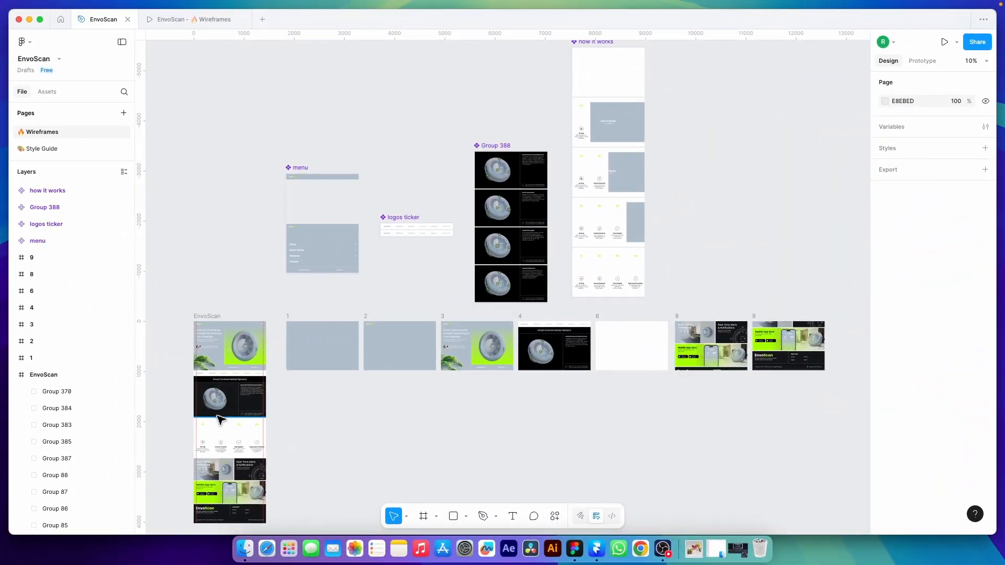
# - Copy the six brand logos below the hero, from NeoEnviro to GreenTech+, with the Figma to HTML with Framer plugin
pyautogui.scroll(10, 220, 418)
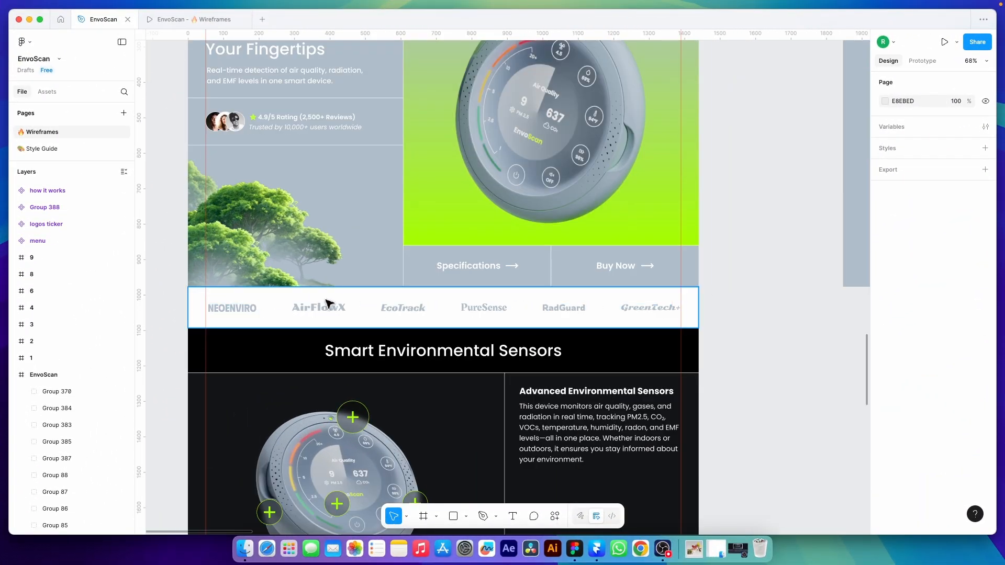
pyautogui.click(237, 310)
pyautogui.keyDown('shift'); pyautogui.click(315, 310); pyautogui.keyUp('shift')
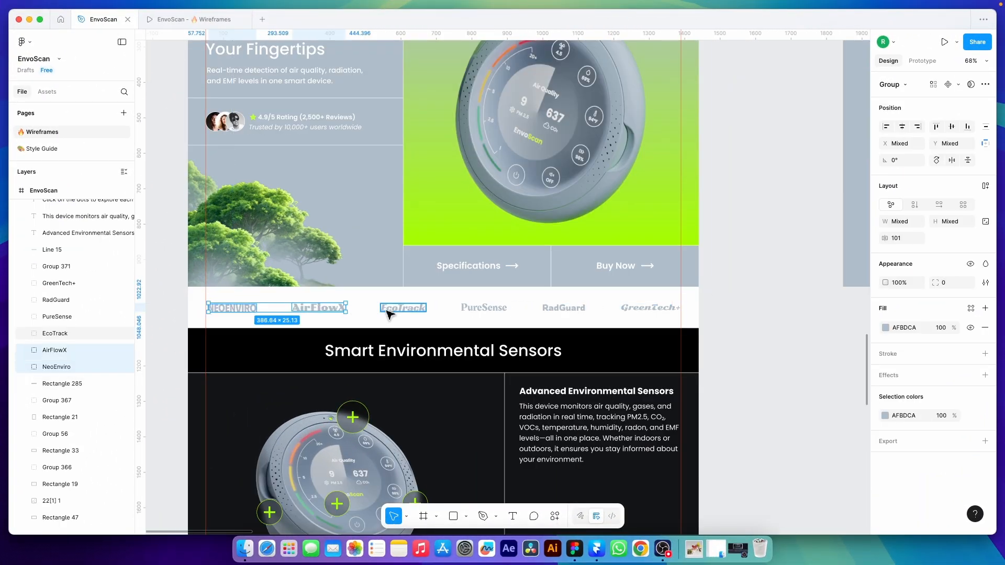
pyautogui.keyDown('shift'); pyautogui.click(387, 310); pyautogui.keyUp('shift')
pyautogui.keyDown('shift'); pyautogui.click(471, 309); pyautogui.keyUp('shift')
pyautogui.keyDown('shift'); pyautogui.click(555, 309); pyautogui.keyUp('shift')
pyautogui.keyDown('shift'); pyautogui.click(642, 309); pyautogui.keyUp('shift')
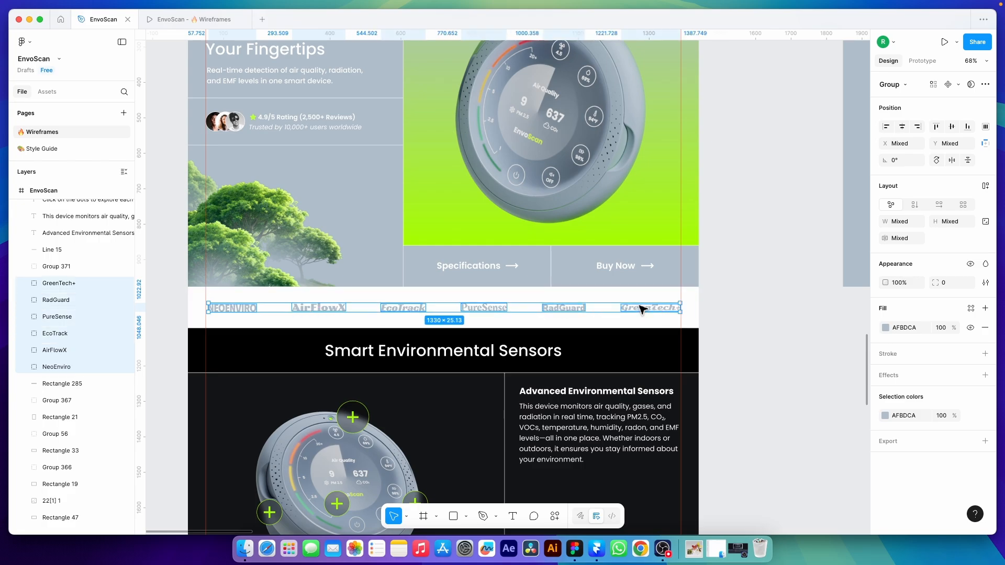
pyautogui.click(556, 516)
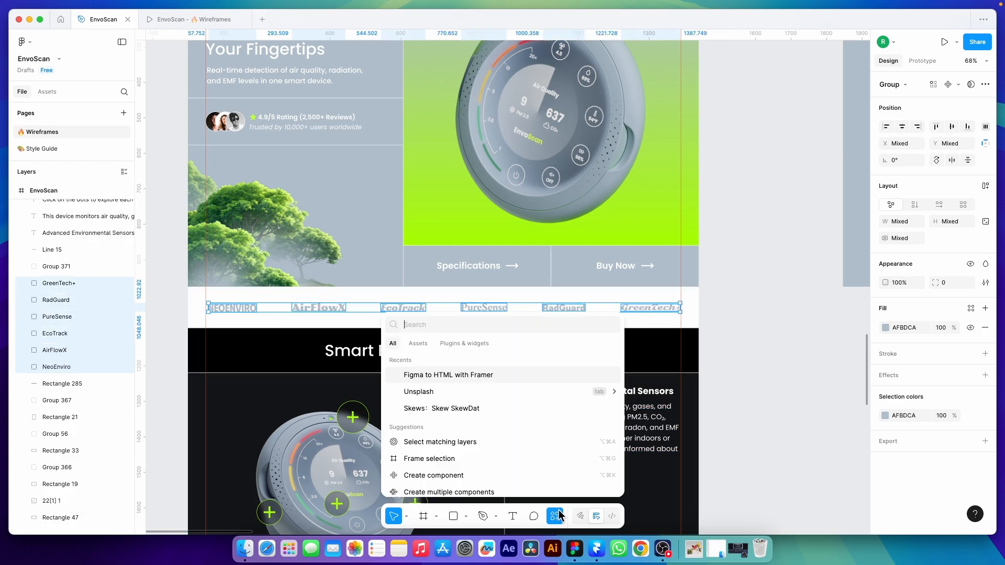
pyautogui.click(451, 375)
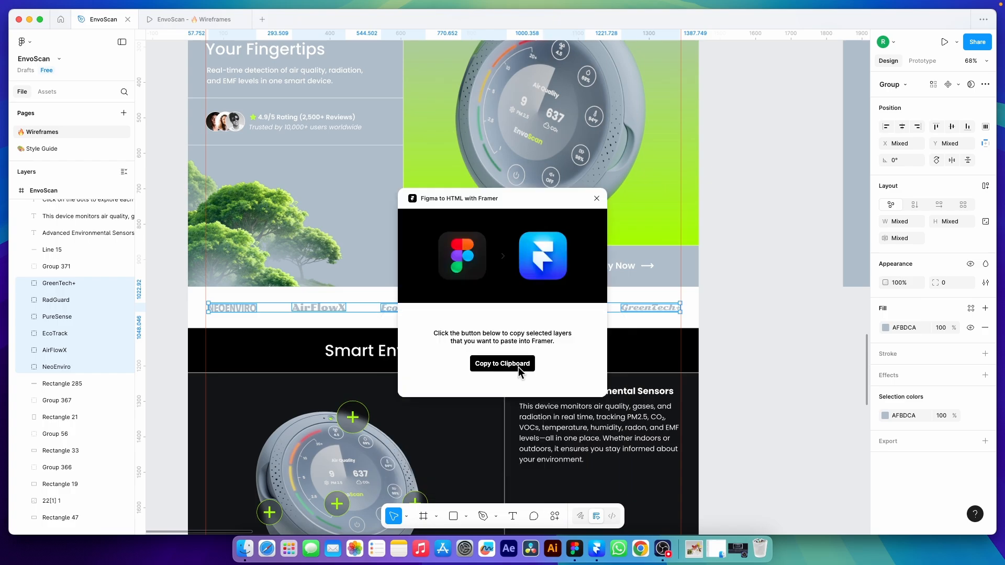
pyautogui.click(521, 366)
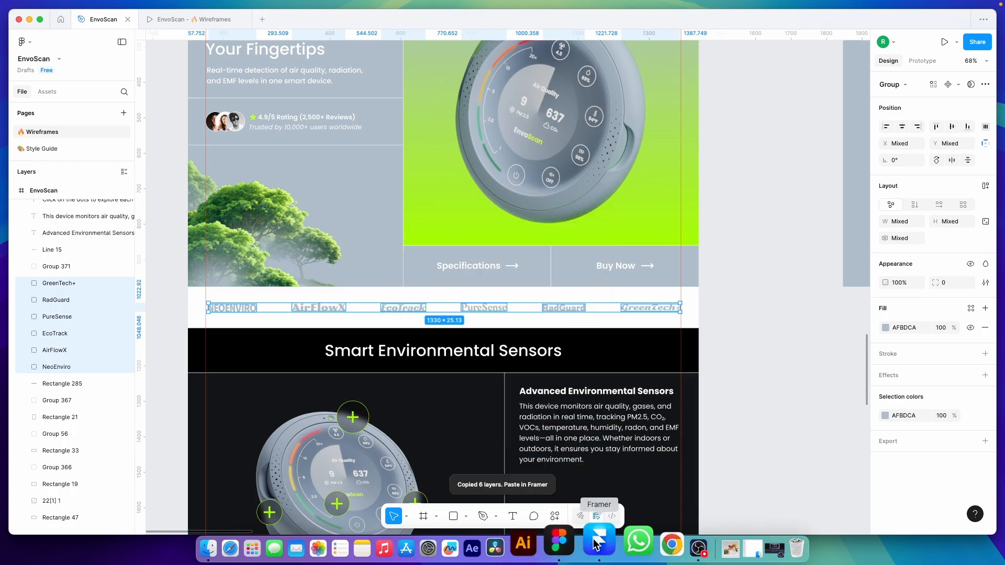
# - Switch to Framer, paste the logos into the EnvoScan project and move them to the empty canvas beside the desktop page
pyautogui.click(597, 549)
pyautogui.press('super+v')
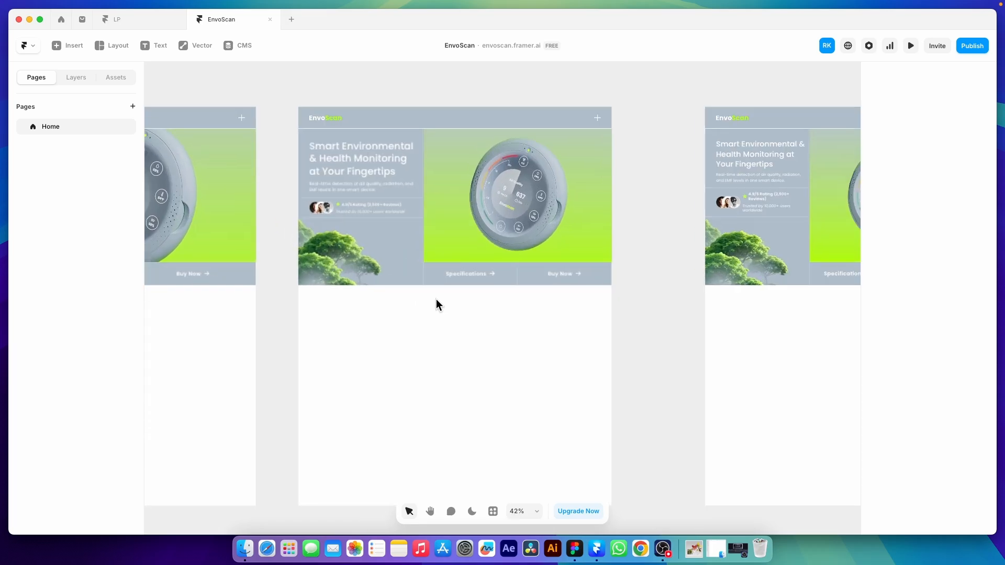
pyautogui.moveTo(464, 309); pyautogui.dragTo(706, 348)
pyautogui.click(702, 330)
# - Distribute the six pasted logos vertically, align them to their left edges and shift the group slightly on the canvas
pyautogui.moveTo(665, 270); pyautogui.dragTo(732, 368)
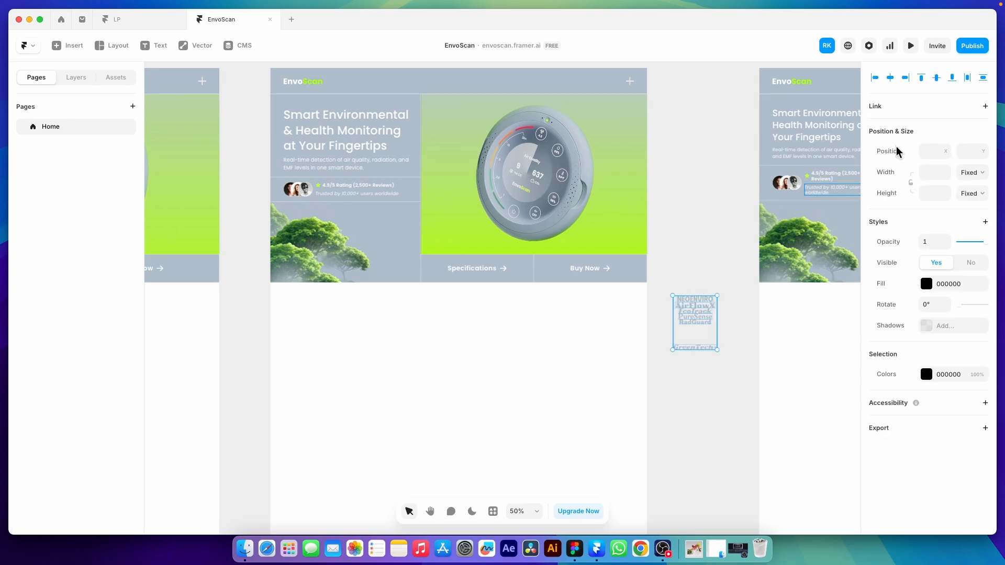
pyautogui.click(983, 77)
pyautogui.click(875, 78)
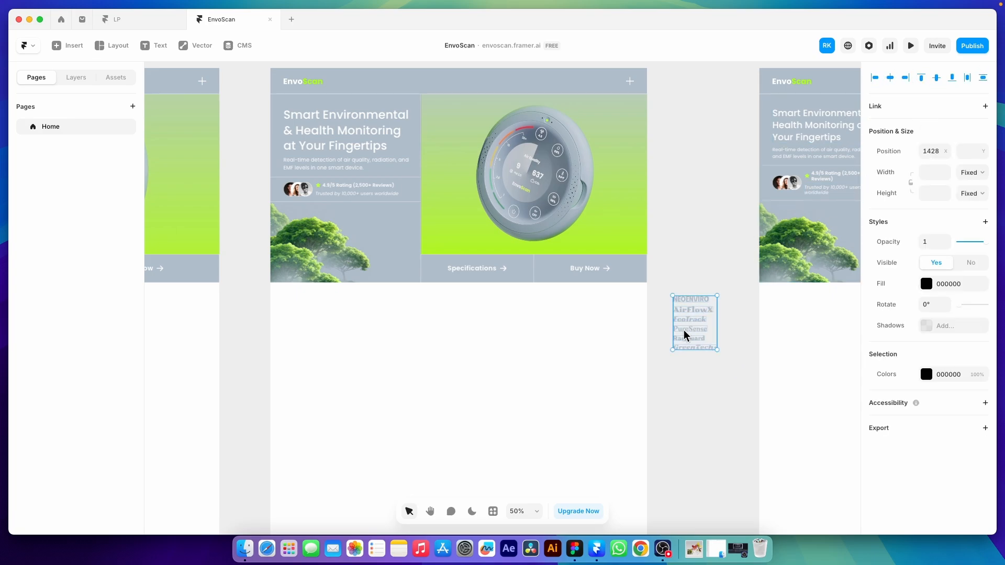
pyautogui.moveTo(684, 334); pyautogui.dragTo(687, 297)
pyautogui.click(686, 377)
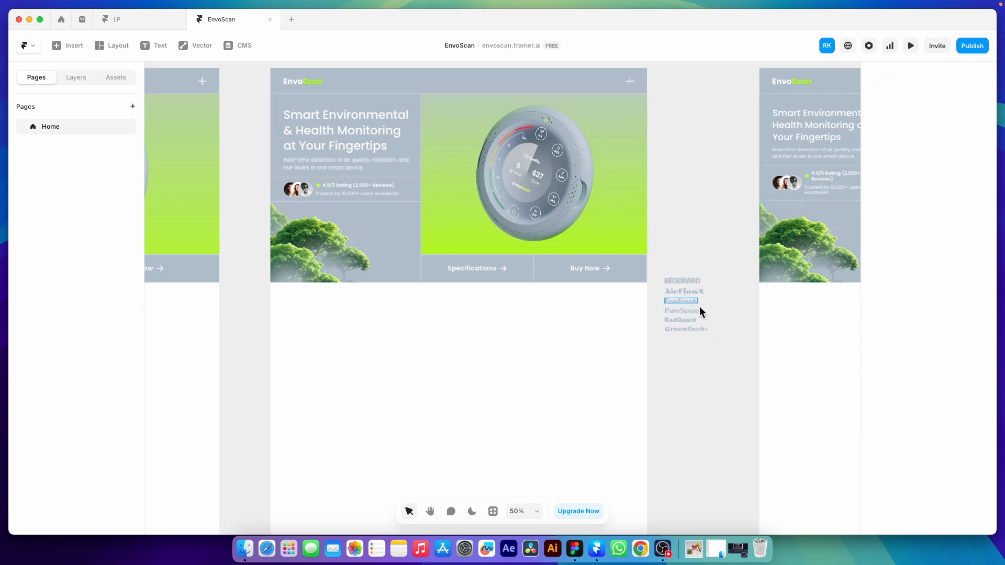
# - Draw a frame about 1261 × 170 on the desktop page directly below the hero section
pyautogui.click(104, 46)
pyautogui.click(116, 74)
pyautogui.moveTo(294, 297); pyautogui.dragTo(625, 341)
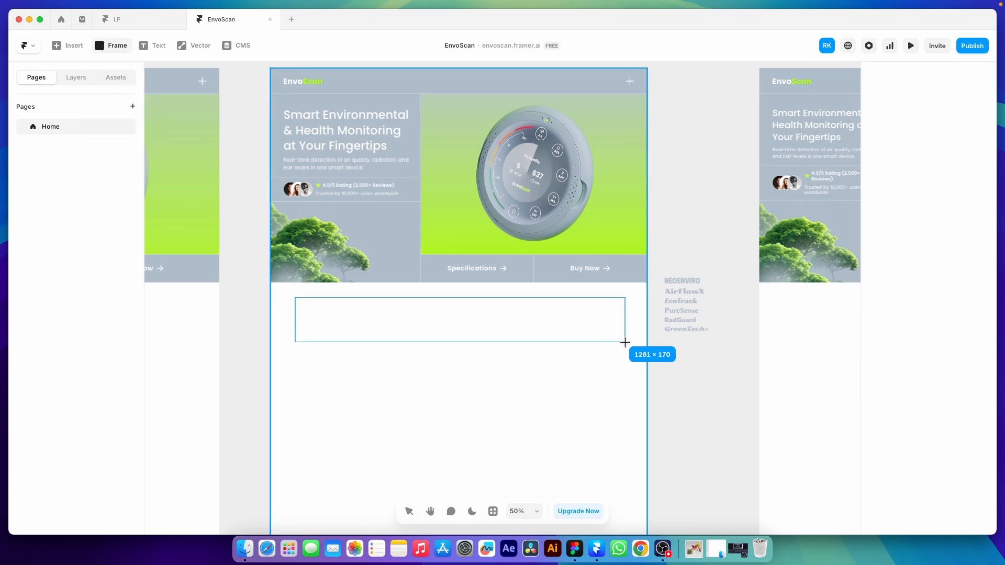
# - Set the new frame's width to Fill and its height to 130, and add a stack layout
pyautogui.click(974, 201)
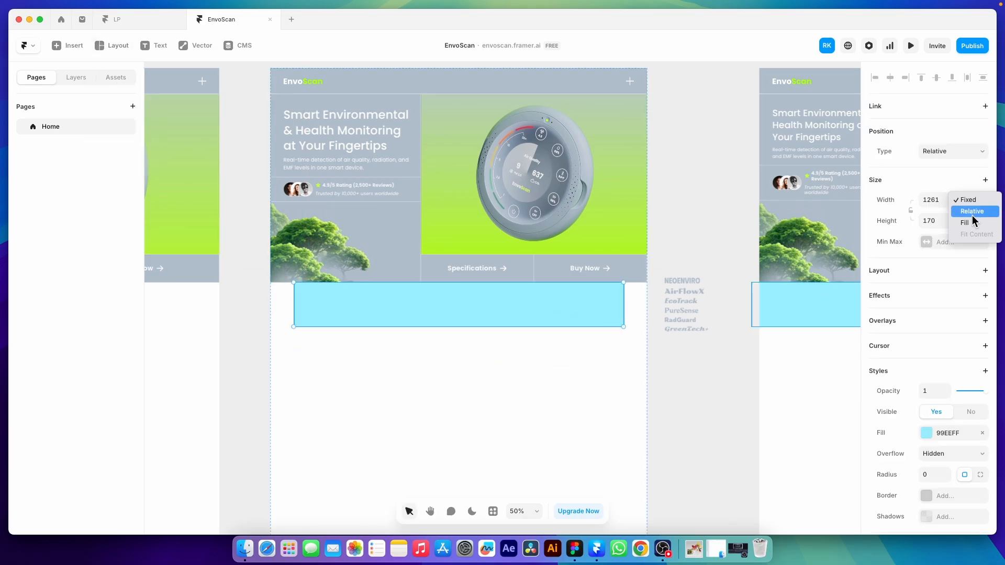
pyautogui.click(966, 215)
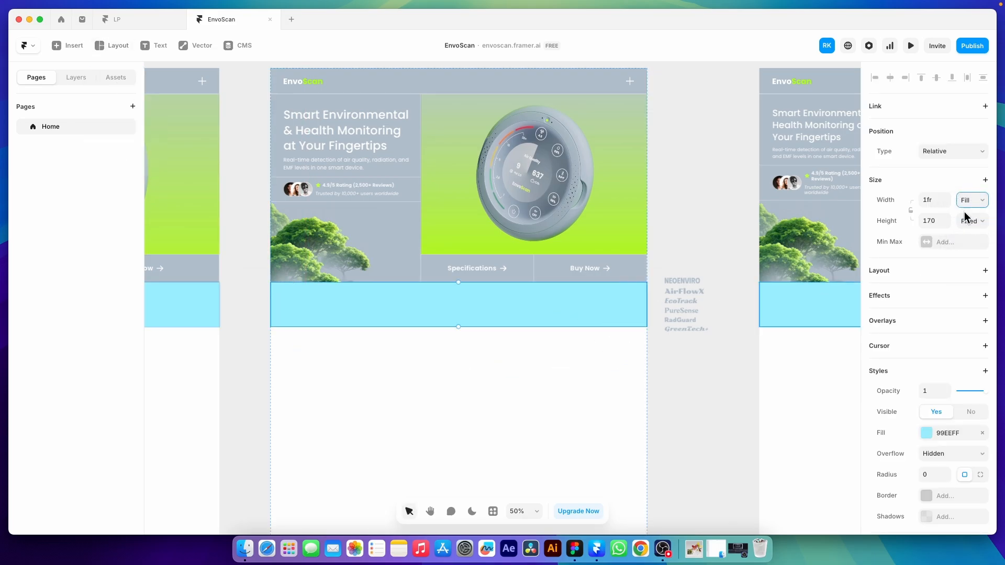
pyautogui.click(935, 221)
pyautogui.write('130')
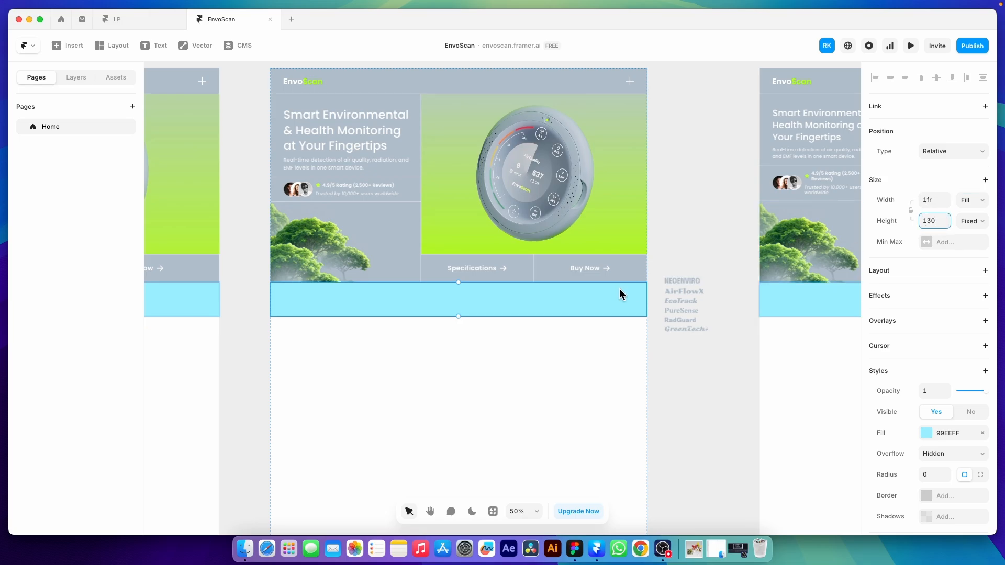
pyautogui.click(912, 271)
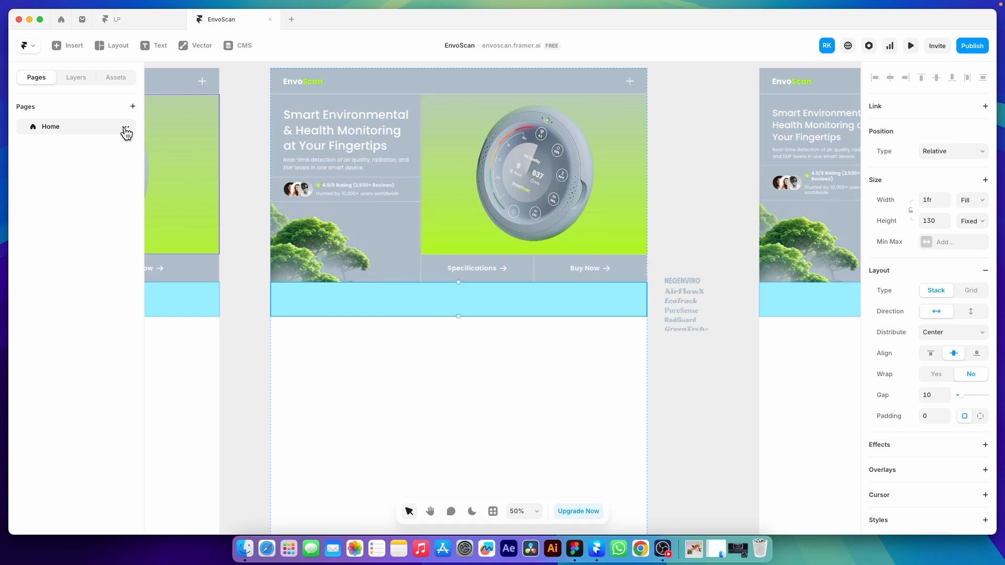
# - Insert a Ticker component into the new stack below the hero section
pyautogui.click(60, 48)
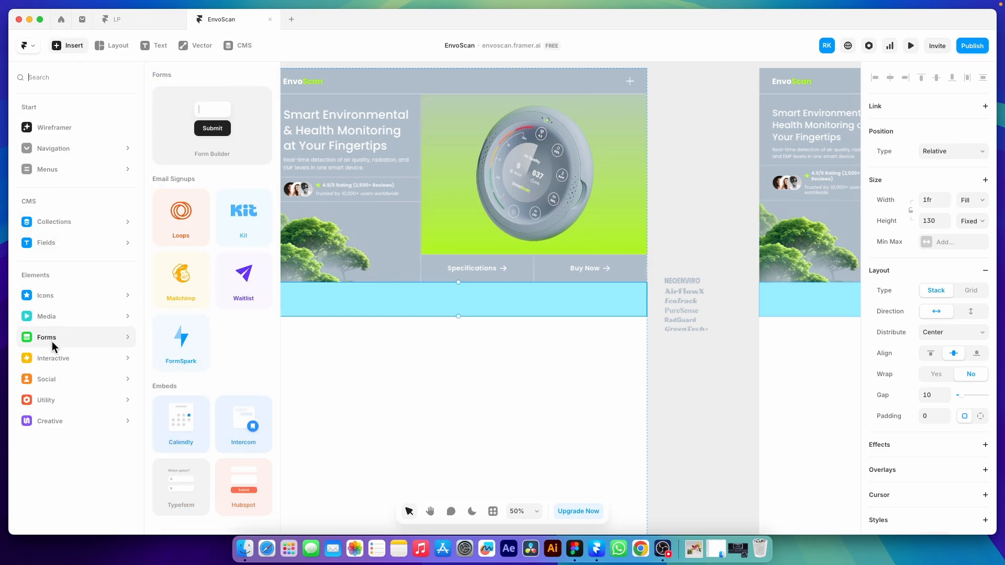
pyautogui.moveTo(62, 356)
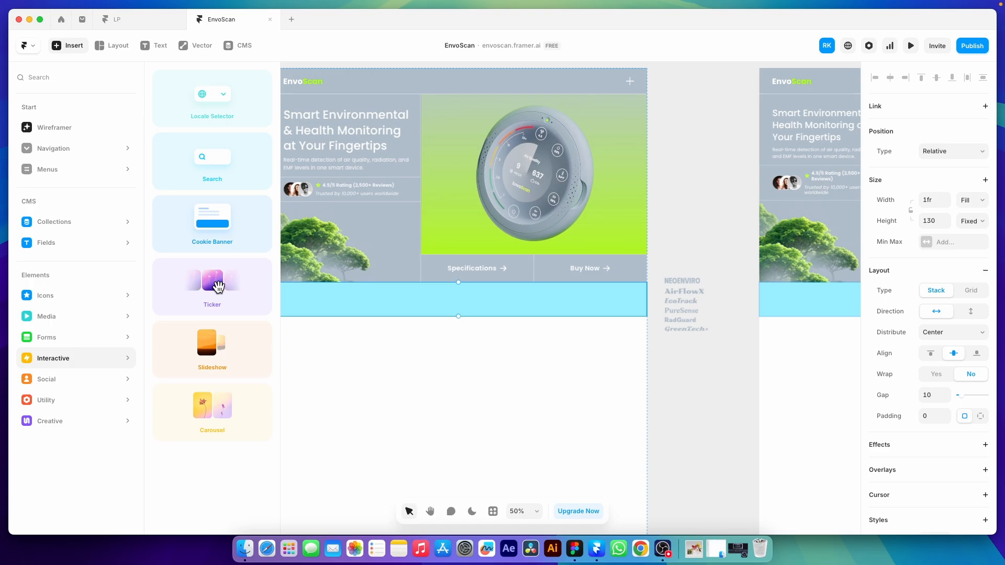
pyautogui.moveTo(218, 286); pyautogui.dragTo(482, 303)
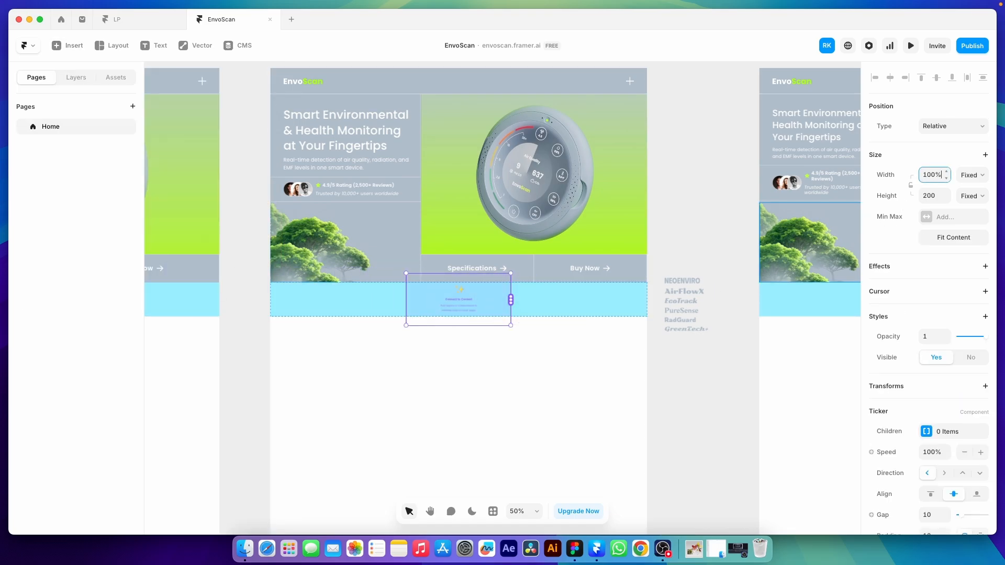
# - Set the ticker's width and height to 100% of its parent stack
pyautogui.write('100%')
pyautogui.press('Return')
pyautogui.click(936, 195)
pyautogui.write('10')
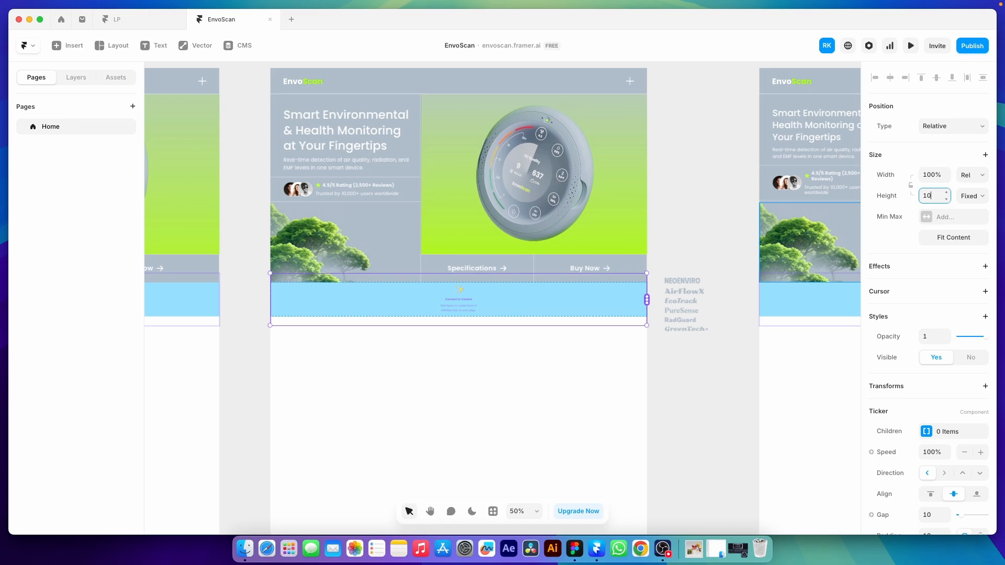
pyautogui.write('0%')
pyautogui.press('Return')
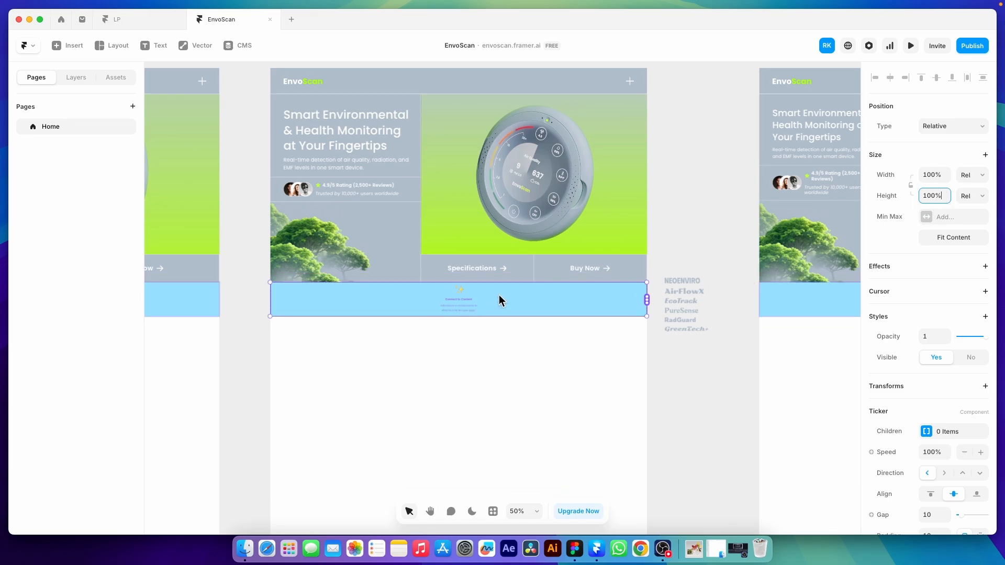
# - Wrap each of the six logos beside the desktop page in its own frame
pyautogui.scroll(3, 411, 296)
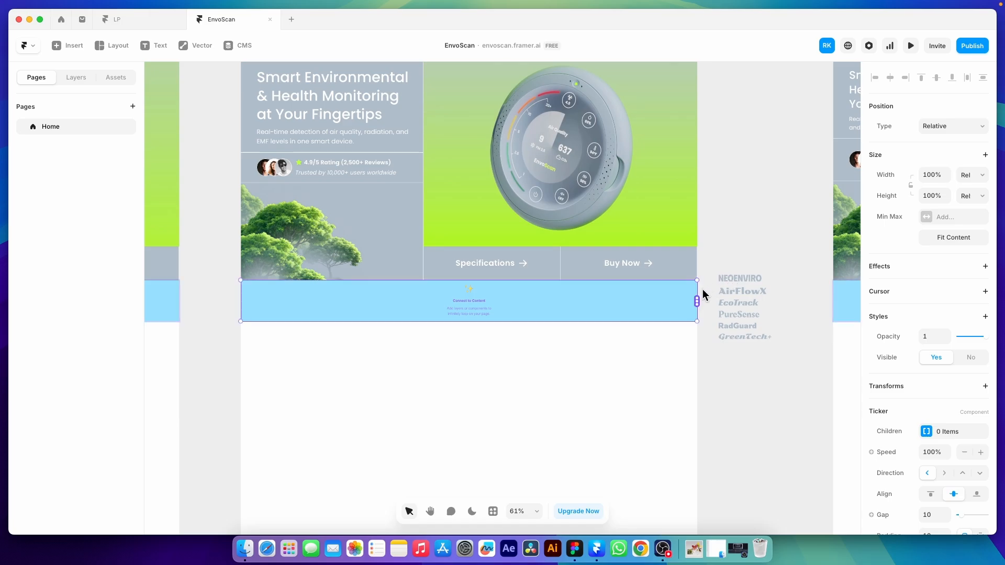
pyautogui.click(739, 278)
pyautogui.rightClick(740, 278)
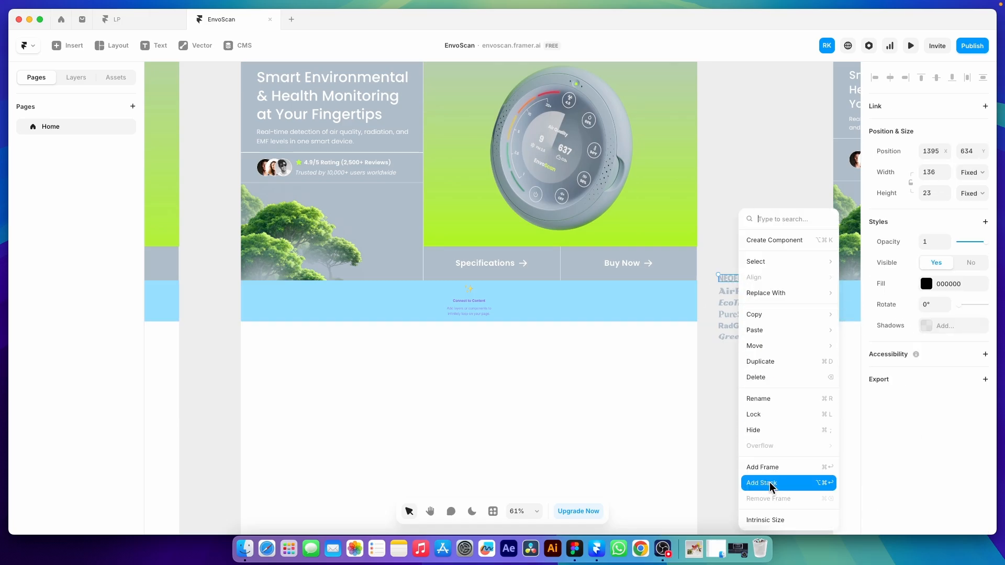
pyautogui.click(768, 467)
pyautogui.rightClick(751, 299)
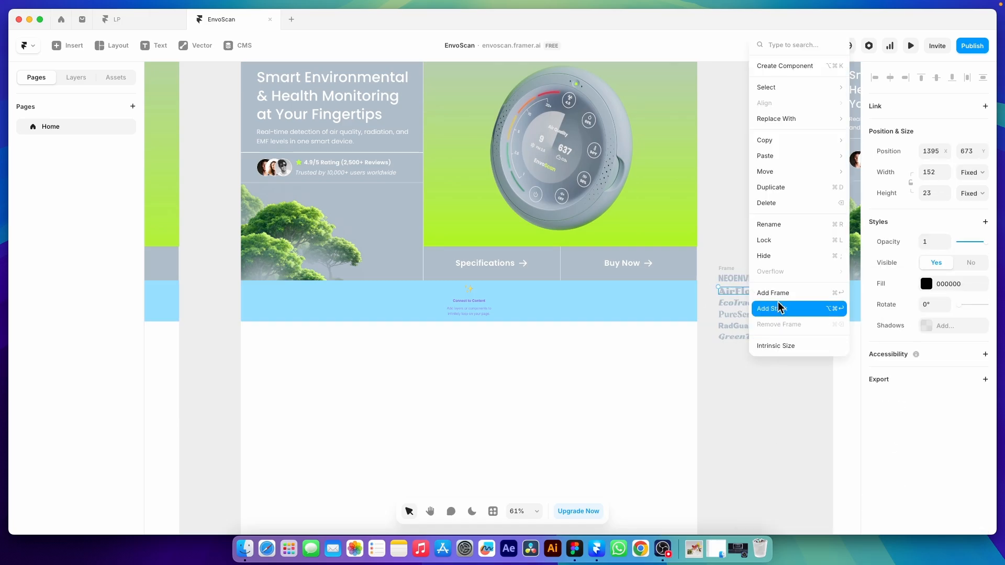
pyautogui.click(771, 292)
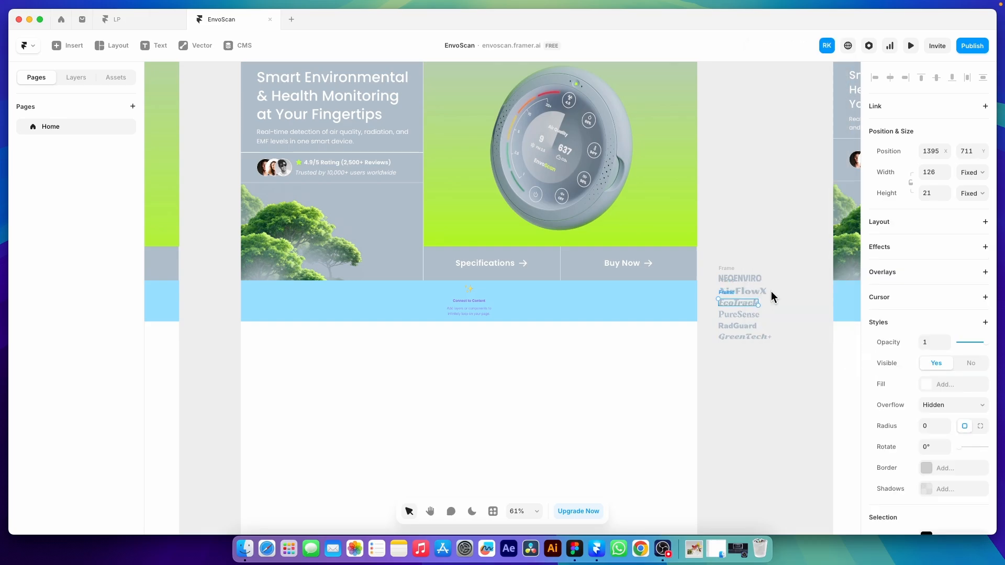
pyautogui.rightClick(749, 311)
pyautogui.click(765, 294)
pyautogui.rightClick(737, 325)
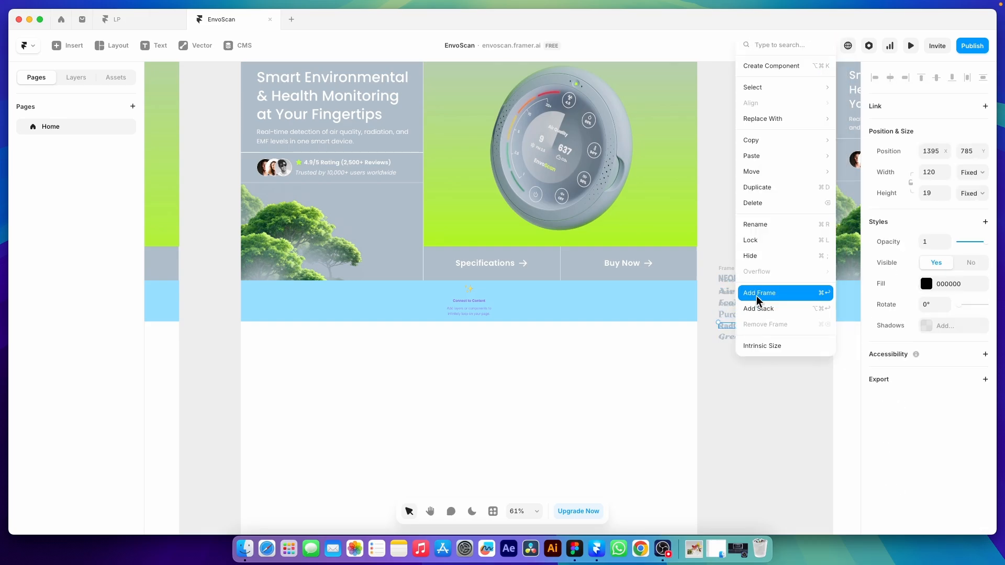
pyautogui.click(765, 292)
pyautogui.rightClick(747, 334)
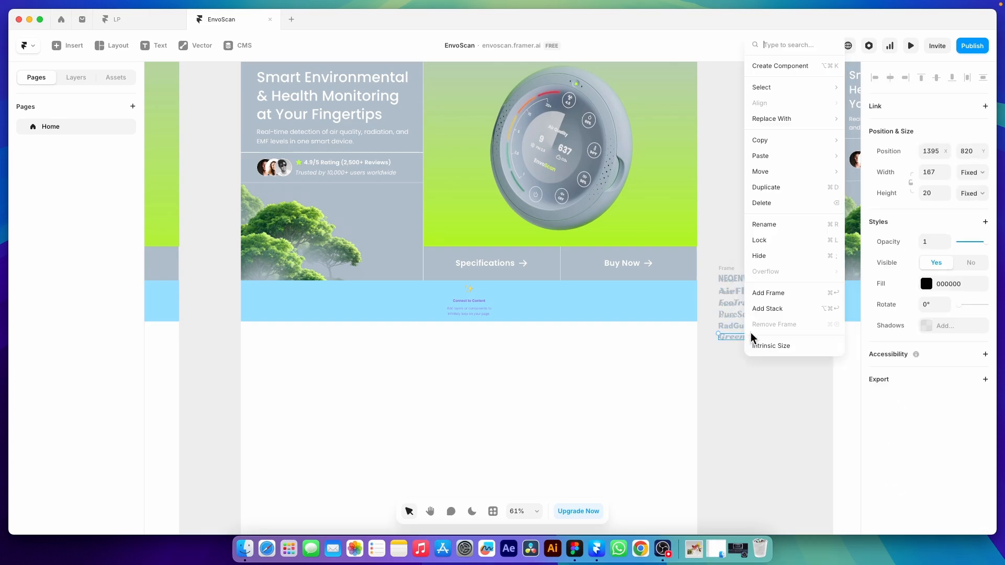
pyautogui.click(768, 292)
# - Connect the ticker to the six logo frames beside the page as its children
pyautogui.click(674, 302)
pyautogui.moveTo(696, 300); pyautogui.dragTo(716, 325)
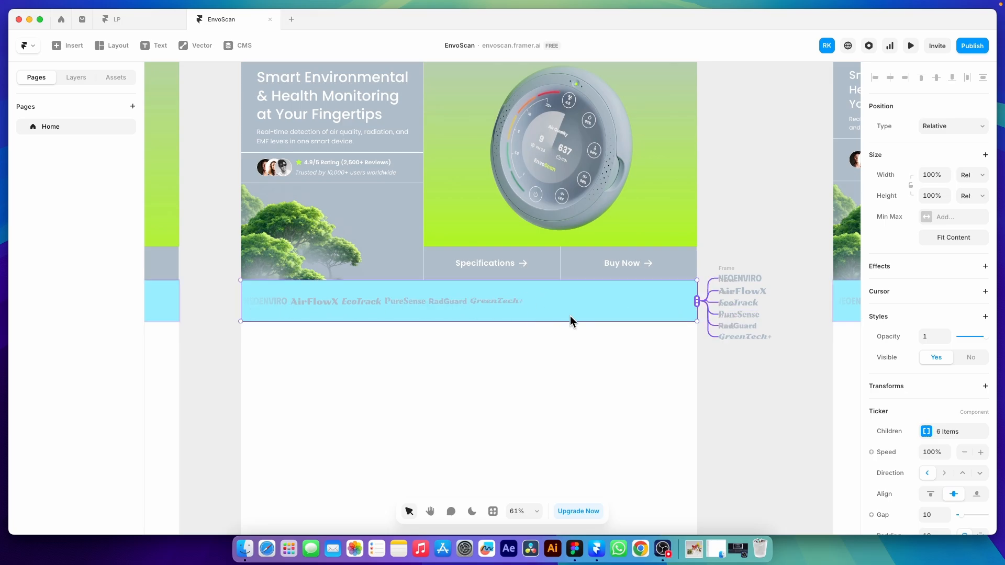
# - Remove the fill colour from the stack that holds the logo ticker on the desktop page
pyautogui.click(81, 78)
pyautogui.click(65, 189)
pyautogui.scroll(-5, 966, 369)
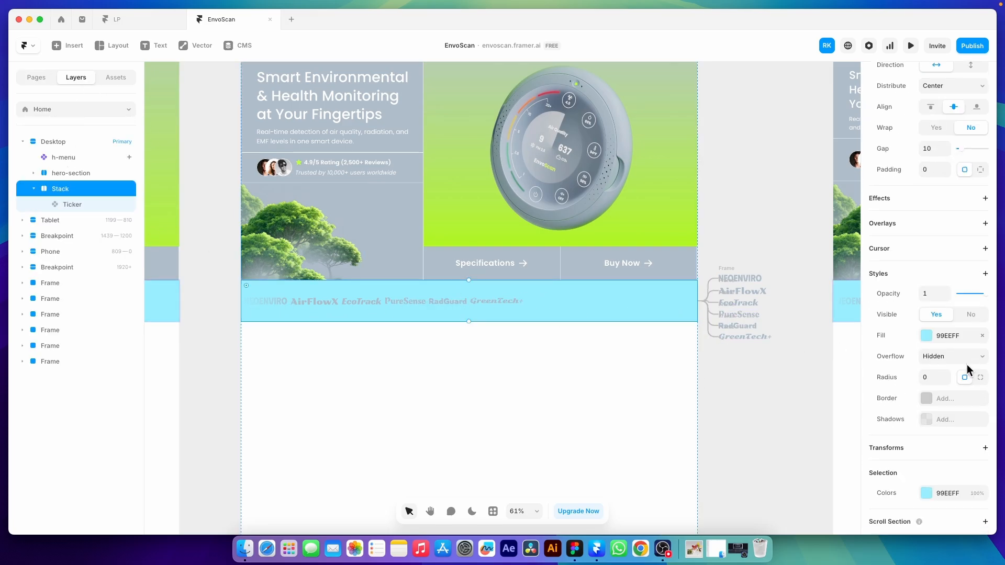
pyautogui.click(981, 335)
# - Set the gap between the ticker's logos to 100
pyautogui.click(69, 204)
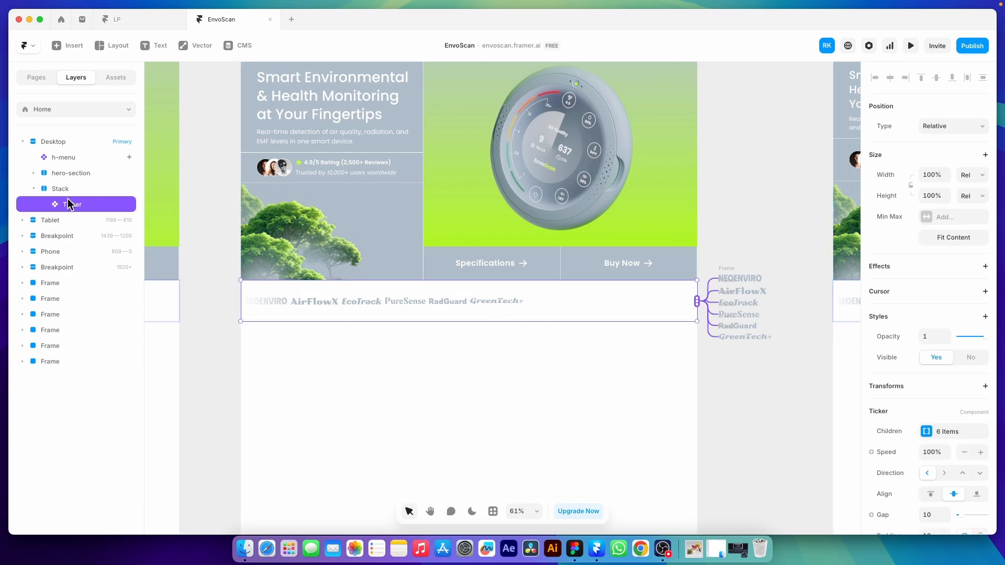
pyautogui.scroll(-3, 937, 451)
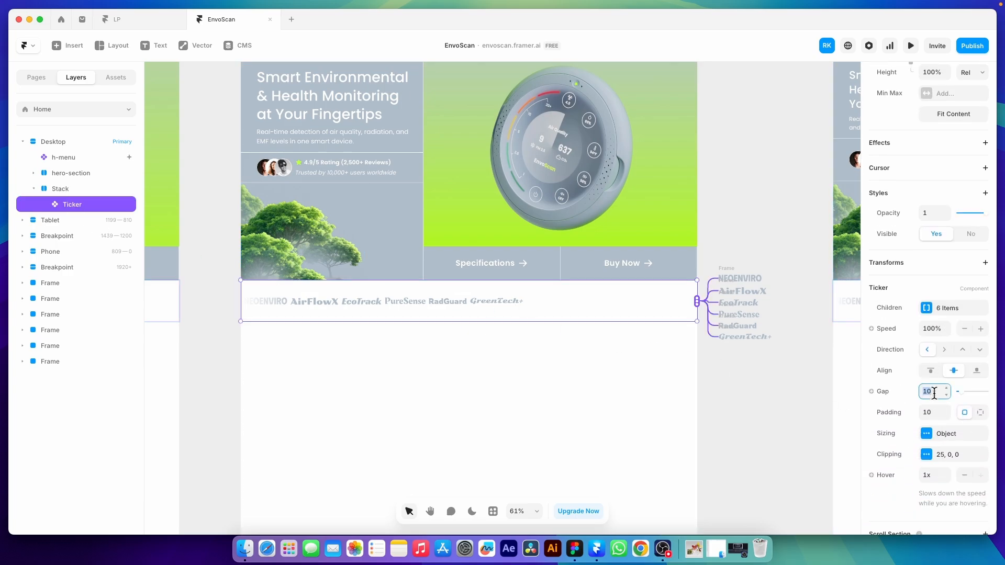
pyautogui.press('Return')
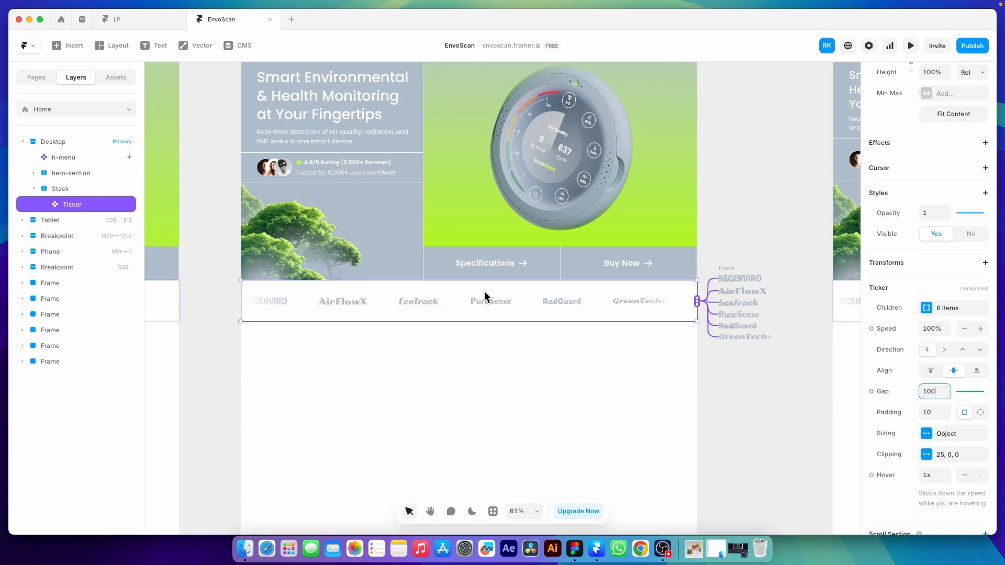
# - Preview the desktop page and check the logo ticker scrolling below the hero section
pyautogui.click(457, 295)
pyautogui.doubleClick(487, 307)
pyautogui.click(911, 47)
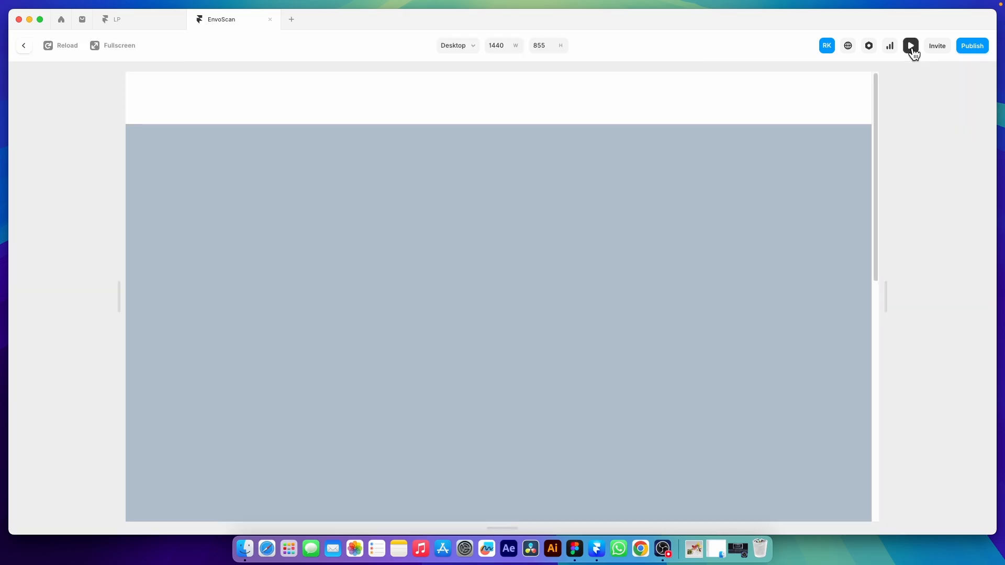
pyautogui.scroll(-5, 785, 183)
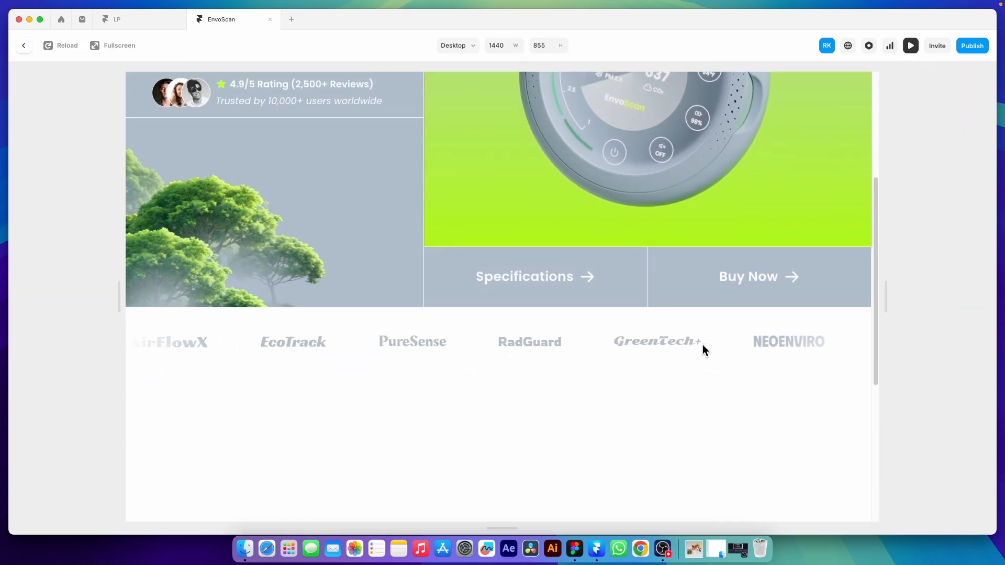
pyautogui.press('Escape')
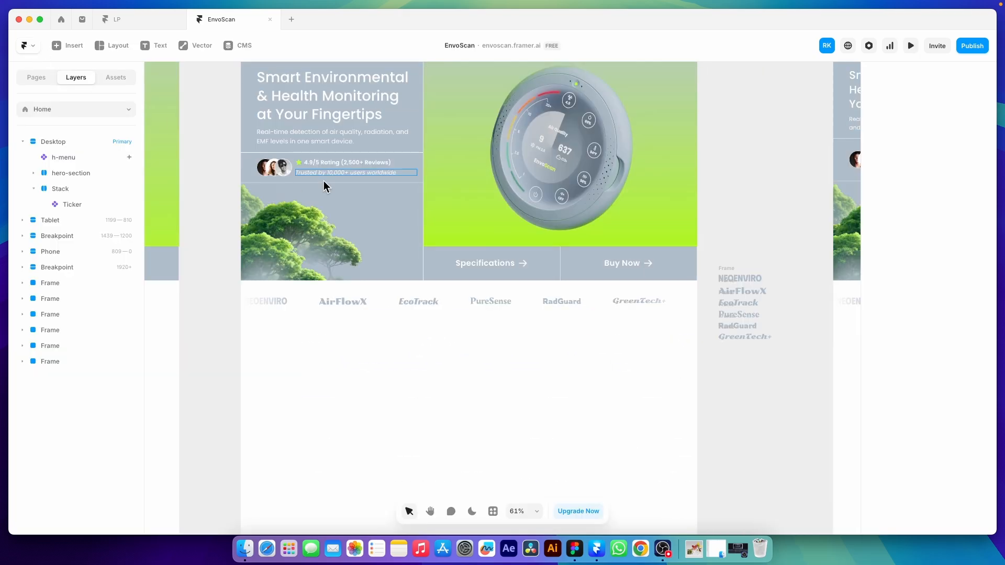
# - Examine how the logo ticker sits below the hero section on each breakpoint's page
pyautogui.scroll(-10, 460, 339)
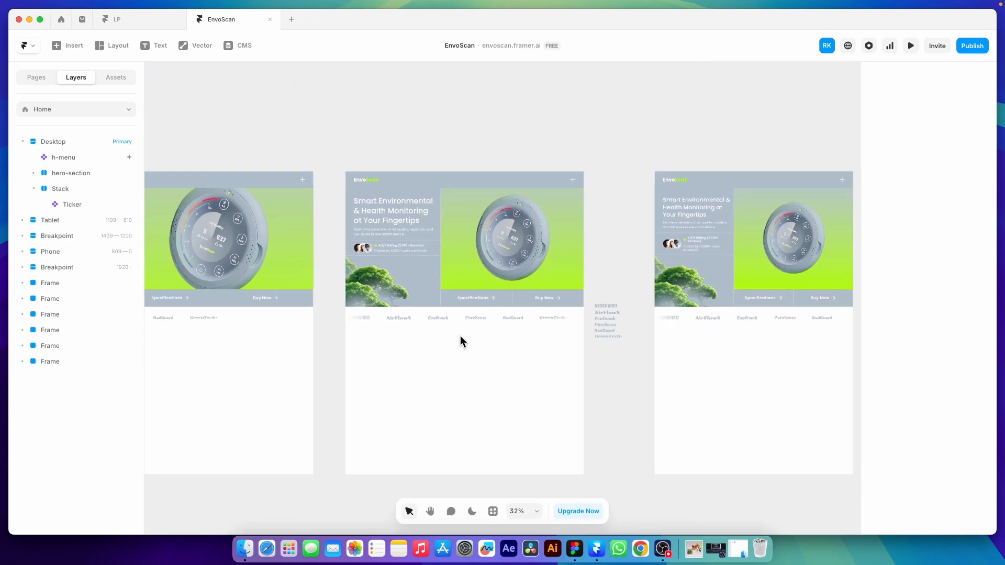
pyautogui.press('space')
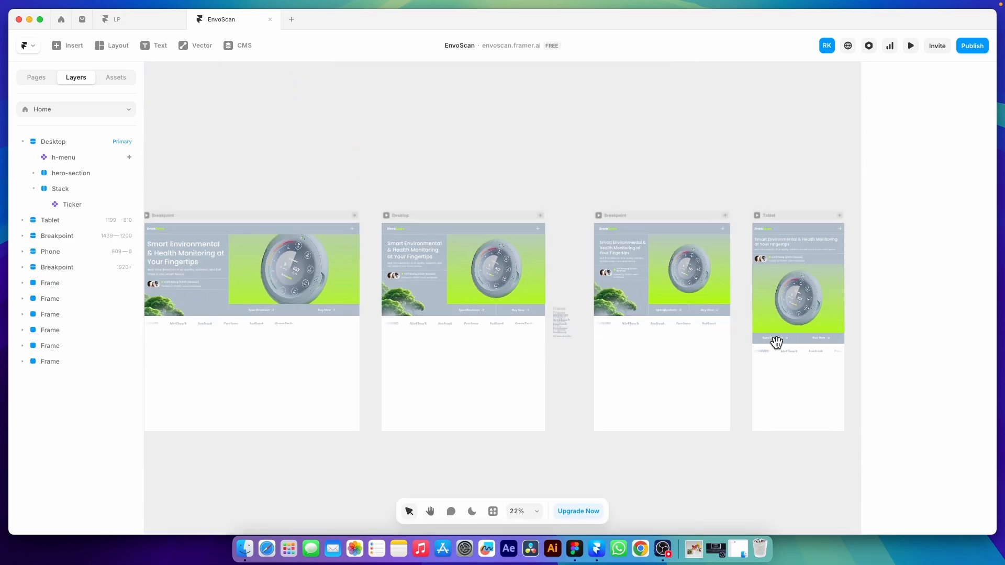
pyautogui.moveTo(788, 363); pyautogui.dragTo(558, 347)
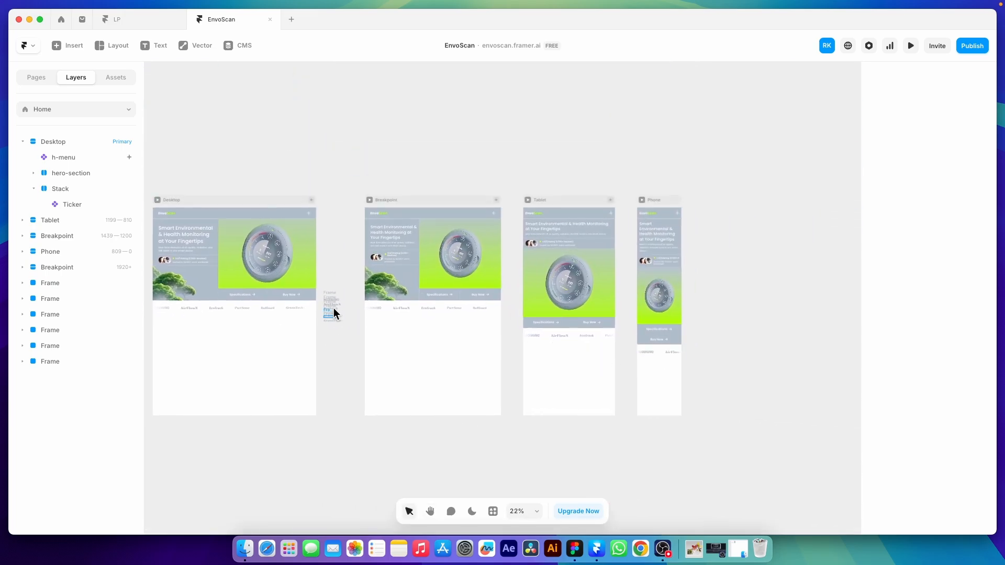
pyautogui.scroll(8, 334, 309)
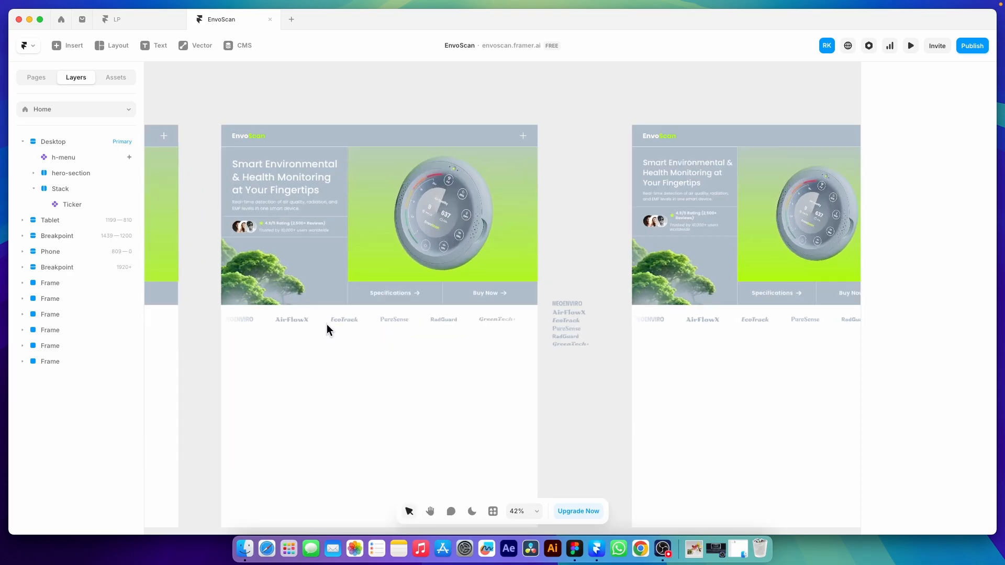
pyautogui.scroll(4, 327, 330)
pyautogui.scroll(4, 464, 335)
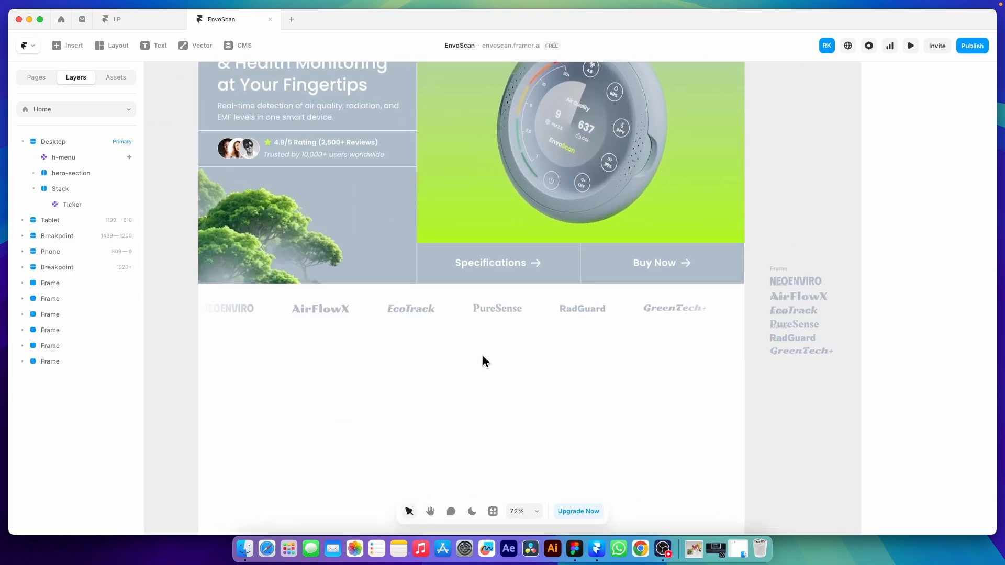
# - Switch to the Figma design and examine the Smart Environmental Sensors section and its variants, then return to Framer
pyautogui.click(575, 548)
pyautogui.click(738, 384)
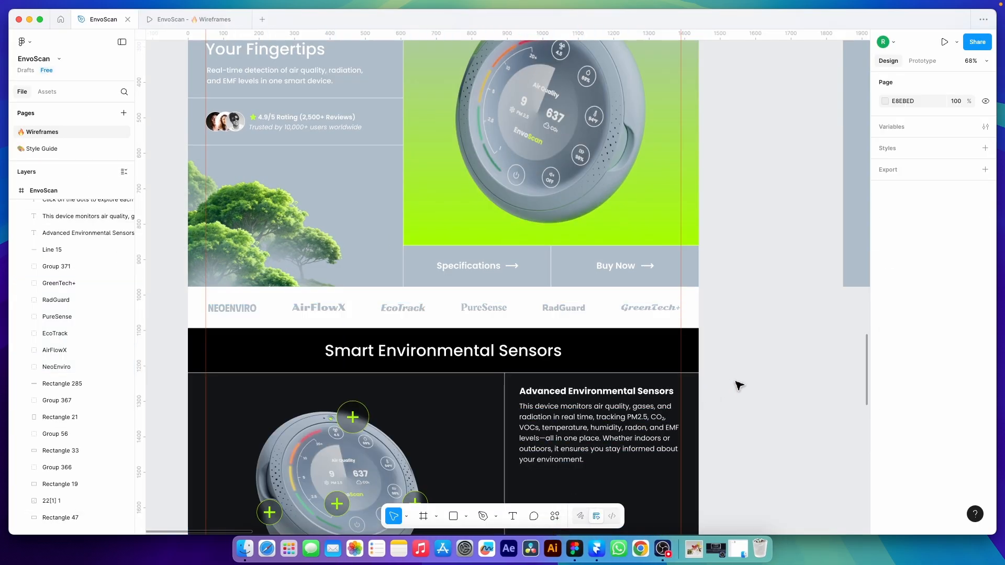
pyautogui.scroll(-3, 738, 384)
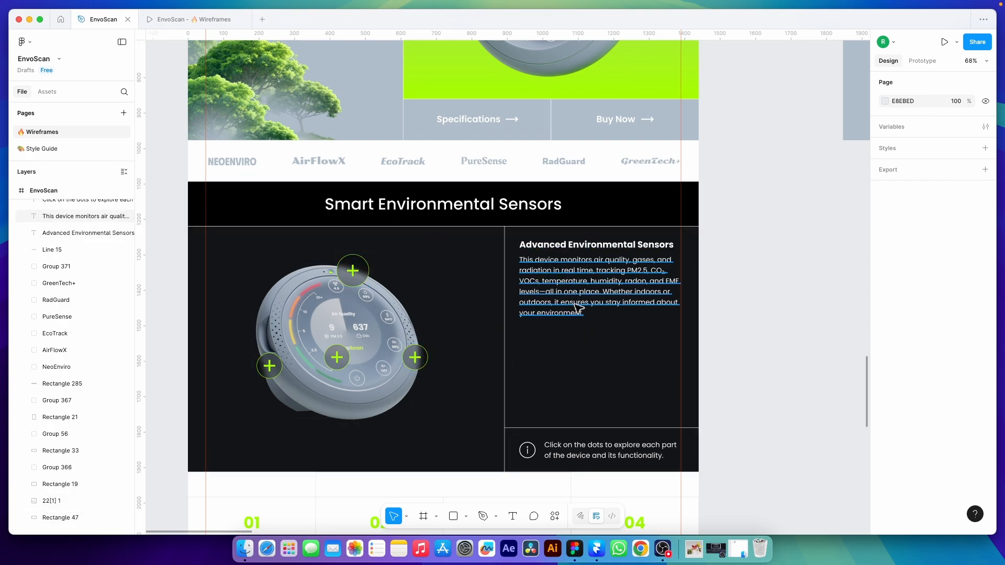
pyautogui.scroll(-10, 510, 370)
pyautogui.moveTo(689, 333); pyautogui.dragTo(423, 380)
pyautogui.scroll(4, 518, 250)
pyautogui.scroll(1, 642, 199)
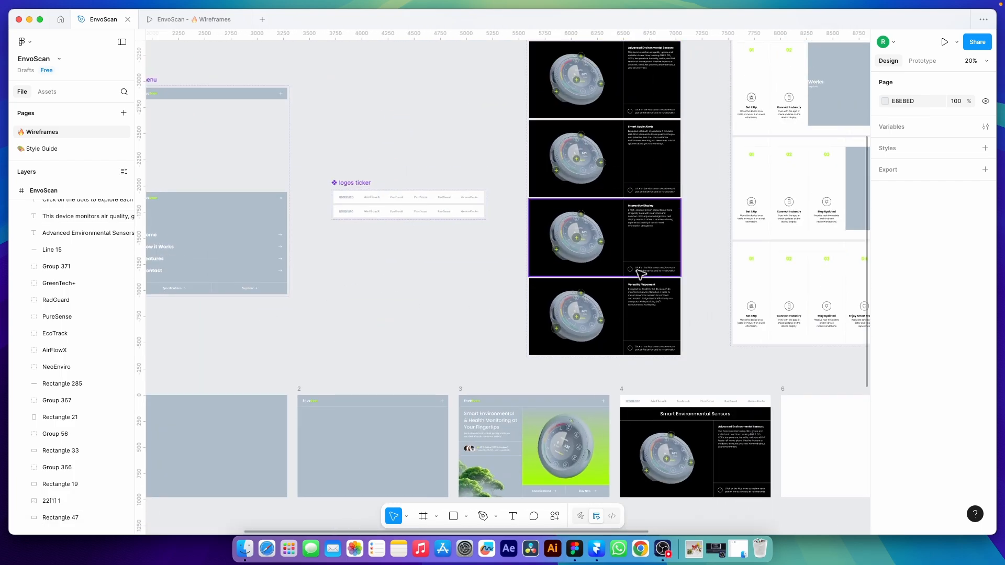
pyautogui.scroll(-1, 640, 228)
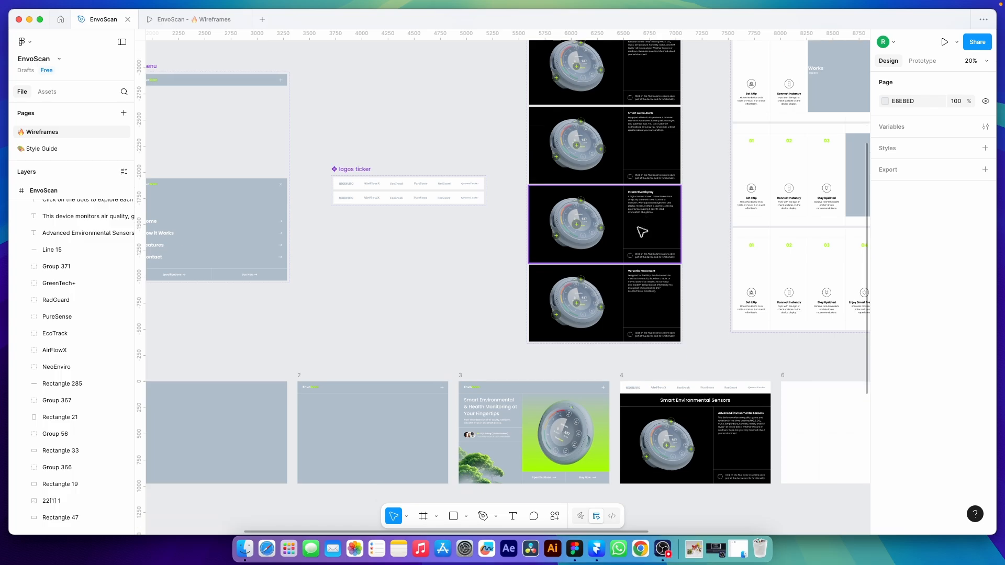
pyautogui.scroll(-5, 836, 316)
pyautogui.scroll(4, 774, 340)
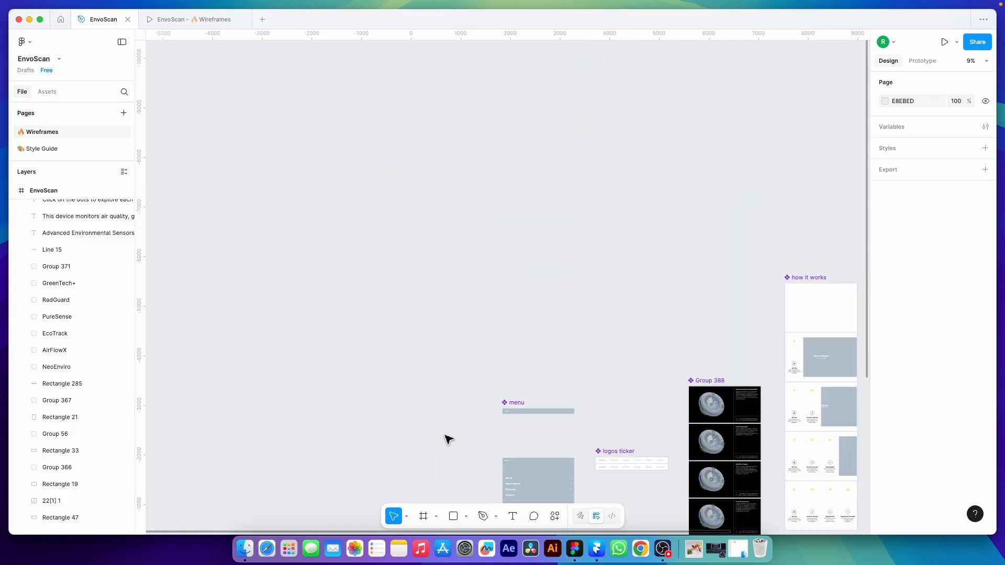
pyautogui.scroll(-6, 448, 403)
pyautogui.scroll(12, 451, 361)
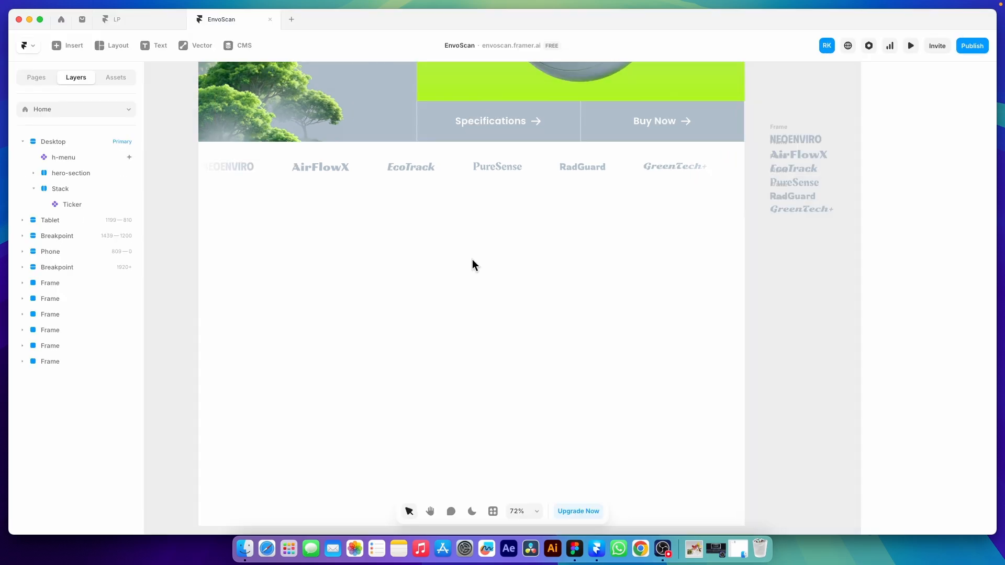
# - Draw a frame about 1370 wide and 640 high below the logo ticker on the desktop page
pyautogui.click(110, 46)
pyautogui.click(111, 76)
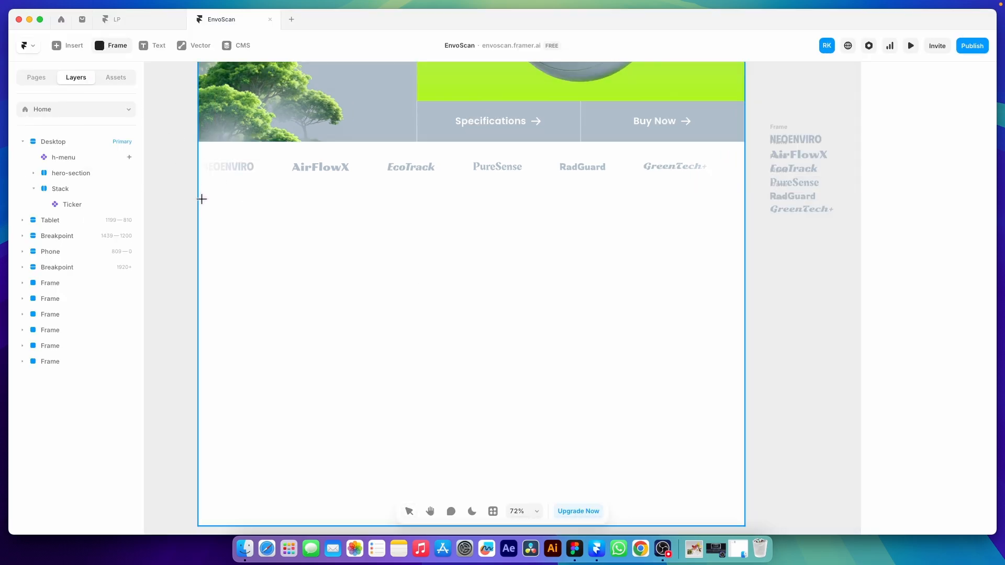
pyautogui.moveTo(201, 200)
pyautogui.mouseDown()
pyautogui.moveTo(537, 394)
pyautogui.moveTo(722, 442)
pyautogui.mouseUp()
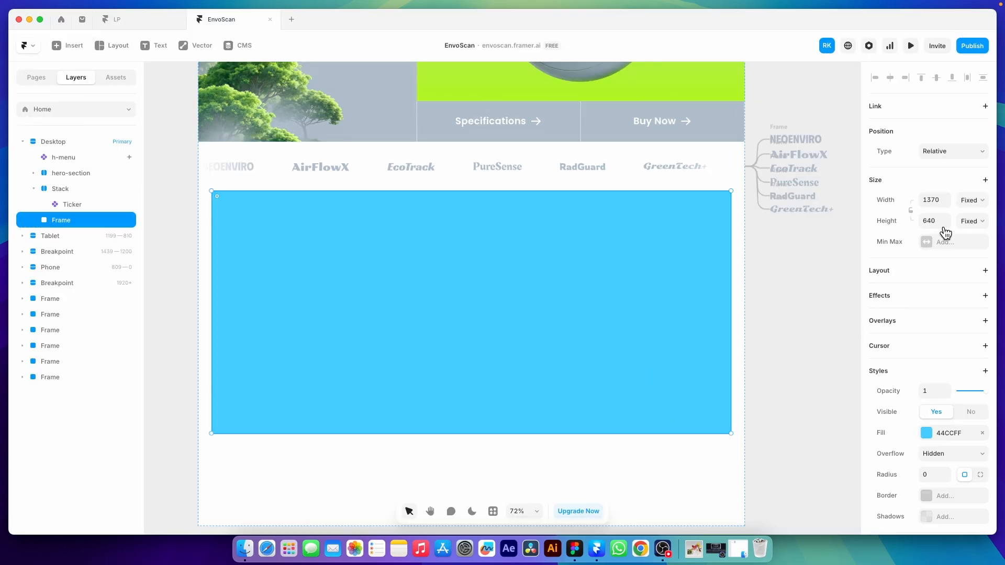
# - Set the new frame's width to Fill and its fixed height to 880
pyautogui.click(972, 200)
pyautogui.click(973, 222)
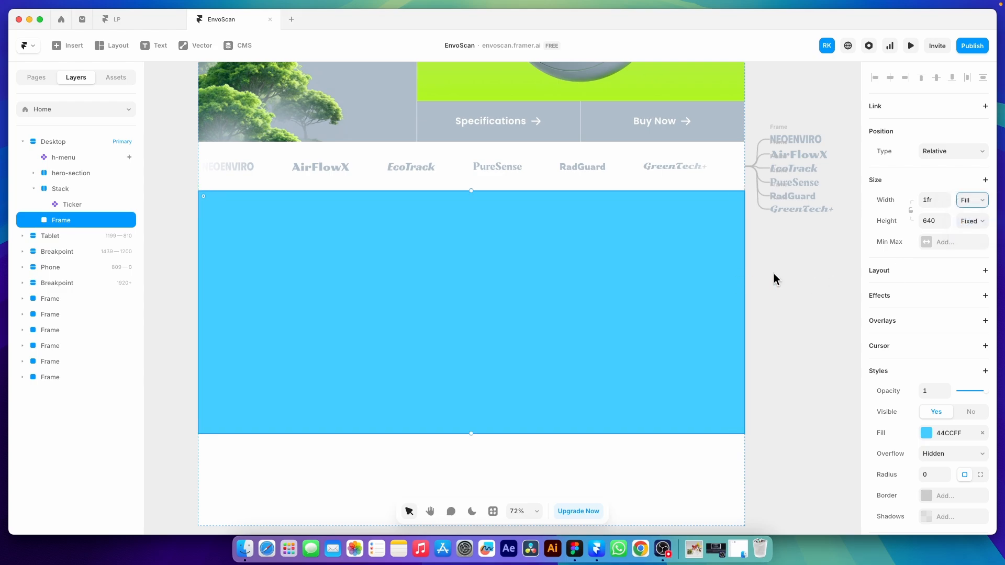
pyautogui.click(936, 222)
pyautogui.write('800')
pyautogui.press('Return')
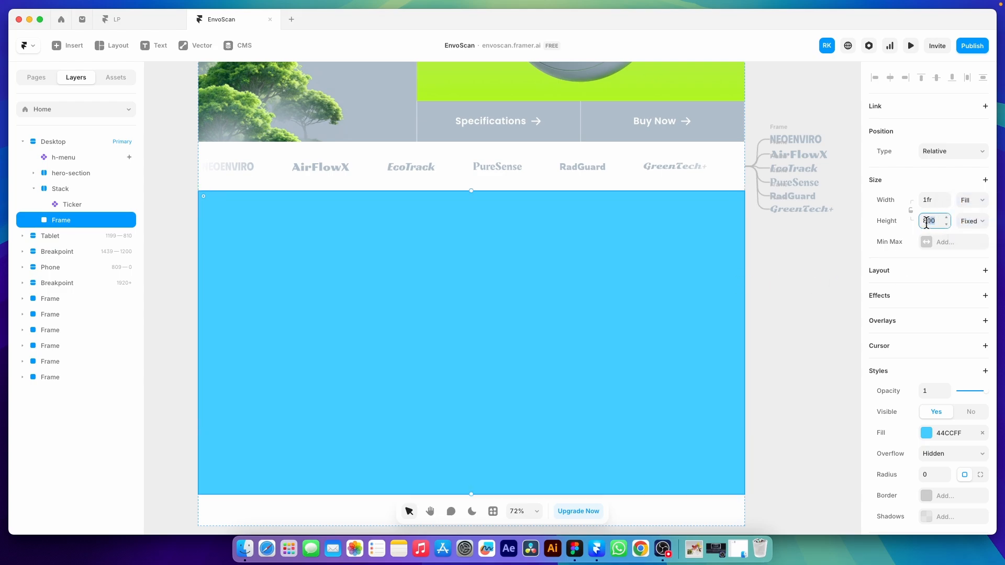
pyautogui.press('Return')
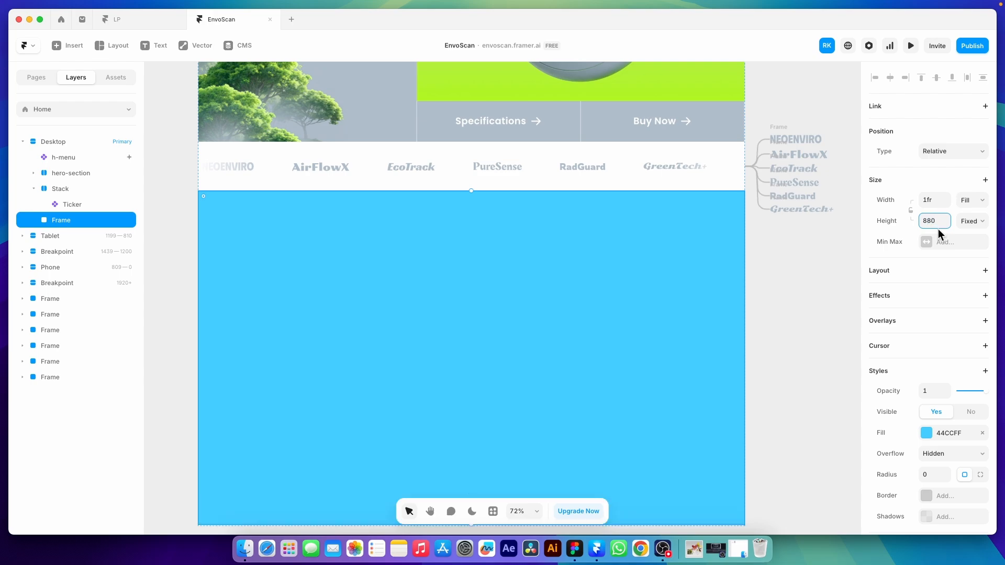
# - Turn the frame below the ticker into a stack layout and remove its fill colour
pyautogui.scroll(-3, 616, 307)
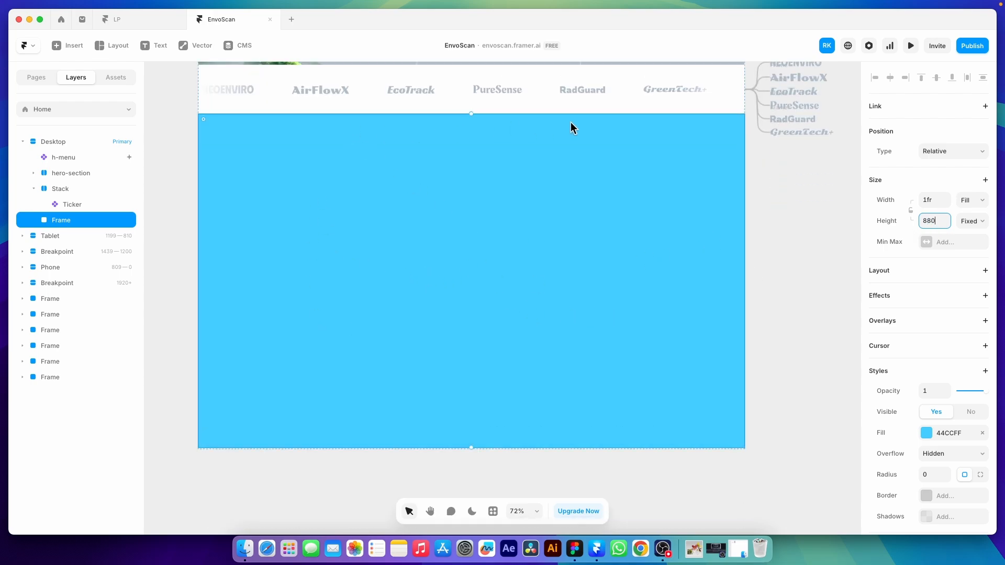
pyautogui.click(923, 271)
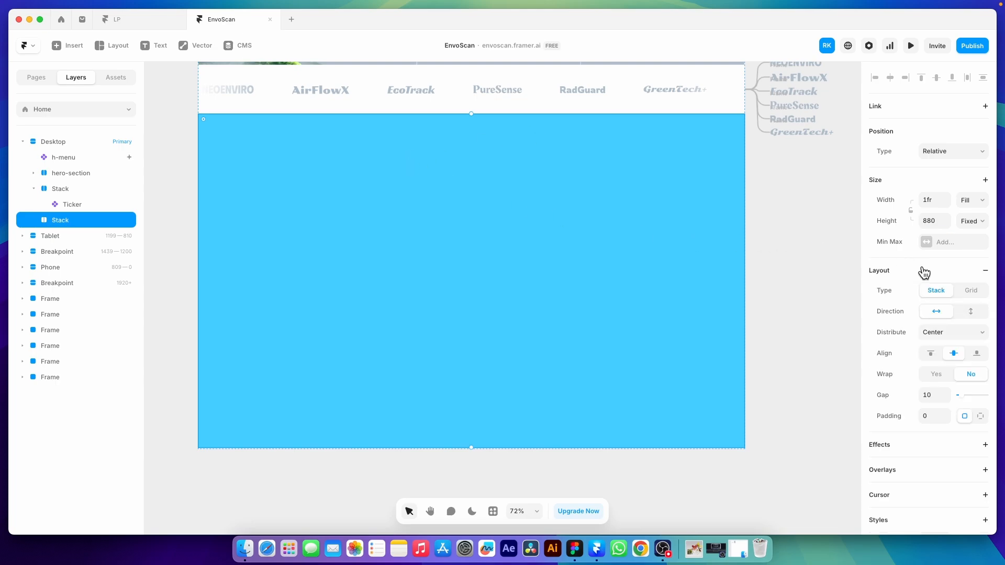
pyautogui.scroll(-4, 898, 372)
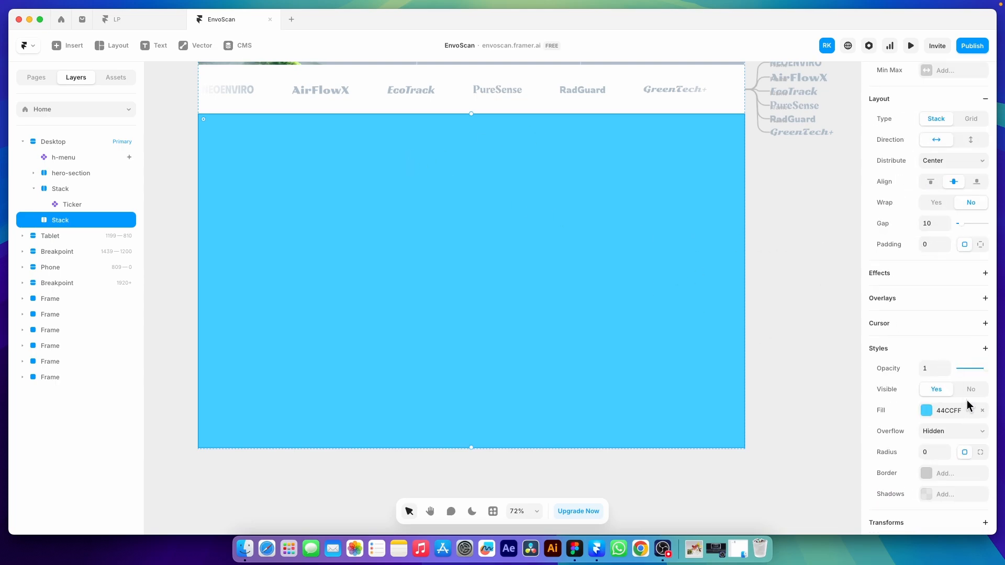
pyautogui.click(980, 411)
# - Draw a frame about 1224 wide and 146 high inside the empty stack below the ticker
pyautogui.click(112, 46)
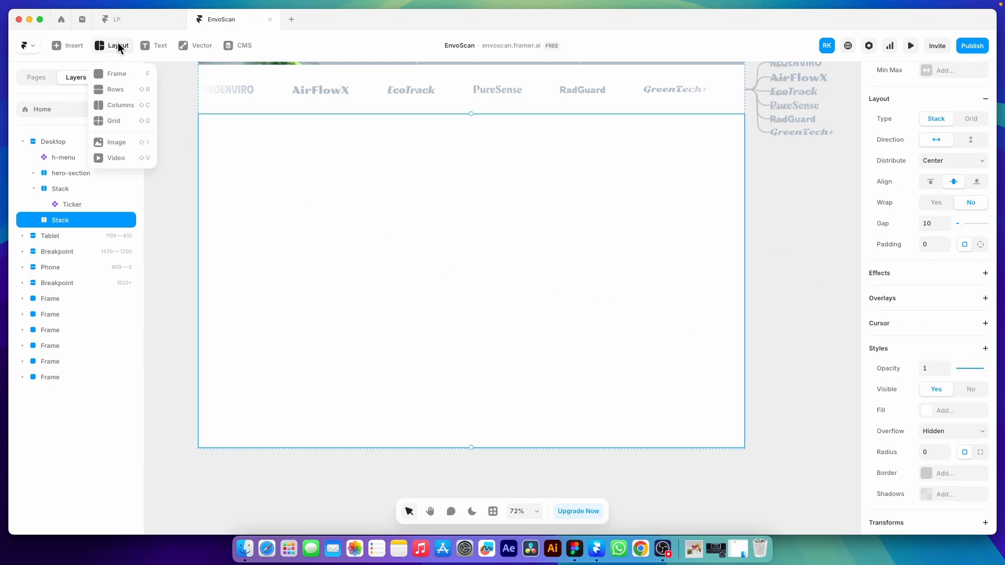
pyautogui.click(118, 72)
pyautogui.moveTo(215, 123)
pyautogui.mouseDown()
pyautogui.moveTo(484, 169)
pyautogui.moveTo(680, 183)
pyautogui.mouseUp()
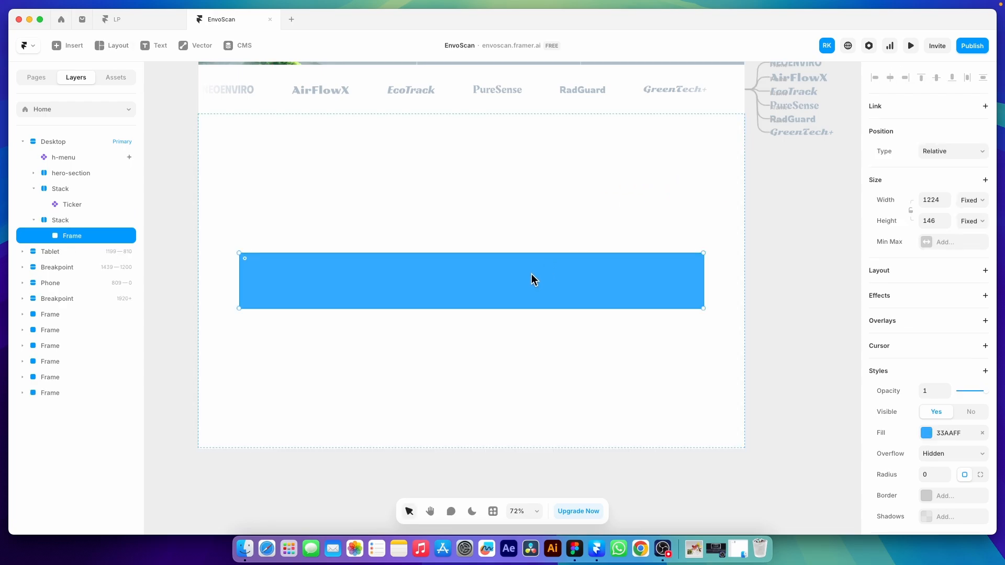
# - Set the section stack below the ticker to distribute from Start in a vertical direction
pyautogui.click(592, 219)
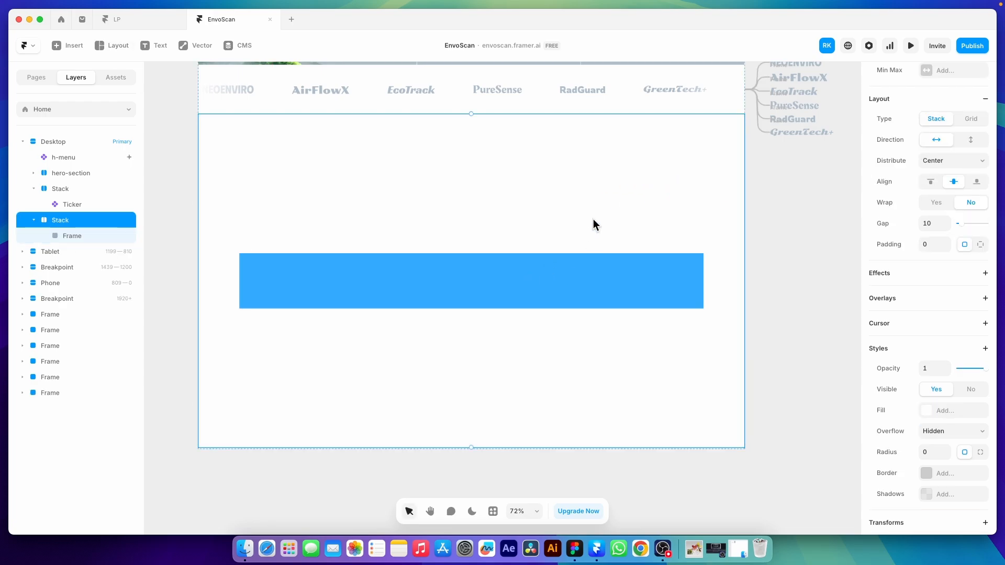
pyautogui.click(966, 167)
pyautogui.click(946, 149)
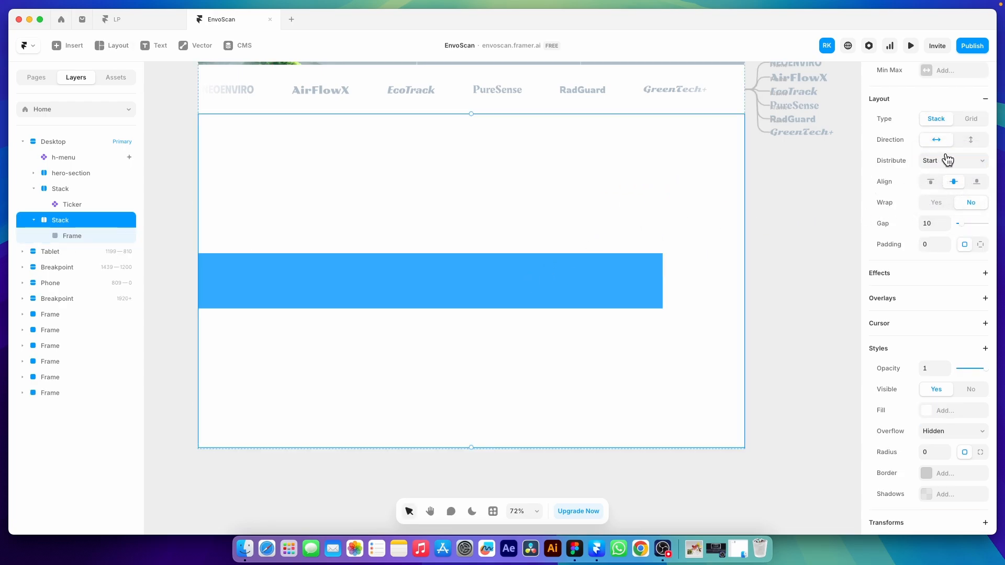
pyautogui.click(970, 140)
# - Set the inner frame's width to Fill and its fixed height to 130
pyautogui.click(597, 157)
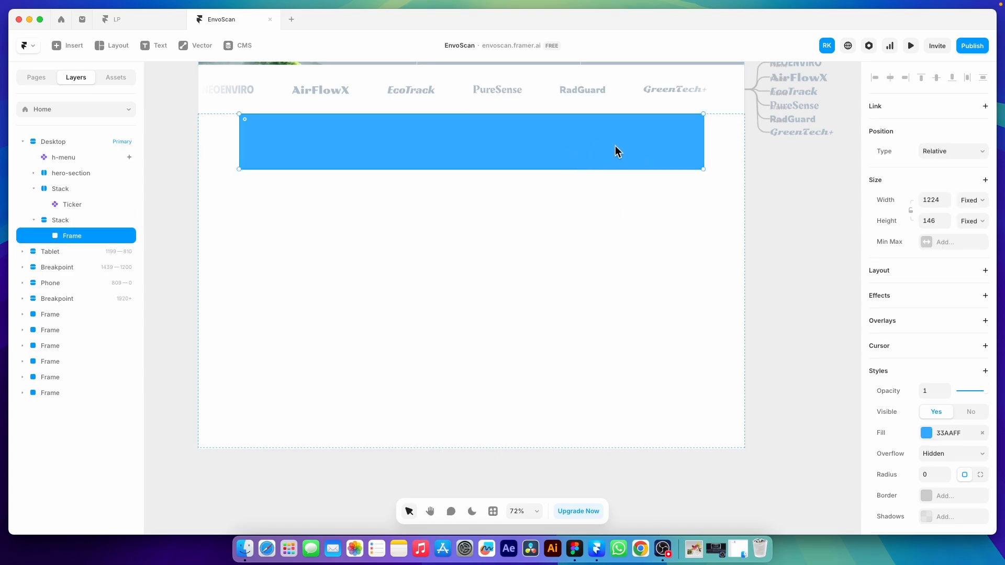
pyautogui.click(972, 199)
pyautogui.click(978, 206)
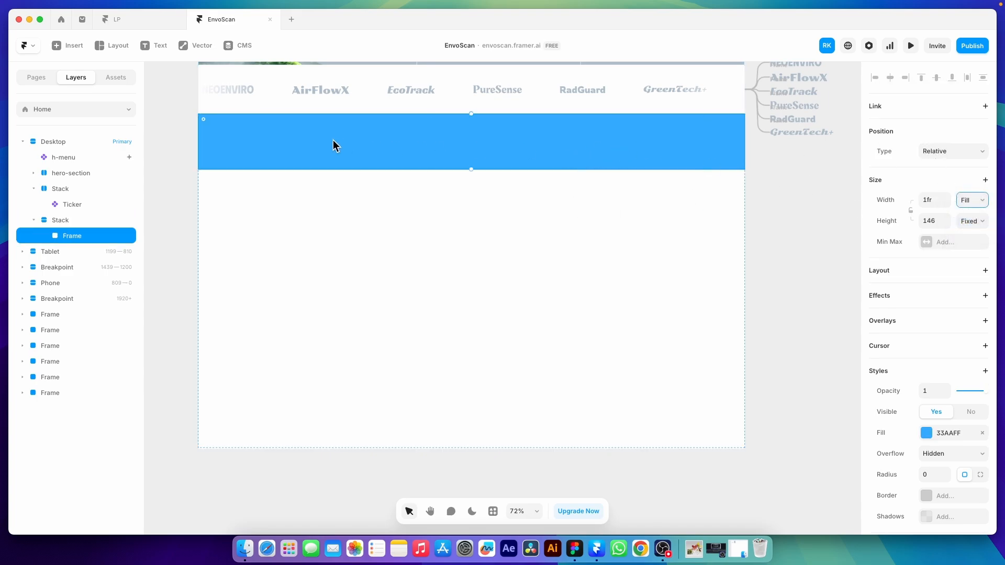
pyautogui.click(937, 222)
pyautogui.write('130')
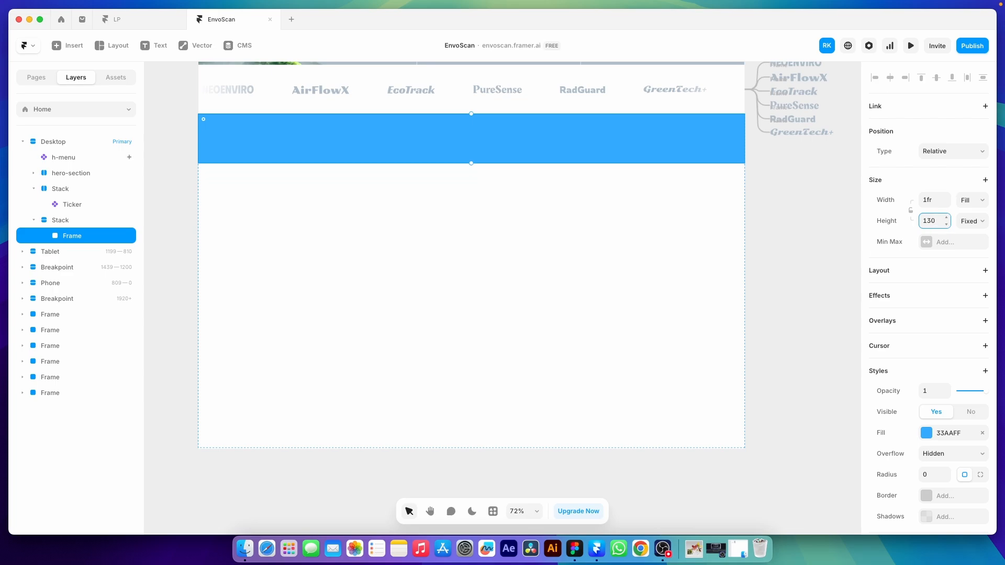
# - Draw a second frame about 1329 wide and 629 high under the 130-high frame in the section stack
pyautogui.click(360, 183)
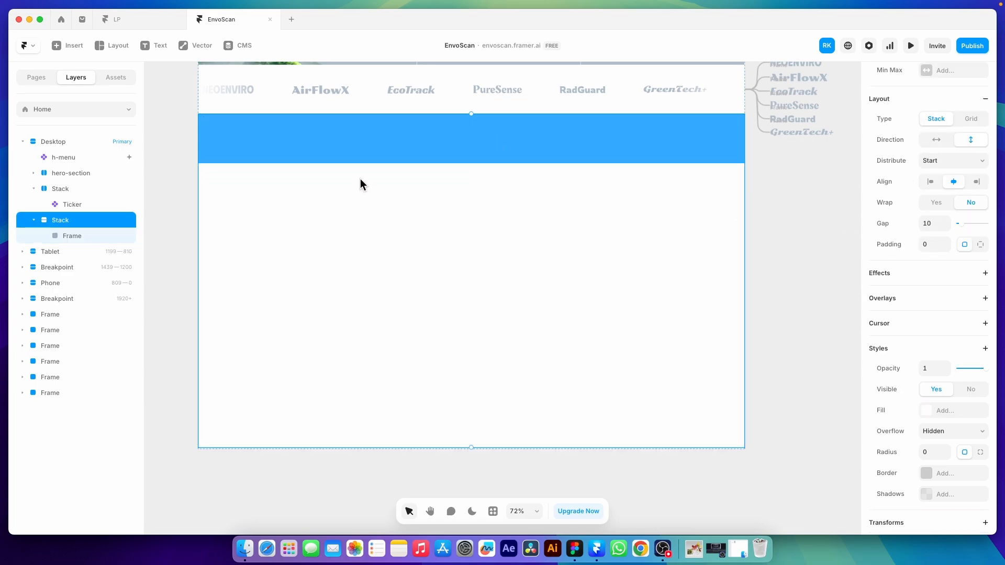
pyautogui.click(98, 45)
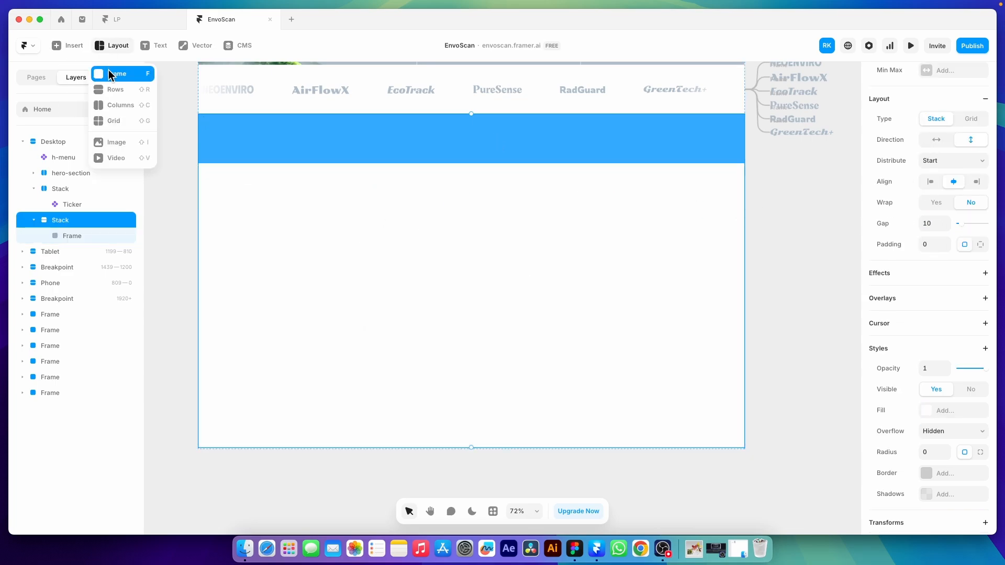
pyautogui.click(107, 74)
pyautogui.moveTo(230, 178)
pyautogui.mouseDown()
pyautogui.moveTo(410, 280)
pyautogui.moveTo(724, 414)
pyautogui.mouseUp()
# - Set both the width and the height of the second frame to Fill
pyautogui.click(971, 200)
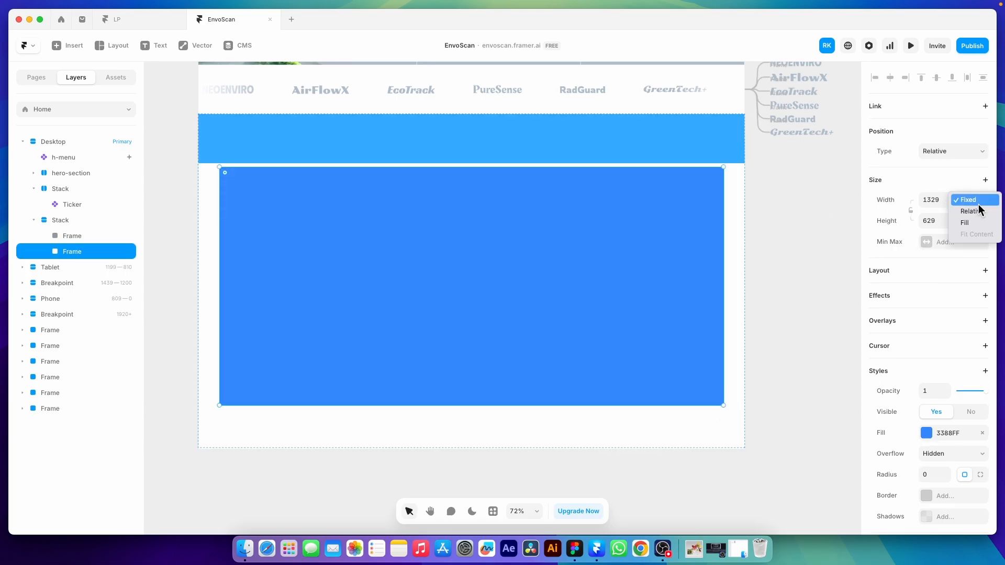
pyautogui.click(970, 223)
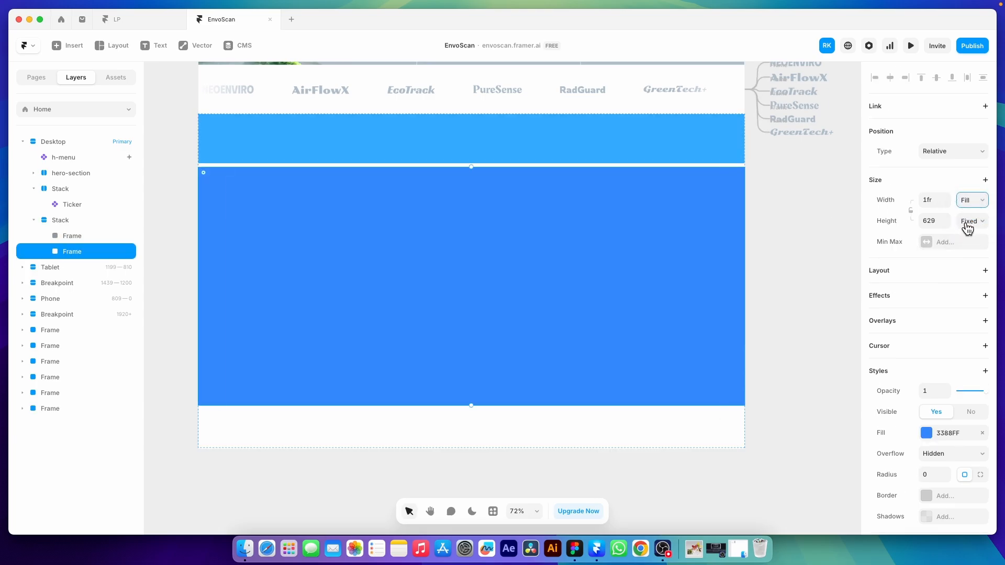
pyautogui.click(970, 221)
pyautogui.click(970, 242)
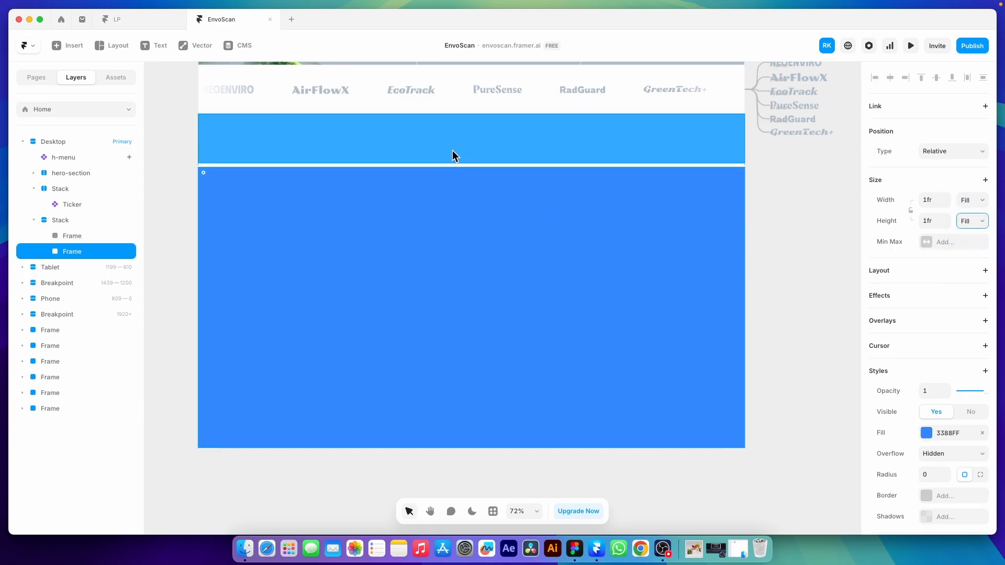
# - Set the section stack's gap to 0 so its two frames touch
pyautogui.click(105, 219)
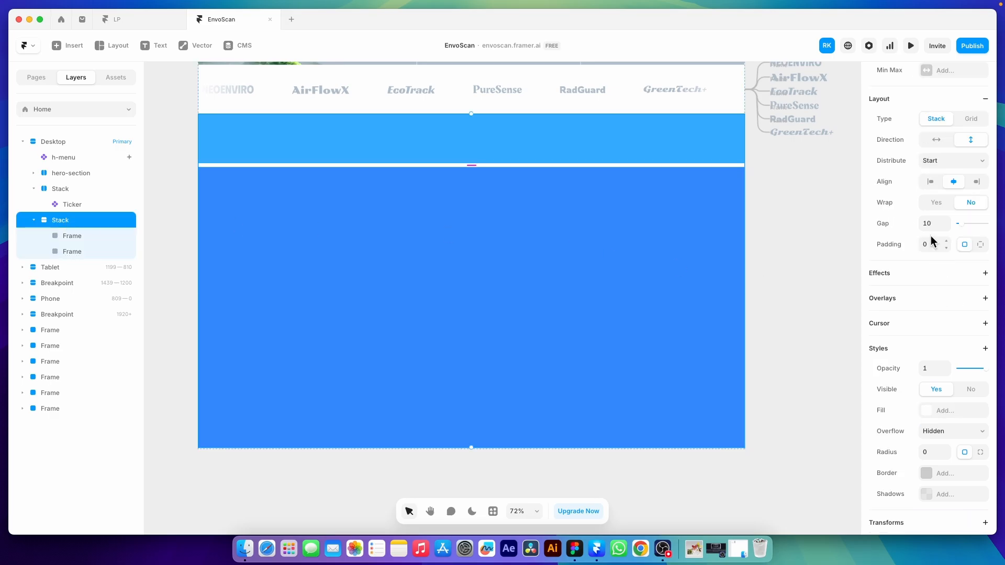
pyautogui.write('0')
pyautogui.click(471, 281)
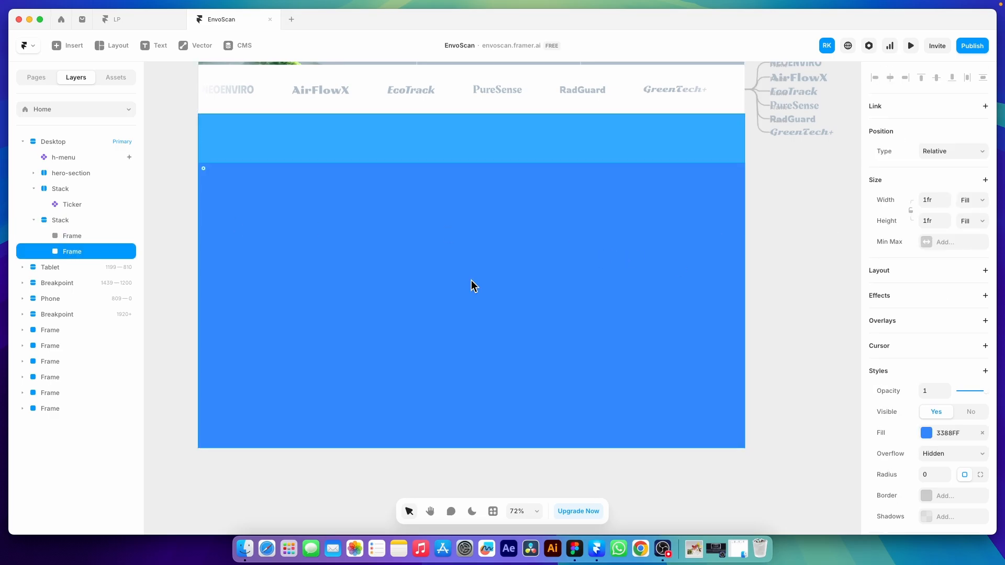
# - Check the section's column layout in Figma, and in Framer draw a frame about 702 by 711 inside the lower frame
pyautogui.press('super+Tab')
pyautogui.press('super+Tab')
pyautogui.press('super+Tab')
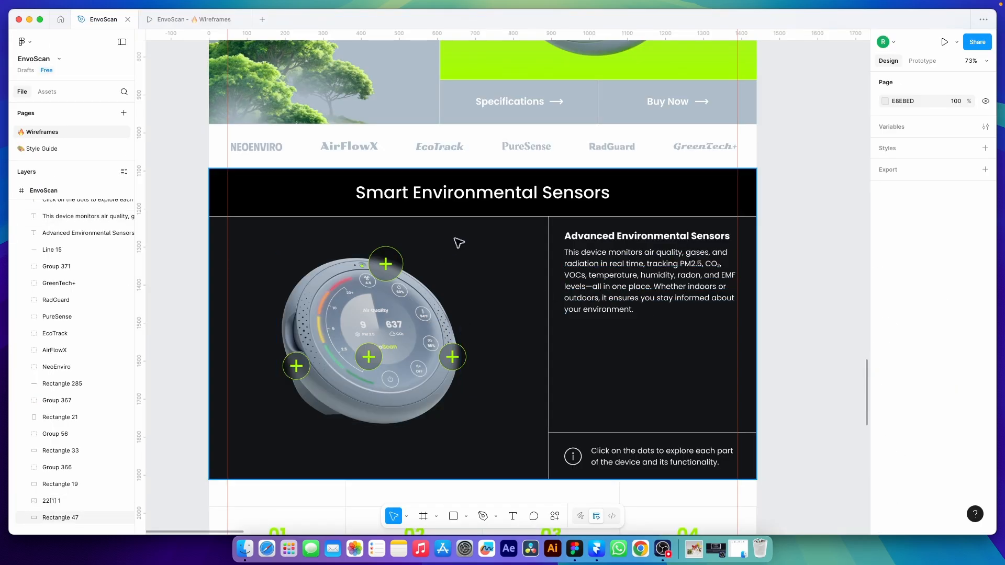
pyautogui.press('super+Tab')
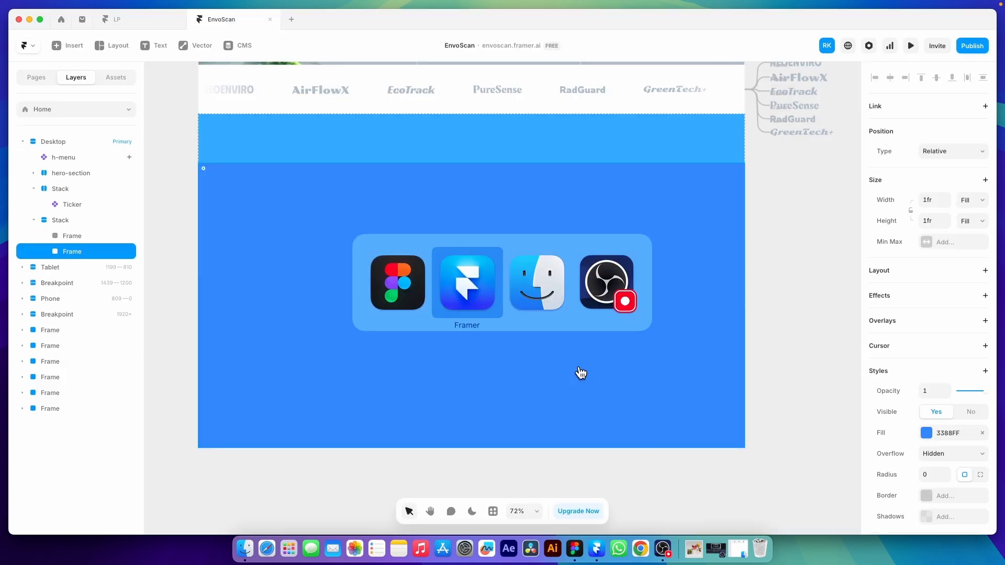
pyautogui.click(123, 56)
pyautogui.click(123, 76)
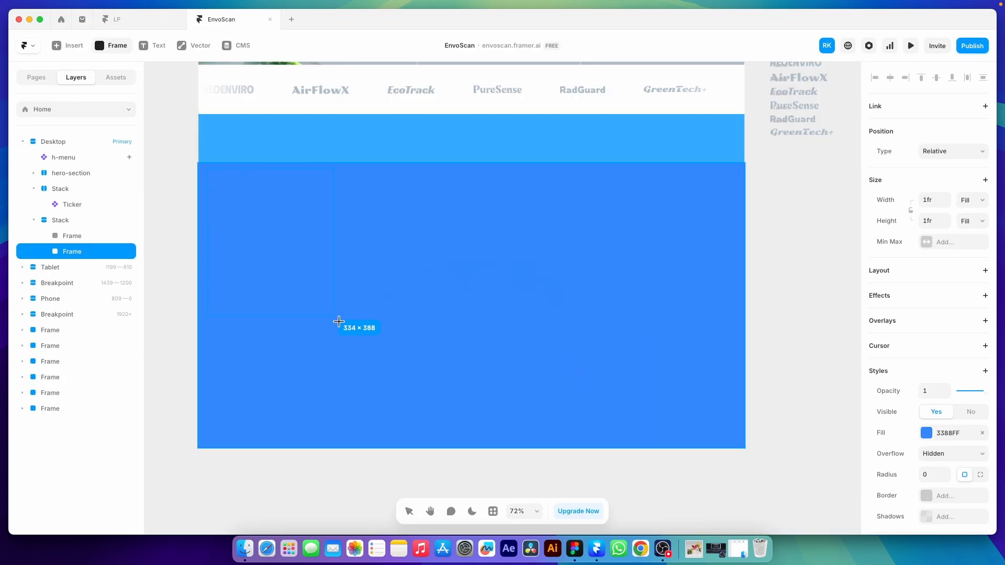
pyautogui.moveTo(338, 321); pyautogui.dragTo(473, 438)
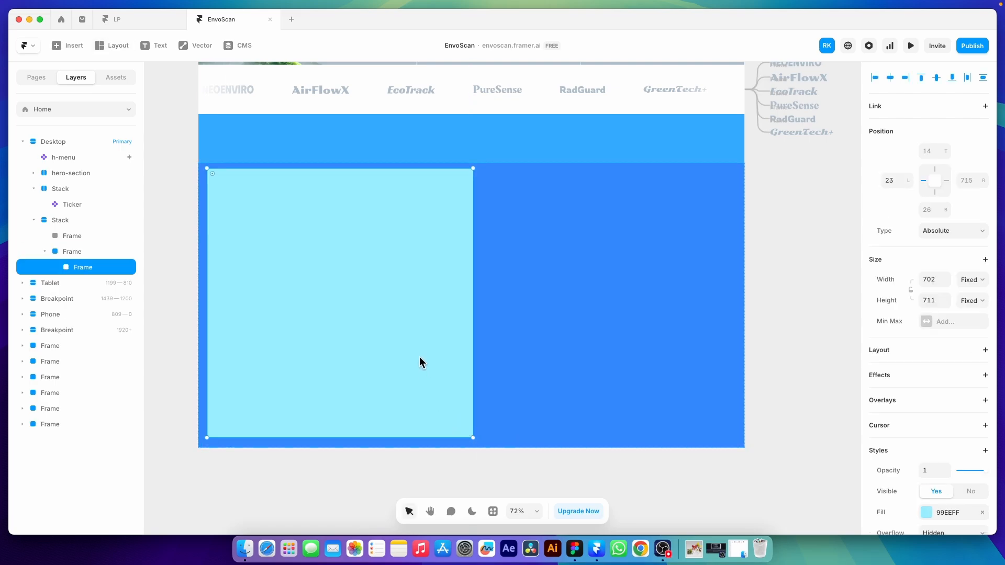
# - Set the width of the newly drawn inner frame to 60% of its parent
pyautogui.click(934, 279)
pyautogui.press('Return')
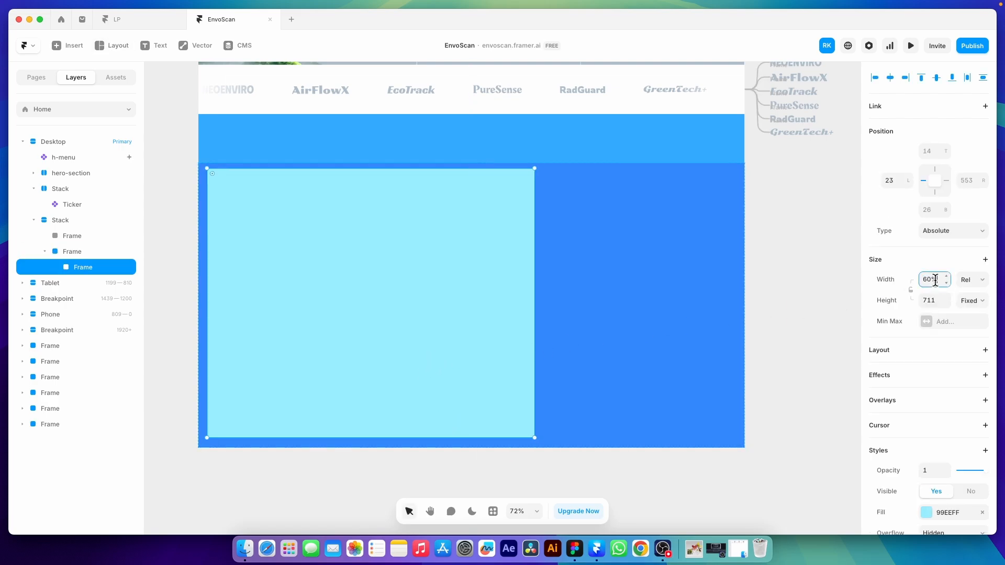
pyautogui.click(972, 301)
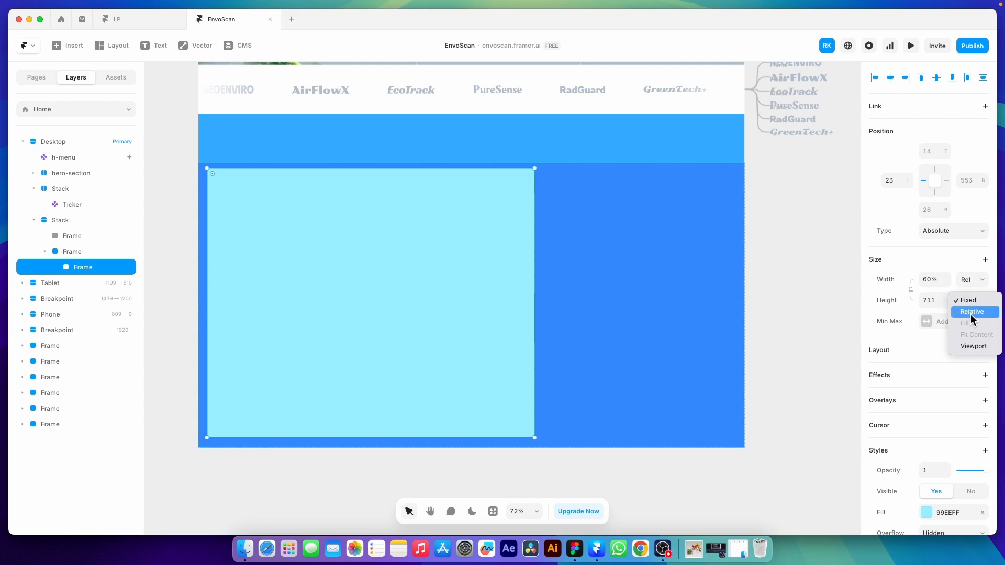
pyautogui.click(939, 308)
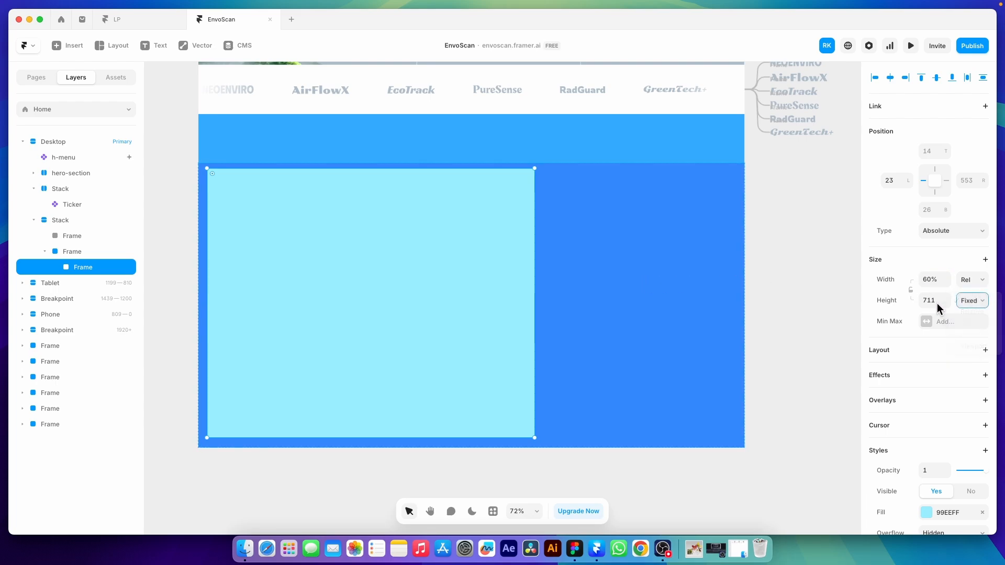
pyautogui.click(938, 300)
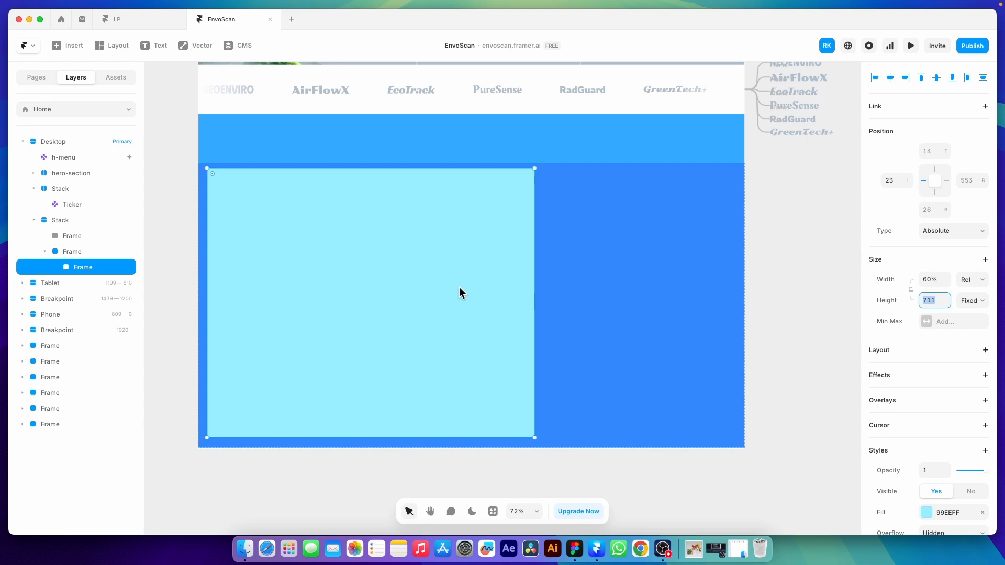
# - Turn the lower parent frame into a stack and set its inner frame's height to Fill
pyautogui.click(612, 284)
pyautogui.click(903, 271)
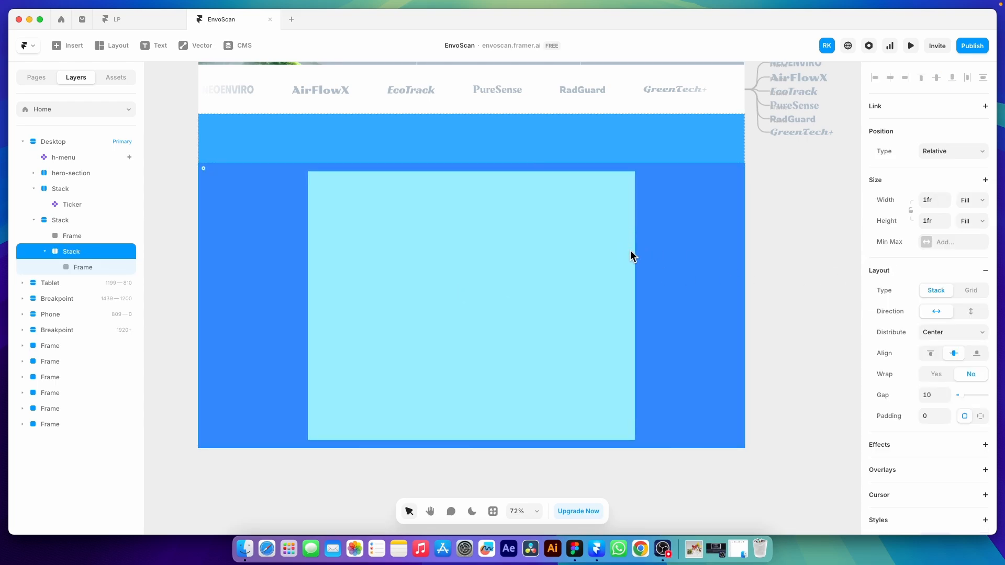
pyautogui.click(597, 251)
pyautogui.click(972, 221)
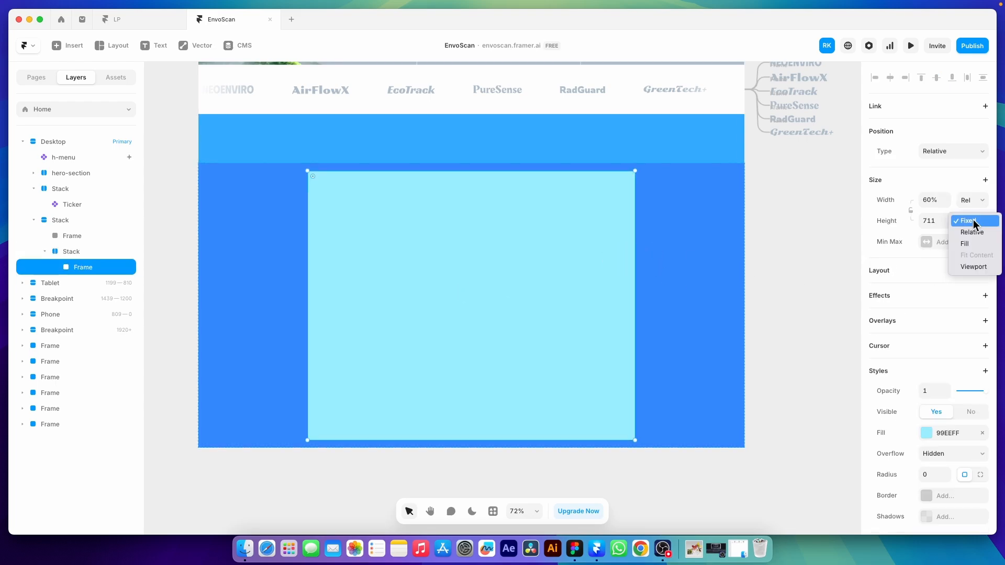
pyautogui.click(968, 244)
pyautogui.click(665, 268)
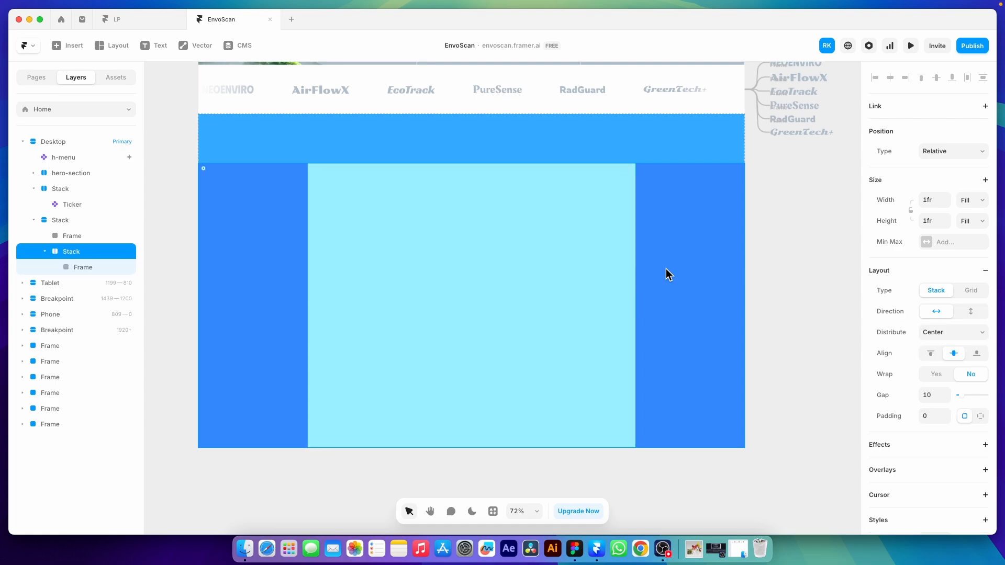
# - Duplicate the 60% frame inside the lower stack and set the copy's width to 40%
pyautogui.click(540, 281)
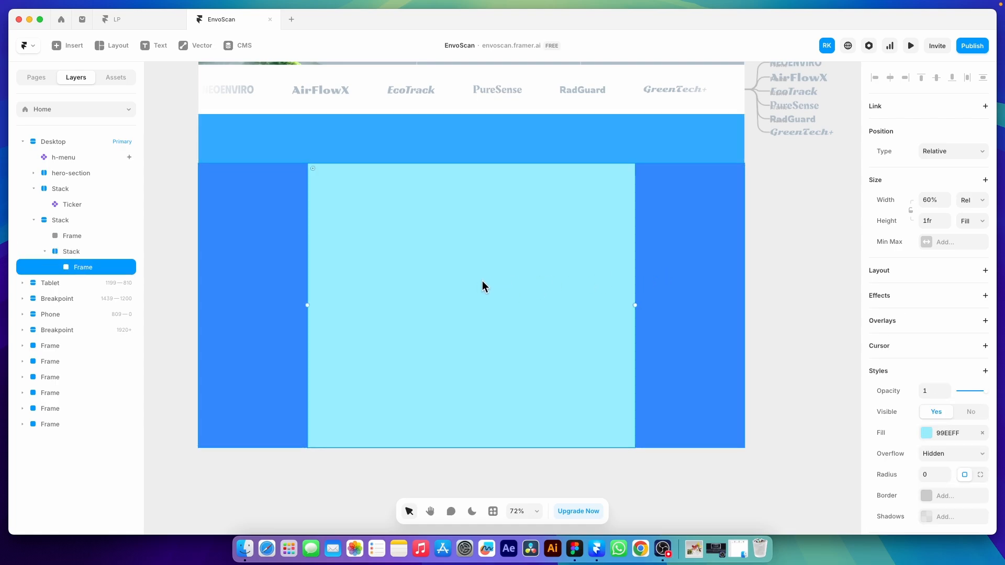
pyautogui.click(686, 268)
pyautogui.press('super+v')
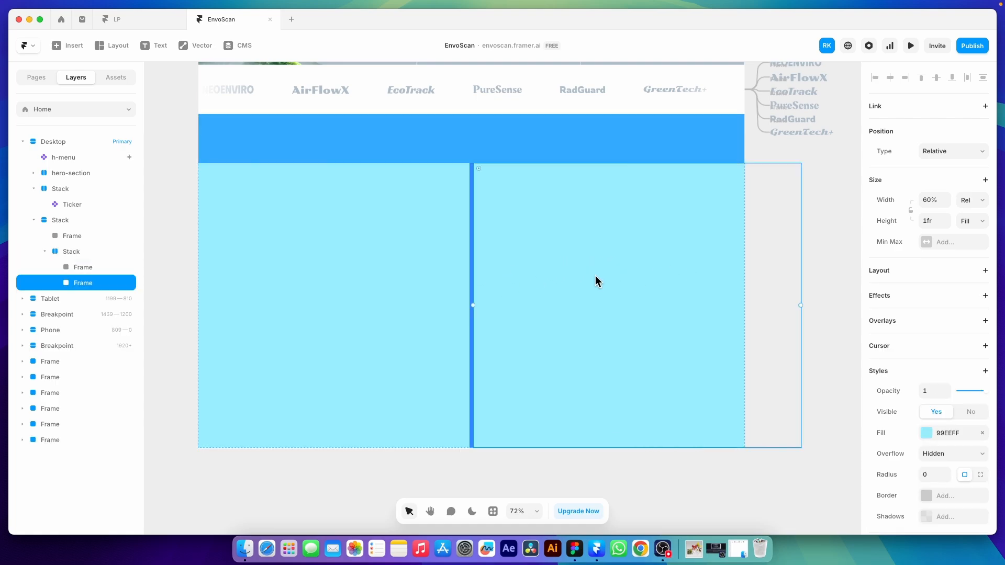
pyautogui.click(937, 201)
pyautogui.write('40%')
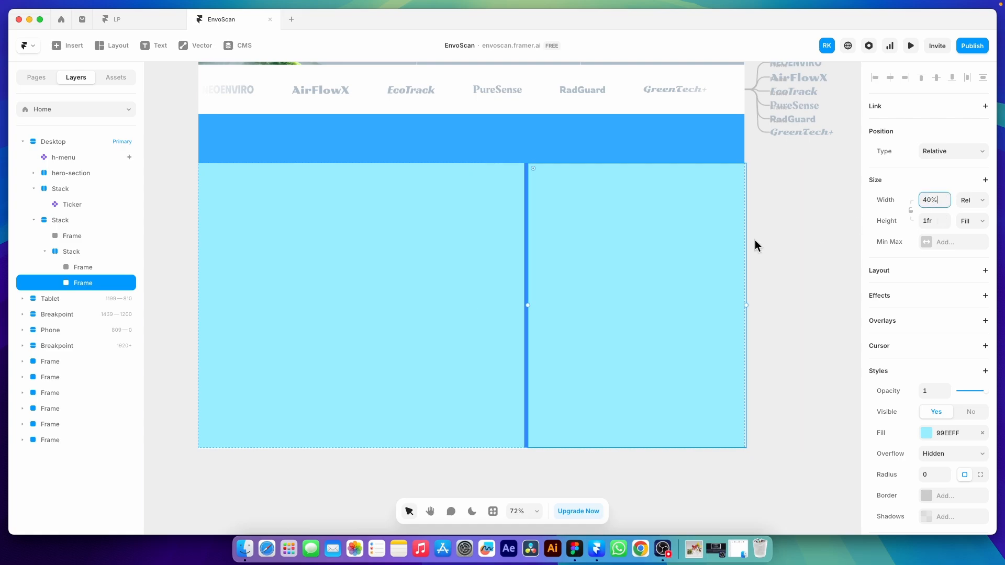
# - Set the gap between the two columns of the lower stack to 0
pyautogui.click(75, 252)
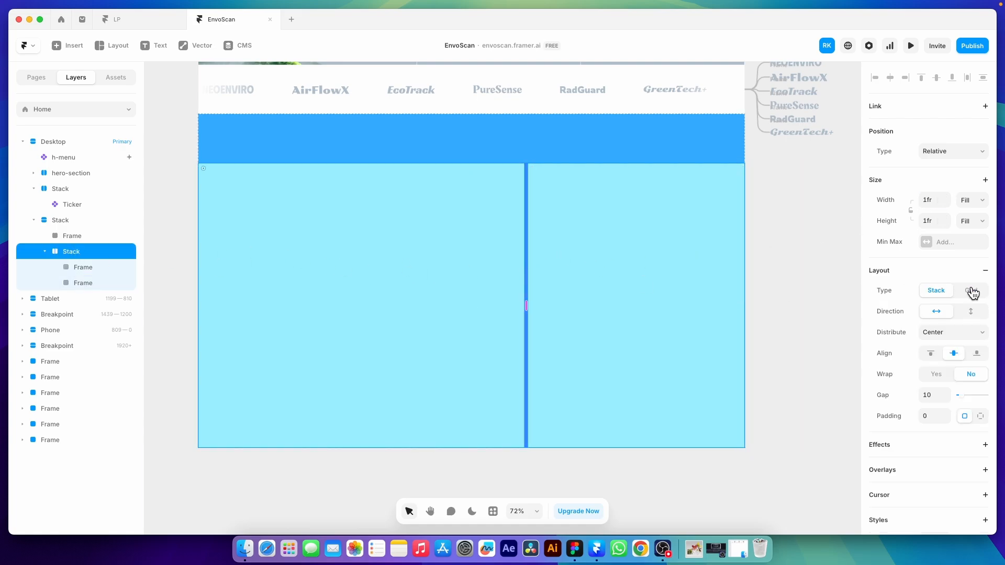
pyautogui.scroll(-1, 947, 366)
pyautogui.click(943, 380)
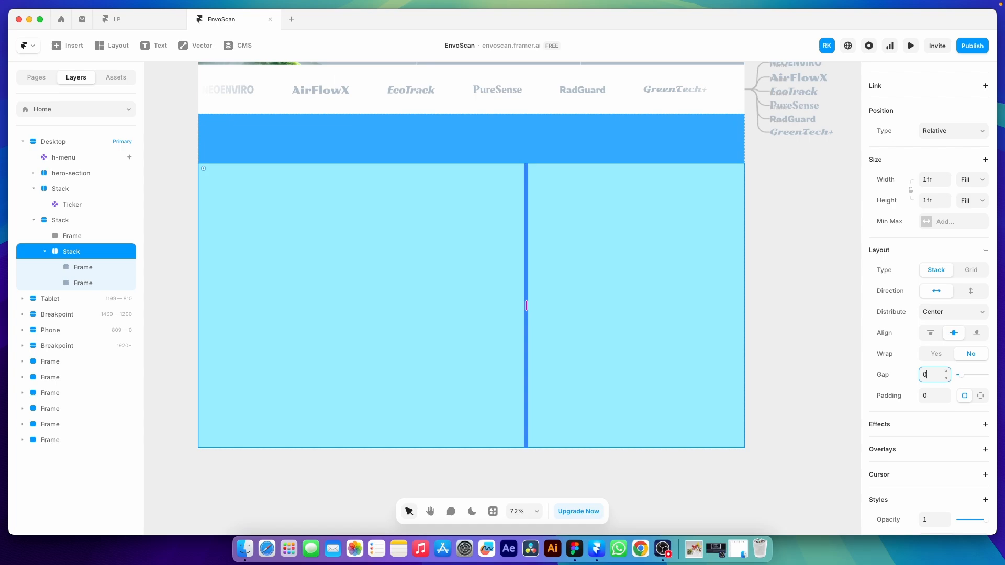
pyautogui.press('Return')
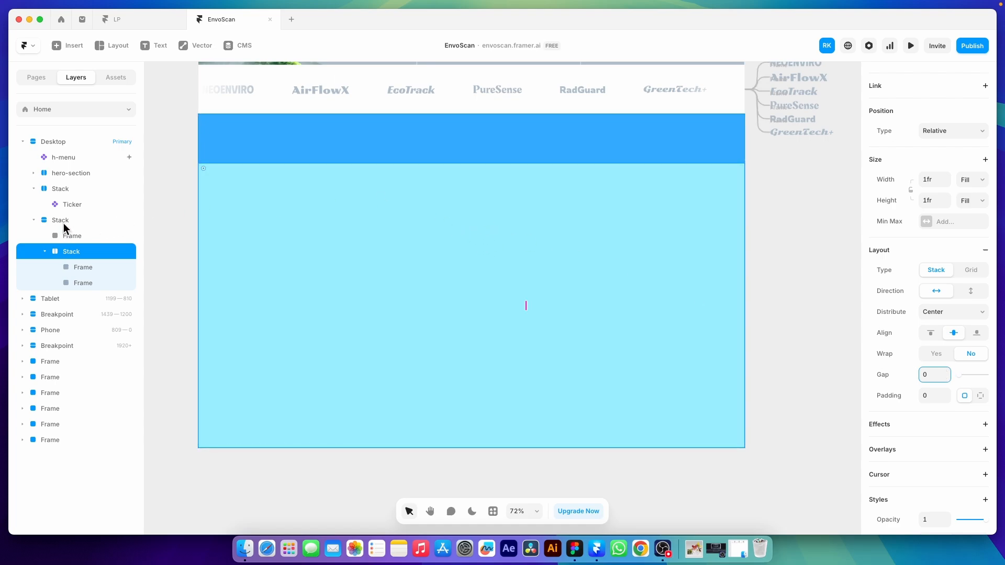
# - Remove the fill colour from the 130-high frame and from both column frames
pyautogui.click(68, 236)
pyautogui.click(981, 433)
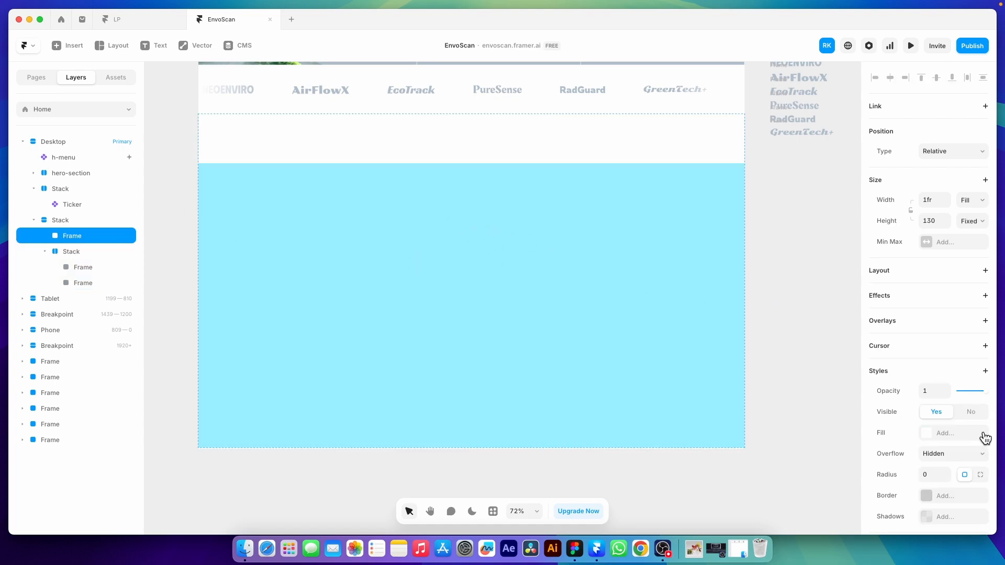
pyautogui.click(71, 251)
pyautogui.scroll(-5, 976, 454)
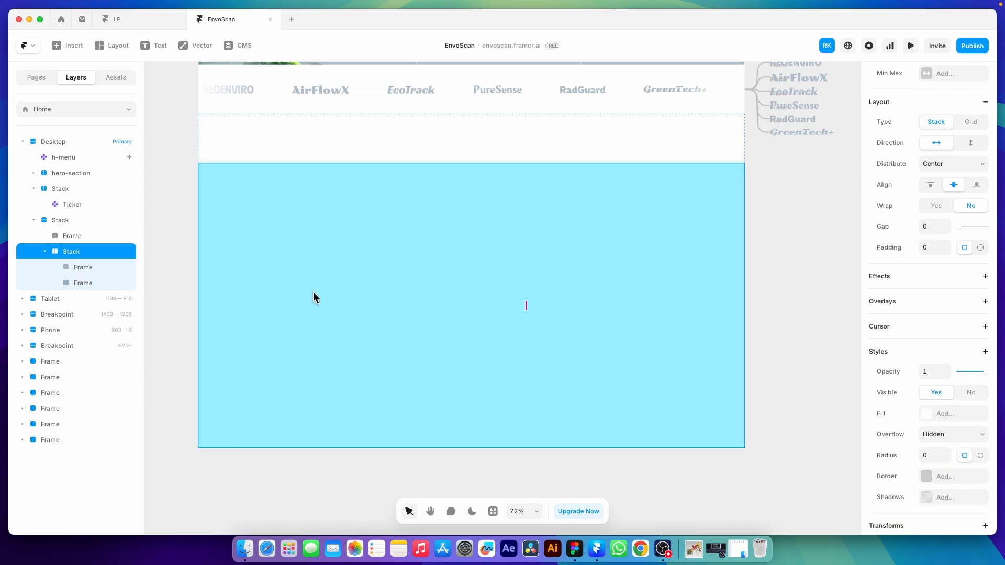
pyautogui.click(117, 269)
pyautogui.click(982, 432)
pyautogui.click(91, 283)
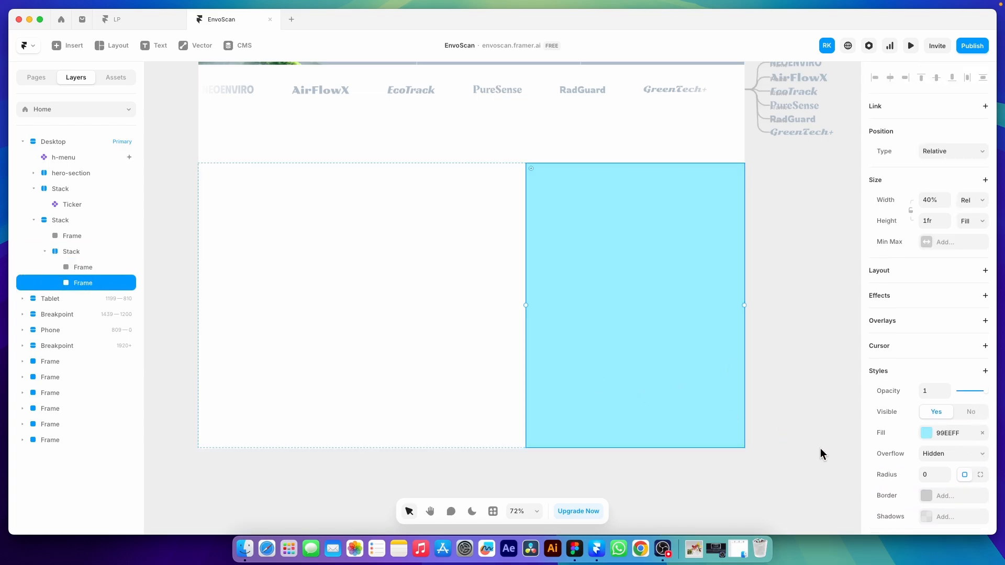
pyautogui.click(982, 432)
# - Rename the section stack below the ticker as section-2
pyautogui.click(58, 222)
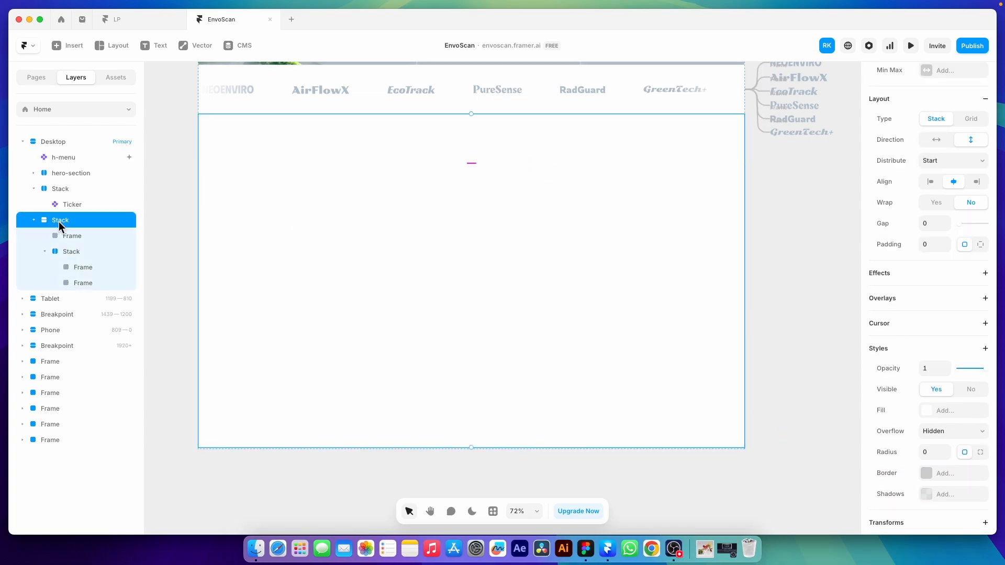
pyautogui.doubleClick(59, 222)
pyautogui.write('section-2')
pyautogui.press('Return')
# - Rename the 130-high frame as title-wrapper and the stack holding the two columns as sec-content
pyautogui.doubleClick(74, 236)
pyautogui.write('title')
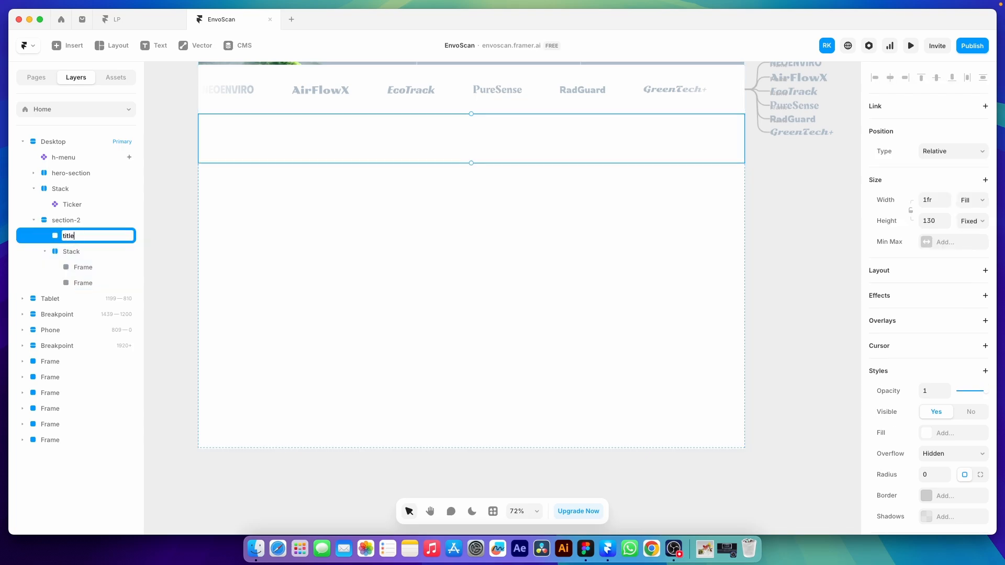
pyautogui.write('-wrapper')
pyautogui.click(74, 251)
pyautogui.doubleClick(74, 251)
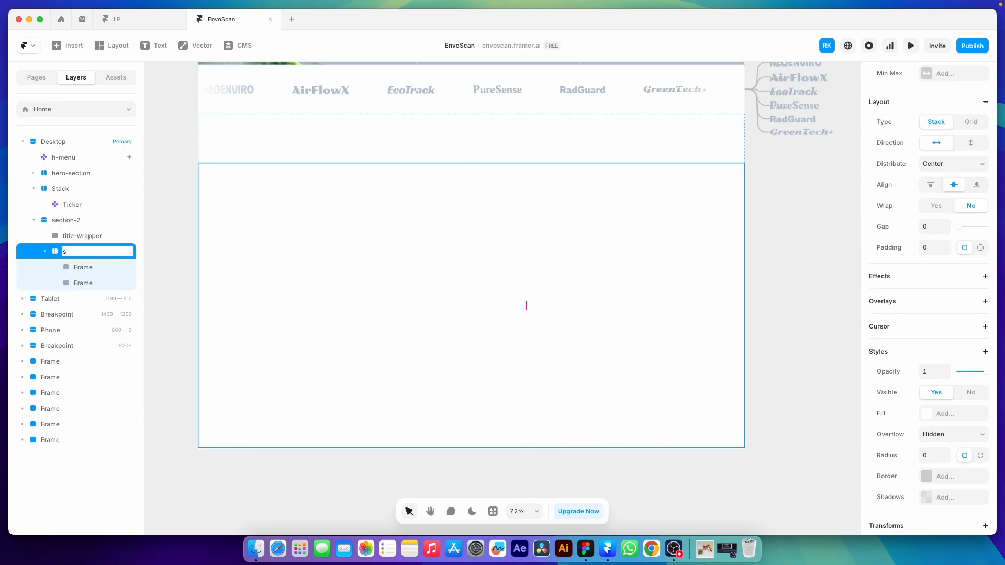
pyautogui.press('Return')
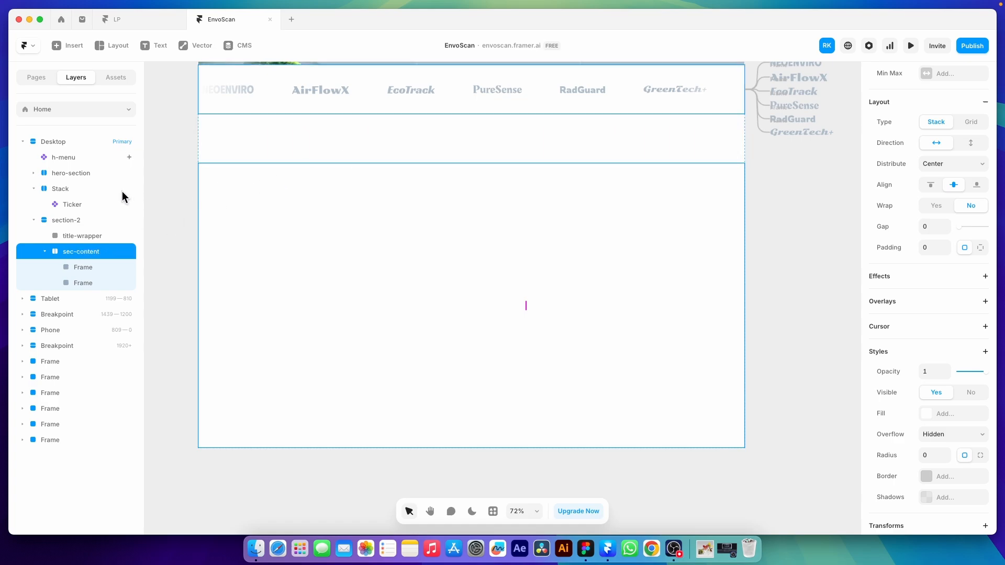
# - Fill section-2 with the back-1 colour style and compare it with the sensors section in the Figma design
pyautogui.click(58, 219)
pyautogui.scroll(-4, 917, 293)
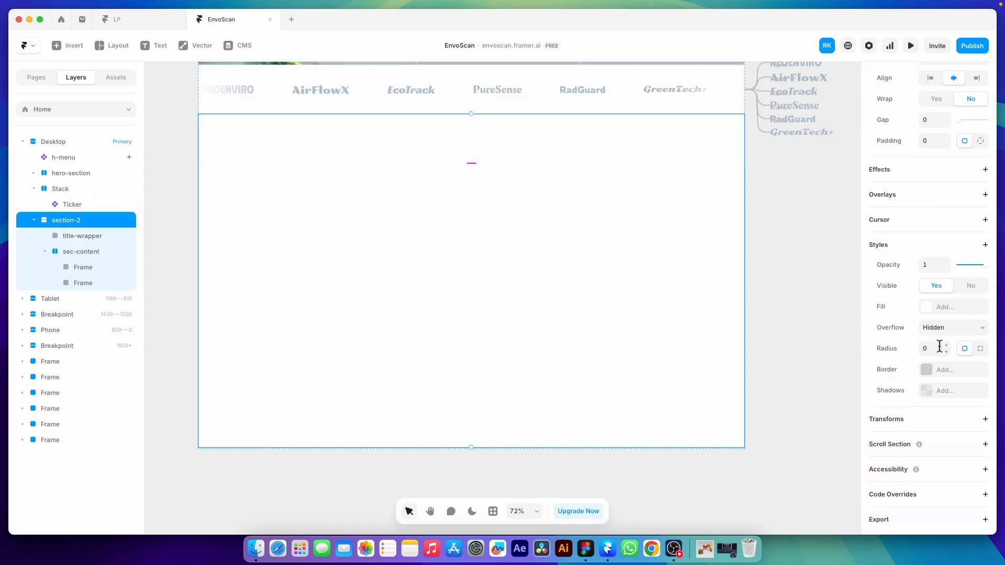
pyautogui.click(945, 309)
pyautogui.click(757, 471)
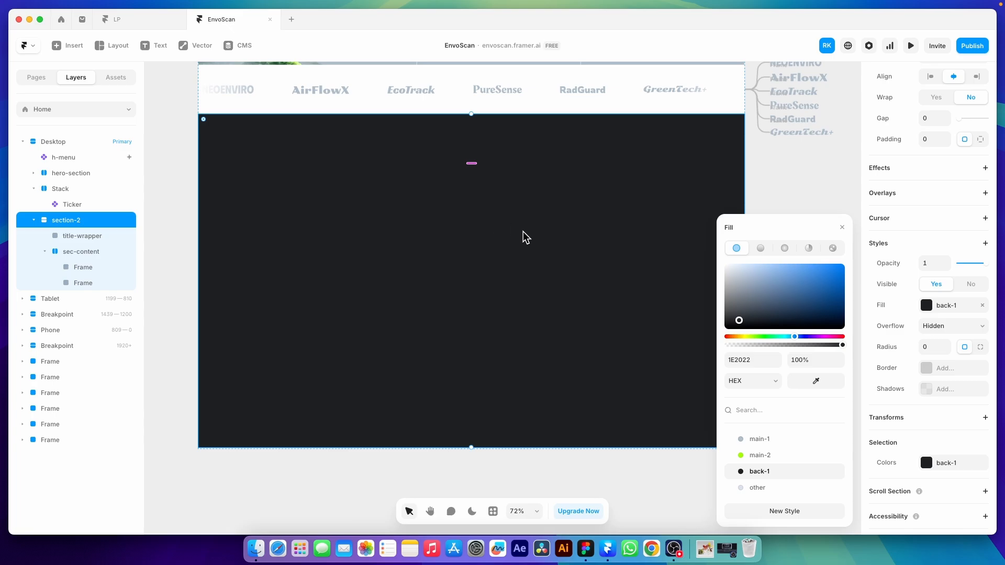
pyautogui.press('super+Tab')
pyautogui.press('super+Tab')
pyautogui.press('super+Tab')
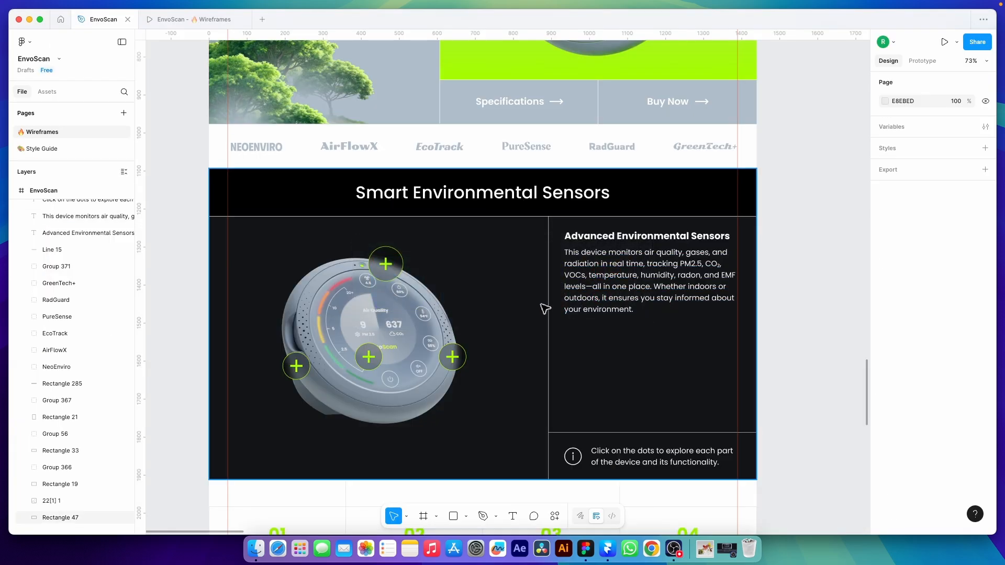
pyautogui.press('super+Tab')
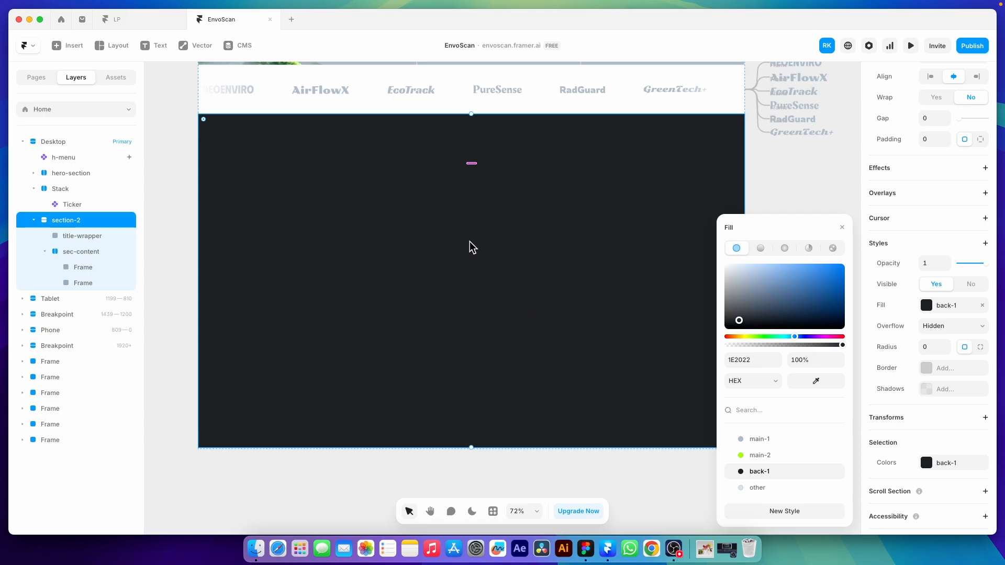
# - Give title-wrapper a solid white border with its right and left widths set to 0
pyautogui.click(81, 236)
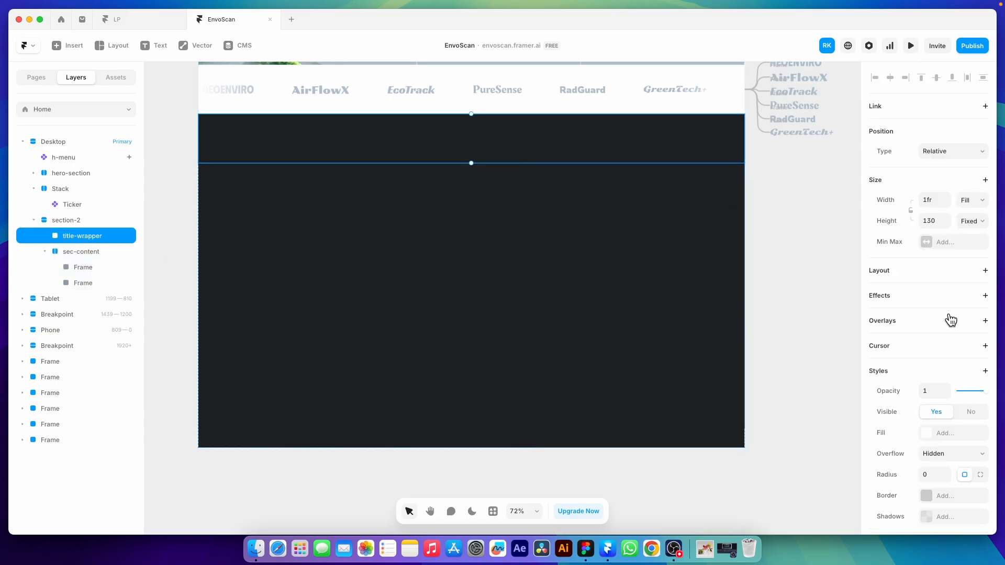
pyautogui.scroll(-3, 945, 330)
pyautogui.click(945, 364)
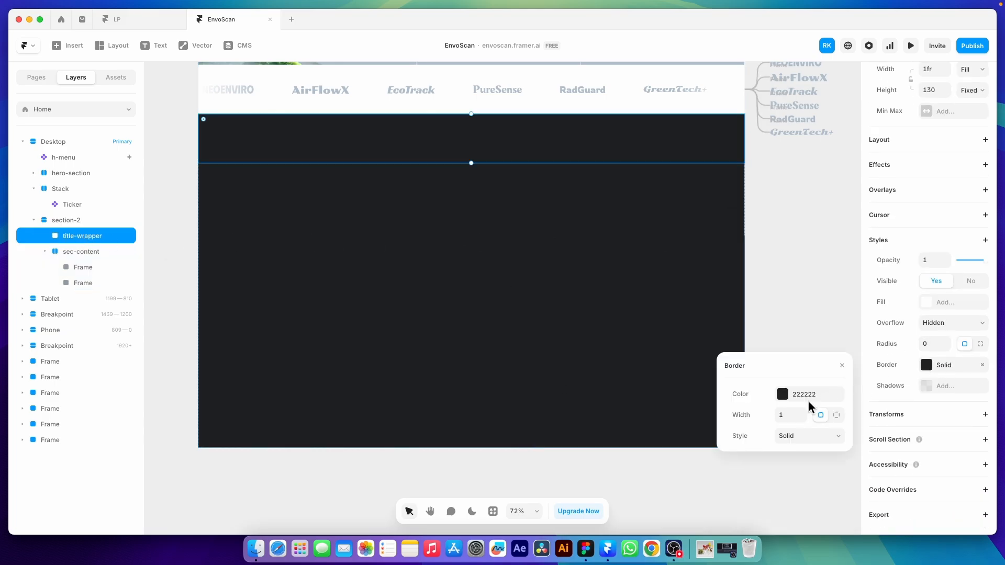
pyautogui.click(835, 415)
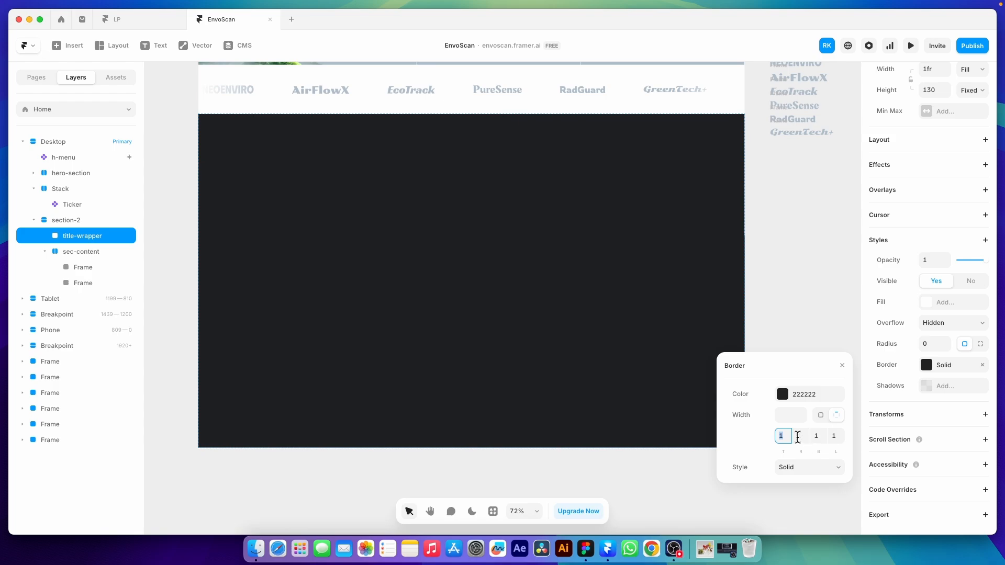
pyautogui.click(798, 437)
pyautogui.write('0')
pyautogui.click(833, 437)
pyautogui.write('0')
pyautogui.click(785, 398)
pyautogui.moveTo(754, 302); pyautogui.dragTo(654, 206)
pyautogui.click(789, 204)
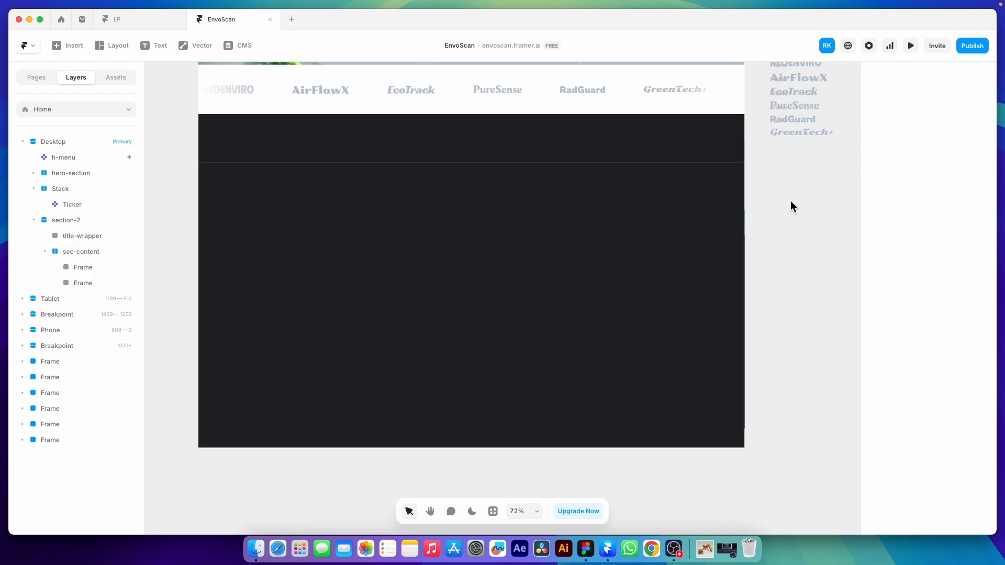
# - Add a solid white border along only the right edge of the 60% wide column frame in sec-content
pyautogui.click(494, 294)
pyautogui.scroll(-5, 928, 377)
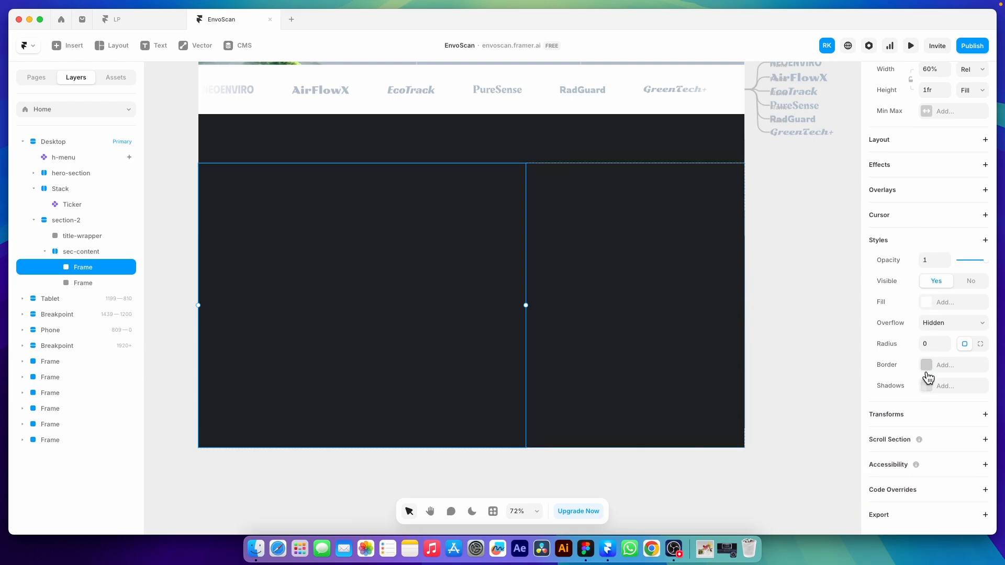
pyautogui.click(929, 368)
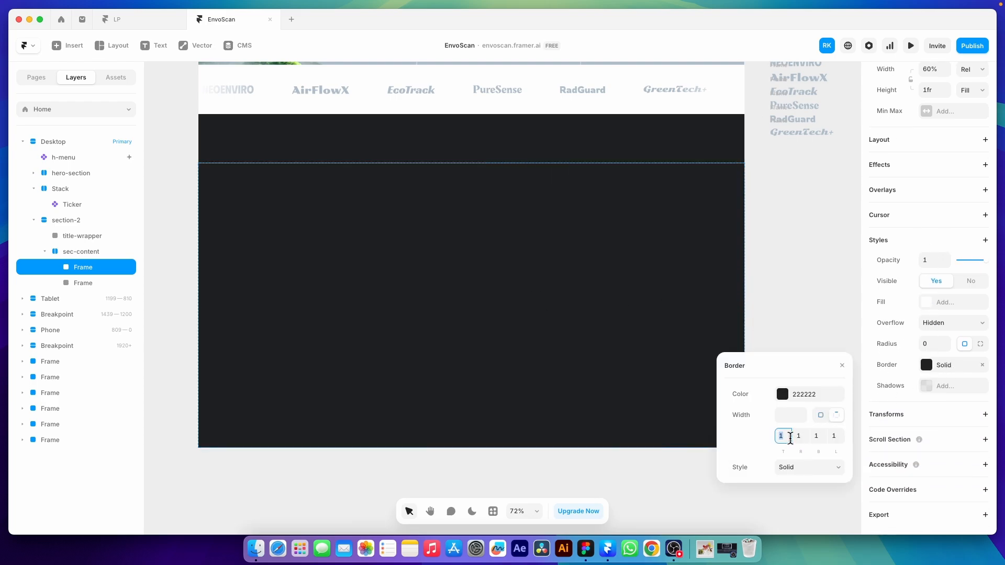
pyautogui.click(786, 393)
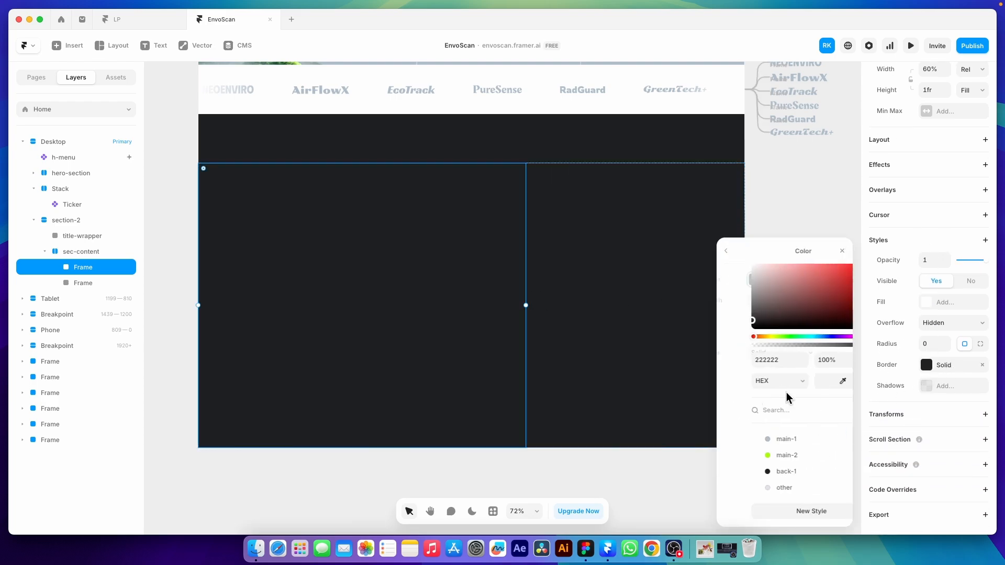
pyautogui.click(783, 189)
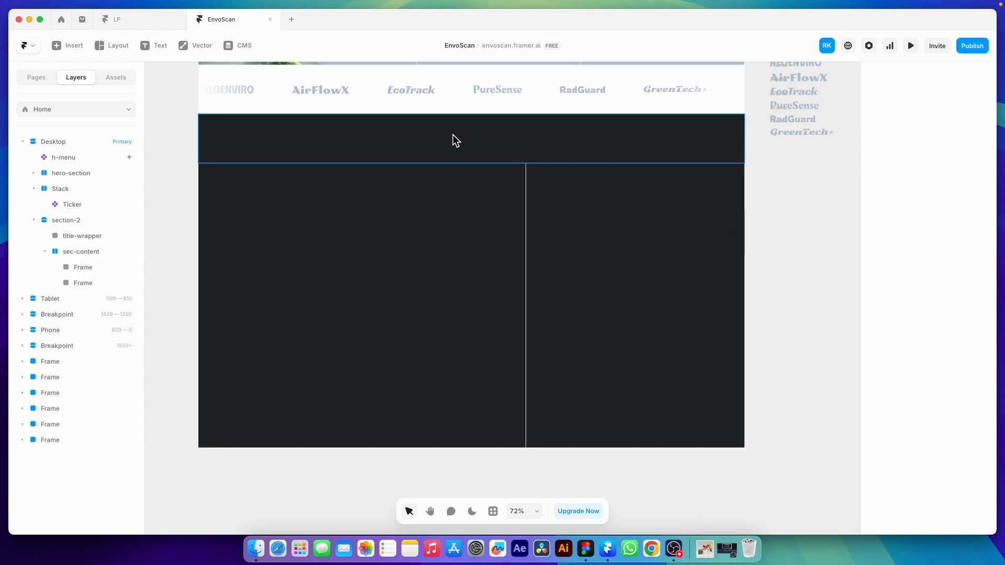
# - Copy the "Smart Environmental Sensors" heading from Figma and paste it into a text box of about 697 × 55 in Framer's title-wrapper
pyautogui.click(155, 45)
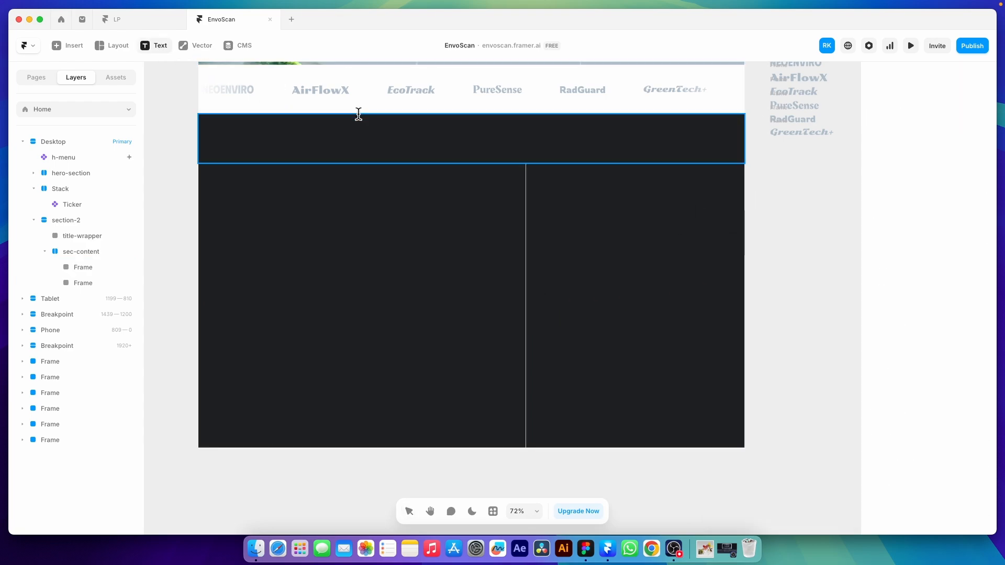
pyautogui.press('super+Tab')
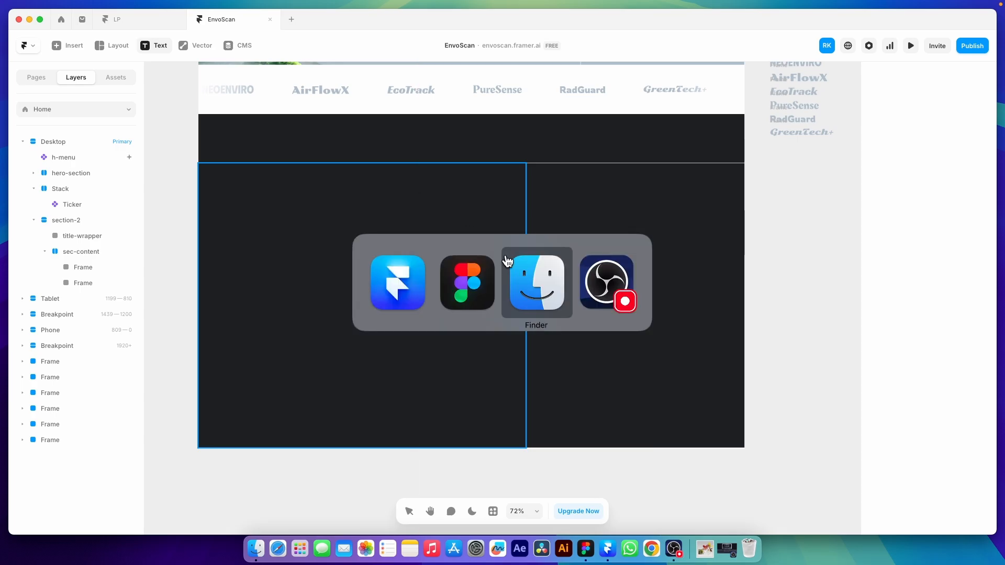
pyautogui.doubleClick(442, 194)
pyautogui.press('super+c')
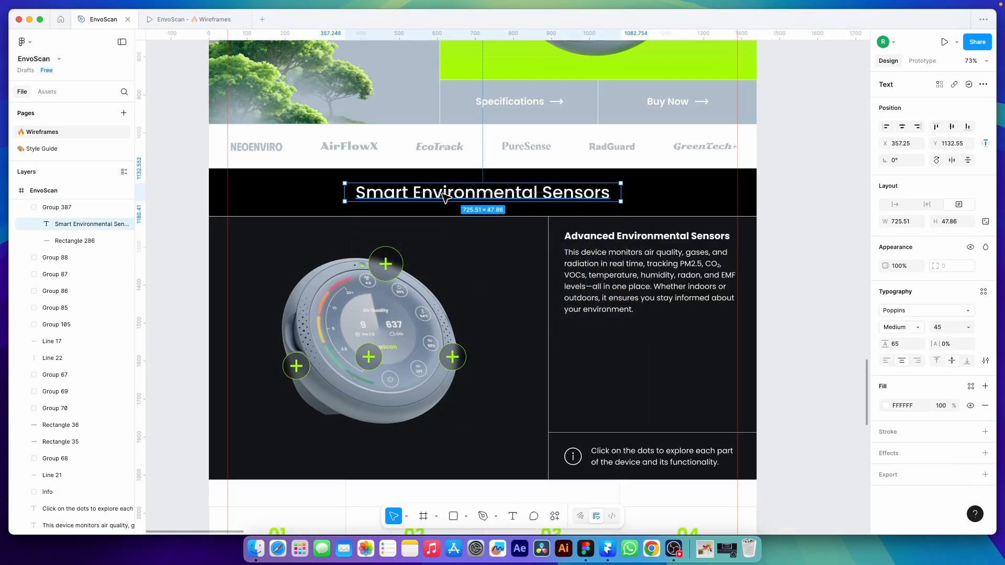
pyautogui.press('super+Tab')
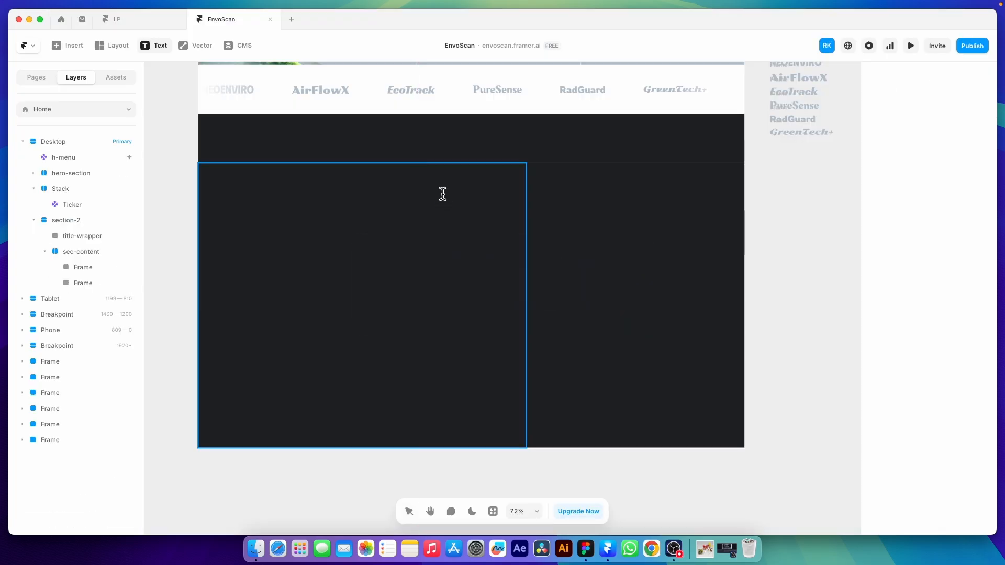
pyautogui.moveTo(357, 132); pyautogui.dragTo(621, 154)
pyautogui.press('super+v')
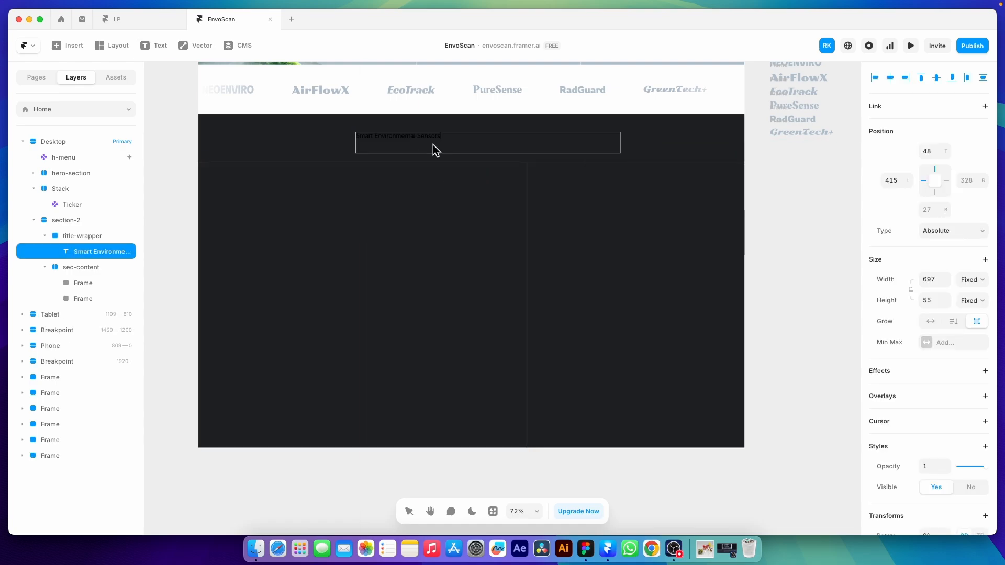
pyautogui.press('Escape')
# - Apply the Heading 1 text style to the Smart Environmental Sensors title and centre-align its text
pyautogui.scroll(-5, 940, 356)
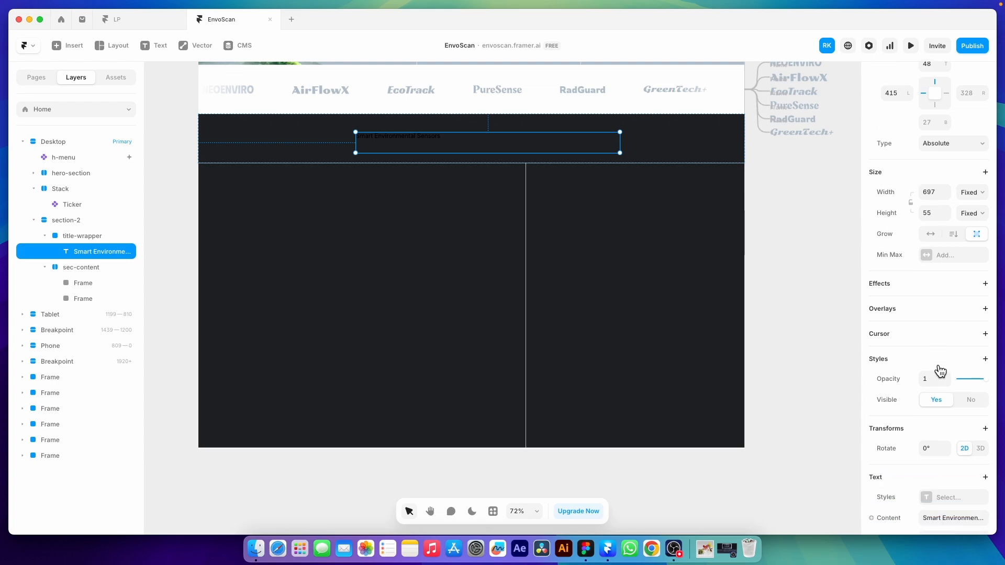
pyautogui.click(943, 358)
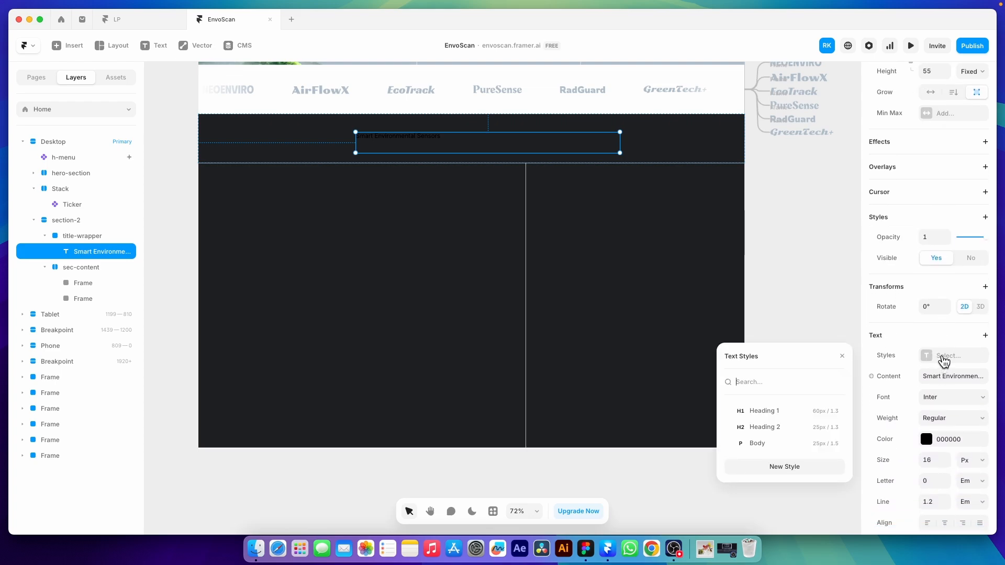
pyautogui.click(766, 412)
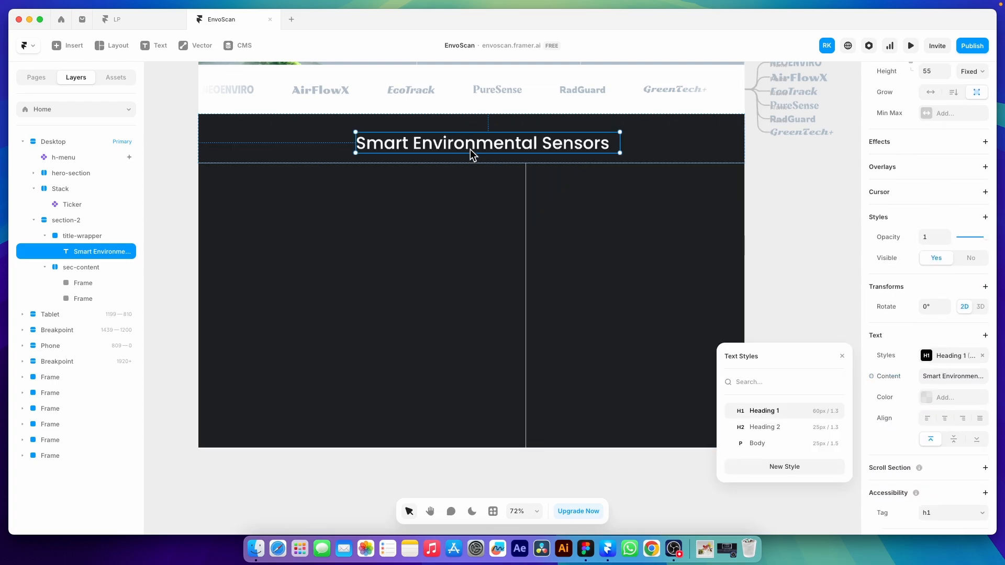
pyautogui.click(945, 418)
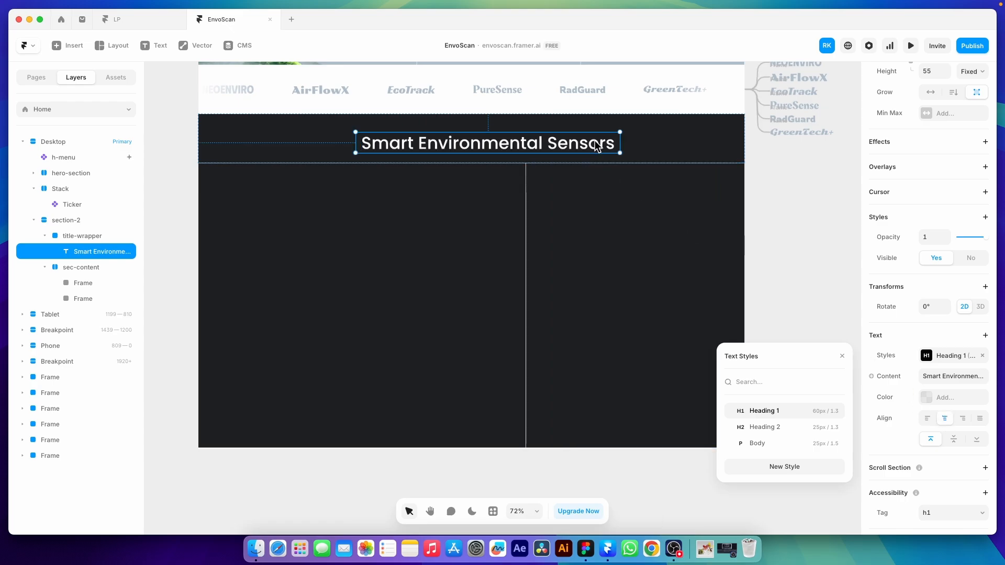
# - Add a stack layout to title-wrapper so the heading is centred, and compare the section with the Figma design
pyautogui.click(641, 139)
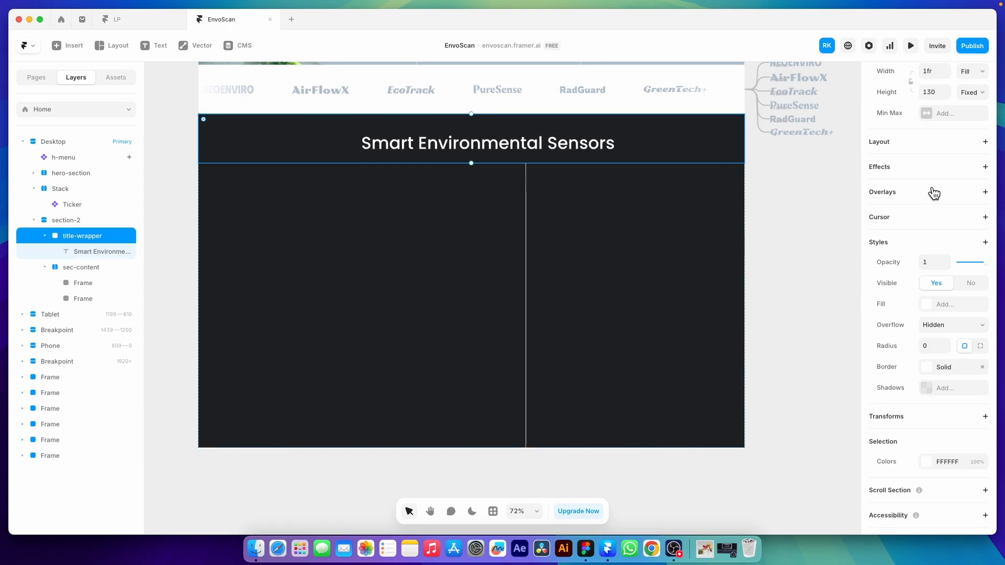
pyautogui.scroll(1, 932, 190)
pyautogui.click(921, 155)
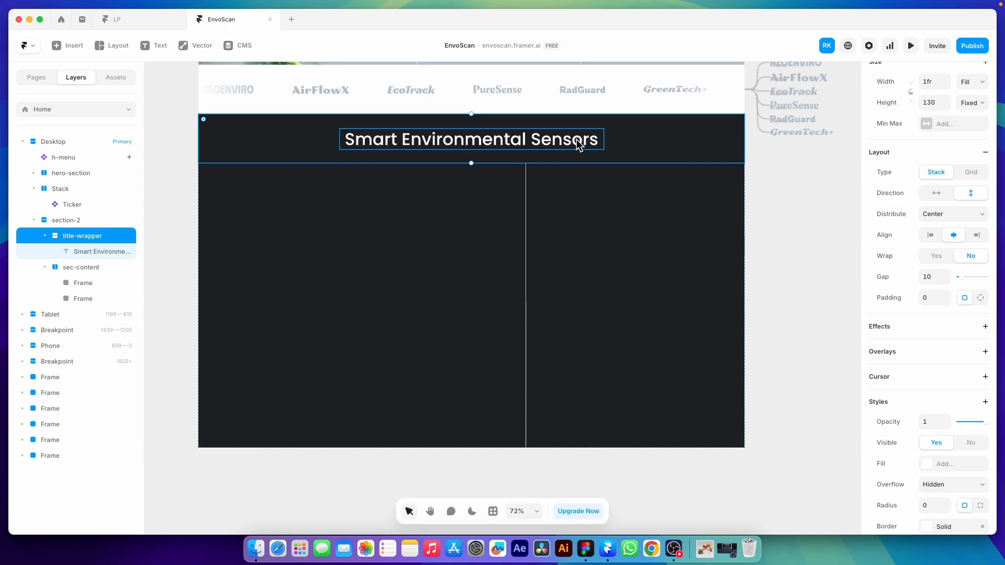
pyautogui.click(585, 548)
pyautogui.press('Escape')
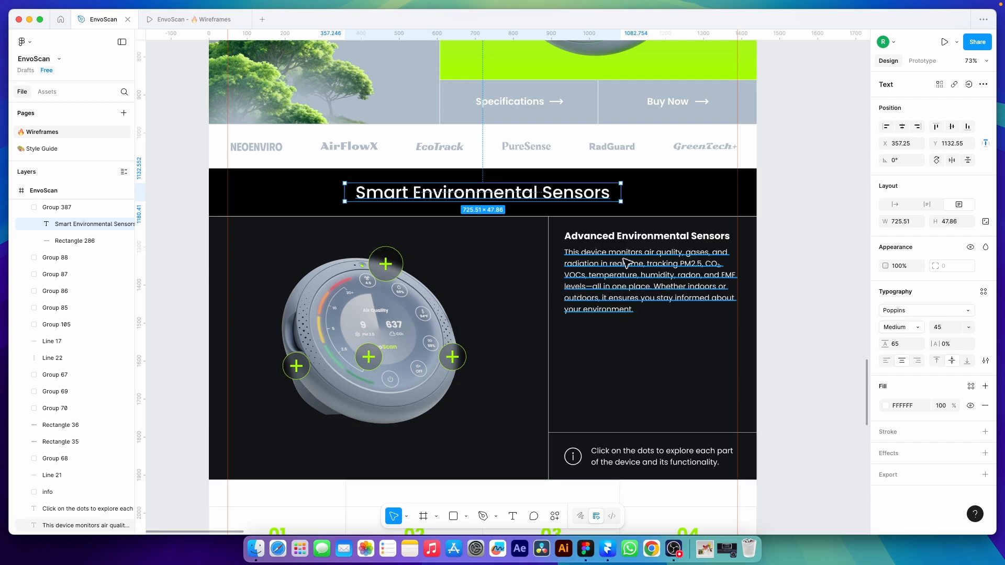
pyautogui.press('super+Tab')
# - Draw a frame of about 493 × 349 inside the 40% wide column and turn that column into a vertical stack
pyautogui.click(604, 245)
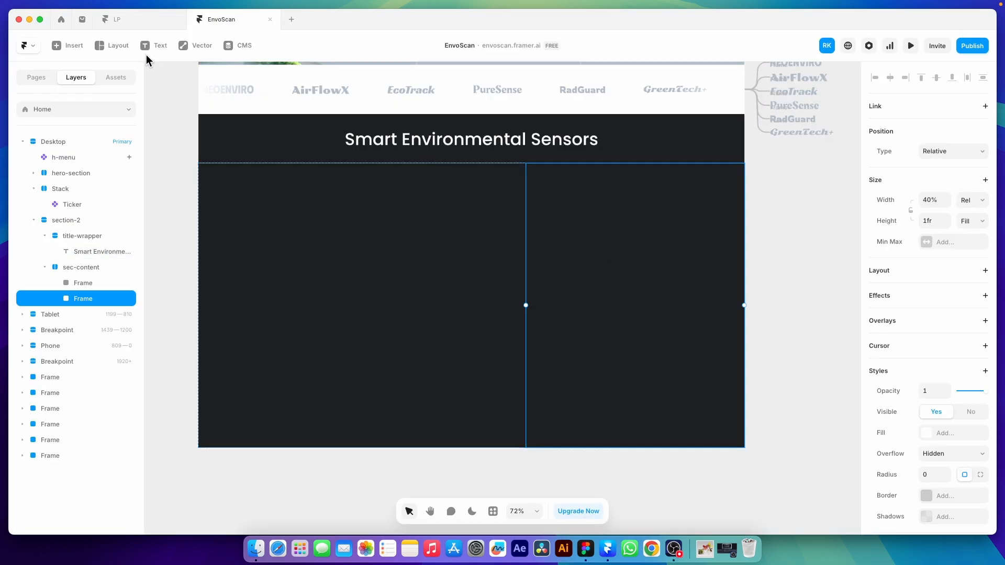
pyautogui.click(121, 45)
pyautogui.click(116, 74)
pyautogui.moveTo(536, 180); pyautogui.dragTo(723, 312)
pyautogui.click(637, 366)
pyautogui.click(941, 271)
# - Set the new inner frame's width to Fill and paste a copy of it into the same column stack
pyautogui.click(690, 293)
pyautogui.click(972, 200)
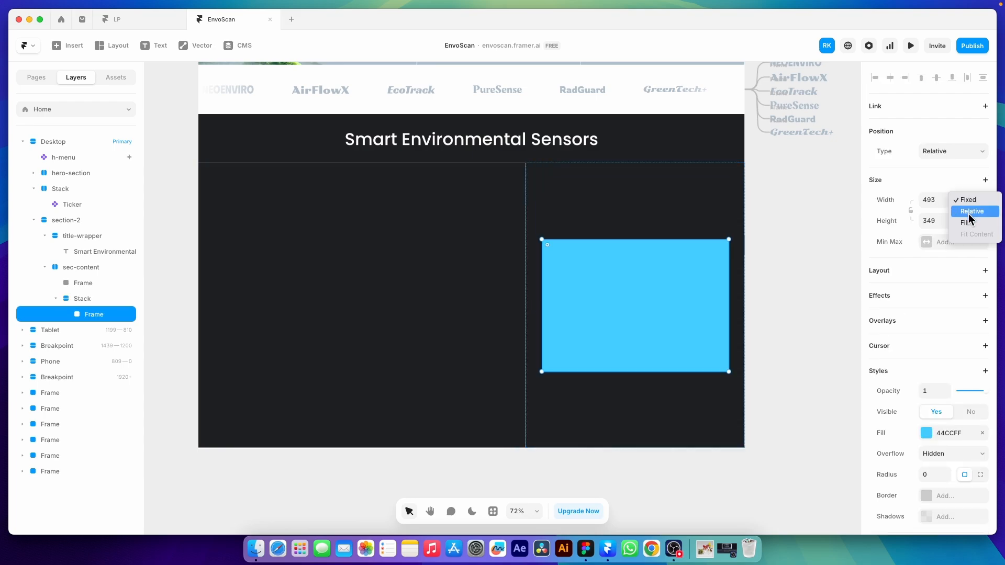
pyautogui.click(970, 224)
pyautogui.press('super+c')
pyautogui.click(624, 408)
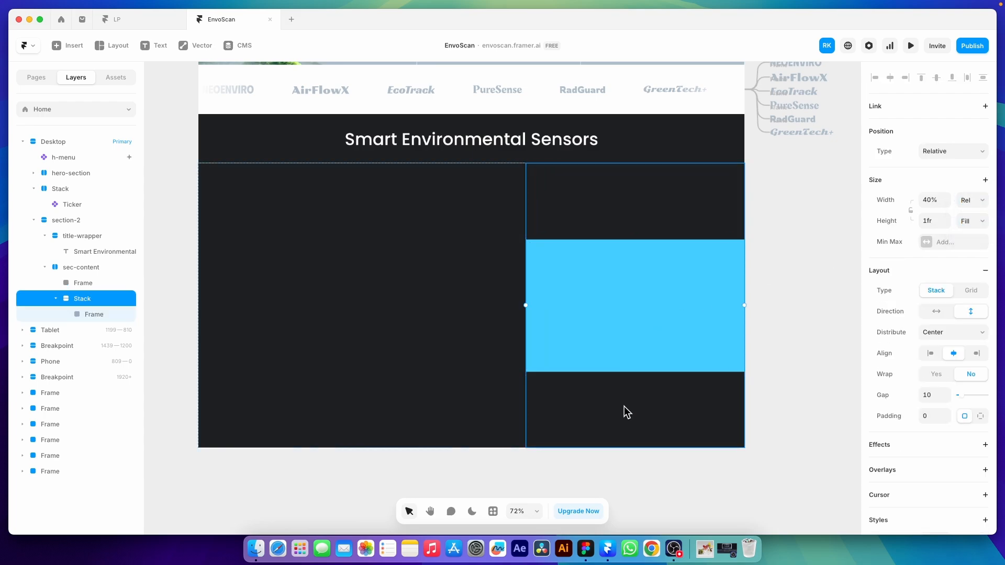
pyautogui.press('super+v')
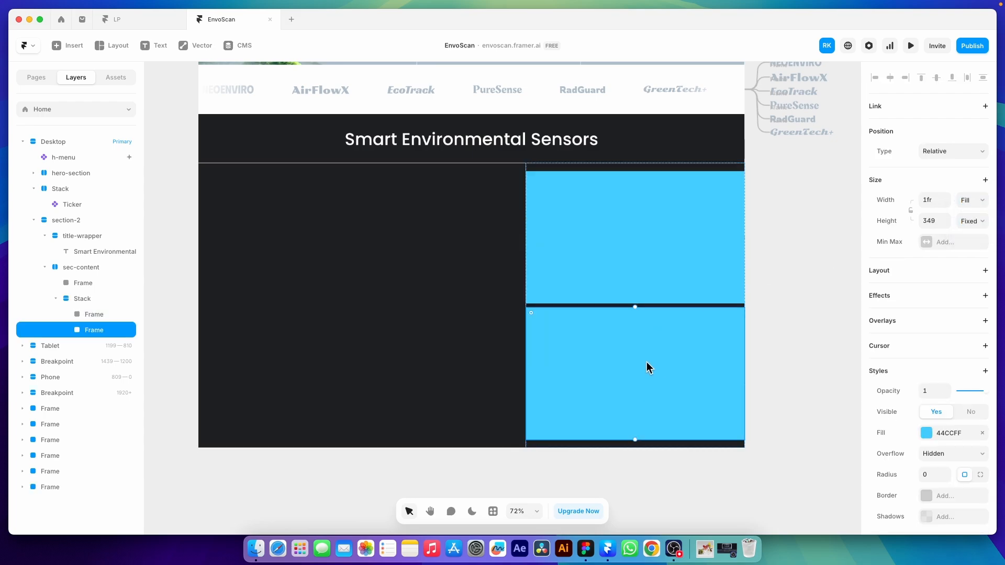
# - Set the height of the duplicated frame in the column stack to 130
pyautogui.click(932, 219)
pyautogui.write('130')
pyautogui.press('Return')
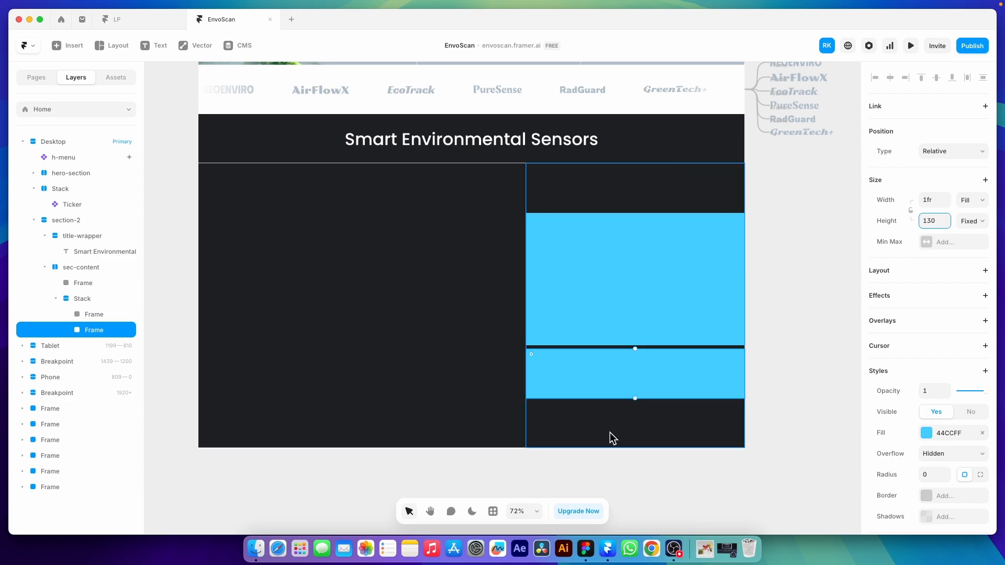
# - Set the column stack's gap to 0 and its distribution to End
pyautogui.click(632, 421)
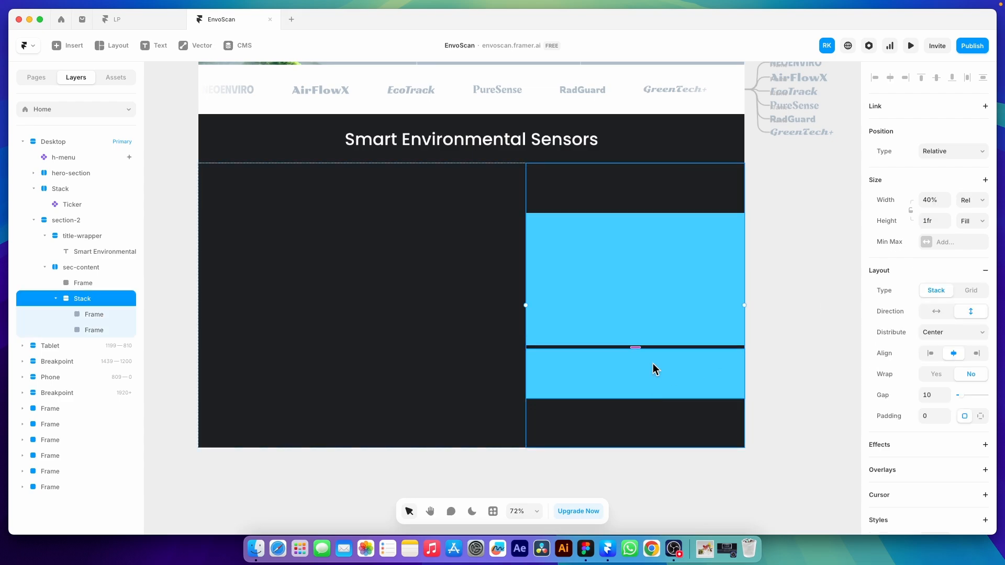
pyautogui.click(929, 396)
pyautogui.write('0')
pyautogui.click(951, 332)
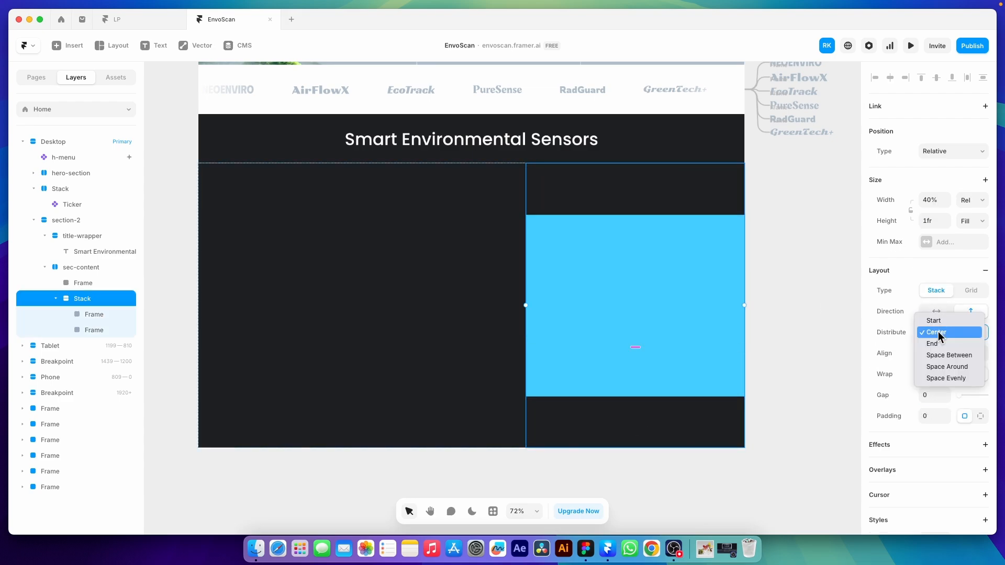
pyautogui.click(945, 345)
# - Set the height of the column stack's upper frame to Fill
pyautogui.click(663, 316)
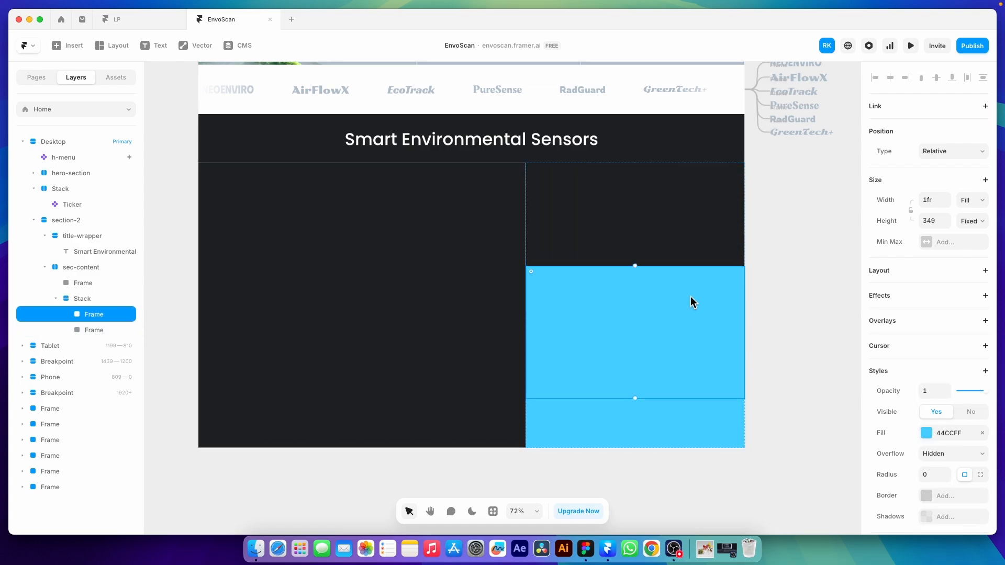
pyautogui.click(971, 221)
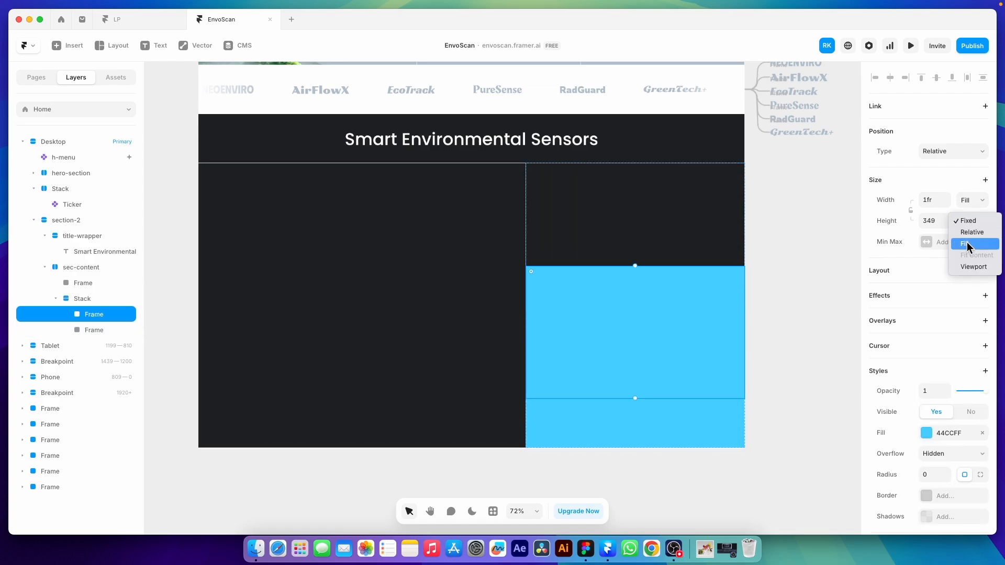
pyautogui.click(964, 246)
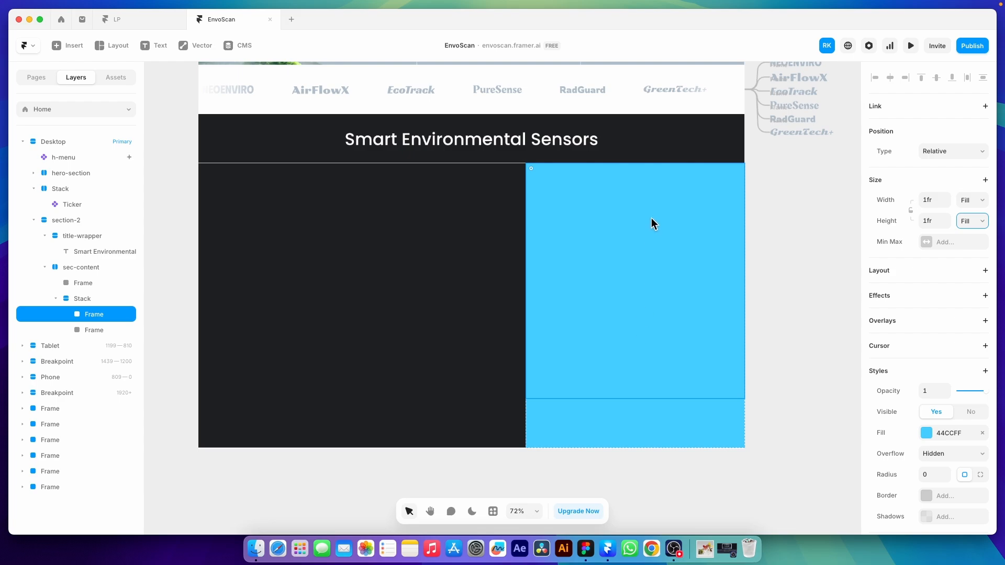
# - Remove the blue fill from both the upper frame and the 130-high frame in the column stack
pyautogui.click(982, 434)
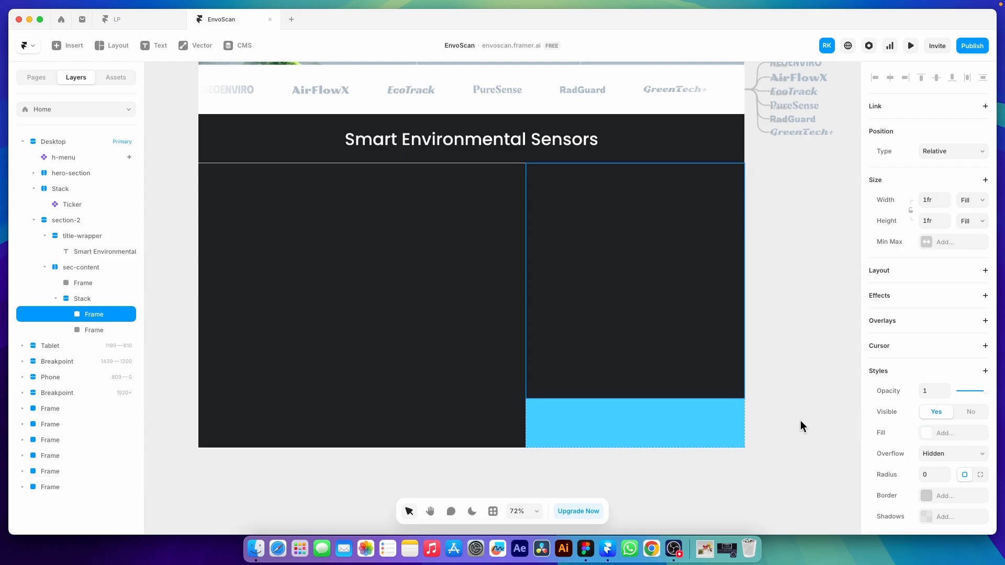
pyautogui.click(716, 423)
pyautogui.click(982, 433)
pyautogui.click(651, 315)
# - Add a solid border to the 130-high frame with a top width of 1 and 0 on the other three sides
pyautogui.click(616, 425)
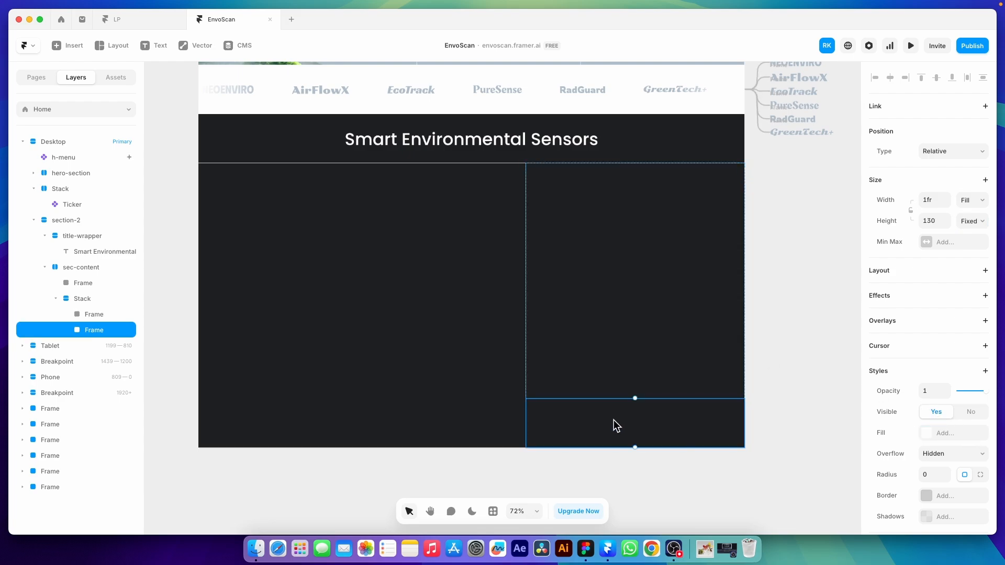
pyautogui.scroll(-1, 942, 447)
pyautogui.click(944, 441)
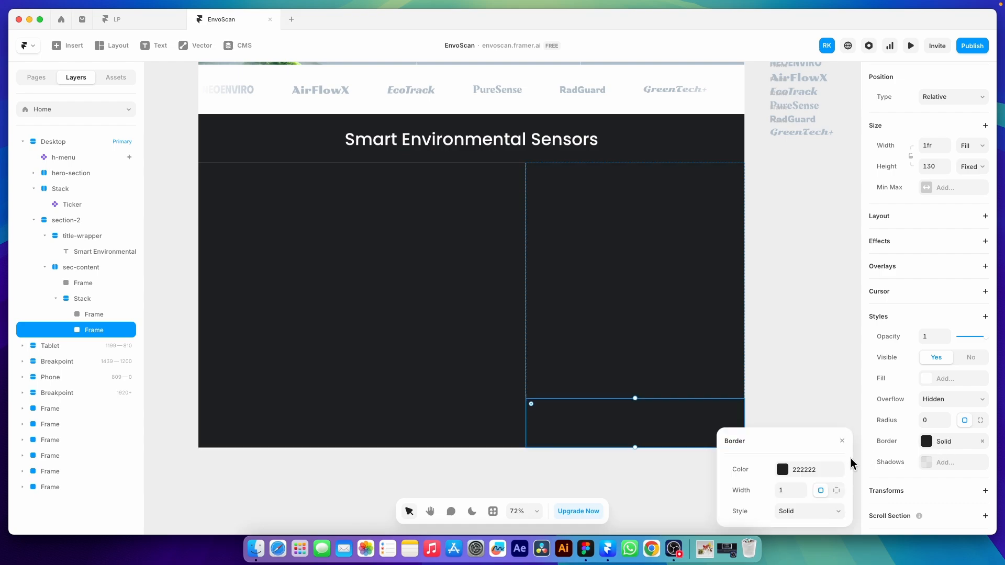
pyautogui.click(836, 490)
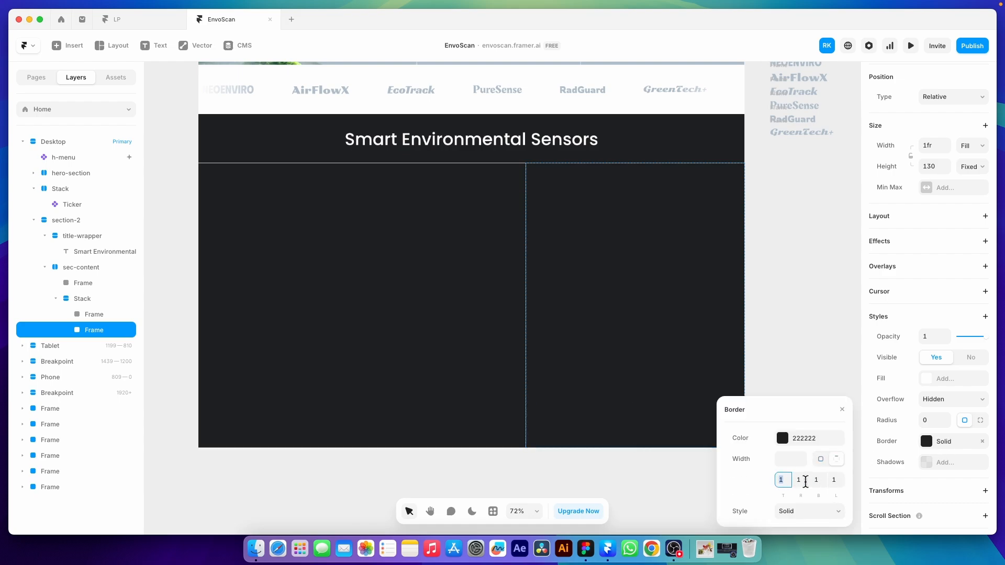
pyautogui.click(805, 480)
pyautogui.write('0')
pyautogui.click(819, 482)
pyautogui.write('0')
pyautogui.click(835, 482)
pyautogui.write('0')
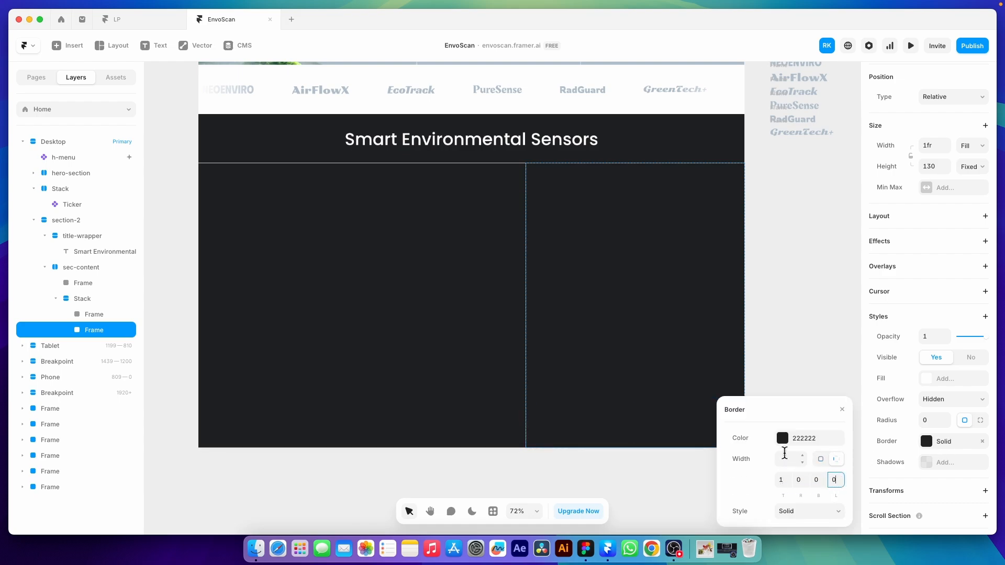
# - Change the 130-high frame's border color to white
pyautogui.click(782, 438)
pyautogui.click(750, 299)
pyautogui.click(795, 201)
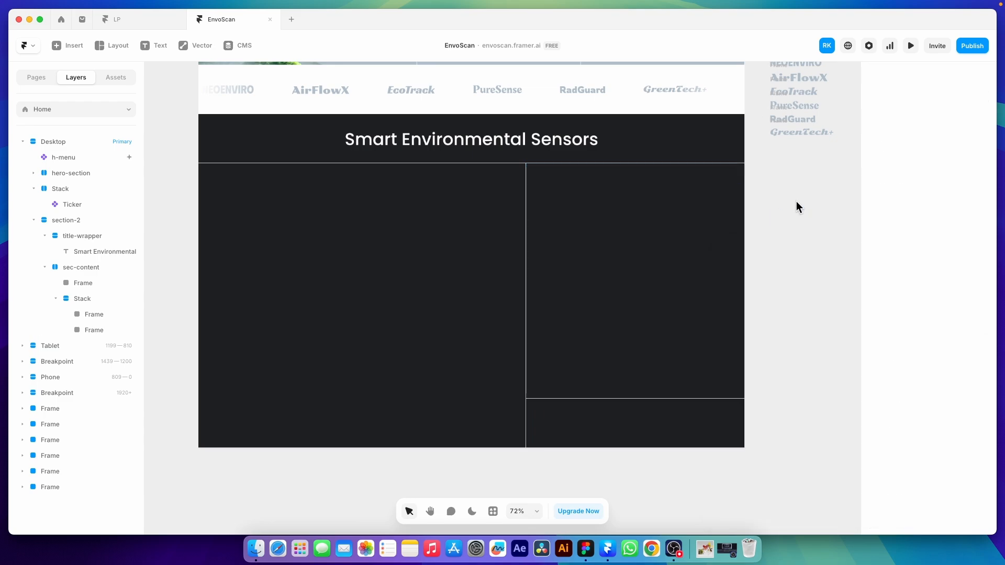
# - Add a text layer about 504 × 87 in the column's upper frame with the Figma heading "Advanced Environmental Sensors"
pyautogui.click(629, 283)
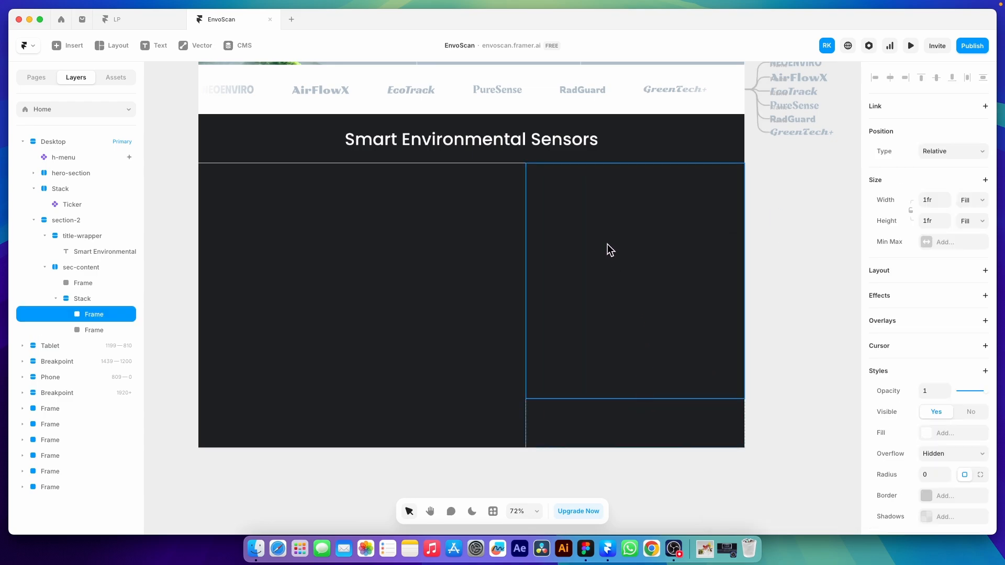
pyautogui.click(146, 45)
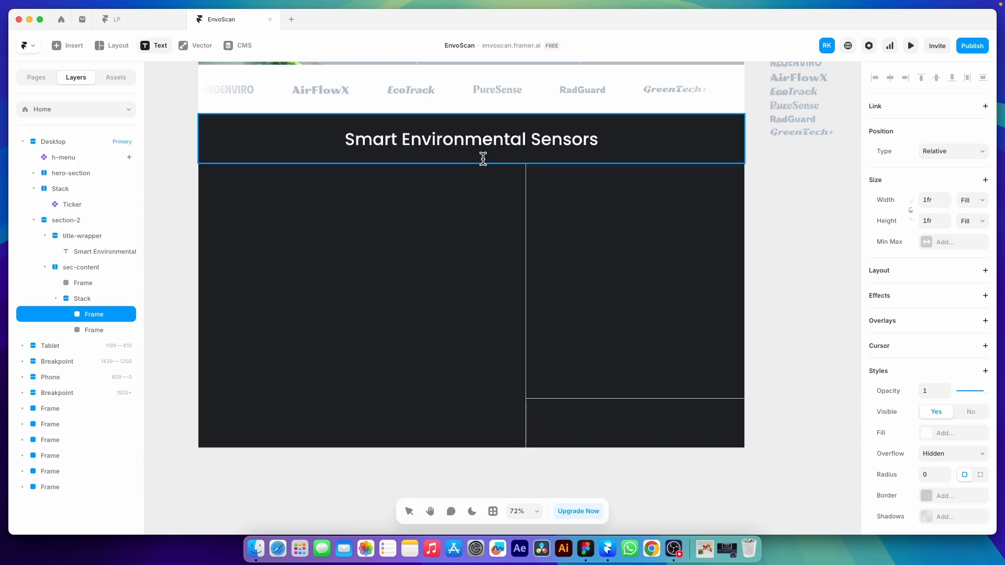
pyautogui.moveTo(537, 175); pyautogui.dragTo(720, 208)
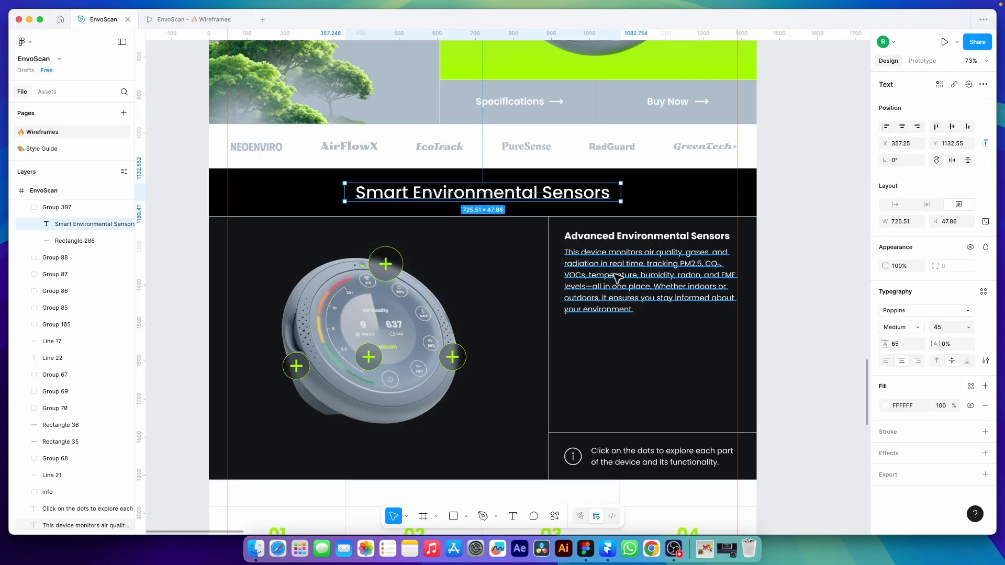
pyautogui.doubleClick(602, 235)
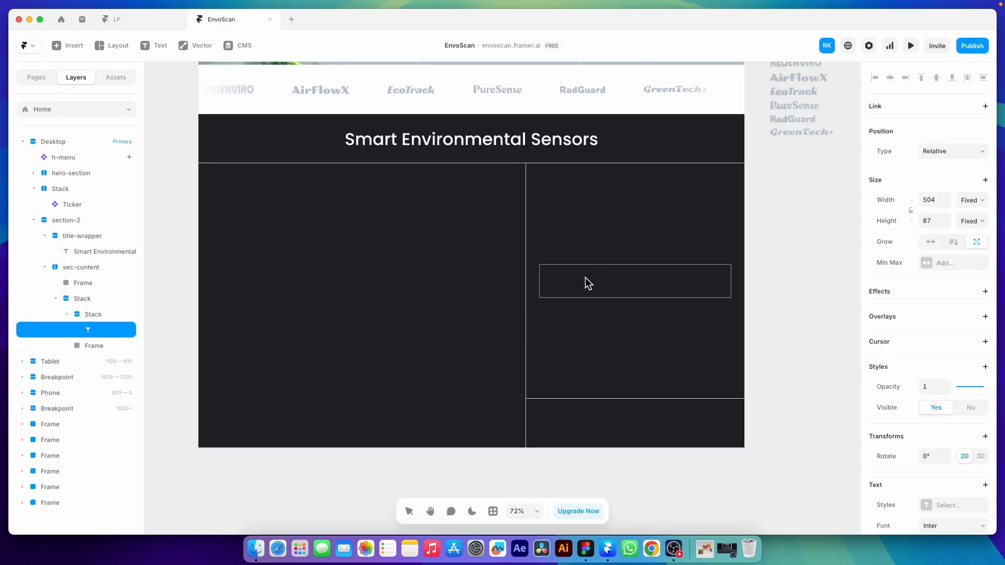
pyautogui.write('Advanced Environmental Sensors')
pyautogui.press('Escape')
# - Apply the Heading 2 text style to the Advanced Environmental Sensors text and color it FFFFFF
pyautogui.scroll(-4, 937, 335)
pyautogui.click(939, 350)
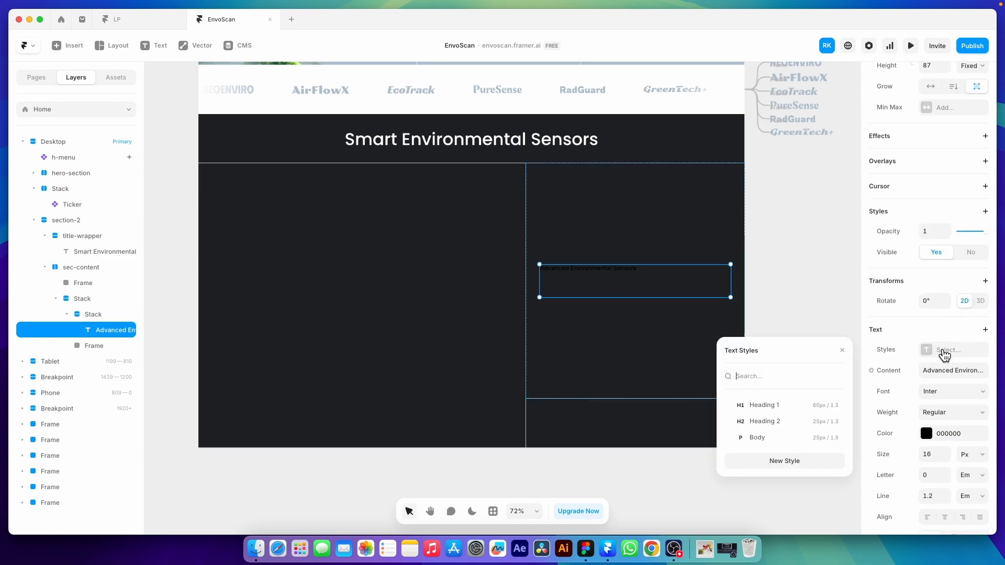
pyautogui.click(763, 419)
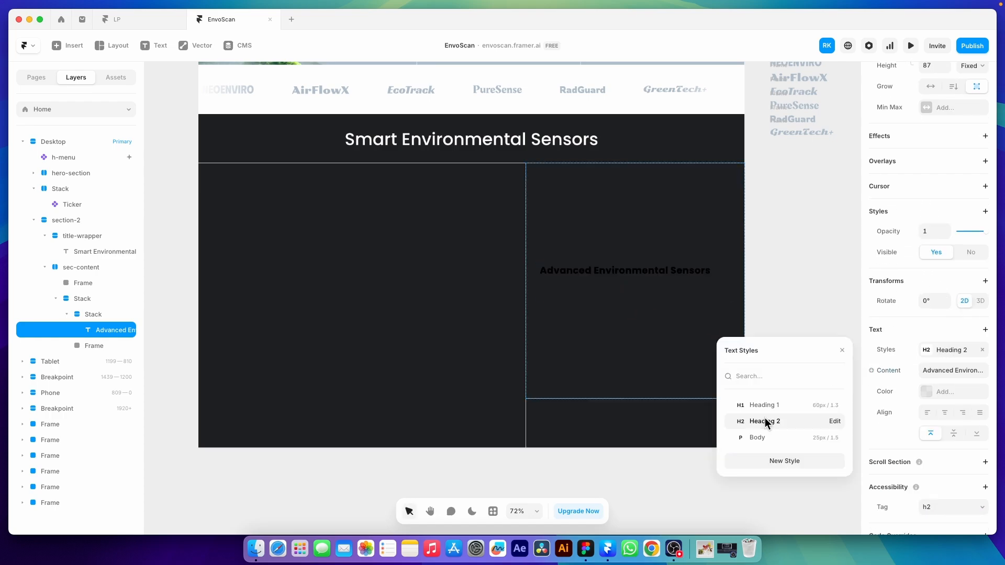
pyautogui.click(927, 392)
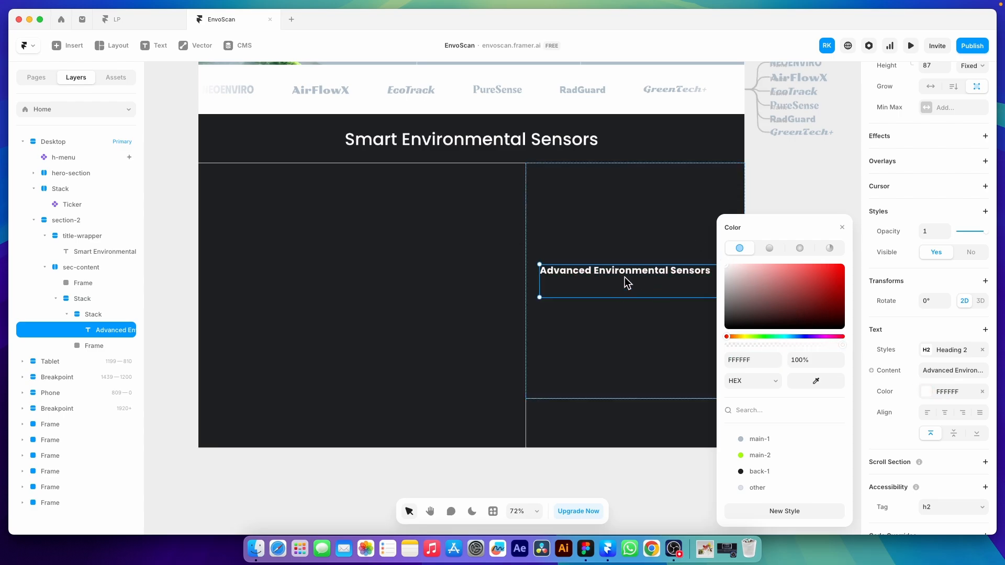
pyautogui.click(770, 173)
# - Add a text box about 464 × 185 to the heading's stack and fill it with the device description copied from Figma
pyautogui.click(656, 310)
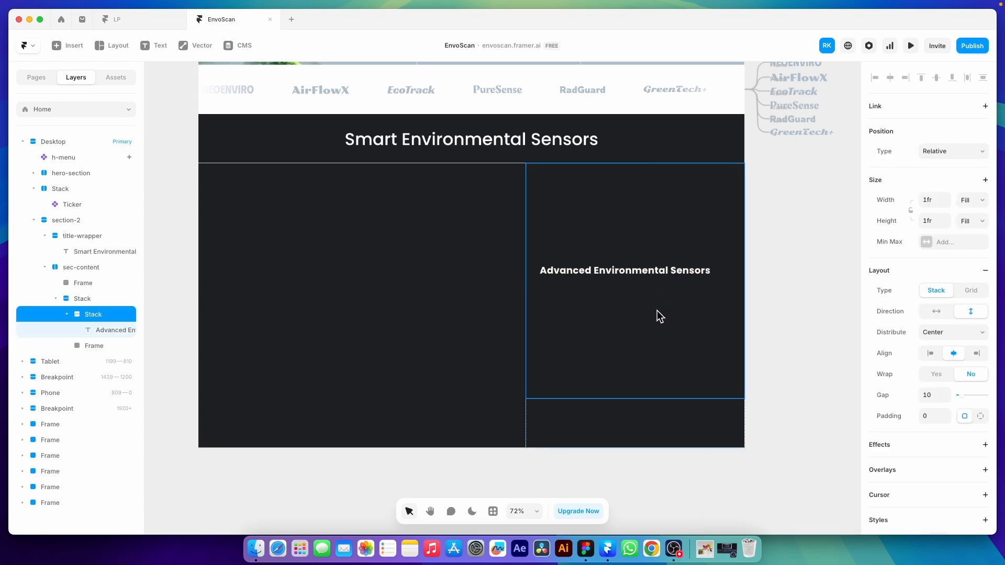
pyautogui.click(153, 46)
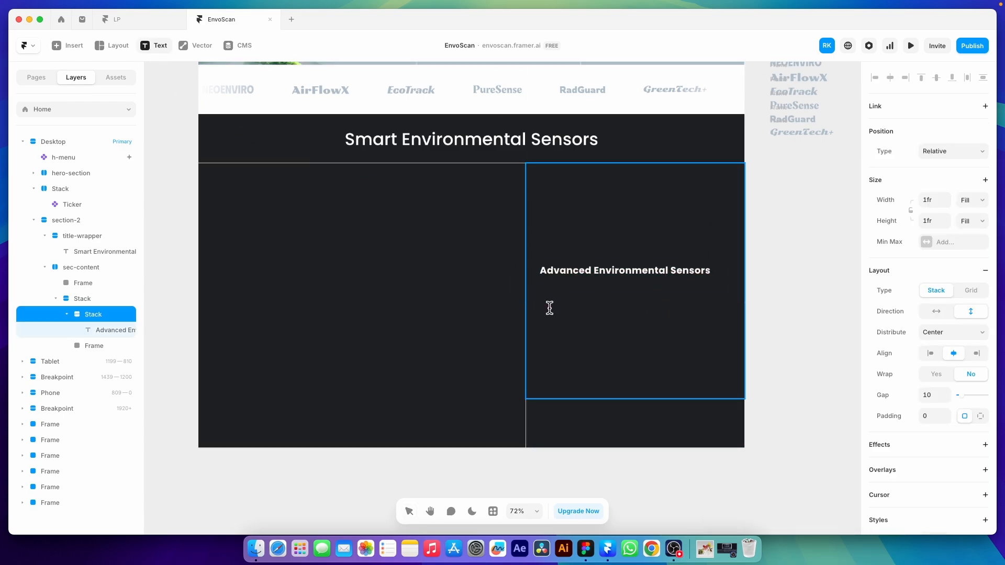
pyautogui.moveTo(547, 307); pyautogui.dragTo(722, 377)
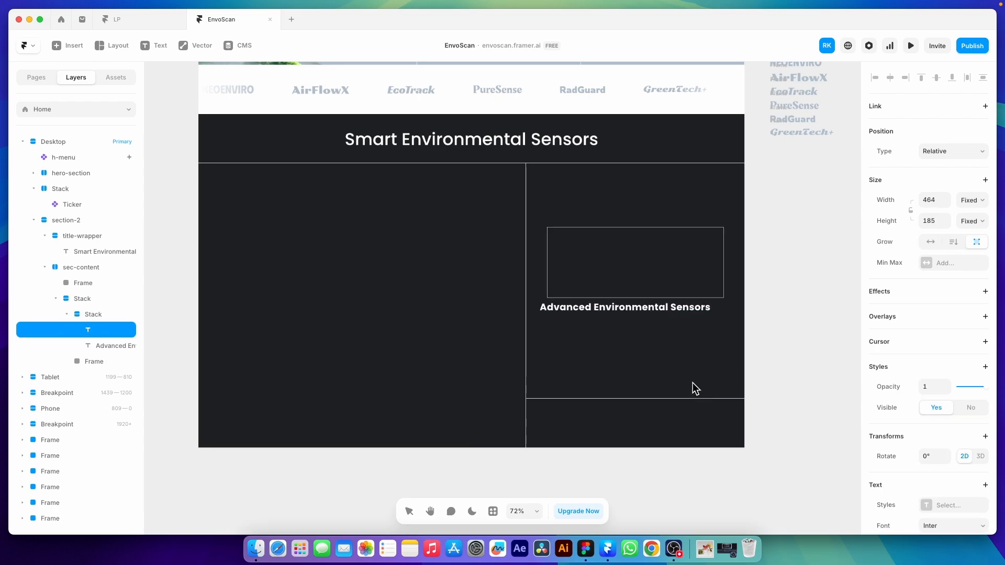
pyautogui.click(585, 548)
pyautogui.doubleClick(617, 308)
pyautogui.press('super+c')
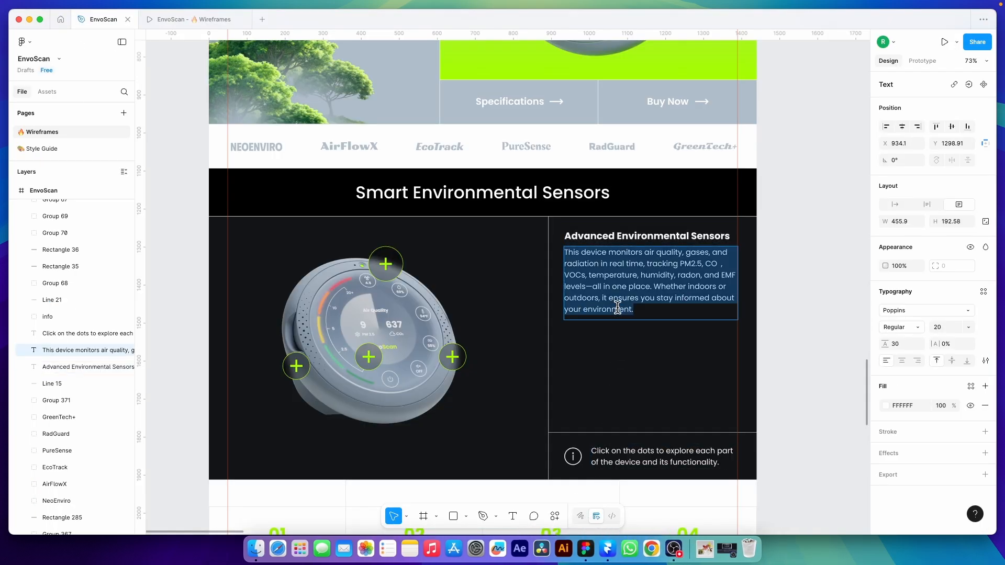
pyautogui.press('super+Tab')
pyautogui.press('super+v')
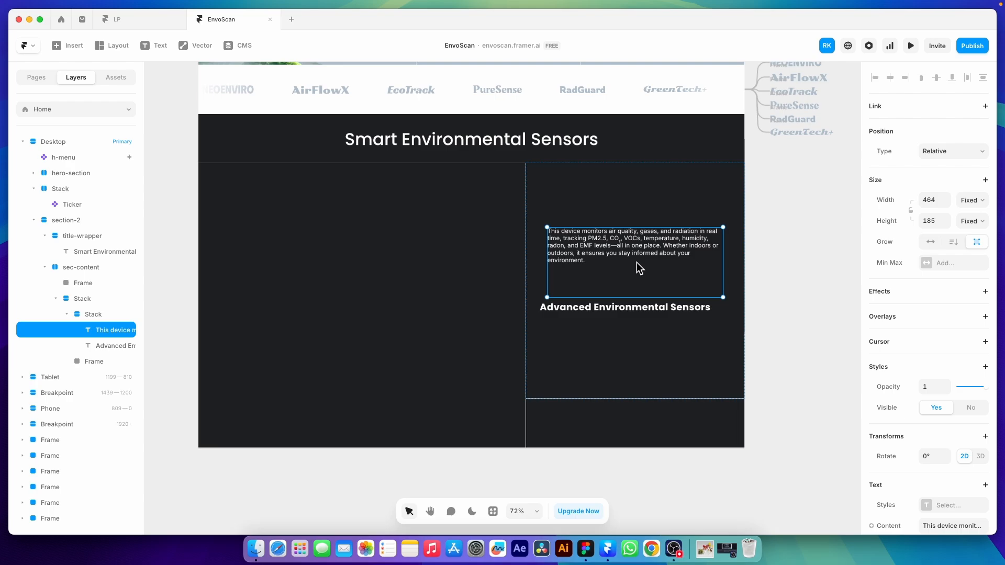
# - Apply the Body text style to the device description paragraph
pyautogui.scroll(-5, 936, 318)
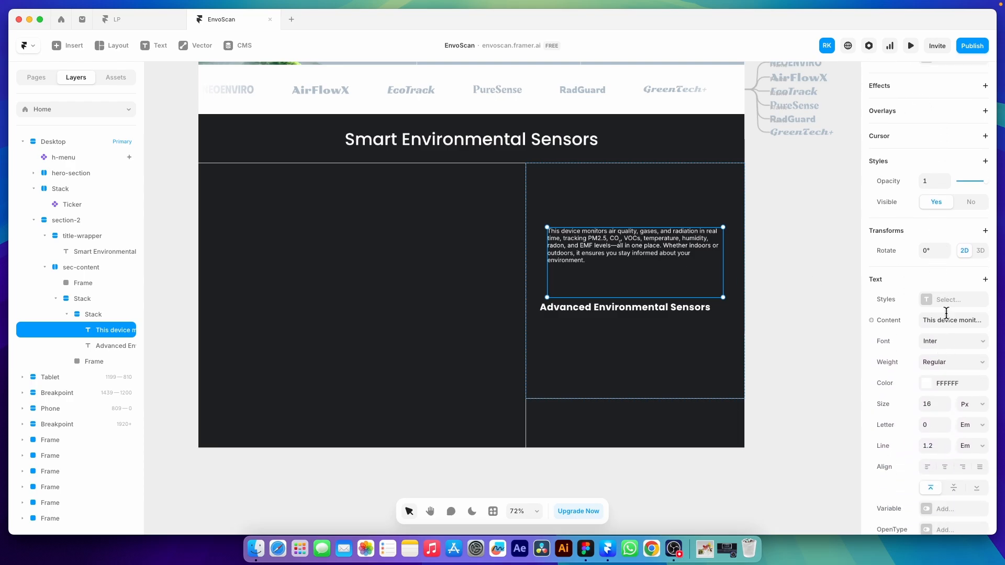
pyautogui.click(948, 301)
pyautogui.click(758, 387)
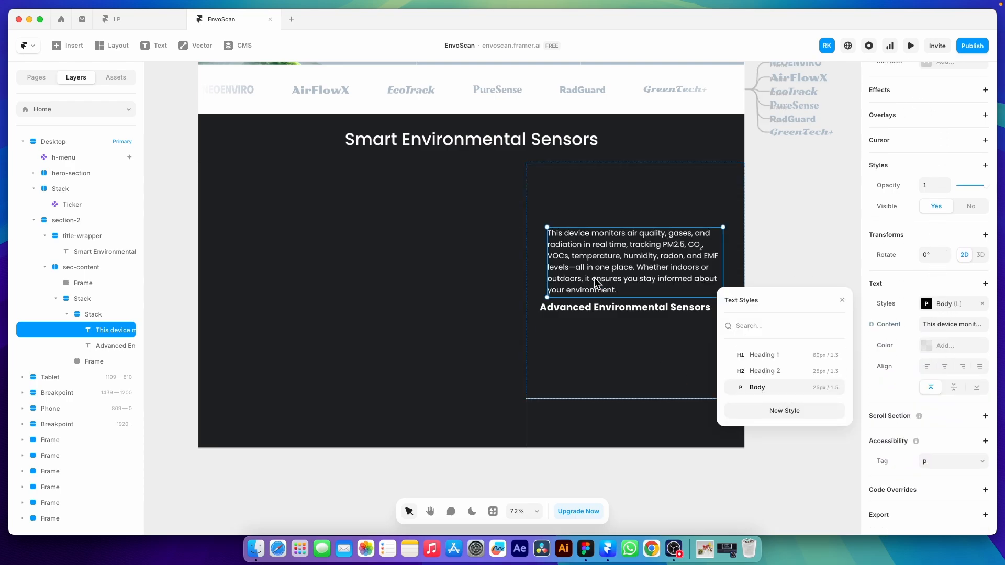
pyautogui.click(600, 325)
# - Align the text stack's contents to the left and set its distribution to Start
pyautogui.click(598, 354)
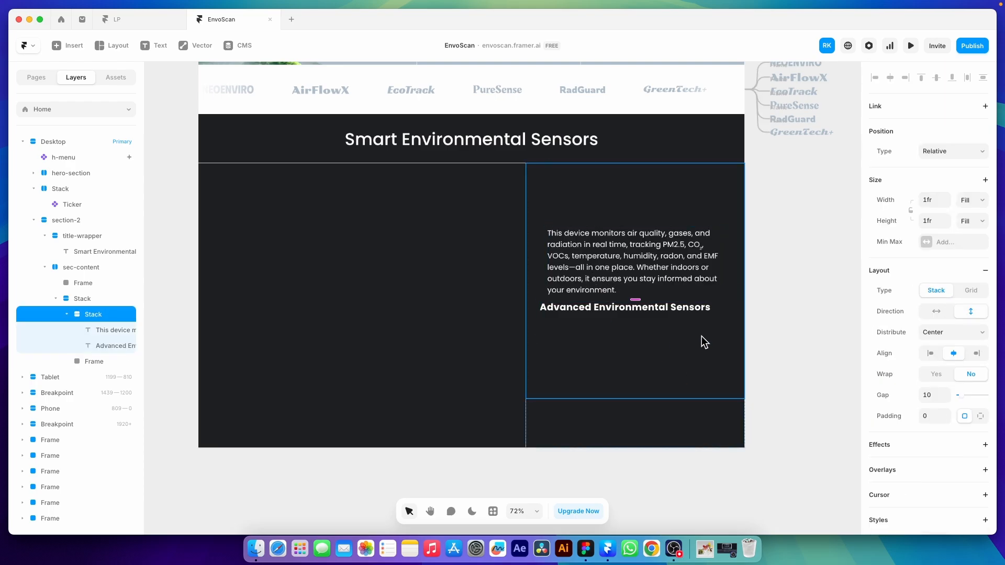
pyautogui.click(931, 353)
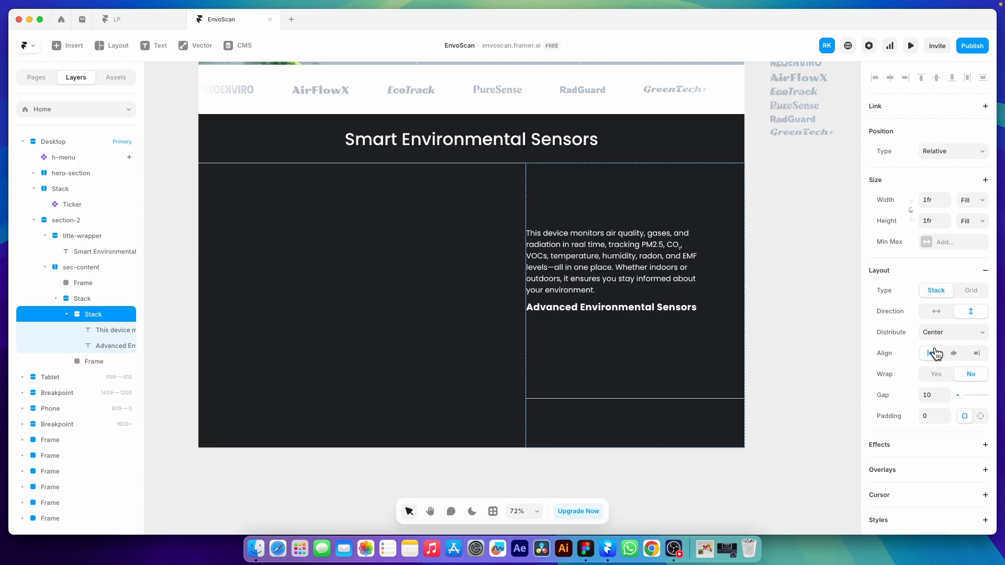
pyautogui.click(942, 331)
pyautogui.click(931, 319)
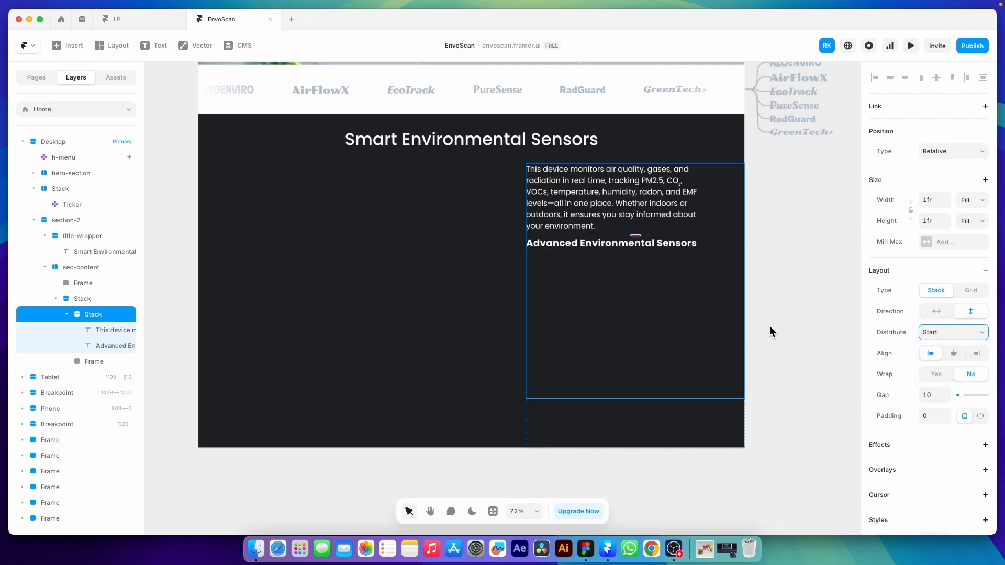
pyautogui.scroll(1, 606, 292)
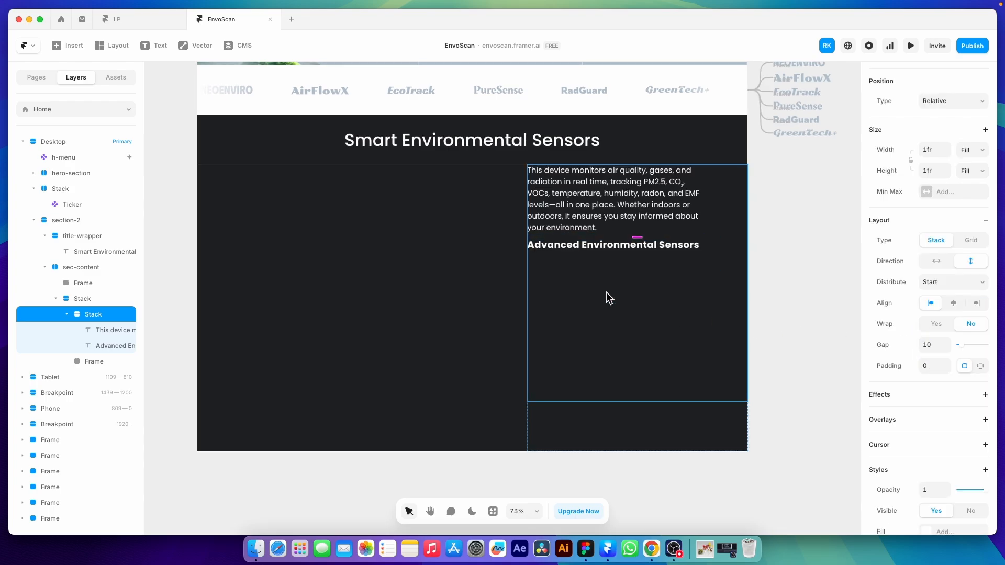
# - Move the Advanced Environmental Sensors heading above the description, then set its width to Fill and its height to Fit Content
pyautogui.moveTo(97, 345); pyautogui.dragTo(106, 329)
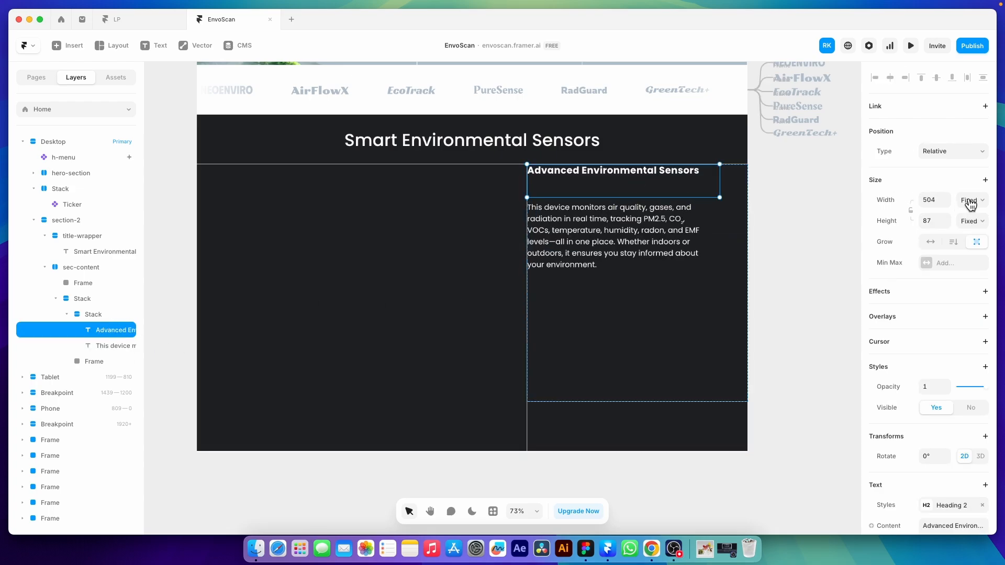
pyautogui.click(974, 234)
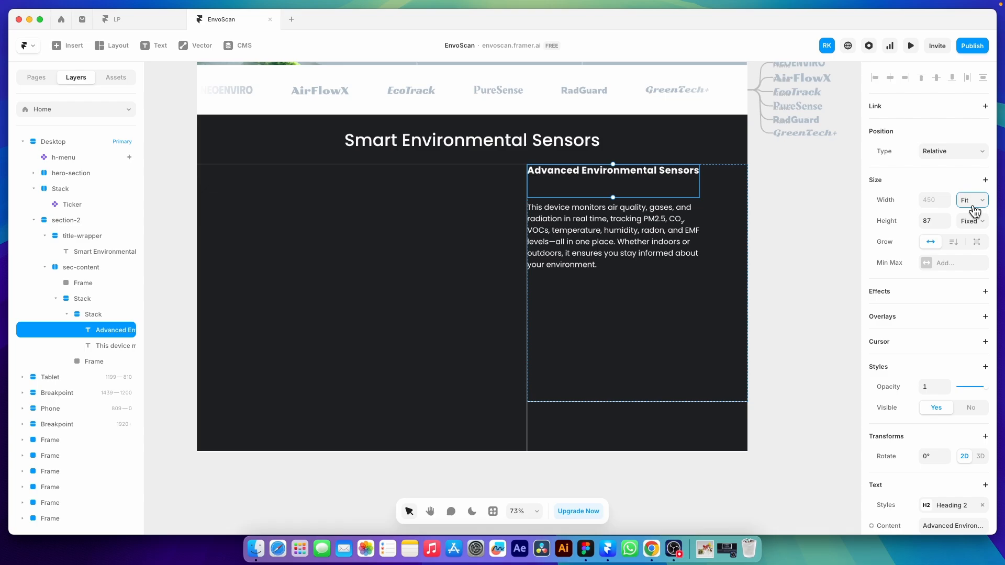
pyautogui.click(972, 203)
pyautogui.click(968, 222)
pyautogui.click(971, 221)
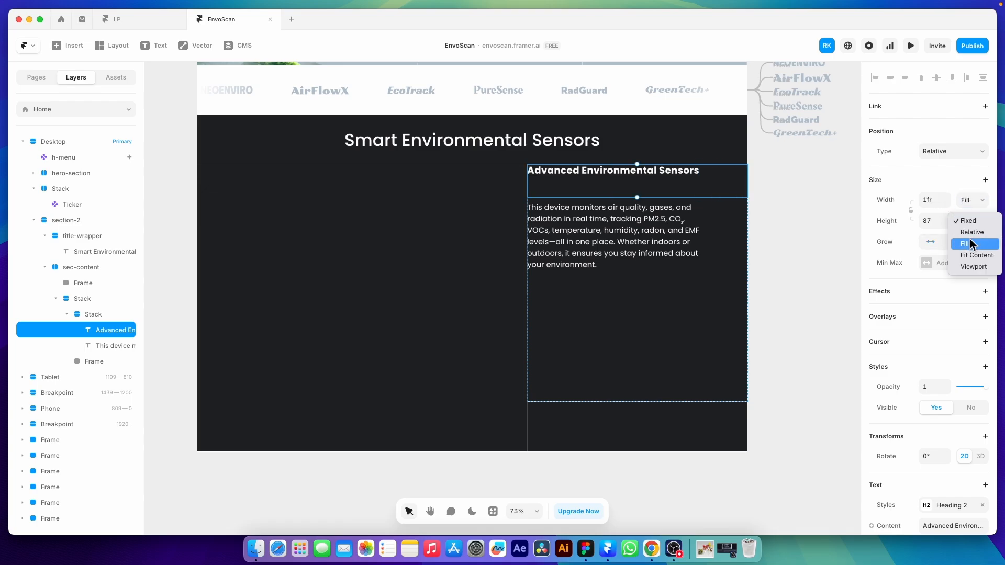
pyautogui.click(971, 243)
pyautogui.click(973, 220)
pyautogui.click(974, 233)
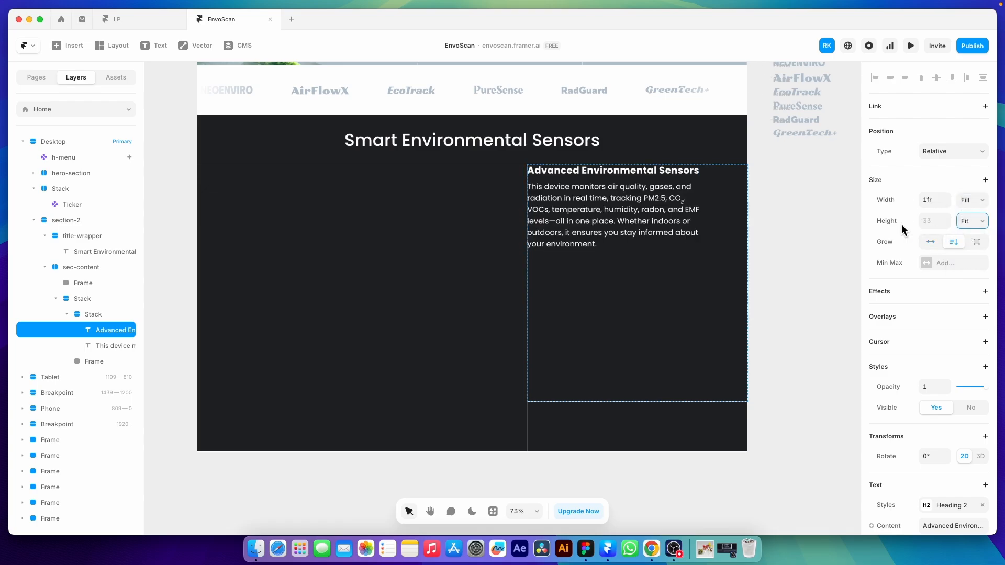
# - Set the device description paragraph's width to Fill
pyautogui.click(675, 225)
pyautogui.click(975, 193)
pyautogui.click(969, 214)
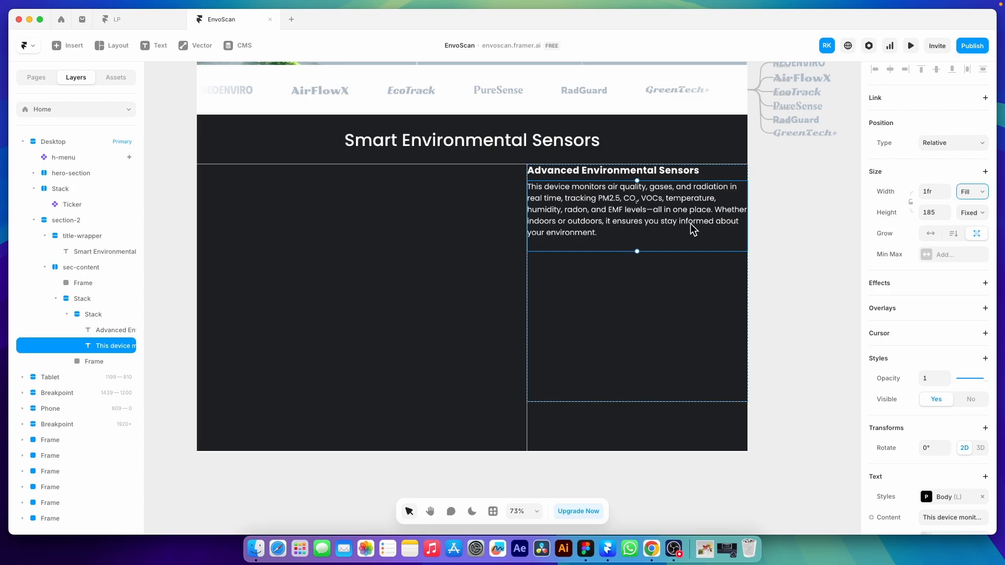
# - Set the padding of the heading and description stack to 50 and its gap to 20
pyautogui.press('Escape')
pyautogui.click(929, 362)
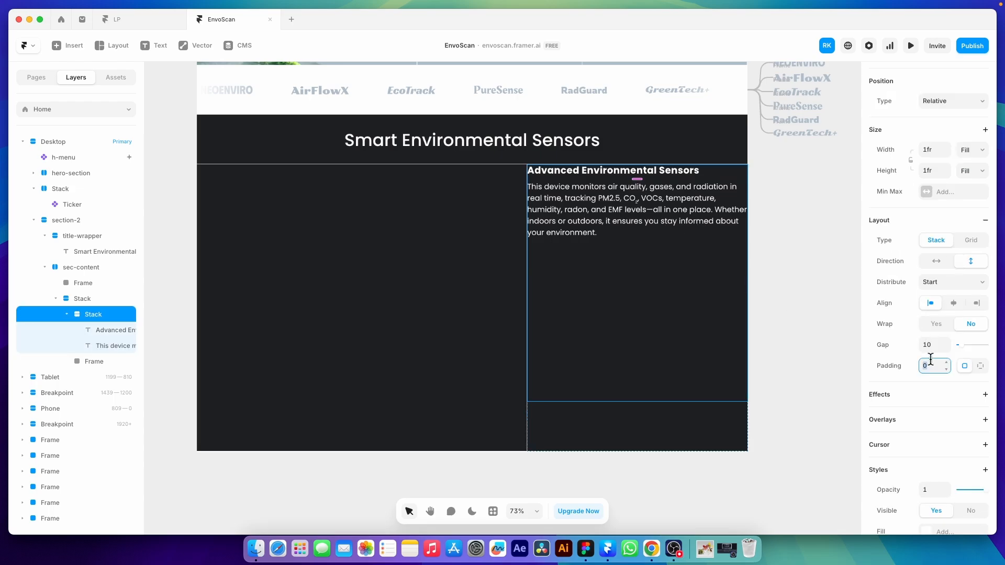
pyautogui.press('Return')
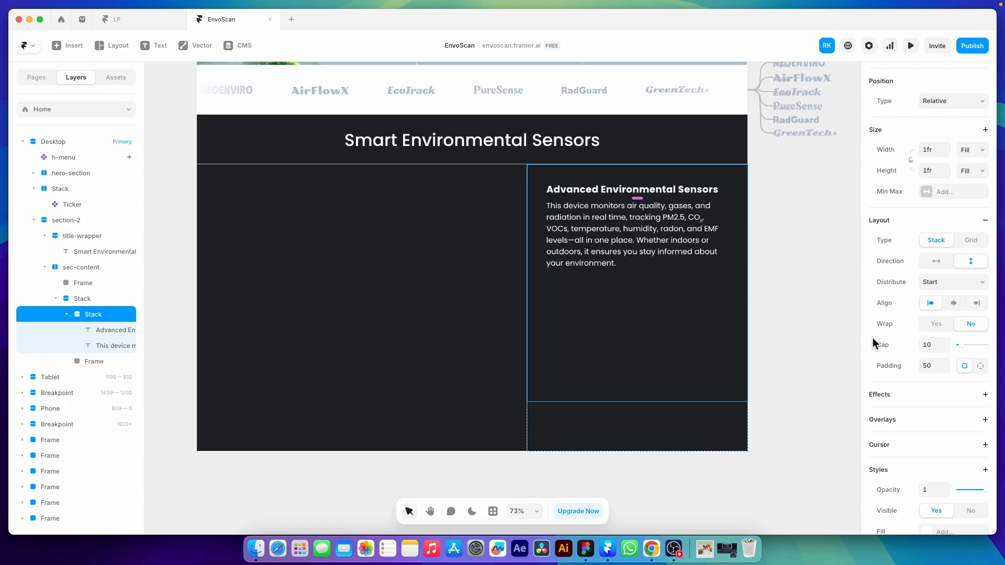
pyautogui.click(930, 344)
pyautogui.write('20')
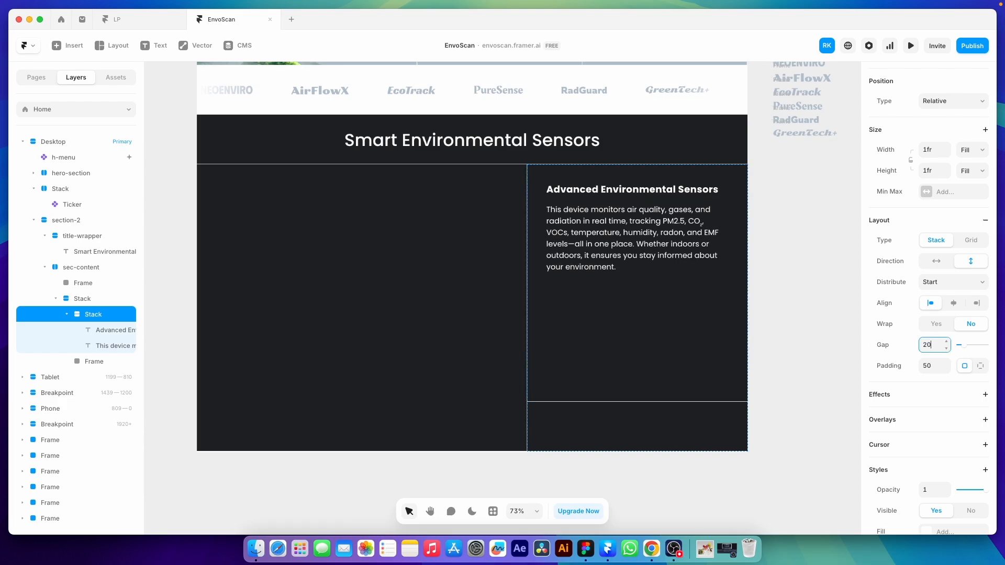
# - Switch to Figma and copy the info icon beside the note text using the Figma to HTML with Framer plugin
pyautogui.click(629, 424)
pyautogui.press('super+Tab')
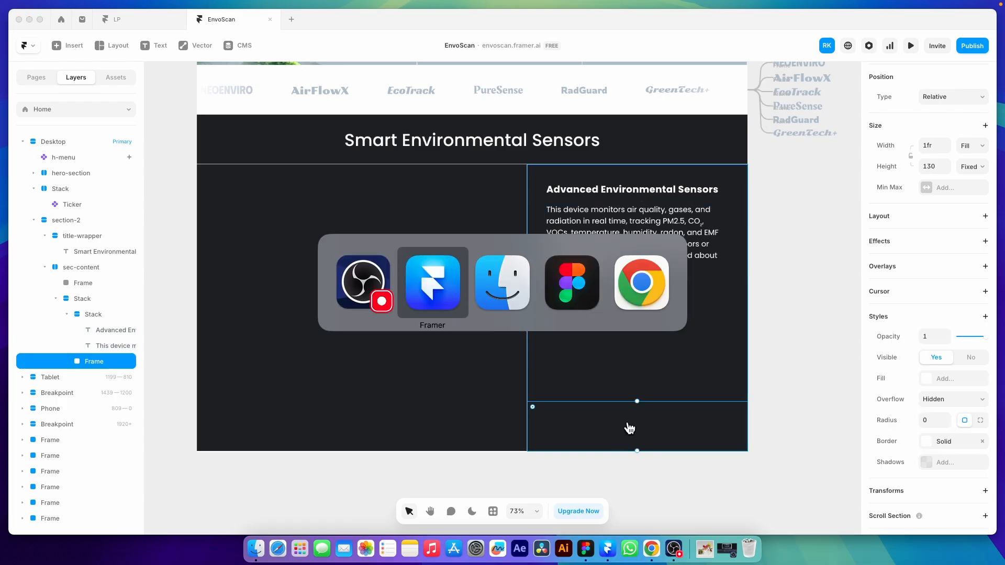
pyautogui.click(564, 292)
pyautogui.click(789, 382)
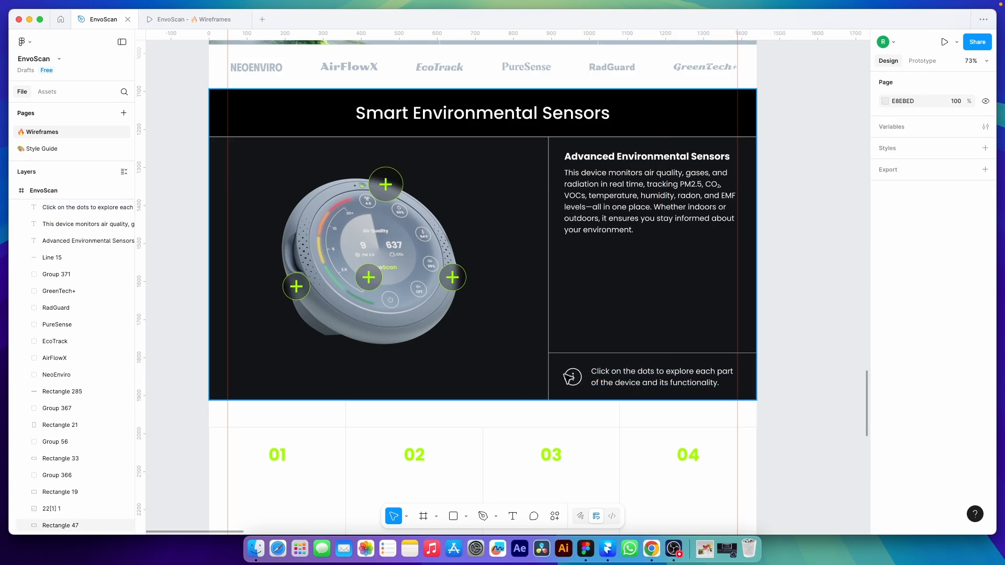
pyautogui.click(574, 378)
pyautogui.click(574, 377)
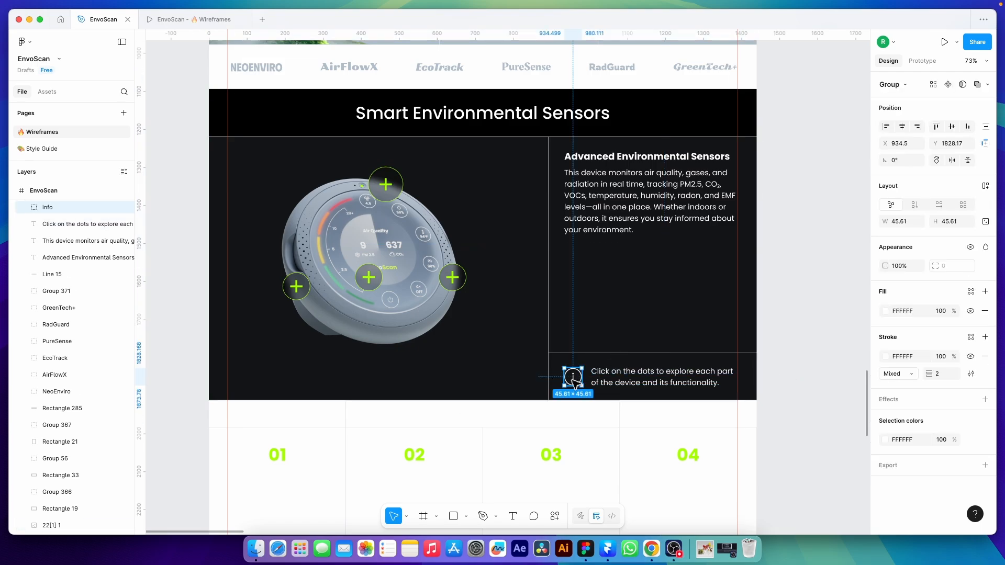
pyautogui.press('super+k')
pyautogui.click(476, 377)
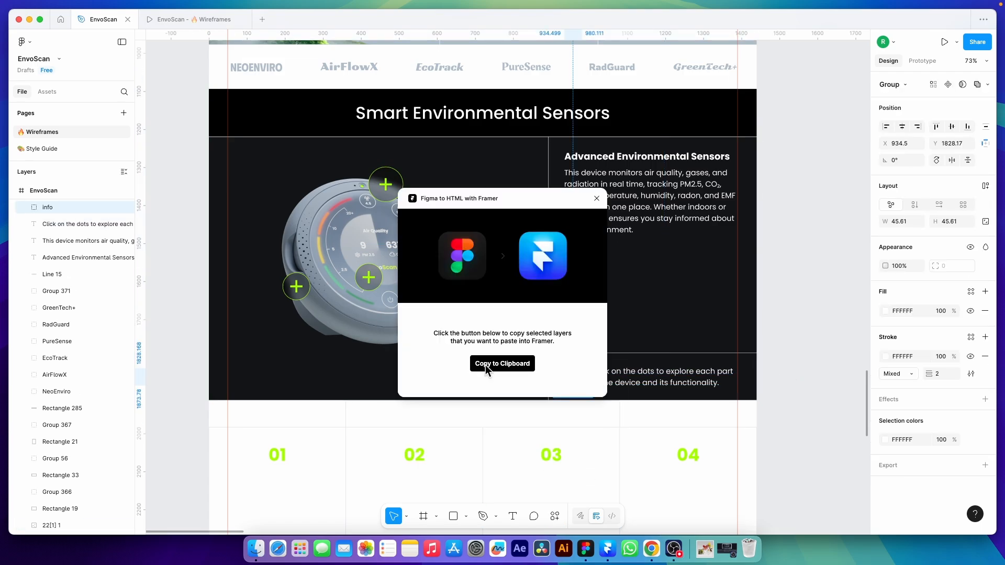
pyautogui.click(486, 364)
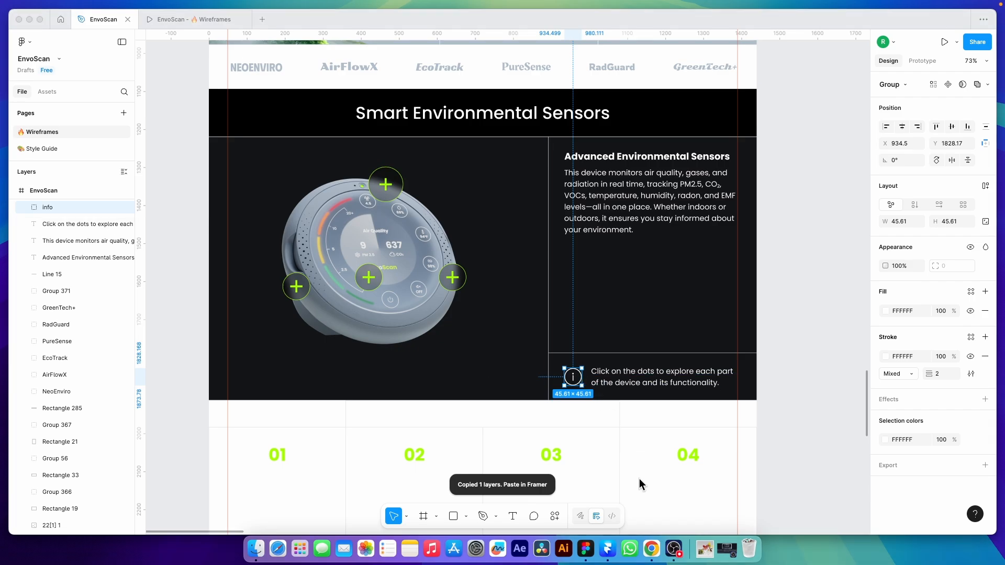
# - Switch to Framer, paste the info icon, and nest it in the frame below the description after converting that frame to a stack
pyautogui.click(607, 549)
pyautogui.press('super+v')
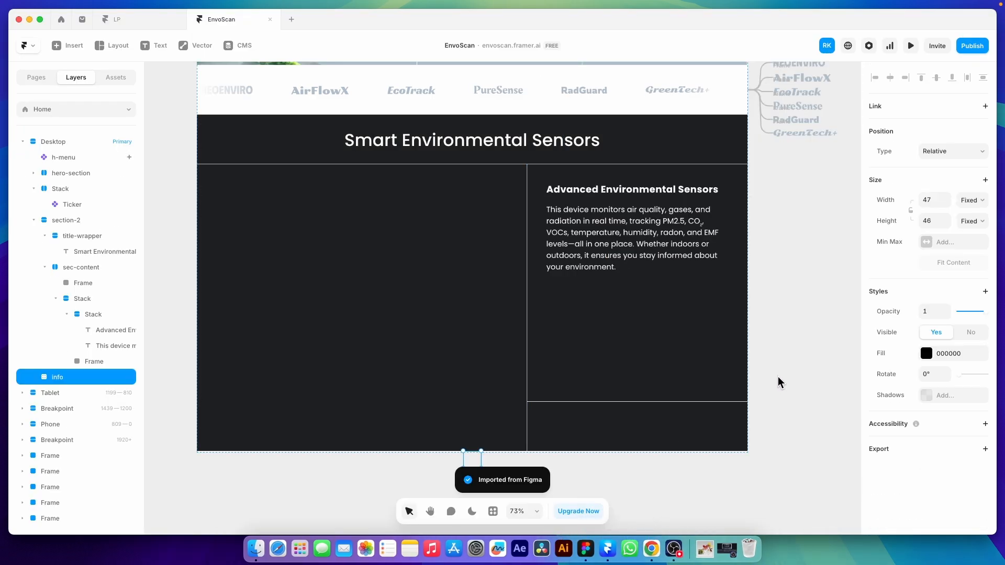
pyautogui.keyDown('super'); pyautogui.click(718, 416); pyautogui.keyUp('super')
pyautogui.click(930, 223)
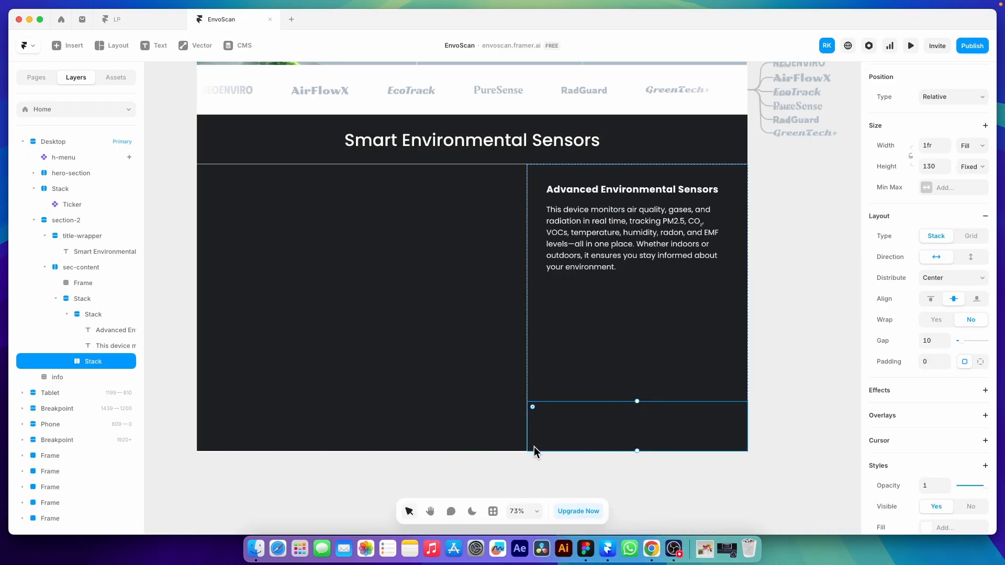
pyautogui.moveTo(55, 377); pyautogui.dragTo(95, 366)
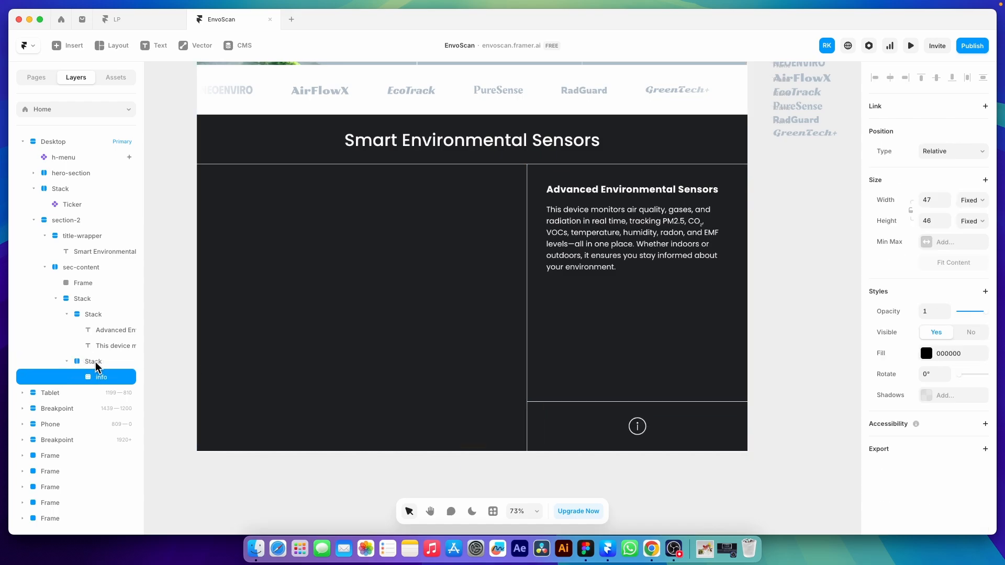
# - Set the distribution of the stack holding the info icon to Start
pyautogui.click(726, 423)
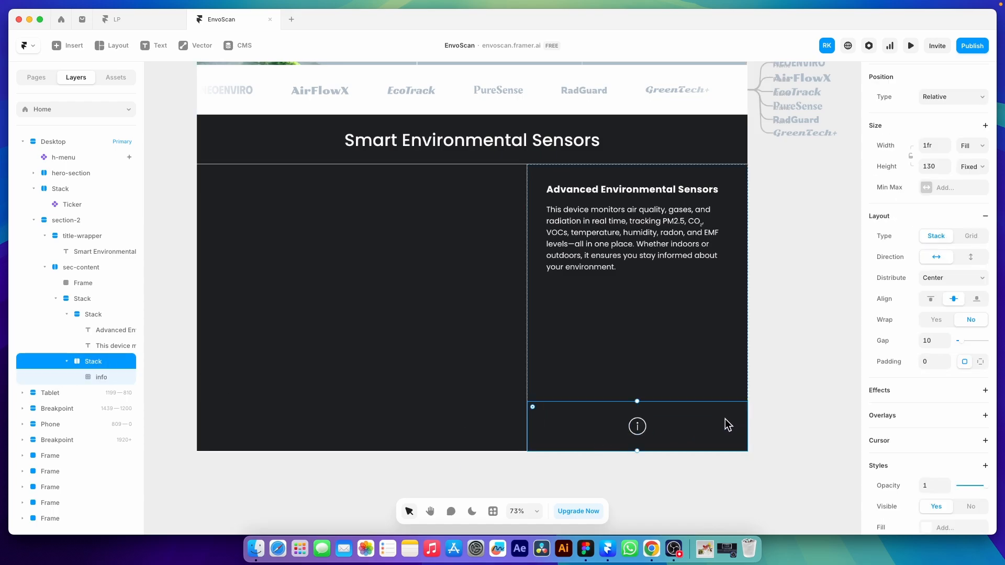
pyautogui.click(946, 277)
pyautogui.click(934, 266)
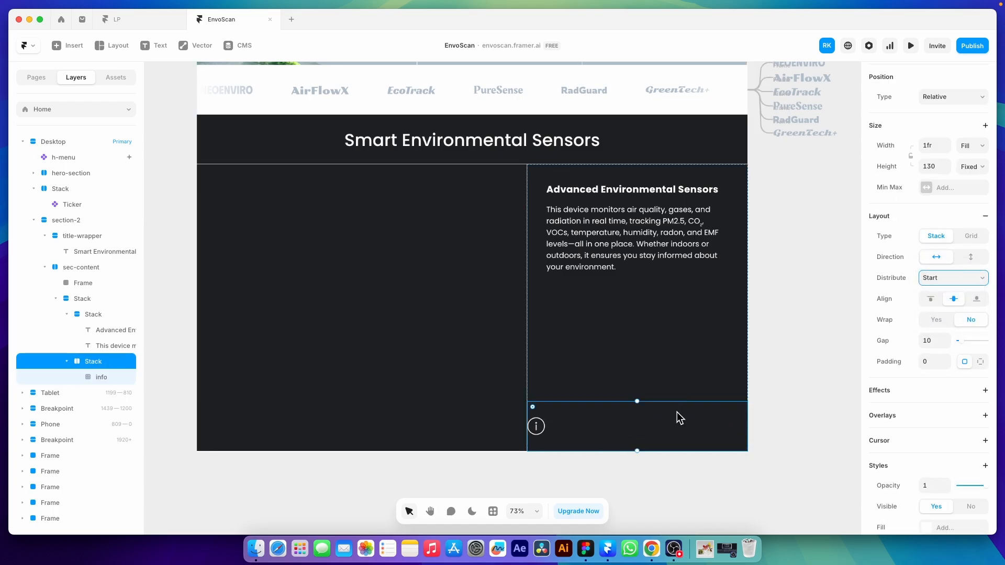
# - Add a text box about 419 × 59 to the icon's stack containing Figma's note "Click on the dots to explore each part of the device and its functionality."
pyautogui.click(160, 45)
pyautogui.moveTo(563, 417); pyautogui.dragTo(723, 440)
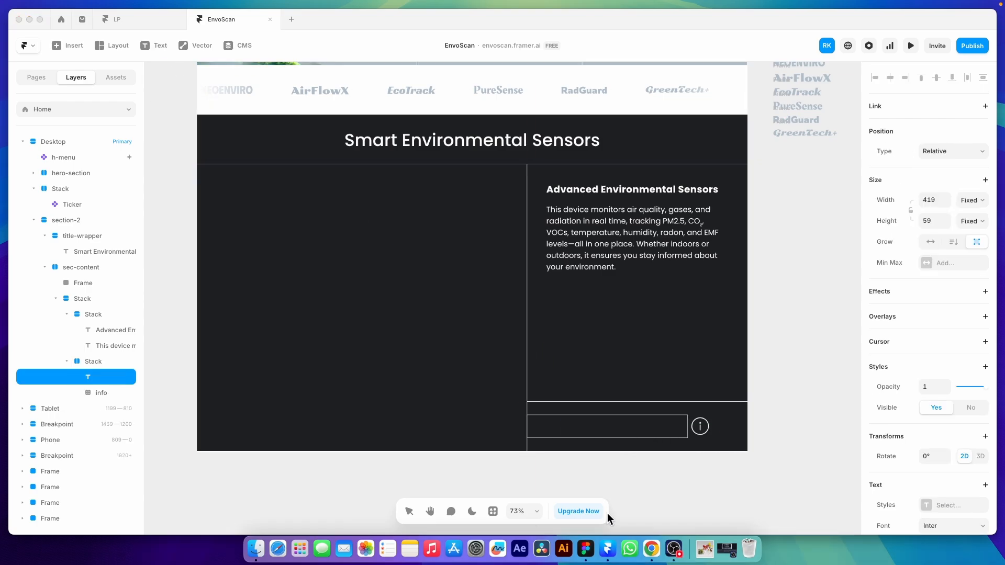
pyautogui.click(583, 539)
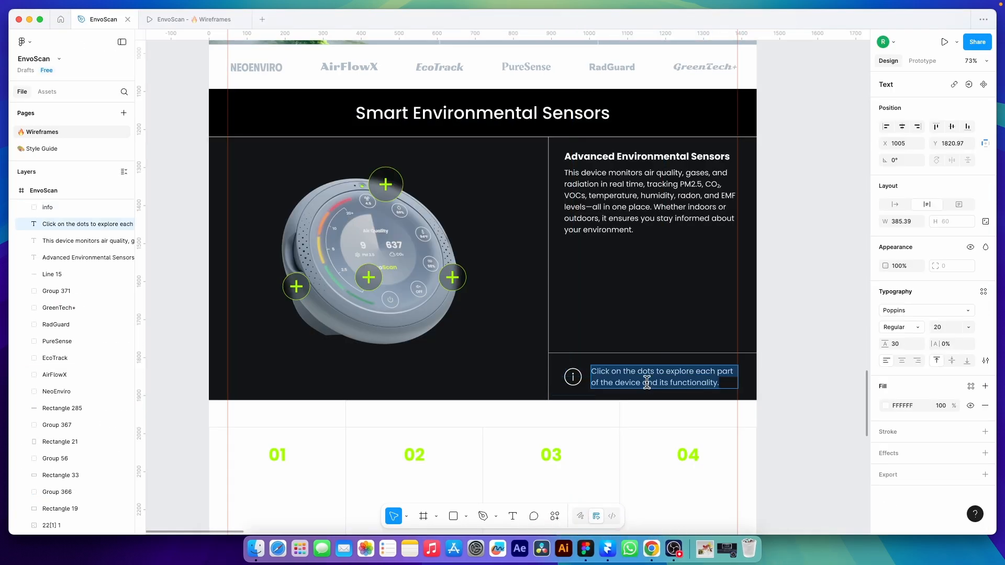
pyautogui.press('super+Tab')
pyautogui.press('super+v')
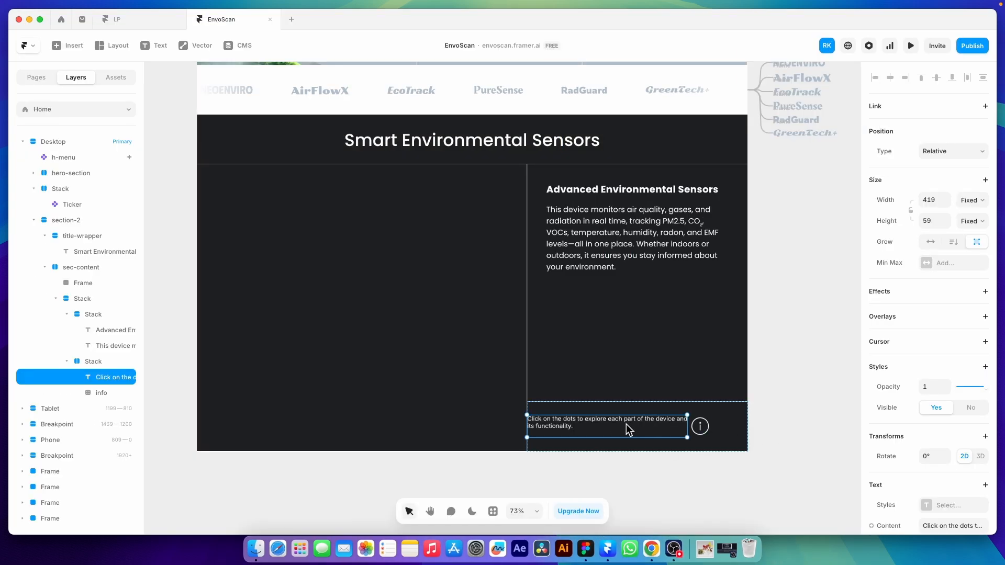
# - Apply the Body text style to the note text and move the info icon ahead of it in the stack
pyautogui.scroll(-5, 963, 285)
pyautogui.click(953, 264)
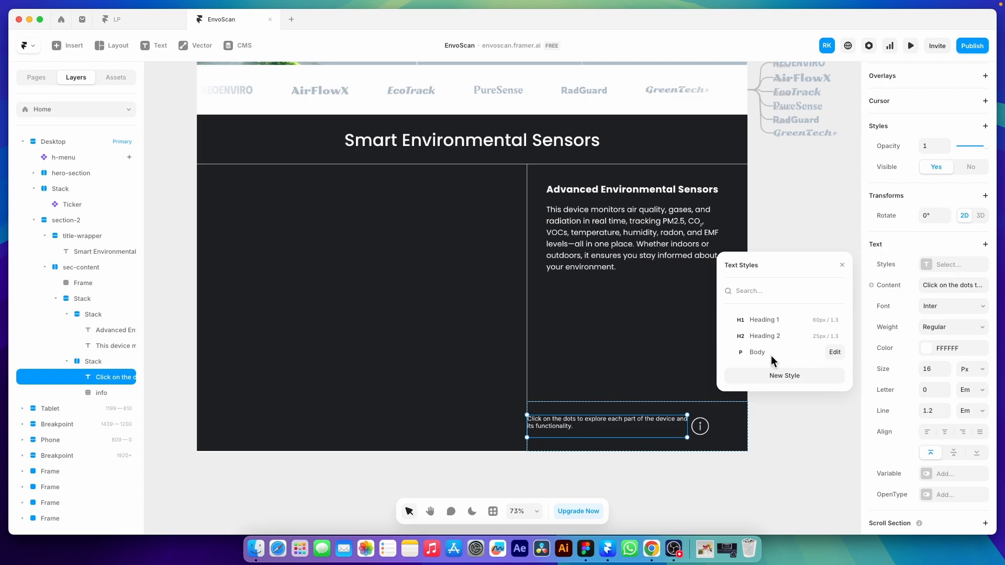
pyautogui.click(759, 350)
pyautogui.click(722, 431)
pyautogui.moveTo(101, 401); pyautogui.dragTo(105, 373)
# - Set the width of the "Click on the dots" note text to Fill
pyautogui.click(681, 435)
pyautogui.scroll(4, 915, 251)
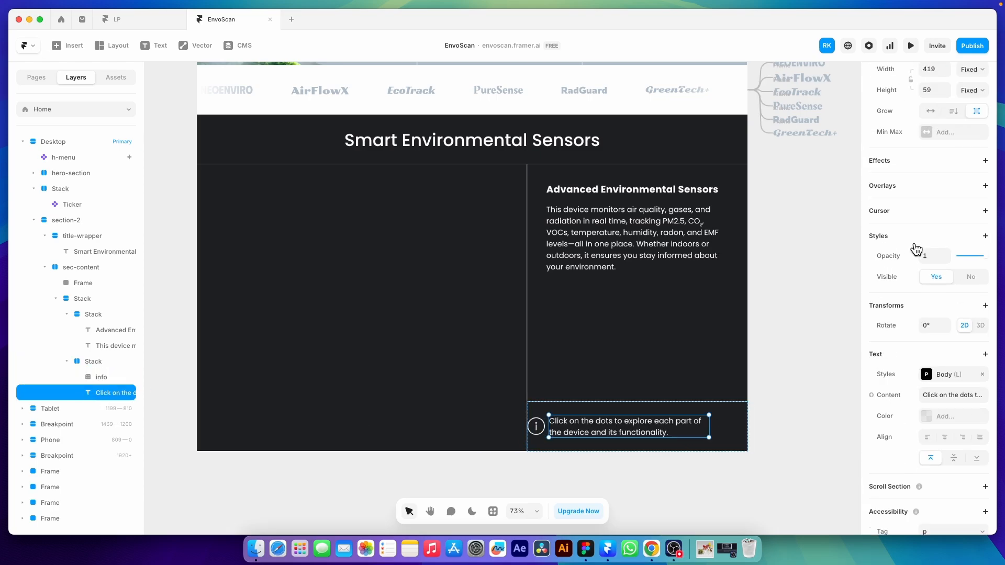
pyautogui.click(973, 204)
pyautogui.click(977, 224)
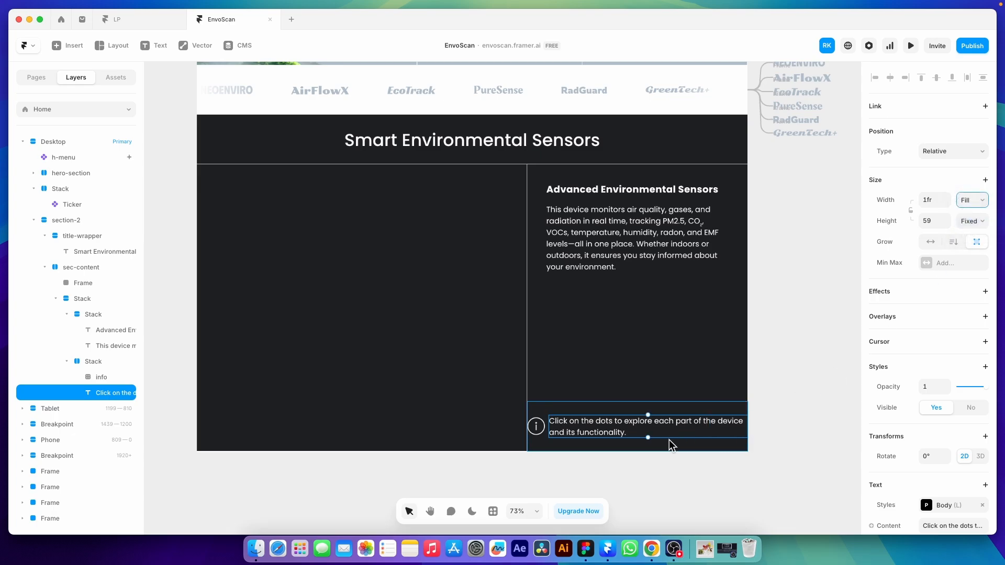
# - Set the info note stack's gap to 20 and its padding to 50
pyautogui.click(666, 443)
pyautogui.click(942, 344)
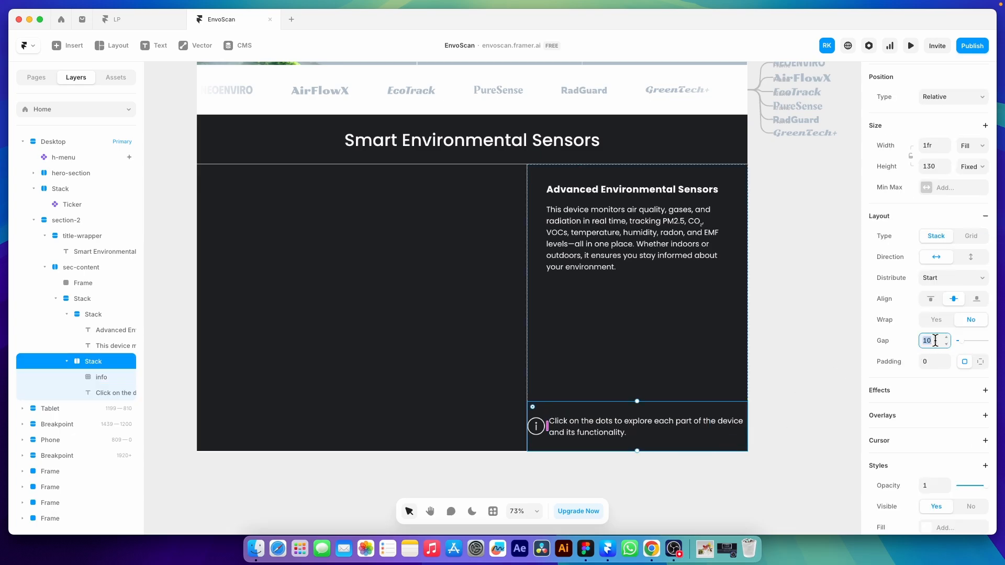
pyautogui.write('20')
pyautogui.click(930, 362)
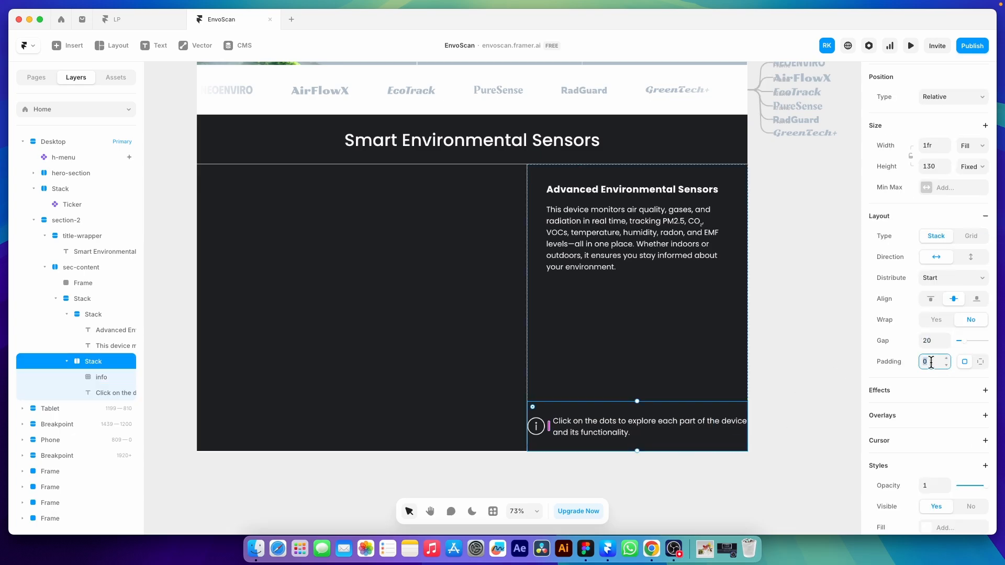
pyautogui.write('50')
pyautogui.press('Return')
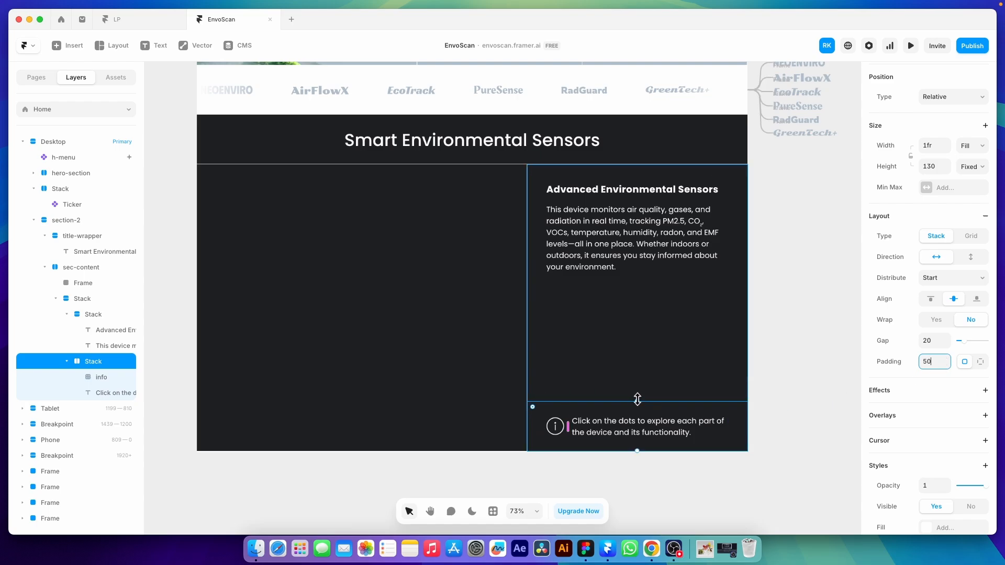
# - Draw an image layer about 556 × 526 inside the empty 60% wide frame beside the text column
pyautogui.click(795, 385)
pyautogui.scroll(-3, 804, 382)
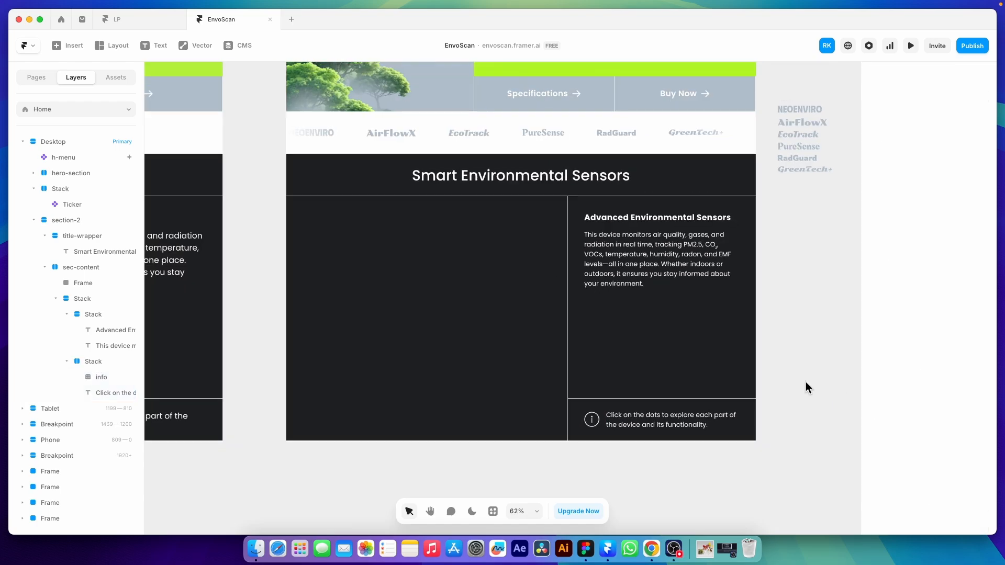
pyautogui.press('space')
pyautogui.moveTo(560, 454); pyautogui.dragTo(607, 448)
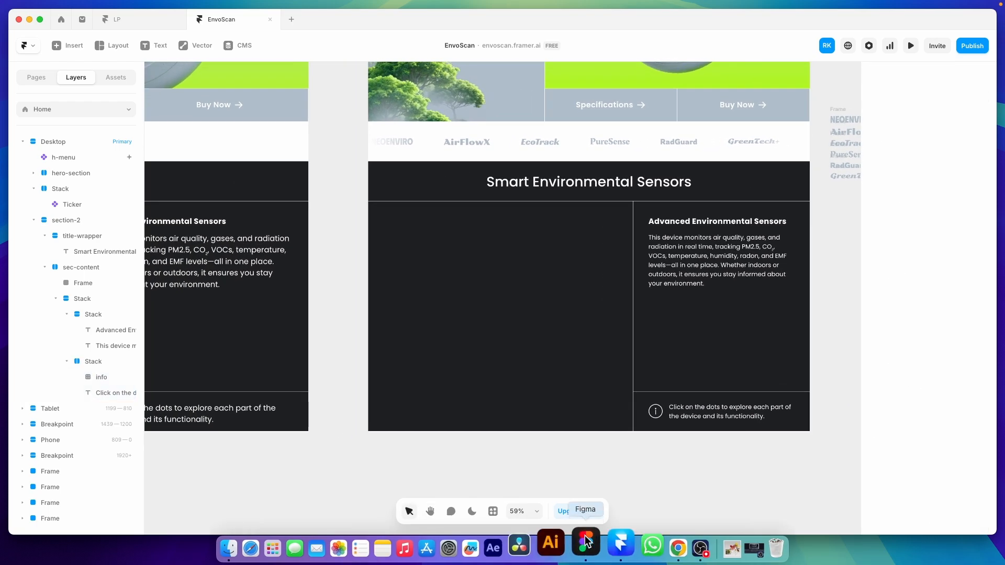
pyautogui.click(585, 548)
pyautogui.click(799, 381)
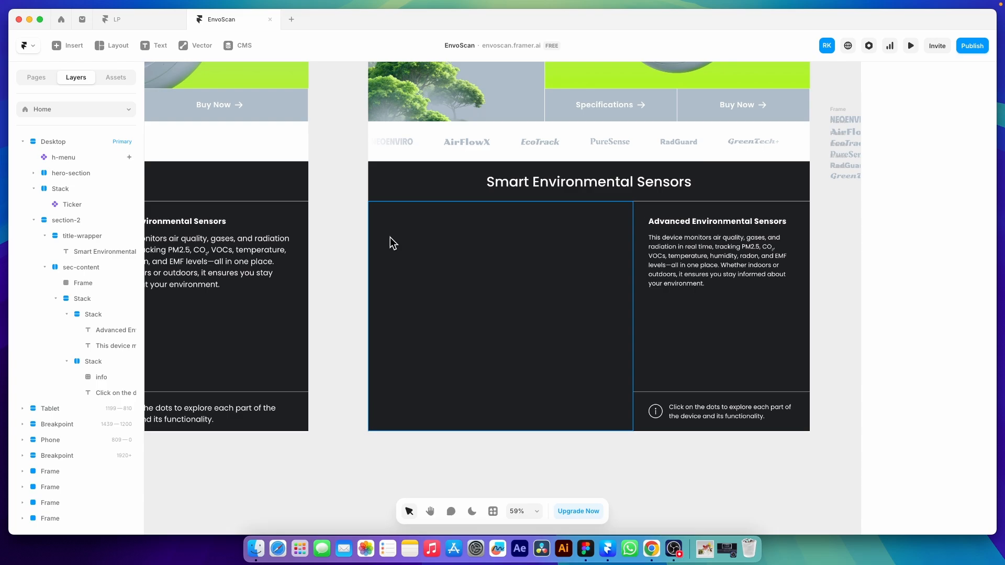
pyautogui.click(489, 291)
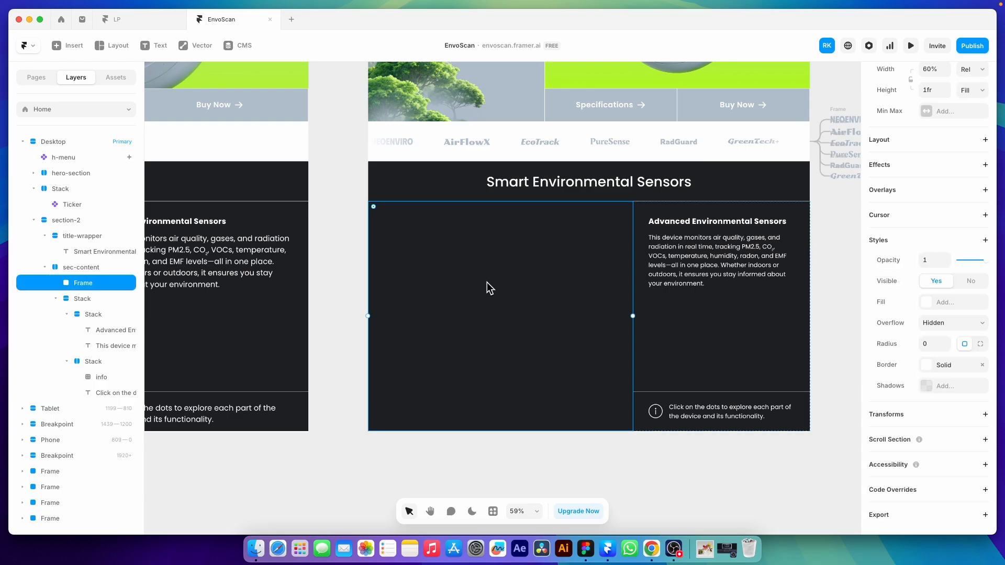
pyautogui.click(108, 45)
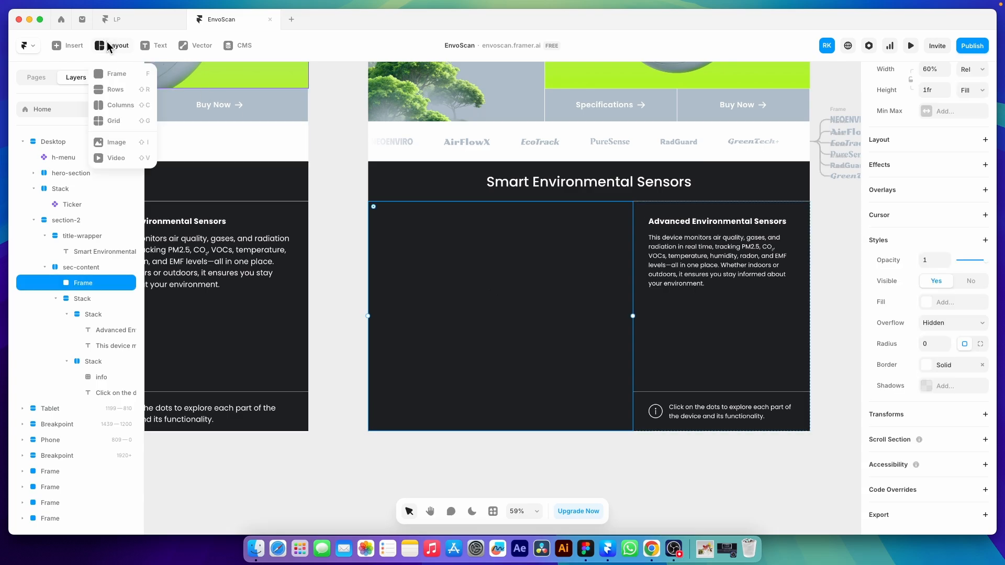
pyautogui.click(127, 146)
pyautogui.moveTo(407, 243); pyautogui.dragTo(577, 403)
# - Fill the new image layer with 22[1] 1.png from the Envoscan folder in Documents
pyautogui.click(795, 361)
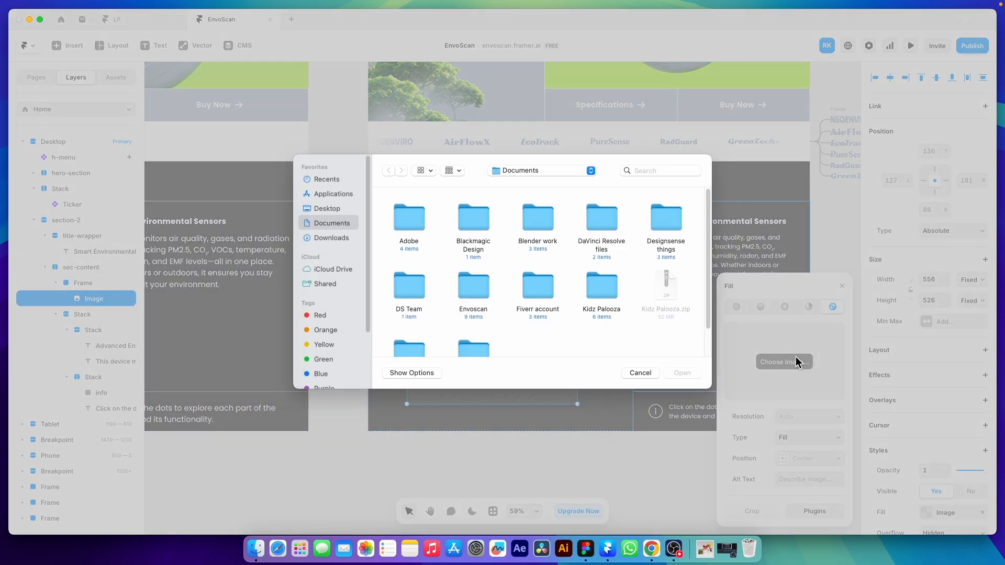
pyautogui.doubleClick(472, 293)
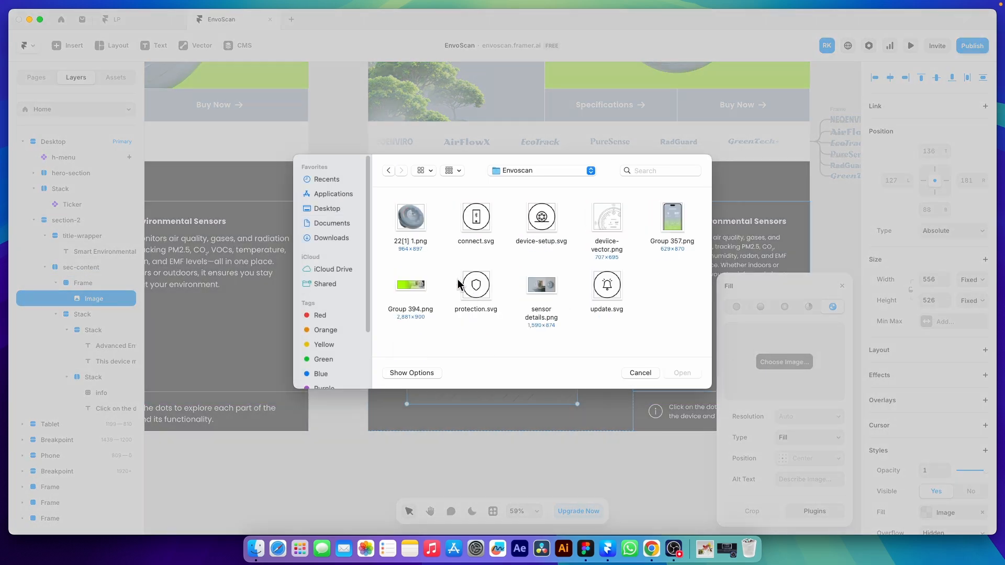
pyautogui.click(409, 218)
pyautogui.click(675, 371)
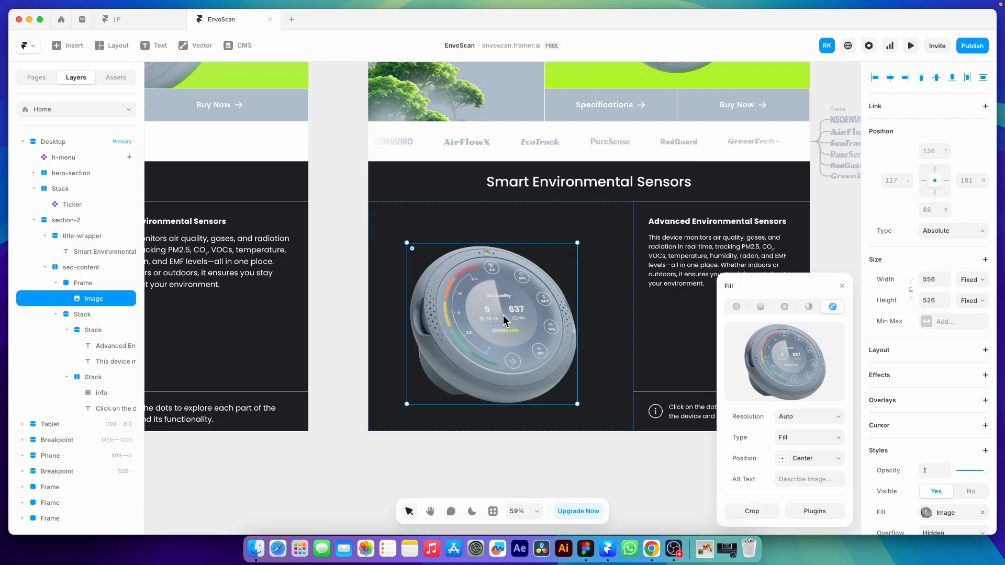
# - Convert the frame around the device image to a stack so that the image is centred
pyautogui.click(601, 303)
pyautogui.click(919, 139)
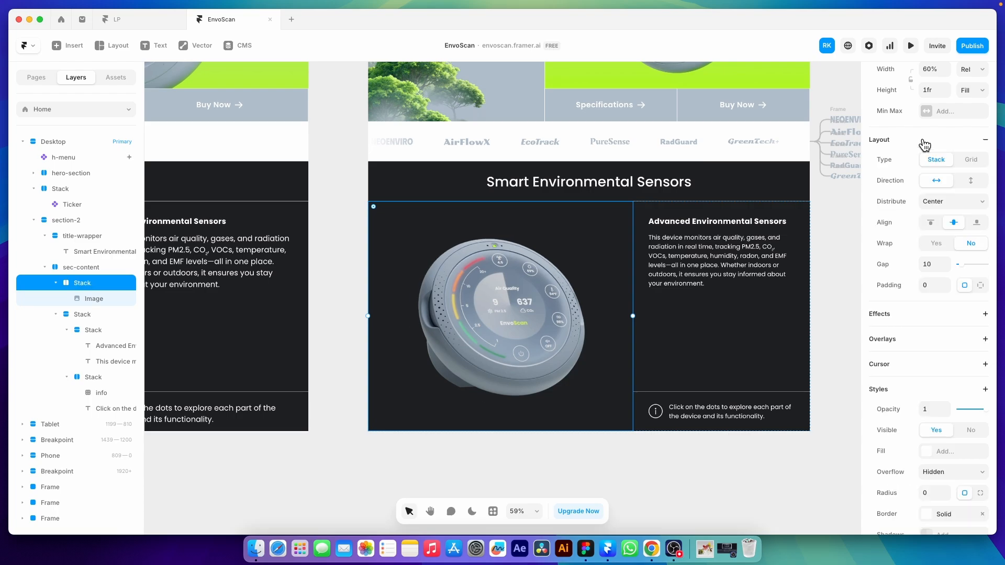
pyautogui.click(504, 309)
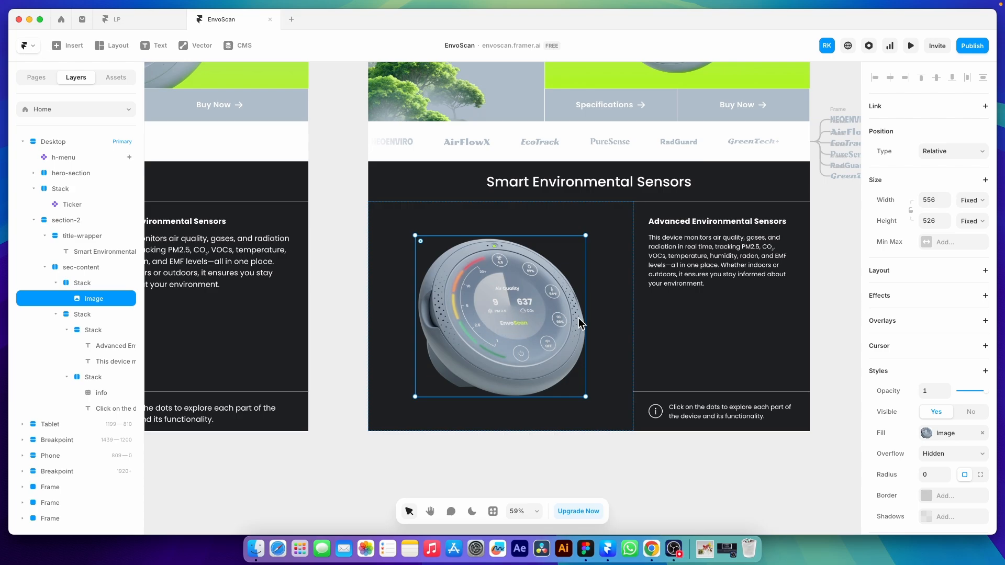
# - Switch to Figma and rename the plus sign's layer as plus in the marker group on the device's right edge
pyautogui.press('super+Tab')
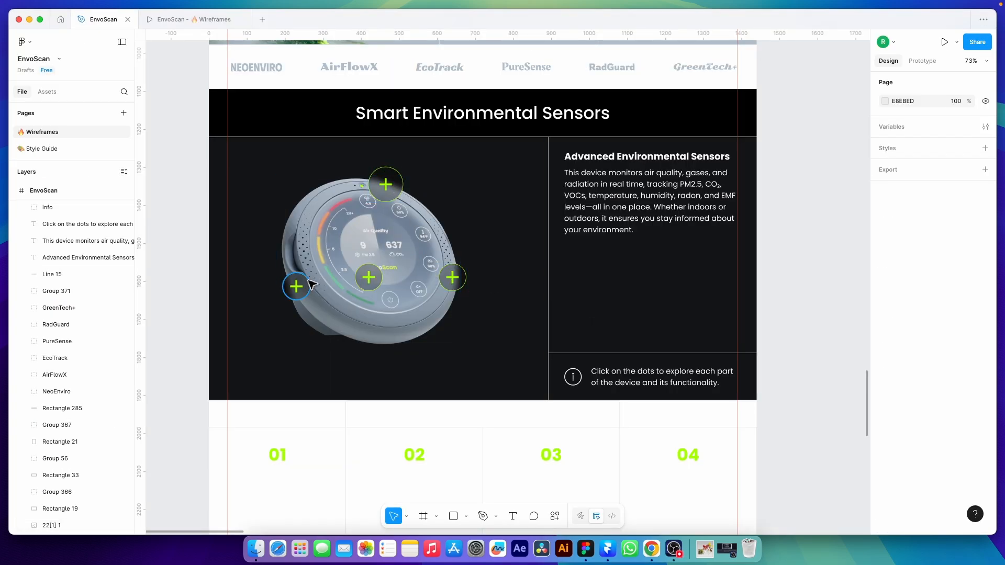
pyautogui.scroll(5, 310, 278)
pyautogui.click(637, 301)
pyautogui.moveTo(639, 280)
pyautogui.mouseDown()
pyautogui.moveTo(640, 266)
pyautogui.moveTo(639, 281)
pyautogui.mouseUp()
pyautogui.scroll(1, 32, 219)
pyautogui.click(25, 225)
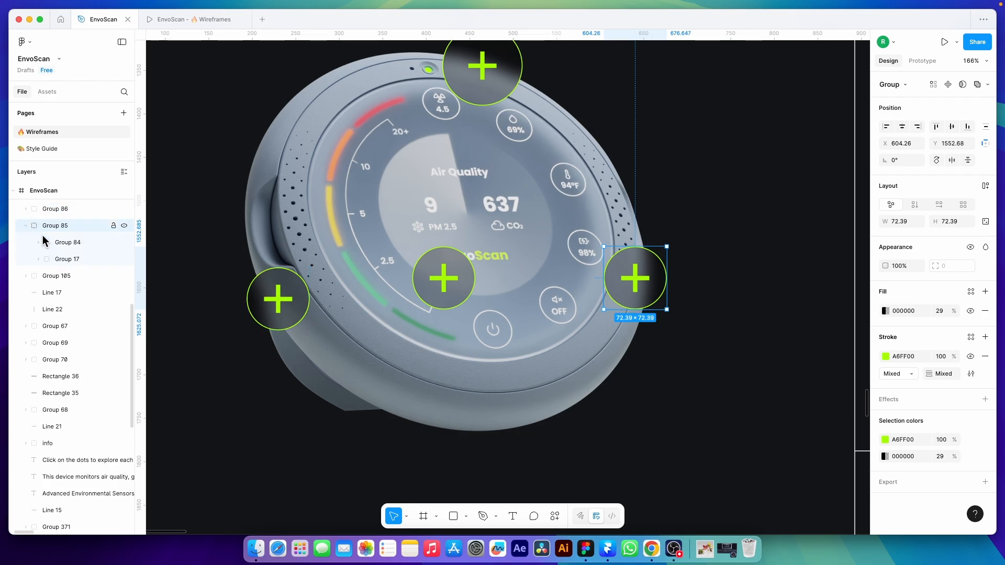
pyautogui.doubleClick(58, 242)
pyautogui.write('plus')
# - Rename the marker's circle layer as back-circle and its parent group as pointer
pyautogui.doubleClick(63, 259)
pyautogui.write('back-circle')
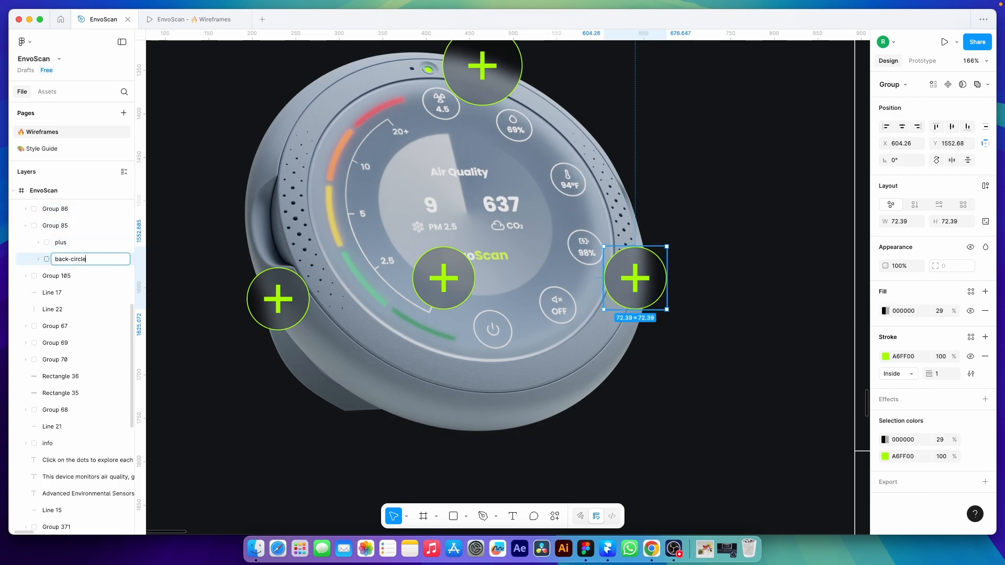
pyautogui.press('Return')
pyautogui.doubleClick(55, 225)
pyautogui.write('pointer')
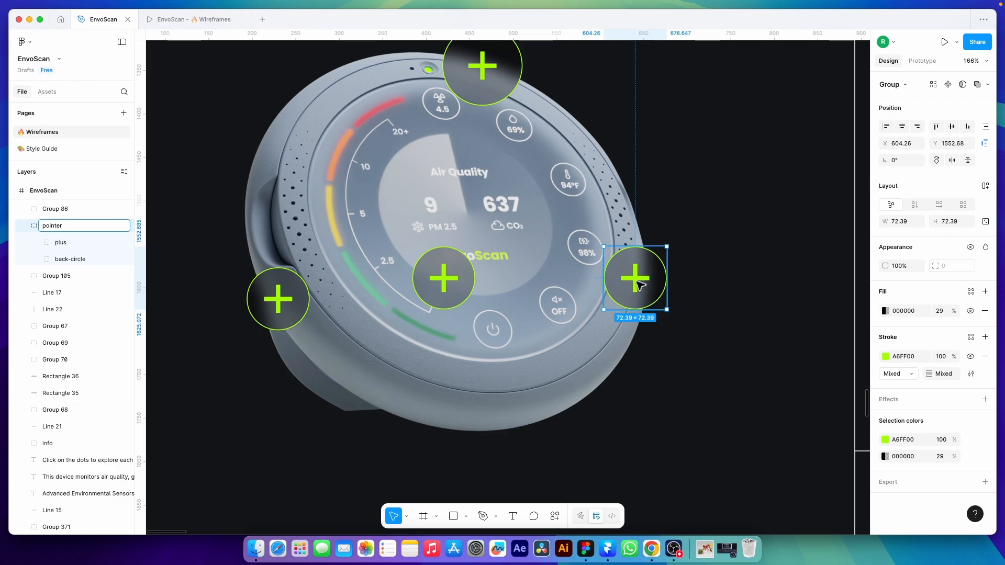
# - Copy the pointer group with Figma to HTML with Framer and paste it into the device image's stack in Framer
pyautogui.click(555, 516)
pyautogui.click(487, 376)
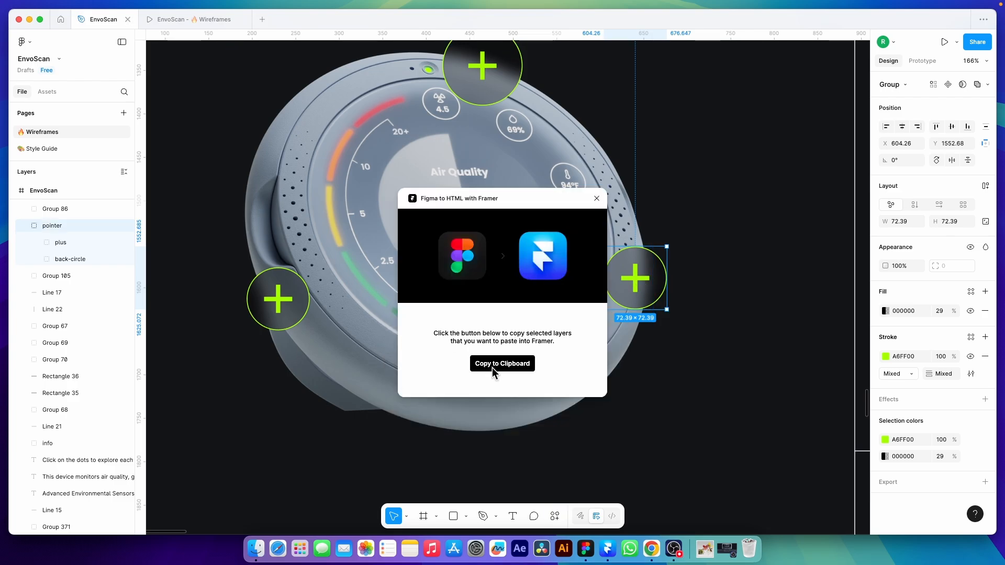
pyautogui.click(493, 365)
pyautogui.press('super+Tab')
pyautogui.click(553, 419)
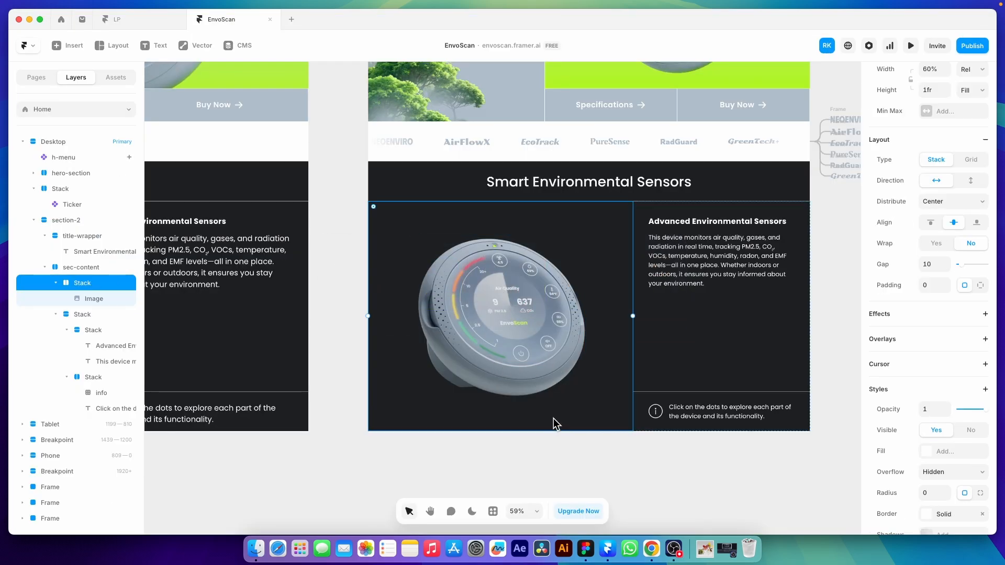
pyautogui.press('super+v')
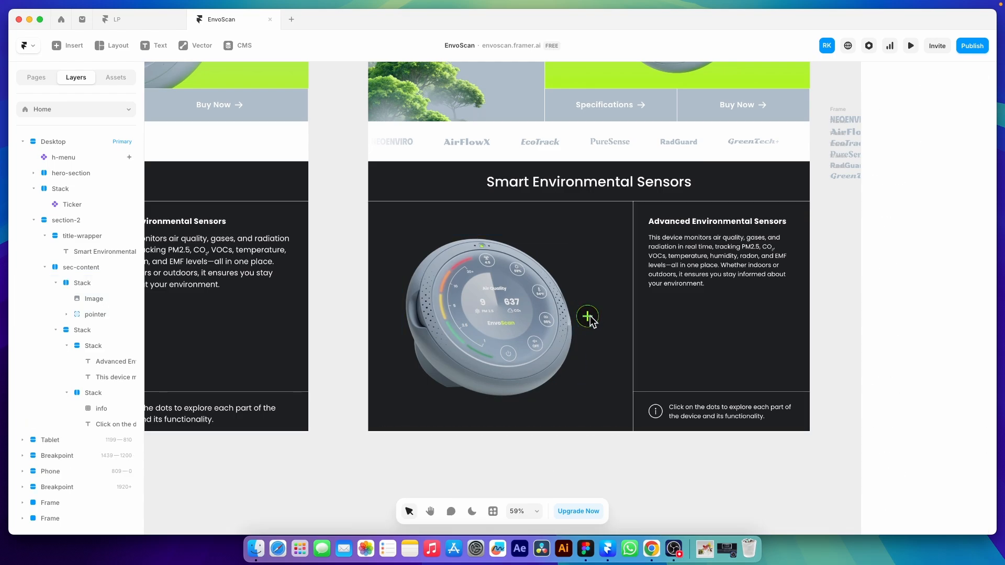
# - Inspect the individual paths of the pasted pointer and delete the pointer from the device image's stack
pyautogui.doubleClick(587, 316)
pyautogui.click(587, 318)
pyautogui.click(592, 316)
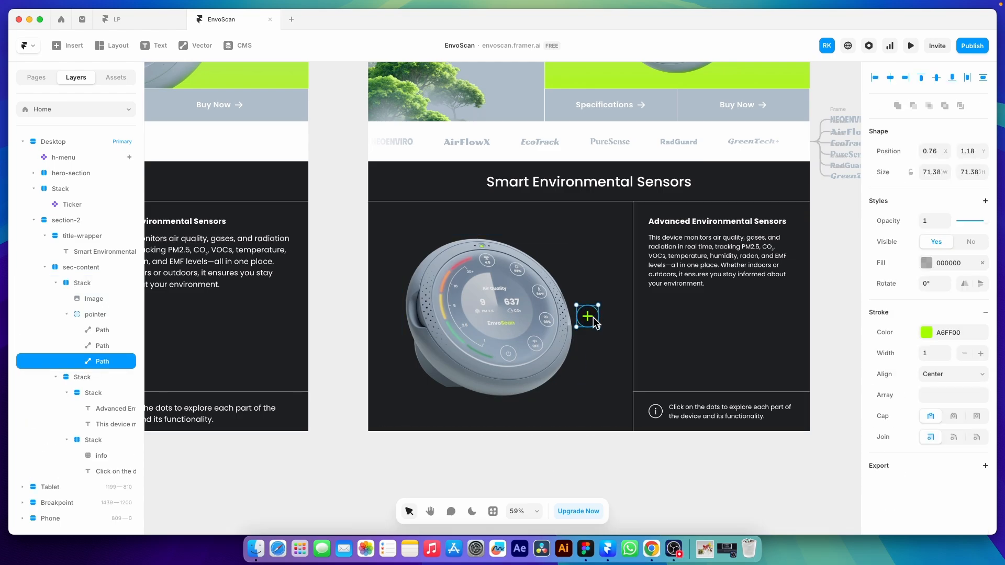
pyautogui.doubleClick(590, 316)
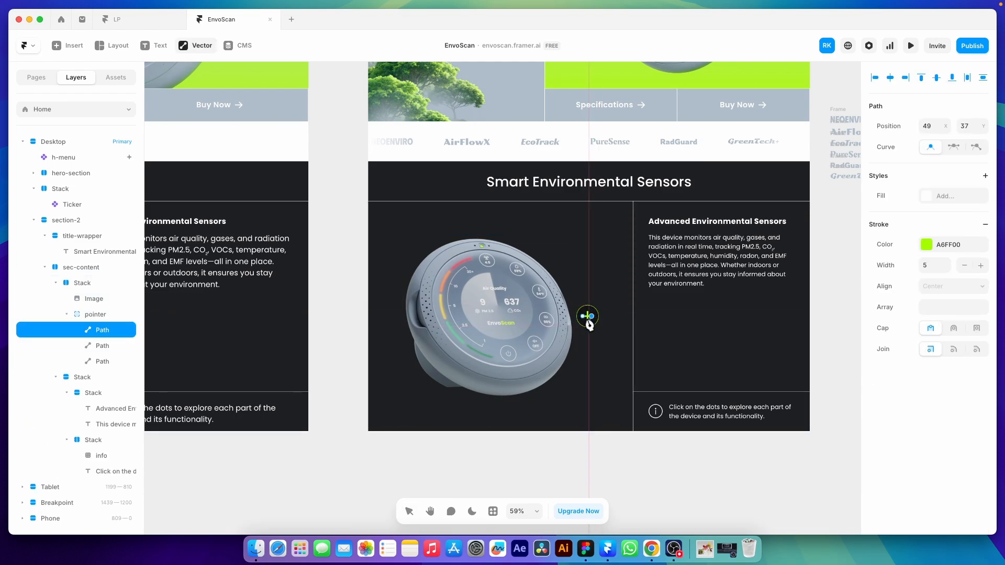
pyautogui.click(593, 328)
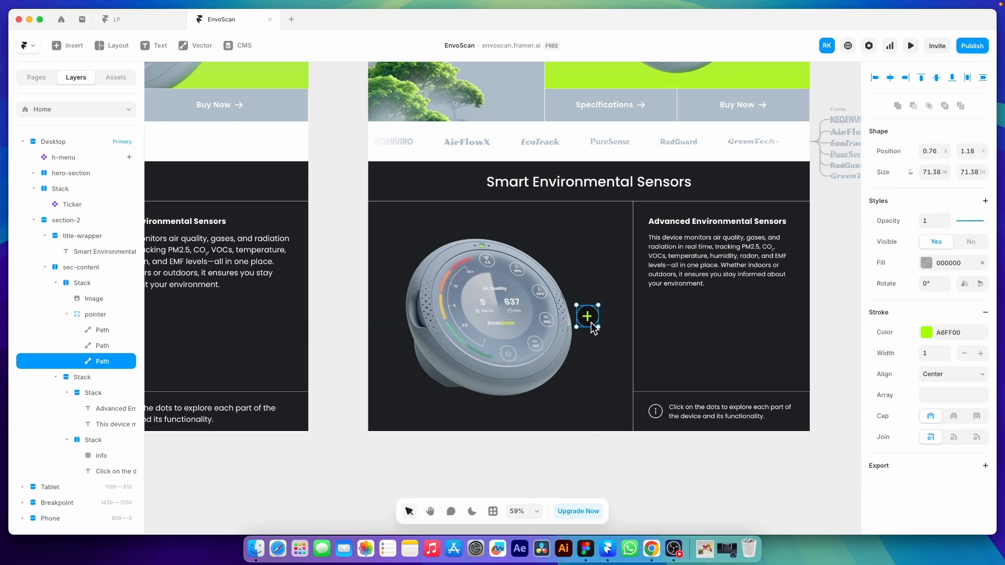
pyautogui.click(85, 283)
pyautogui.click(93, 316)
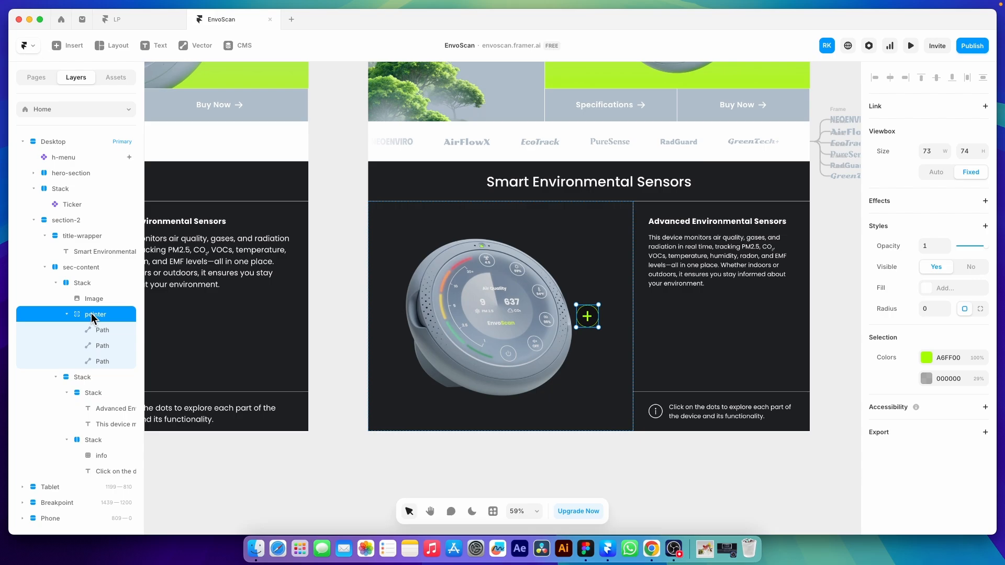
pyautogui.press('Delete')
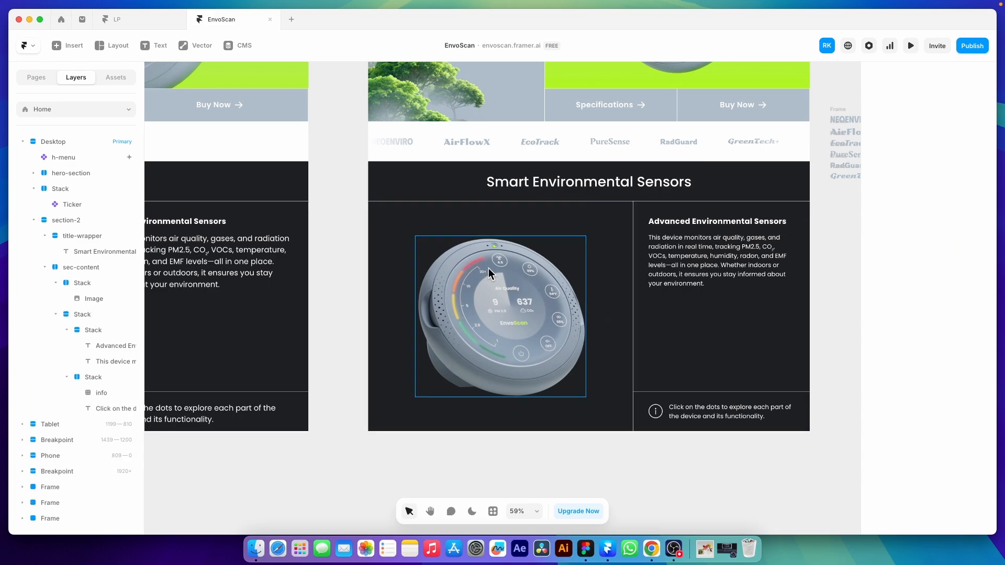
# - Draw a square frame of about 110 × 110 at the device's right edge and set its size to 60 × 60
pyautogui.click(112, 46)
pyautogui.click(132, 72)
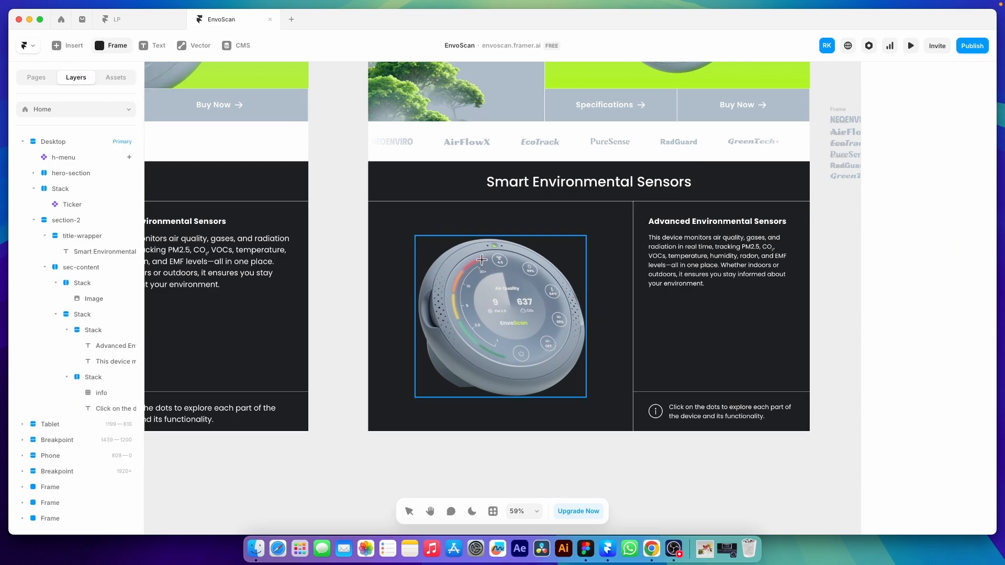
pyautogui.moveTo(579, 330); pyautogui.dragTo(612, 365)
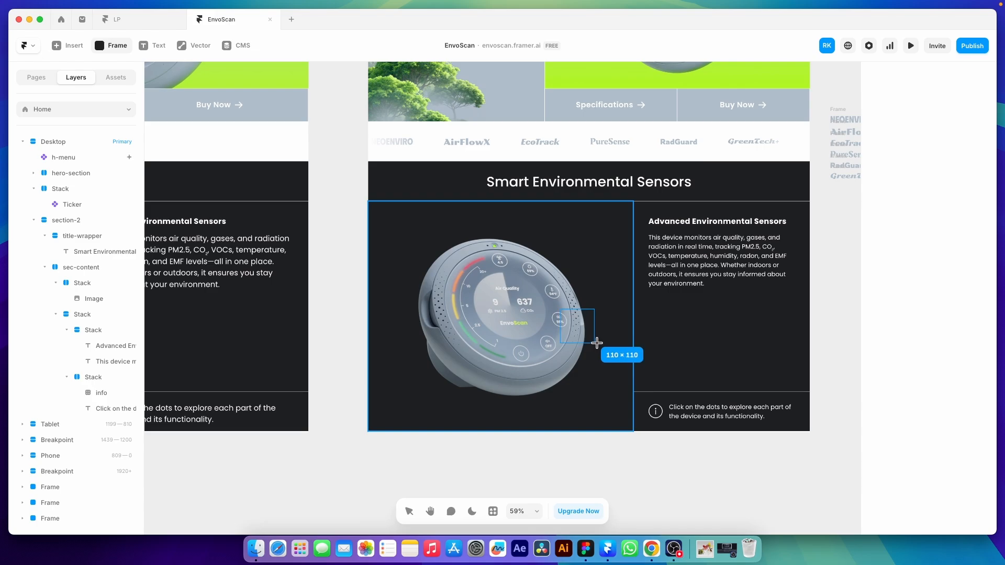
pyautogui.click(936, 200)
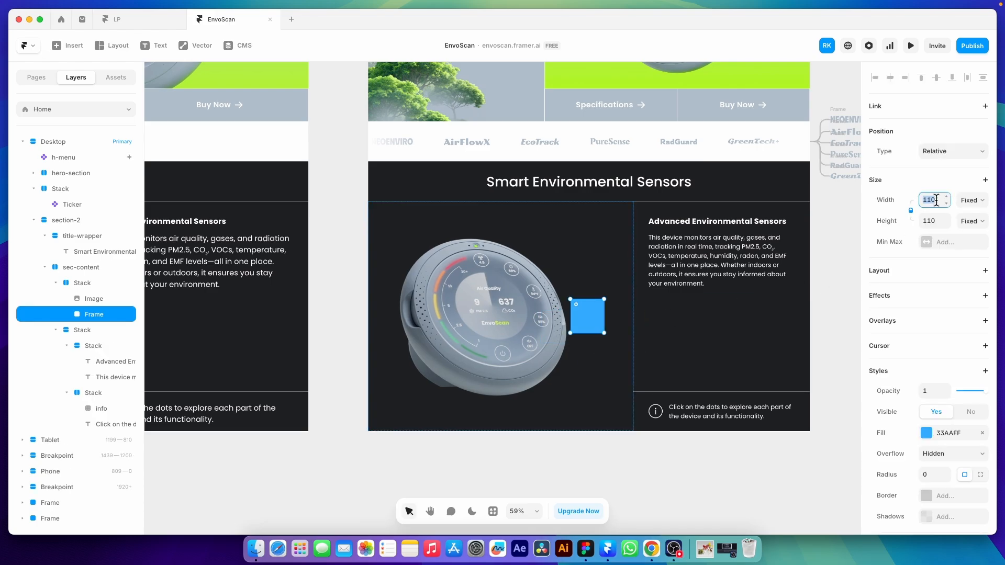
pyautogui.write('60')
pyautogui.press('Return')
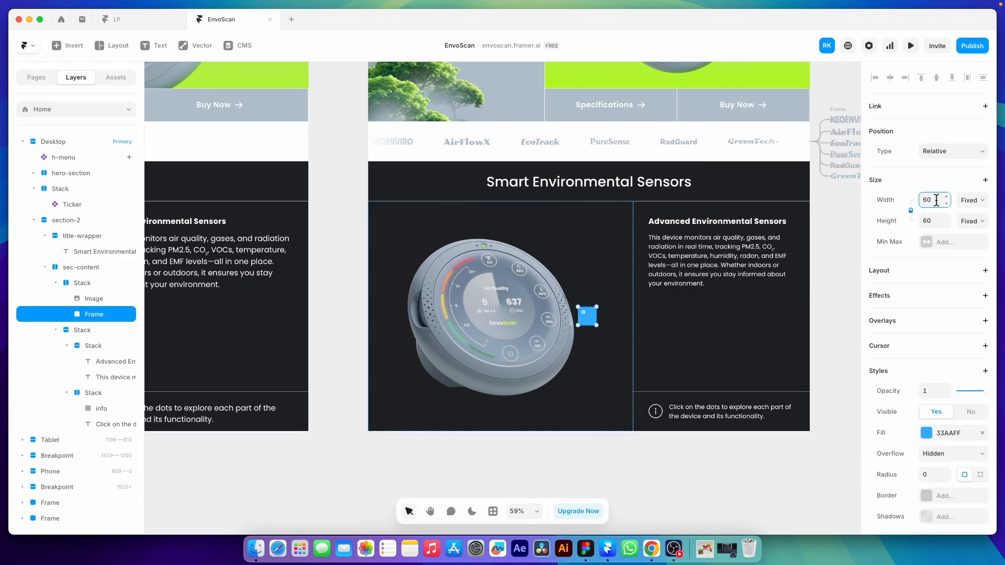
# - Round the small frame into a circle with a radius of 100 and add a solid border in the main-2 colour
pyautogui.scroll(-5, 907, 361)
pyautogui.click(931, 344)
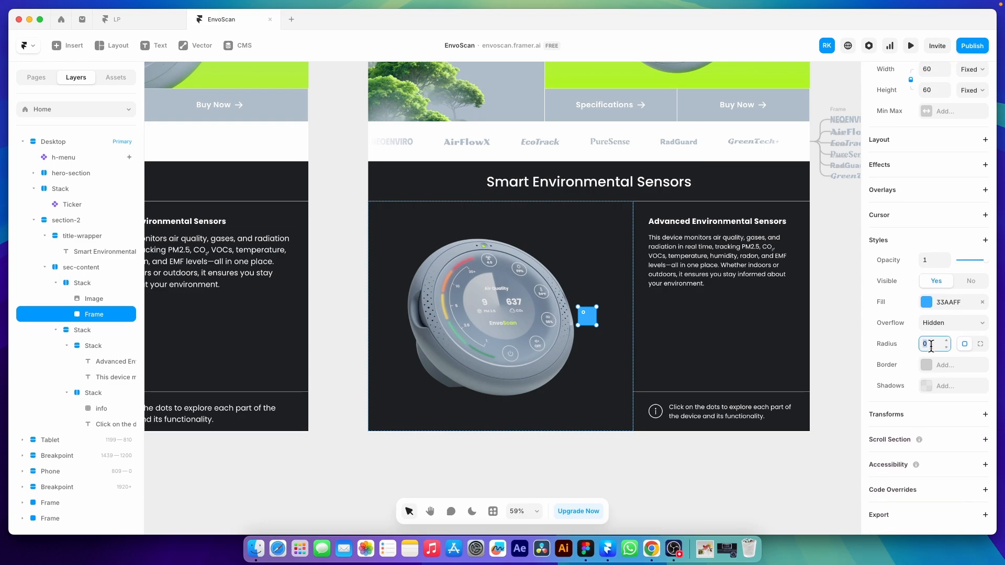
pyautogui.write('100')
pyautogui.press('Return')
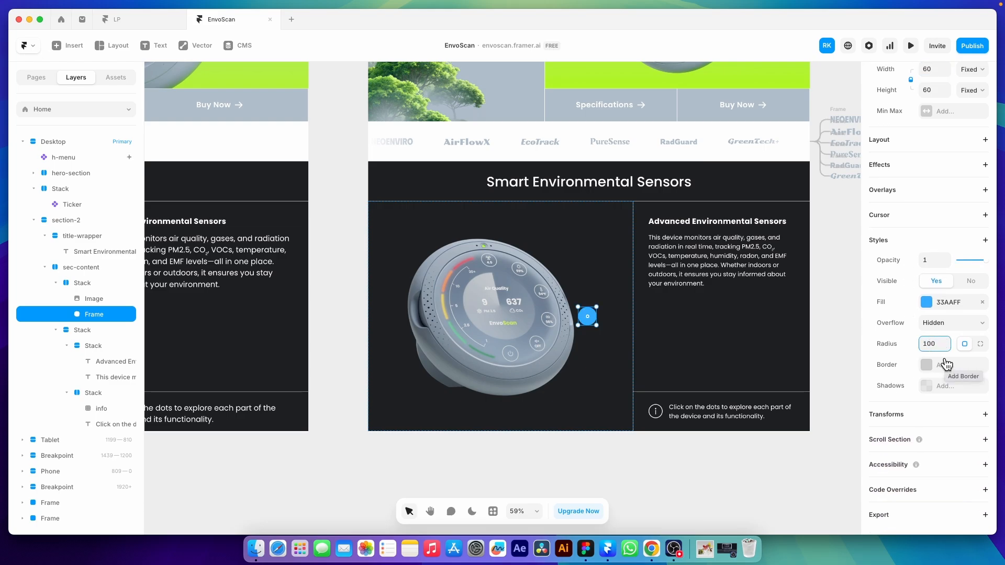
pyautogui.click(949, 370)
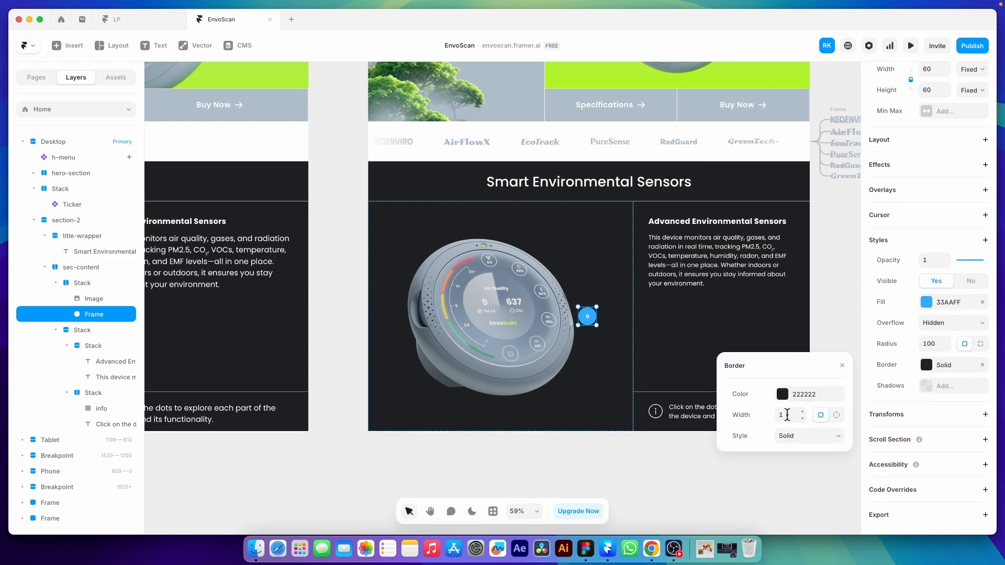
pyautogui.click(783, 395)
pyautogui.click(759, 456)
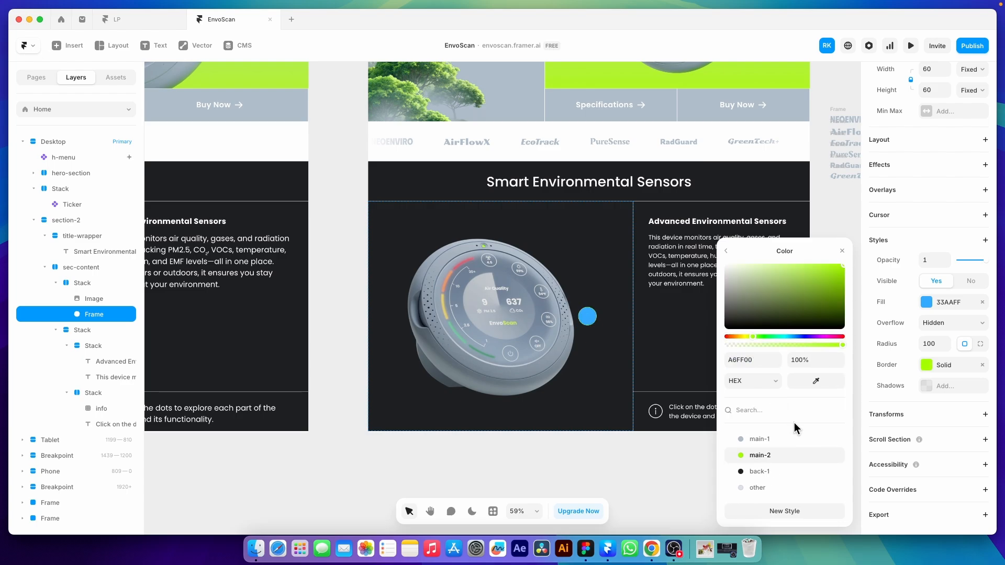
pyautogui.click(937, 365)
# - Set the circle frame's fill to black 000000 at 35% opacity
pyautogui.click(926, 303)
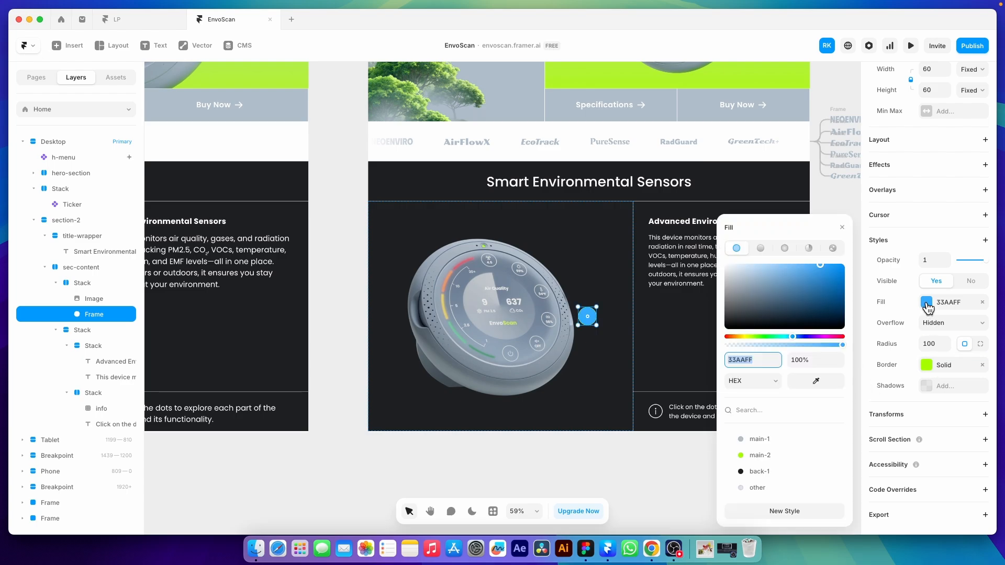
pyautogui.moveTo(746, 285); pyautogui.dragTo(718, 351)
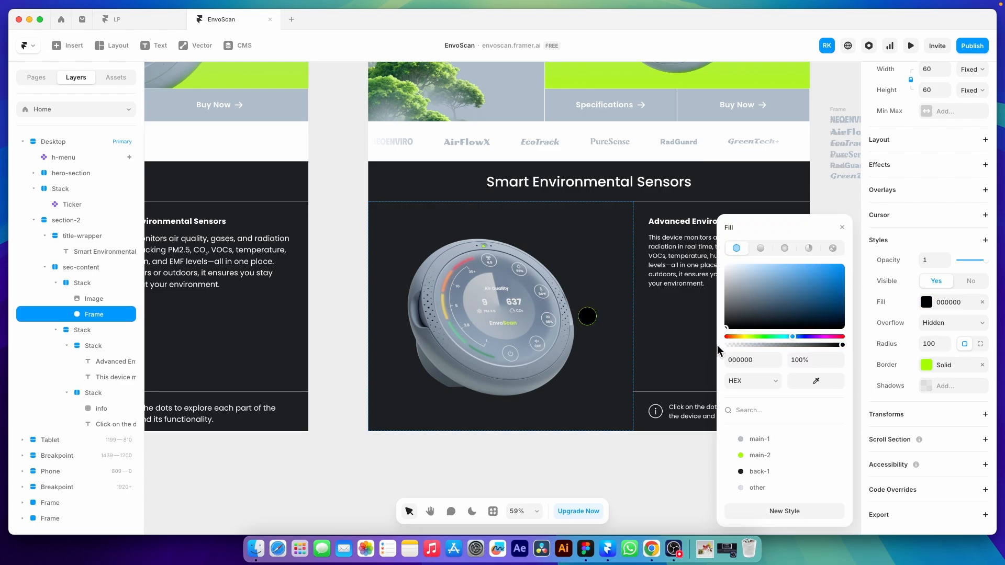
pyautogui.click(808, 359)
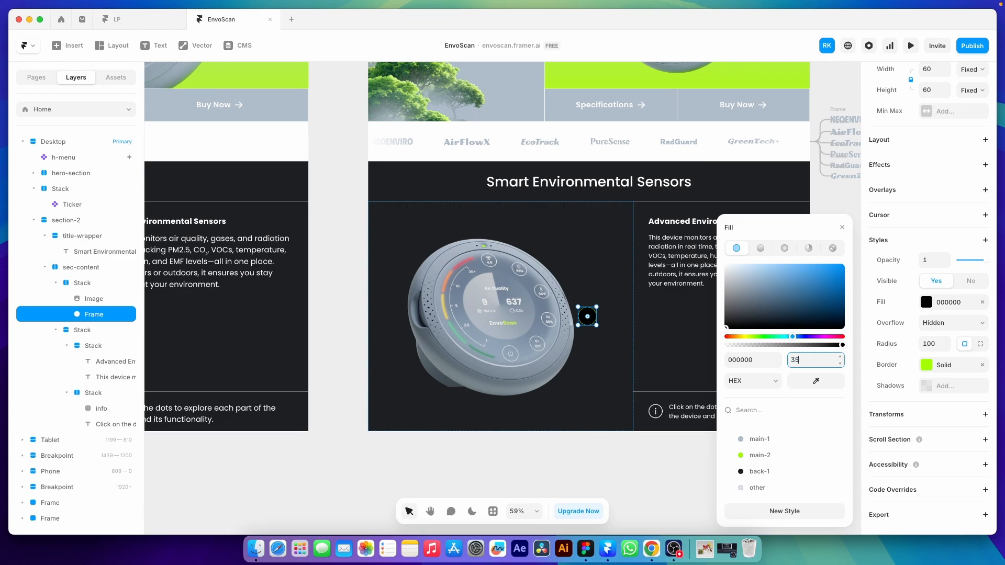
pyautogui.write('35')
pyautogui.press('Return')
pyautogui.click(896, 302)
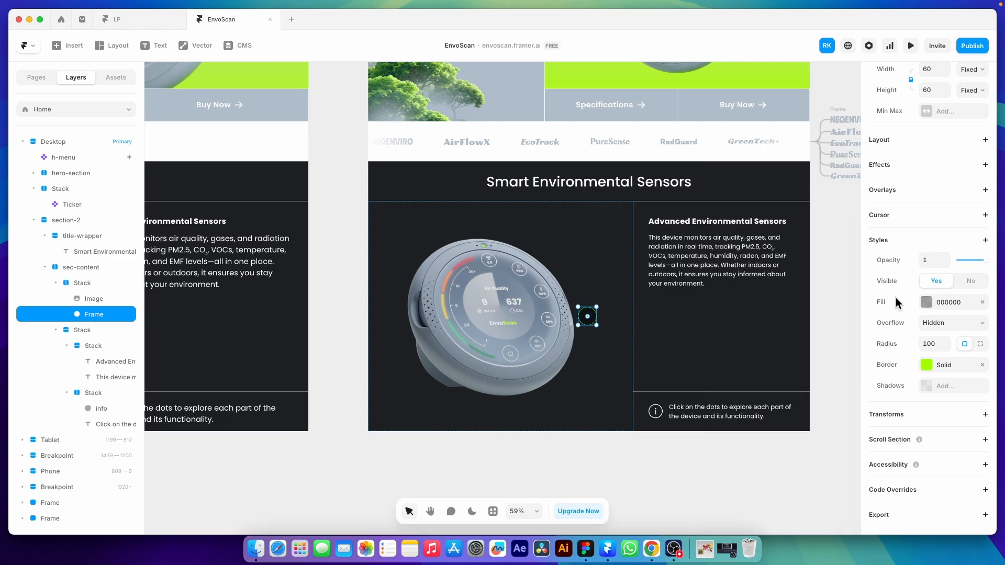
# - Add a BG Blur filter to the circle frame and set it to 10
pyautogui.click(985, 241)
pyautogui.moveTo(913, 309)
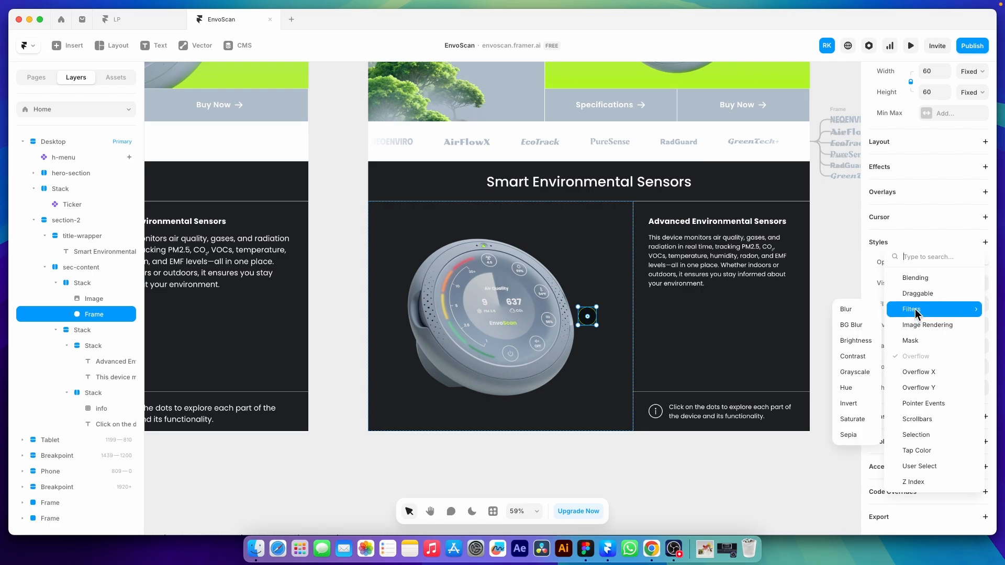
pyautogui.click(855, 327)
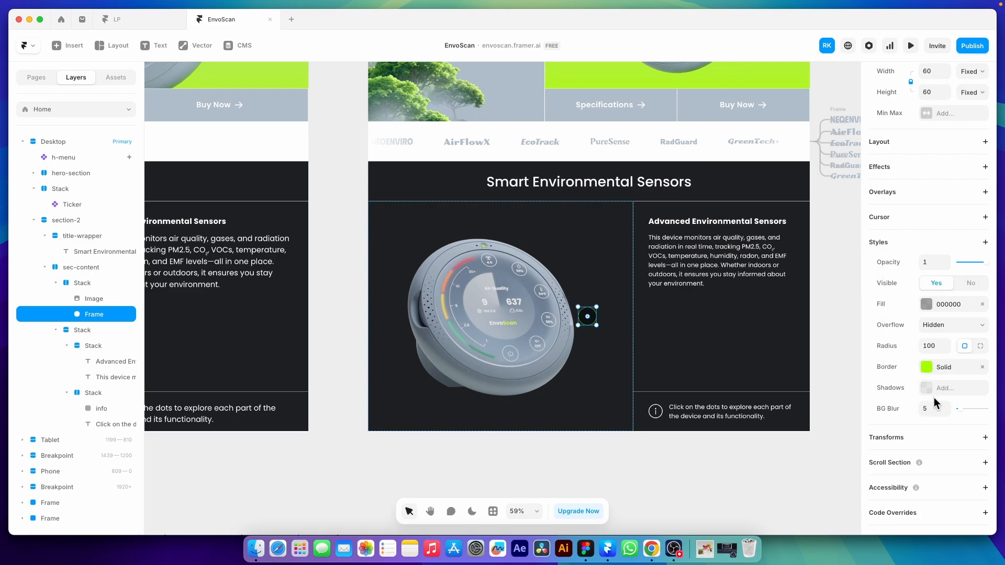
pyautogui.click(928, 409)
pyautogui.write('1')
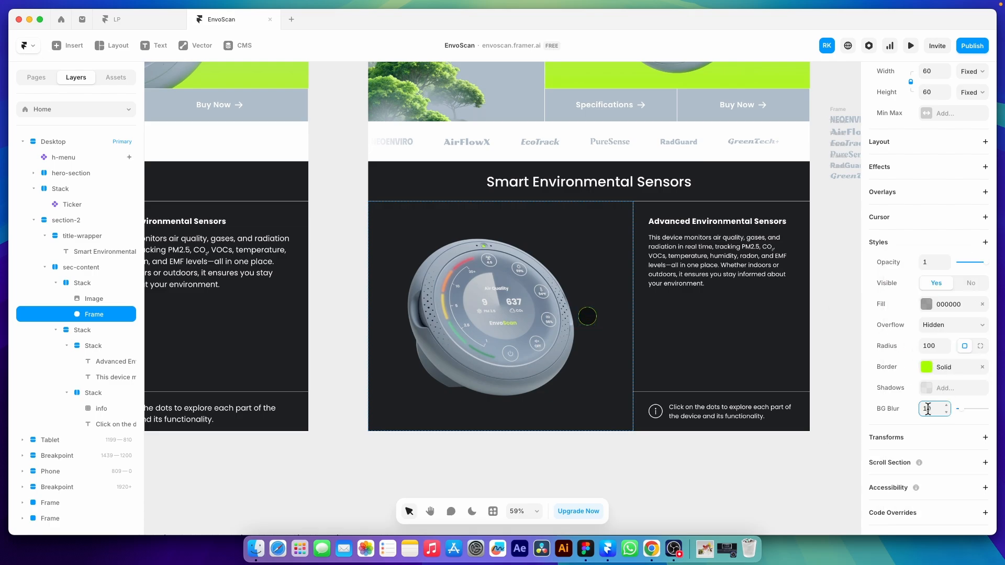
pyautogui.write('0')
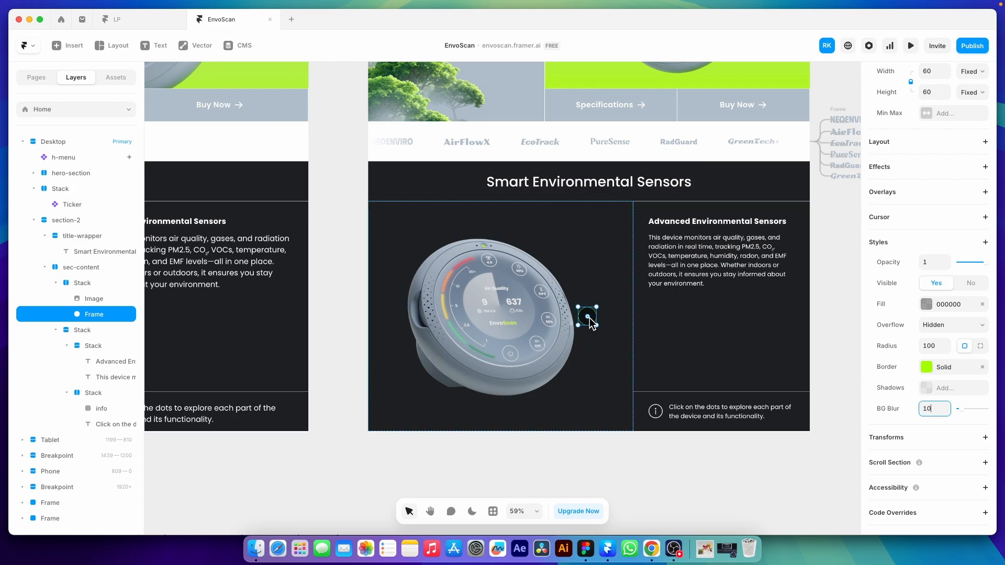
# - Make the circle frame's position absolute and move it onto the device's right edge, about 671 from the stack's left side
pyautogui.scroll(3, 921, 178)
pyautogui.click(944, 103)
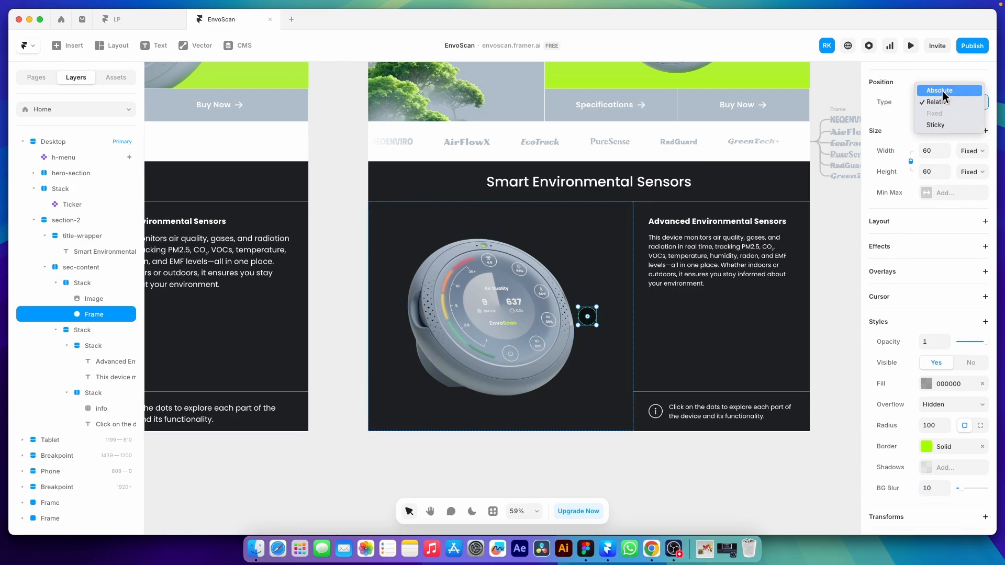
pyautogui.click(945, 92)
pyautogui.moveTo(593, 325)
pyautogui.mouseDown()
pyautogui.moveTo(603, 319)
pyautogui.moveTo(588, 314)
pyautogui.mouseUp()
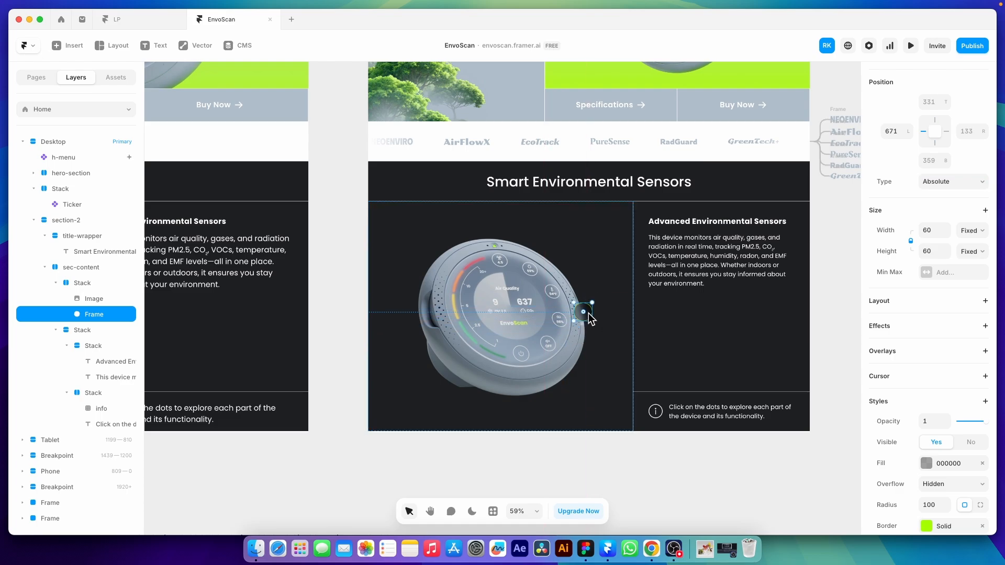
# - Switch to Figma, ungroup the pointer marker and its plus sign, and unite the two plus bars into one shape
pyautogui.click(586, 548)
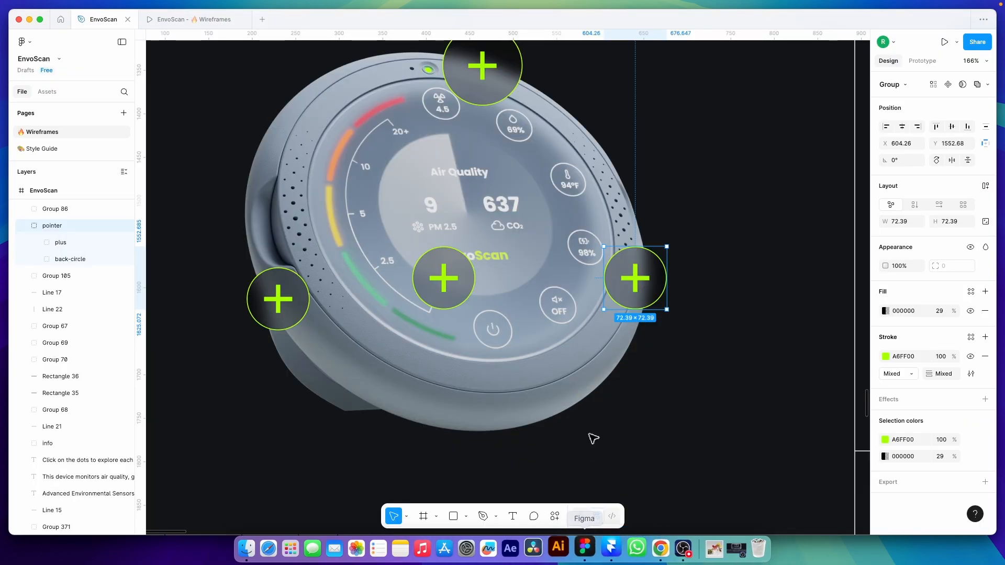
pyautogui.rightClick(636, 282)
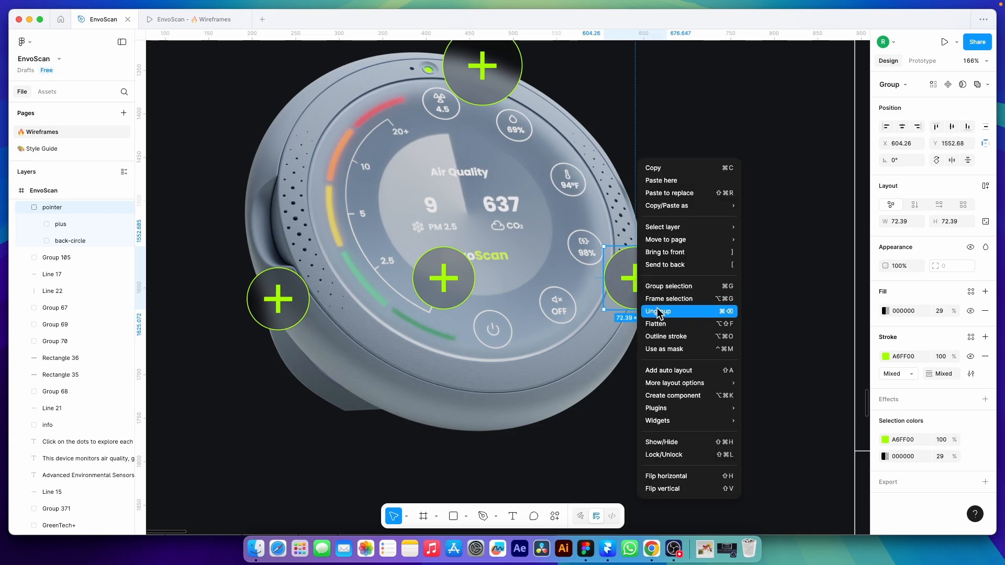
pyautogui.click(661, 307)
pyautogui.rightClick(639, 282)
pyautogui.click(673, 338)
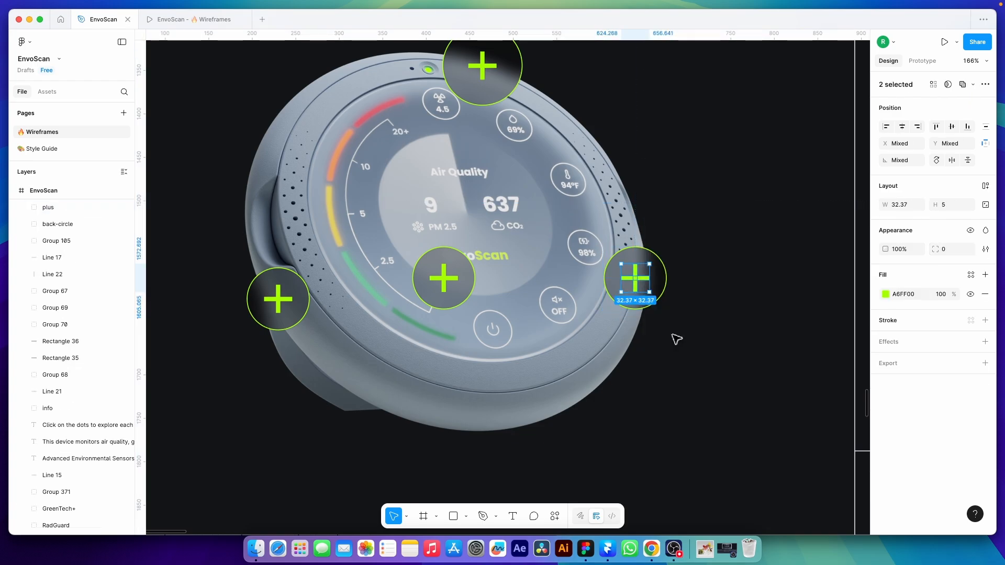
pyautogui.click(962, 84)
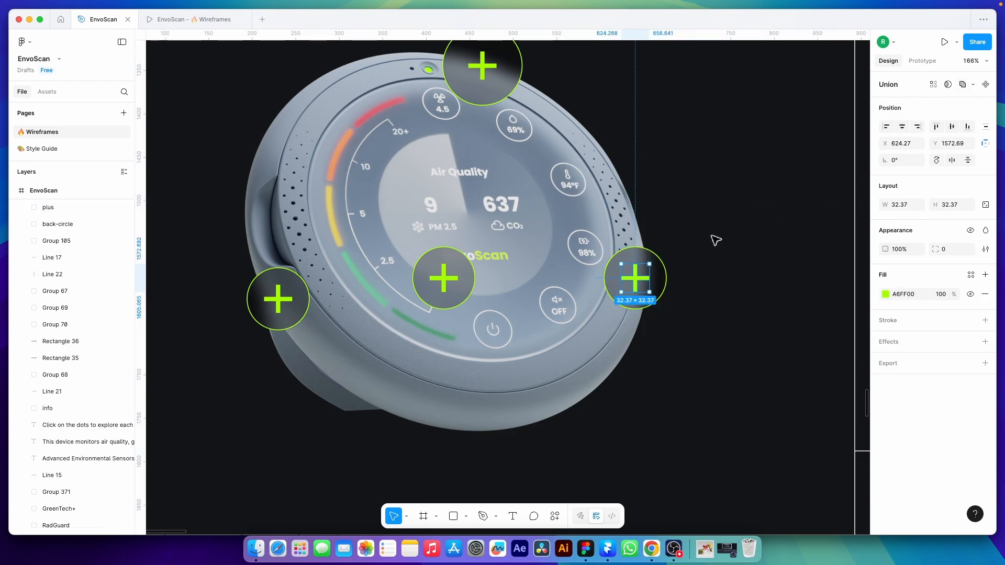
# - Copy the united plus with Figma to HTML with Framer and paste it into the circle frame in Framer
pyautogui.click(554, 516)
pyautogui.click(442, 374)
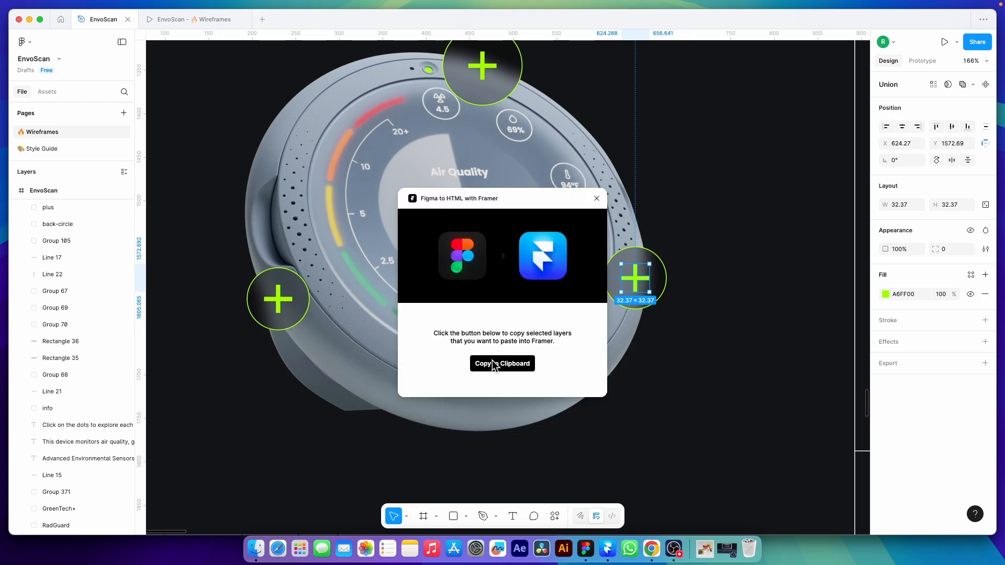
pyautogui.click(498, 365)
pyautogui.press('super+Tab')
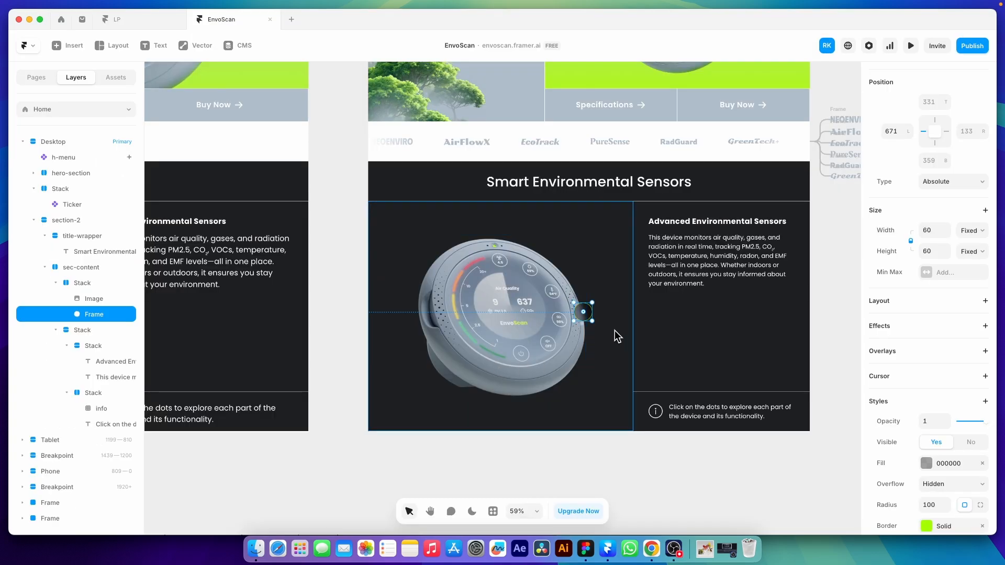
pyautogui.press('super+v')
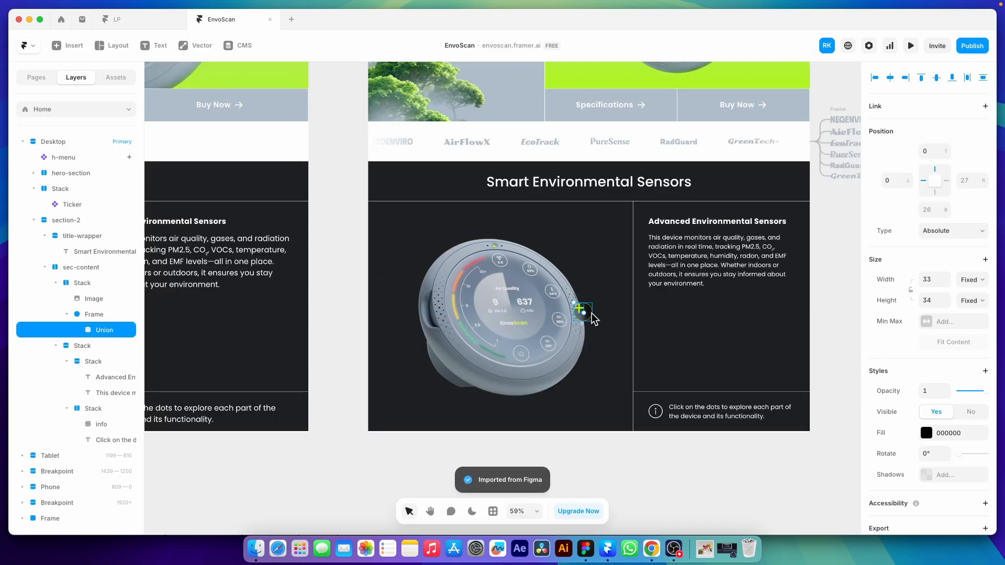
# - Convert the circle frame to a stack so that the plus is centred, and select the plus shape inside it
pyautogui.press('super+Return')
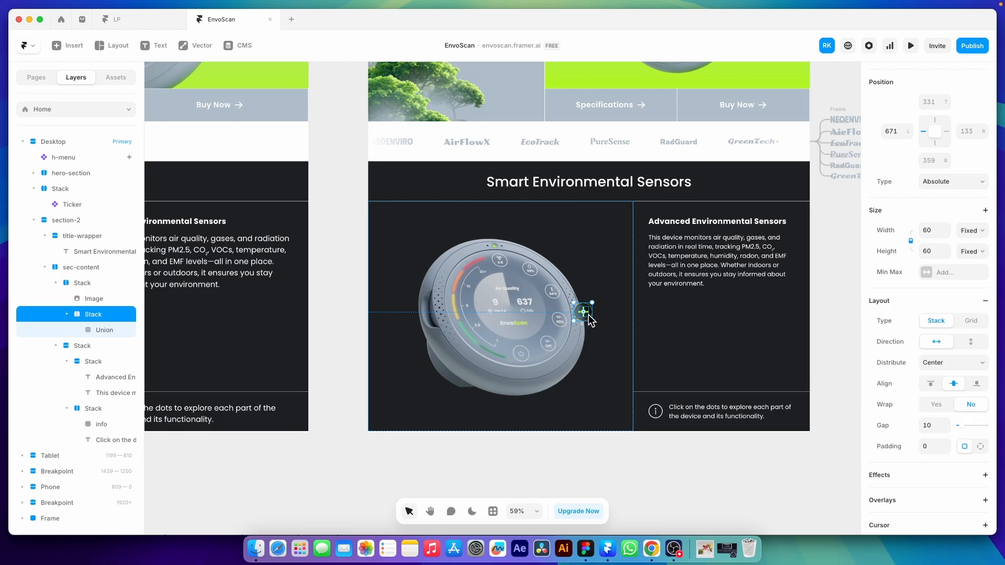
pyautogui.scroll(5, 591, 321)
pyautogui.click(583, 312)
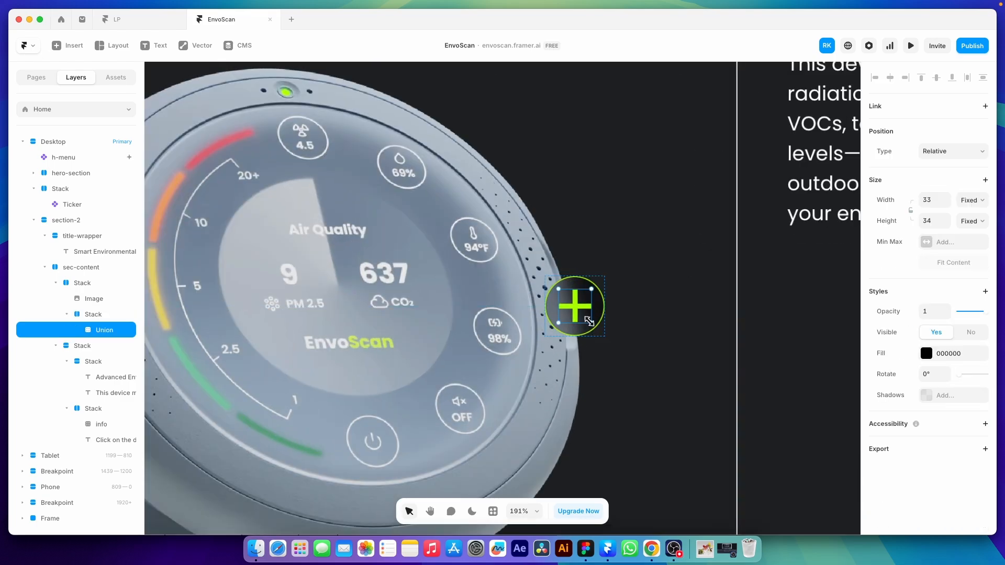
# - Select the circular stack that holds the plus on the device's edge and rename its layer to "pointer"
pyautogui.click(593, 316)
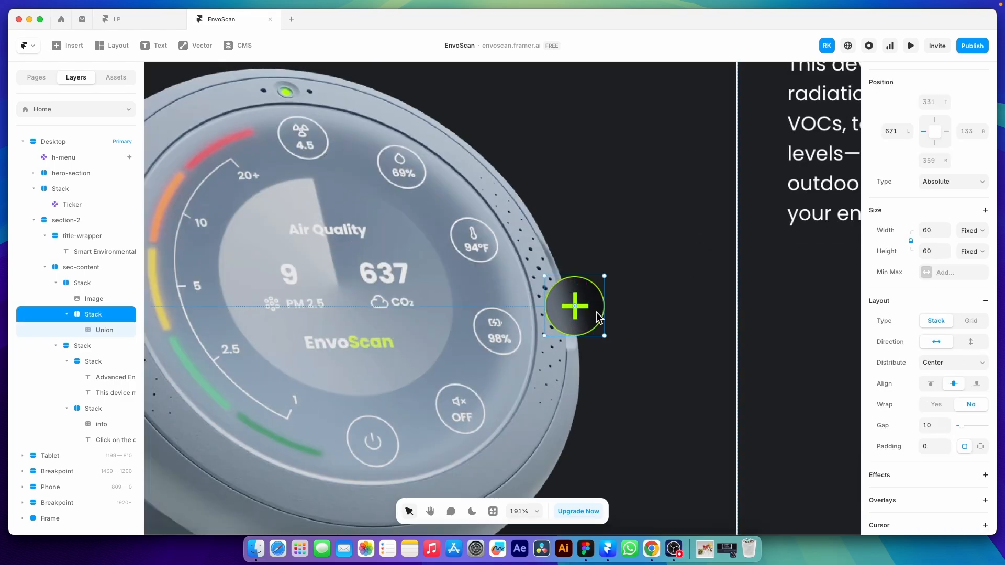
pyautogui.scroll(-2, 621, 306)
pyautogui.scroll(-3, 620, 306)
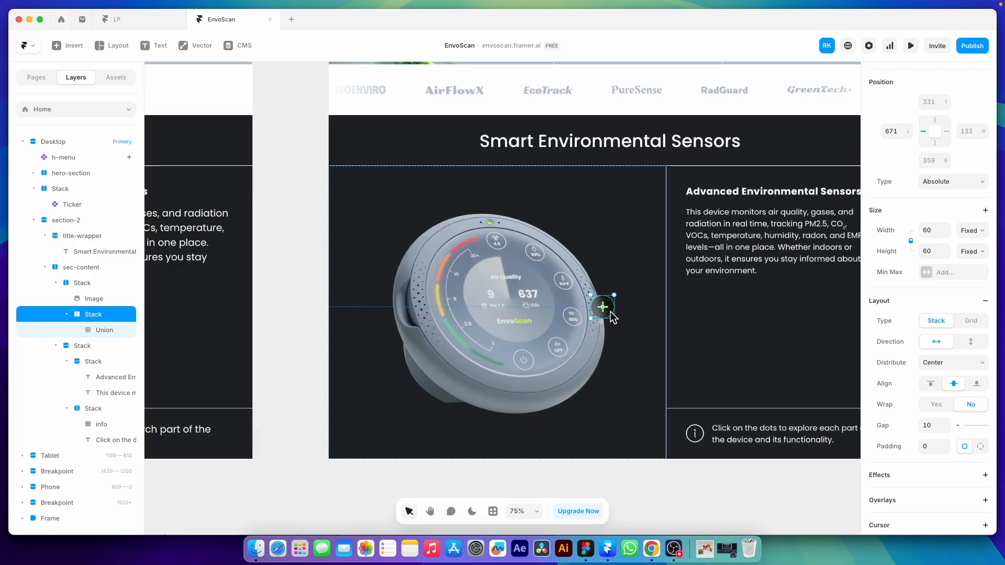
pyautogui.doubleClick(91, 315)
pyautogui.write('pointer')
pyautogui.press('Return')
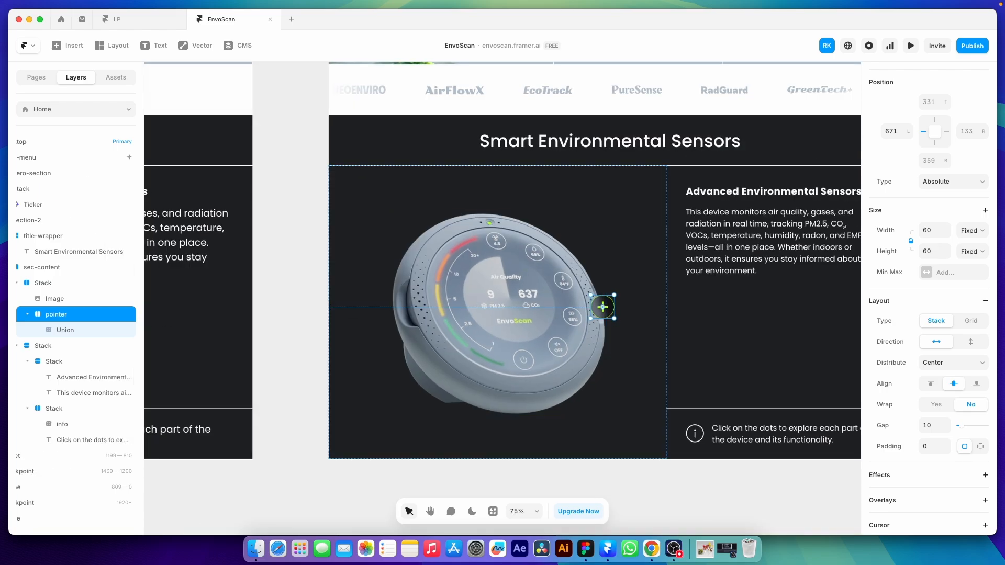
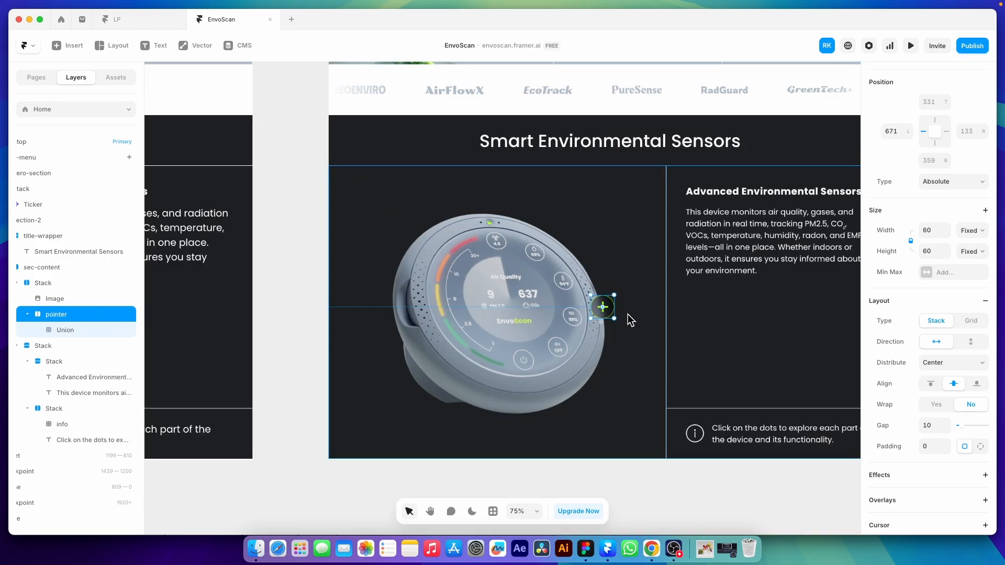
# - Make three copies of the pointer and place them on the device's top edge, its left side and the display's centre
pyautogui.press('super+d')
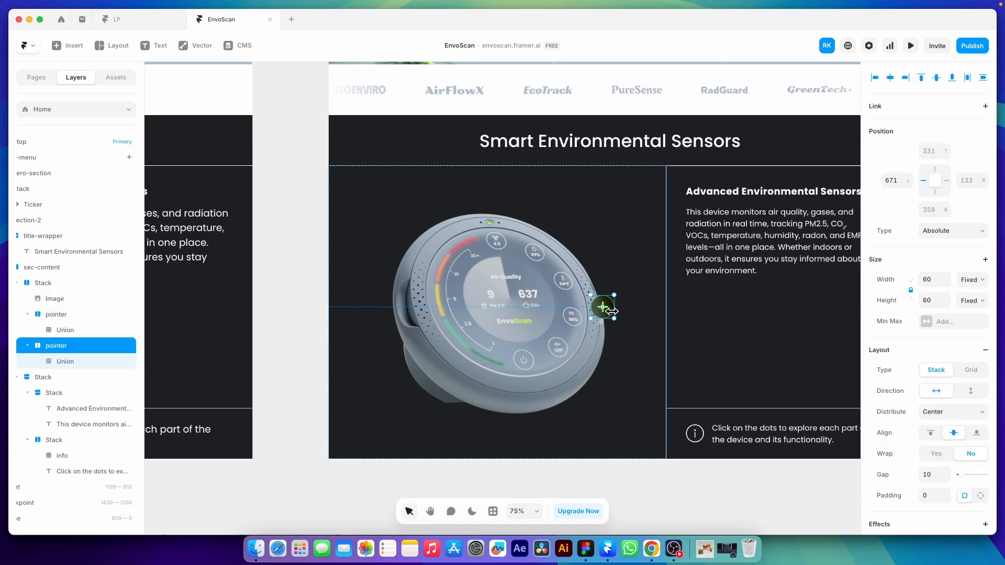
pyautogui.moveTo(609, 313); pyautogui.dragTo(519, 227)
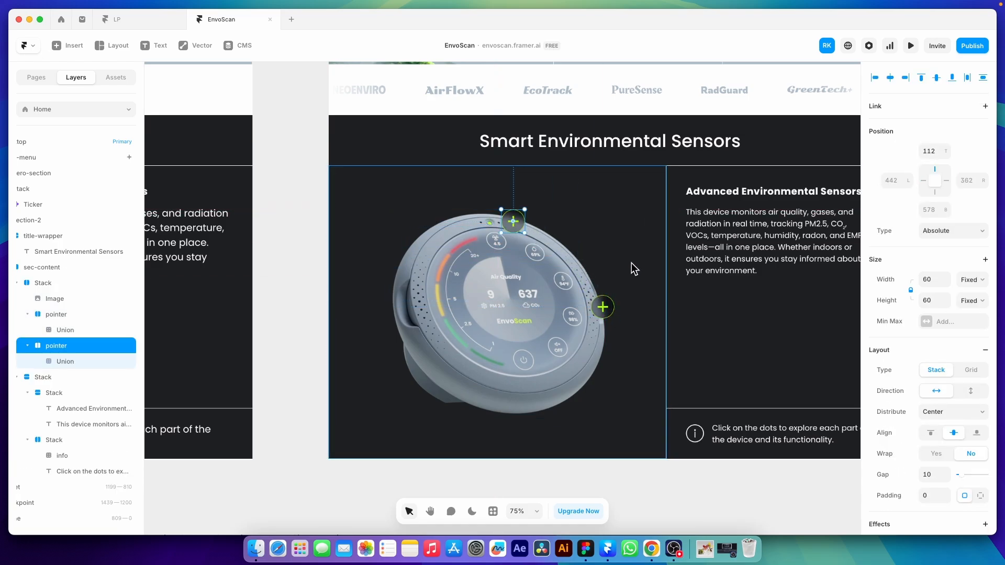
pyautogui.click(632, 263)
pyautogui.press('super+v')
pyautogui.moveTo(608, 312); pyautogui.dragTo(418, 339)
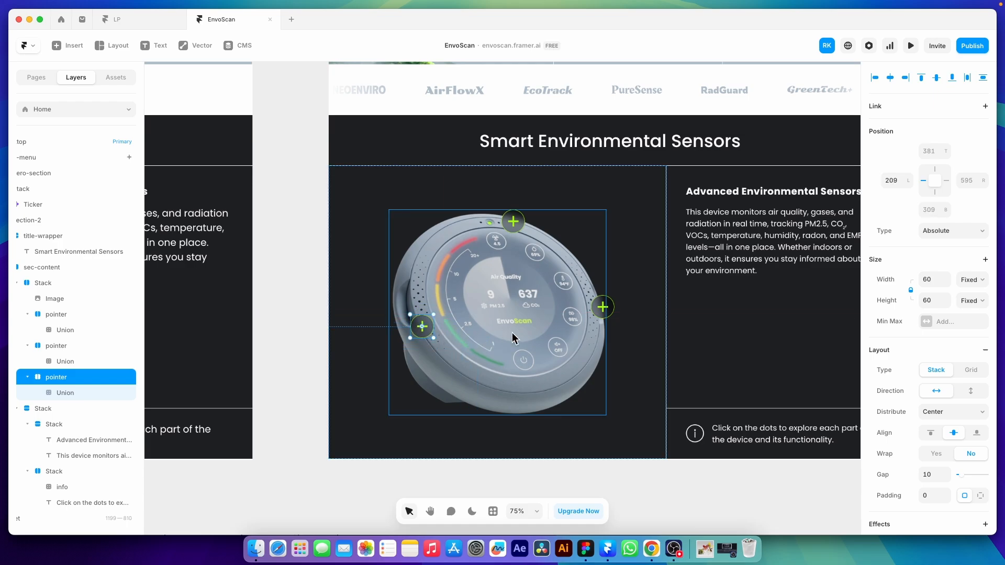
pyautogui.click(638, 332)
pyautogui.press('super+v')
pyautogui.moveTo(610, 310); pyautogui.dragTo(503, 327)
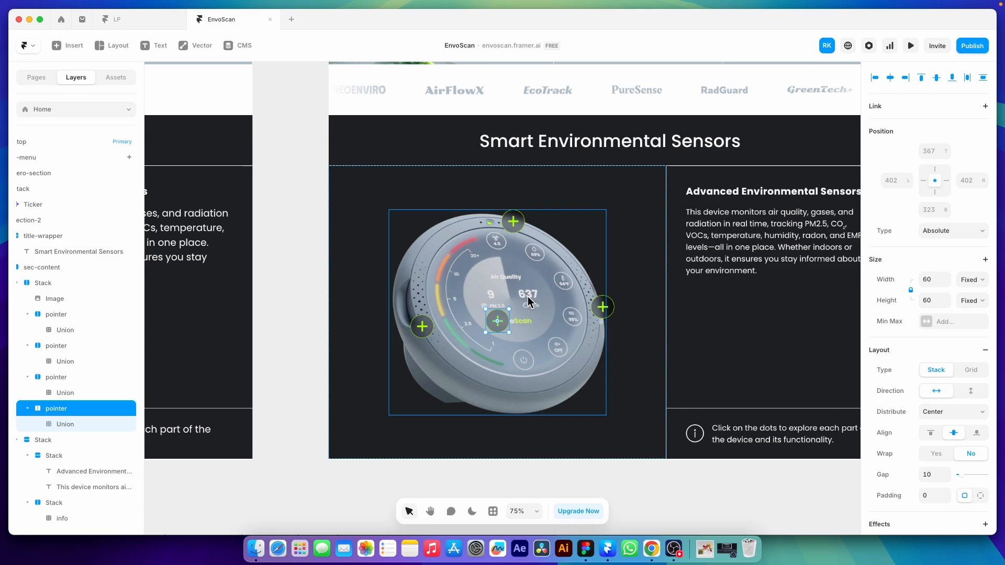
pyautogui.scroll(-5, 517, 309)
pyautogui.scroll(3, 588, 296)
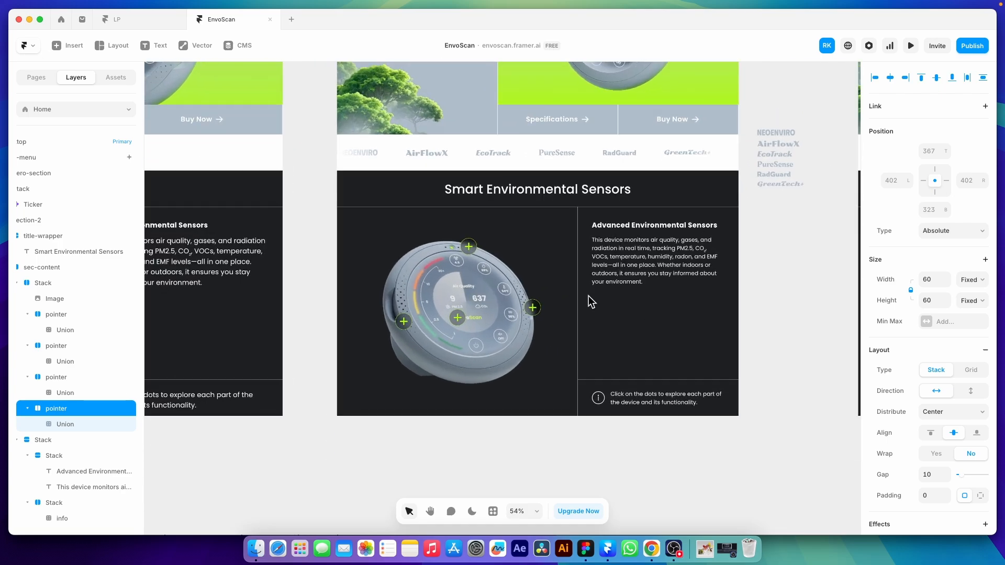
# - Select the sec-content stack in section-2 and turn it into a component named sec-content
pyautogui.click(453, 241)
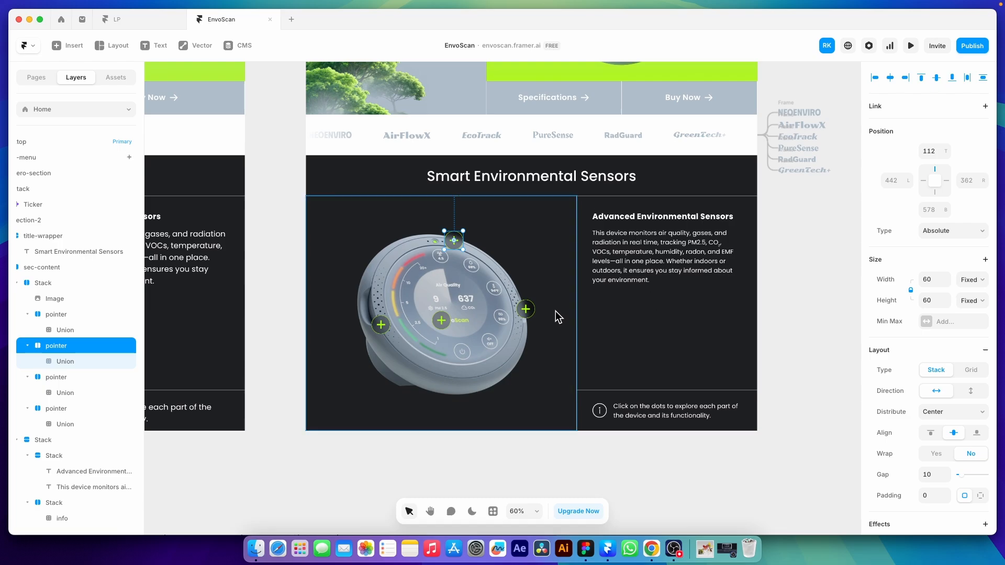
pyautogui.click(525, 309)
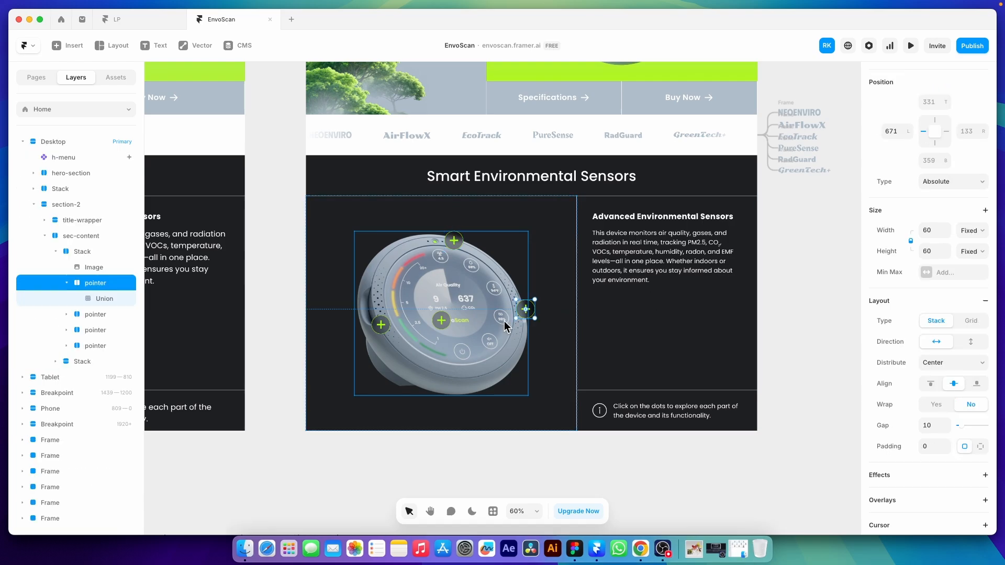
pyautogui.click(349, 212)
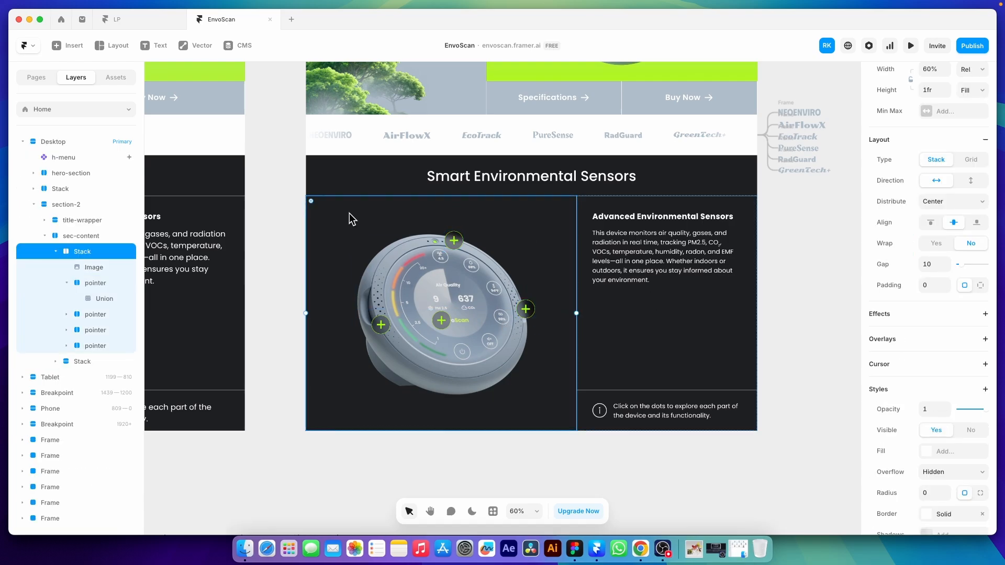
pyautogui.click(76, 235)
pyautogui.rightClick(557, 240)
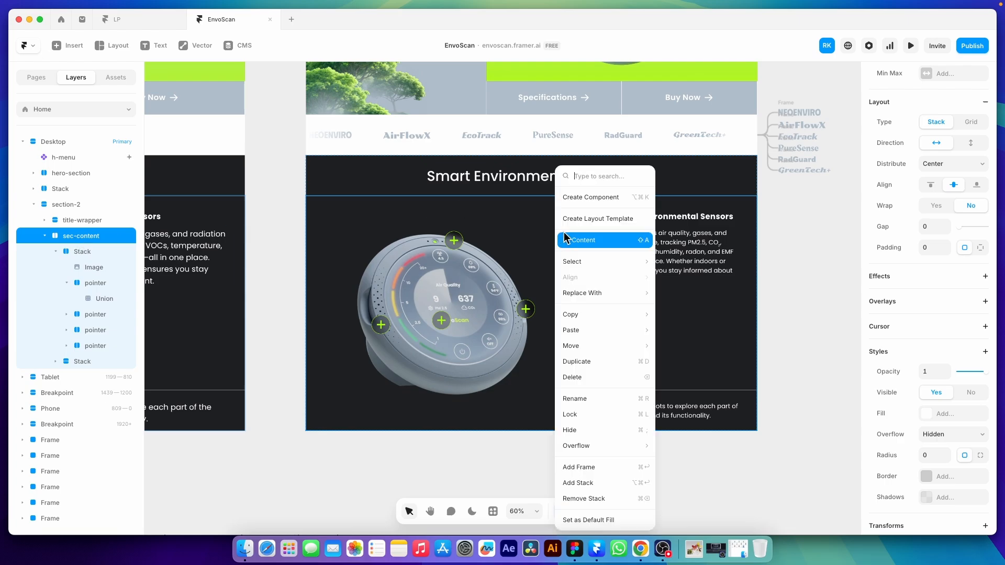
pyautogui.click(589, 200)
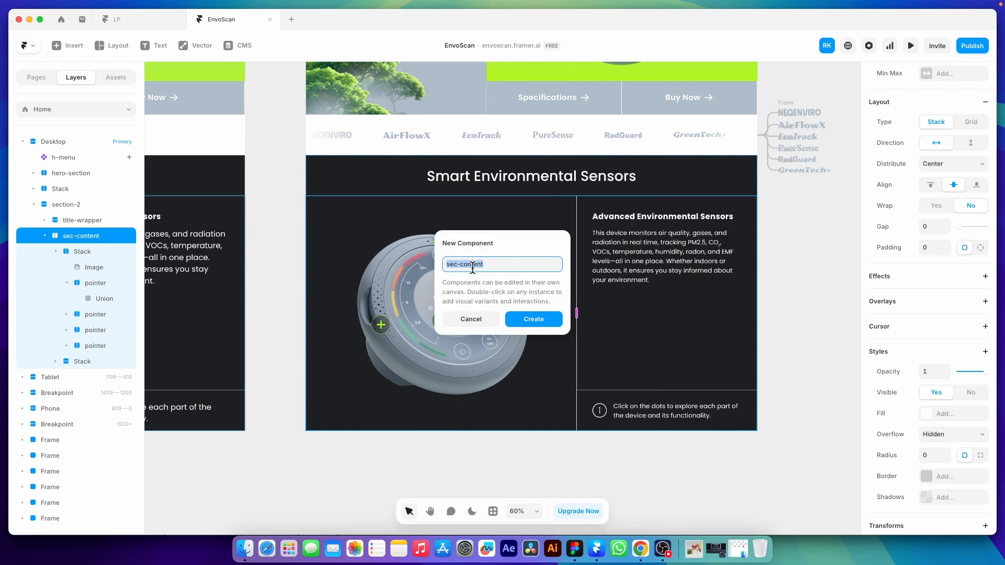
pyautogui.click(543, 319)
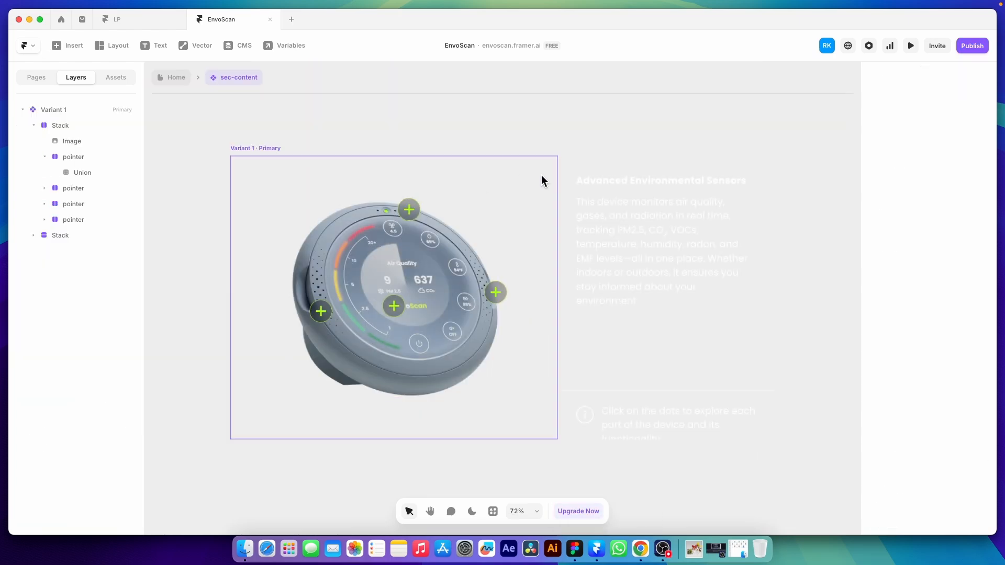
# - Fill the component's primary variant with the back-1 colour style
pyautogui.click(270, 147)
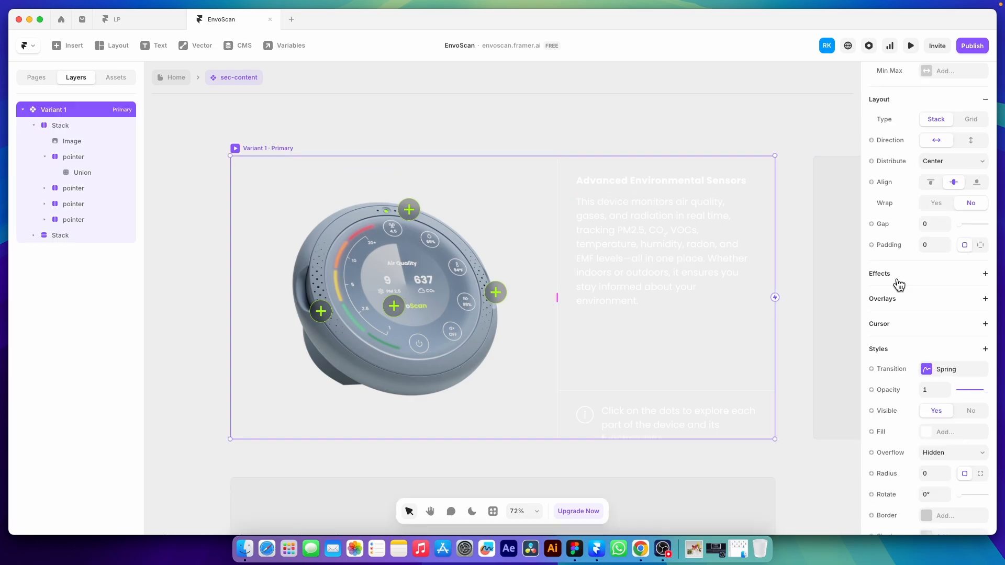
pyautogui.scroll(-3, 931, 322)
pyautogui.click(958, 350)
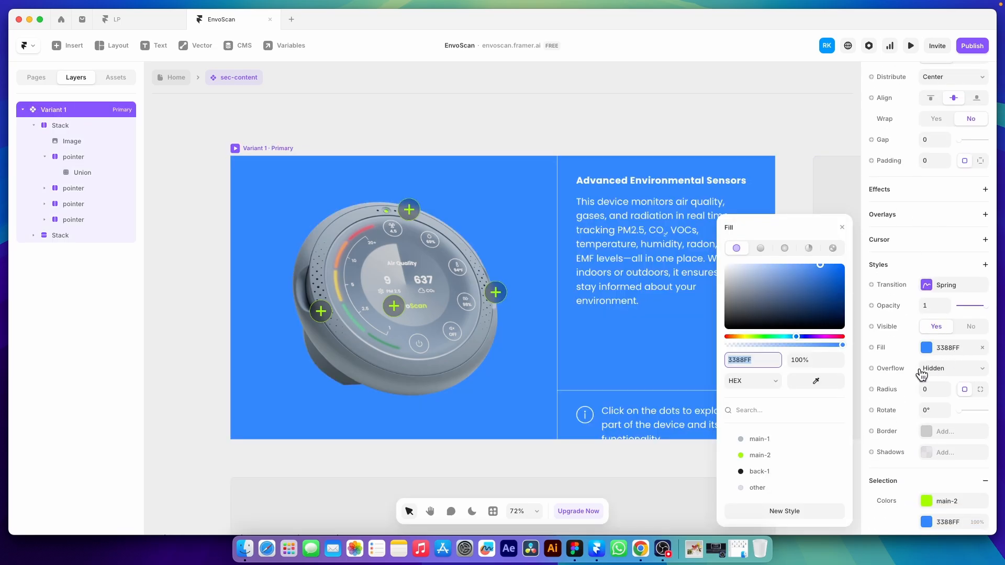
pyautogui.click(756, 473)
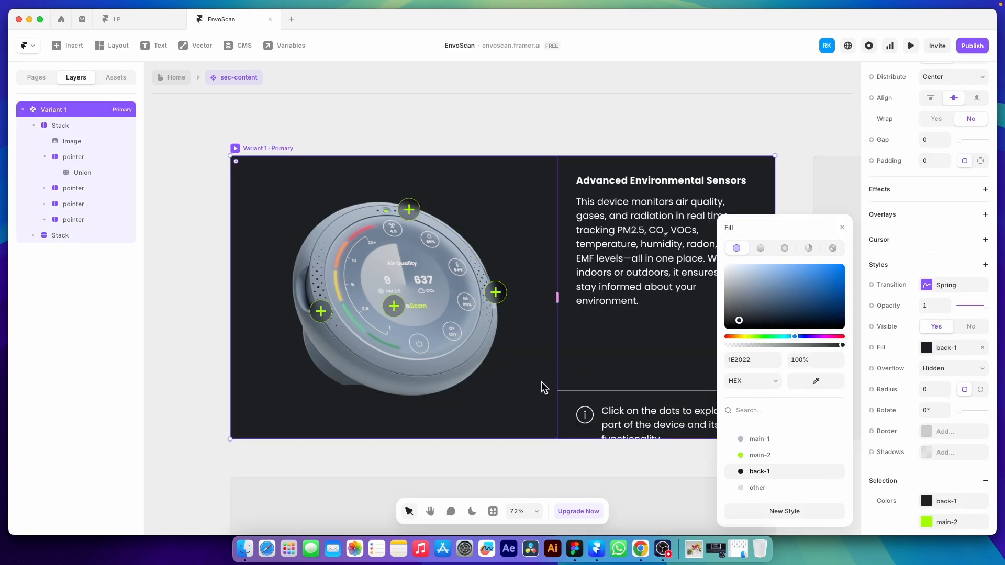
pyautogui.click(198, 284)
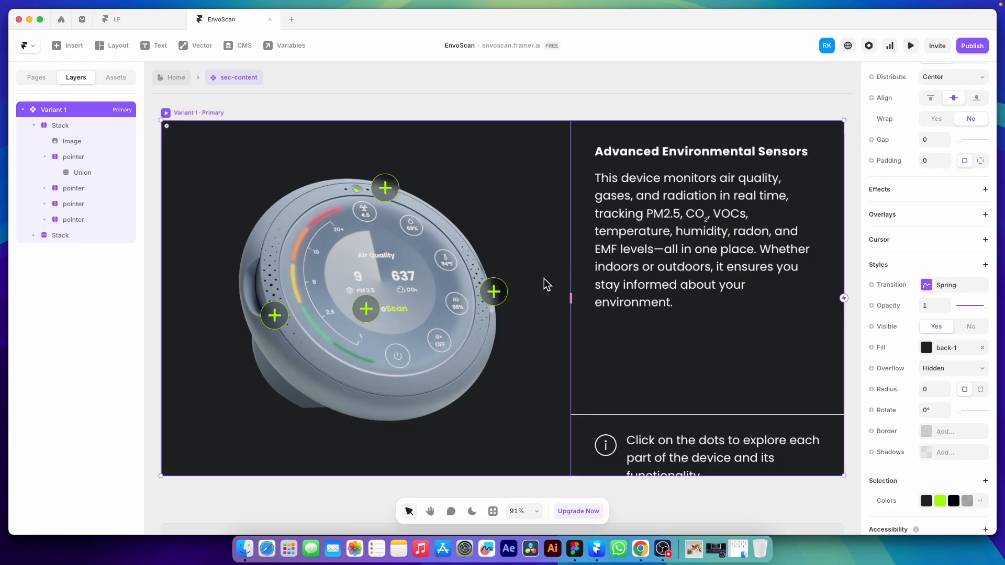
# - Delete the right-edge, centre and left-side pointers from Variant 1, keeping only the one on the device's top edge
pyautogui.click(505, 297)
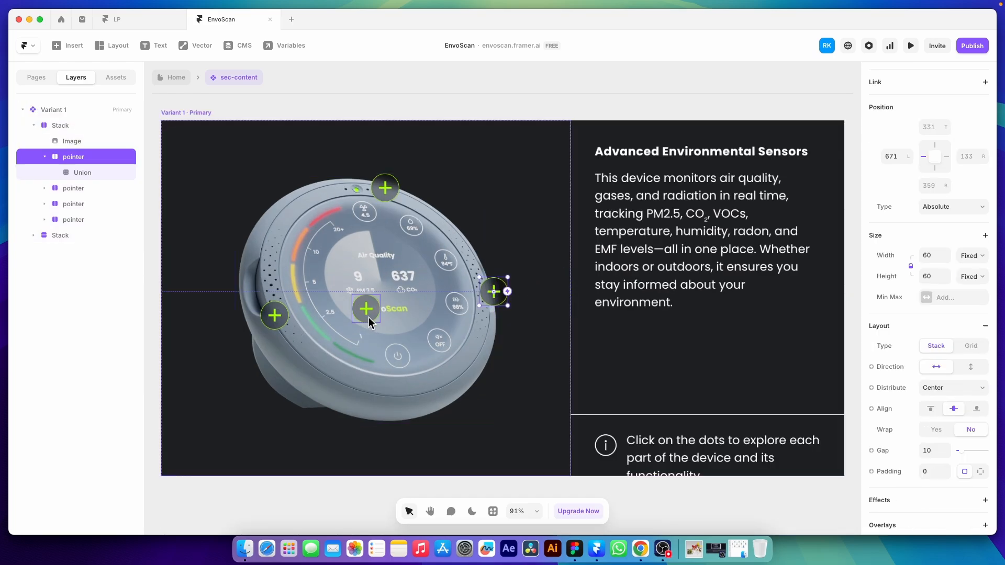
pyautogui.keyDown('shift'); pyautogui.click(366, 314); pyautogui.keyUp('shift')
pyautogui.keyDown('shift'); pyautogui.click(279, 324); pyautogui.keyUp('shift')
pyautogui.press('Delete')
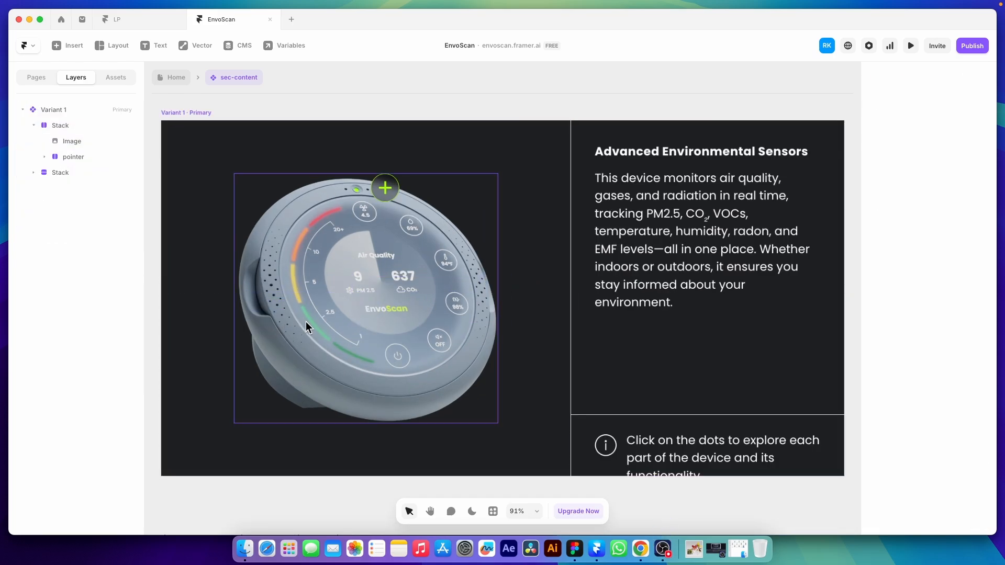
pyautogui.click(513, 289)
pyautogui.scroll(-3, 507, 293)
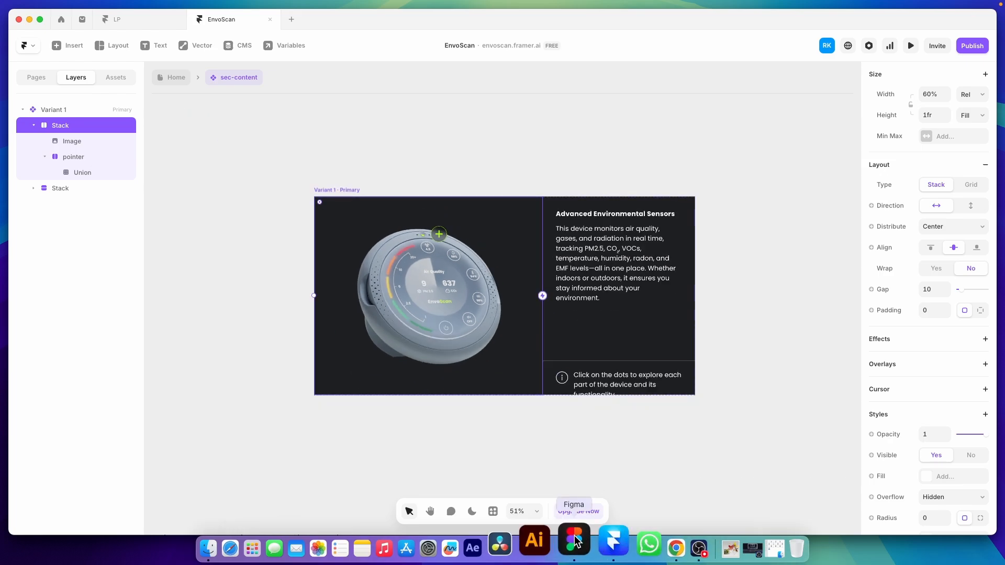
# - Switch to Figma and examine the variants of Group 388 for their titles, descriptions and active plus icons
pyautogui.click(574, 549)
pyautogui.scroll(1, 386, 330)
pyautogui.scroll(-5, 475, 339)
pyautogui.moveTo(698, 315); pyautogui.dragTo(408, 445)
pyautogui.moveTo(612, 293); pyautogui.dragTo(440, 349)
pyautogui.scroll(5, 614, 312)
pyautogui.scroll(5, 614, 311)
pyautogui.scroll(5, 594, 278)
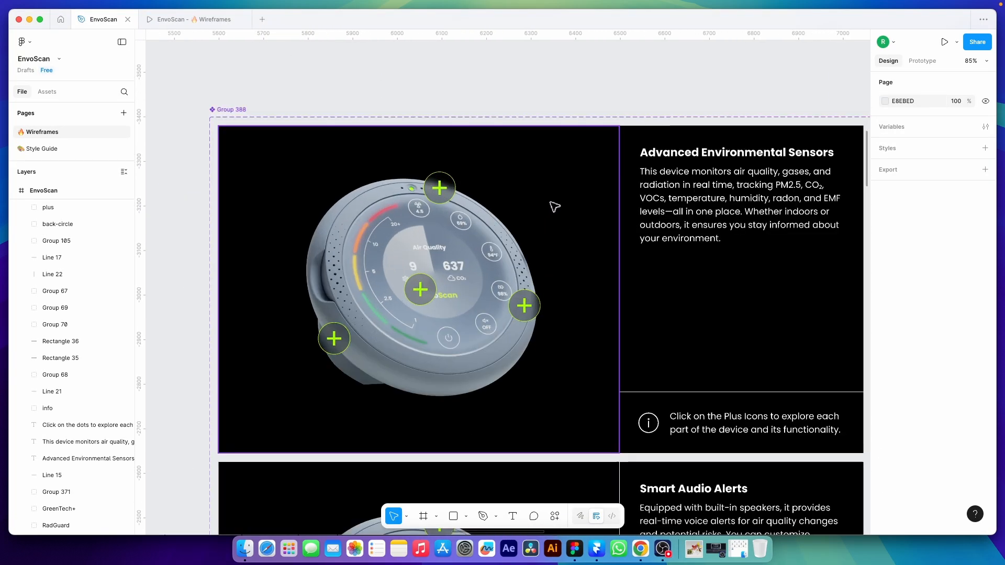
pyautogui.scroll(-10, 554, 206)
pyautogui.scroll(-10, 723, 225)
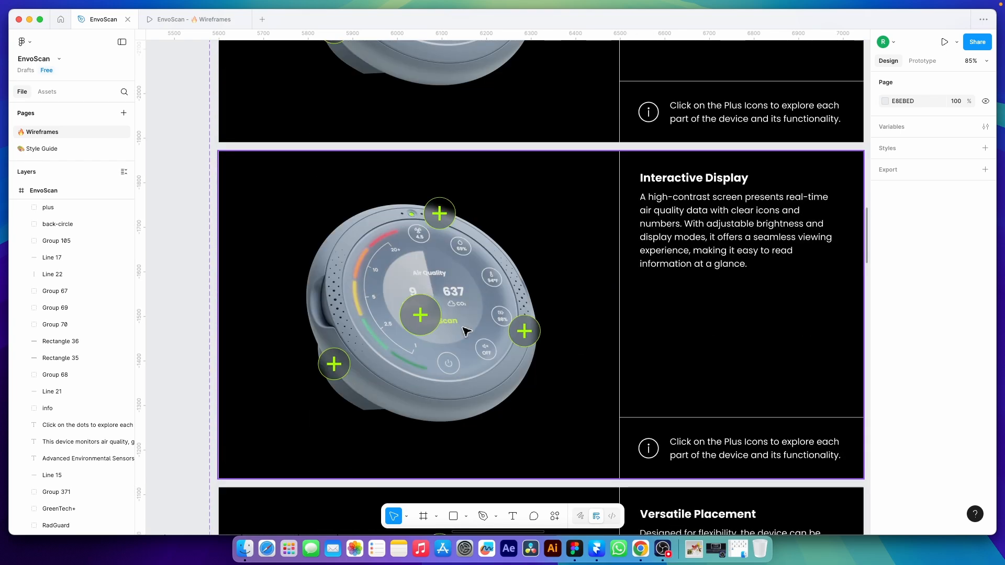
pyautogui.scroll(-5, 628, 298)
pyautogui.scroll(5, 689, 238)
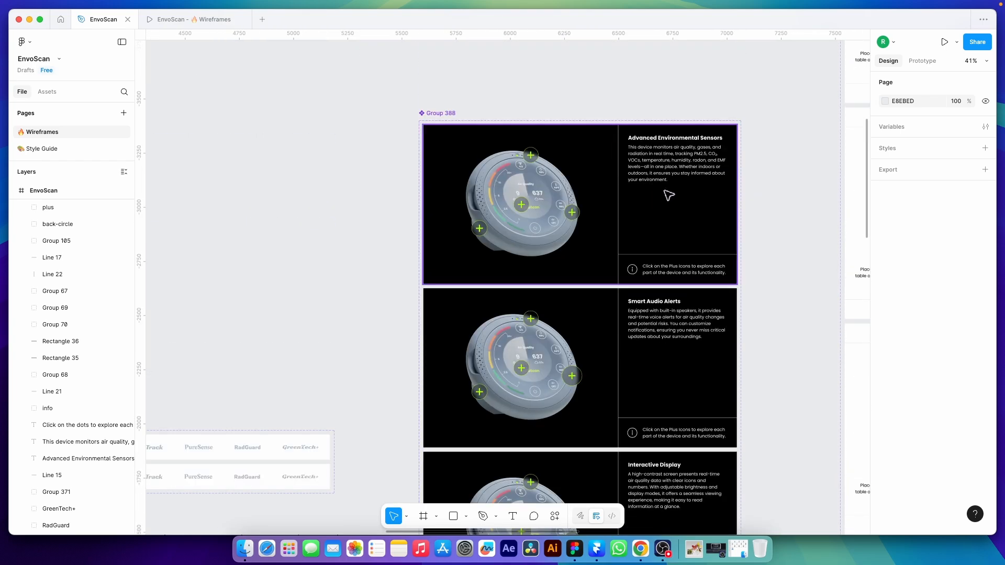
# - Return to Framer and add a second variant to the sec-content component based on Variant 1
pyautogui.click(597, 548)
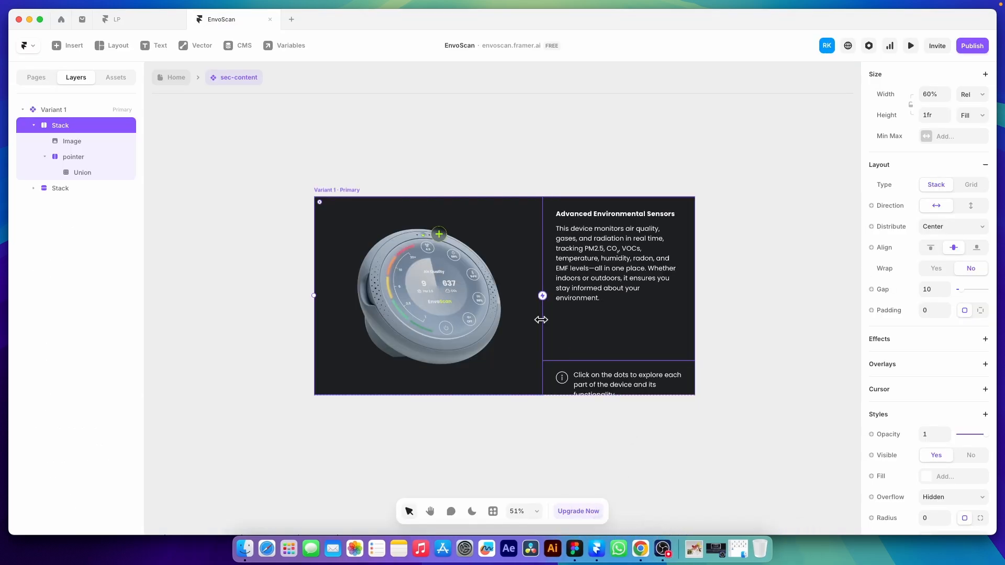
pyautogui.click(343, 194)
pyautogui.scroll(-5, 515, 325)
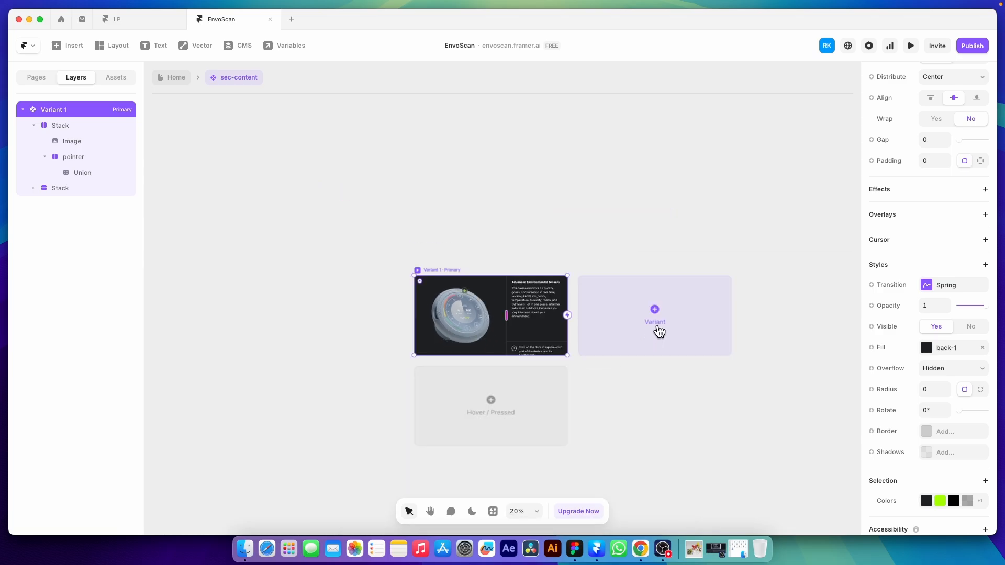
pyautogui.click(657, 327)
pyautogui.scroll(6, 485, 306)
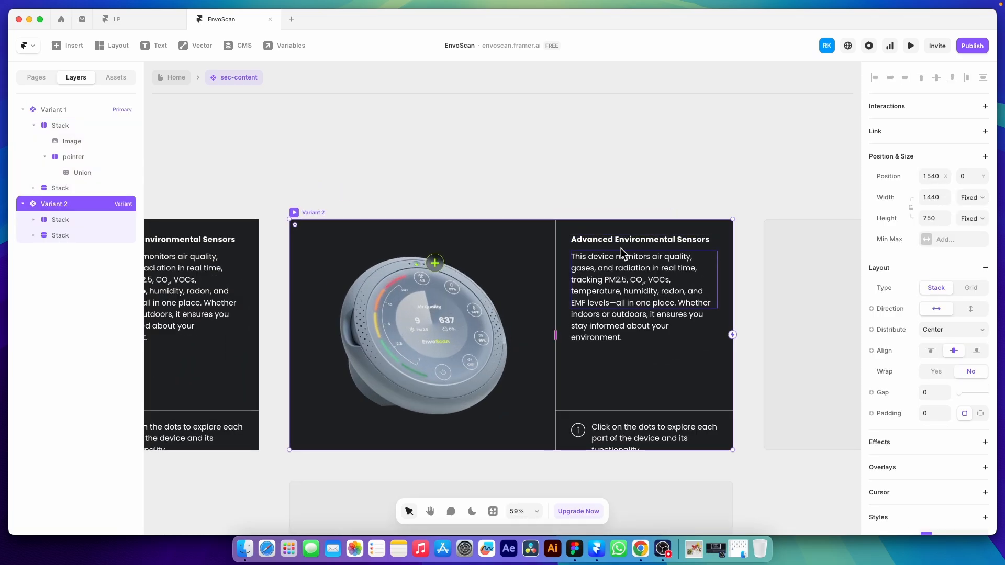
# - Copy the title "Smart Audio Alerts" from the second Figma variant and replace Variant 2's heading in Framer with it
pyautogui.click(574, 547)
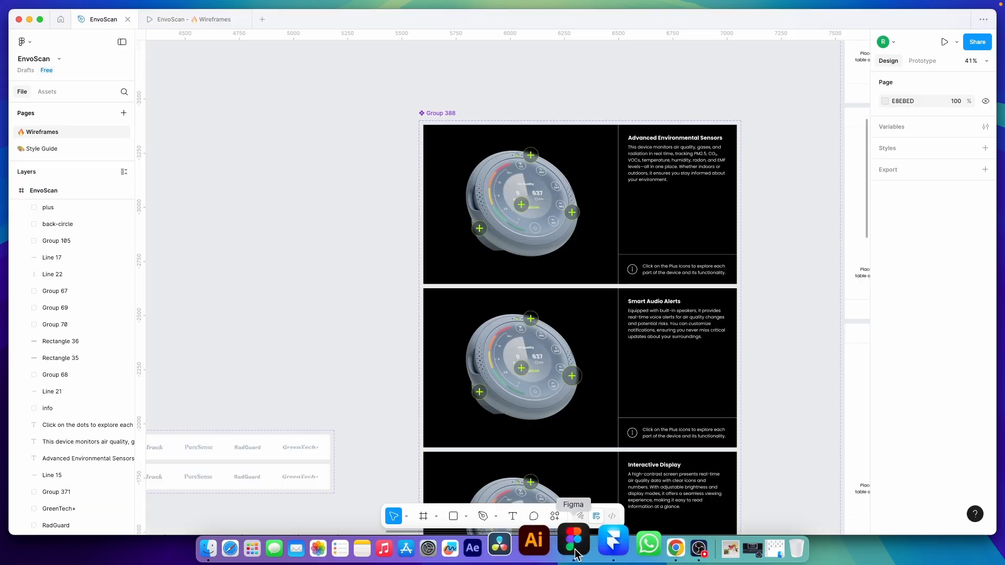
pyautogui.doubleClick(668, 304)
pyautogui.doubleClick(668, 302)
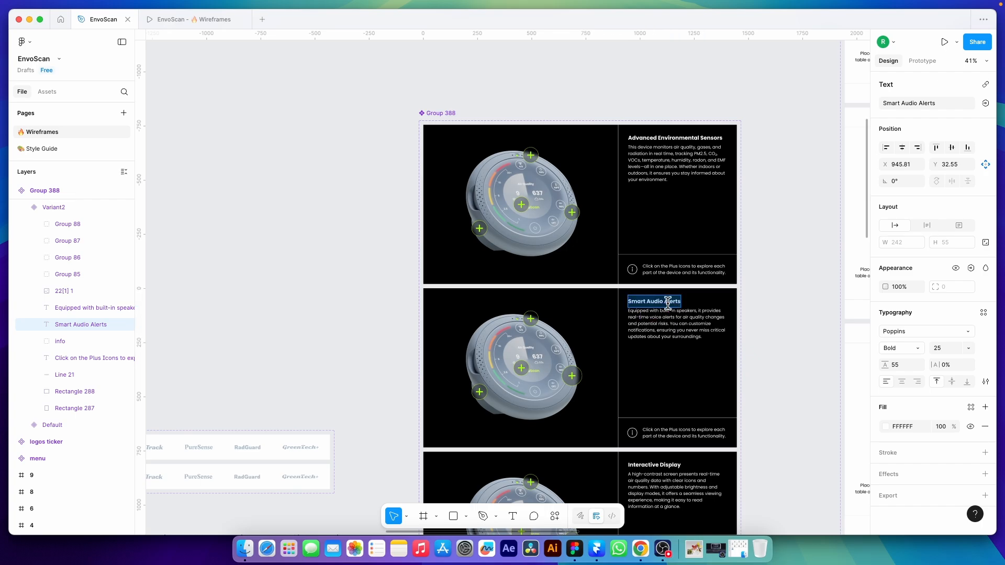
pyautogui.press('super+c')
pyautogui.press('super+Tab')
pyautogui.doubleClick(628, 239)
pyautogui.press('super+v')
# - Replace Variant 2's description with Figma's "Equipped with built-in speakers" paragraph and enlarge its text box to a height of 240
pyautogui.press('super+Tab')
pyautogui.doubleClick(660, 319)
pyautogui.press('super+Tab')
pyautogui.click(642, 290)
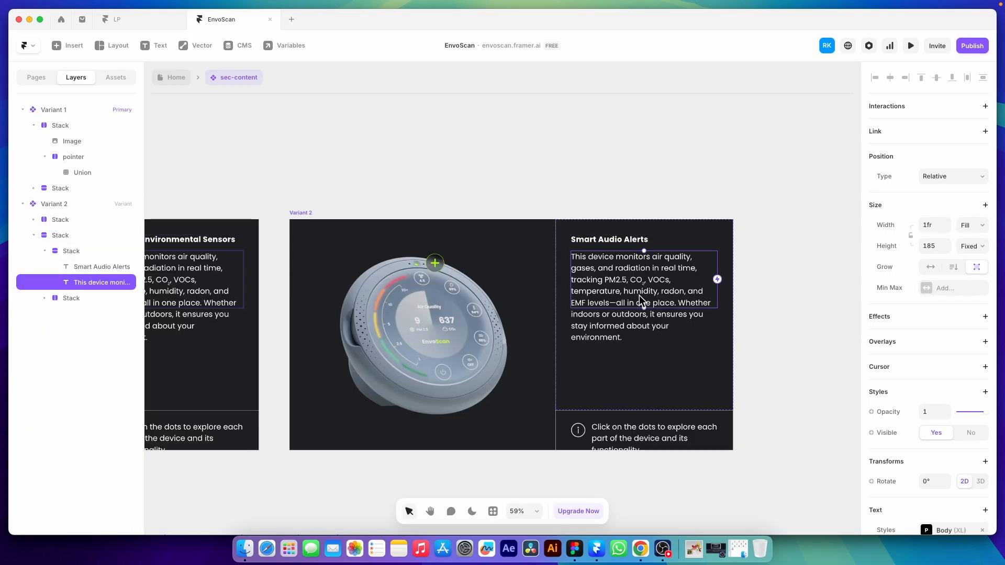
pyautogui.doubleClick(639, 295)
pyautogui.press('super+v')
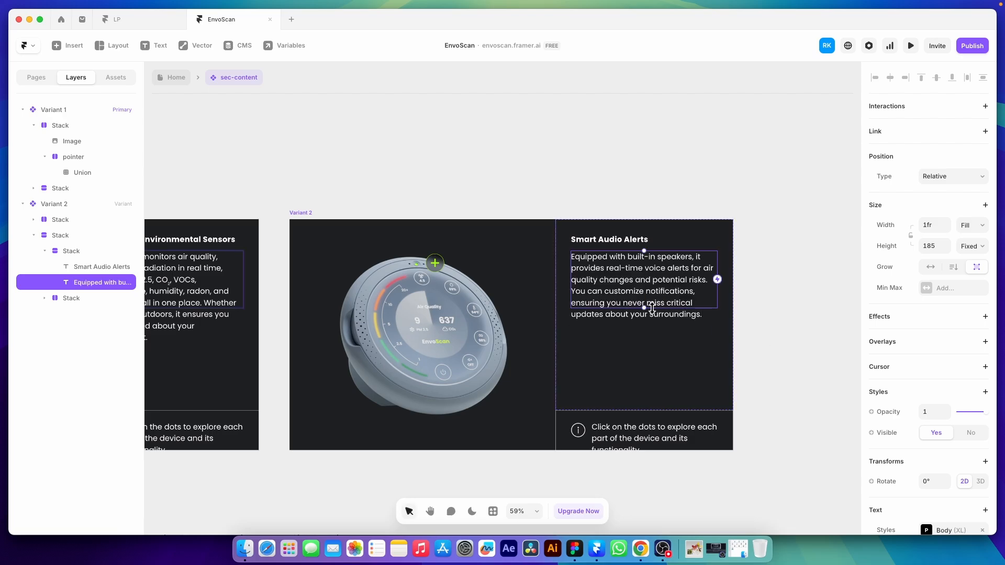
pyautogui.moveTo(652, 308); pyautogui.dragTo(652, 325)
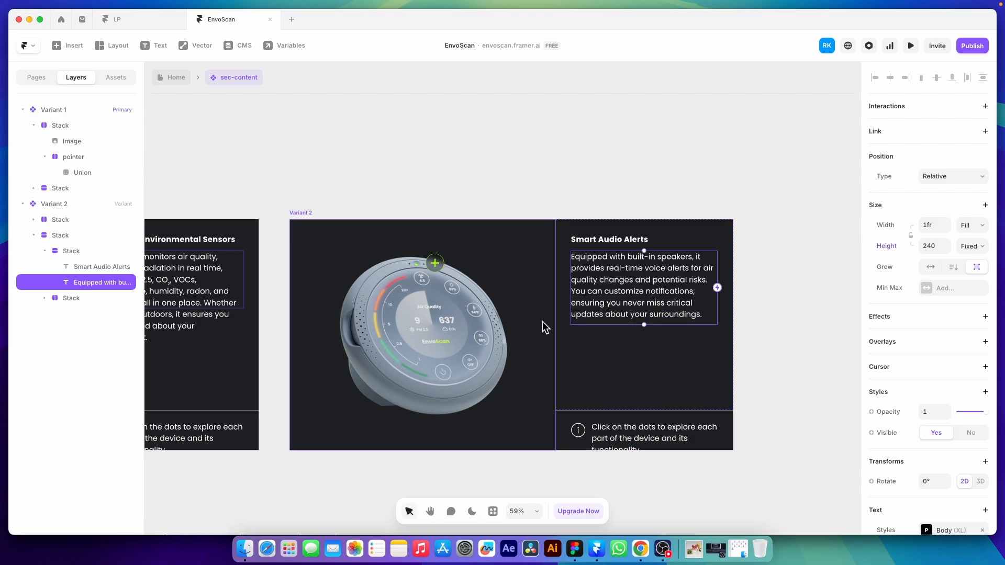
# - Add a third variant to the component, based on Variant 2
pyautogui.scroll(-3, 542, 321)
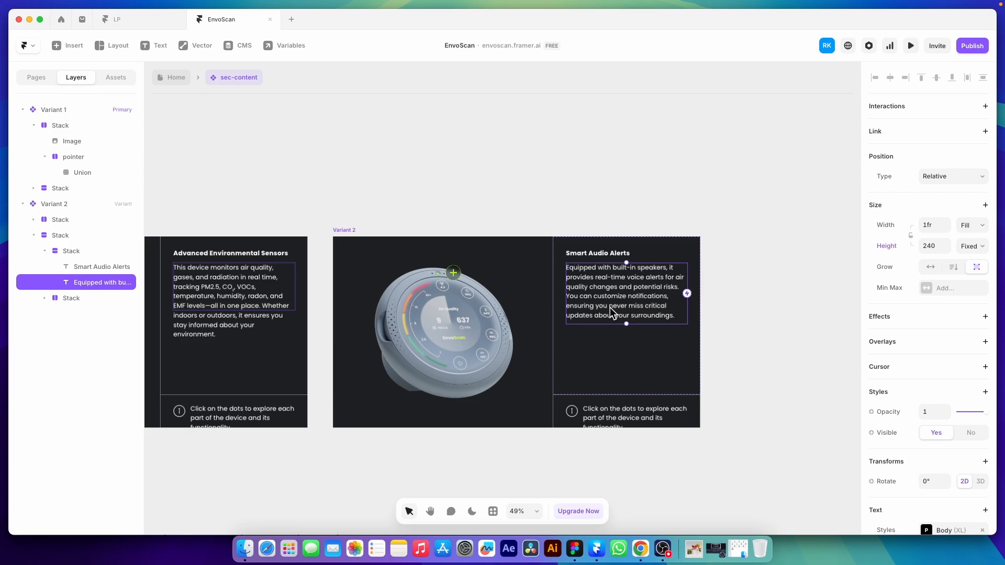
pyautogui.scroll(-3, 611, 307)
pyautogui.click(387, 253)
pyautogui.click(670, 326)
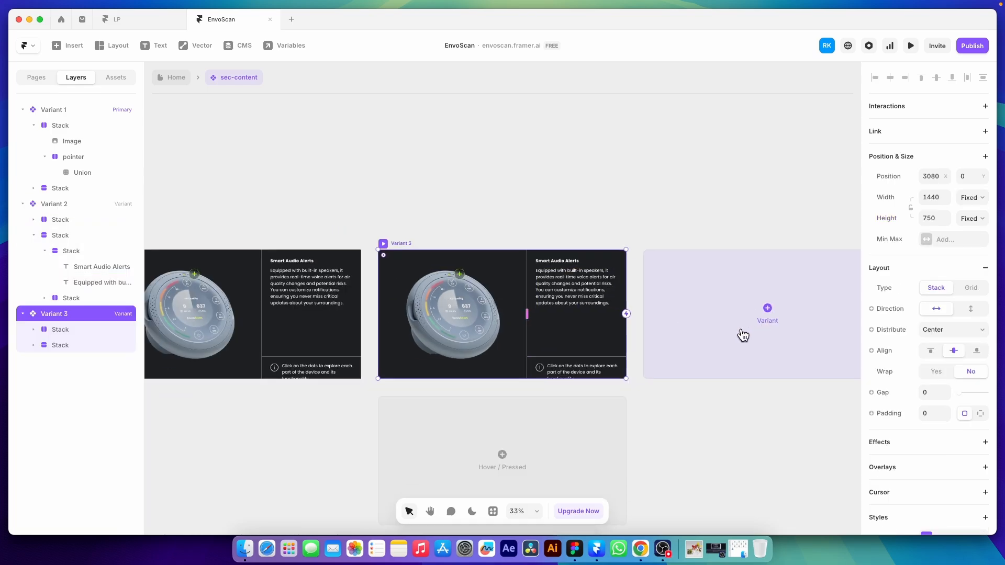
# - Add a fourth variant, then replace Variant 3's heading with the title "Interactive Display" from the third Figma variant
pyautogui.click(740, 331)
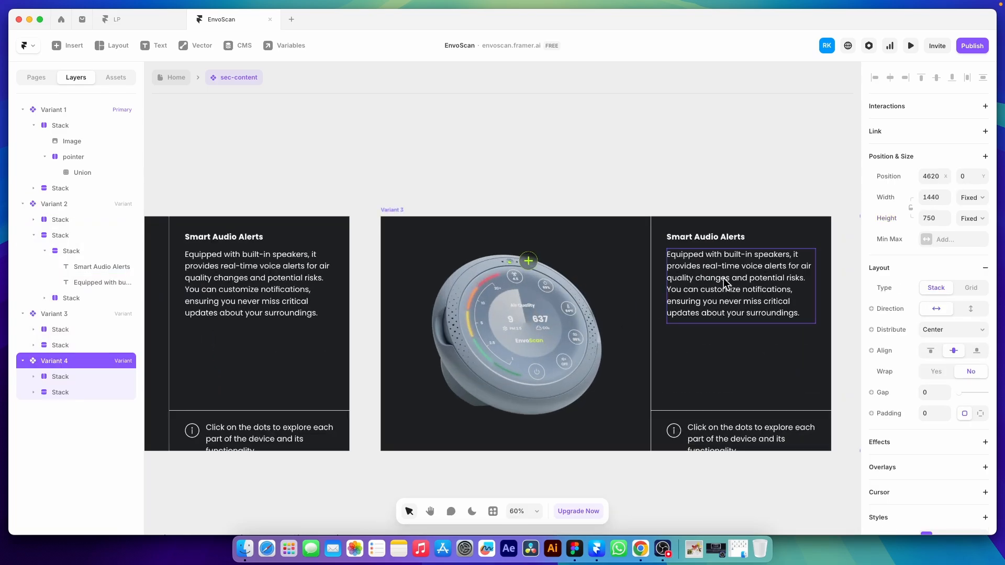
pyautogui.press('super+Tab')
pyautogui.scroll(-3, 677, 337)
pyautogui.doubleClick(663, 315)
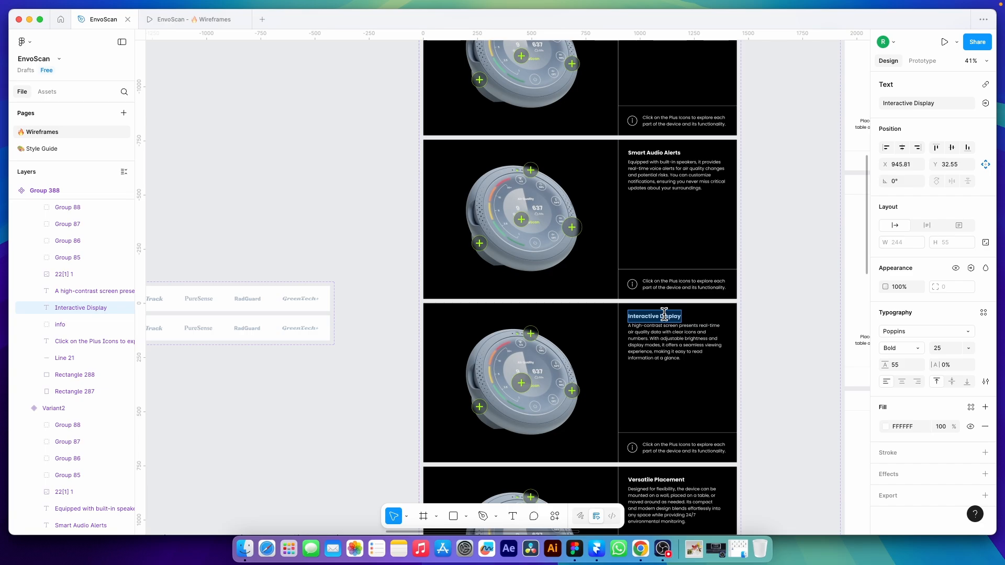
pyautogui.press('super+Tab')
pyautogui.doubleClick(708, 237)
pyautogui.press('super+v')
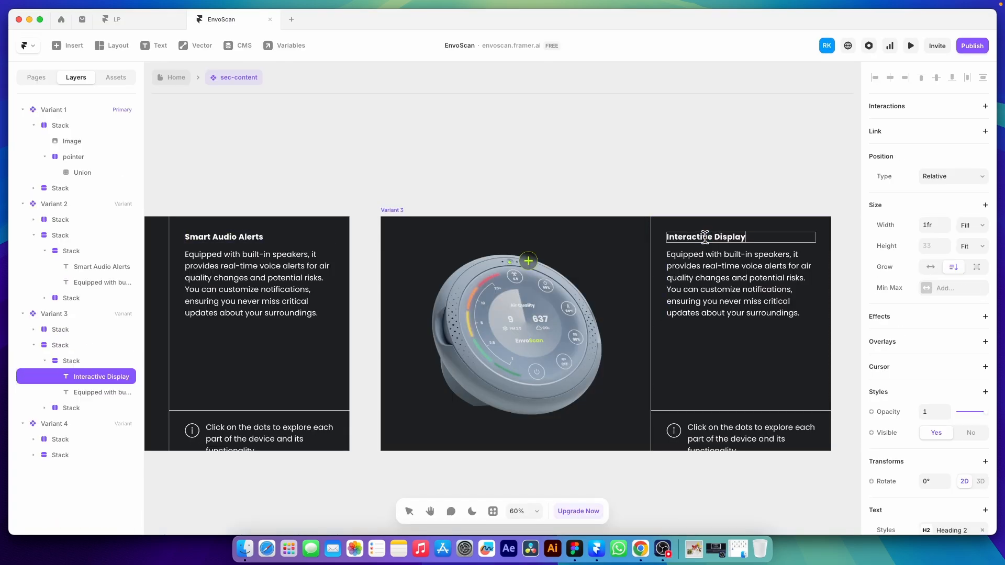
# - Copy Figma's "A high-contrast screen presents real-time air quality data" paragraph and replace Variant 3's description in Framer with it
pyautogui.press('super+Tab')
pyautogui.tripleClick(663, 340)
pyautogui.press('super+c')
pyautogui.press('super+Tab')
pyautogui.click(720, 307)
pyautogui.doubleClick(722, 303)
pyautogui.press('super+v')
# - Copy the title "Versatile Placement" from the last Figma variant and replace Variant 4's heading in Framer with it
pyautogui.press('super+Tab')
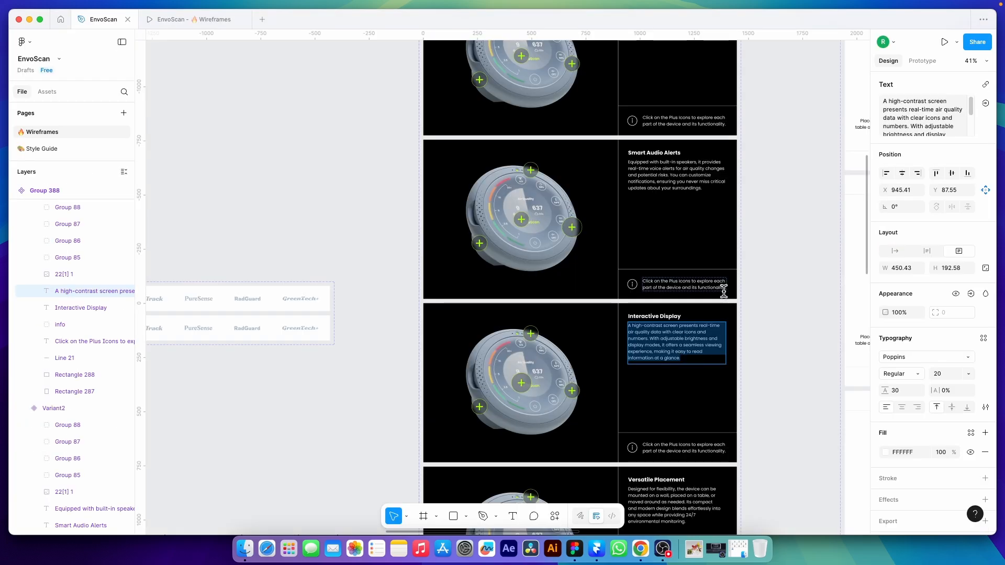
pyautogui.scroll(-5, 722, 287)
pyautogui.doubleClick(668, 332)
pyautogui.press('super+c')
pyautogui.press('super+Tab')
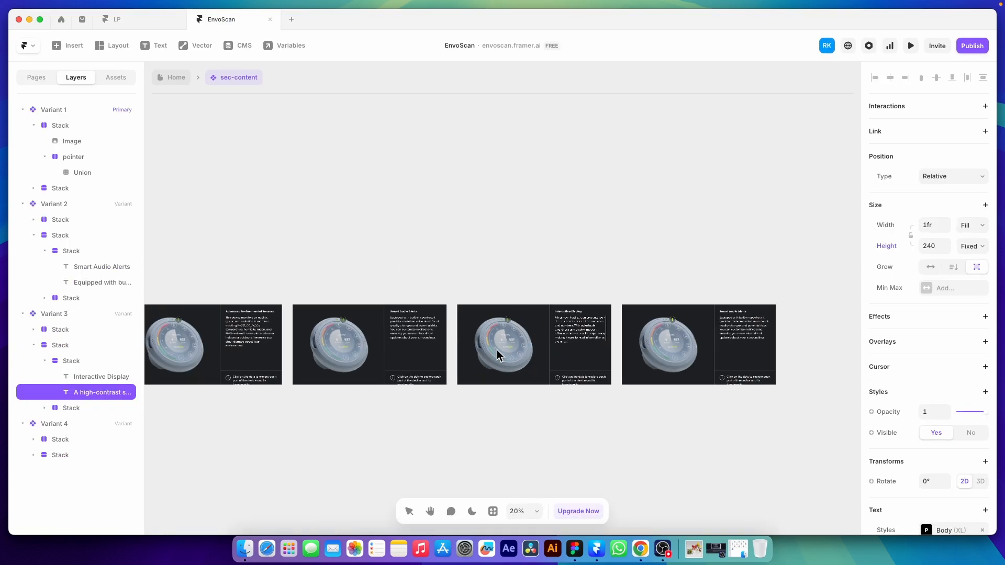
pyautogui.scroll(3, 497, 350)
pyautogui.click(720, 293)
pyautogui.doubleClick(727, 292)
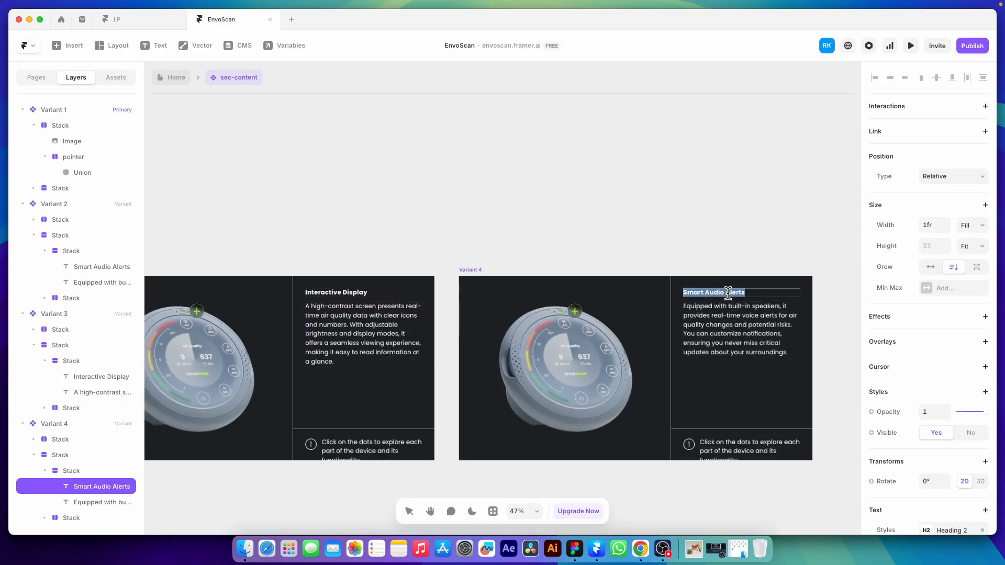
pyautogui.press('super+v')
# - Replace Variant 4's description in Framer with Figma's "Designed for flexibility" paragraph
pyautogui.press('super+Tab')
pyautogui.doubleClick(658, 365)
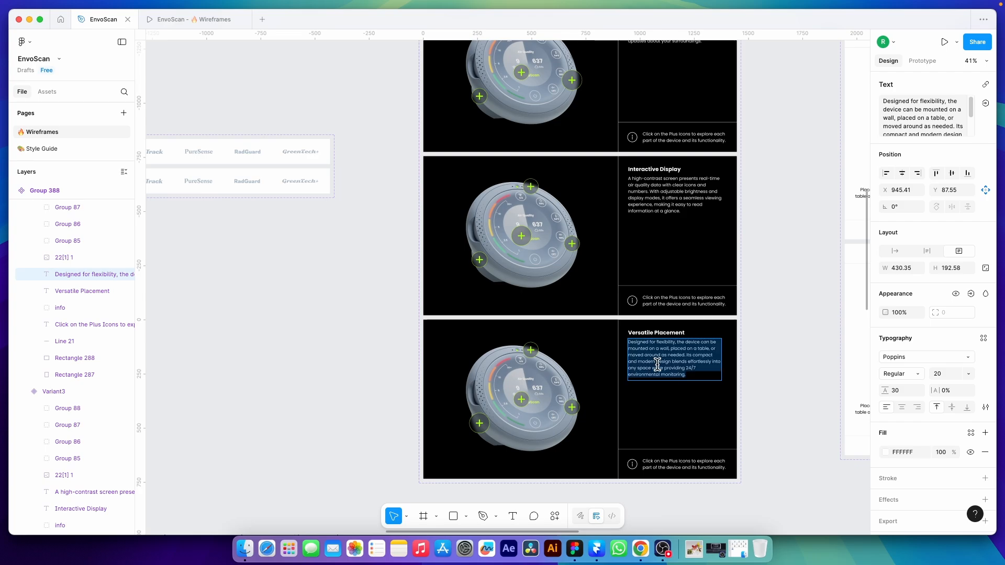
pyautogui.press('super+c')
pyautogui.press('super+Tab')
pyautogui.doubleClick(744, 341)
pyautogui.press('super+v')
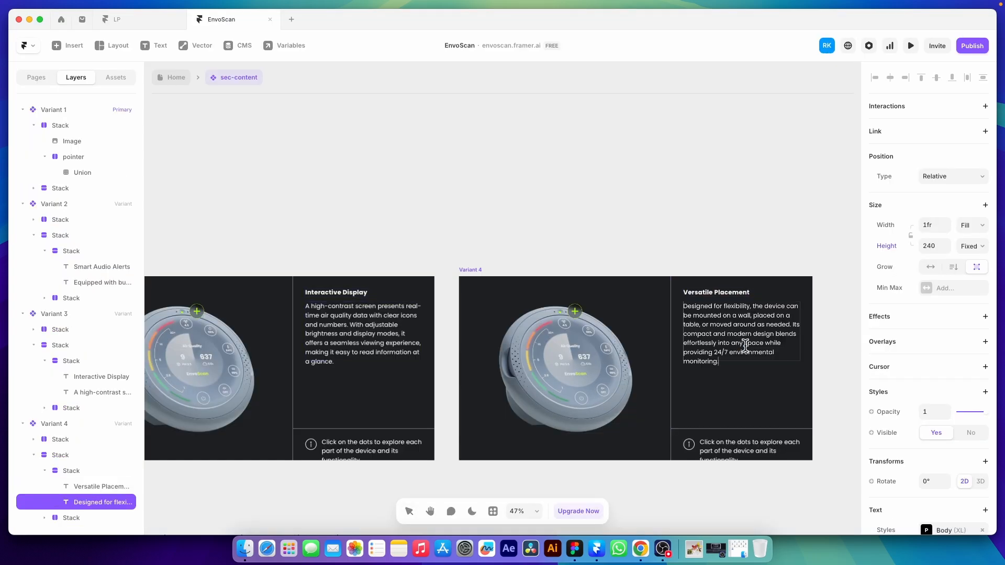
pyautogui.doubleClick(827, 388)
# - Nest the pointer layer of Variant 1 inside the device image layer
pyautogui.doubleClick(648, 342)
pyautogui.scroll(-5, 588, 350)
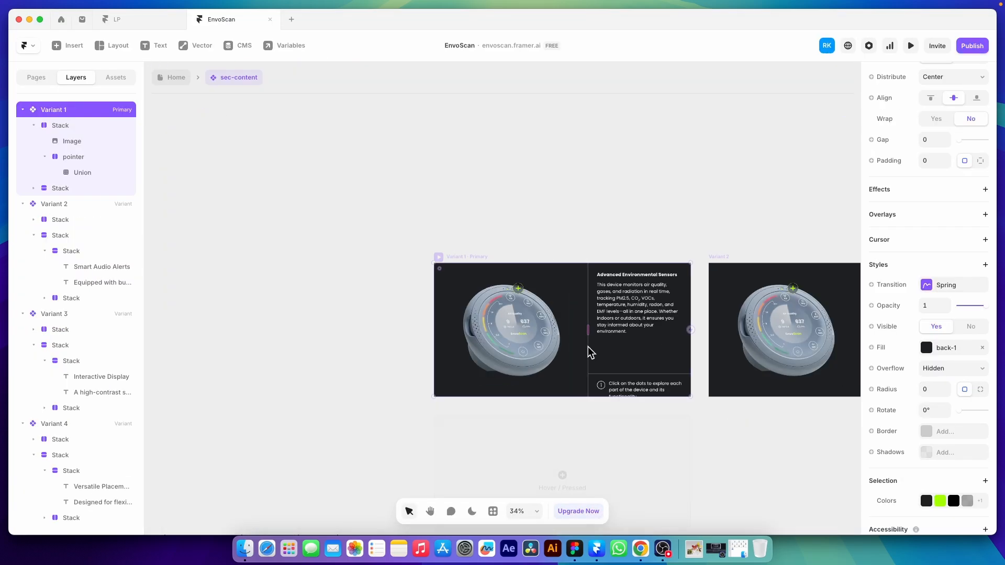
pyautogui.moveTo(716, 337); pyautogui.dragTo(889, 345)
pyautogui.scroll(4, 370, 320)
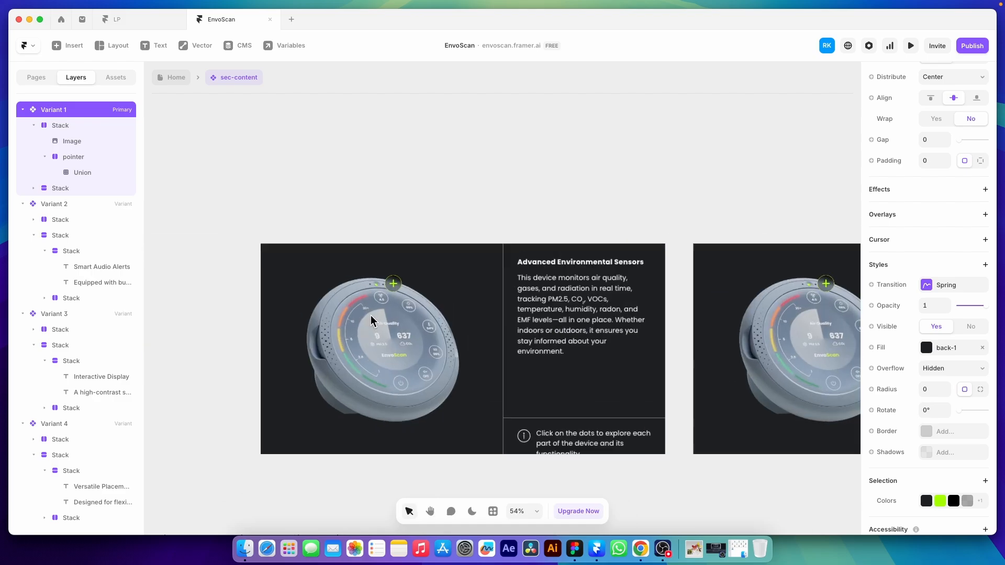
pyautogui.scroll(6, 370, 320)
pyautogui.click(438, 246)
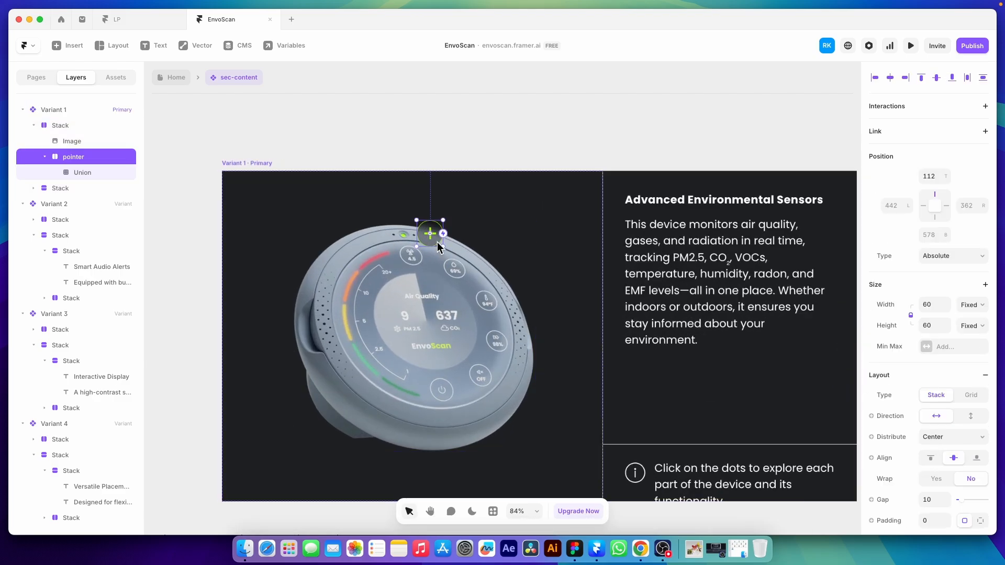
pyautogui.moveTo(68, 151); pyautogui.dragTo(92, 152)
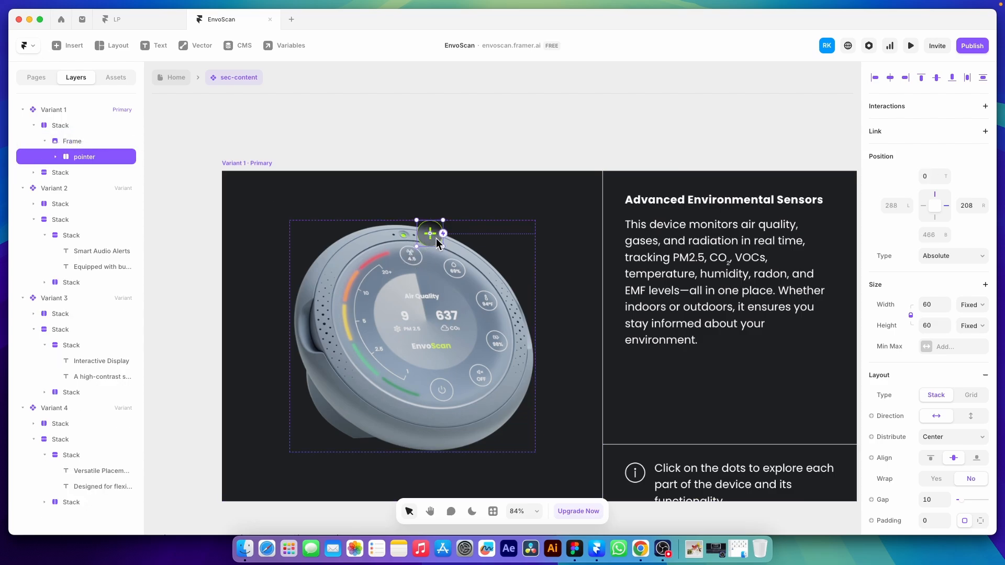
# - Paste three copies of the pointer in Variant 1, place them on the device's right edge, display centre and left edge, and compare with Figma
pyautogui.click(467, 280)
pyautogui.press('super+v')
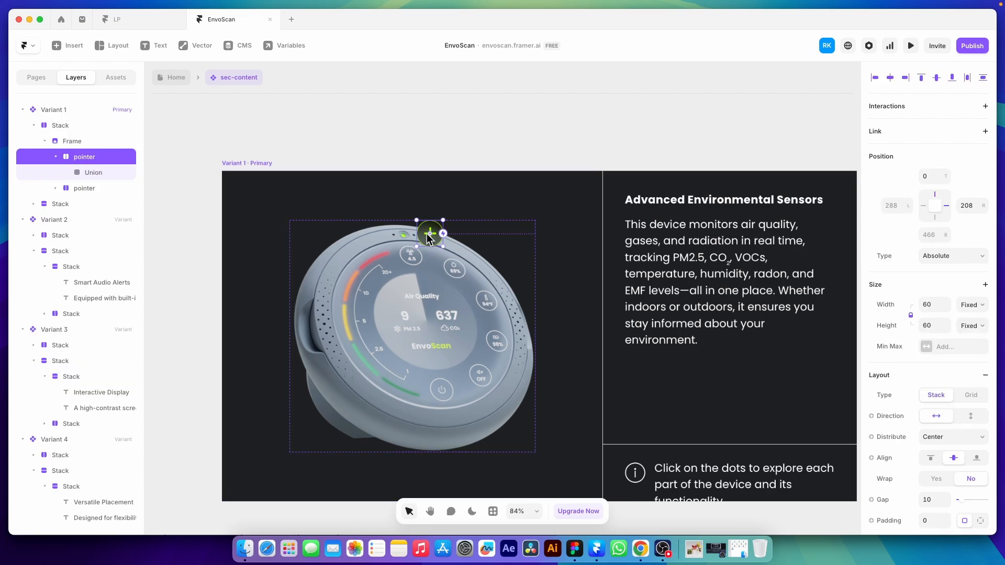
pyautogui.moveTo(435, 240); pyautogui.dragTo(526, 356)
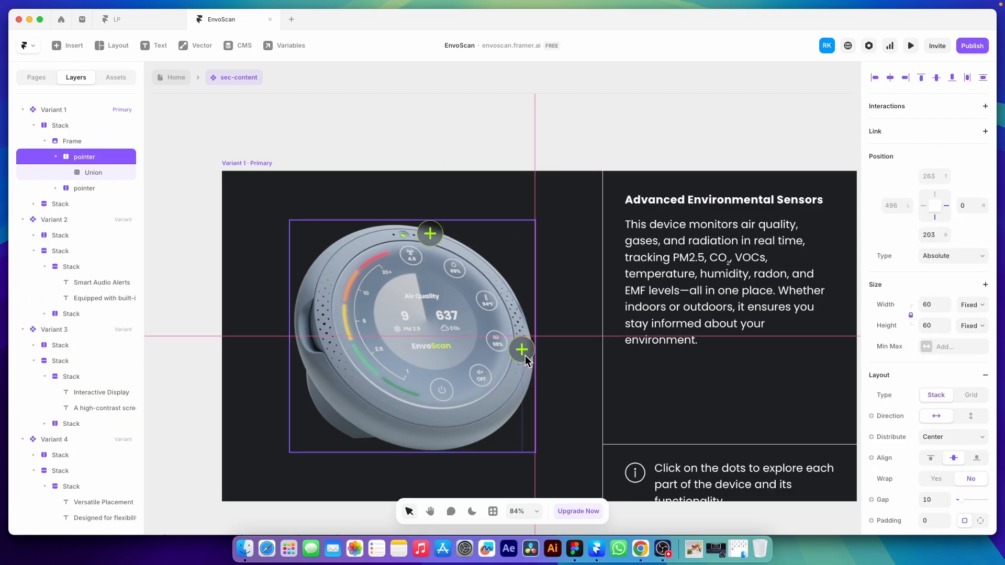
pyautogui.press('super+v')
pyautogui.moveTo(430, 233); pyautogui.dragTo(417, 344)
pyautogui.press('super+v')
pyautogui.moveTo(432, 241); pyautogui.dragTo(329, 367)
pyautogui.click(574, 547)
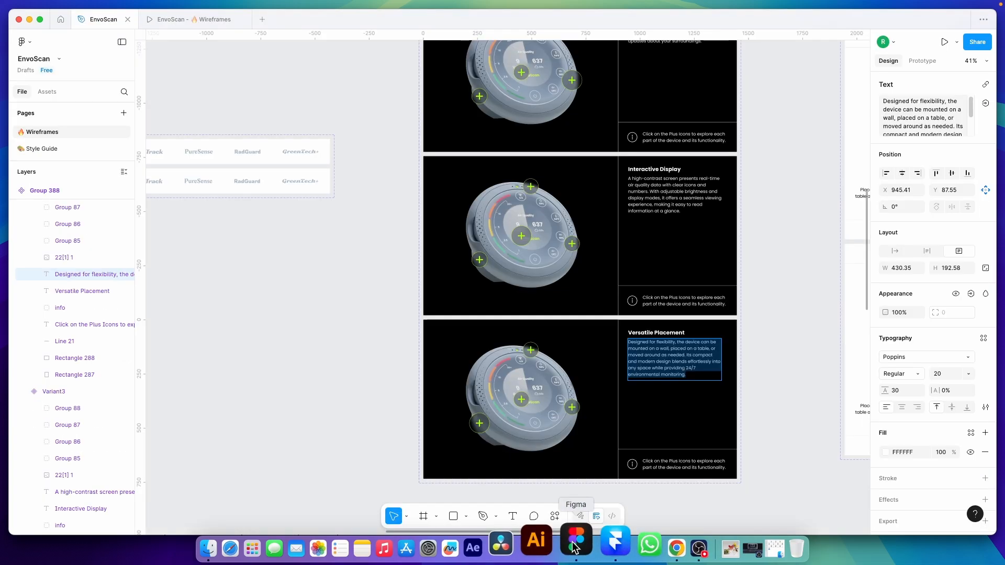
pyautogui.click(615, 547)
# - Add a click interaction to the pointer at the top of the device that sets Variant 1
pyautogui.click(431, 231)
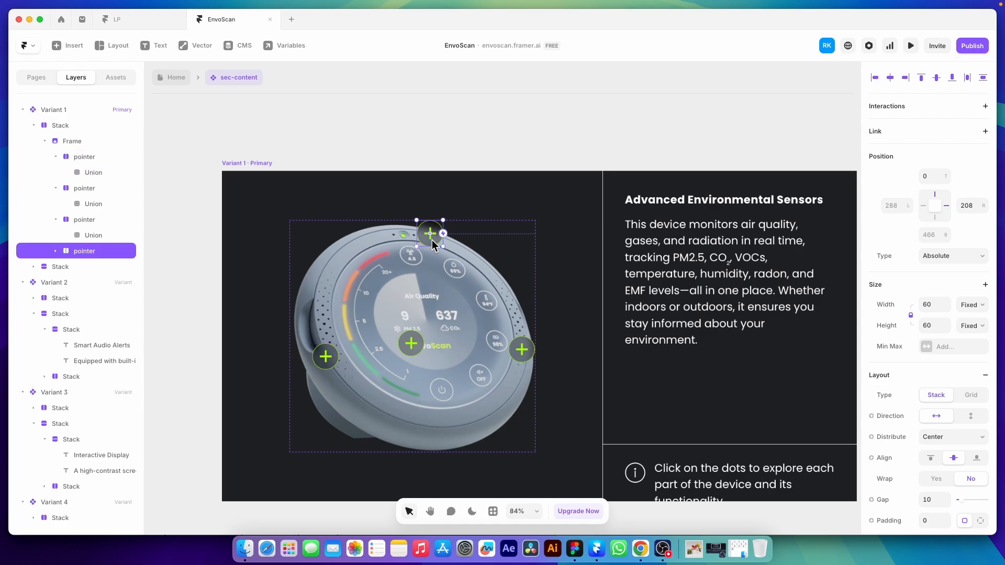
pyautogui.scroll(2, 432, 246)
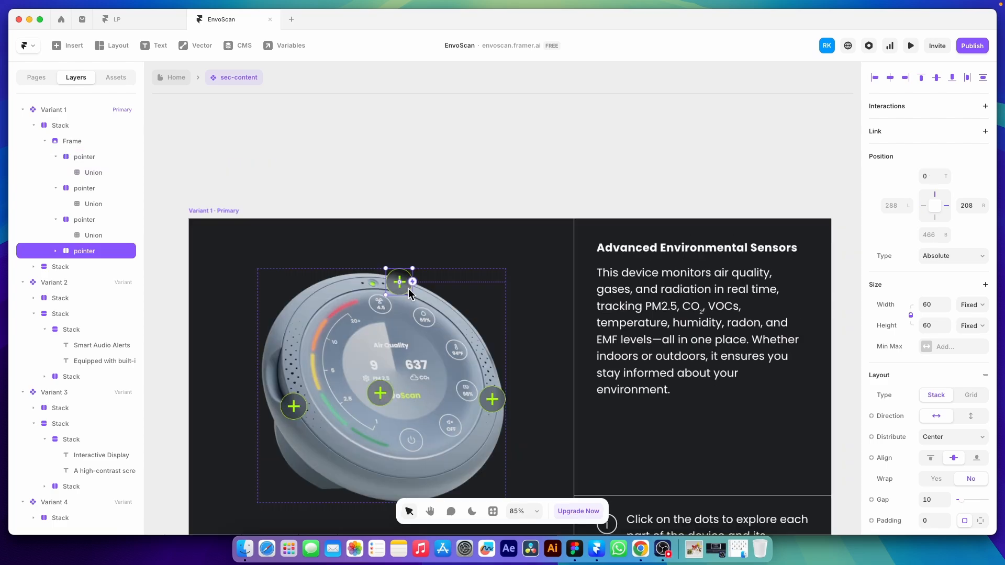
pyautogui.click(983, 108)
pyautogui.click(952, 124)
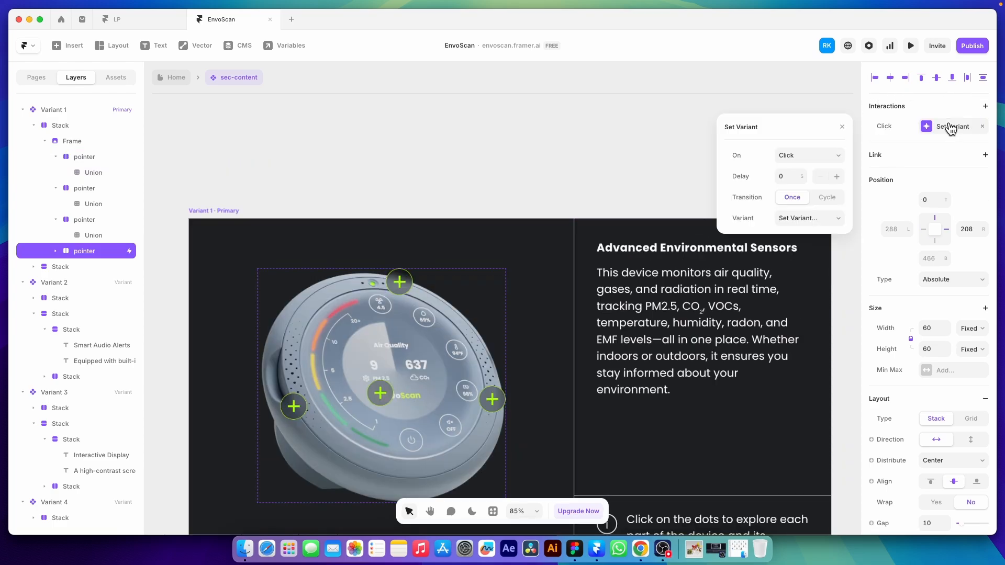
pyautogui.click(811, 224)
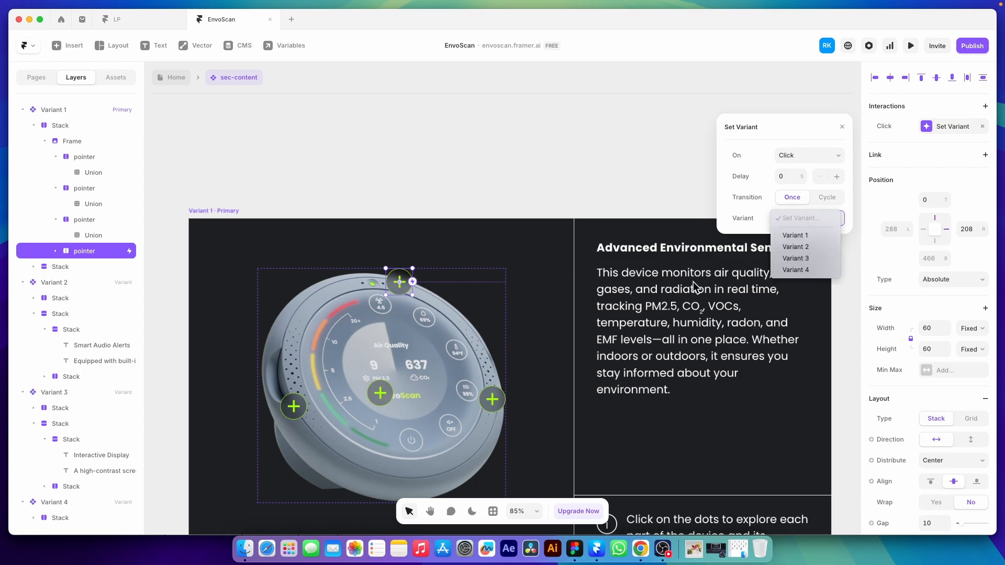
pyautogui.click(801, 236)
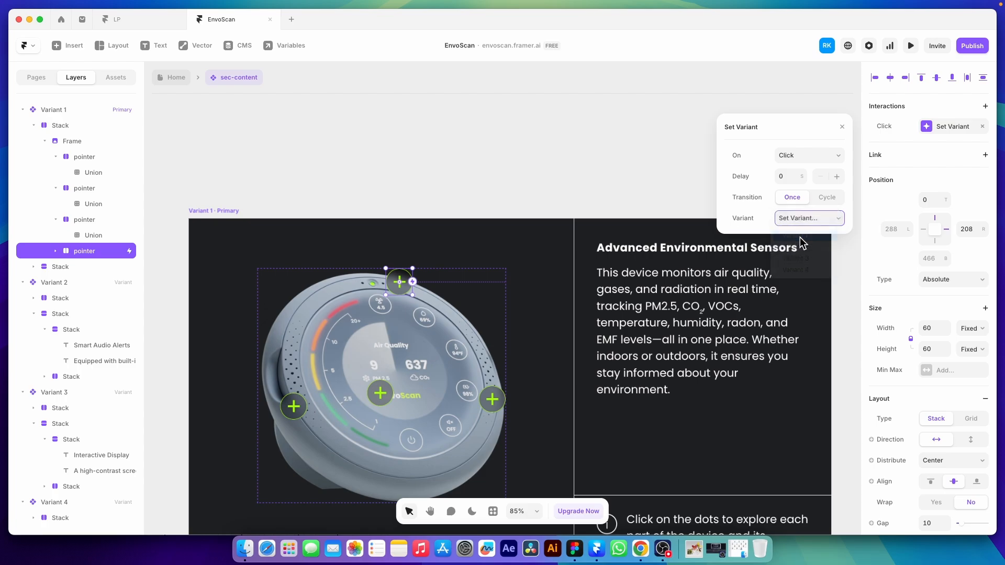
# - Add a click interaction to the pointer on the device's right edge that sets Variant 2
pyautogui.scroll(-3, 500, 259)
pyautogui.click(494, 303)
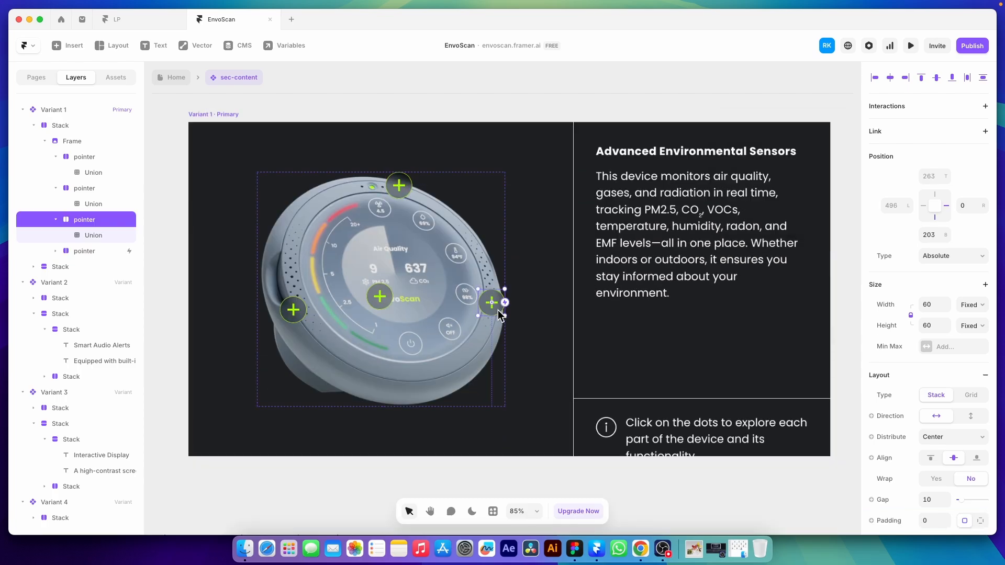
pyautogui.click(935, 112)
pyautogui.click(919, 131)
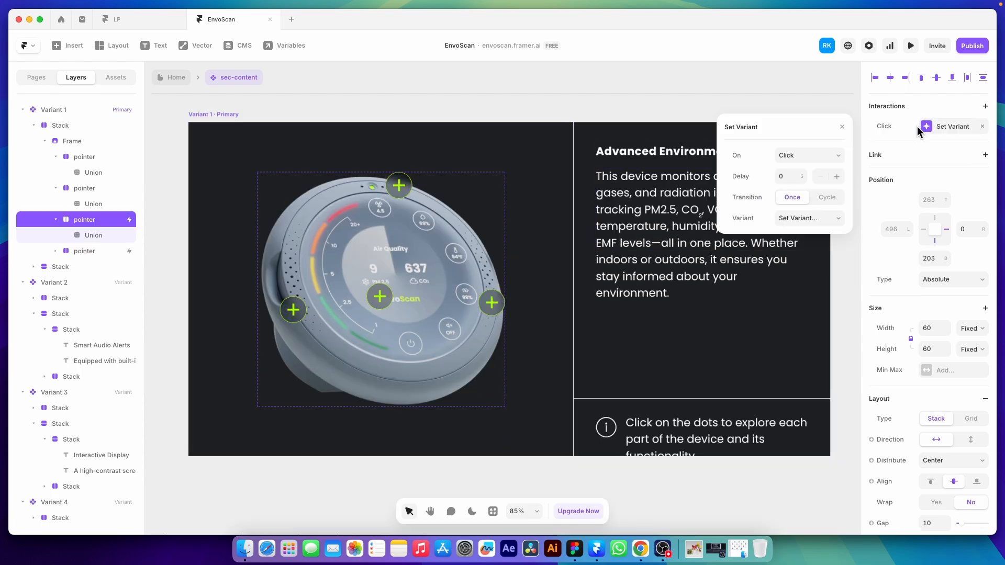
pyautogui.click(814, 218)
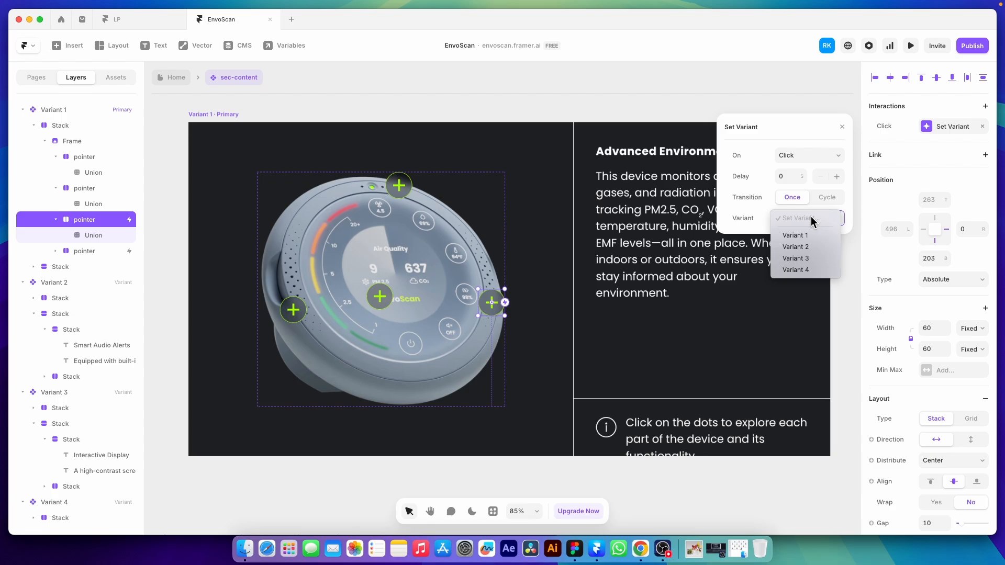
pyautogui.click(800, 247)
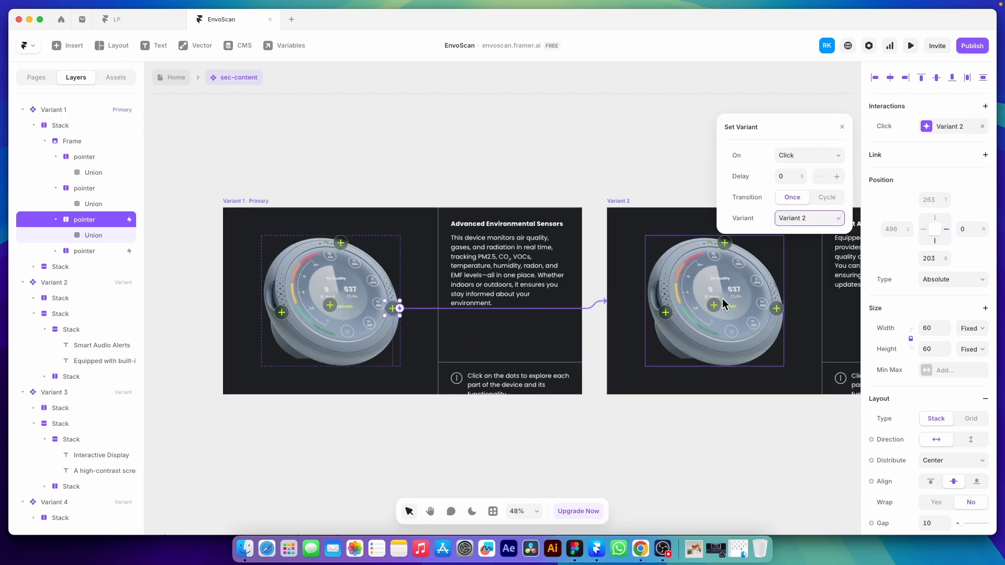
# - Add a click interaction to the pointer in the centre of the device display that sets Variant 3
pyautogui.click(330, 305)
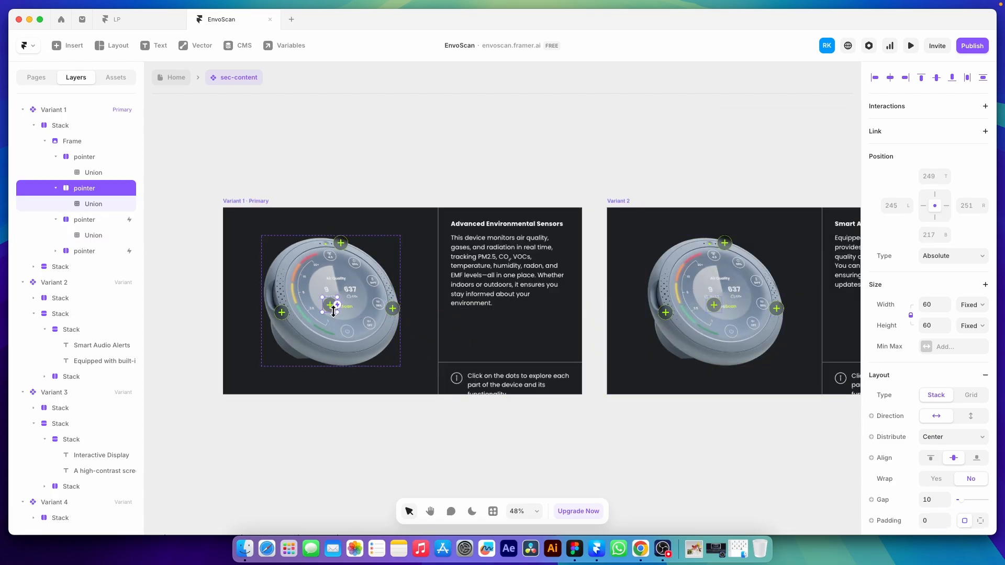
pyautogui.click(945, 127)
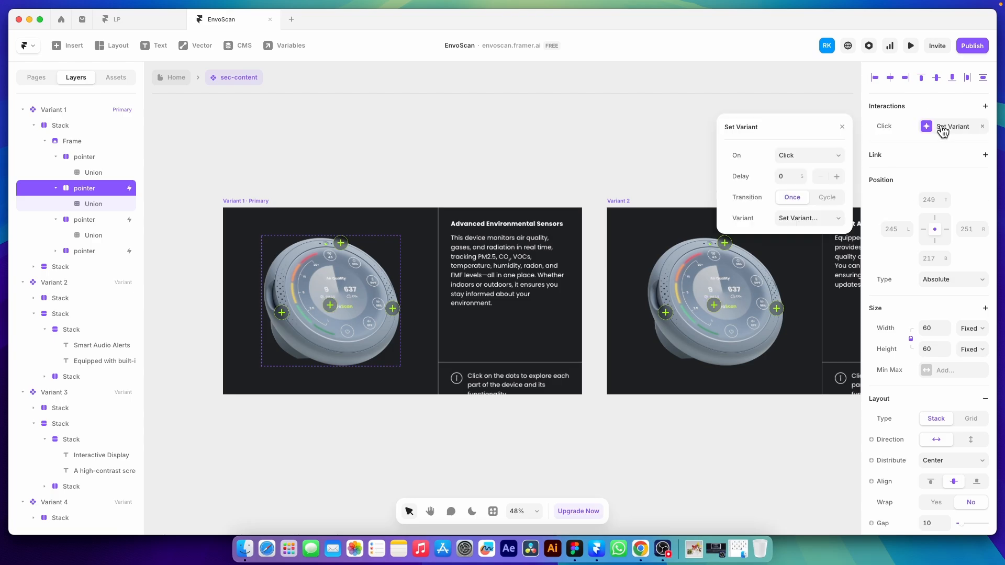
pyautogui.click(814, 215)
pyautogui.click(801, 261)
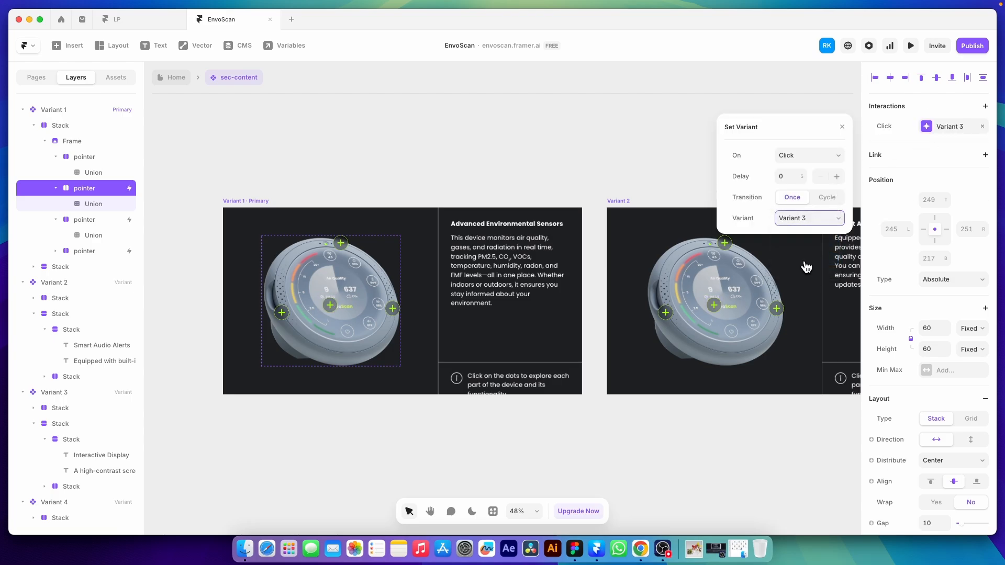
# - Add a click interaction to the pointer on the device's left edge that sets Variant 4
pyautogui.click(285, 315)
pyautogui.click(920, 109)
pyautogui.click(949, 127)
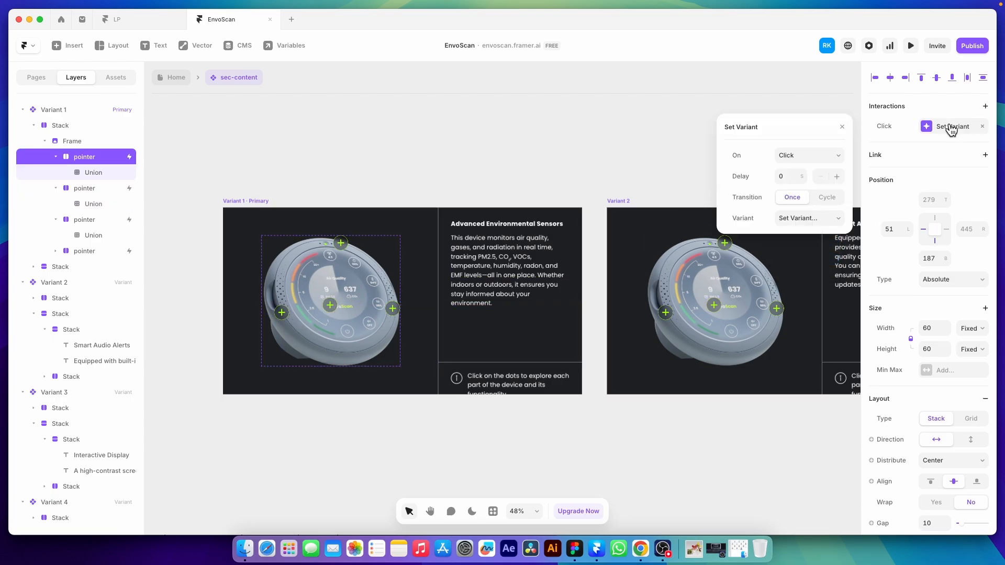
pyautogui.click(814, 217)
pyautogui.click(802, 270)
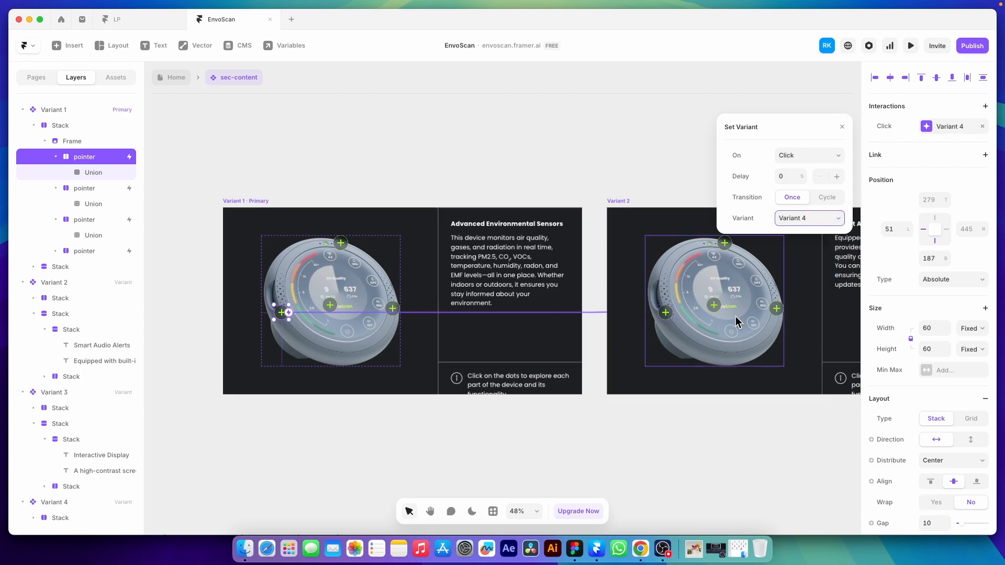
pyautogui.click(316, 413)
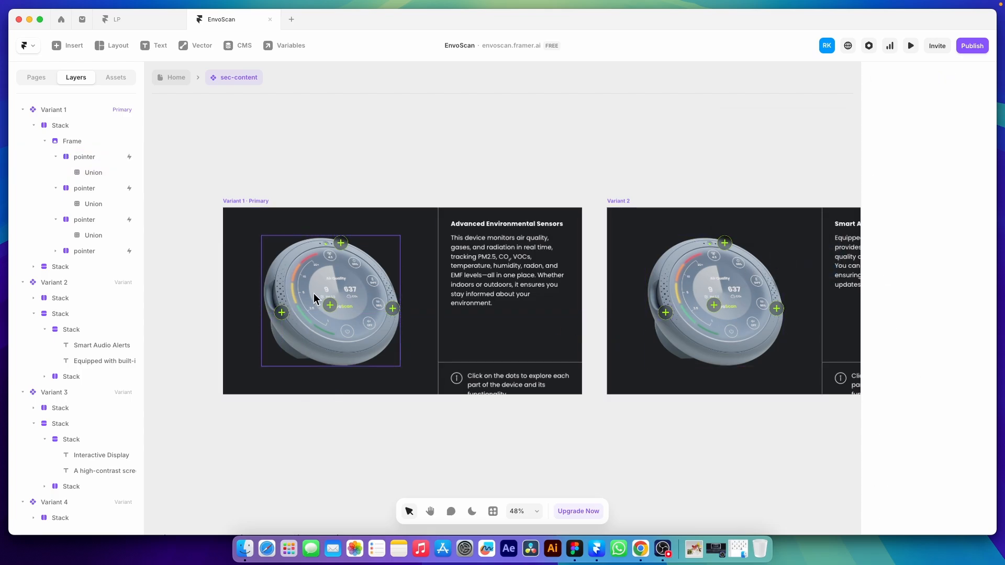
# - Return to the Home page, preview it, and test the right, centre and left device pointers in the Smart Environmental Sensors section
pyautogui.click(175, 79)
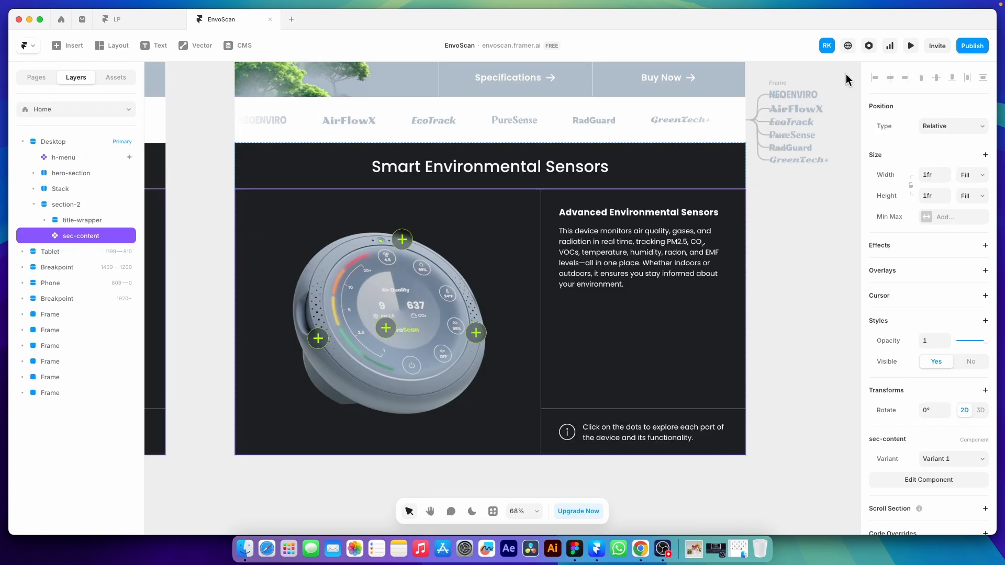
pyautogui.click(910, 46)
pyautogui.scroll(-10, 789, 193)
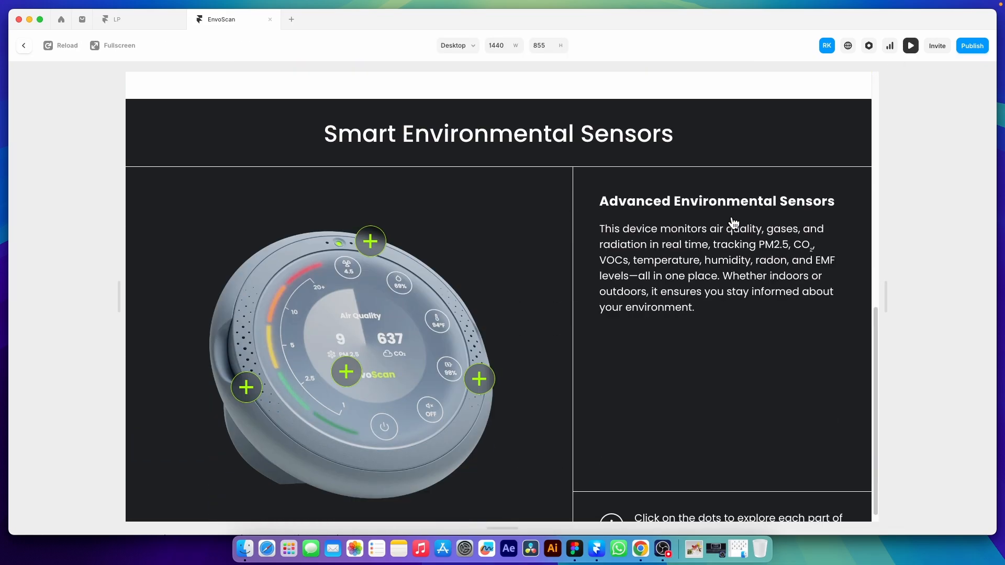
pyautogui.scroll(-1, 734, 223)
pyautogui.click(480, 369)
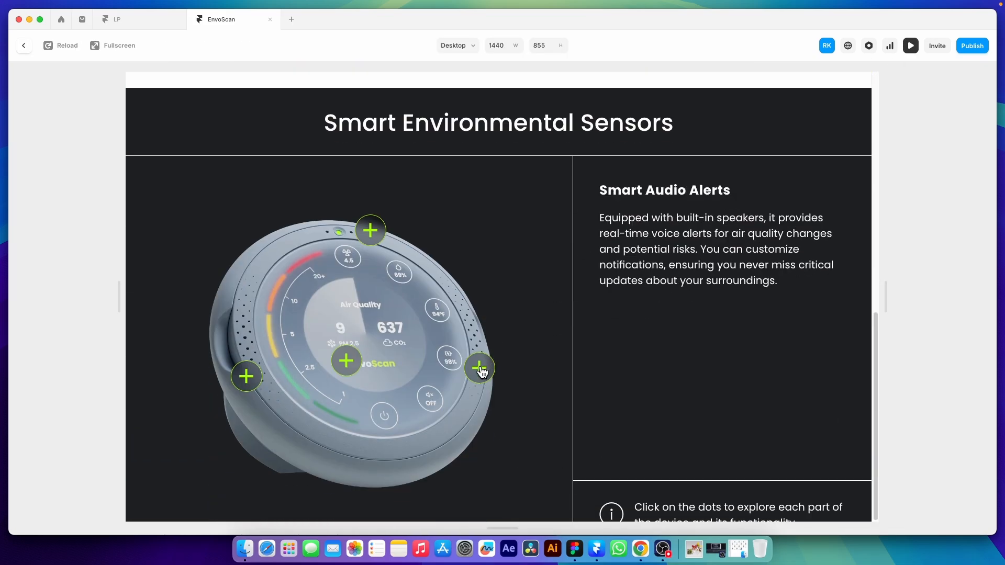
pyautogui.click(345, 363)
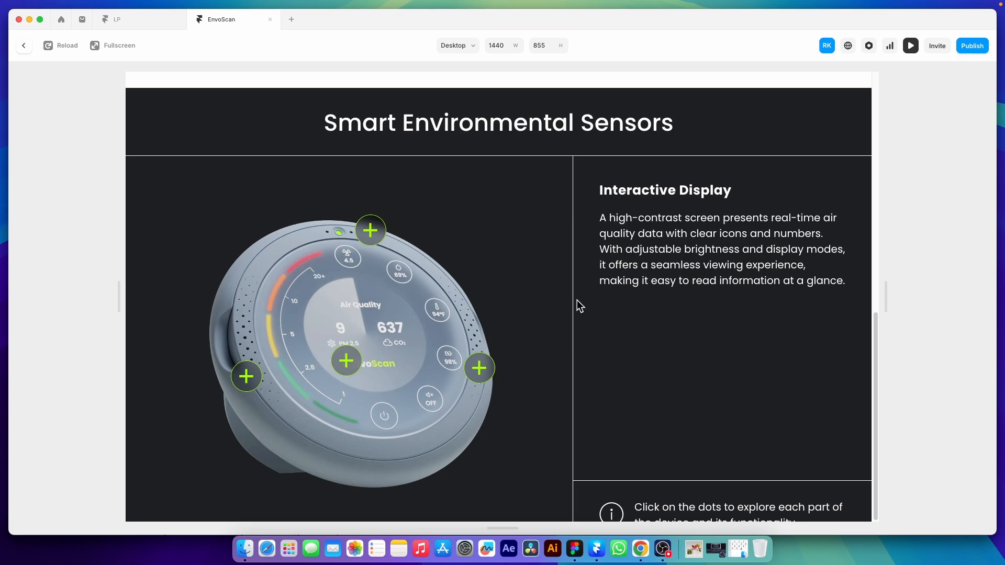
pyautogui.click(251, 380)
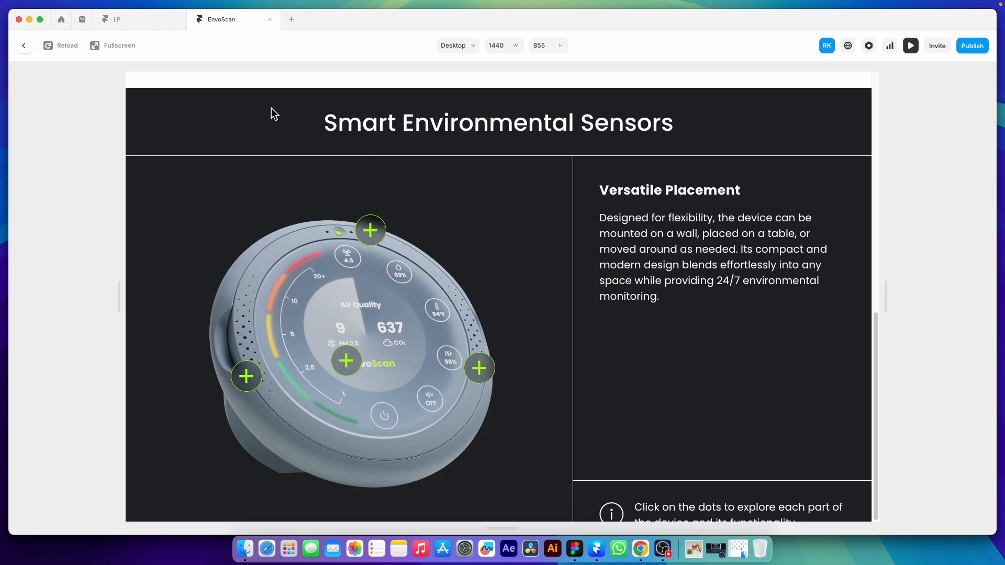
# - Exit the preview, open the sec-content component, enlarge Variant 1's top pointer to 80 × 80, and set it flush with its frame's top
pyautogui.click(27, 50)
pyautogui.doubleClick(495, 276)
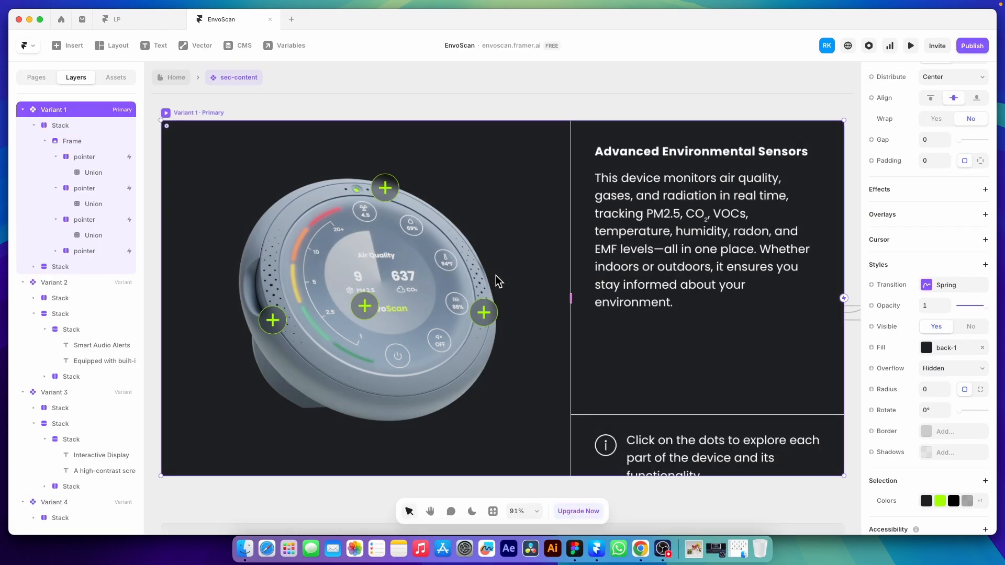
pyautogui.click(388, 196)
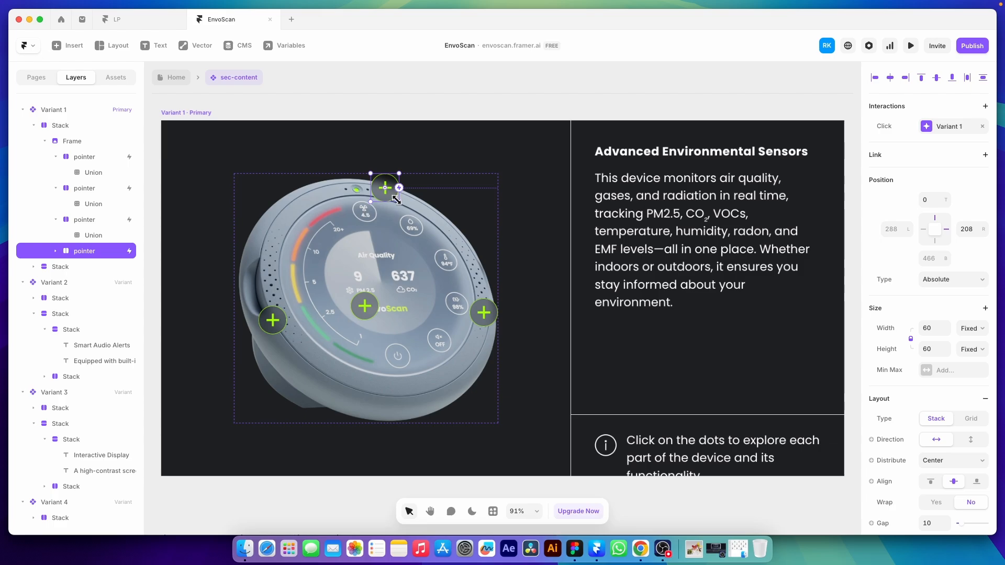
pyautogui.scroll(6, 378, 184)
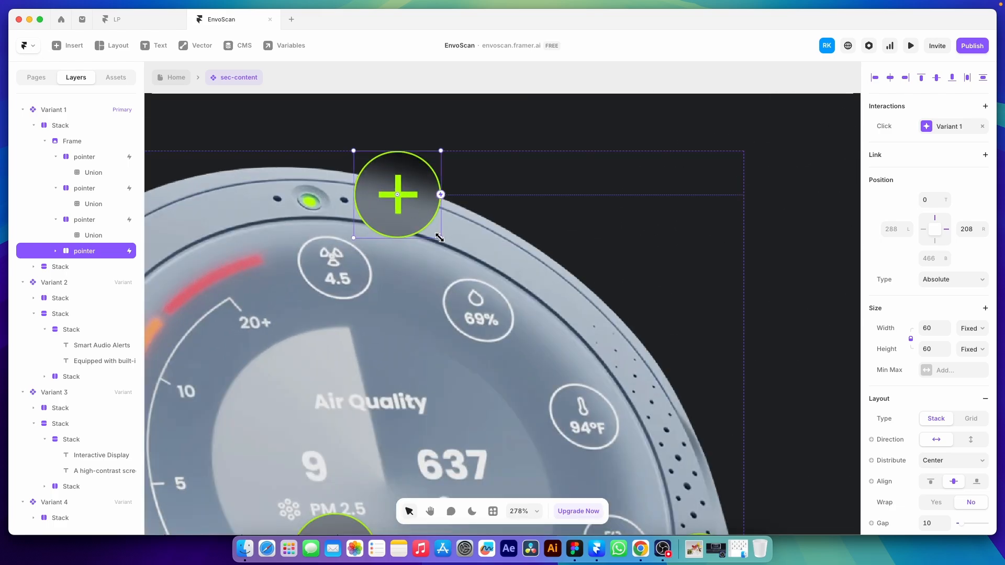
pyautogui.moveTo(440, 238); pyautogui.dragTo(454, 253)
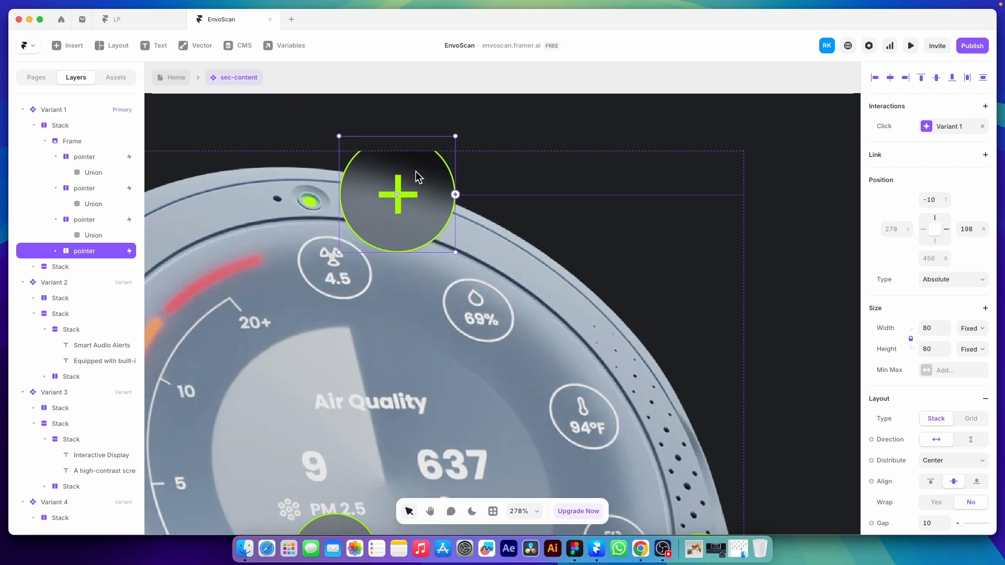
pyautogui.moveTo(415, 172); pyautogui.dragTo(420, 200)
pyautogui.doubleClick(416, 197)
pyautogui.scroll(-2, 402, 250)
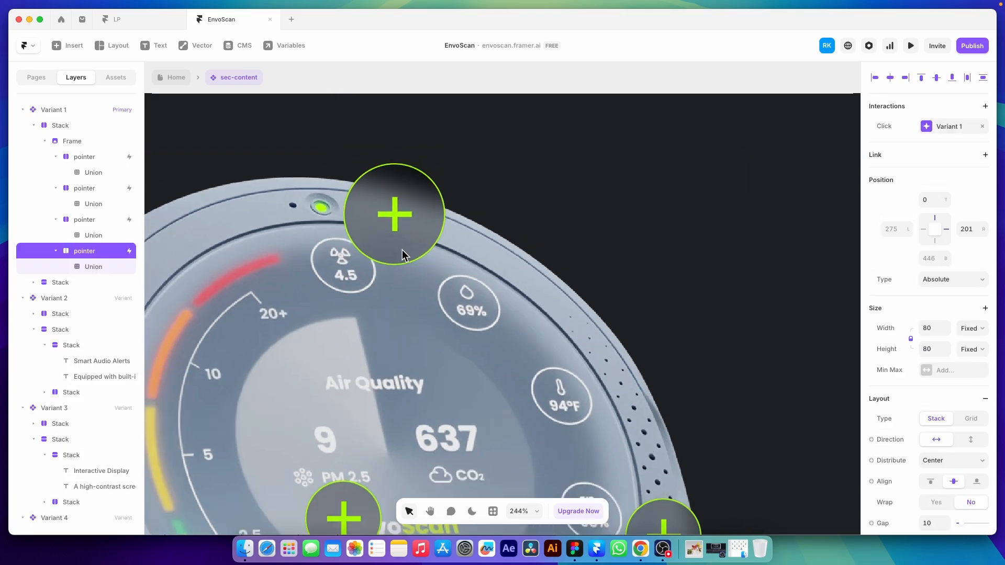
# - Shrink the pointer at the top of the device in Variant 2 to 60 × 60, keeping it centred in place
pyautogui.scroll(-10, 402, 256)
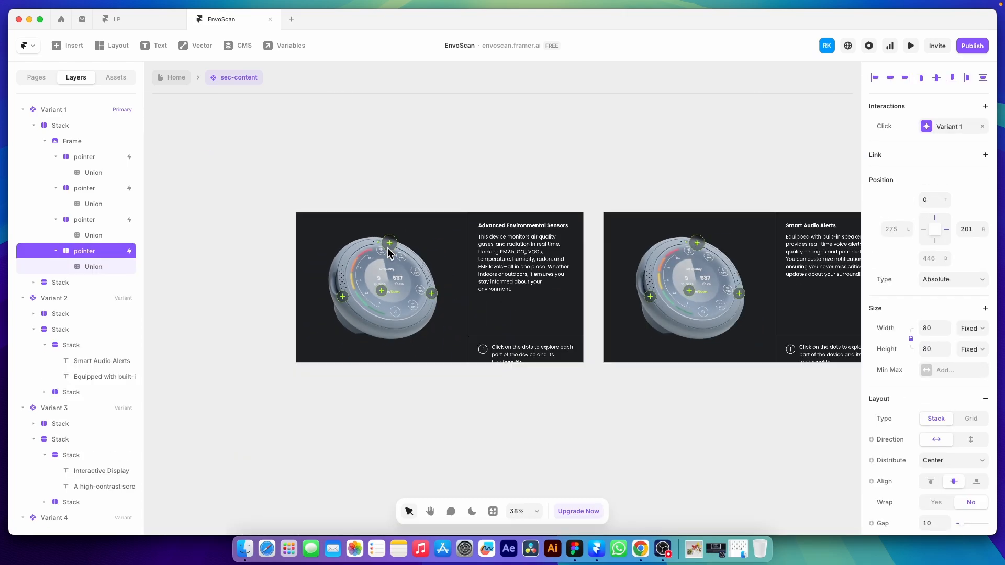
pyautogui.scroll(-5, 387, 252)
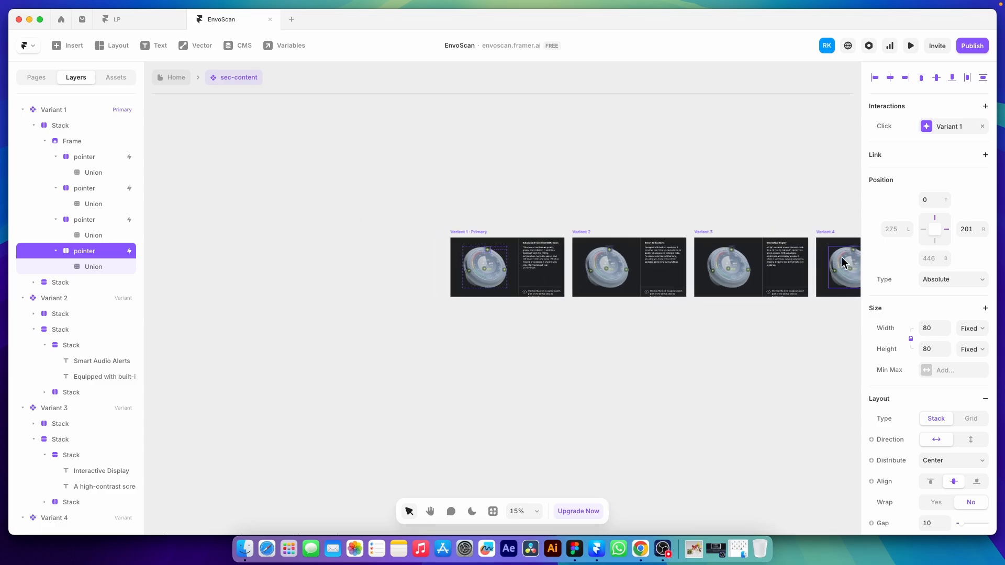
pyautogui.hscroll(5, 842, 262)
pyautogui.scroll(3, 670, 340)
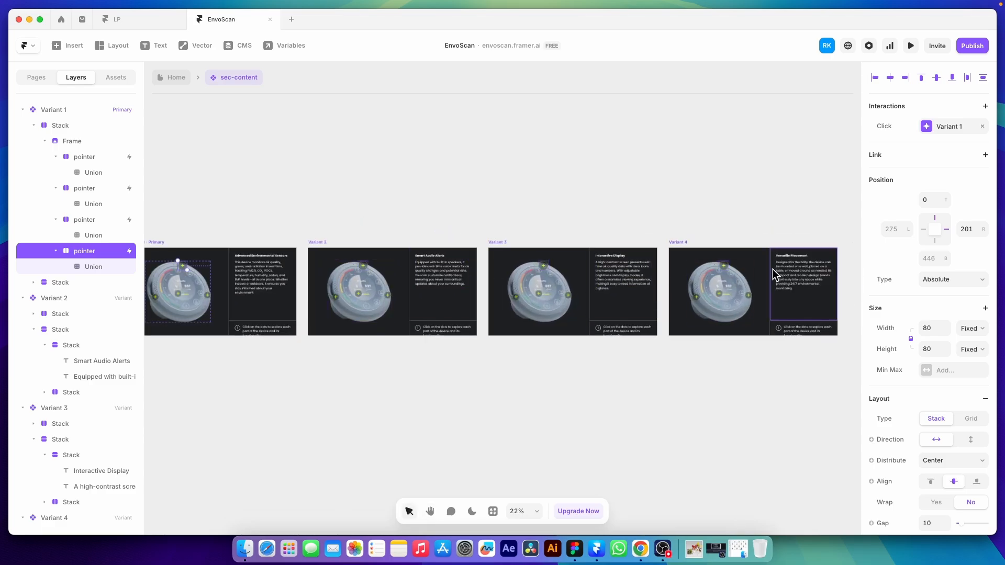
pyautogui.scroll(10, 353, 264)
pyautogui.click(368, 271)
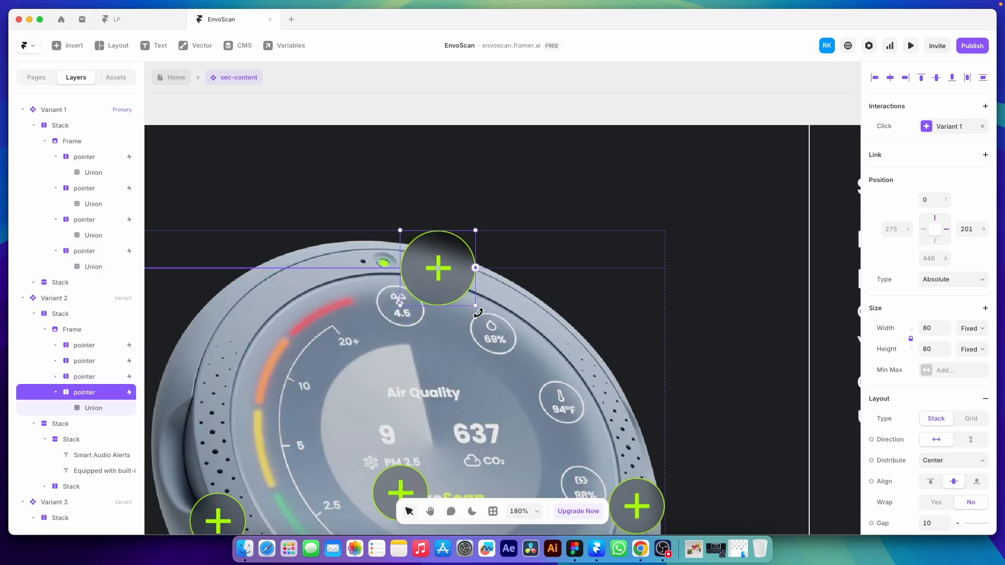
pyautogui.moveTo(475, 305); pyautogui.dragTo(465, 296)
# - Shrink the pointer at the top of the device in Variant 3 to 60 × 60 about its centre
pyautogui.scroll(-3, 323, 295)
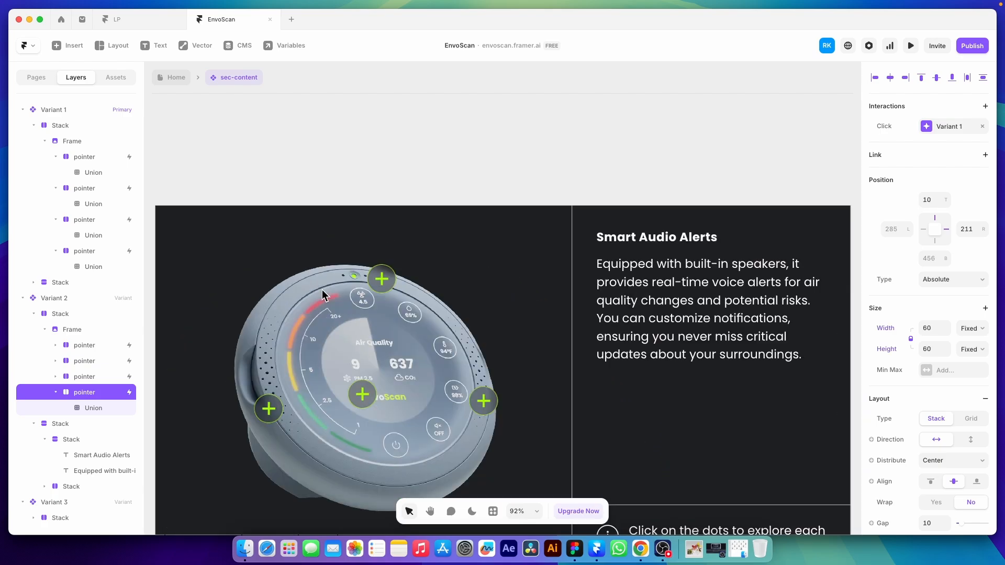
pyautogui.scroll(-4, 340, 293)
pyautogui.scroll(7, 615, 286)
pyautogui.click(630, 306)
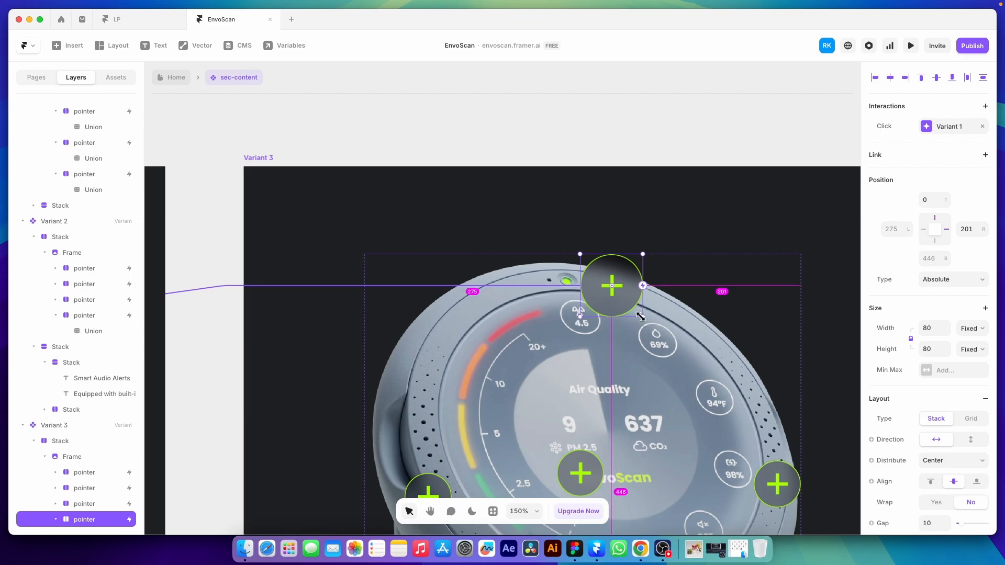
pyautogui.moveTo(640, 316); pyautogui.dragTo(635, 309)
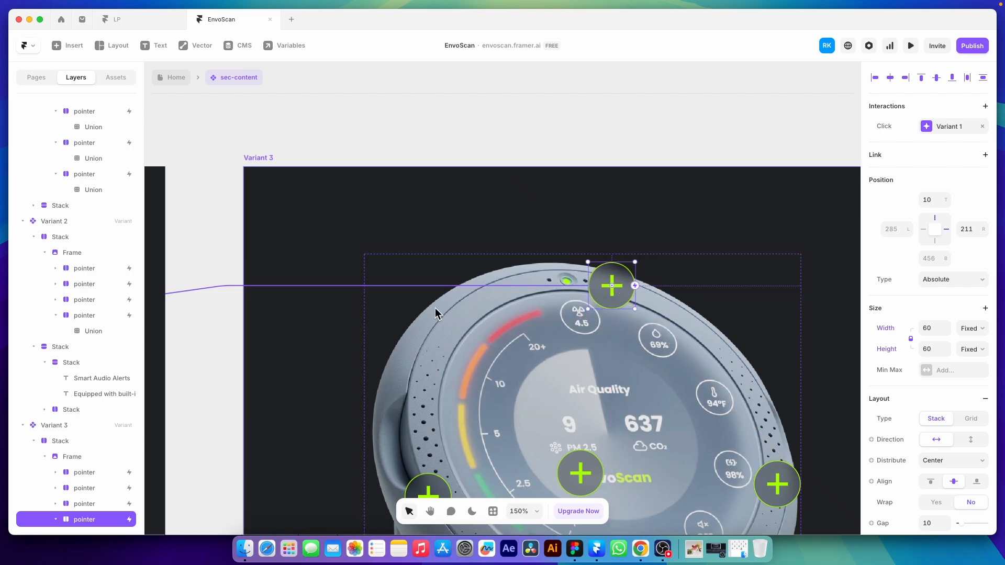
# - Shrink the pointer at the top of the device in Variant 4 to 60 × 60 about its centre
pyautogui.scroll(-4, 437, 313)
pyautogui.scroll(6, 680, 293)
pyautogui.click(690, 301)
pyautogui.scroll(3, 706, 314)
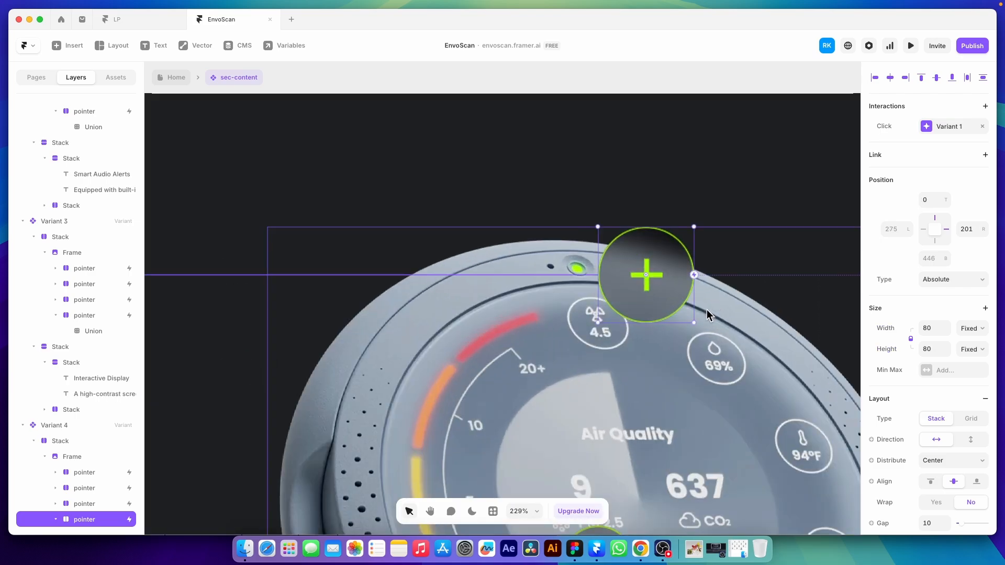
pyautogui.moveTo(694, 321); pyautogui.dragTo(682, 310)
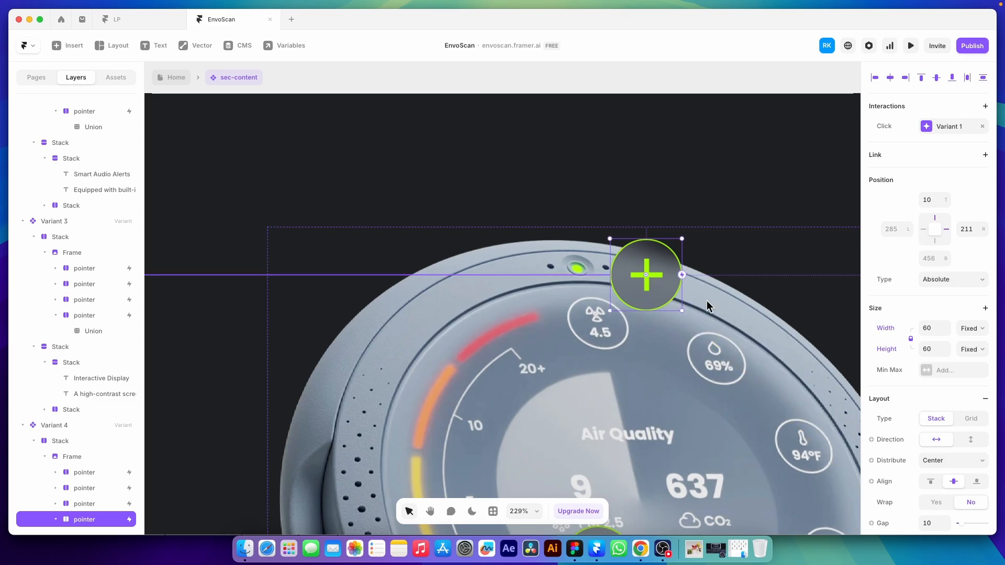
# - Enlarge Variant 2's pointer on the device's right edge to 80 × 80 and place it 5 px from its frame's right side
pyautogui.scroll(-5, 681, 310)
pyautogui.scroll(8, 738, 303)
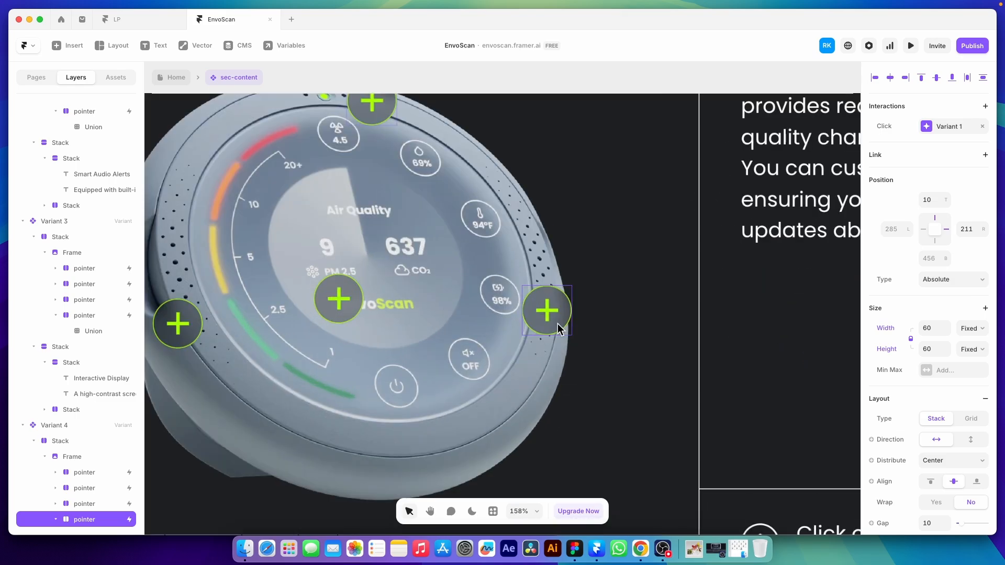
pyautogui.click(558, 328)
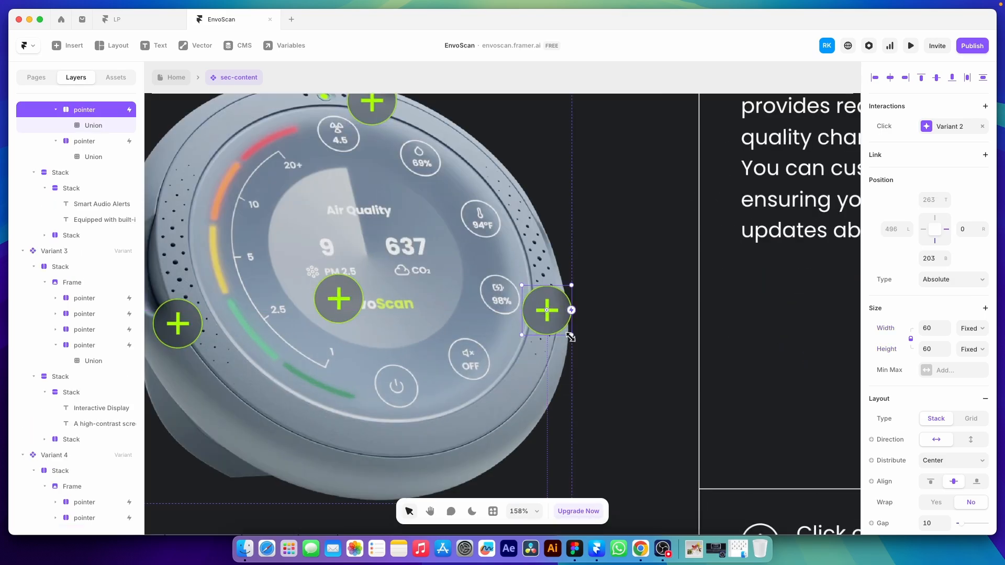
pyautogui.moveTo(558, 323); pyautogui.dragTo(568, 344)
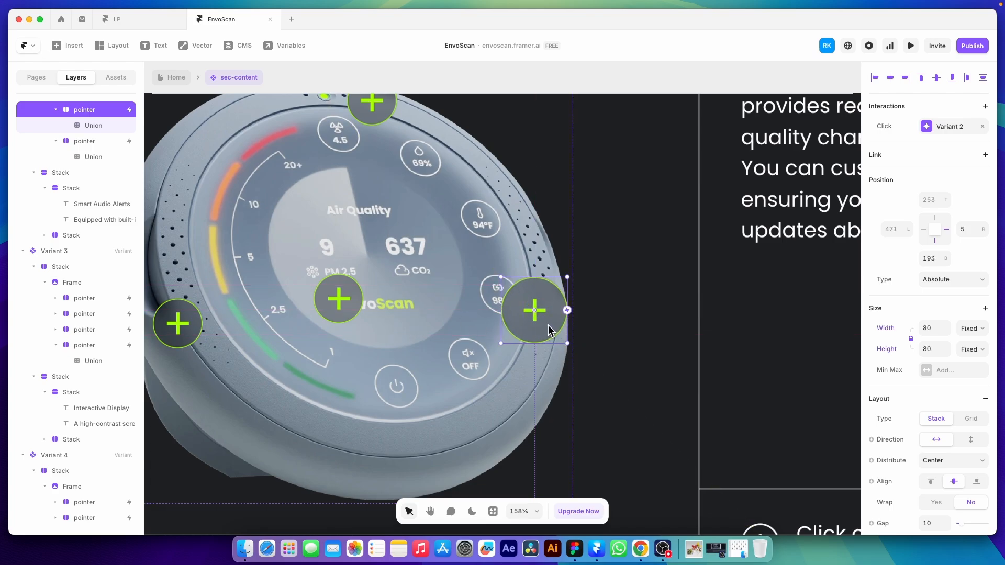
# - Enlarge the pointer in the centre of the device display in Variant 3 to 80 × 80
pyautogui.scroll(-10, 451, 333)
pyautogui.scroll(9, 603, 345)
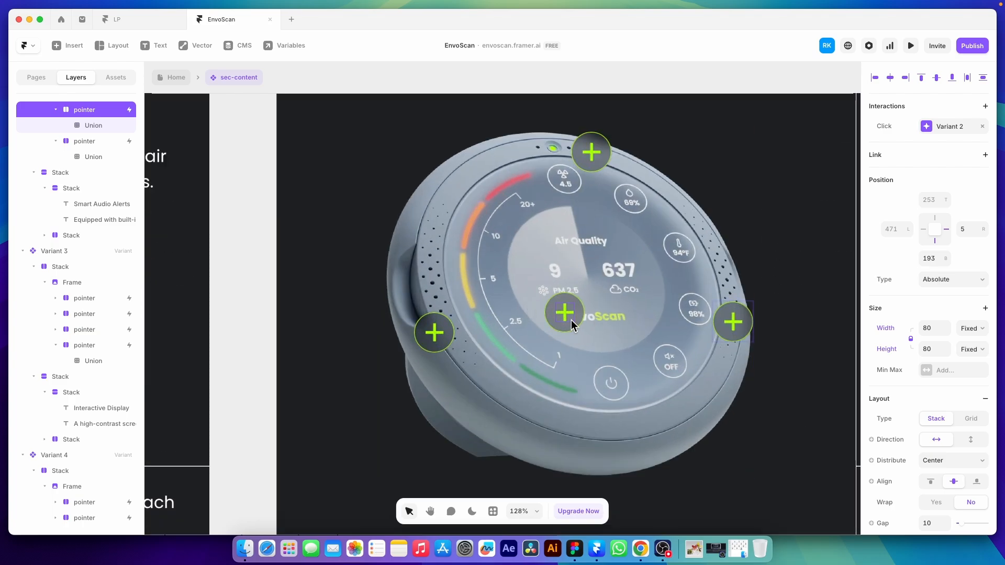
pyautogui.click(572, 325)
pyautogui.moveTo(582, 332); pyautogui.dragTo(588, 336)
# - Enlarge the pointer on the device's left edge in Variant 4 to 80 × 80
pyautogui.scroll(-5, 566, 328)
pyautogui.hscroll(5, 471, 330)
pyautogui.scroll(5, 404, 331)
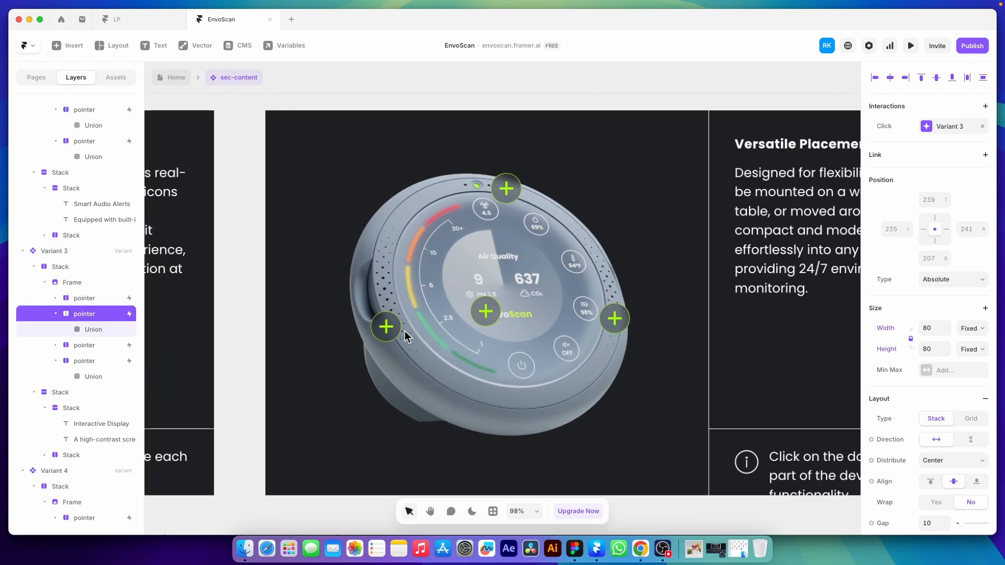
pyautogui.click(404, 330)
pyautogui.moveTo(407, 347); pyautogui.dragTo(406, 348)
# - Return to the Home page, preview it, and test the resized right, centre and left pointers in the Smart Environmental Sensors section
pyautogui.scroll(-5, 669, 345)
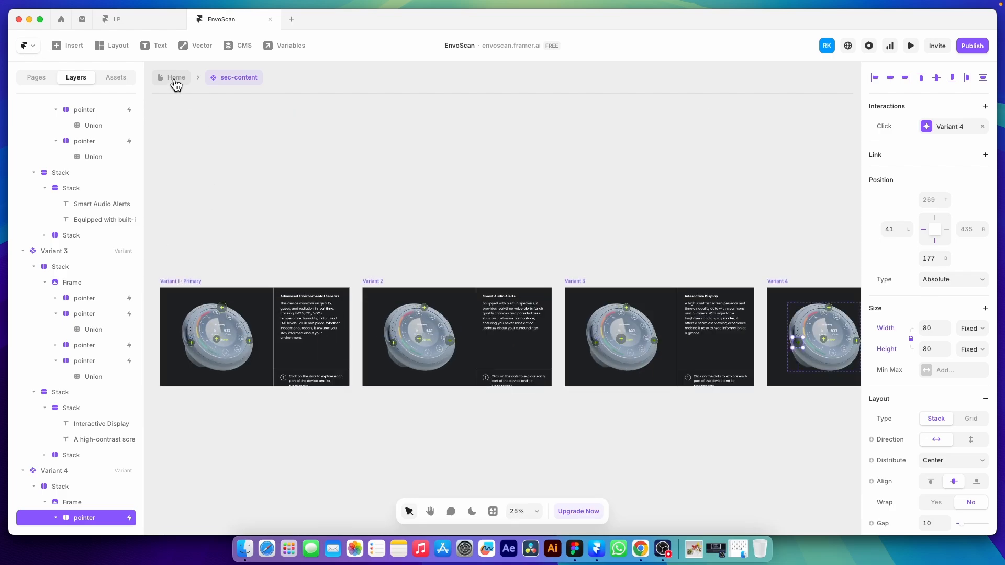
pyautogui.click(176, 78)
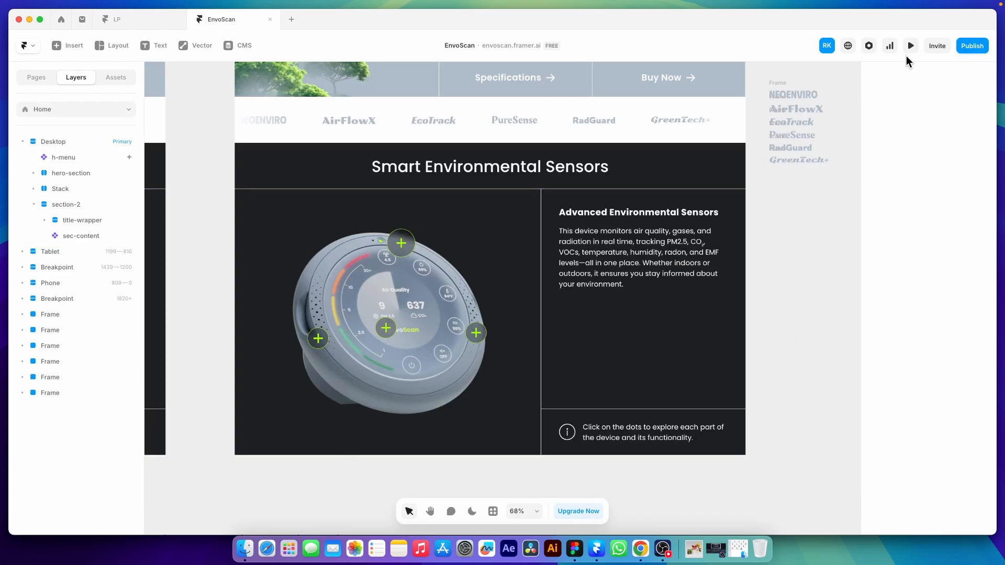
pyautogui.click(906, 53)
pyautogui.scroll(-5, 585, 289)
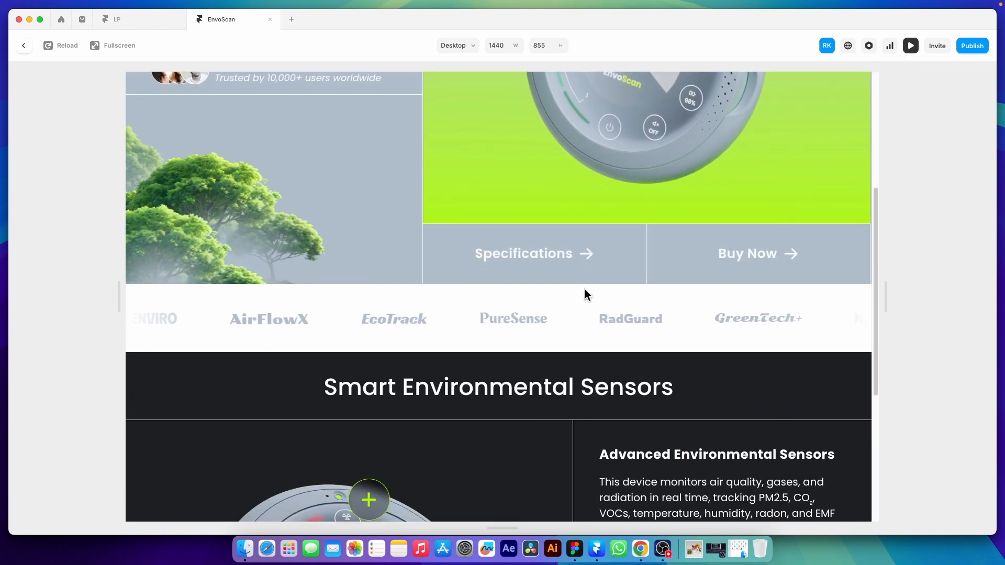
pyautogui.scroll(-5, 585, 293)
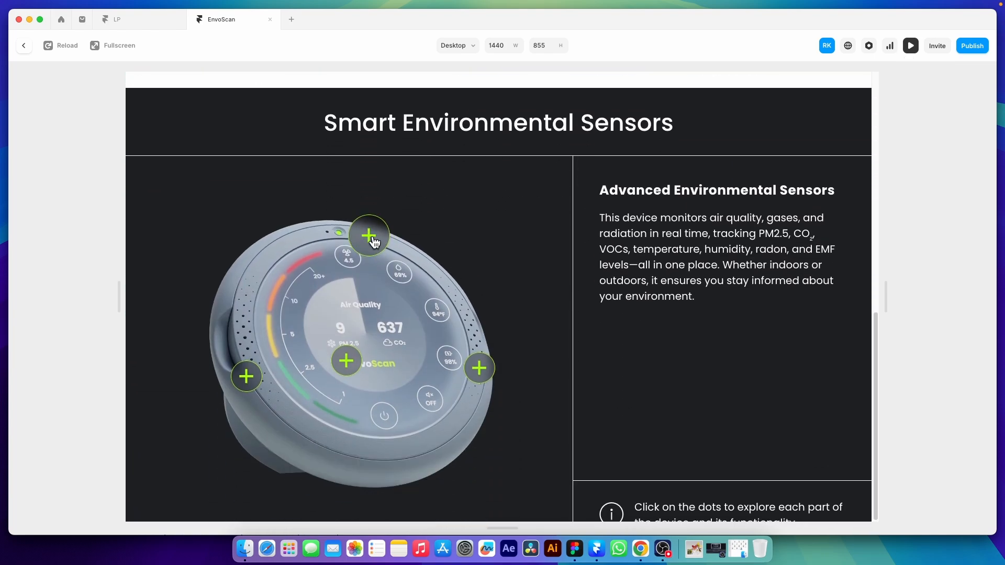
pyautogui.click(480, 370)
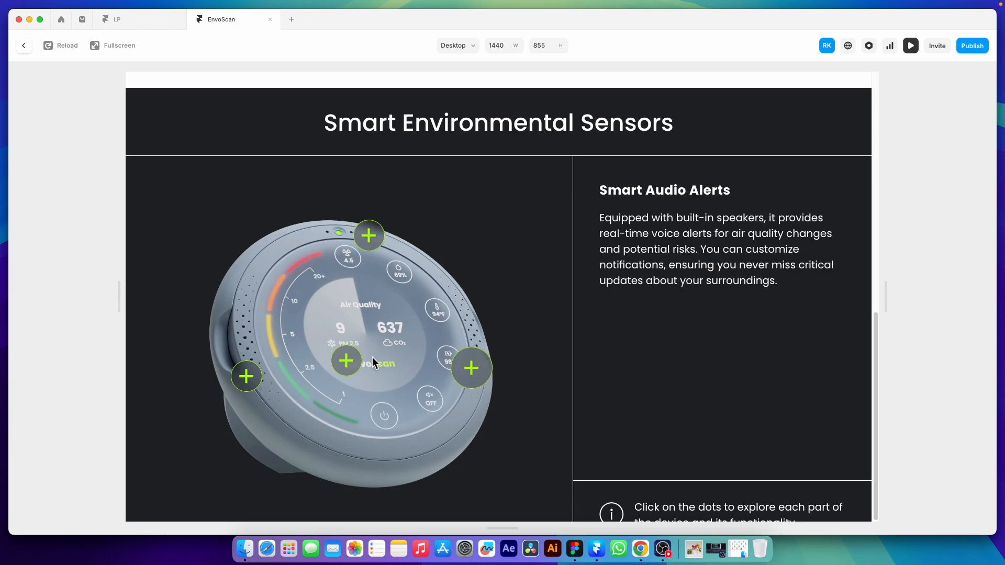
pyautogui.click(347, 361)
pyautogui.click(247, 376)
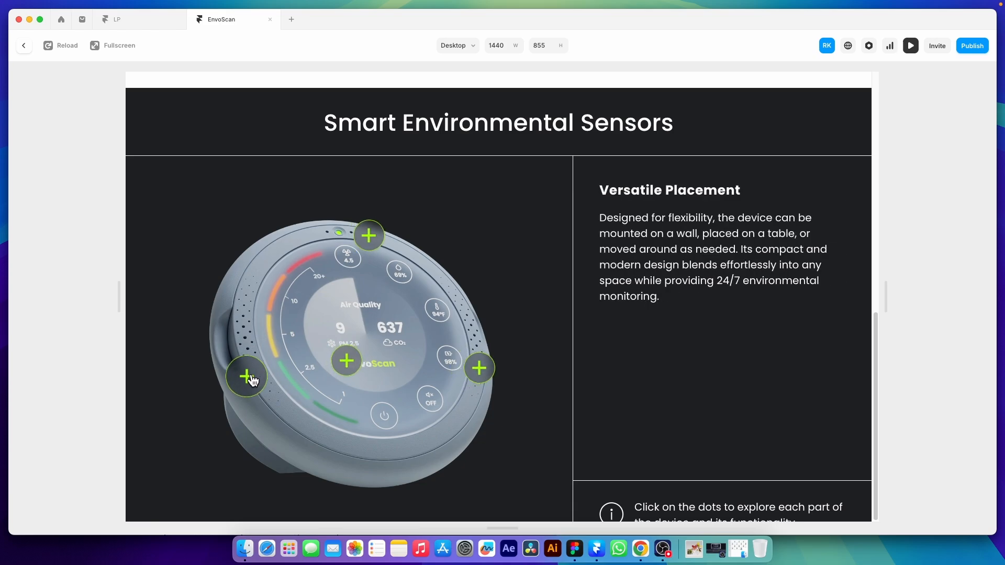
pyautogui.click(479, 372)
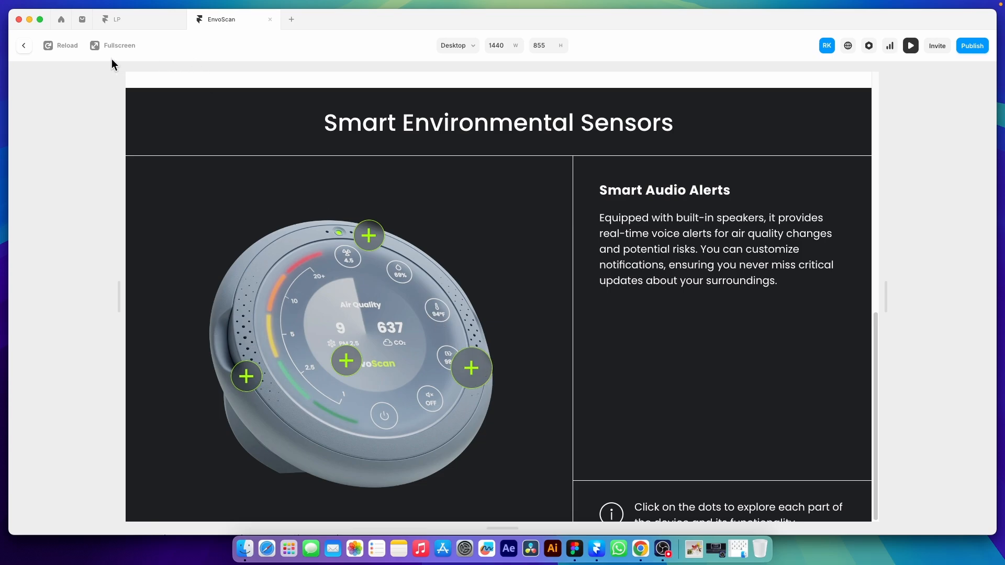
# - Exit the preview, reopen the sec-content component, and move Variant 1's right-edge pointer inward to 10 px from its frame's right side
pyautogui.click(26, 46)
pyautogui.doubleClick(501, 246)
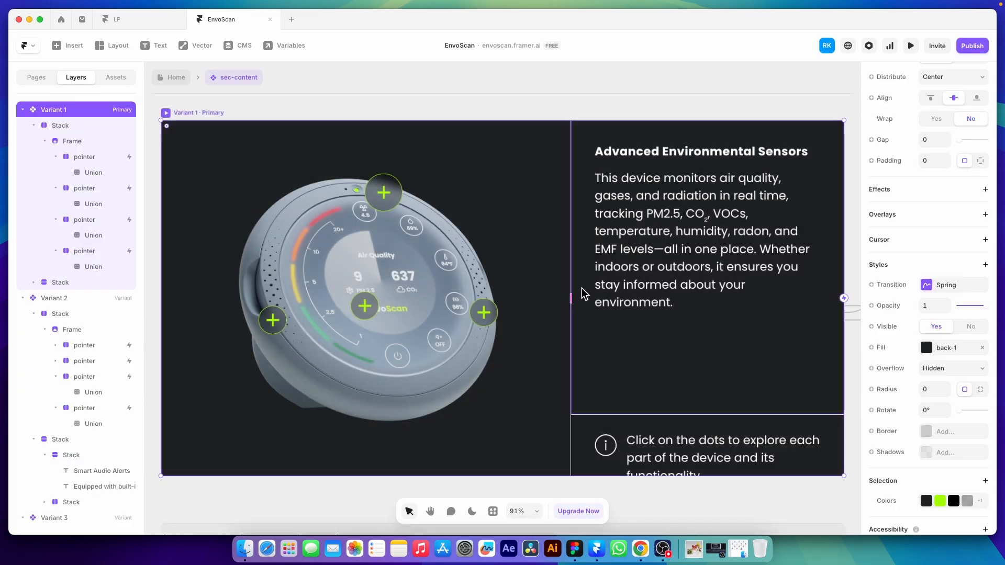
pyautogui.scroll(-5, 584, 295)
pyautogui.scroll(3, 480, 310)
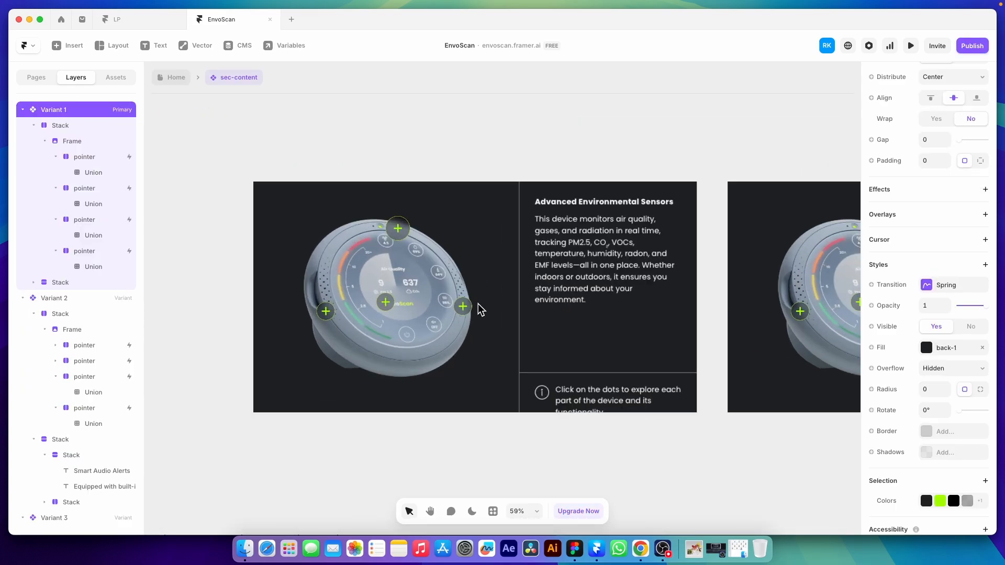
pyautogui.scroll(5, 480, 310)
pyautogui.click(468, 317)
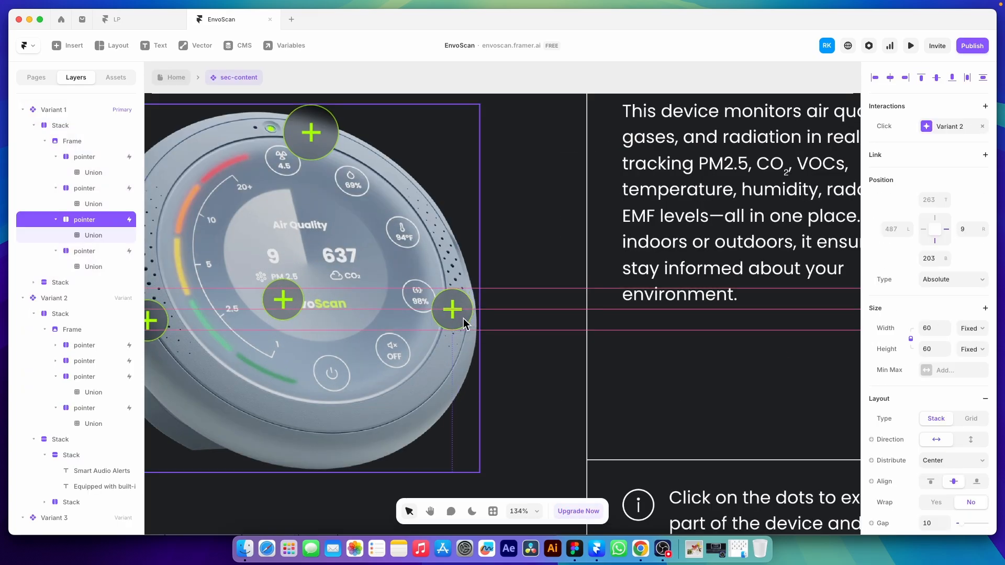
pyautogui.scroll(-5, 462, 318)
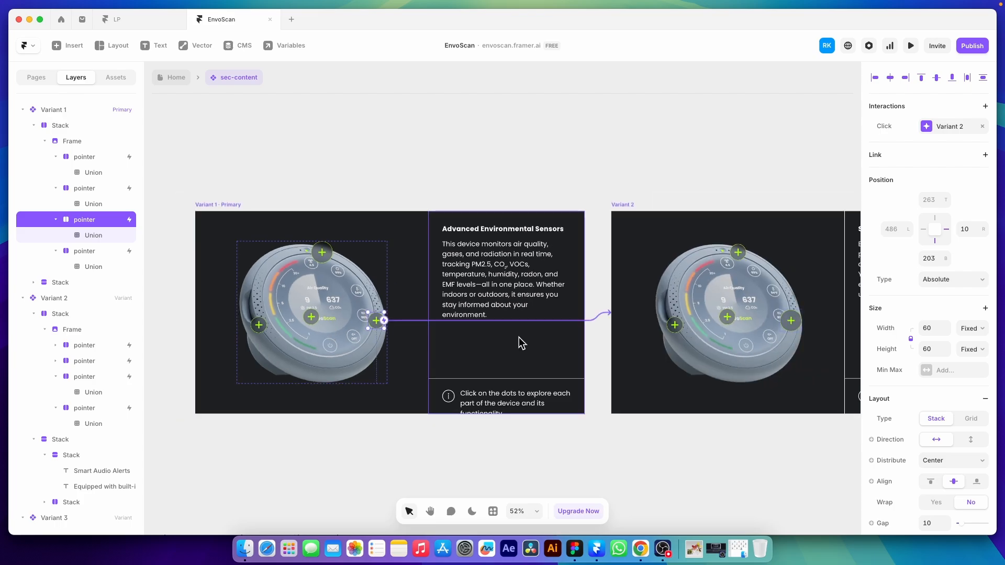
# - Preview the Home page again, test the repositioned pointer on the device's right edge, and return to the page canvas
pyautogui.press('Escape')
pyautogui.click(911, 46)
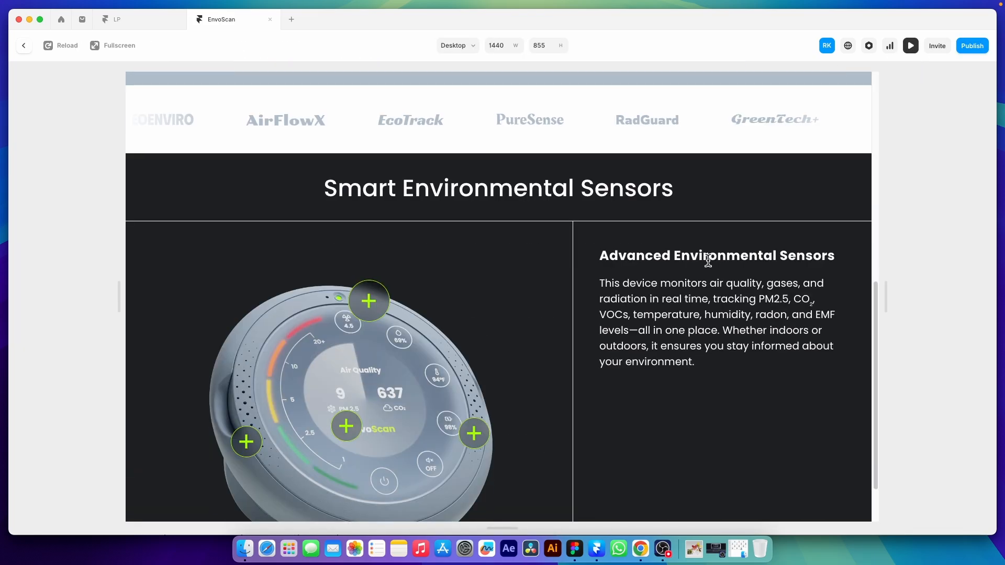
pyautogui.click(483, 372)
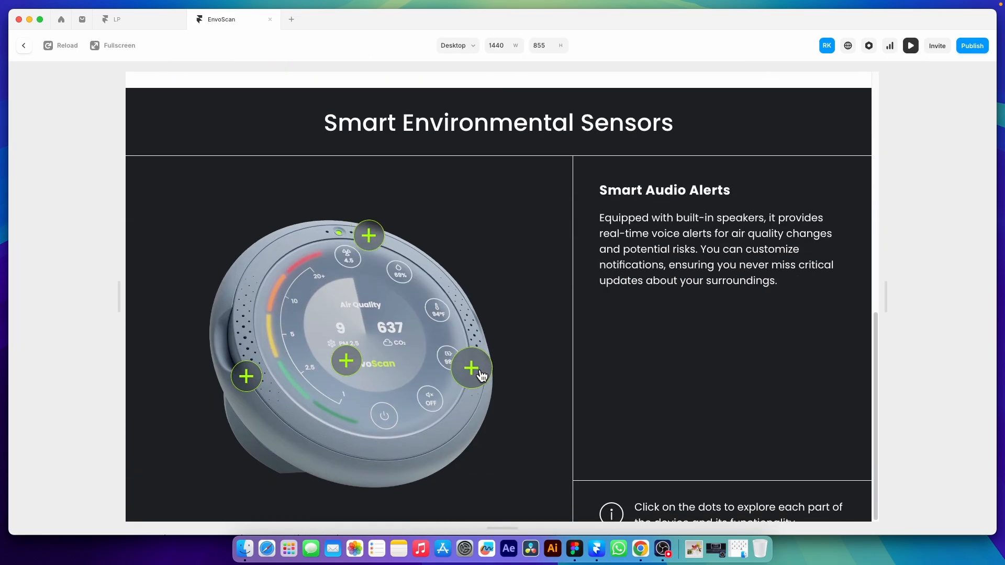
pyautogui.click(23, 46)
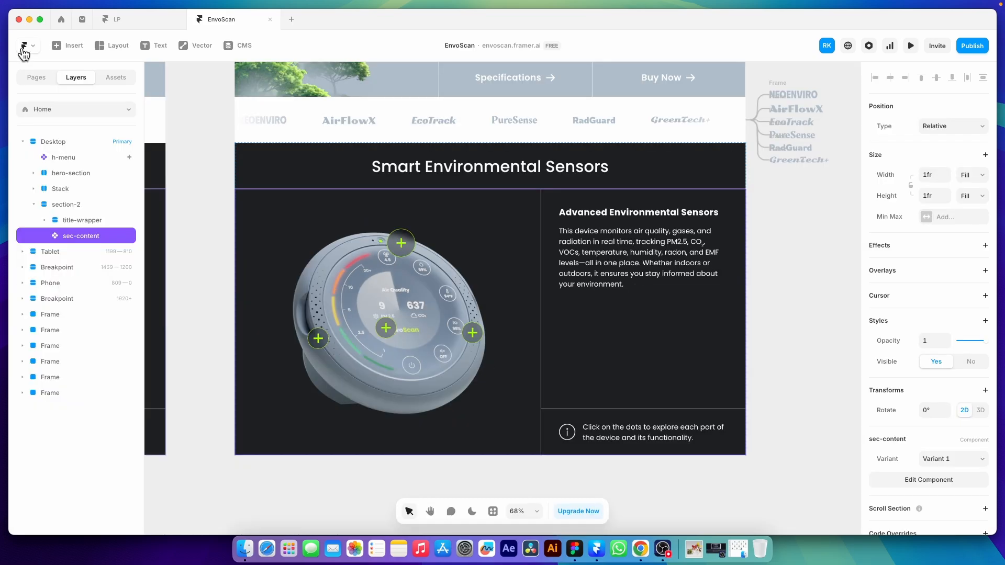
pyautogui.scroll(-5, 517, 312)
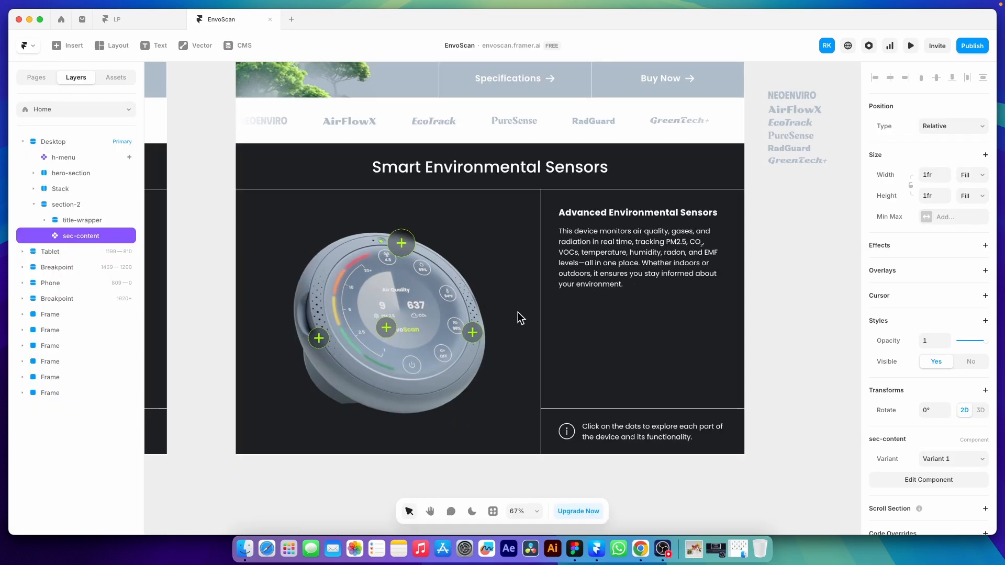
pyautogui.scroll(-2, 517, 312)
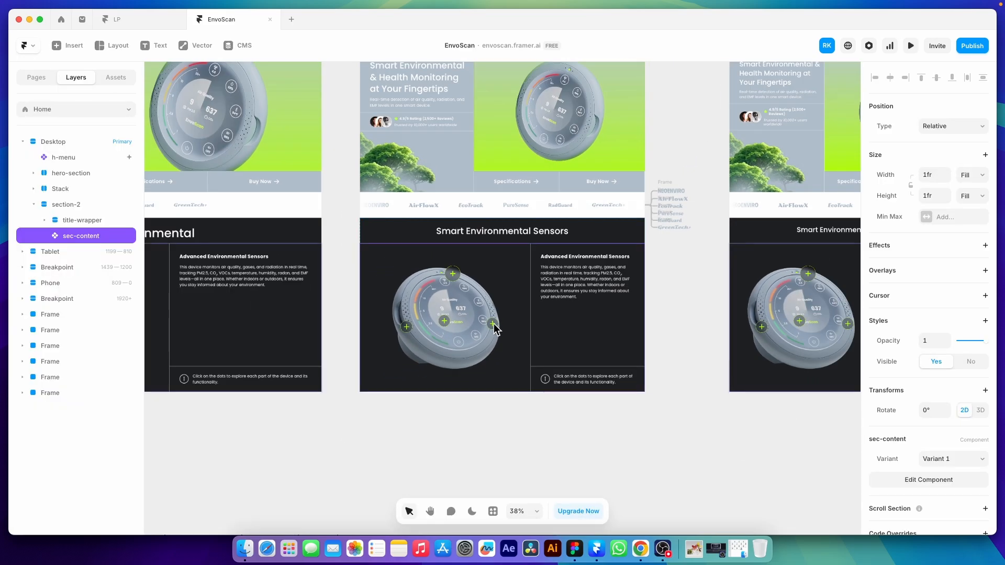
# - Extend the Desktop breakpoint's height to 4248 px, leaving empty space below the Smart Environmental Sensors section
pyautogui.scroll(-7, 502, 310)
pyautogui.press('space')
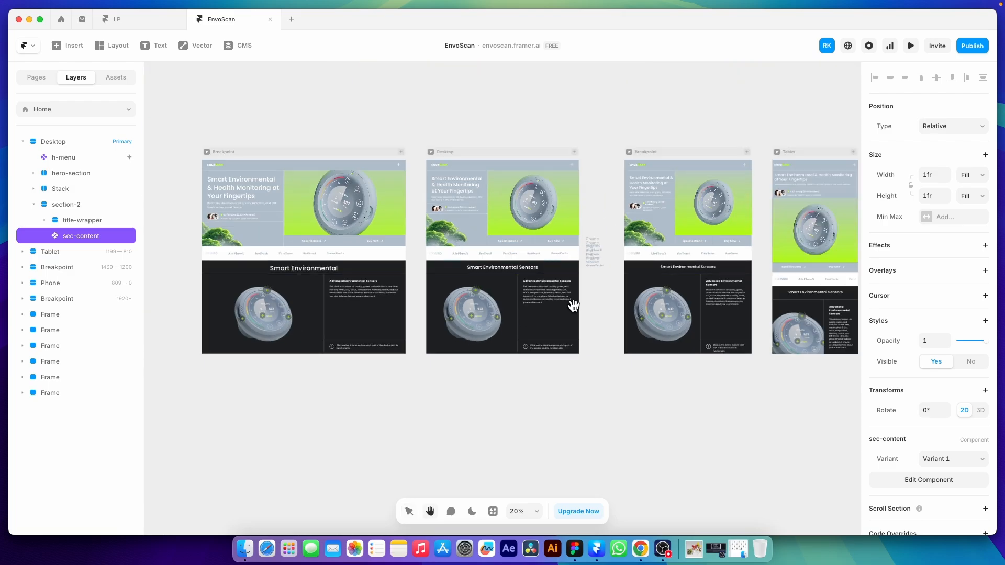
pyautogui.moveTo(584, 311); pyautogui.dragTo(460, 294)
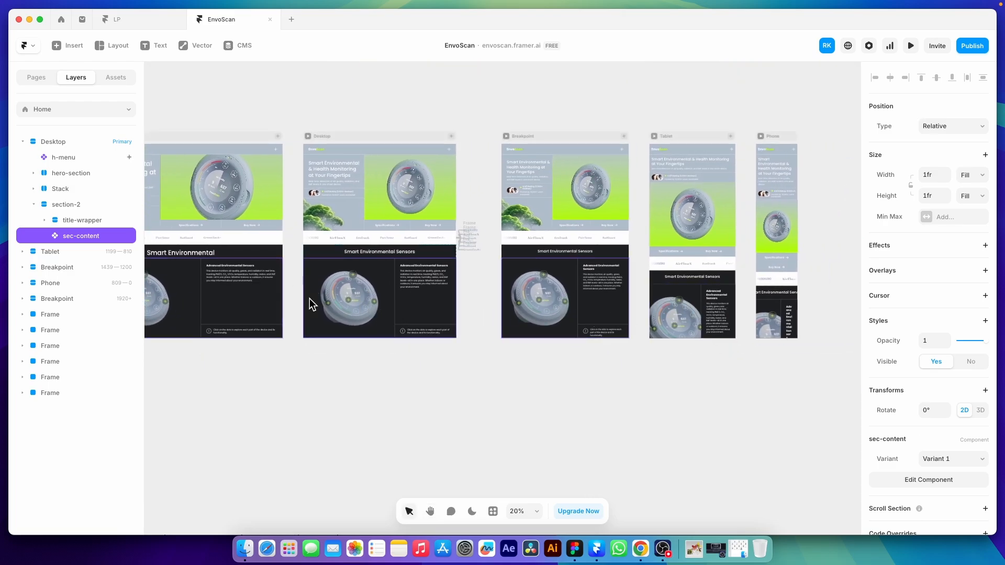
pyautogui.scroll(5, 463, 307)
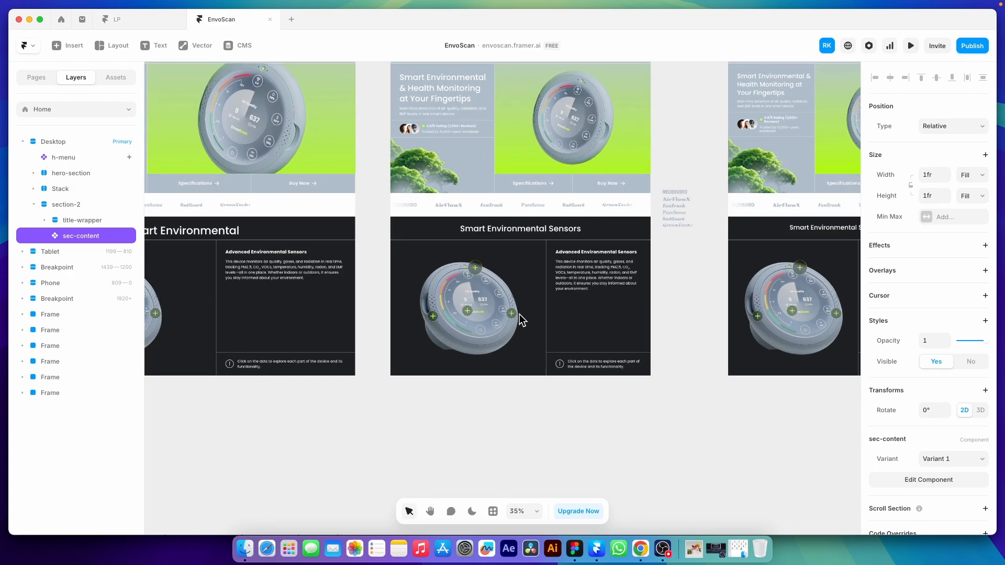
pyautogui.click(542, 395)
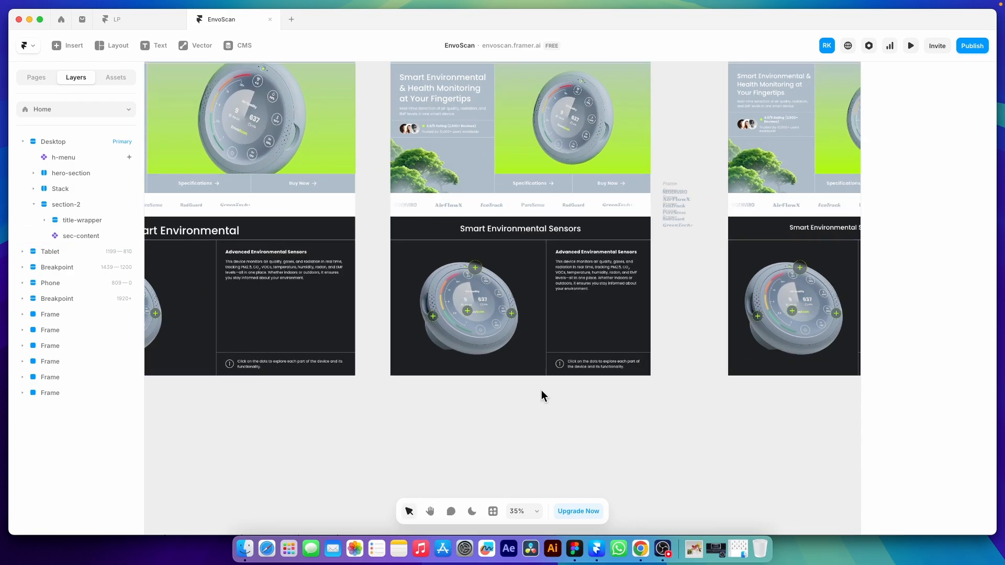
pyautogui.click(104, 142)
pyautogui.moveTo(552, 375); pyautogui.dragTo(567, 489)
pyautogui.scroll(-3, 619, 387)
pyautogui.moveTo(563, 186); pyautogui.dragTo(561, 390)
pyautogui.scroll(5, 550, 322)
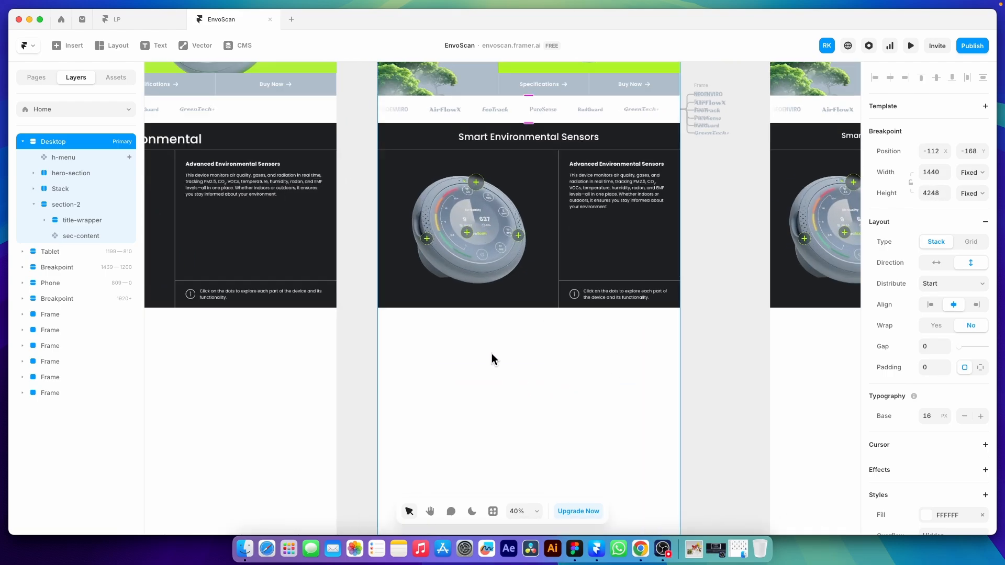
# - Switch to Figma and examine the section with the four step cards 01 to 04 in the EnvoScan wireframe
pyautogui.click(575, 549)
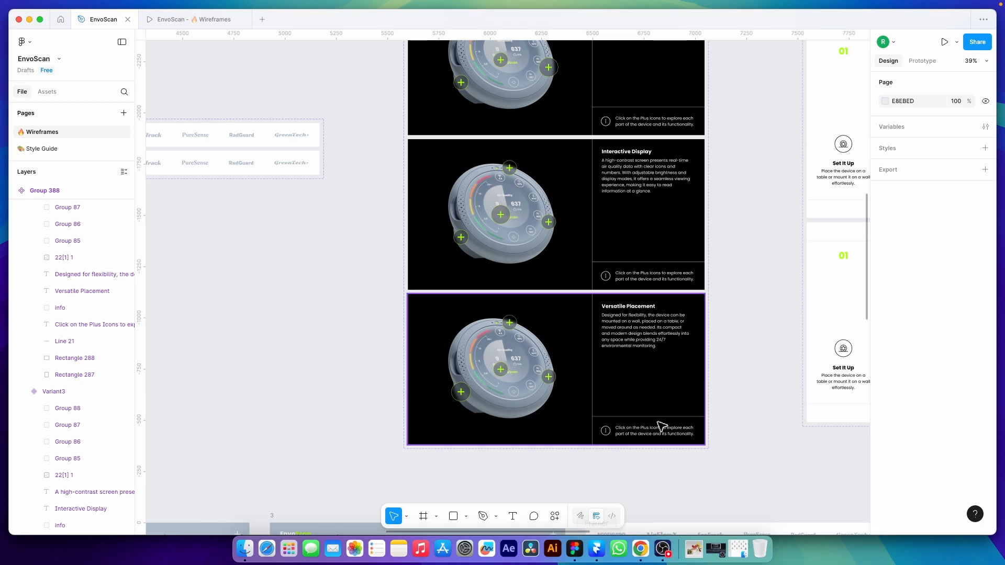
pyautogui.scroll(8, 329, 321)
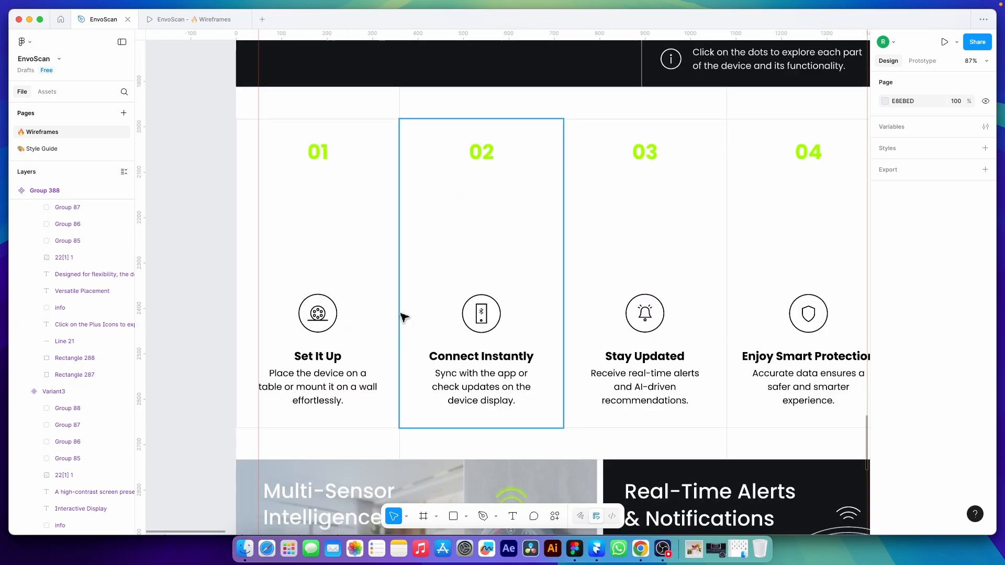
pyautogui.scroll(-2, 288, 238)
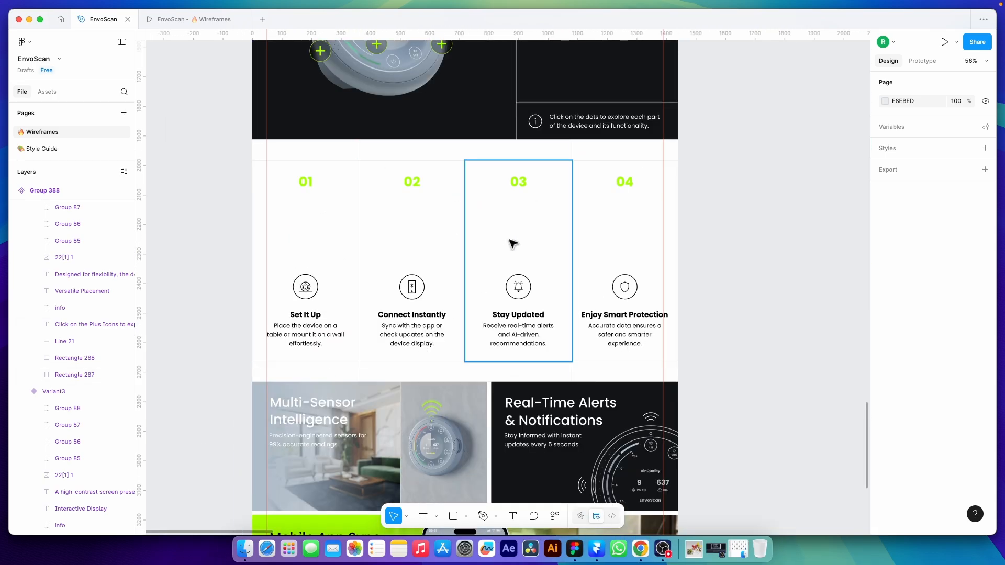
pyautogui.scroll(-5, 322, 361)
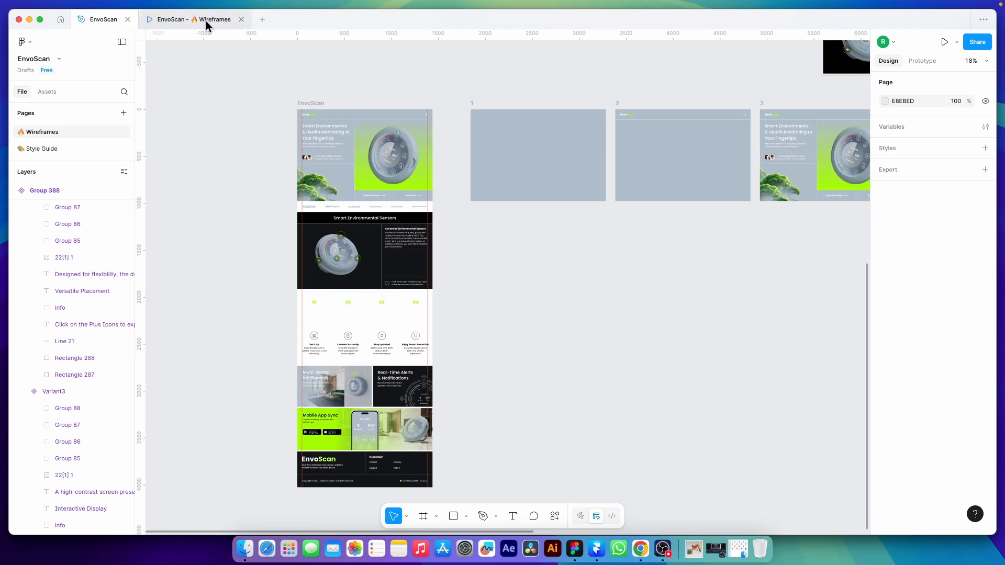
# - Review how the 01 to 04 cards reveal while scrolling in the Wireframes prototype, and return to that section in the design file
pyautogui.click(205, 21)
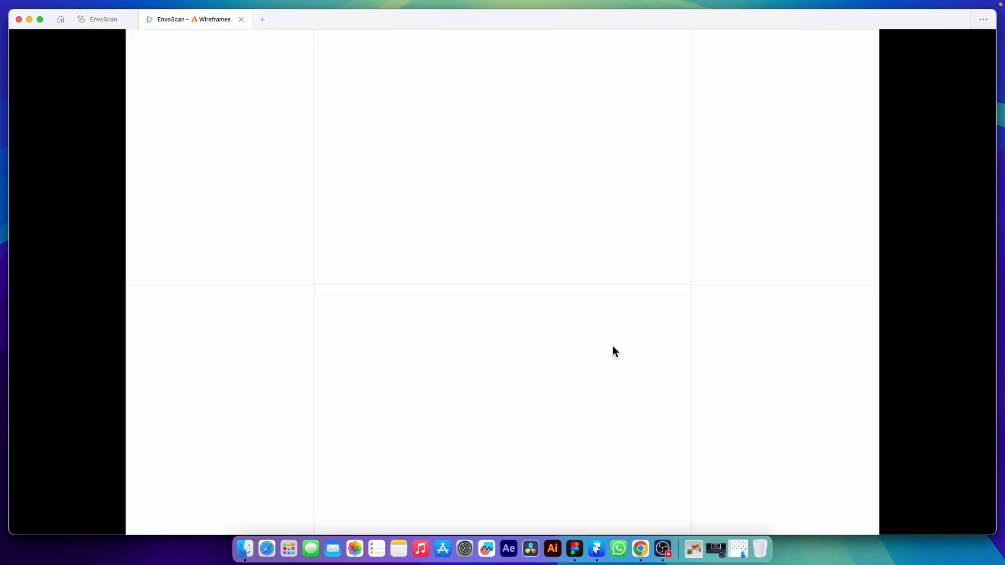
pyautogui.scroll(-3, 350, 310)
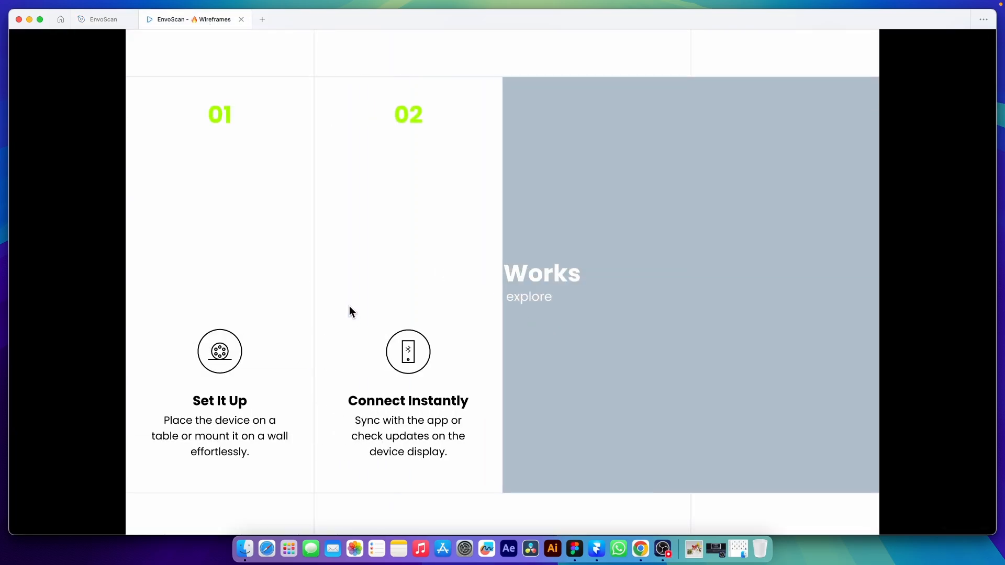
pyautogui.scroll(-6, 406, 269)
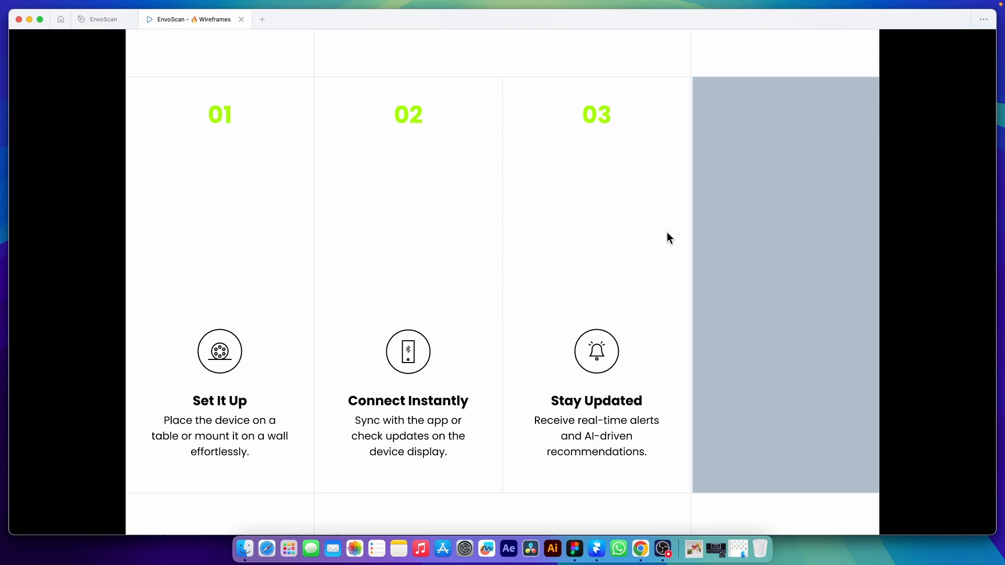
pyautogui.scroll(-5, 790, 243)
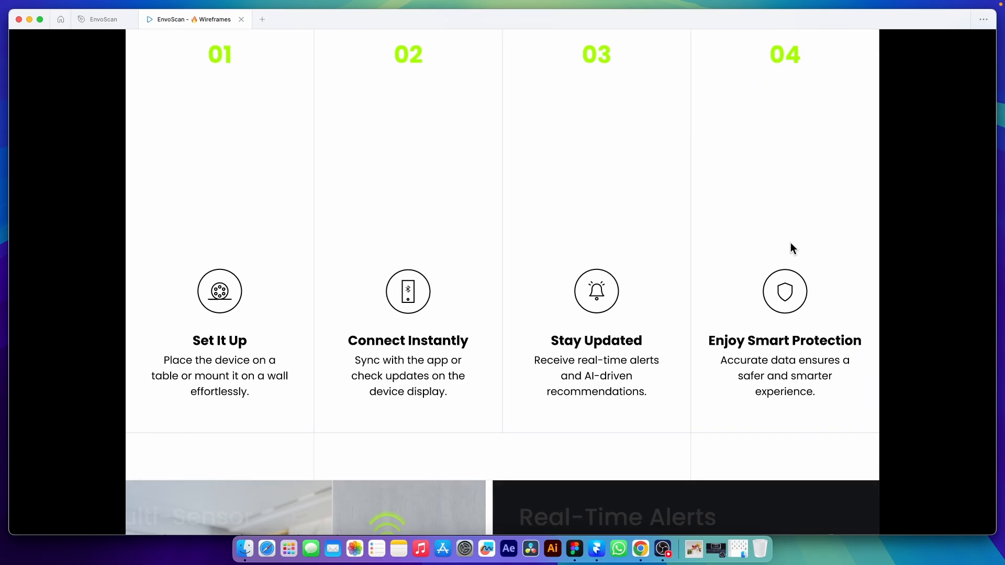
pyautogui.click(107, 19)
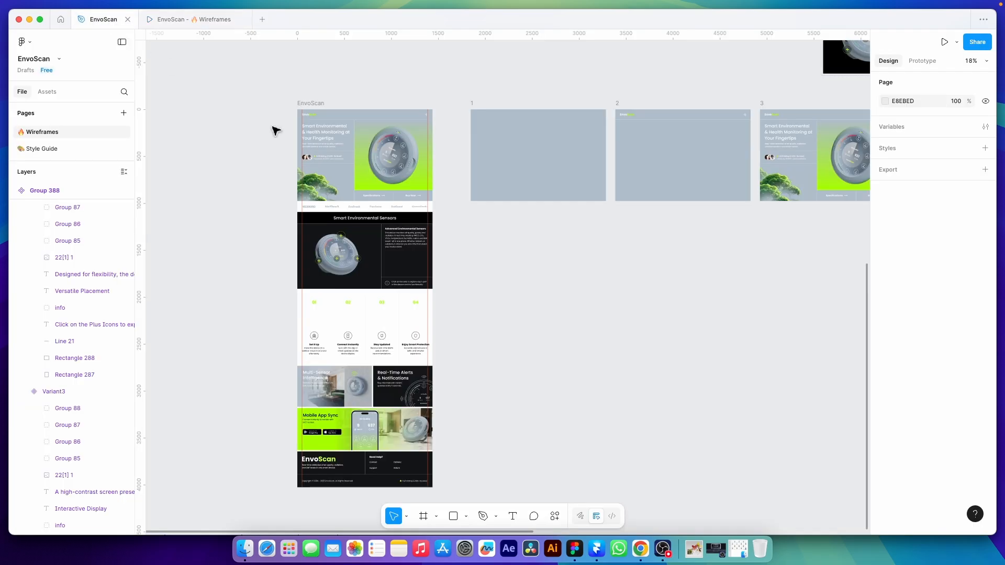
pyautogui.keyDown('super'); pyautogui.scroll(10, 361, 348); pyautogui.keyUp('super')
pyautogui.hscroll(-3, 531, 306)
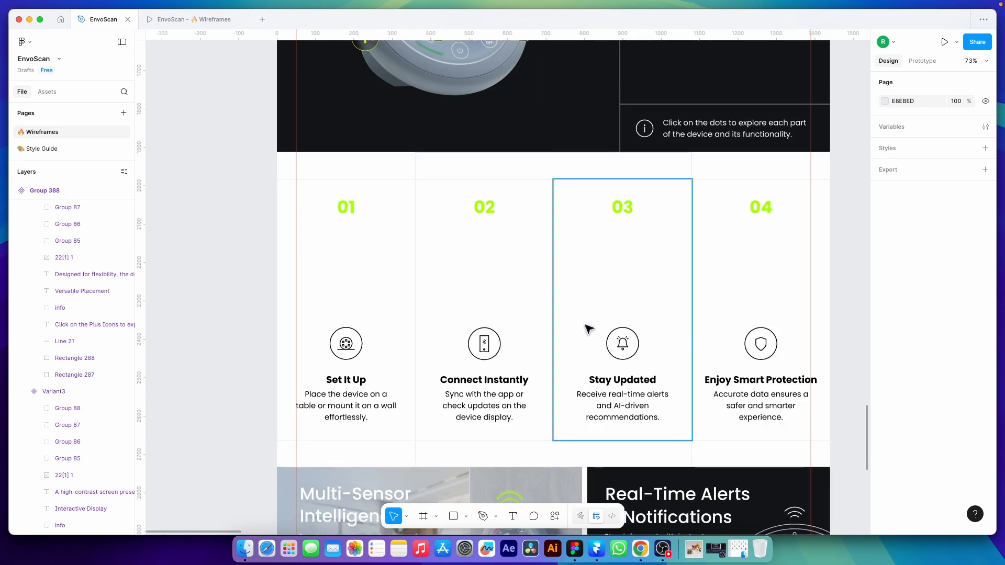
# - Switch back to Framer, draw a frame about 1395 × 762 px below the sensors section on Desktop, and name it sectio-3
pyautogui.click(601, 553)
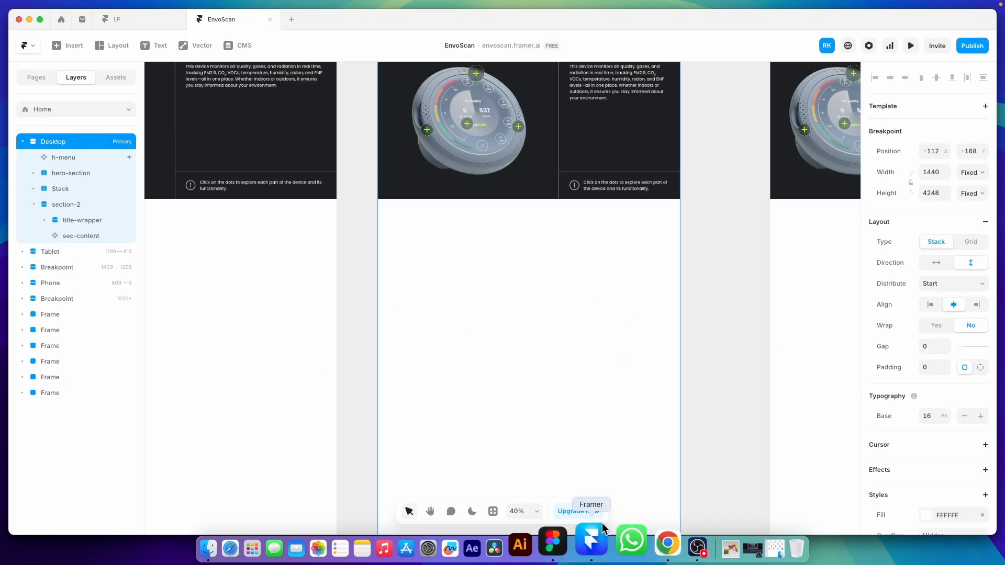
pyautogui.click(116, 46)
pyautogui.click(116, 74)
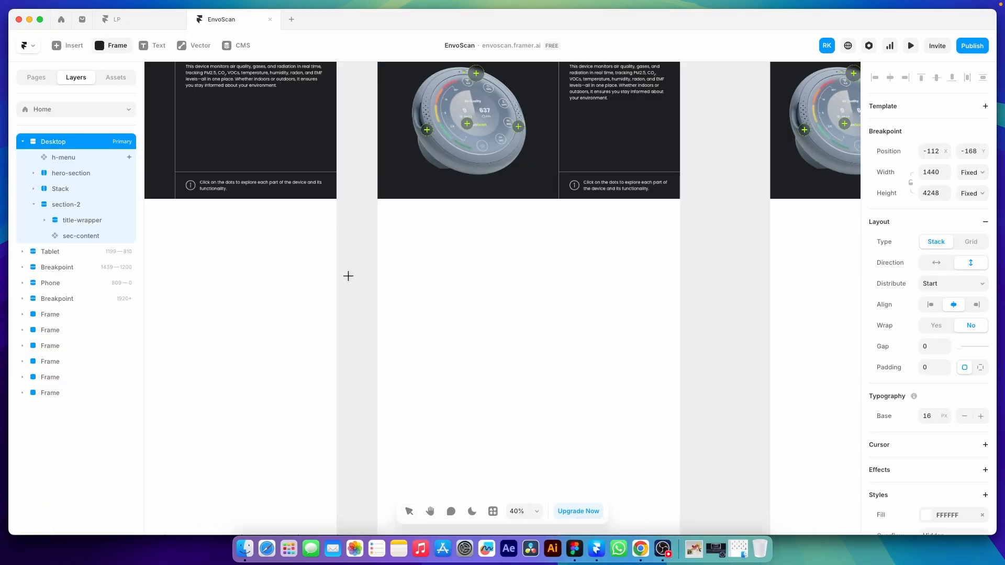
pyautogui.moveTo(383, 209)
pyautogui.mouseDown()
pyautogui.moveTo(529, 303)
pyautogui.moveTo(677, 370)
pyautogui.moveTo(675, 360)
pyautogui.mouseUp()
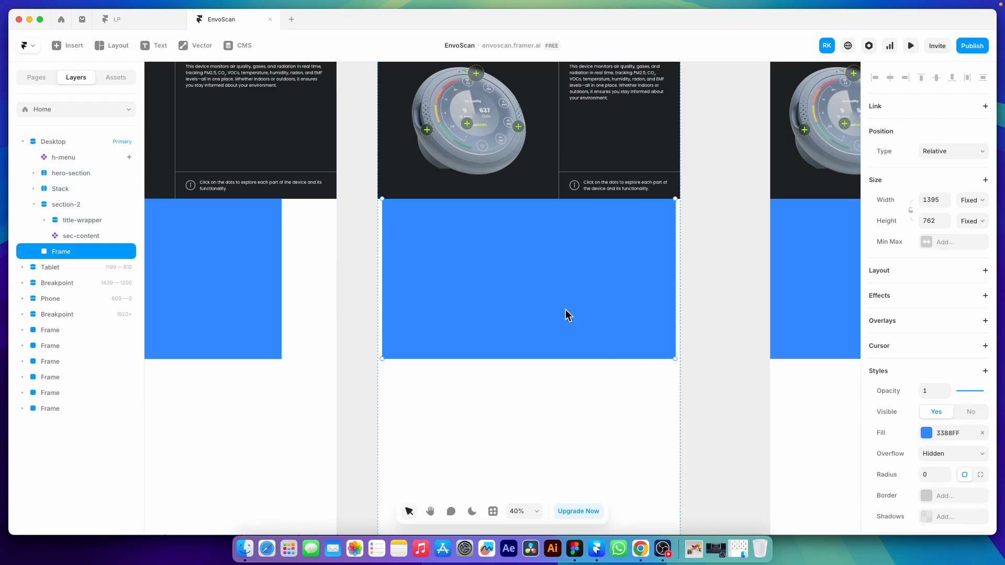
pyautogui.doubleClick(58, 252)
pyautogui.write('sectio-3')
pyautogui.press('Return')
# - Set sectio-3's width to Fill and its height to Viewport at 100vh, and remove its fill colour
pyautogui.click(971, 199)
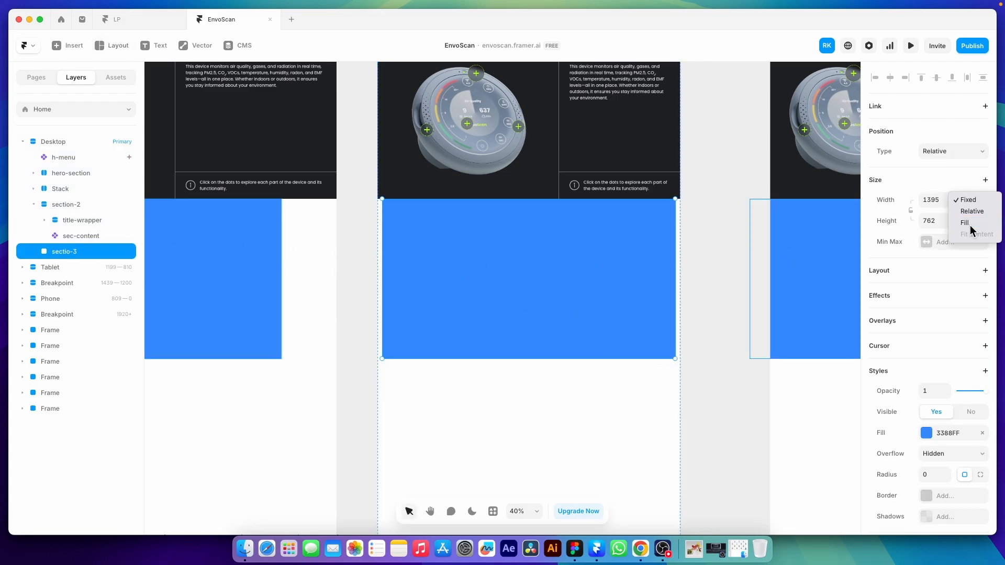
pyautogui.click(972, 230)
pyautogui.click(972, 221)
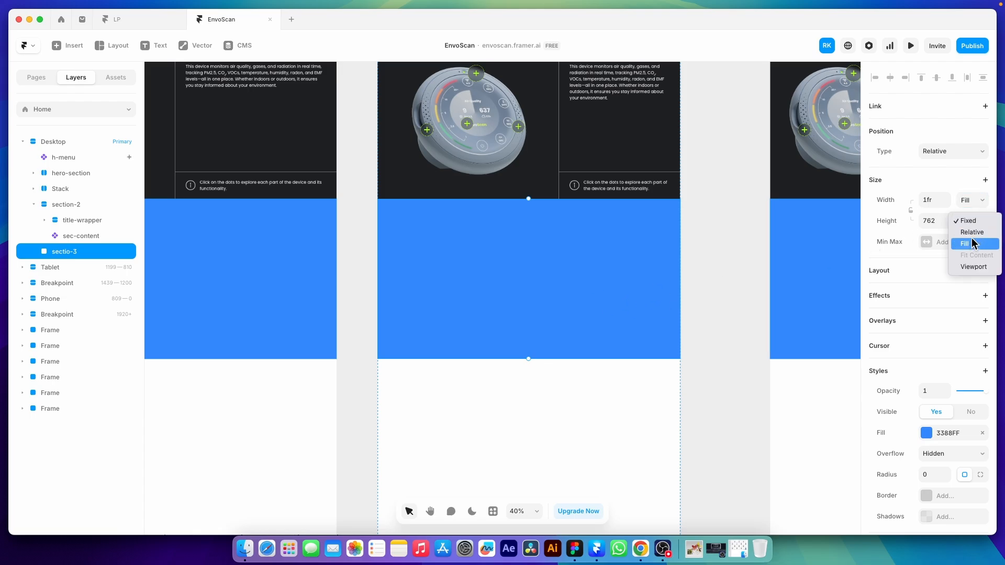
pyautogui.click(974, 267)
pyautogui.scroll(5, 485, 254)
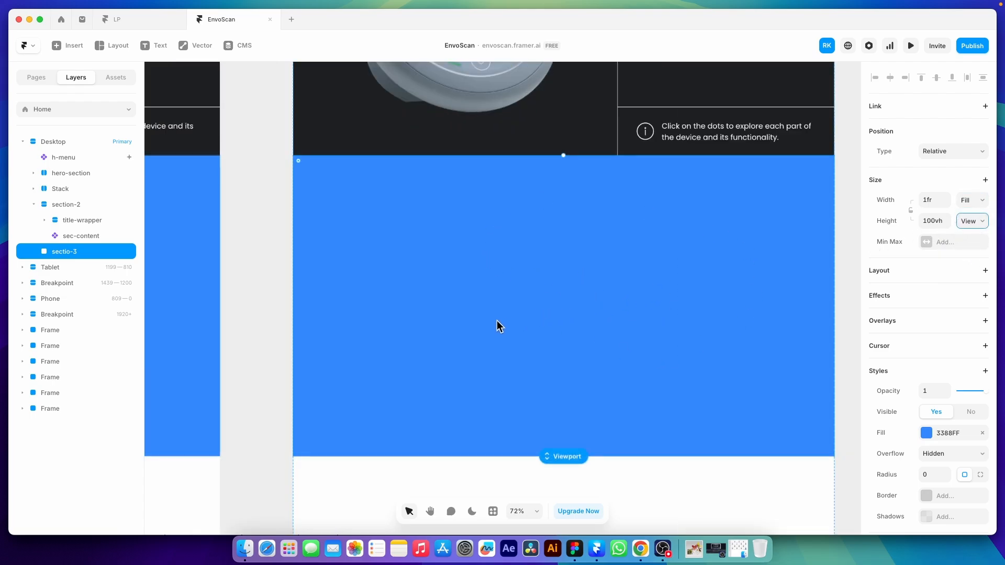
pyautogui.scroll(-6, 485, 321)
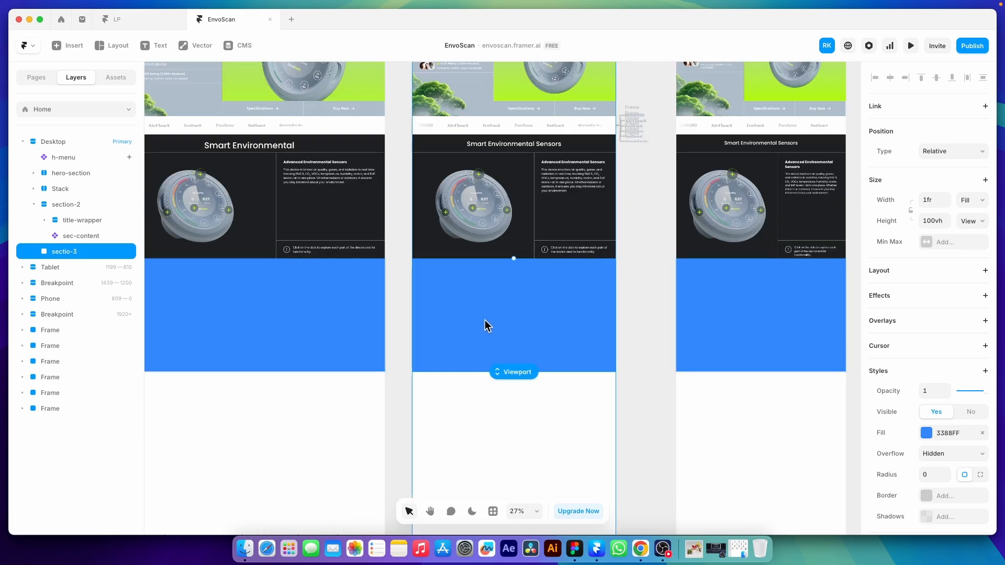
pyautogui.click(982, 433)
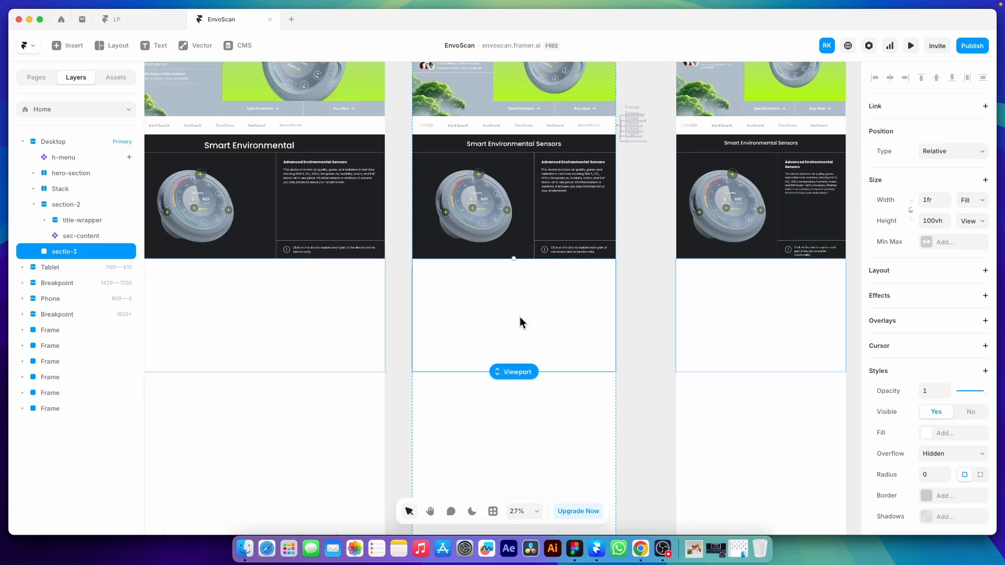
# - Draw a frame about 1137 × 623 px inside sectio-3 and add a layout to sectio-3
pyautogui.click(112, 45)
pyautogui.click(119, 75)
pyautogui.moveTo(425, 275); pyautogui.dragTo(587, 362)
pyautogui.click(968, 270)
pyautogui.press('Return')
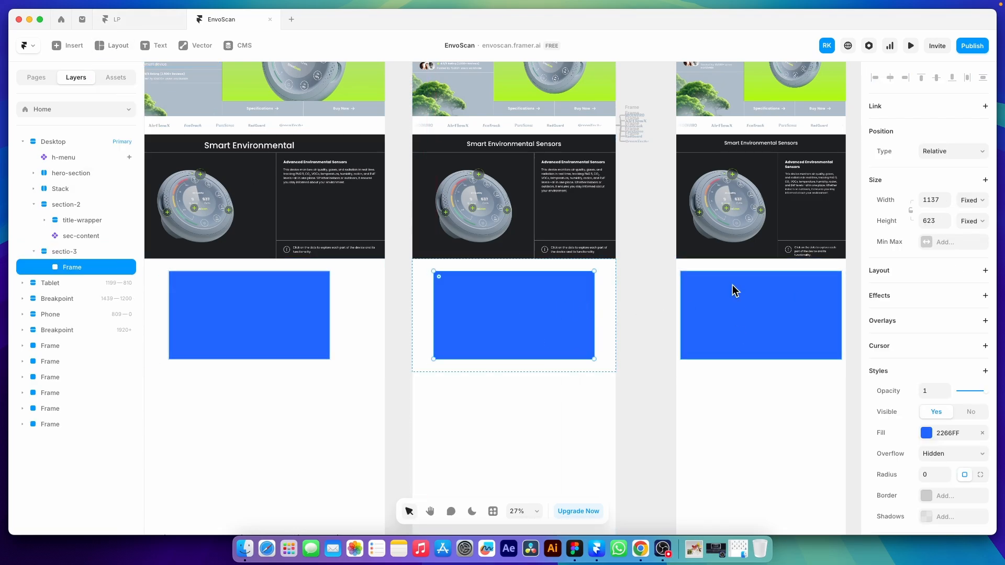
# - Set both the width and height of the new frame inside sectio-3 to Fill
pyautogui.click(971, 200)
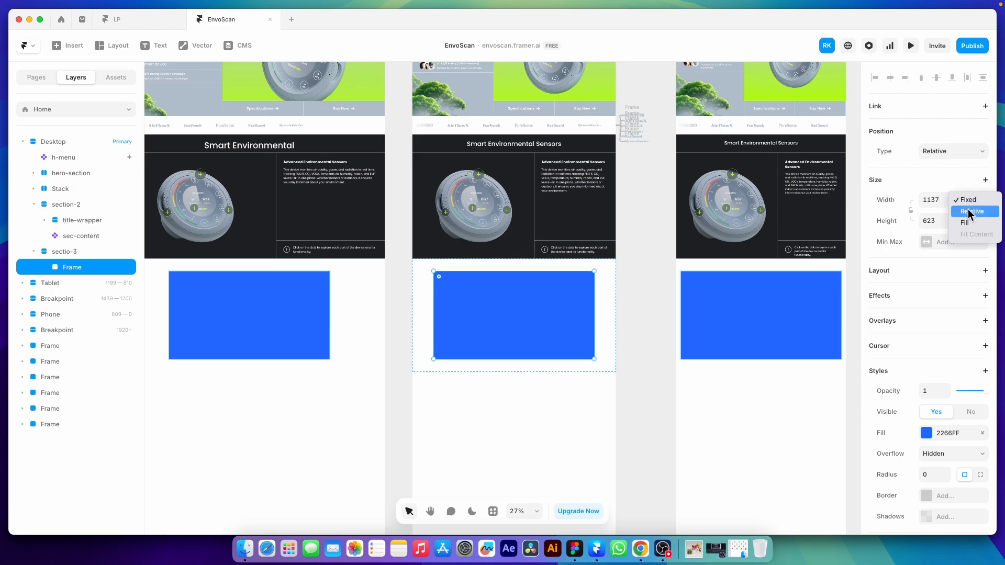
pyautogui.click(967, 224)
pyautogui.click(969, 222)
pyautogui.click(964, 244)
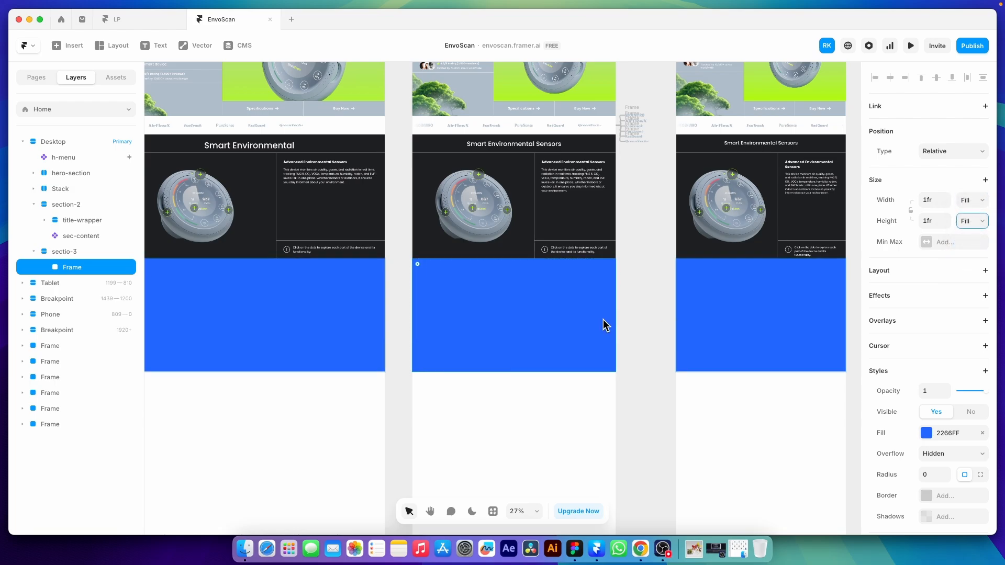
# - Rename the frame inside sectio-3 as scroll-sec and remove its fill colour
pyautogui.scroll(5, 528, 309)
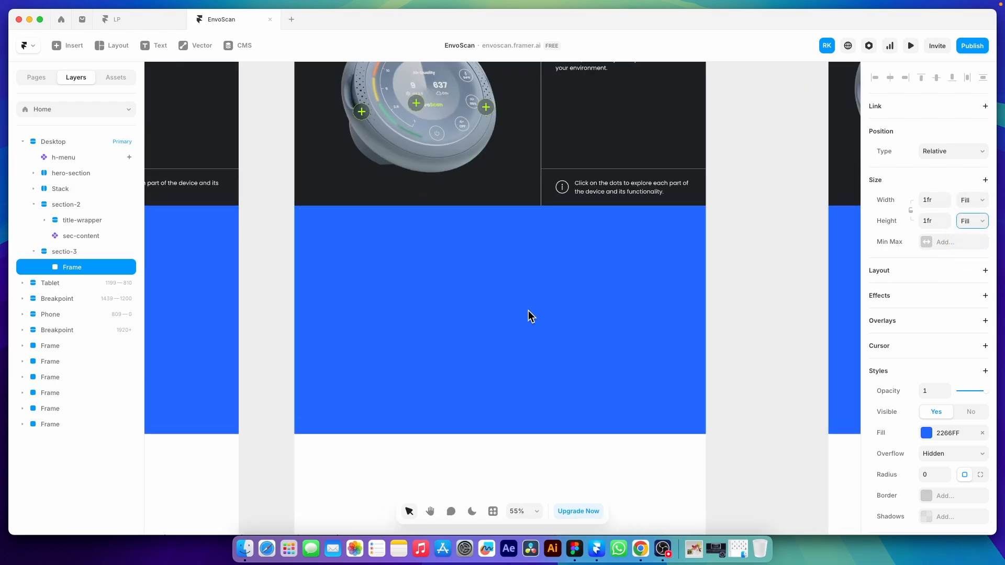
pyautogui.doubleClick(83, 267)
pyautogui.write('scroll-sec')
pyautogui.press('Return')
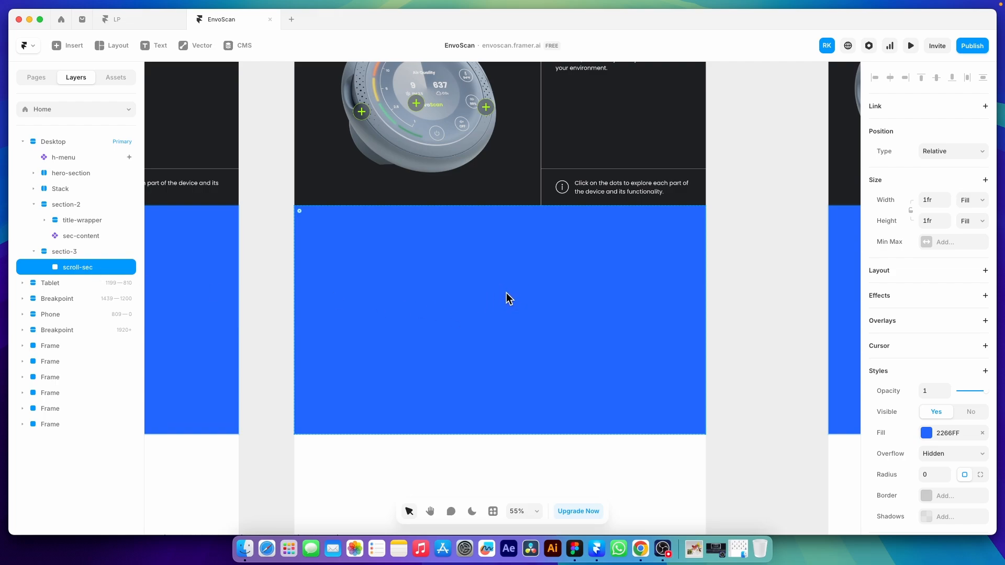
pyautogui.click(981, 433)
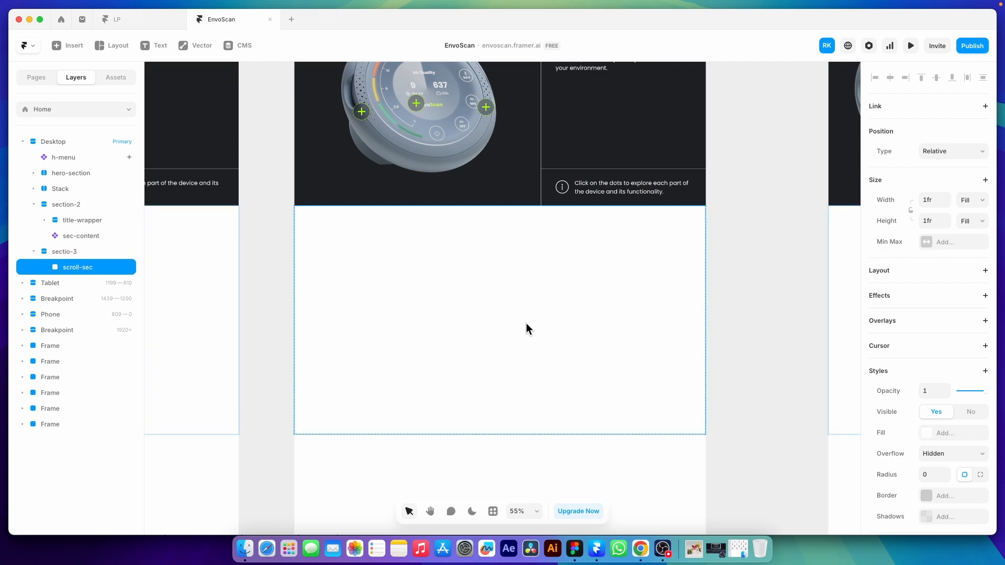
# - Draw a frame about 1317 × 137 inside scroll-sec and give scroll-sec a vertical stack layout
pyautogui.click(114, 46)
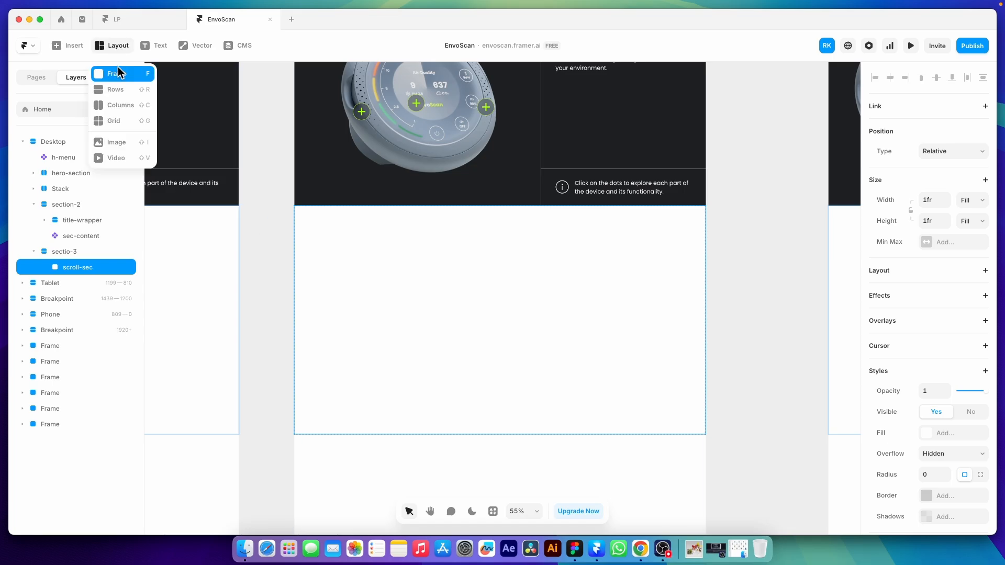
pyautogui.click(123, 71)
pyautogui.moveTo(307, 212); pyautogui.dragTo(678, 255)
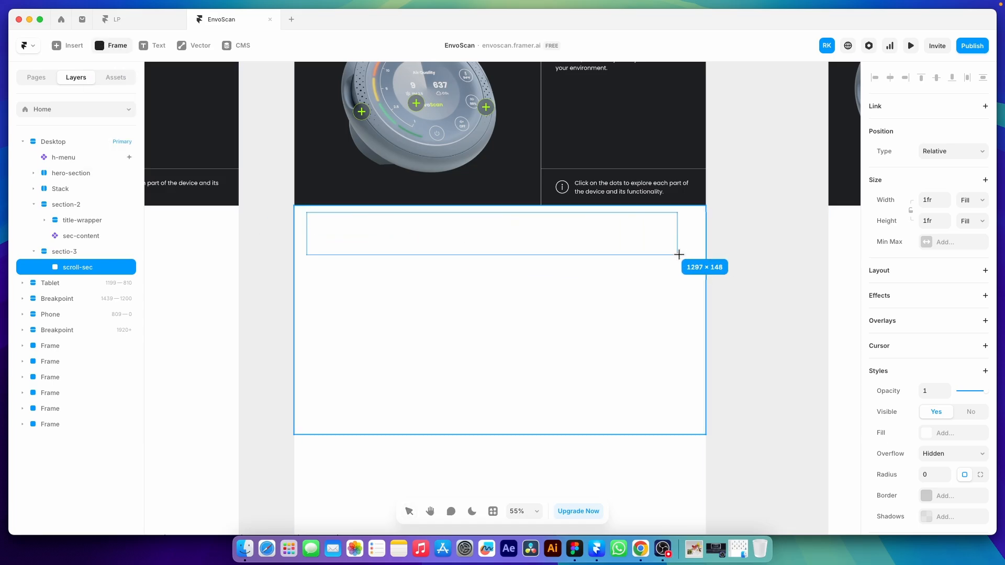
pyautogui.click(919, 271)
pyautogui.click(609, 324)
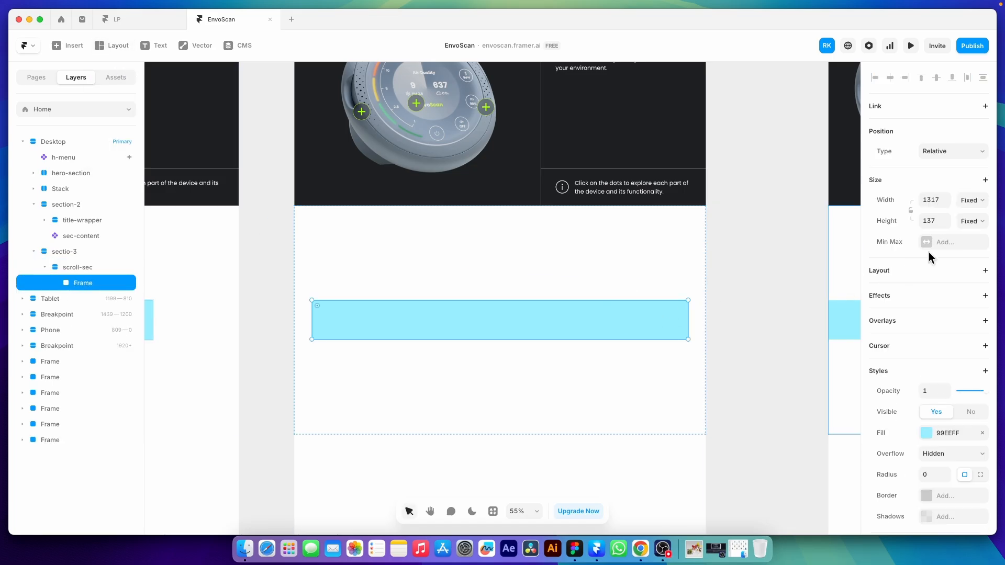
# - Set the new frame's height to 10% and its width to Fill
pyautogui.click(938, 220)
pyautogui.write('10%')
pyautogui.press('Return')
pyautogui.click(970, 200)
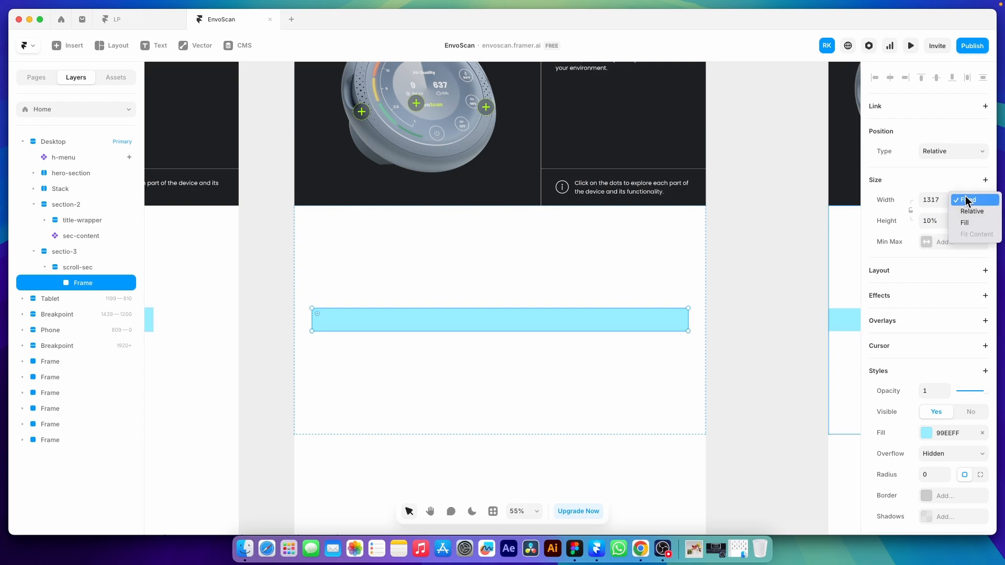
pyautogui.click(963, 212)
pyautogui.click(570, 345)
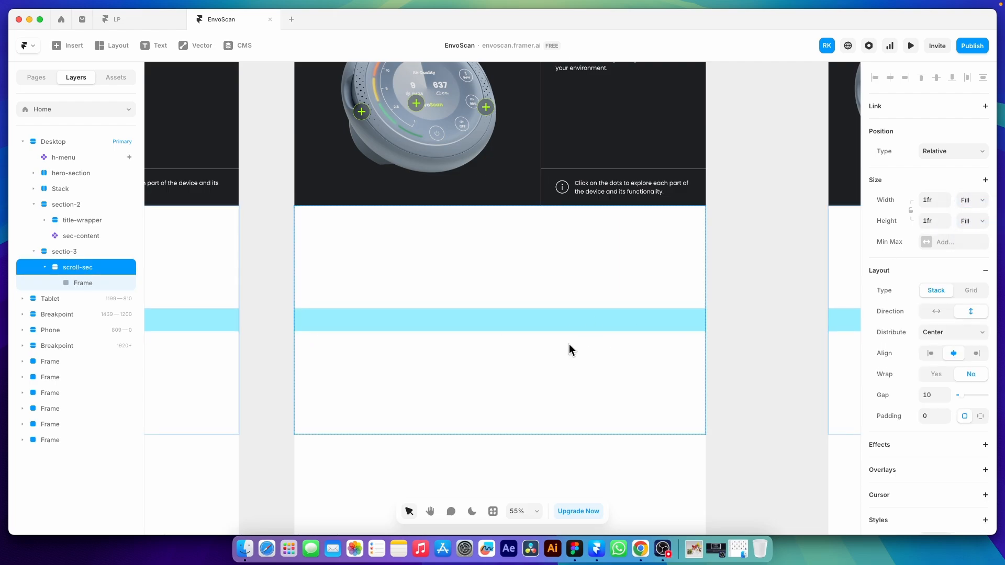
# - Duplicate the 10% high frame and set scroll-sec's stack gap to 0
pyautogui.click(574, 317)
pyautogui.press('super+d')
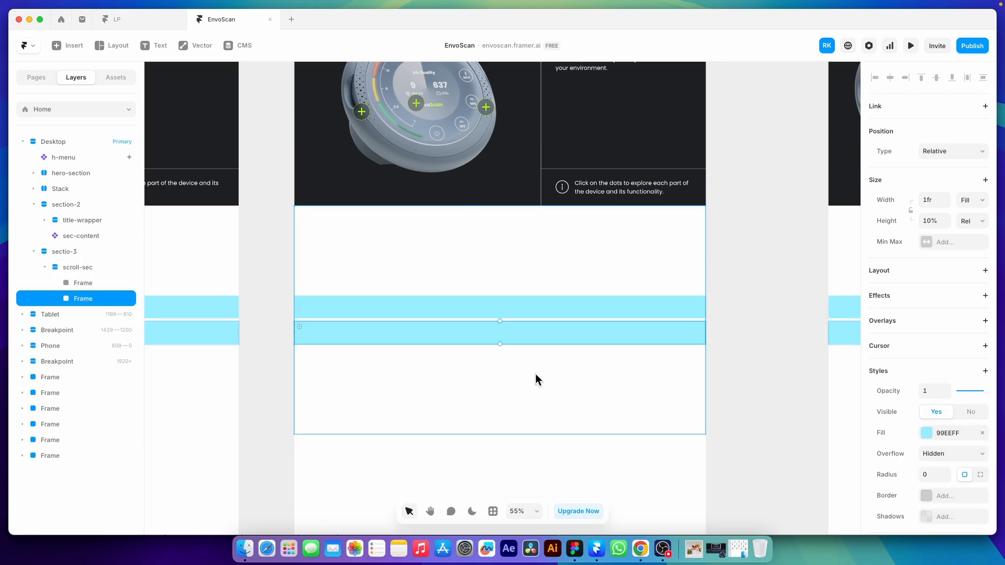
pyautogui.click(497, 369)
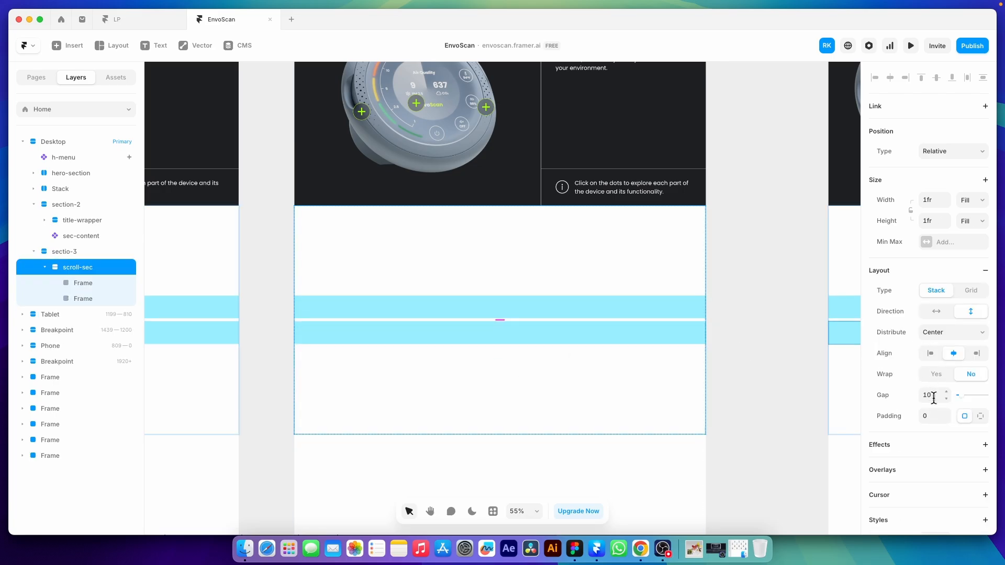
pyautogui.write('0')
pyautogui.press('Return')
# - Set the lower frame's height to 80% and place a duplicate of the 10% high frame below it
pyautogui.click(607, 335)
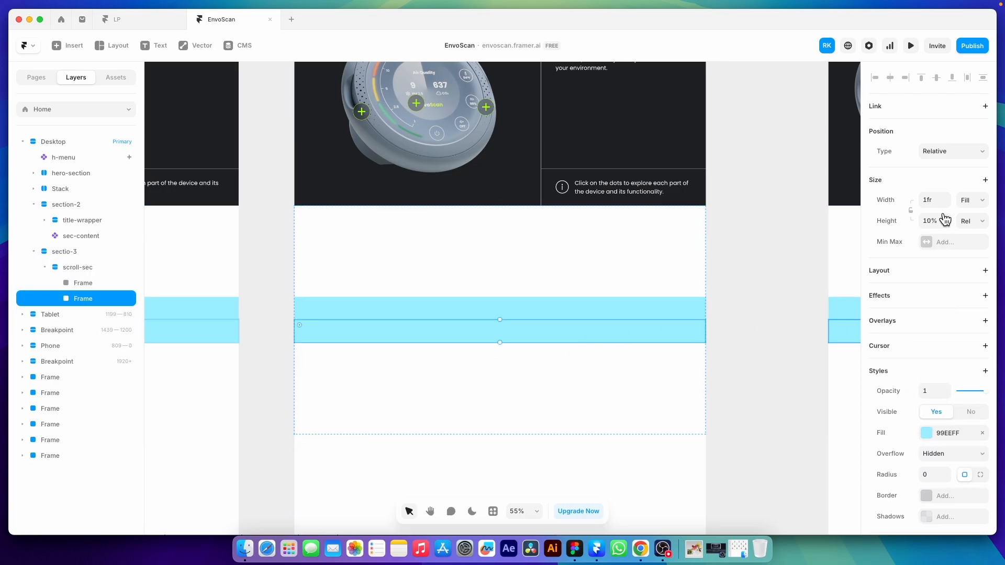
pyautogui.write('80%')
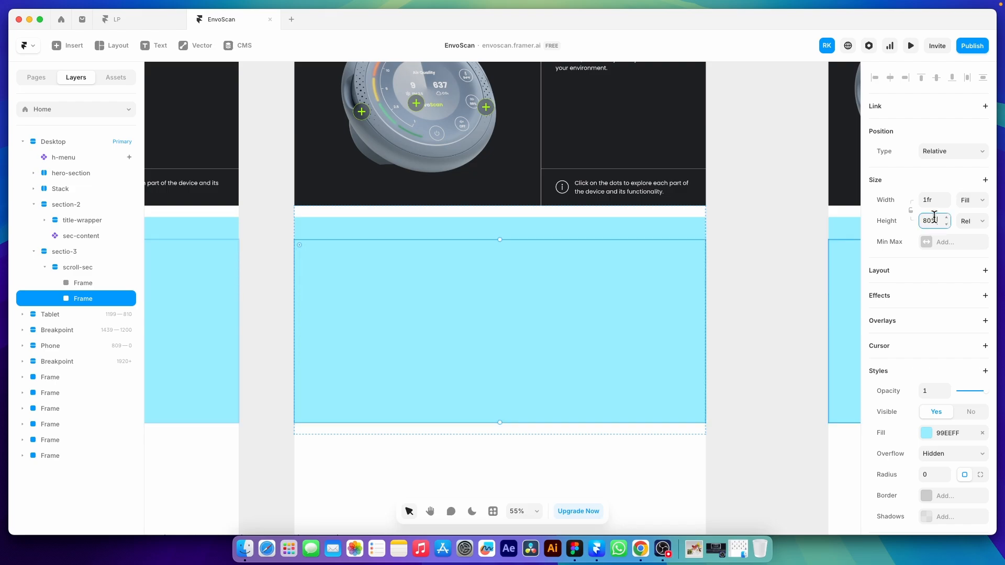
pyautogui.click(544, 233)
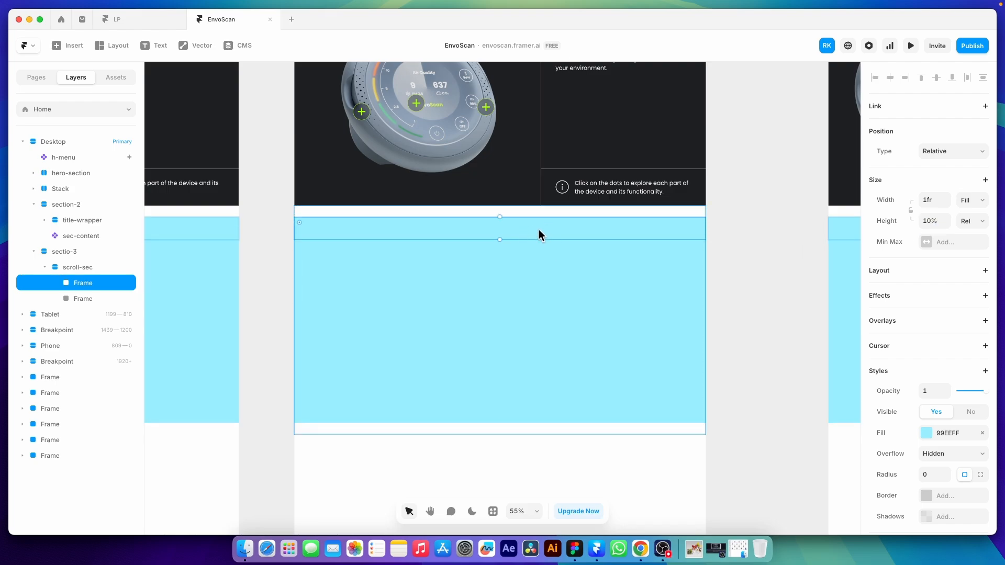
pyautogui.press('super+d')
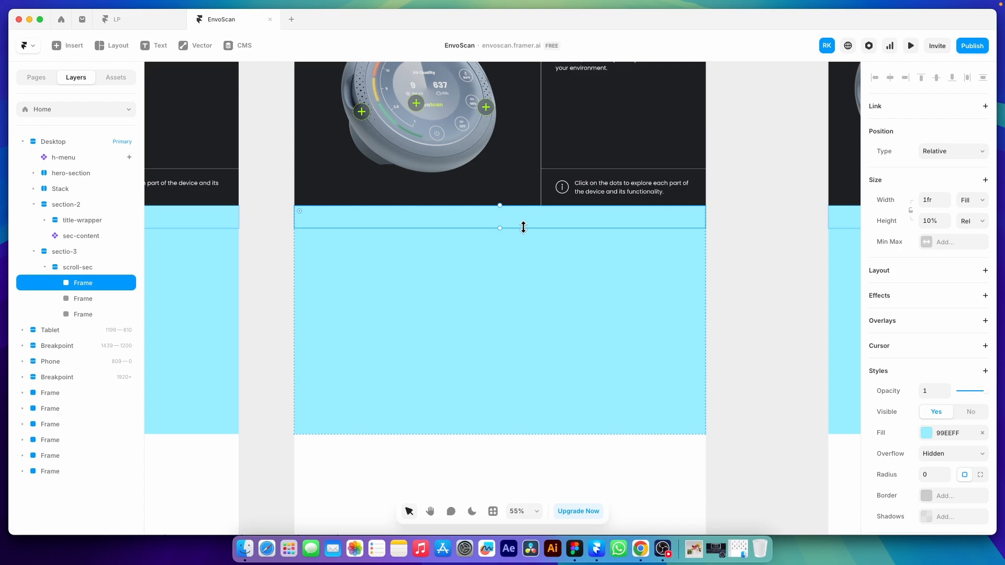
pyautogui.moveTo(90, 282); pyautogui.dragTo(84, 316)
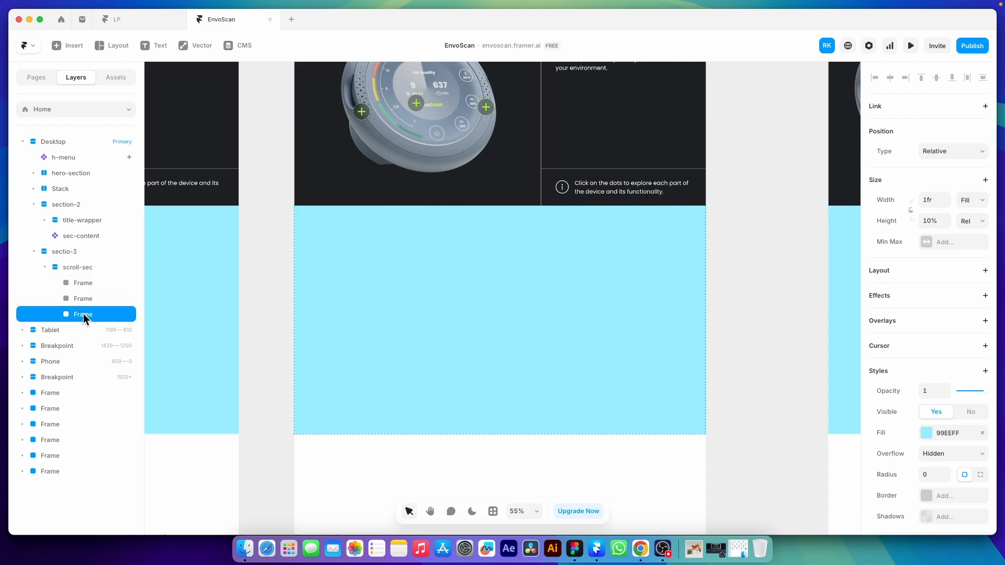
# - Rename the 80% high middle frame as cards-wrapper
pyautogui.click(375, 283)
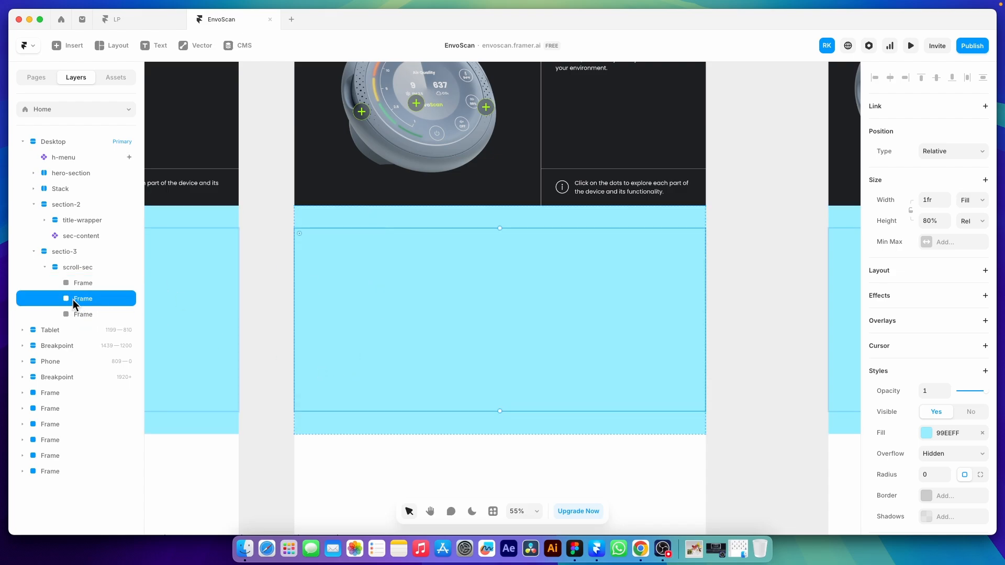
pyautogui.doubleClick(105, 299)
pyautogui.write('cards-wrapper')
pyautogui.press('Return')
# - Remove the fill from all three frames inside scroll-sec
pyautogui.click(434, 222)
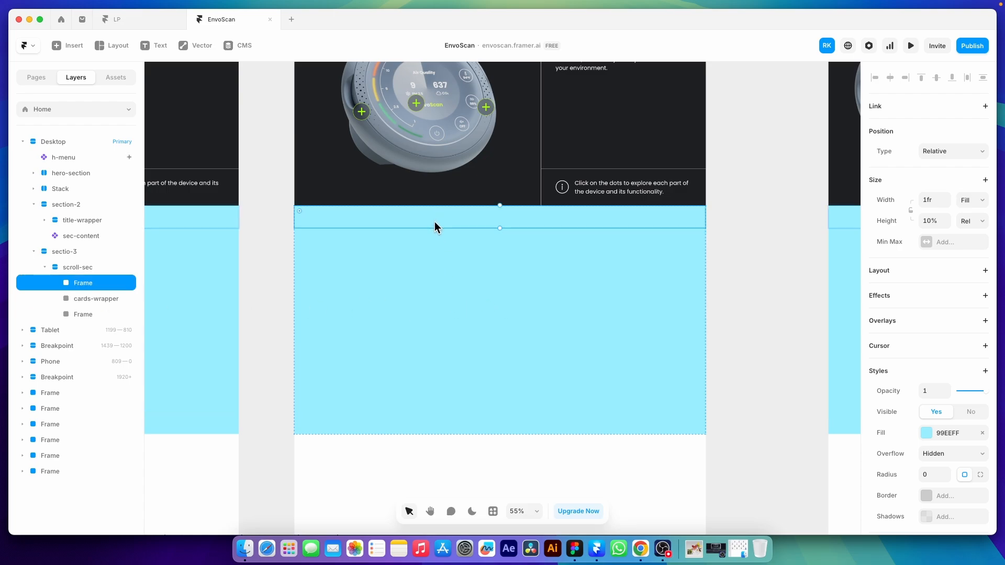
pyautogui.click(982, 433)
pyautogui.press('Tab')
pyautogui.click(982, 433)
pyautogui.click(643, 429)
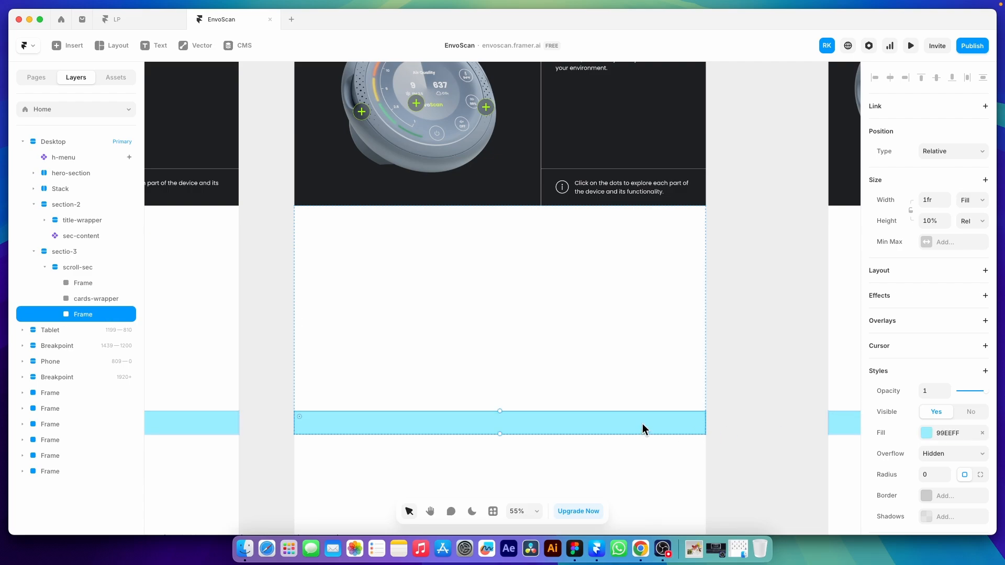
pyautogui.click(982, 433)
# - Give the lowest frame in scroll-sec a solid border of width 1 on its top edge only, using the "other" colour style
pyautogui.scroll(-3, 951, 447)
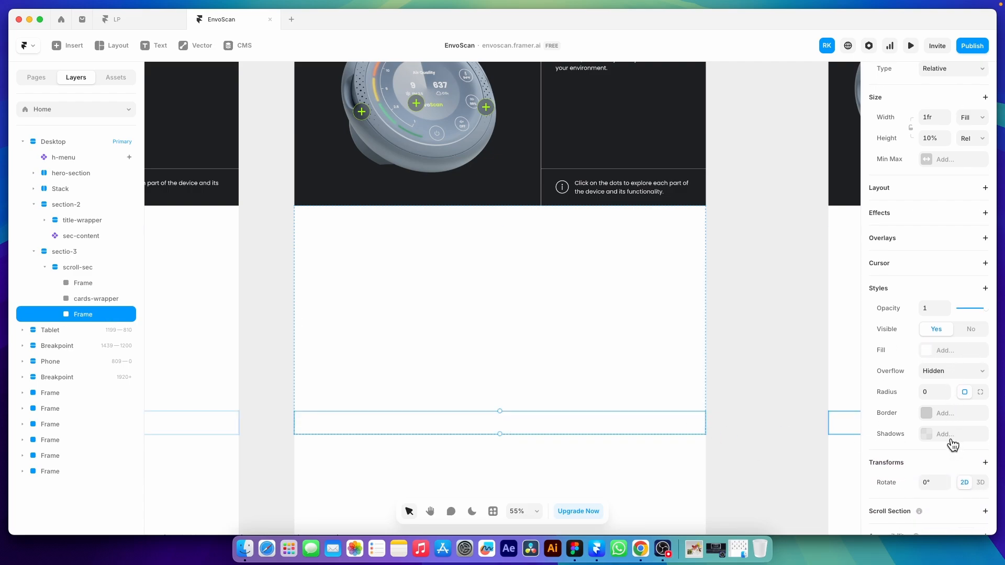
pyautogui.click(947, 414)
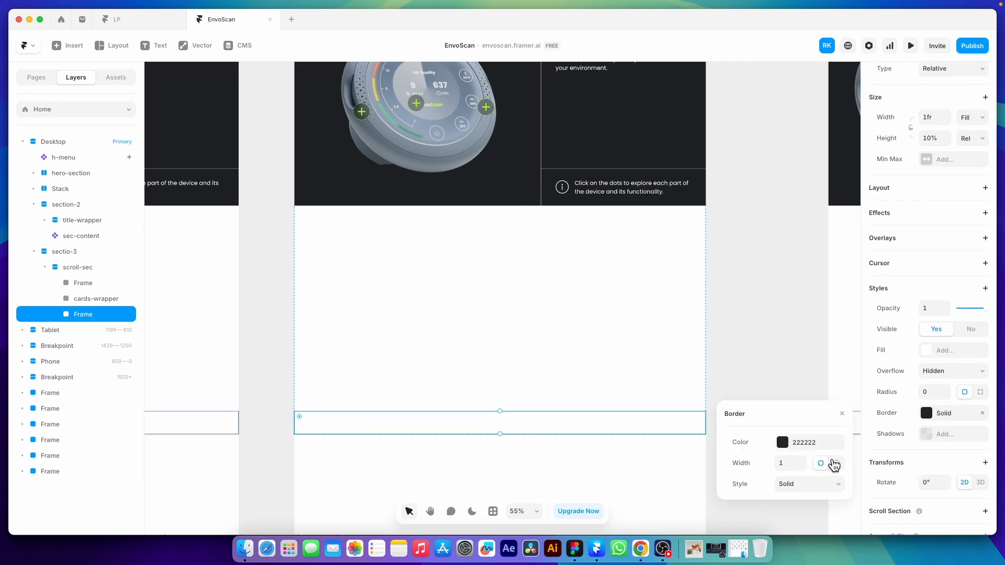
pyautogui.click(834, 464)
pyautogui.click(800, 480)
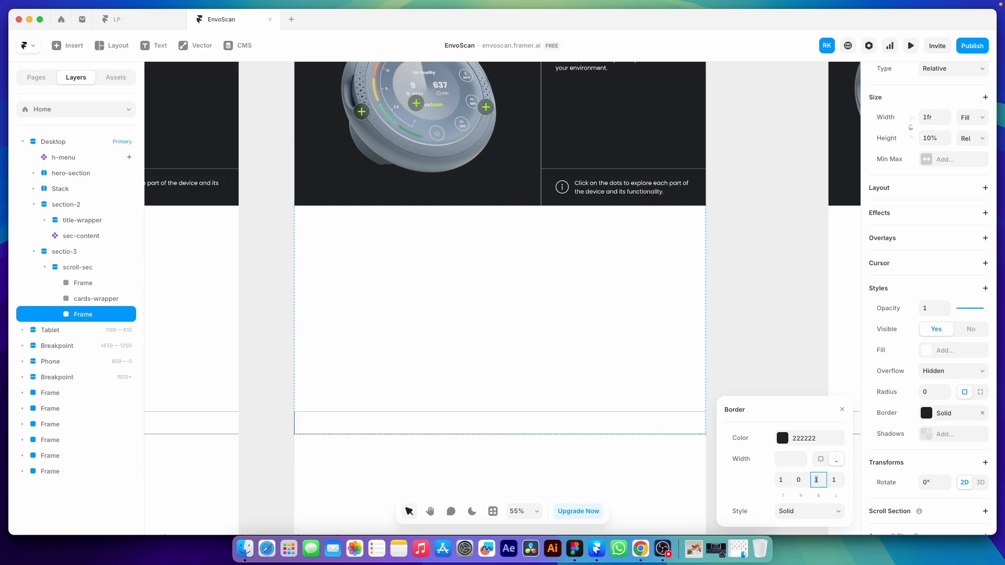
pyautogui.write('0')
pyautogui.click(834, 482)
pyautogui.write('0')
pyautogui.click(785, 441)
pyautogui.click(756, 487)
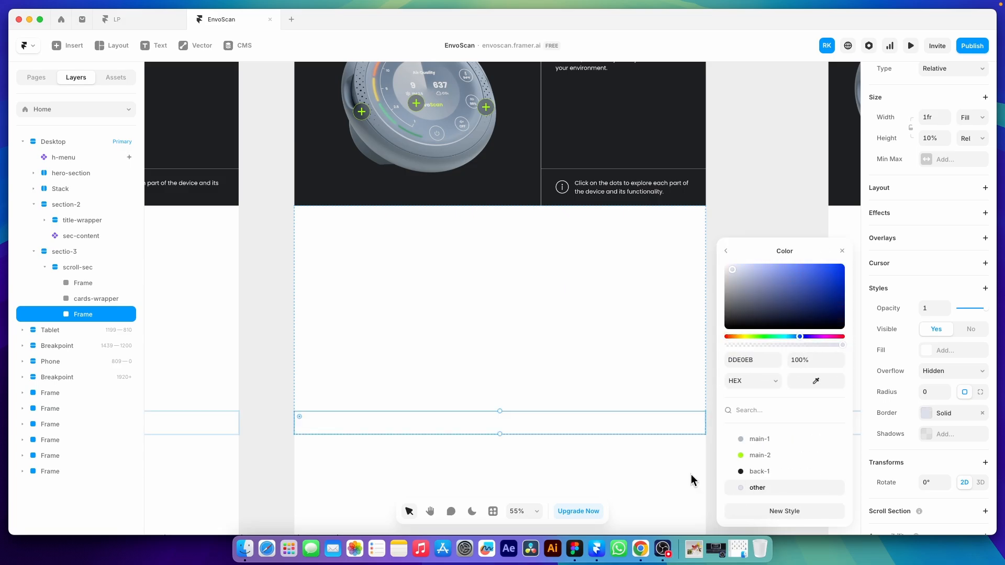
pyautogui.click(523, 442)
# - Give the uppermost frame in scroll-sec a solid border of width 1 on its bottom edge only, in the same light colour
pyautogui.click(527, 226)
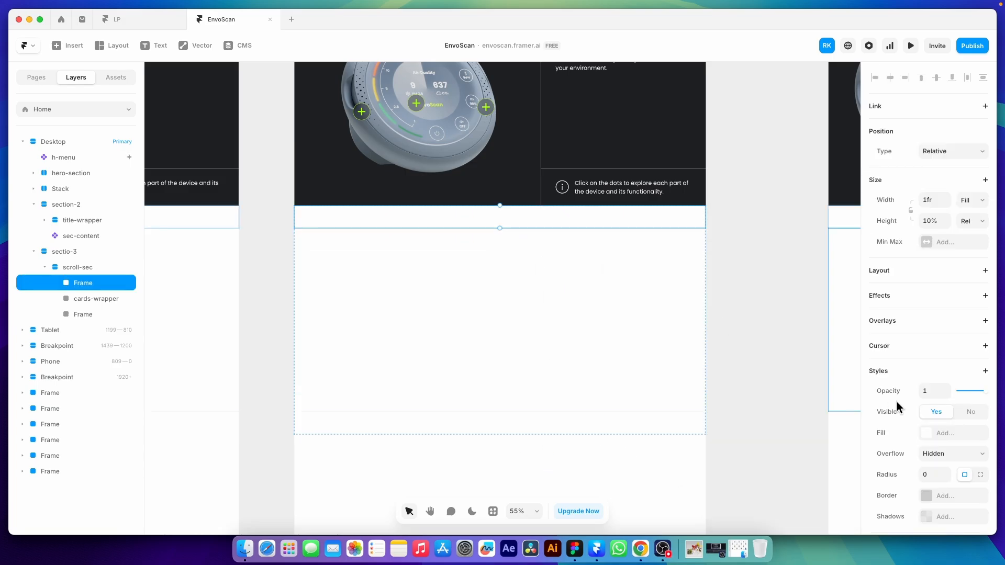
pyautogui.scroll(-3, 954, 371)
pyautogui.click(953, 370)
pyautogui.click(837, 414)
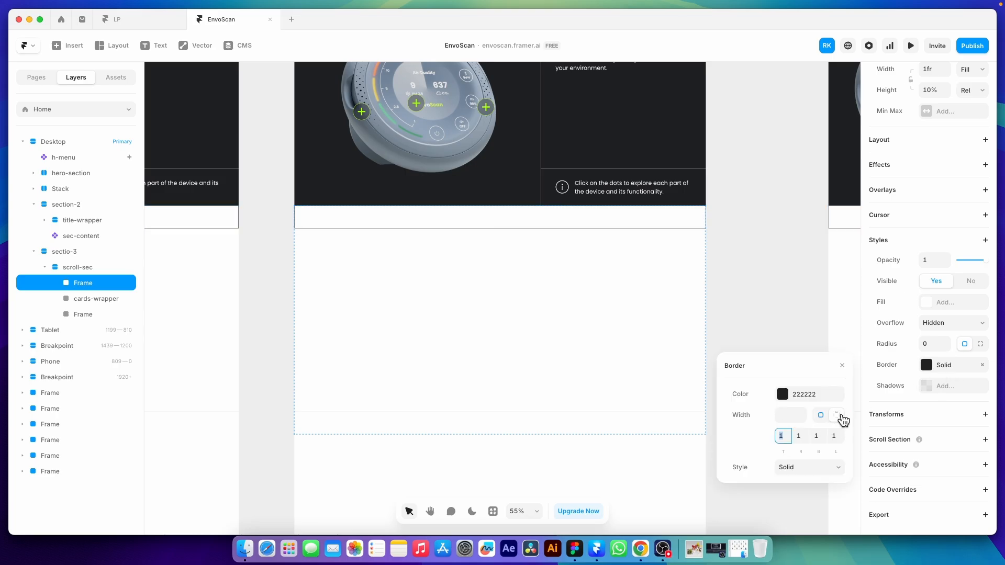
pyautogui.write('0')
pyautogui.click(802, 440)
pyautogui.write('0')
pyautogui.click(834, 439)
pyautogui.write('0')
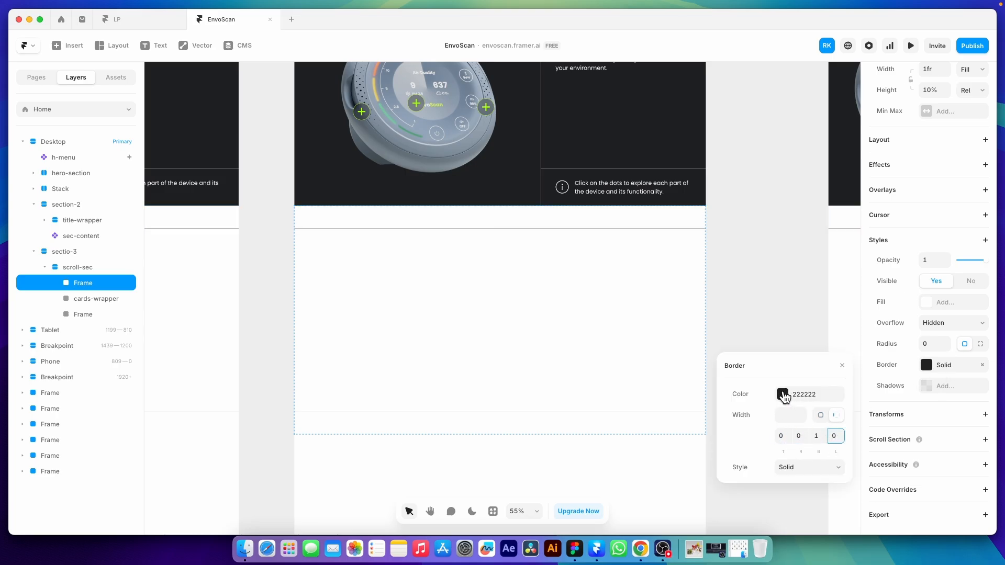
pyautogui.click(783, 395)
pyautogui.click(621, 479)
# - Check the four-card row in the Figma wireframe, and draw a card frame about 357 × 518 in cards-wrapper, arranged as a horizontal stack
pyautogui.click(409, 308)
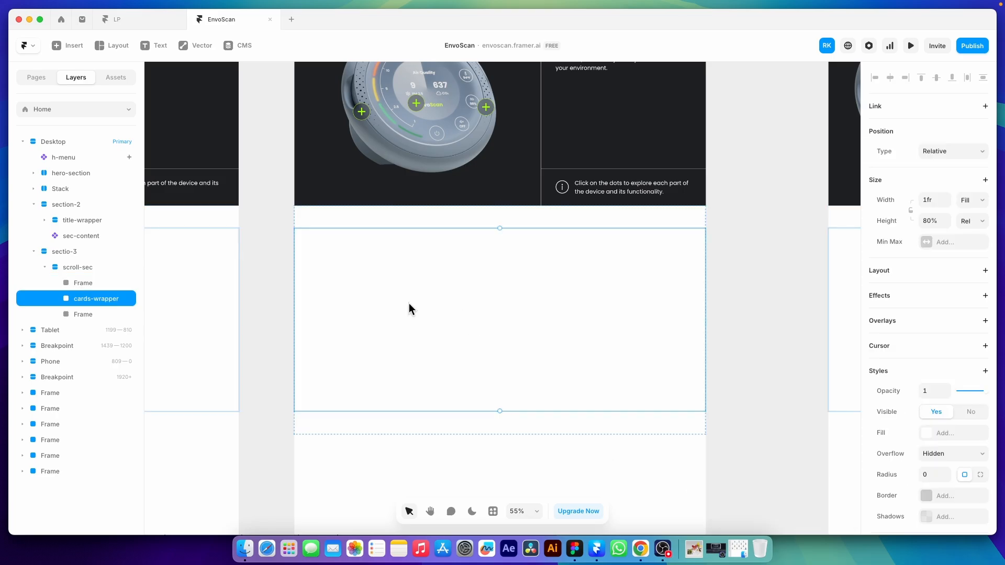
pyautogui.click(574, 549)
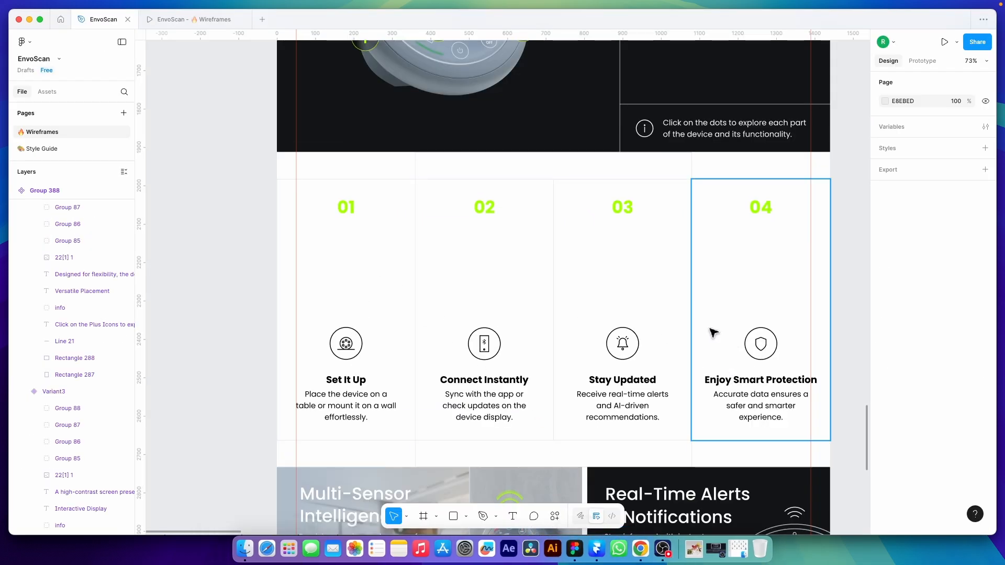
pyautogui.press('super+Tab')
pyautogui.click(119, 46)
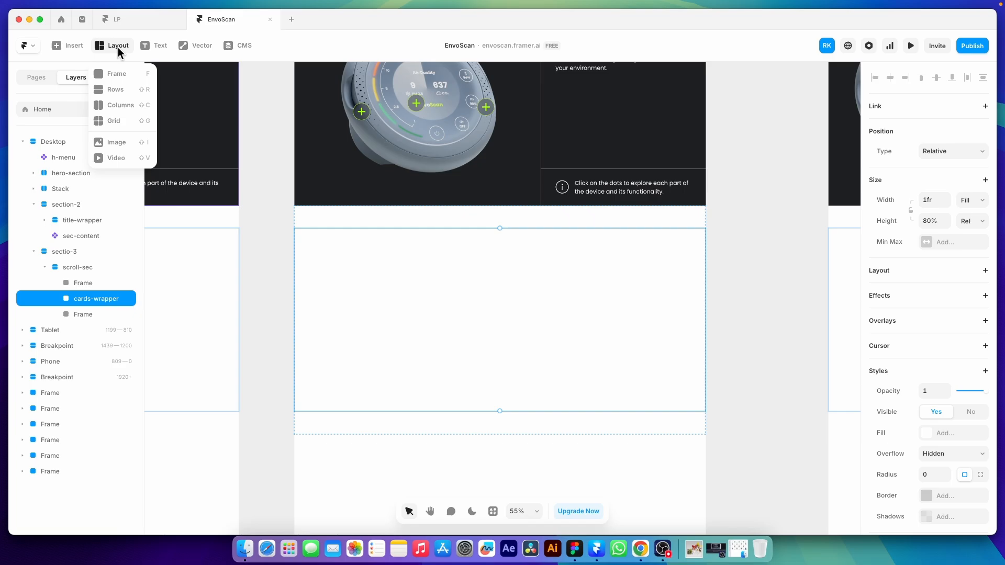
pyautogui.click(132, 96)
pyautogui.moveTo(317, 238)
pyautogui.mouseDown()
pyautogui.moveTo(390, 322)
pyautogui.moveTo(420, 387)
pyautogui.mouseUp()
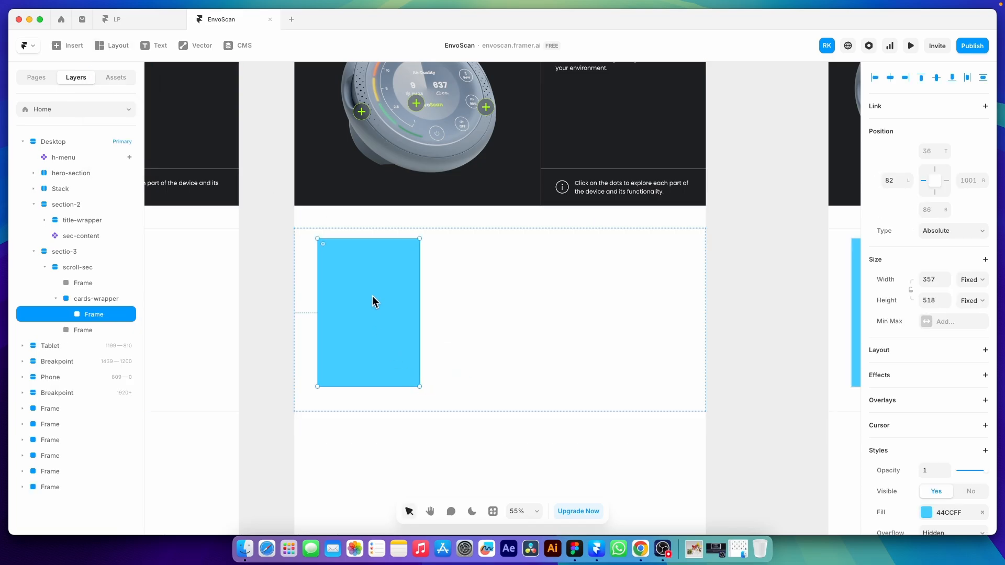
pyautogui.click(516, 307)
pyautogui.click(919, 273)
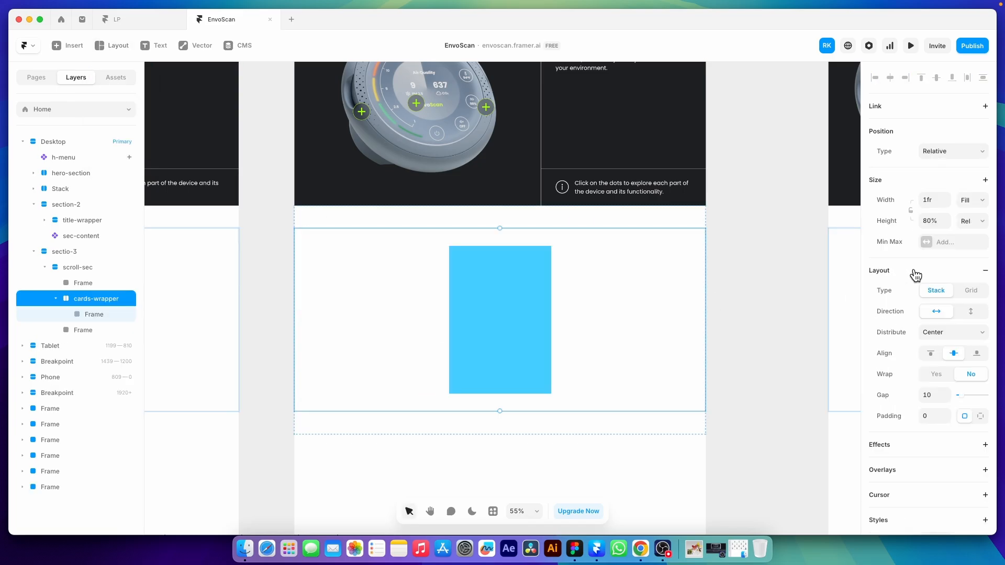
# - Set the card frame's height to Fill and its width to 25%
pyautogui.click(486, 308)
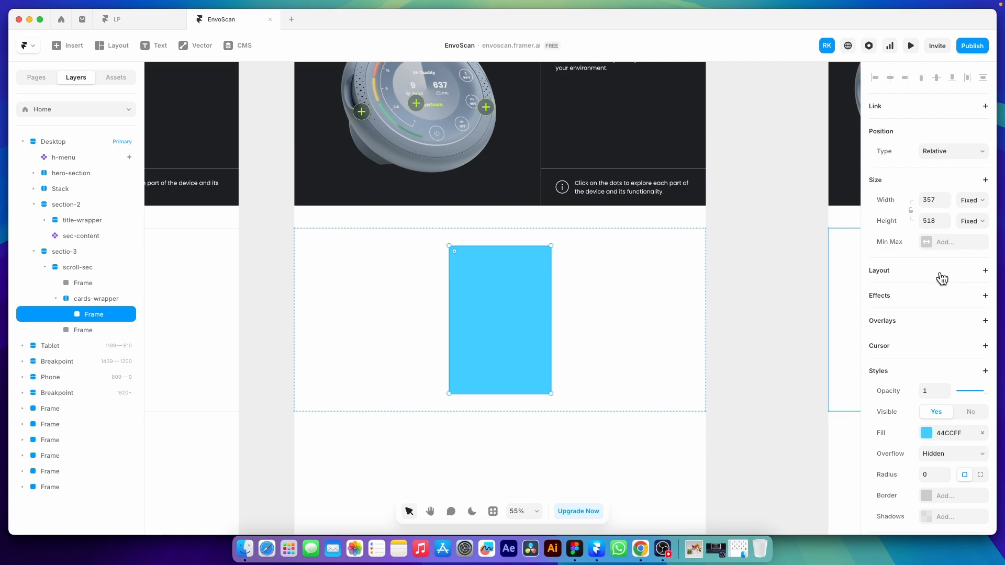
pyautogui.click(969, 200)
pyautogui.click(962, 226)
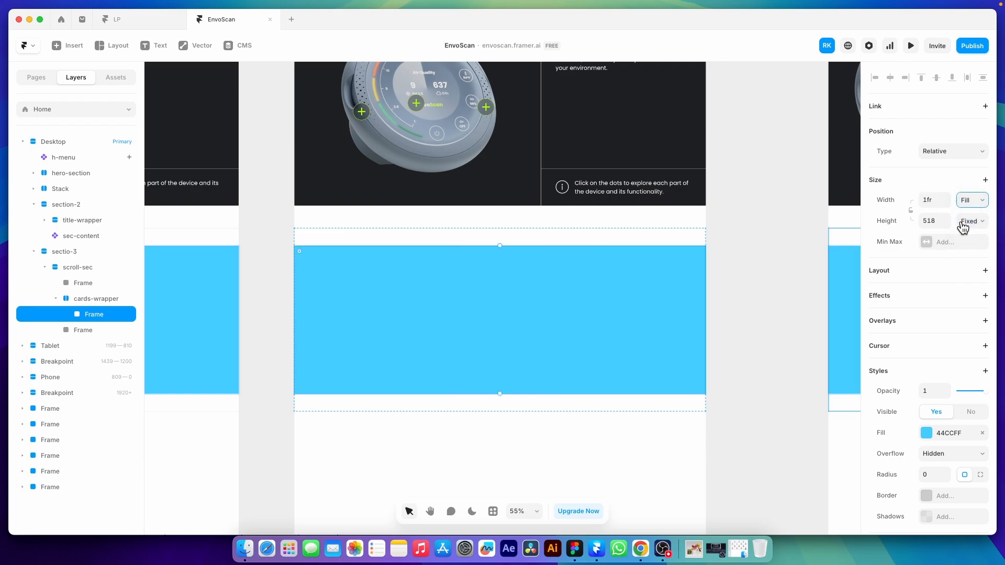
pyautogui.click(968, 221)
pyautogui.click(965, 242)
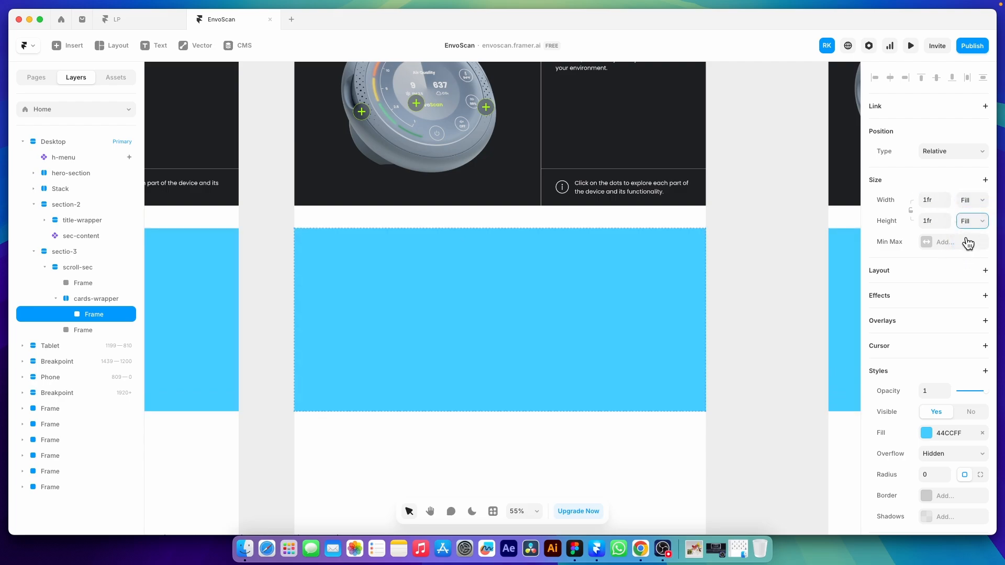
pyautogui.click(933, 200)
pyautogui.write('25')
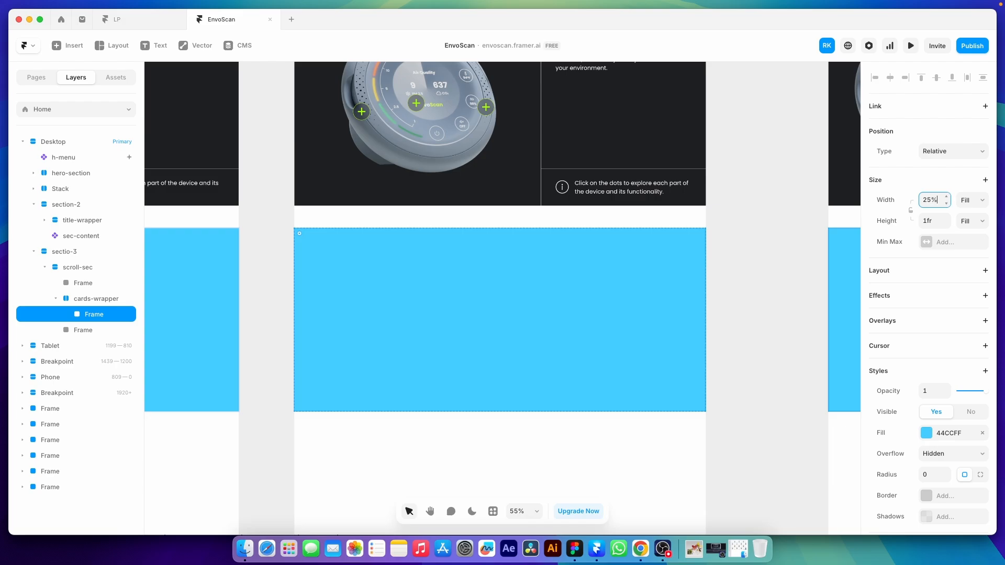
pyautogui.press('Return')
pyautogui.click(563, 285)
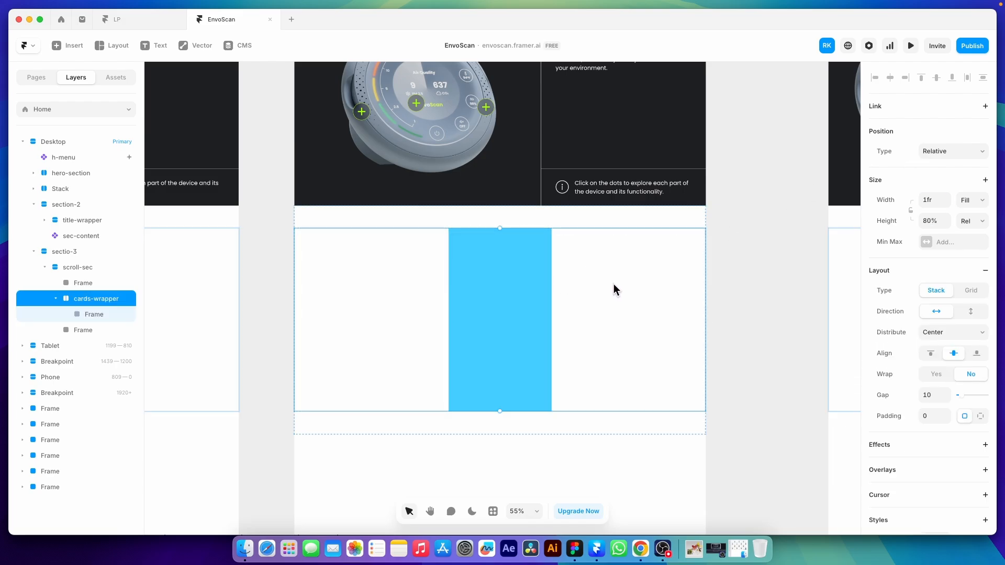
# - Give the card frame in cards-wrapper a solid border of width 1 on its right edge only, using the "other" colour style
pyautogui.click(533, 307)
pyautogui.click(982, 434)
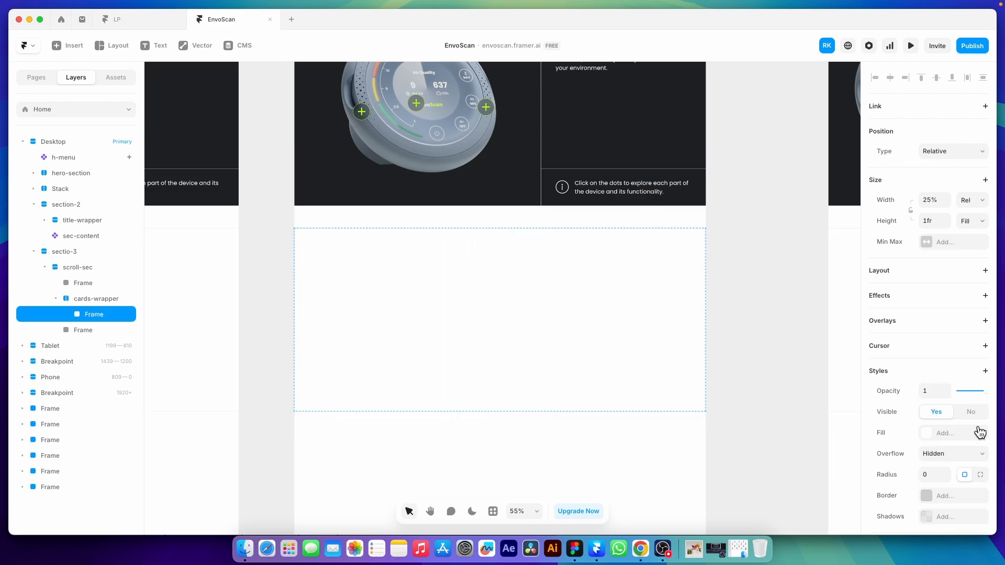
pyautogui.scroll(-4, 975, 439)
pyautogui.click(925, 374)
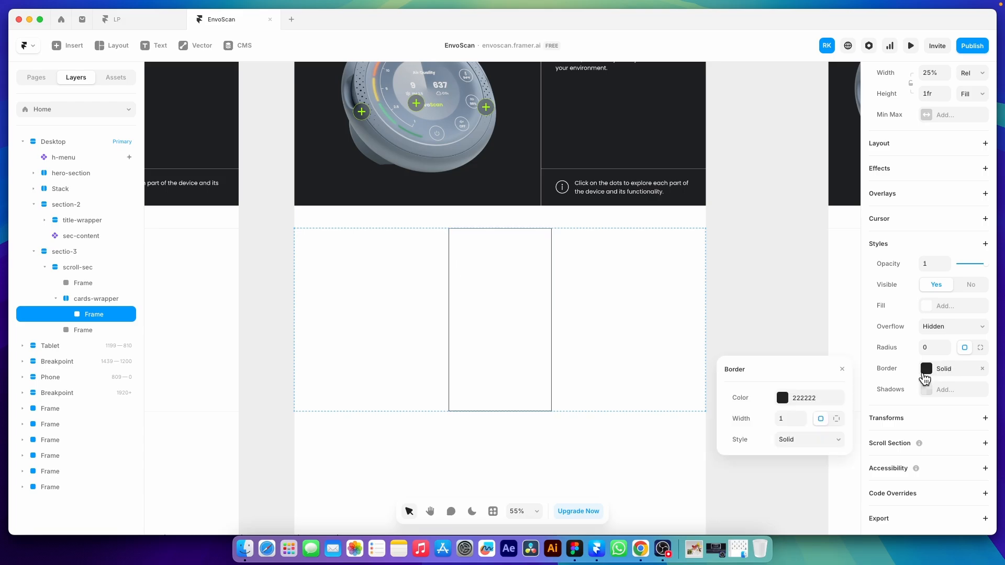
pyautogui.click(836, 418)
pyautogui.write('0')
pyautogui.click(816, 439)
pyautogui.write('0')
pyautogui.click(834, 439)
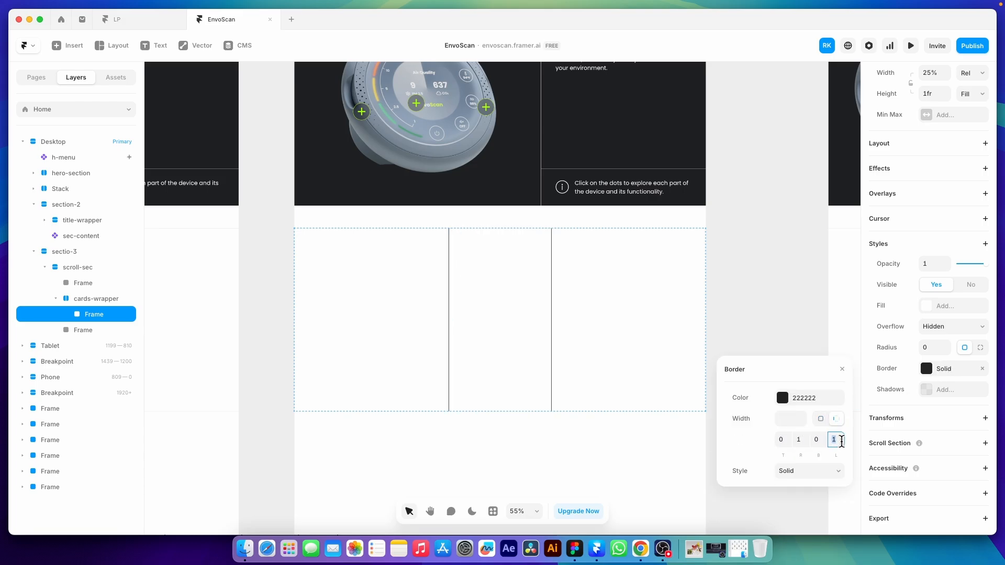
pyautogui.write('0')
pyautogui.click(782, 397)
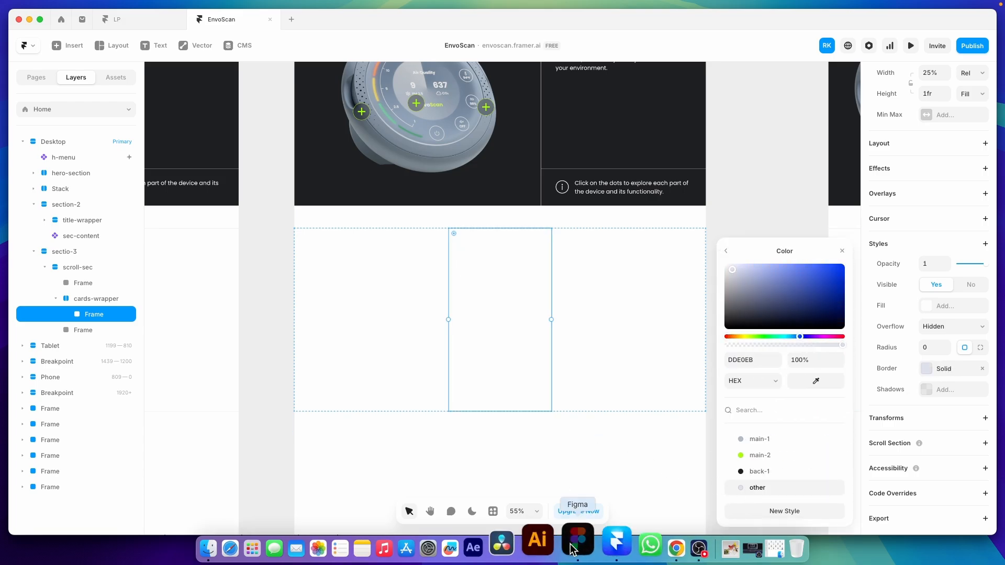
# - Check the first card in the Figma wireframe, and add a text box about 202 × 97 reading "01" inside the Framer card frame
pyautogui.click(575, 548)
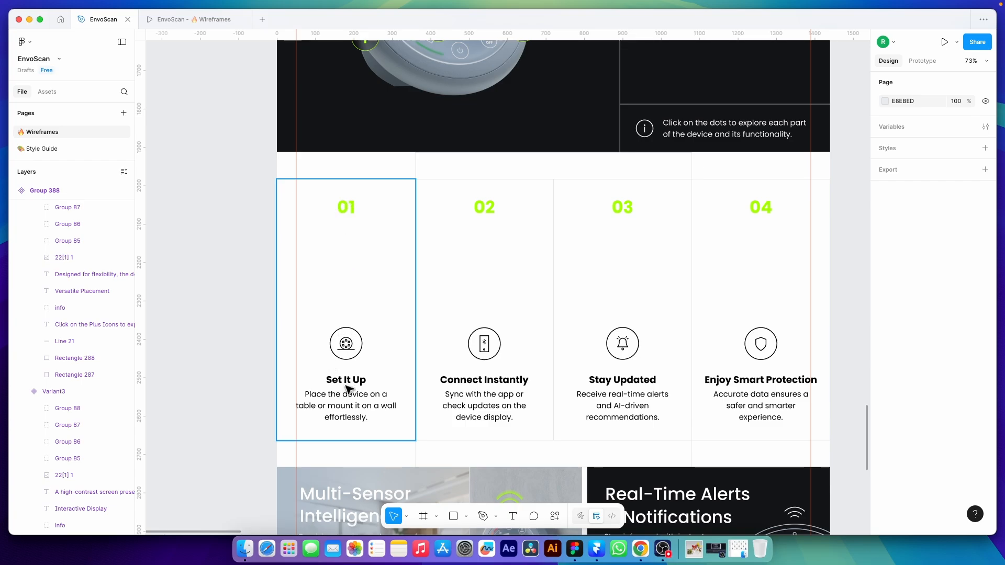
pyautogui.click(352, 232)
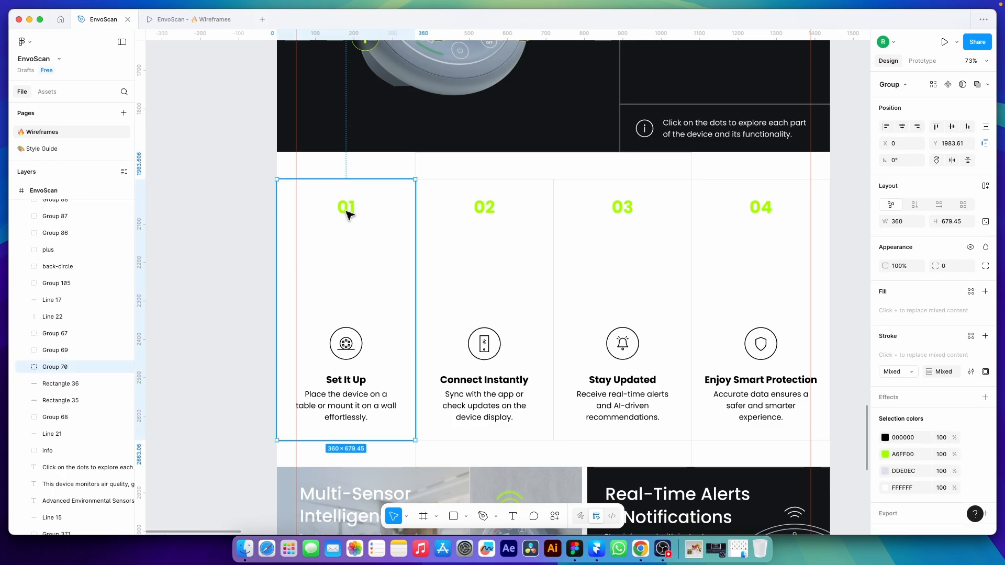
pyautogui.press('super+Tab')
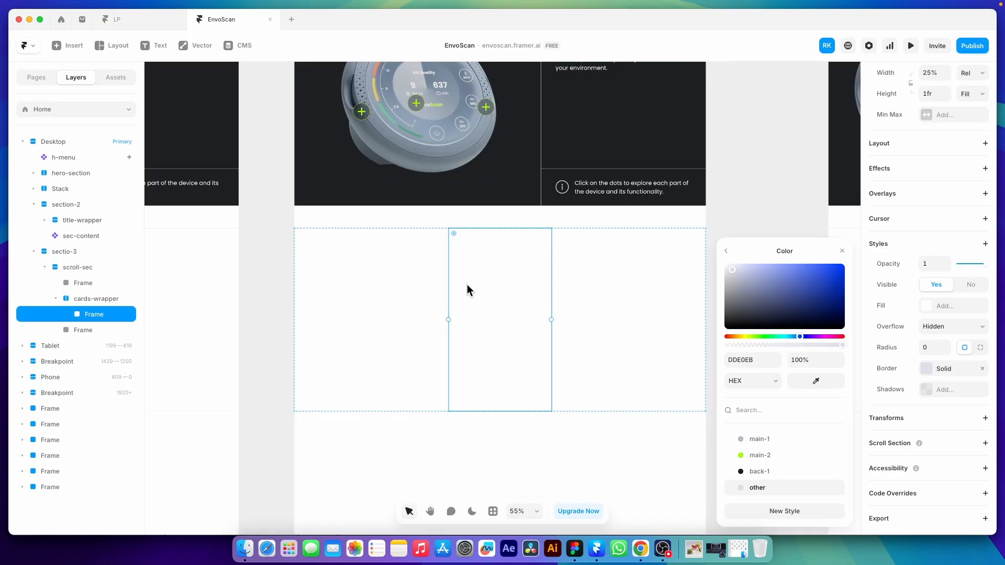
pyautogui.press('t')
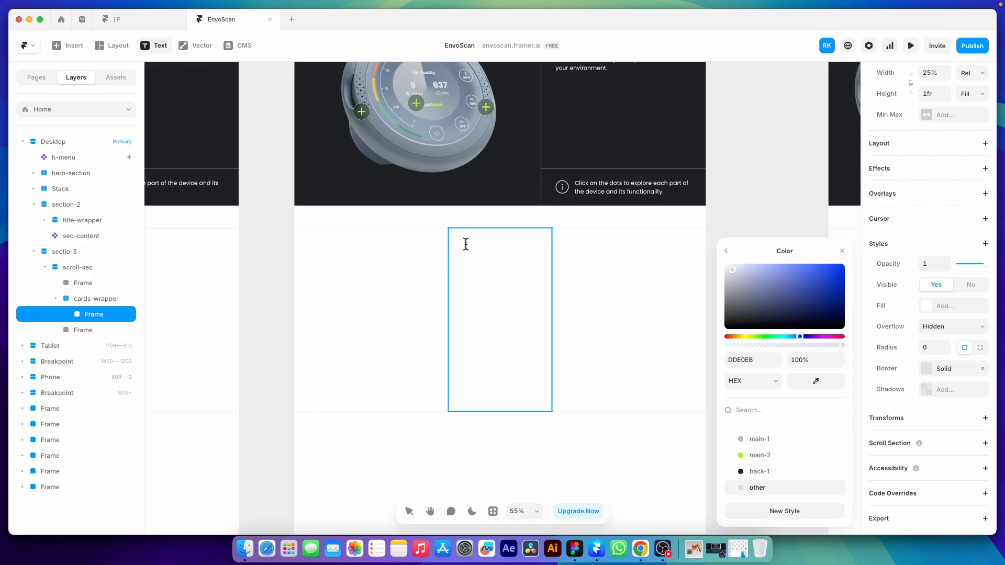
pyautogui.moveTo(467, 241); pyautogui.dragTo(525, 271)
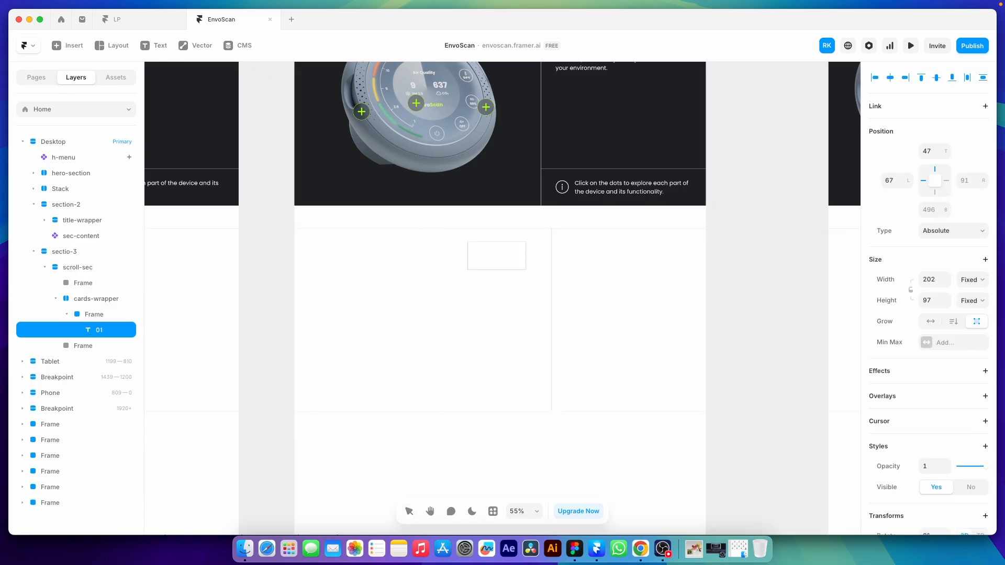
pyautogui.click(492, 294)
# - Apply the Heading 1 text style and the main-2 colour to the 01 text
pyautogui.scroll(-3, 917, 459)
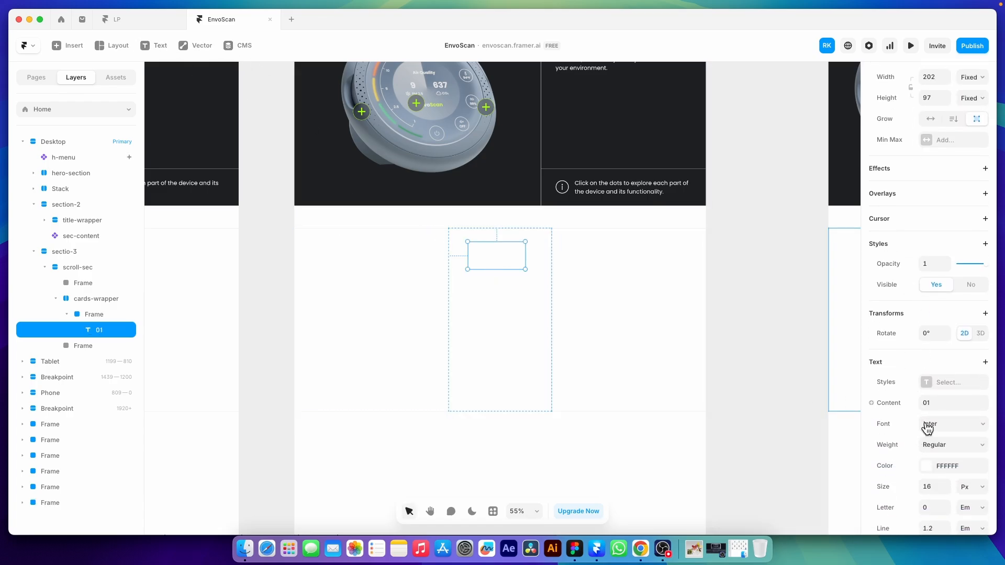
pyautogui.click(948, 376)
pyautogui.click(781, 432)
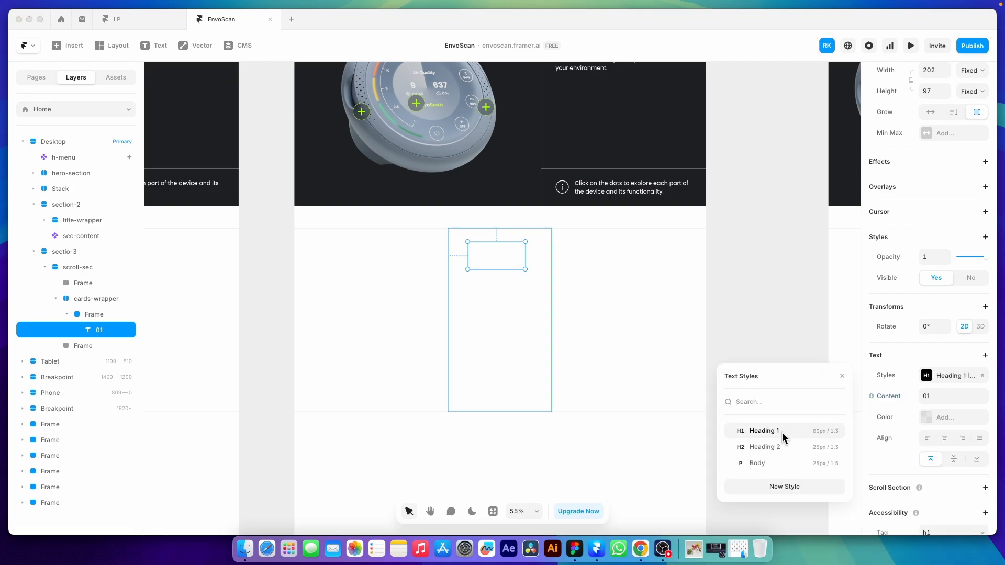
pyautogui.click(931, 417)
pyautogui.click(754, 455)
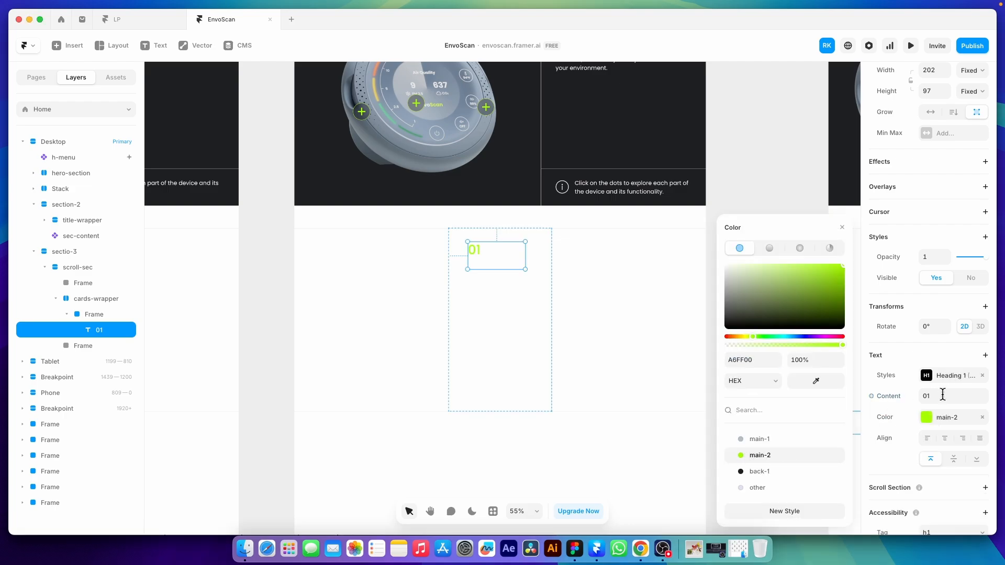
# - Detach the text style from the 01 text, set its weight to Bold and centre its alignment
pyautogui.click(982, 375)
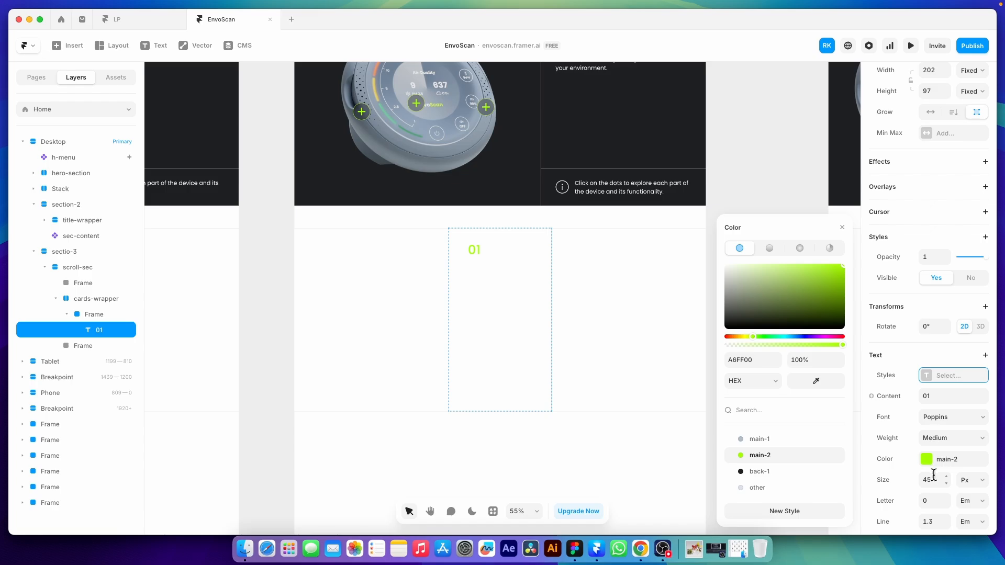
pyautogui.click(952, 439)
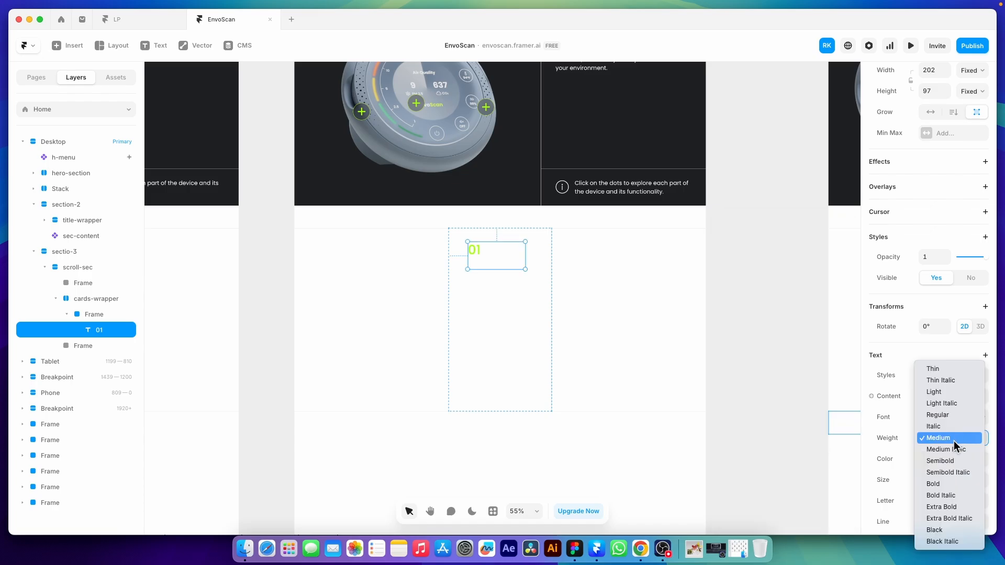
pyautogui.click(940, 483)
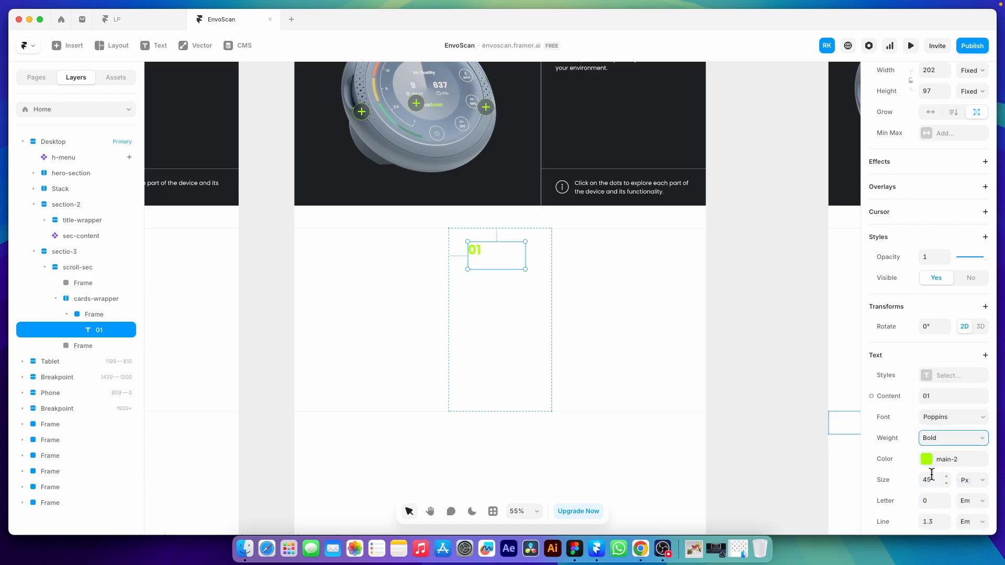
pyautogui.scroll(-3, 931, 465)
pyautogui.click(945, 456)
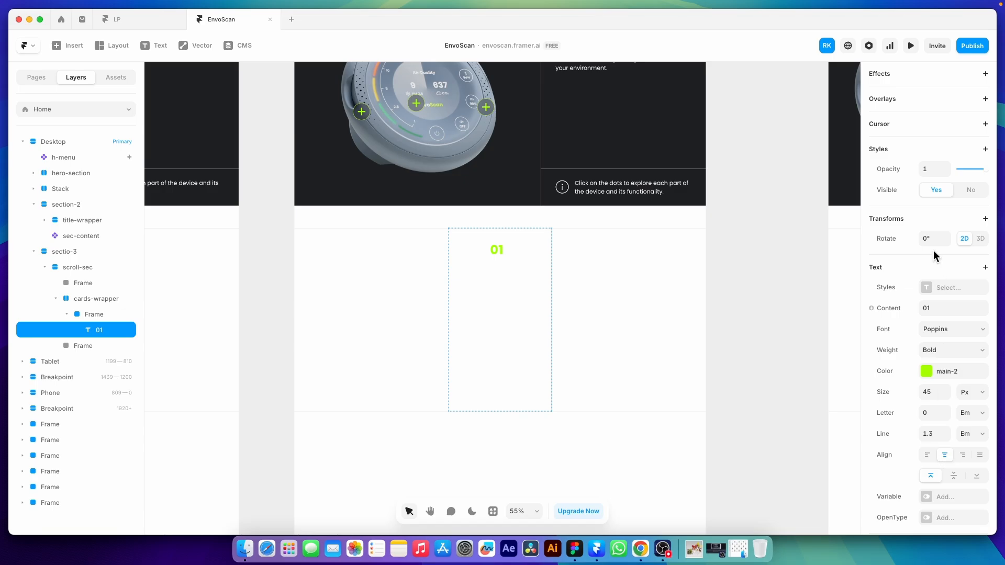
# - Set both the width and the height of the 01 text to Fit Content
pyautogui.scroll(10, 933, 251)
pyautogui.click(973, 280)
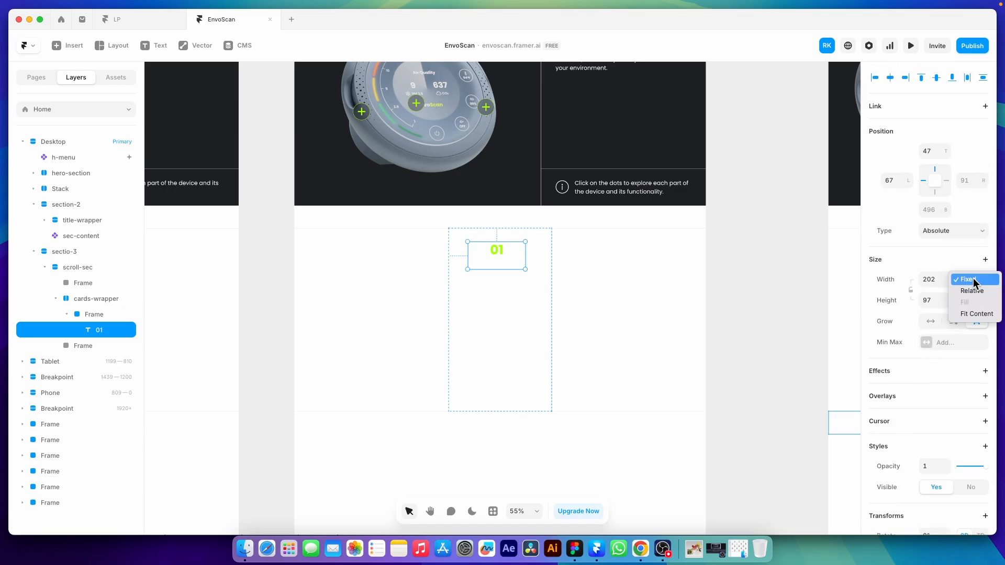
pyautogui.click(970, 312)
pyautogui.click(971, 301)
pyautogui.click(957, 334)
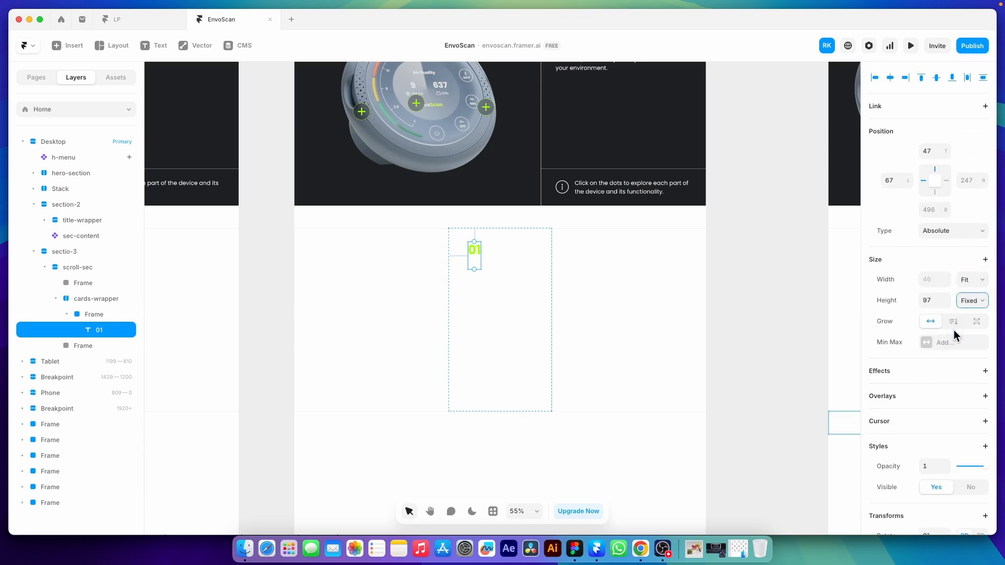
# - Turn the card frame into a vertical stack and distribute its content from the start, placing 01 at its upper edge
pyautogui.click(506, 261)
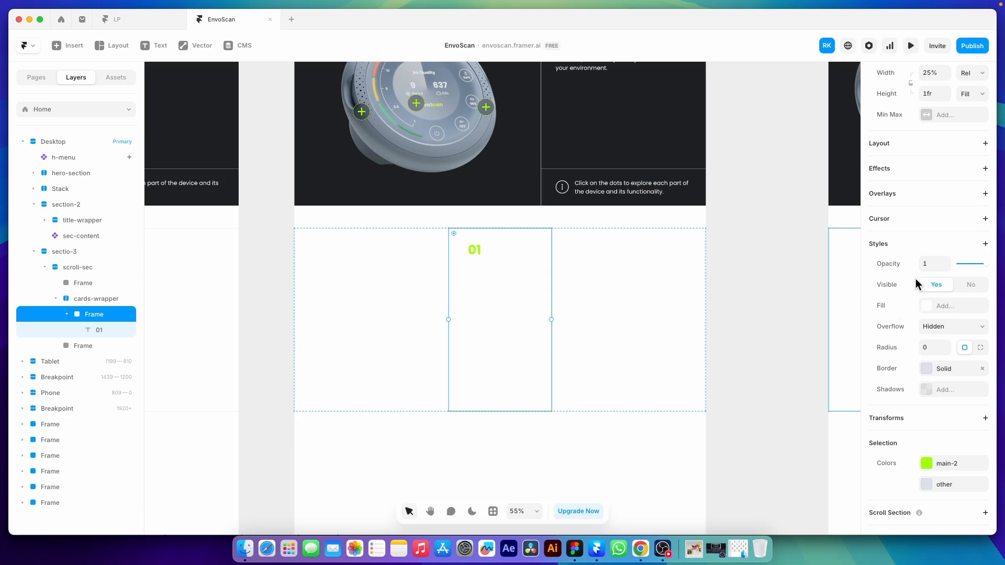
pyautogui.hotkey('shift', 'a')
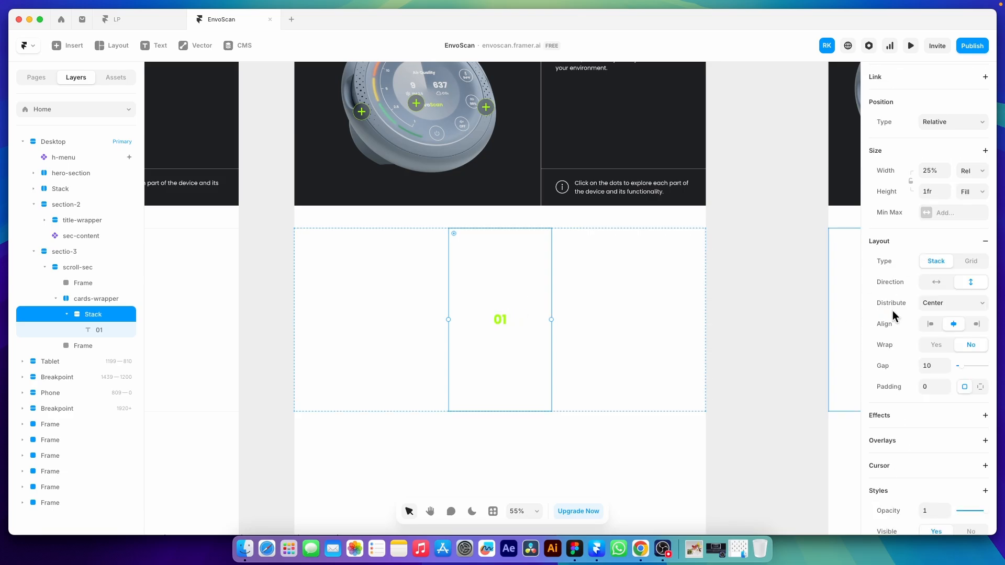
pyautogui.click(944, 309)
pyautogui.click(934, 288)
pyautogui.scroll(-6, 931, 314)
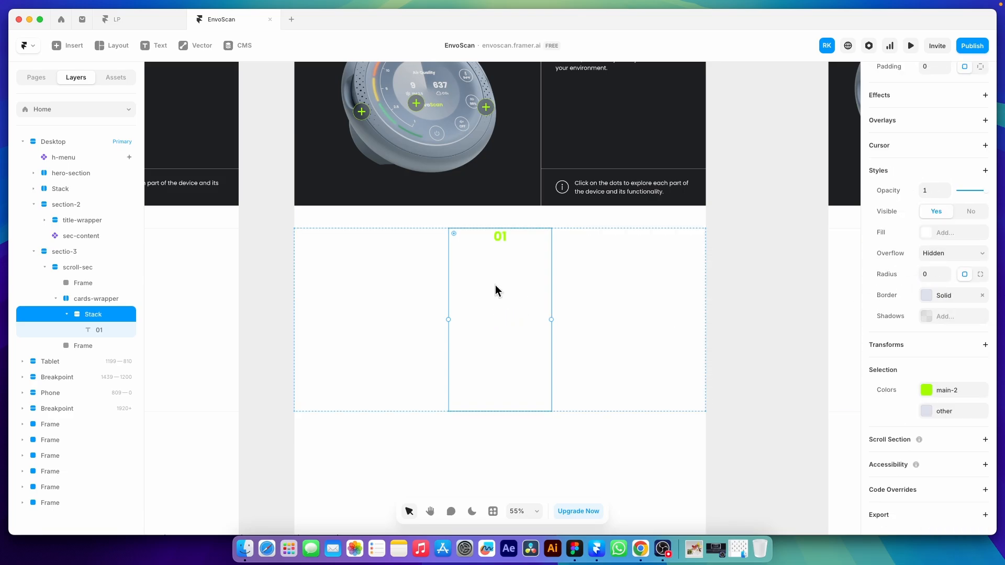
# - Add a text box about 203 × 130 to the card stack containing the title "Set It Up" copied from the Figma wireframe
pyautogui.click(148, 46)
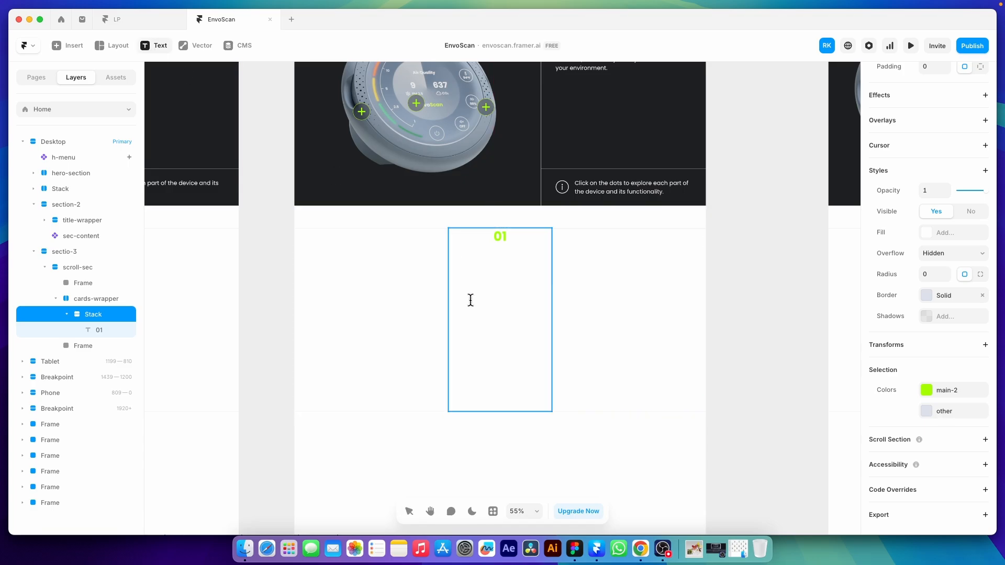
pyautogui.moveTo(465, 297); pyautogui.dragTo(540, 333)
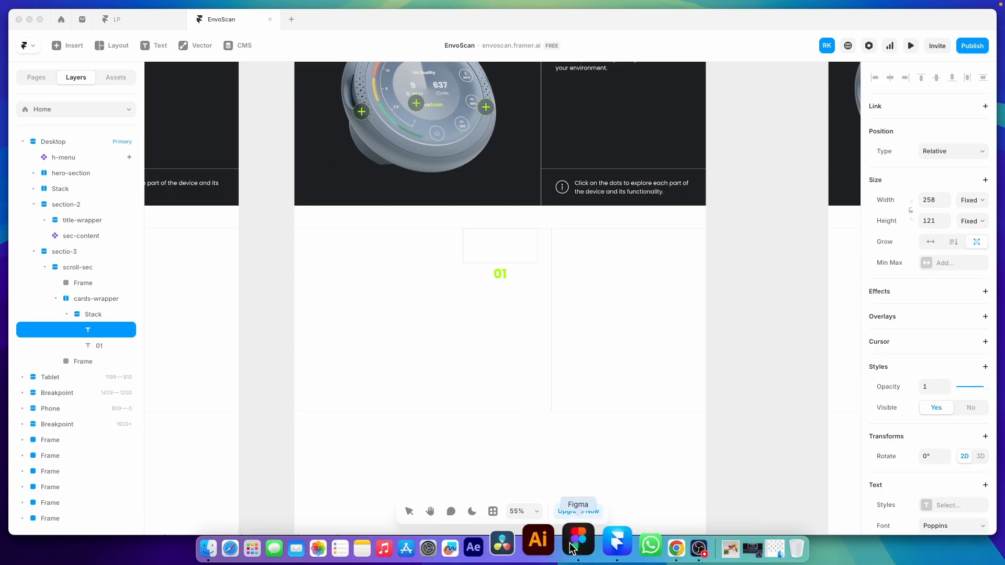
pyautogui.click(575, 548)
pyautogui.doubleClick(338, 382)
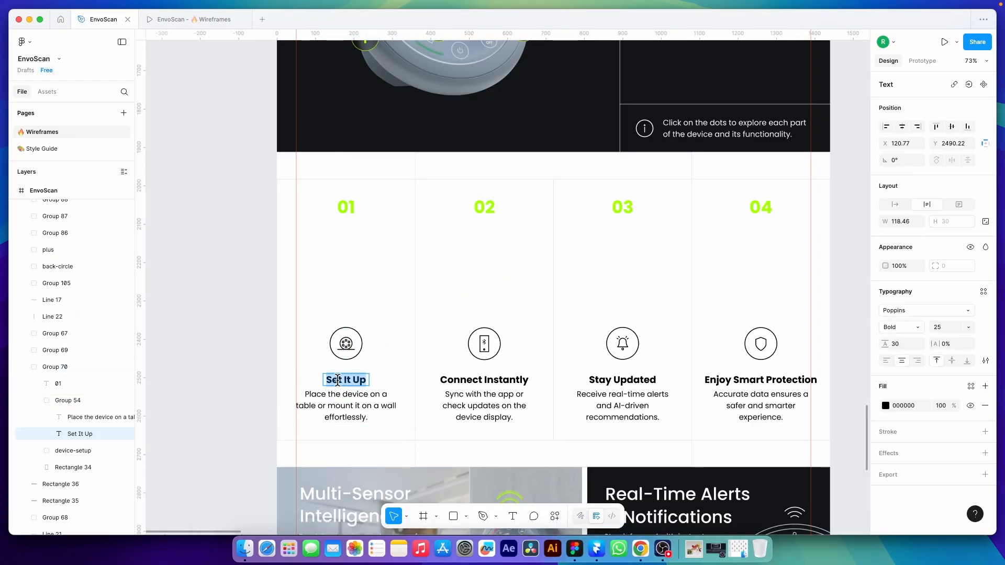
pyautogui.press('super+Tab')
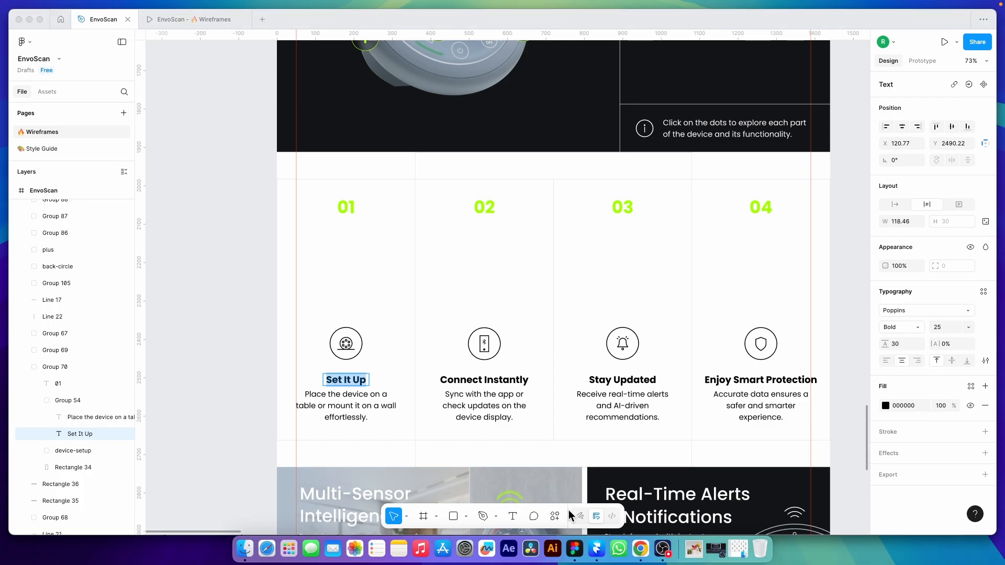
pyautogui.press('super+v')
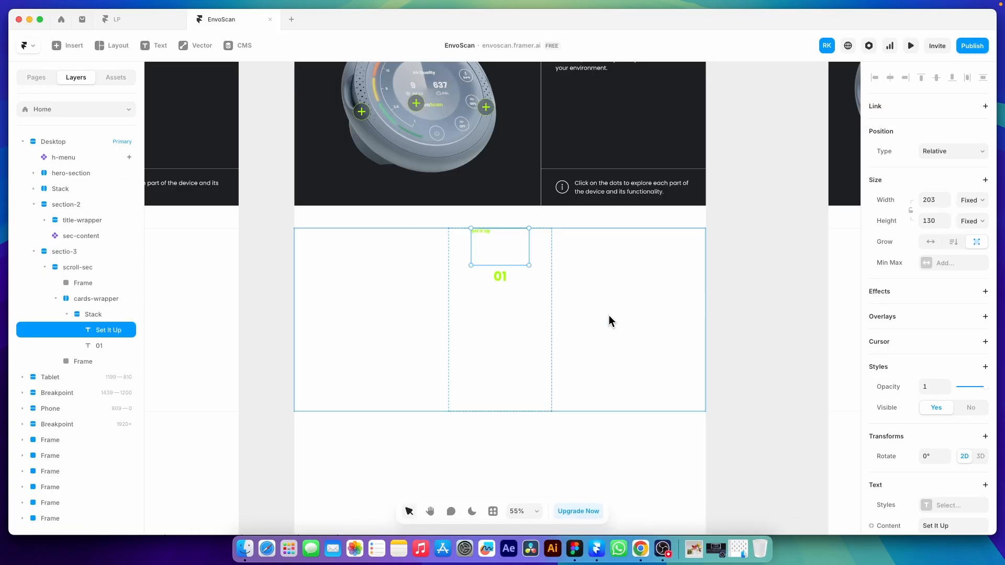
# - Apply the Heading 2 text style to the Set It Up text
pyautogui.scroll(-5, 930, 416)
pyautogui.click(947, 309)
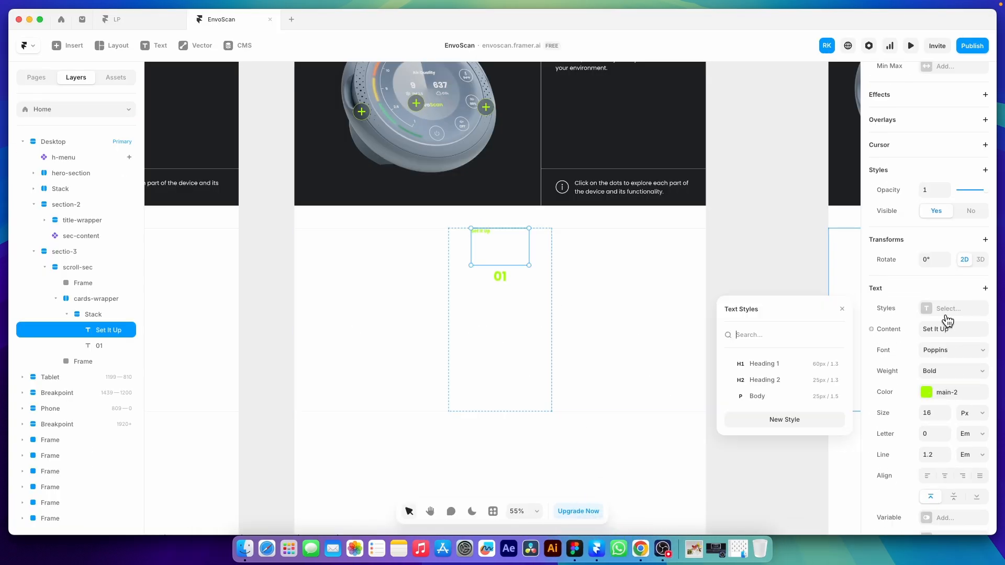
pyautogui.click(770, 378)
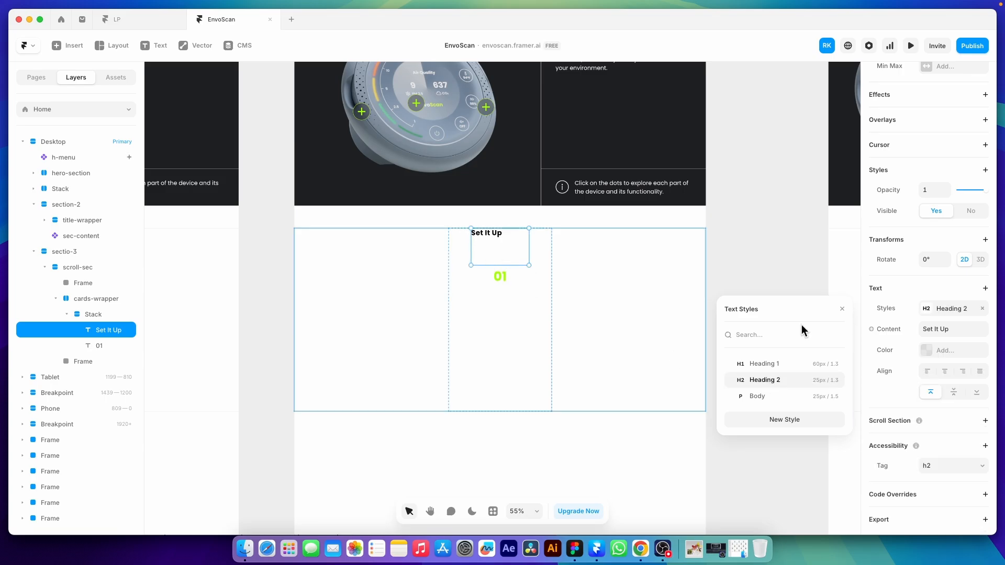
# - Set the Set It Up text's width to Fill and its height to Fit Content, and centre its text alignment
pyautogui.scroll(5, 928, 256)
pyautogui.click(970, 220)
pyautogui.click(965, 244)
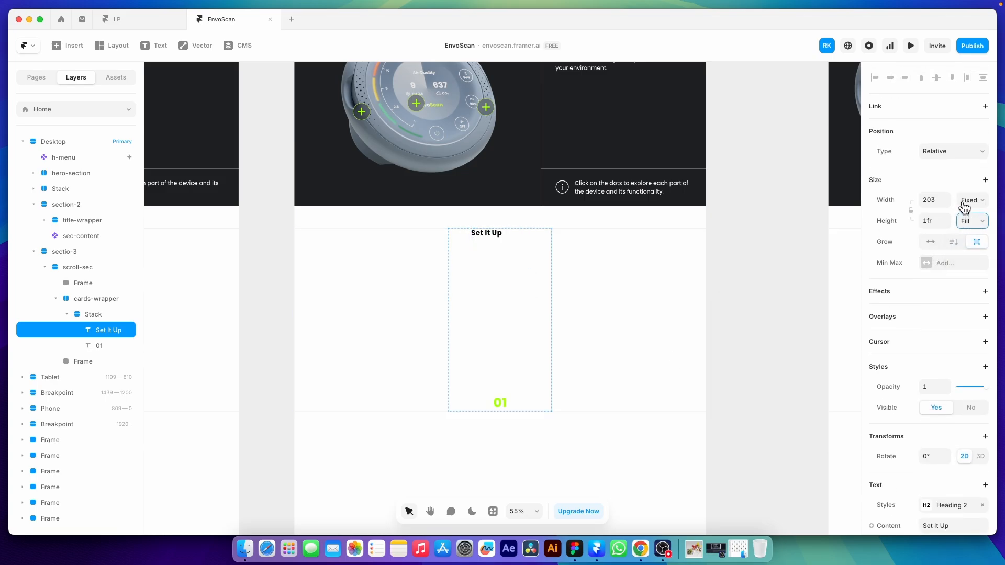
pyautogui.click(971, 200)
pyautogui.click(967, 223)
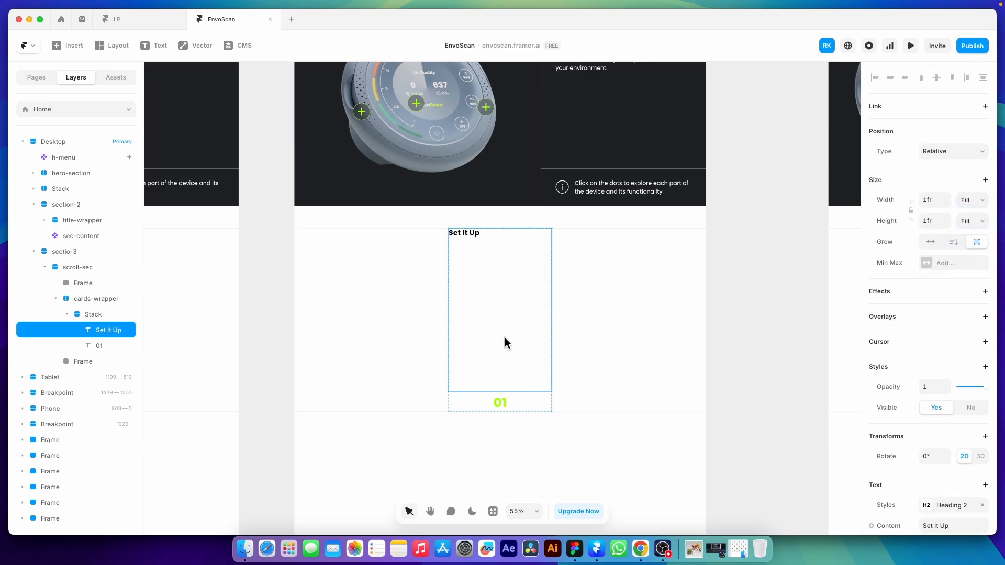
pyautogui.click(972, 221)
pyautogui.click(967, 257)
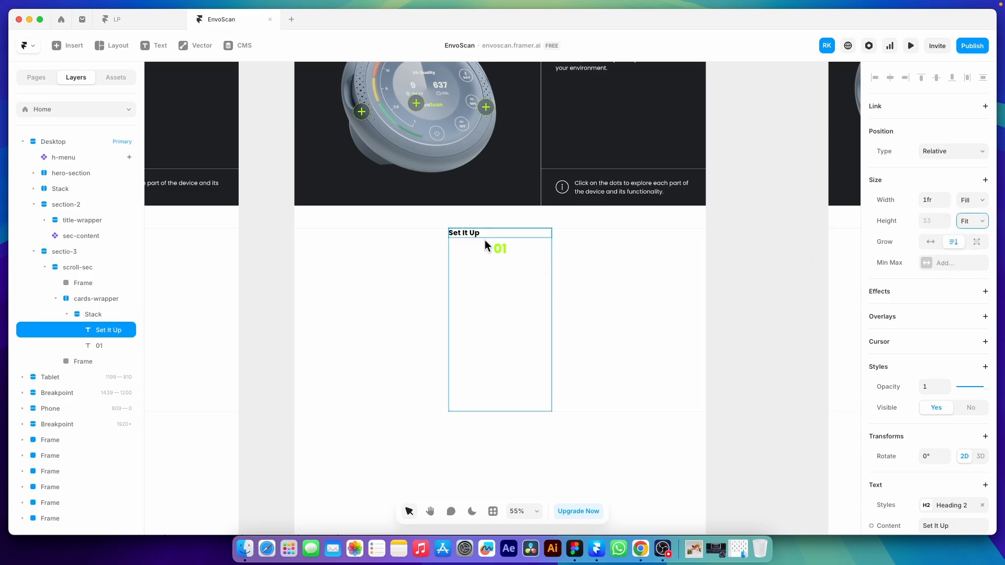
pyautogui.scroll(-4, 916, 366)
pyautogui.click(945, 448)
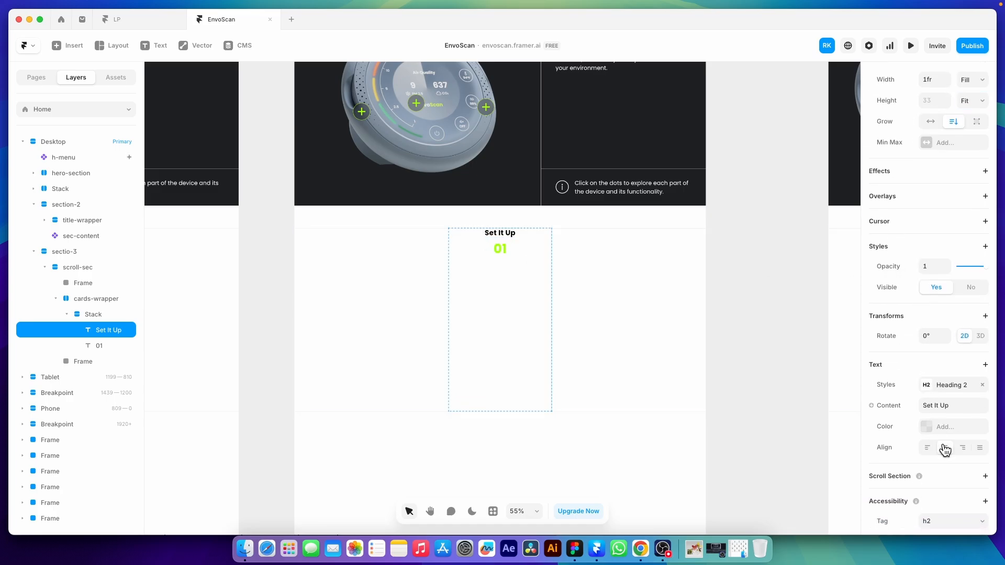
pyautogui.press('Escape')
# - Add a text box about 240 × 171 to the card stack containing the description under Set It Up, copied from the Figma wireframe
pyautogui.click(574, 548)
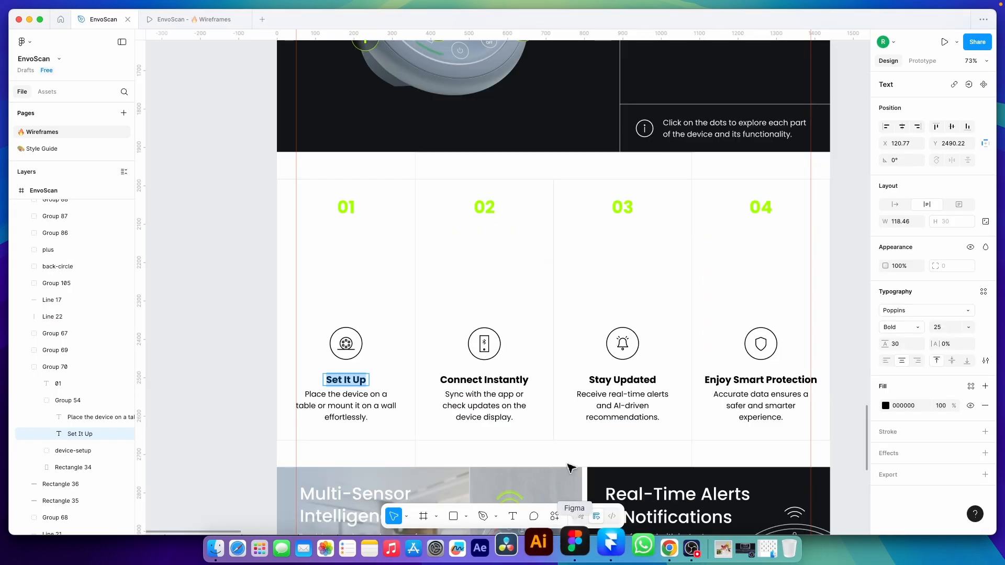
pyautogui.doubleClick(341, 414)
pyautogui.press('super+c')
pyautogui.press('super+Tab')
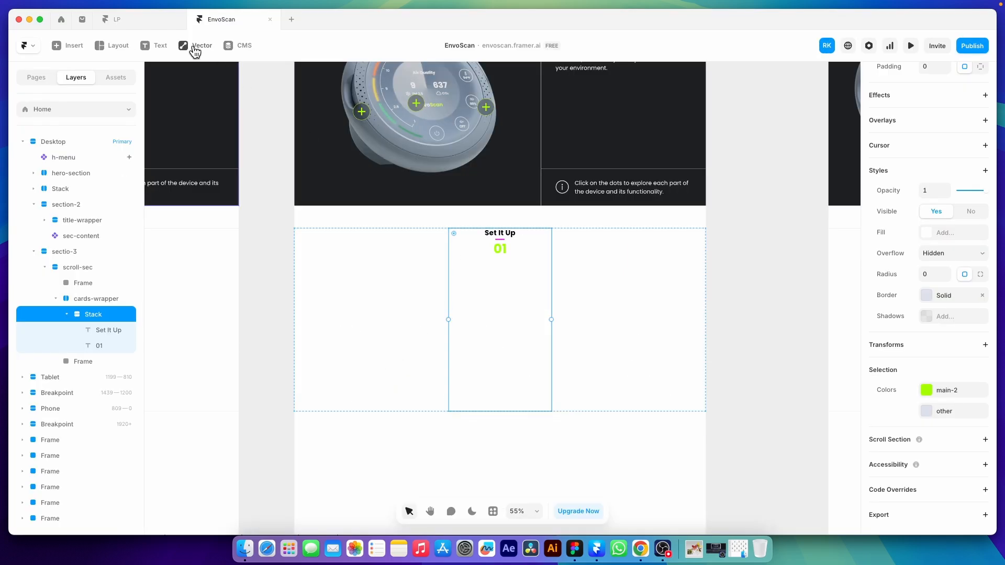
pyautogui.click(155, 45)
pyautogui.moveTo(469, 271); pyautogui.dragTo(538, 320)
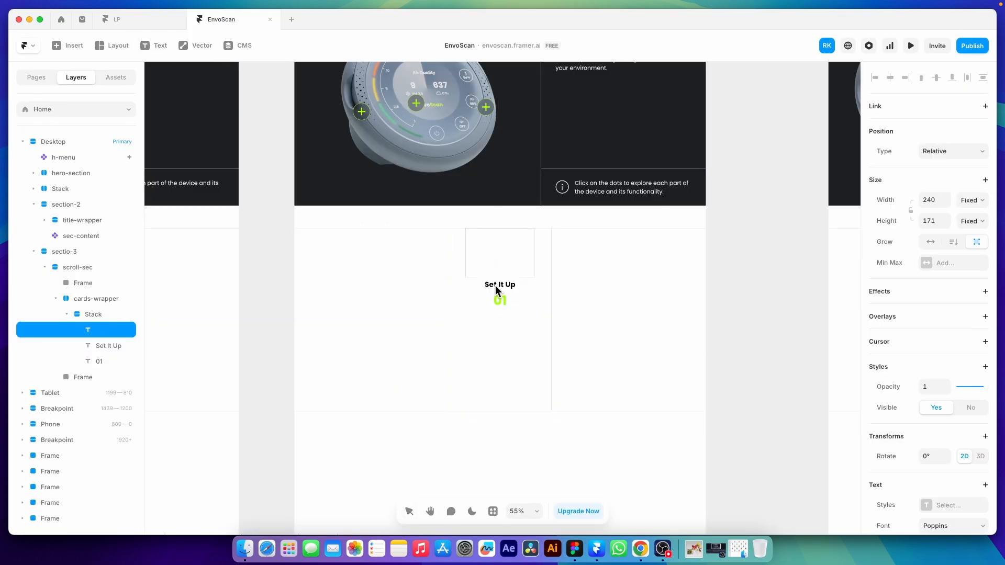
pyautogui.press('super+v')
# - Apply the Body text style to the description and set both it and the Set It Up title to the back-1 colour
pyautogui.scroll(-5, 902, 406)
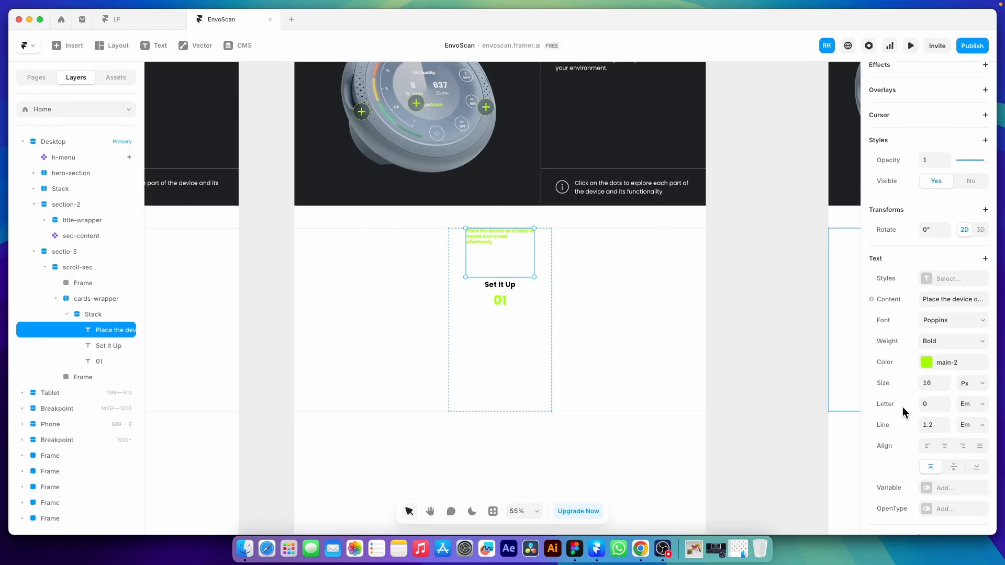
pyautogui.click(946, 280)
pyautogui.click(760, 367)
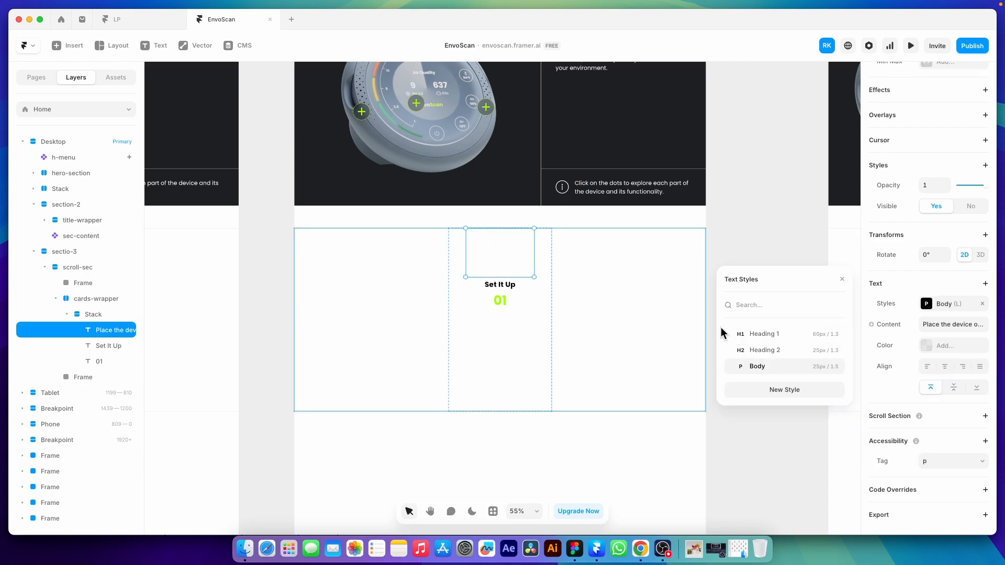
pyautogui.click(936, 346)
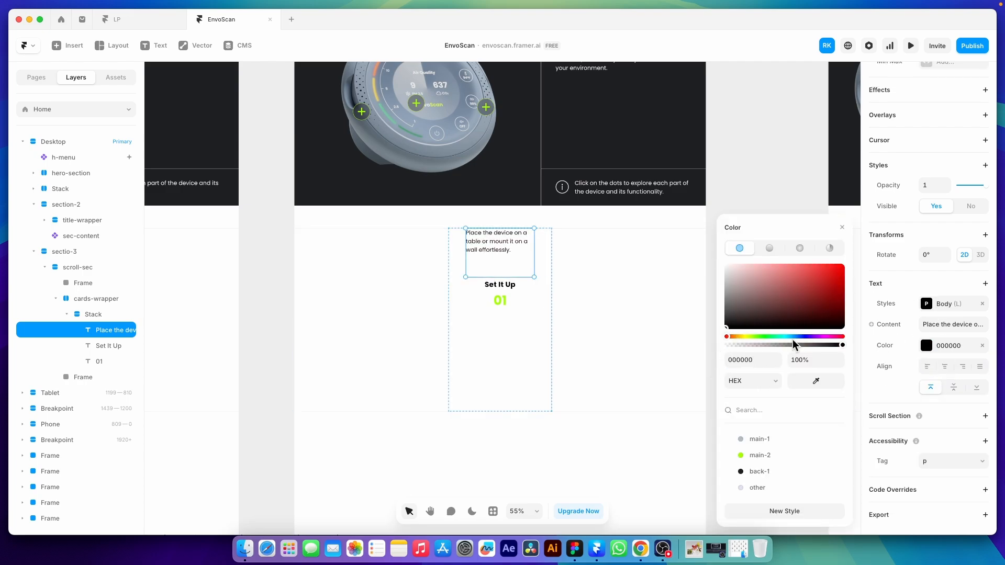
pyautogui.click(759, 470)
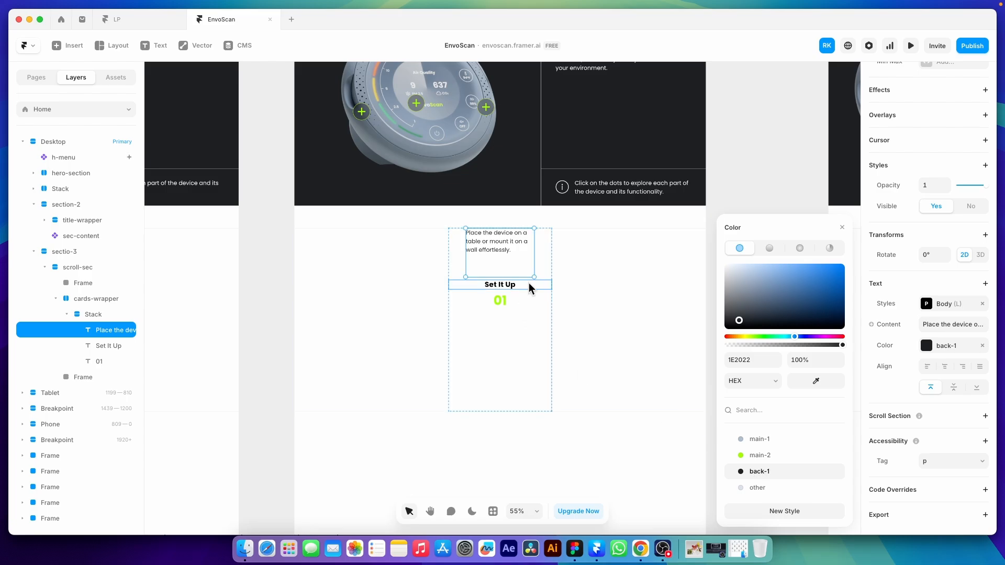
pyautogui.click(529, 284)
pyautogui.click(759, 471)
# - Set the description text's width to Fill and its height to Fit Content, and centre its text alignment
pyautogui.click(494, 243)
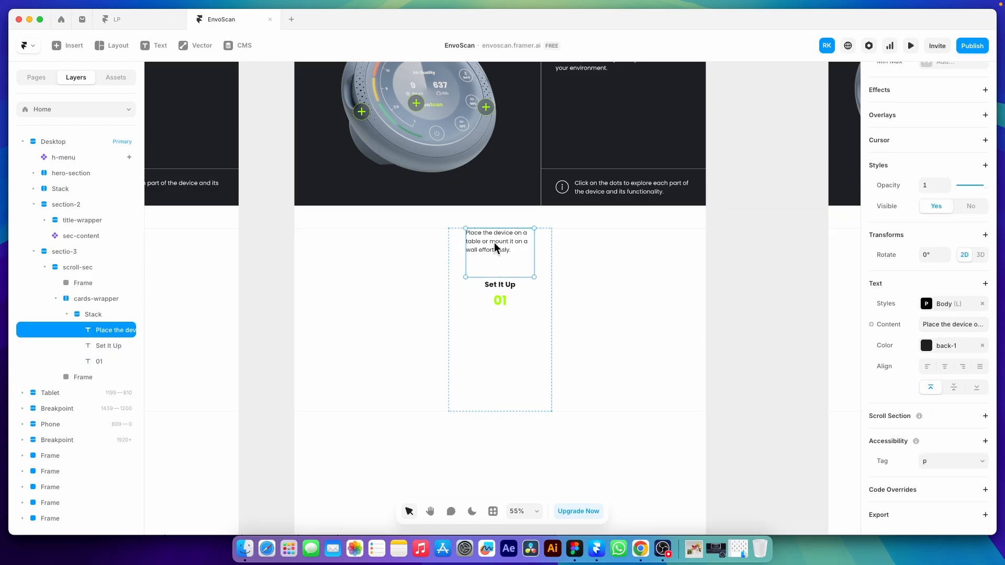
pyautogui.scroll(5, 889, 217)
pyautogui.click(968, 200)
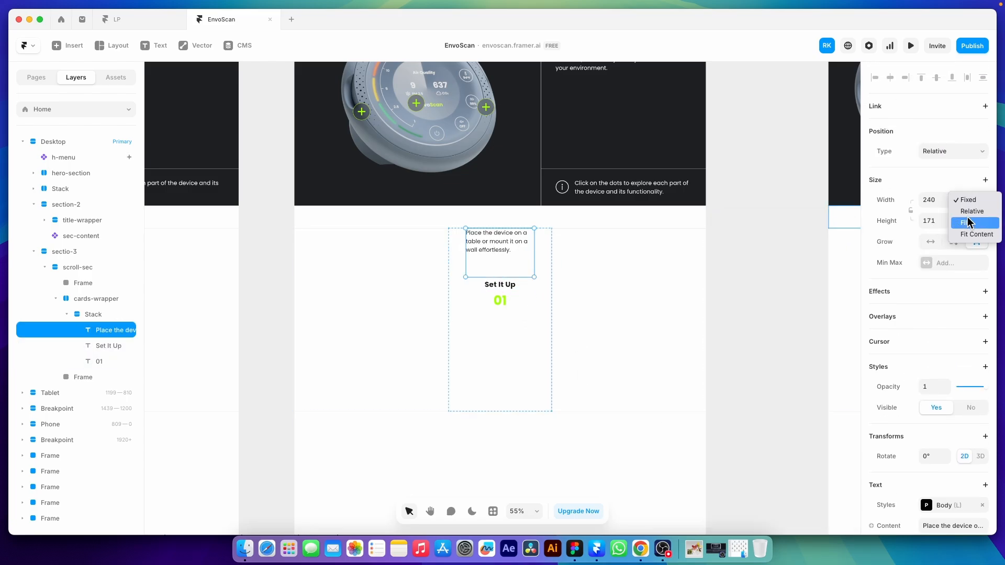
pyautogui.click(974, 222)
pyautogui.click(976, 222)
pyautogui.click(971, 253)
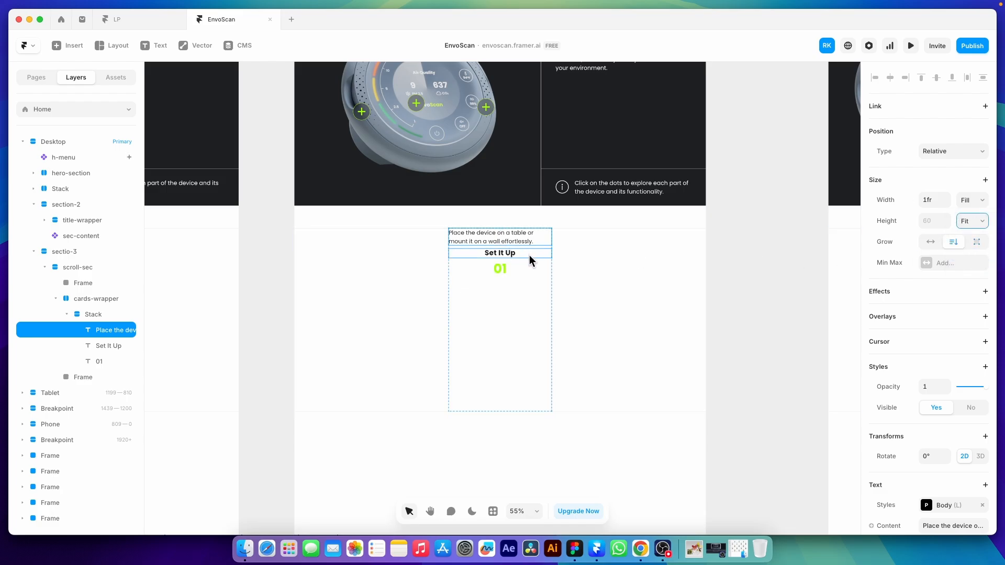
pyautogui.scroll(-5, 942, 376)
pyautogui.click(944, 387)
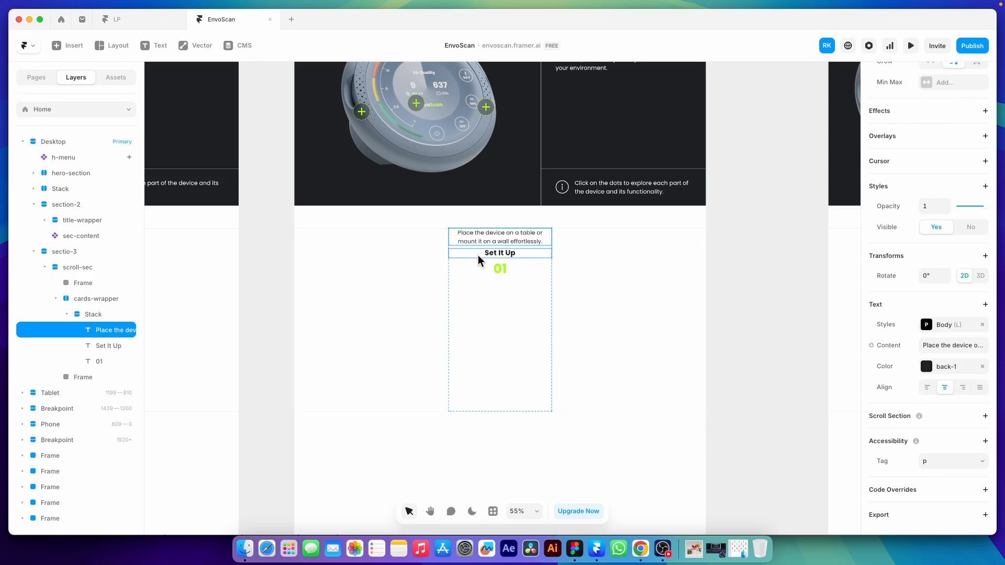
# - Add an image about 153 × 153 to the card stack using device-setup.svg, and scale it down proportionally
pyautogui.click(520, 291)
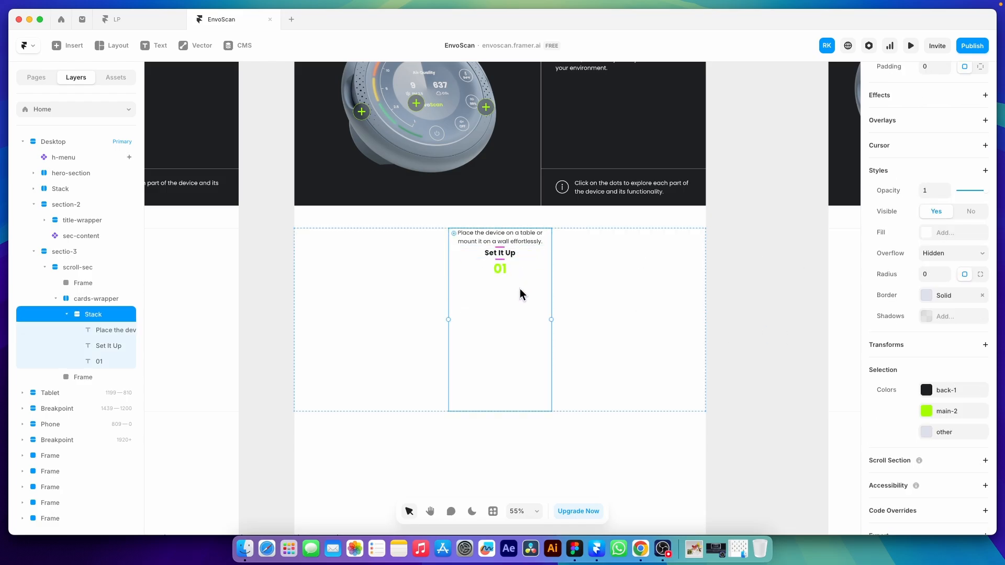
pyautogui.click(127, 48)
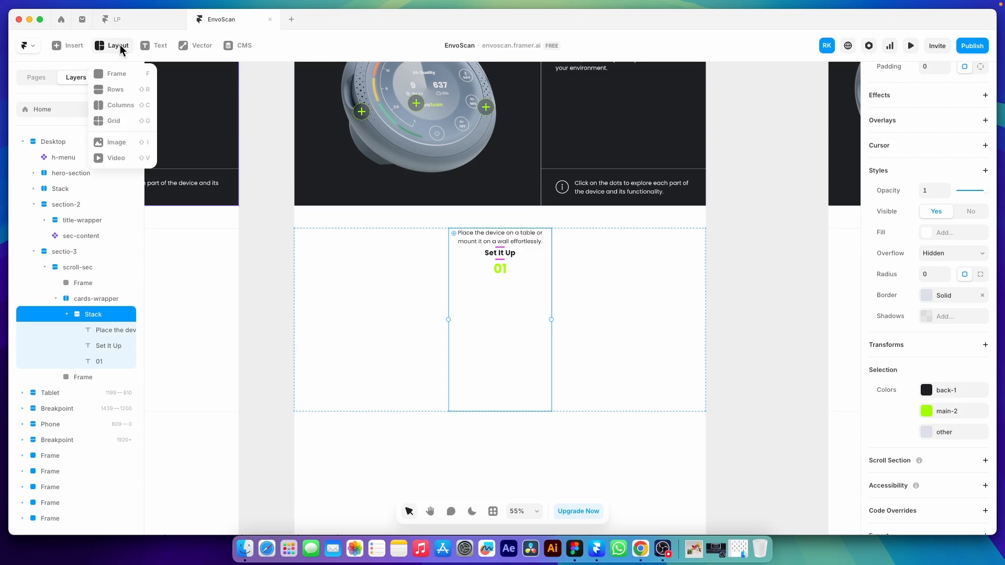
pyautogui.click(117, 140)
pyautogui.moveTo(475, 289); pyautogui.dragTo(519, 333)
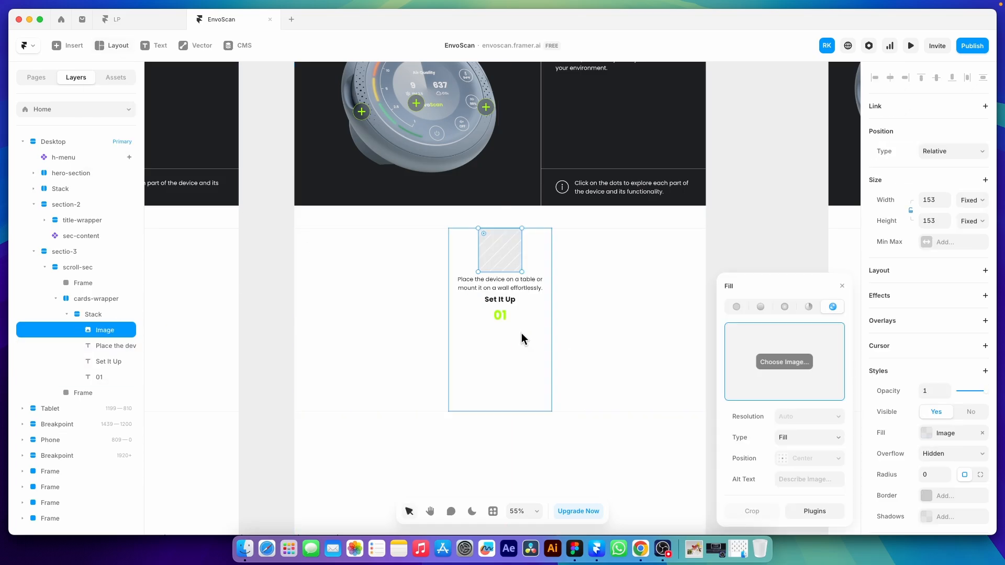
pyautogui.click(774, 361)
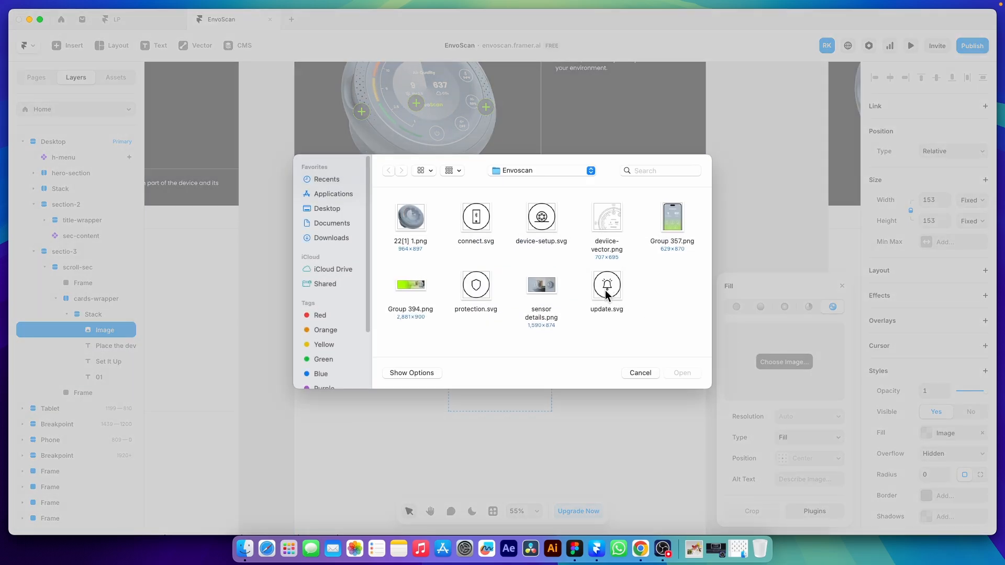
pyautogui.click(536, 220)
pyautogui.click(681, 372)
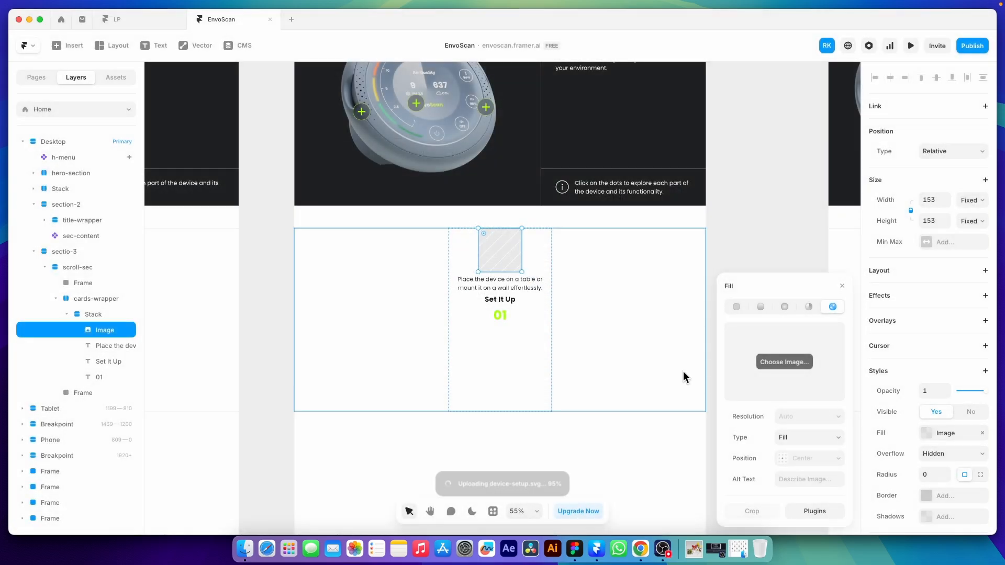
pyautogui.moveTo(527, 272); pyautogui.dragTo(509, 259)
# - Wrap the icon image, description and Set It Up title in a frame, and move 01 above that frame
pyautogui.keyDown('shift'); pyautogui.click(512, 286); pyautogui.keyUp('shift')
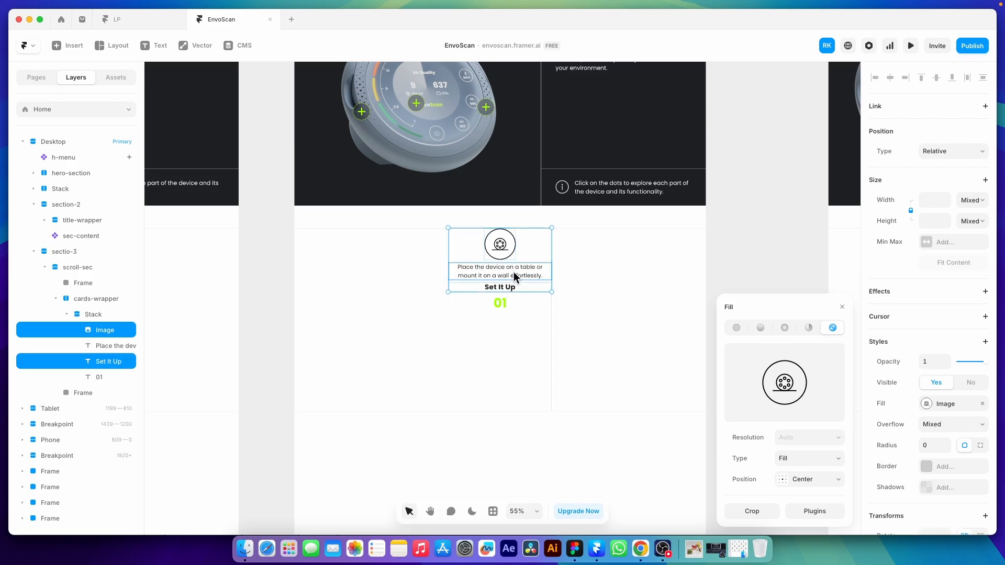
pyautogui.keyDown('shift'); pyautogui.click(513, 275); pyautogui.keyUp('shift')
pyautogui.rightClick(514, 276)
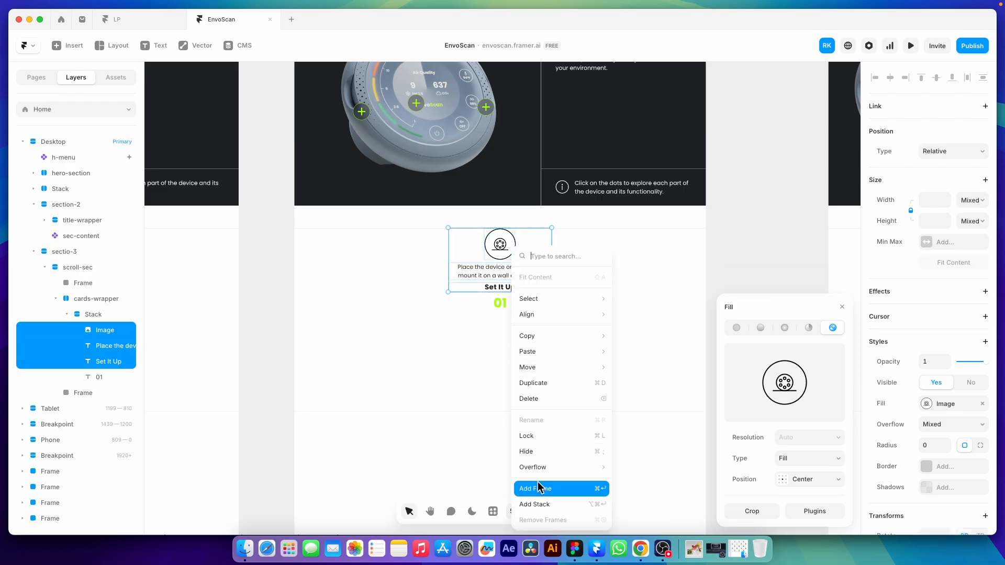
pyautogui.click(538, 488)
pyautogui.click(77, 330)
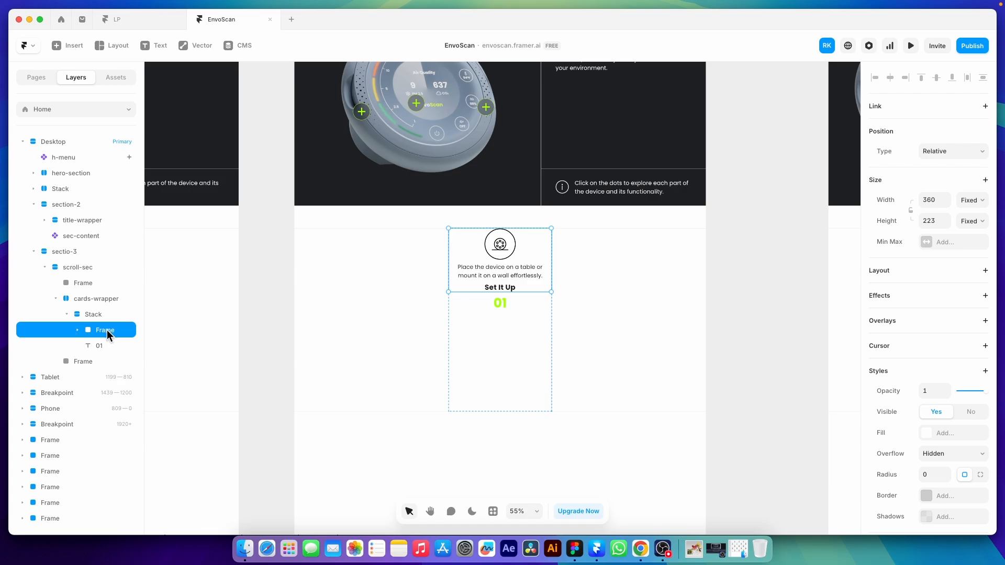
pyautogui.moveTo(104, 352); pyautogui.dragTo(117, 338)
# - Set the card stack's distribution to Space Between
pyautogui.click(513, 331)
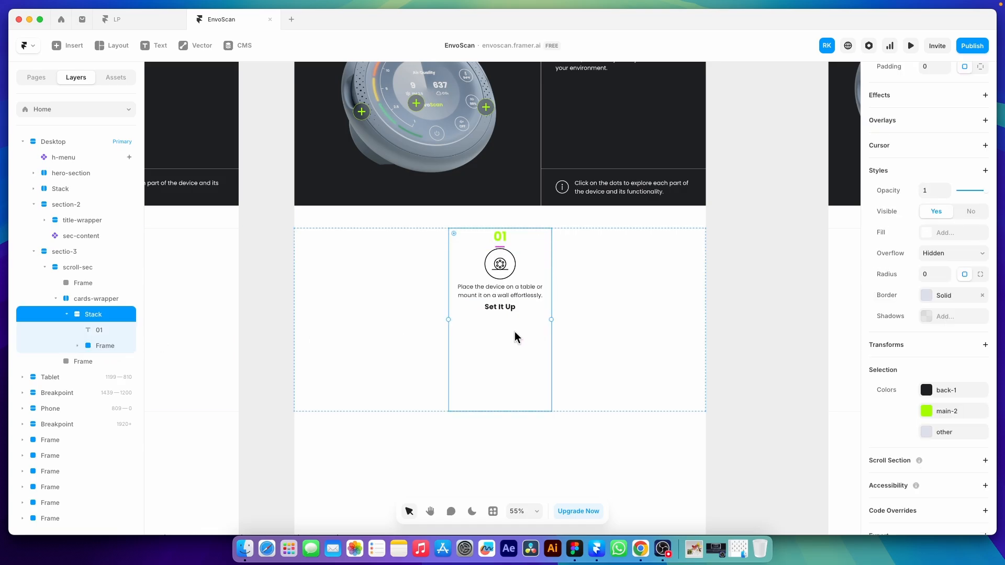
pyautogui.scroll(6, 964, 255)
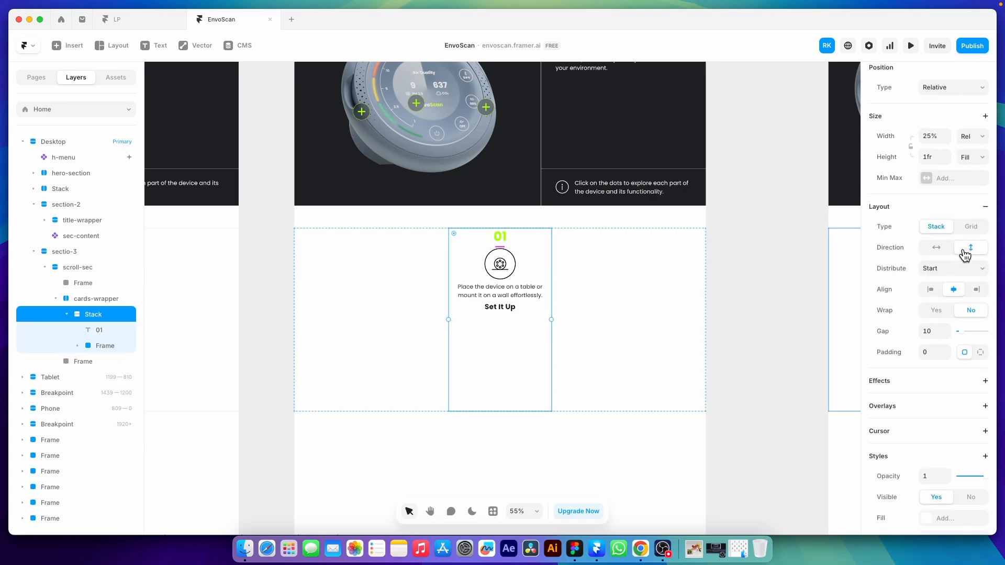
pyautogui.click(950, 286)
pyautogui.click(943, 321)
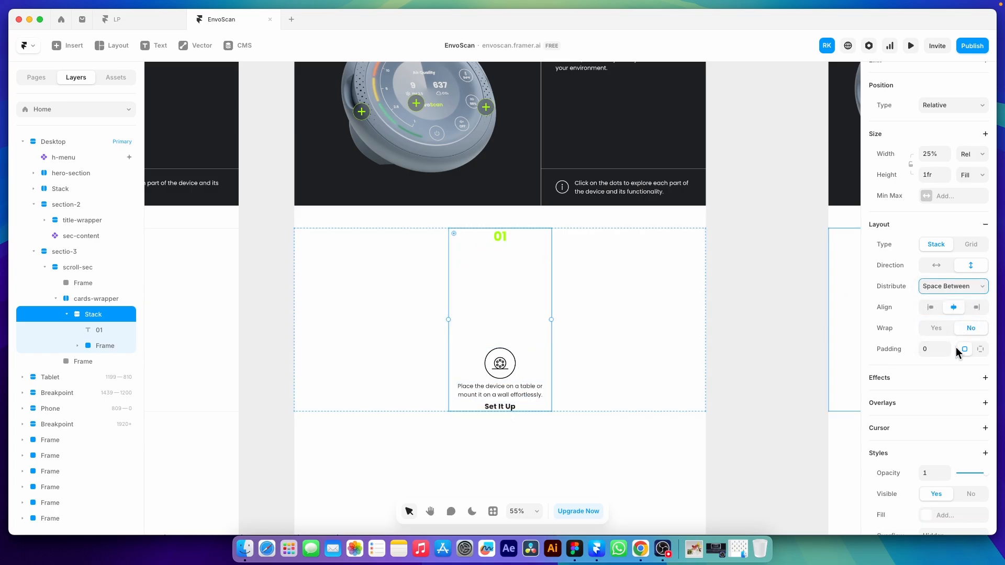
# - Give the card stack individual padding of 50 at its upper and lower edges
pyautogui.click(980, 350)
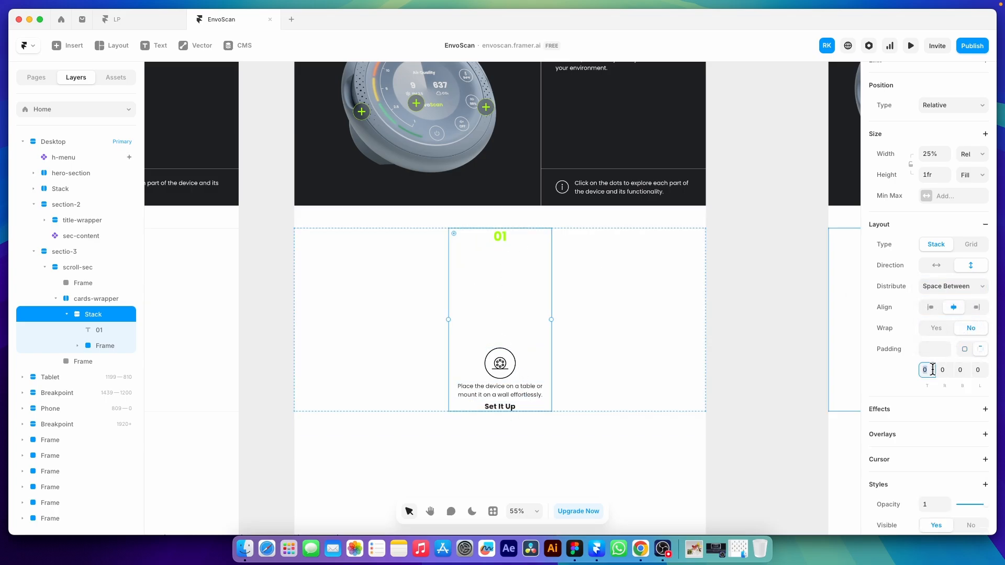
pyautogui.write('50')
pyautogui.click(978, 369)
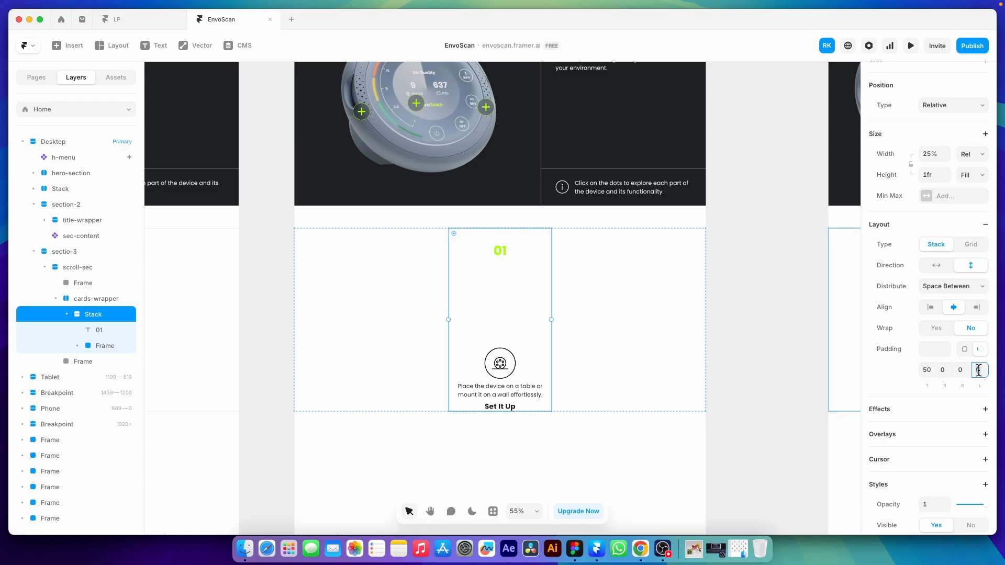
pyautogui.press('Return')
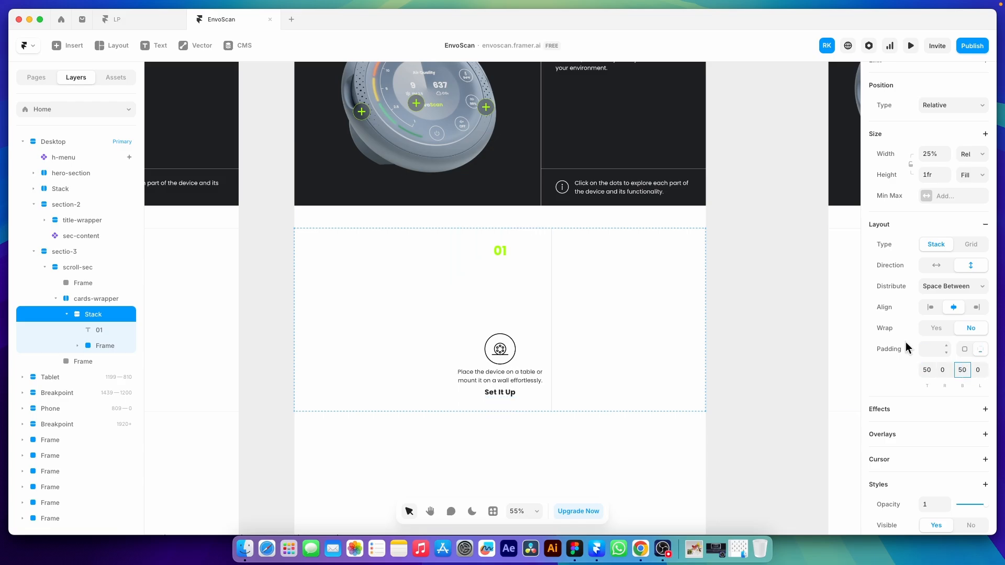
# - Turn the frame around the icon, description and title into a vertical stack with a gap of 20
pyautogui.click(533, 368)
pyautogui.click(928, 243)
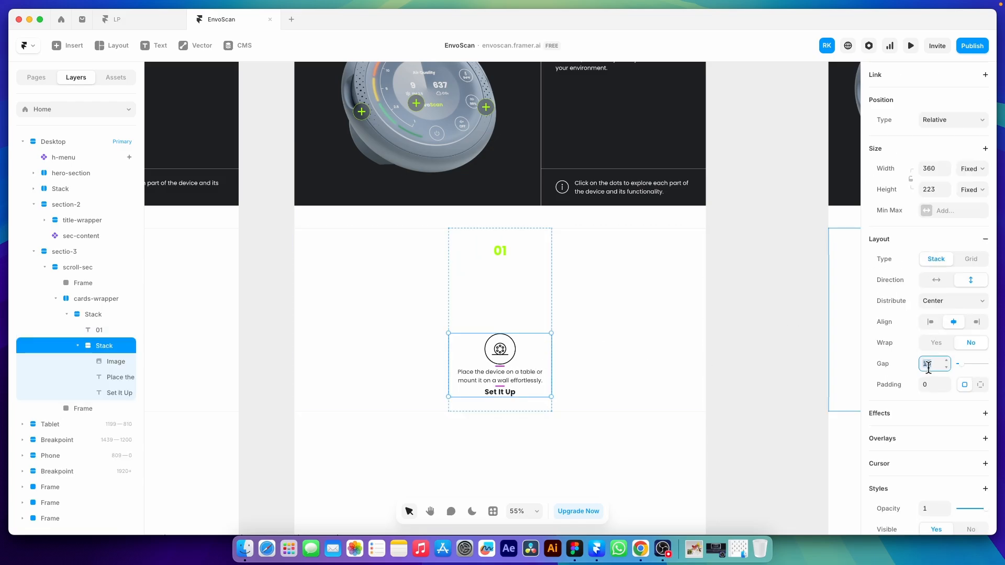
pyautogui.write('20')
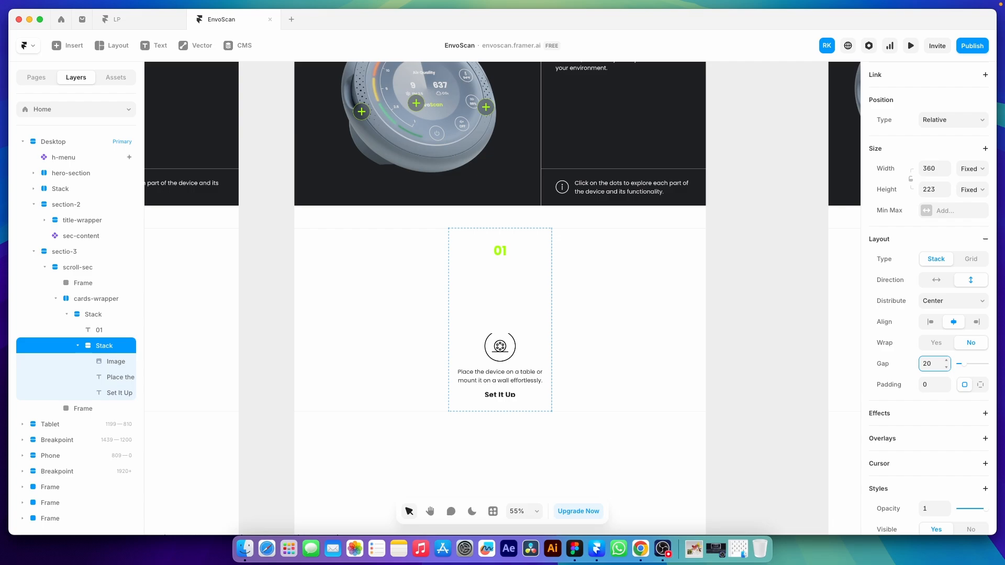
# - Set the inner icon and text stack's height to Fit Content and its width to Fill
pyautogui.click(532, 343)
pyautogui.scroll(1, 935, 286)
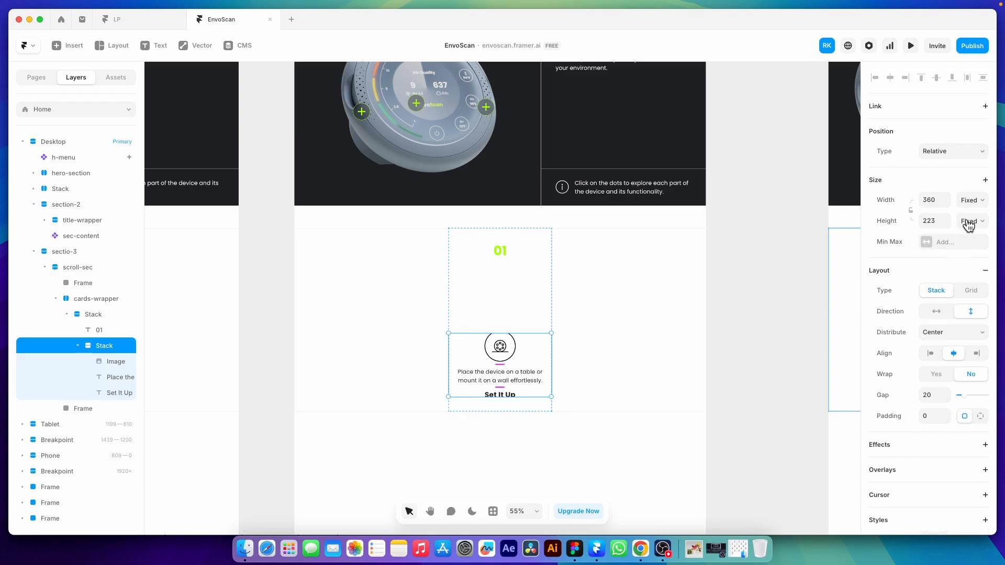
pyautogui.click(968, 223)
pyautogui.click(977, 254)
pyautogui.click(971, 200)
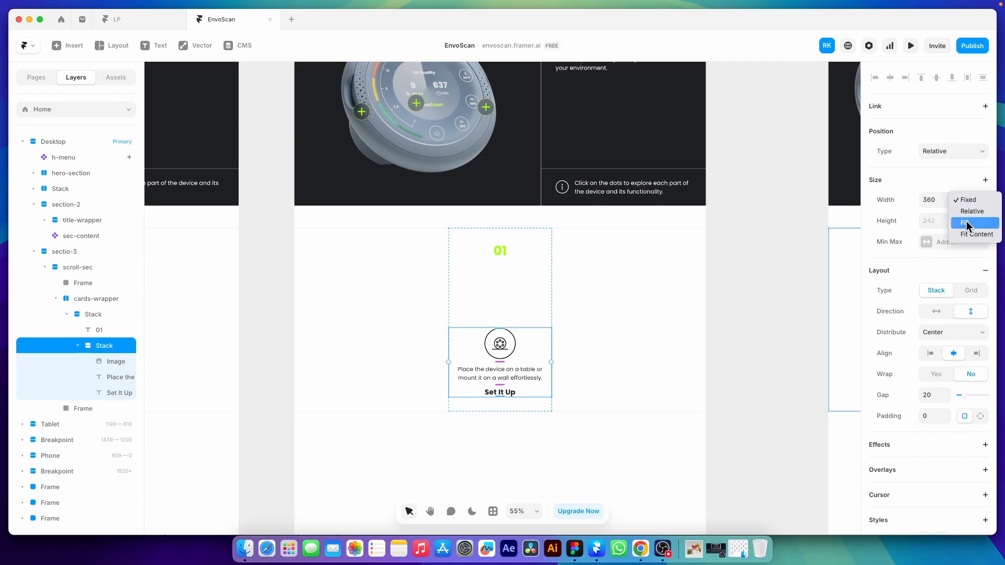
pyautogui.click(965, 223)
# - Reorder the inner stack so the Set It Up title sits between the icon and the description
pyautogui.click(505, 391)
pyautogui.moveTo(505, 391); pyautogui.dragTo(505, 373)
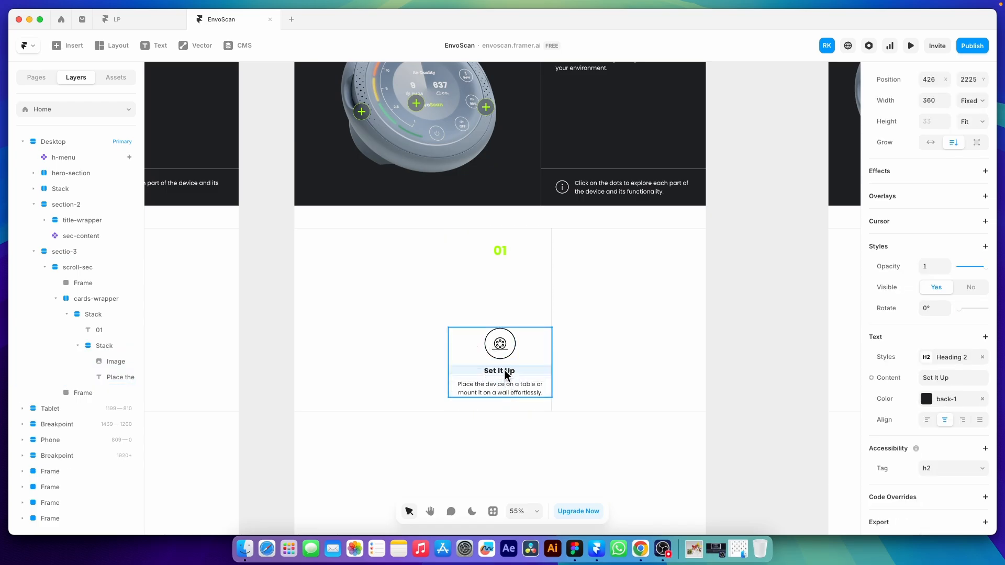
pyautogui.click(562, 390)
# - Rename the outer card stack inside cards-wrapper as card
pyautogui.click(532, 274)
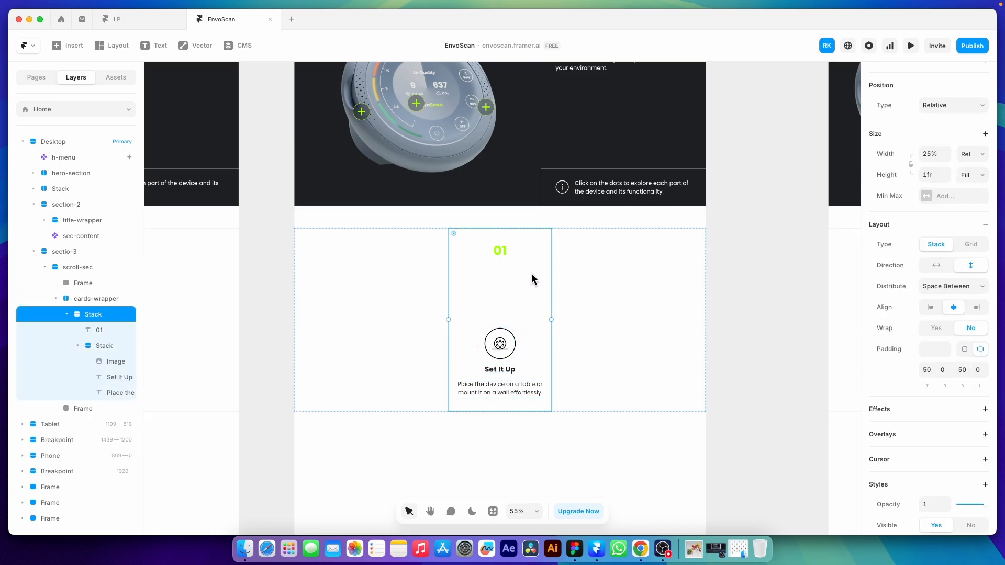
pyautogui.doubleClick(99, 314)
pyautogui.write('car')
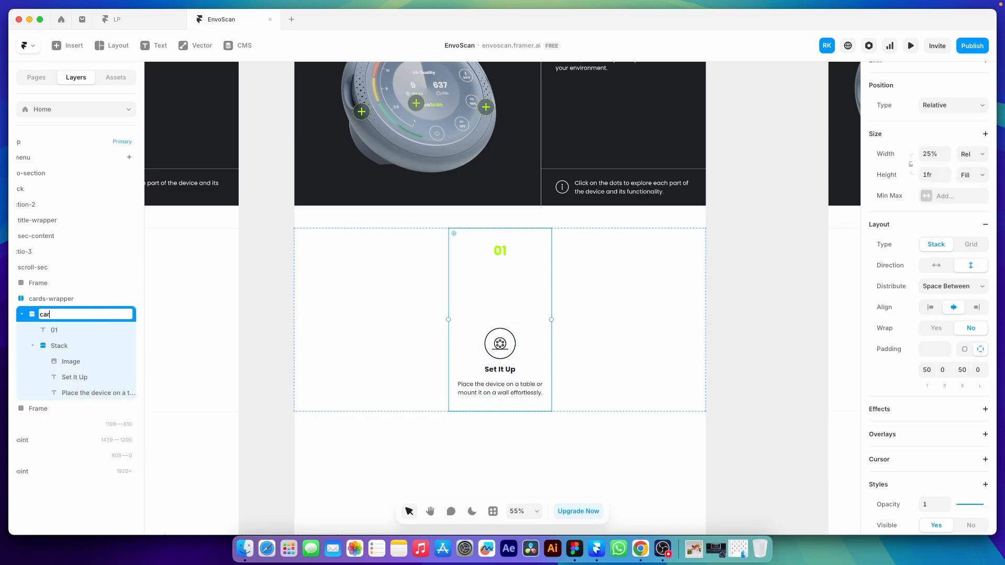
pyautogui.write('d')
pyautogui.press('Return')
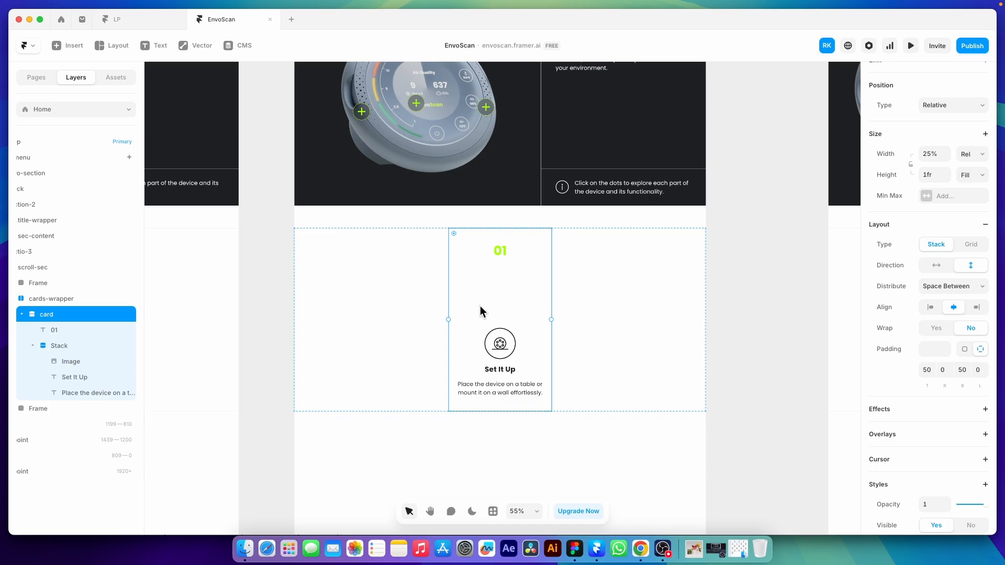
# - Duplicate the card three times inside cards-wrapper to fill the row with four cards
pyautogui.click(612, 305)
pyautogui.click(600, 305)
pyautogui.press('super+d')
pyautogui.press('super+d')
pyautogui.press('super+d')
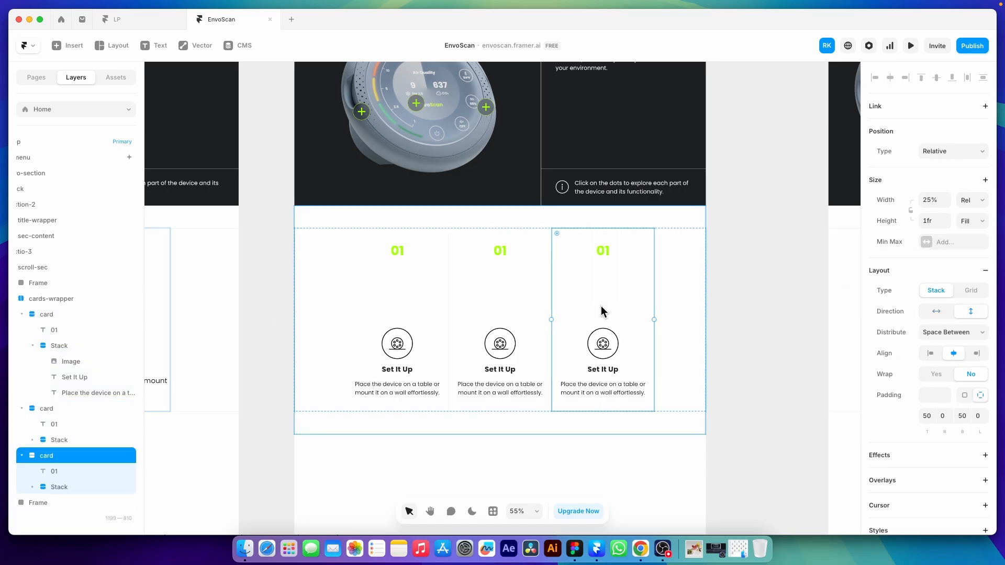
pyautogui.click(379, 214)
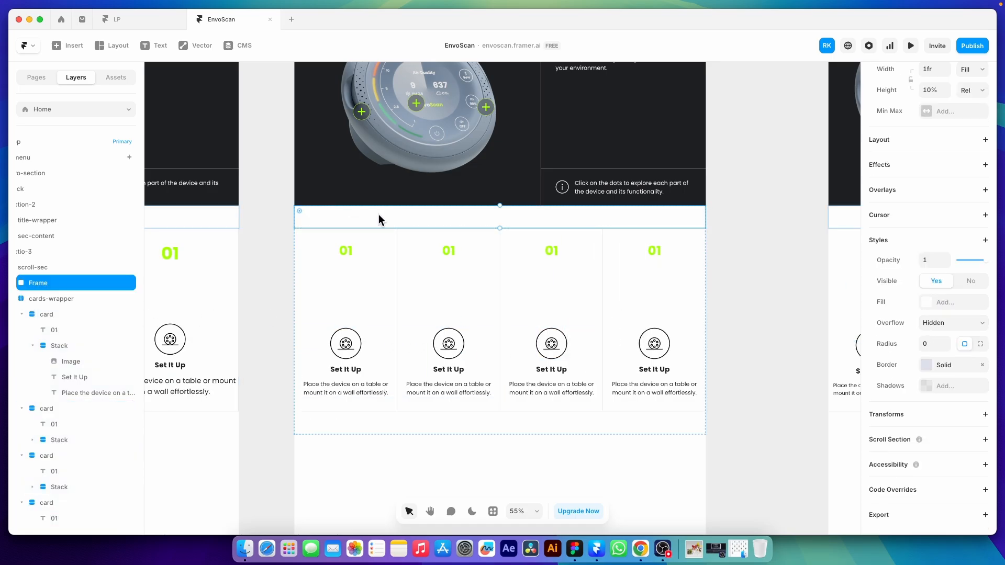
# - Draw a frame about 409 by 53 inside the strip above the cards and turn the strip into a stack
pyautogui.click(112, 45)
pyautogui.click(112, 71)
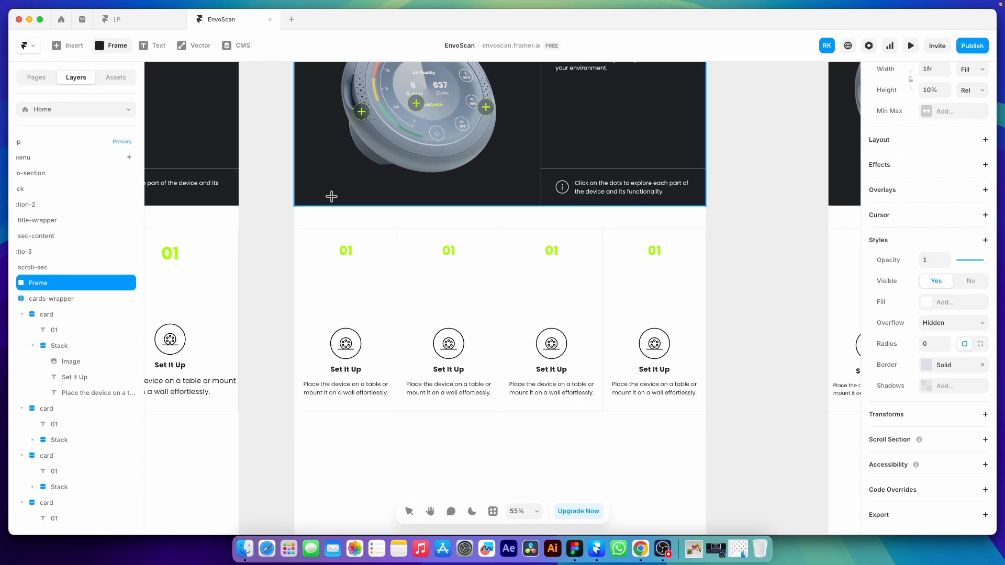
pyautogui.moveTo(300, 211); pyautogui.dragTo(417, 226)
pyautogui.click(501, 220)
pyautogui.scroll(-1, 955, 301)
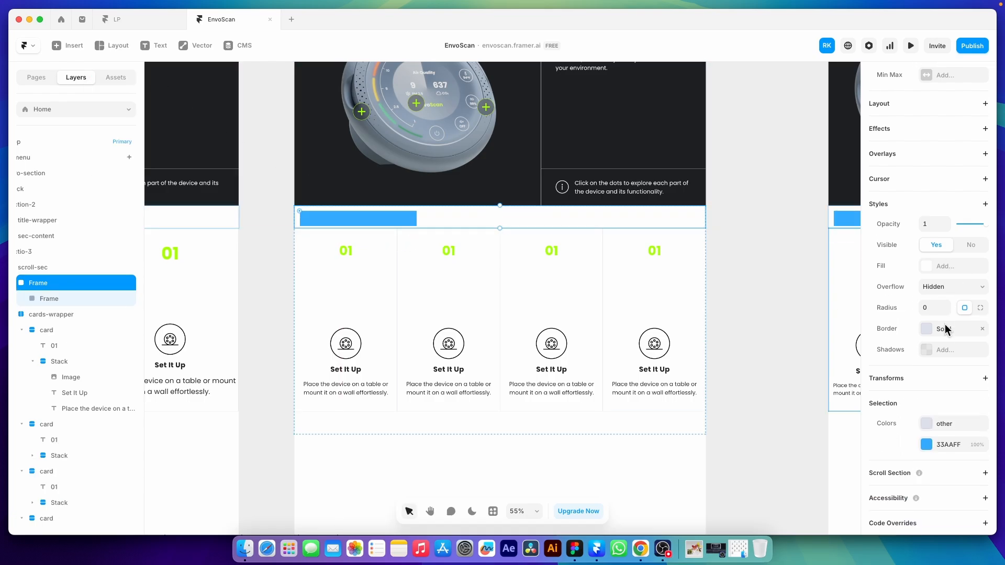
pyautogui.scroll(2, 945, 324)
pyautogui.click(930, 191)
# - Set the inner frame's height to Fill and its width to 25%
pyautogui.click(518, 219)
pyautogui.click(972, 221)
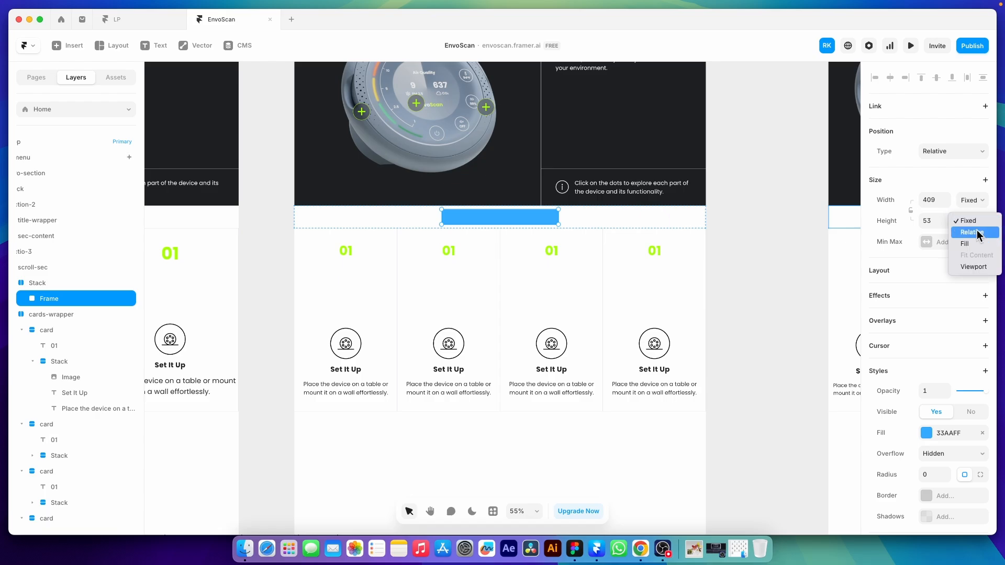
pyautogui.click(972, 243)
pyautogui.click(933, 199)
pyautogui.write('2')
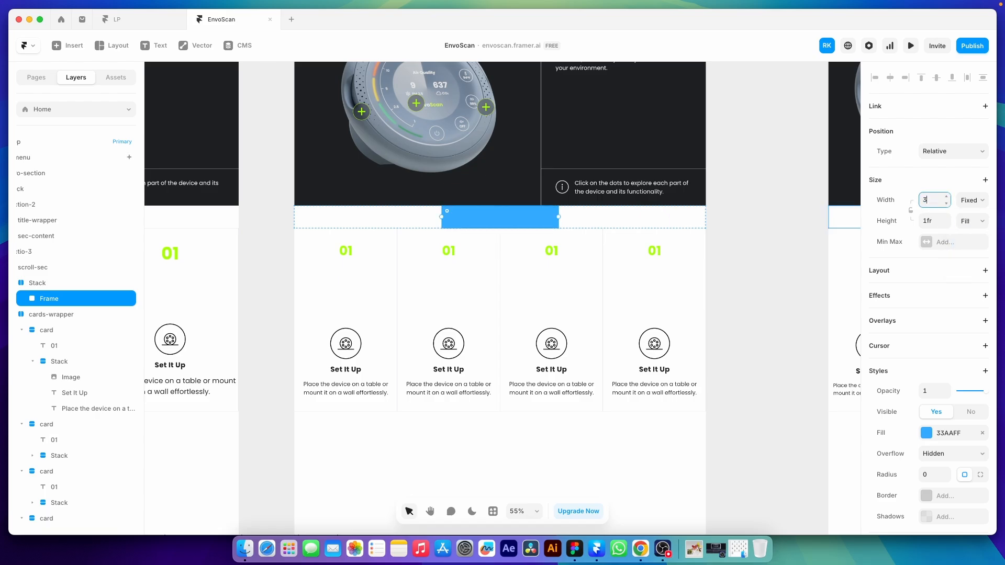
pyautogui.write('5%')
pyautogui.press('Return')
# - Remove the inner frame's fill and give it a solid 1 px border on its right side only, using the other color style
pyautogui.scroll(-2, 980, 403)
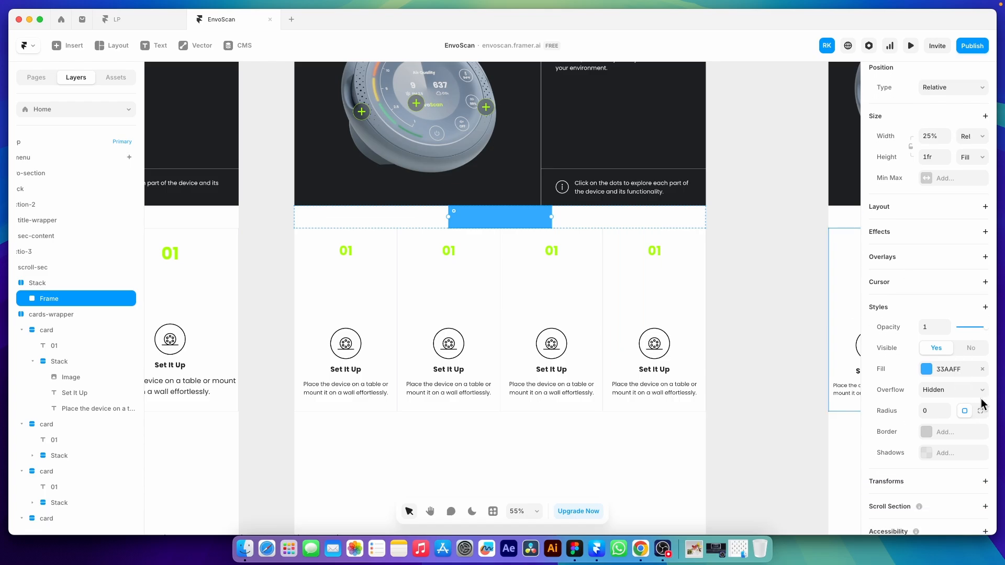
pyautogui.click(980, 374)
pyautogui.scroll(-3, 963, 397)
pyautogui.click(953, 366)
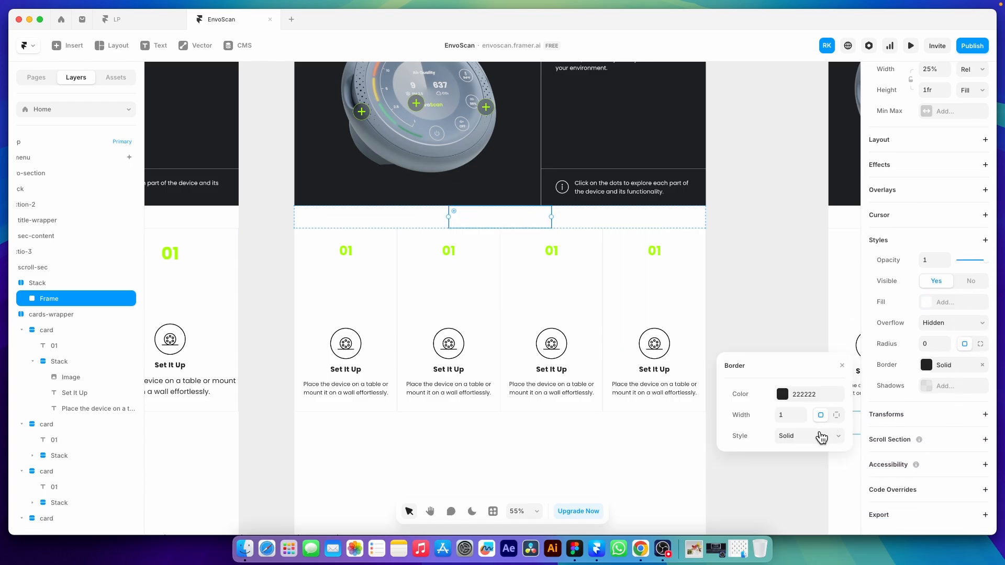
pyautogui.click(836, 415)
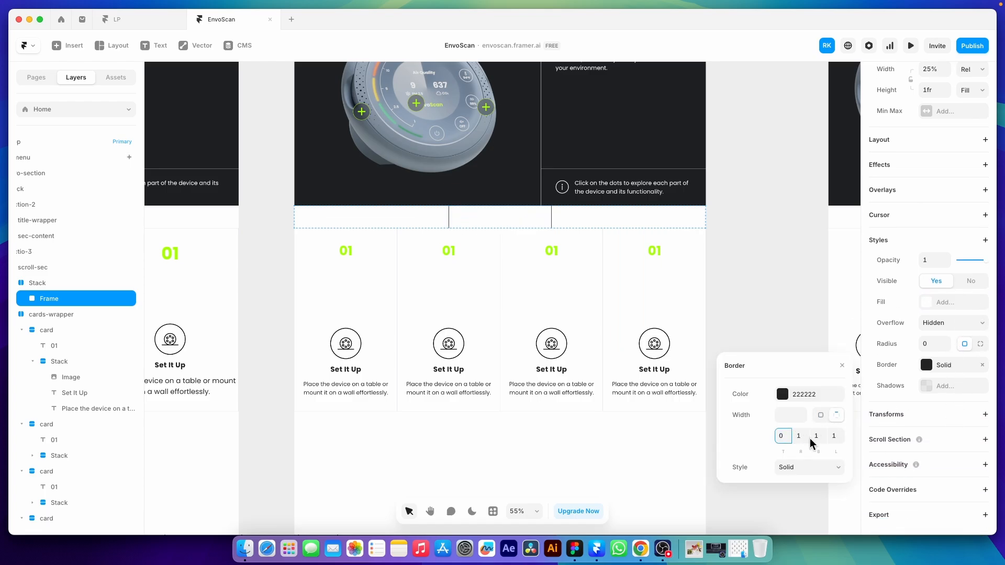
pyautogui.click(784, 395)
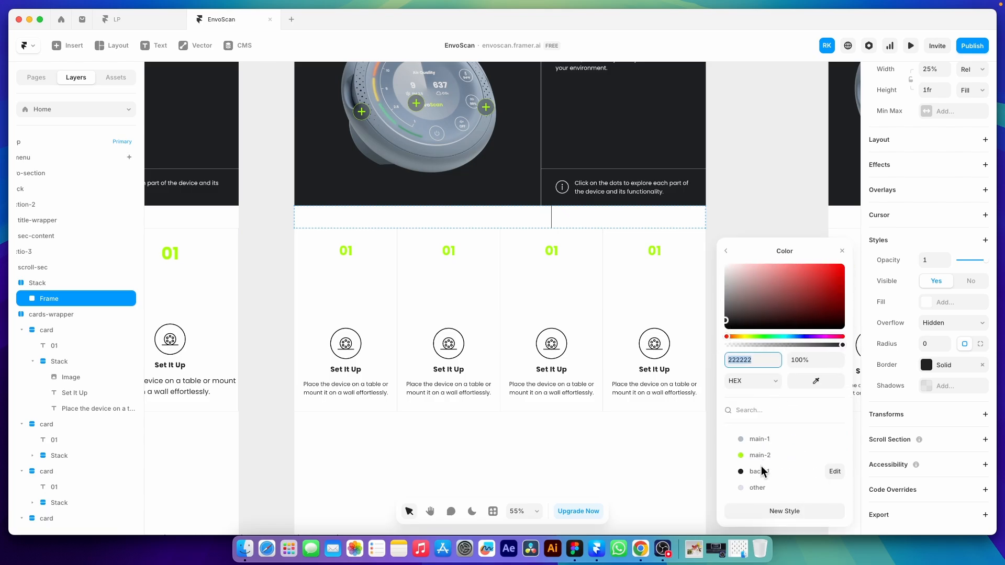
pyautogui.click(754, 488)
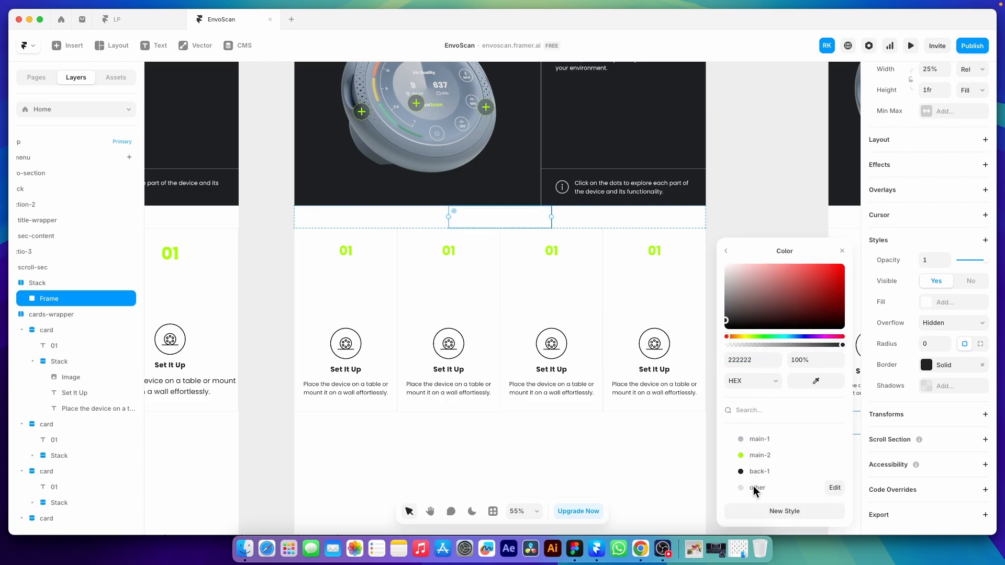
# - Paste three copies of the bordered frame into the strip above the cards to make four columns
pyautogui.click(593, 212)
pyautogui.press('super+v')
pyautogui.press('super+v')
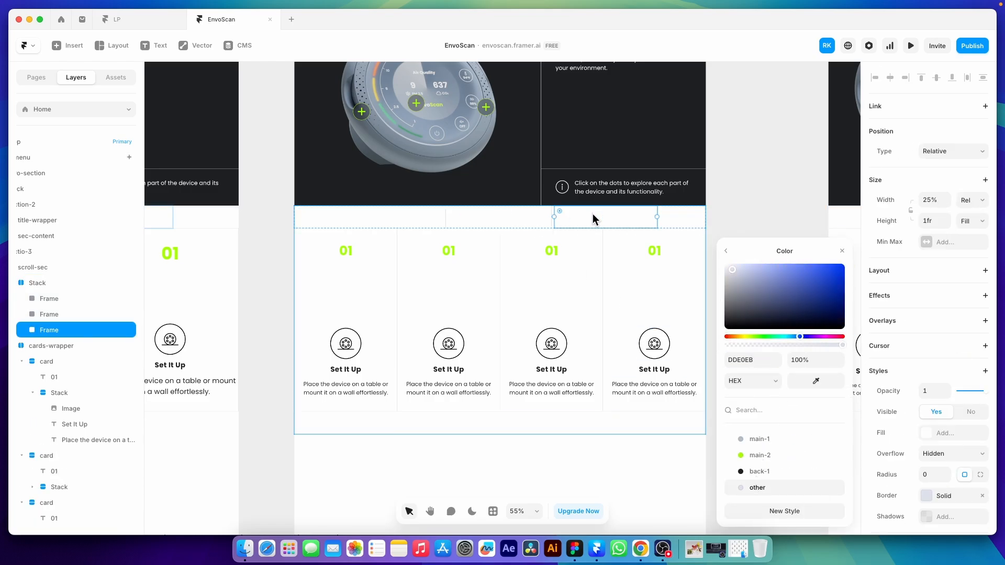
pyautogui.press('super+v')
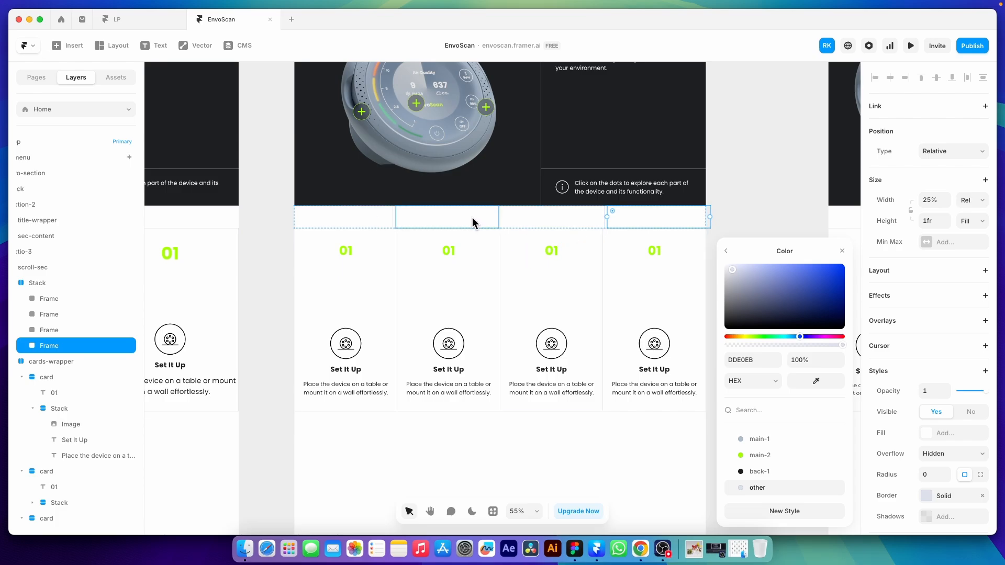
# - Set the gap of the stack above the cards to 0
pyautogui.click(394, 224)
pyautogui.click(932, 315)
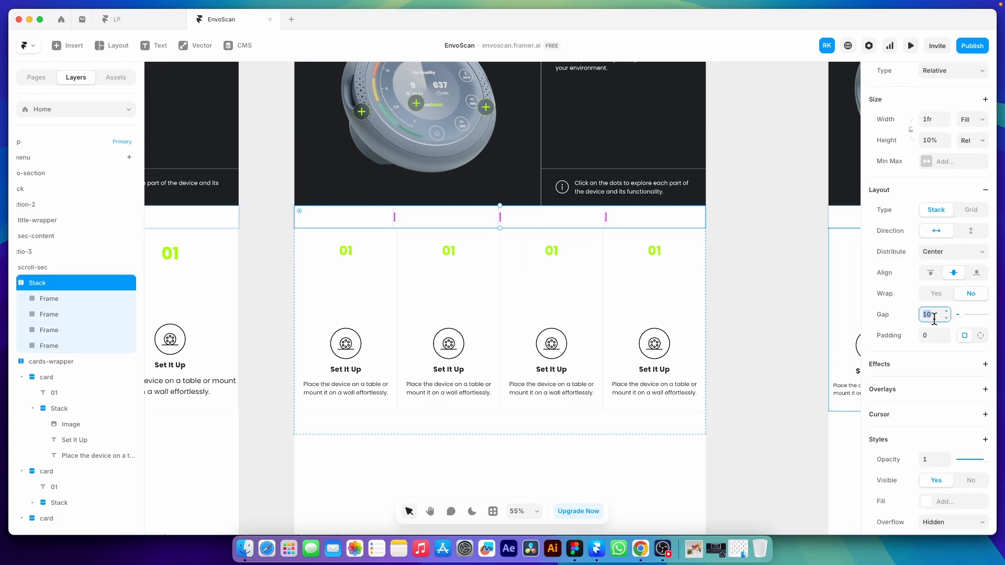
pyautogui.write('0')
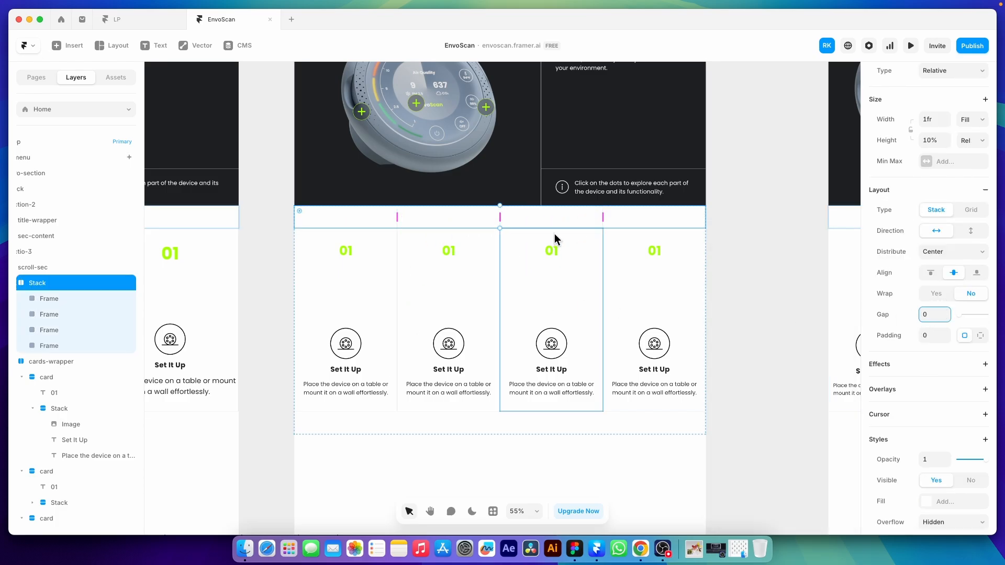
pyautogui.click(746, 258)
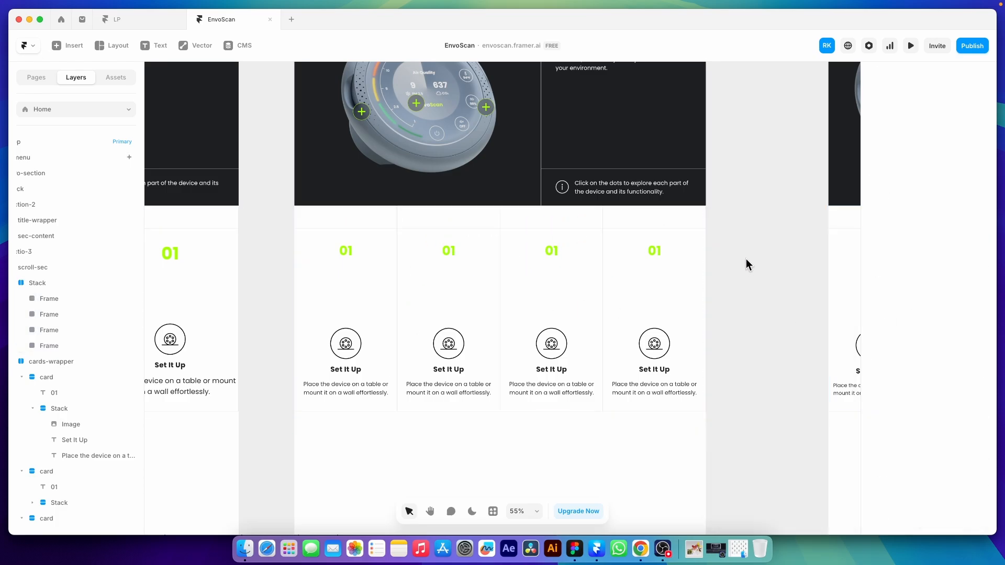
# - Convert the empty frame below the cards into a stack and paste the four bordered column frames into it
pyautogui.click(391, 215)
pyautogui.keyDown('shift'); pyautogui.click(54, 252); pyautogui.keyUp('shift')
pyautogui.click(391, 426)
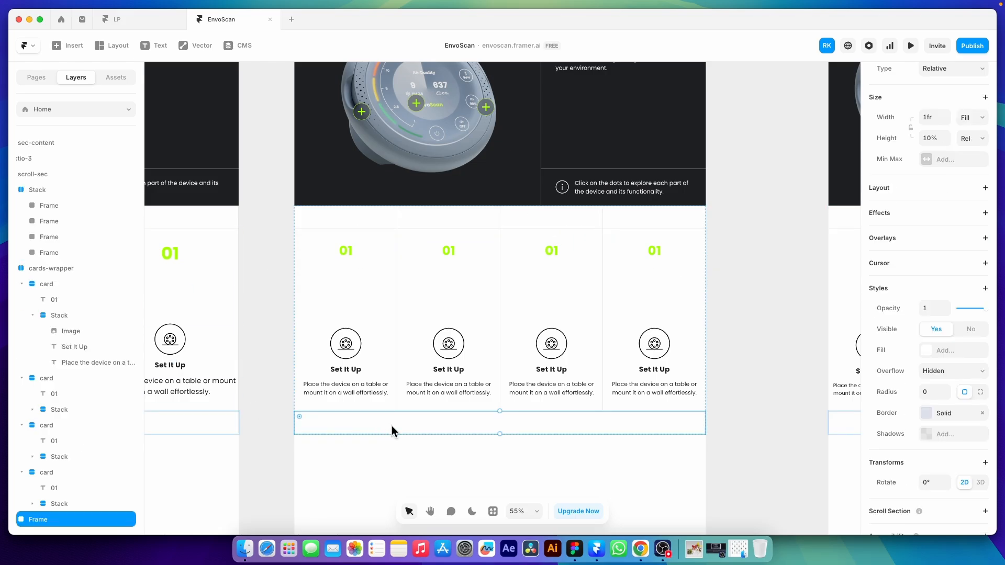
pyautogui.click(937, 199)
pyautogui.hotkey('ctrl', 'v')
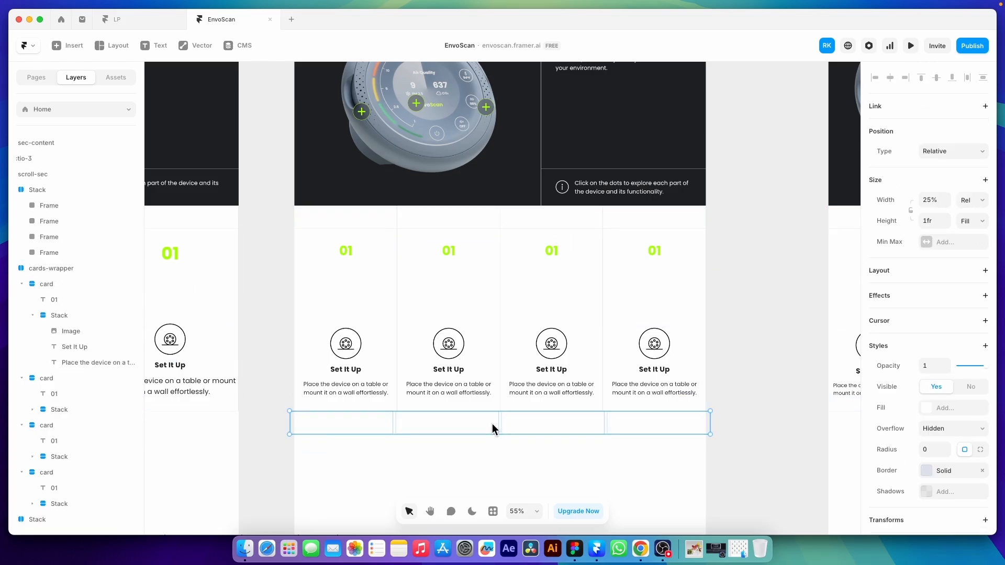
# - Set the gap of the stack below the cards to 0
pyautogui.click(605, 424)
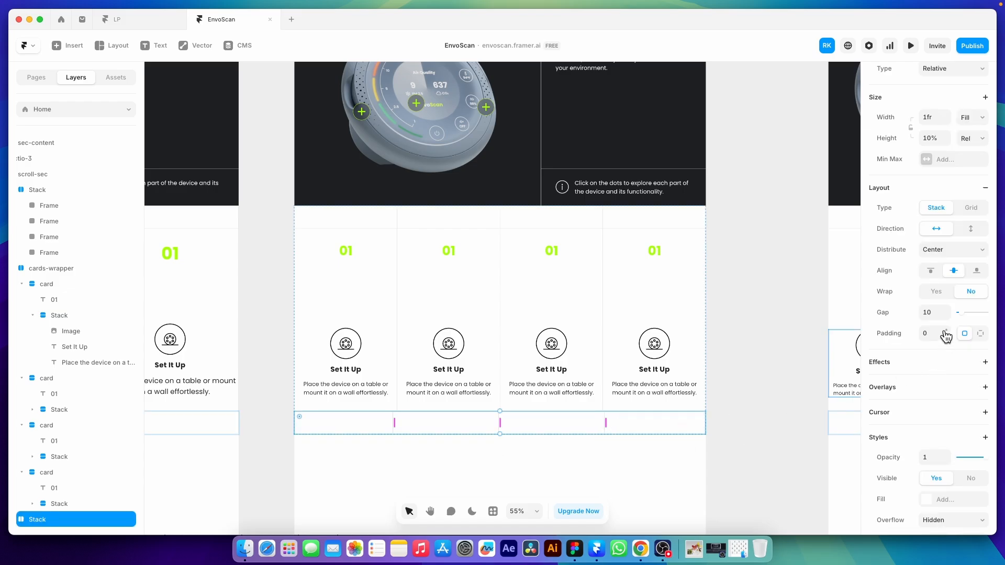
pyautogui.write('0')
pyautogui.press('Return')
pyautogui.click(654, 400)
pyautogui.click(647, 450)
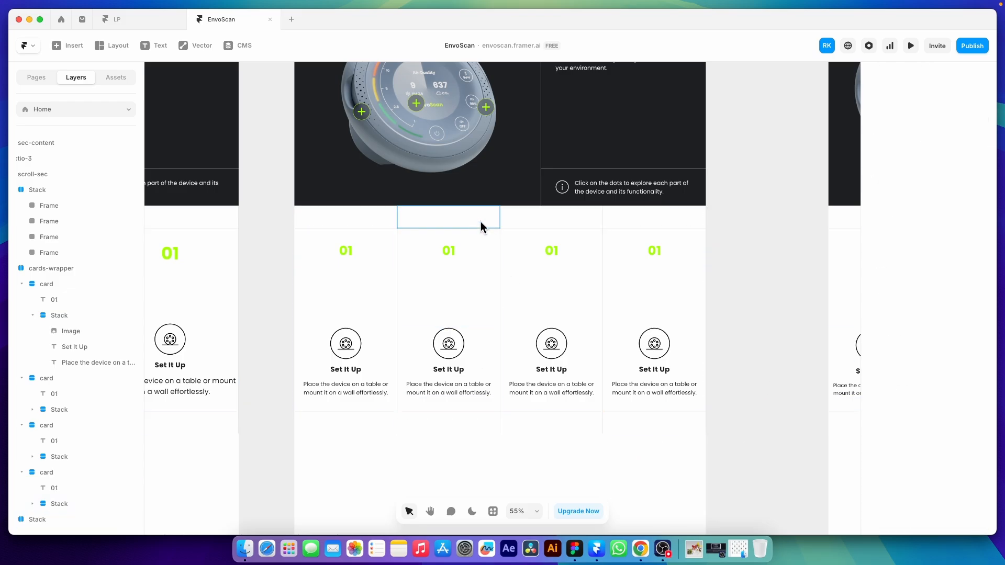
# - Remove the border from the second column frame in the strips above and below the cards
pyautogui.click(479, 215)
pyautogui.scroll(-5, 957, 361)
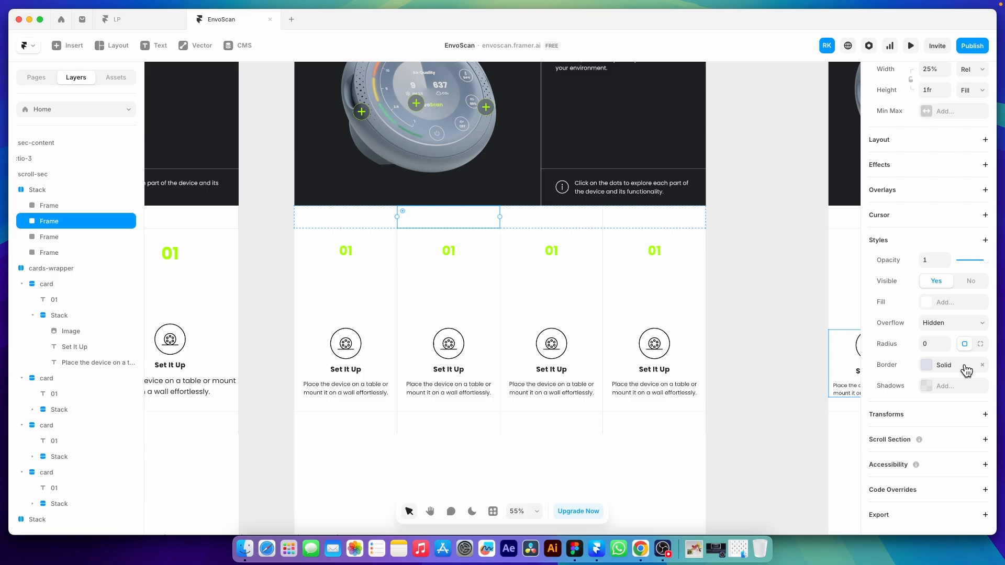
pyautogui.click(480, 423)
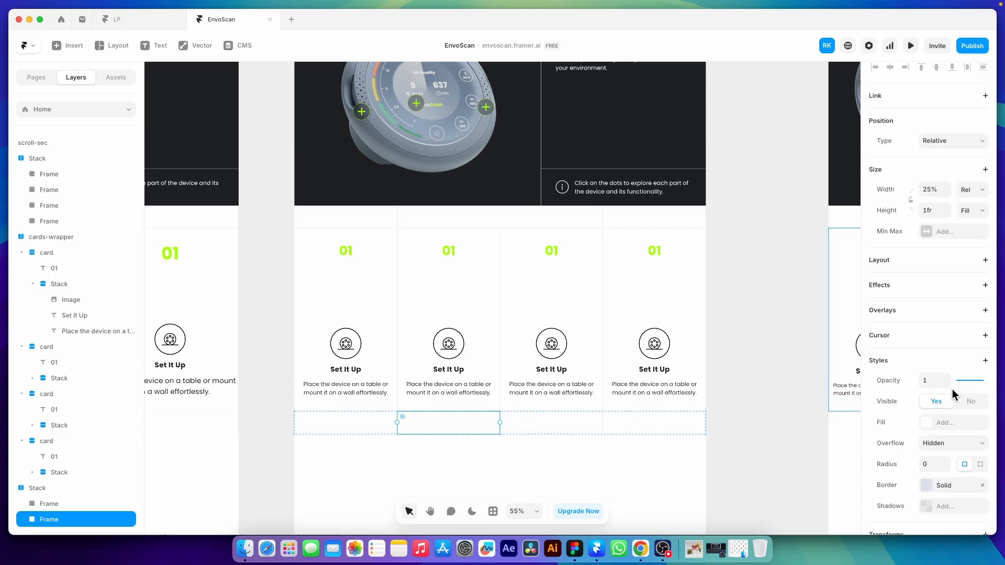
pyautogui.click(582, 459)
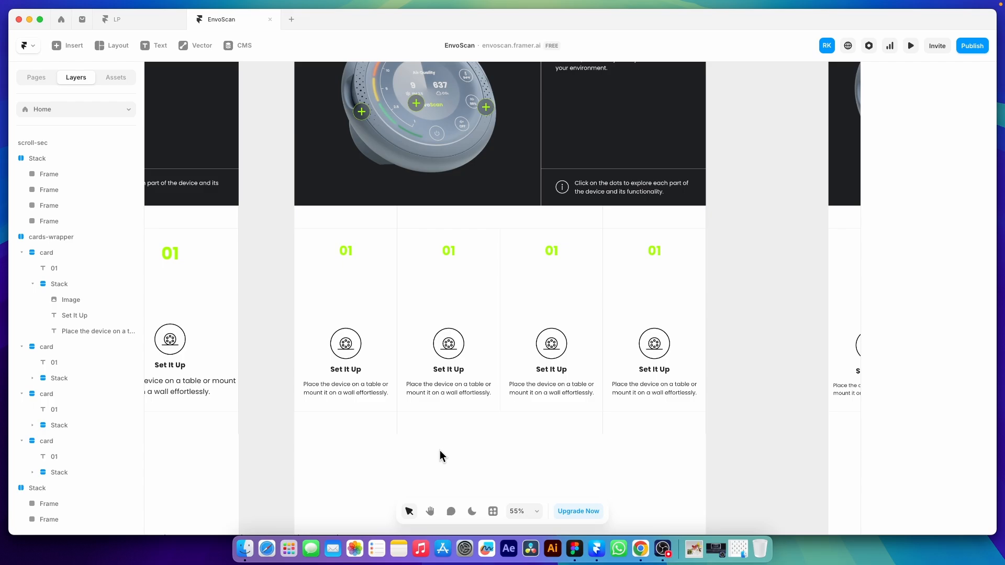
pyautogui.click(537, 433)
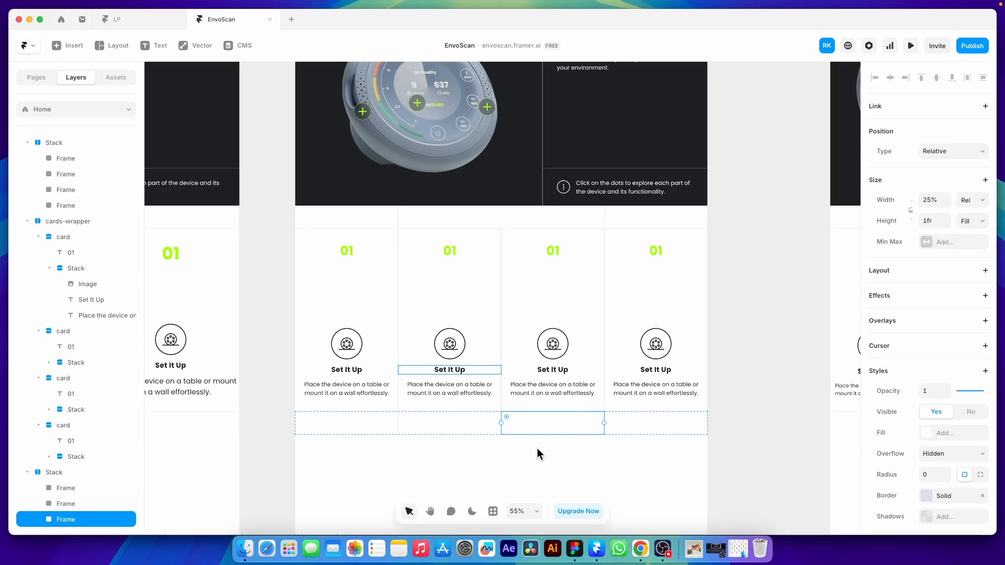
# - Switch to Figma and move cards 02 and 03 aside to examine the How it Works panel behind them
pyautogui.click(575, 547)
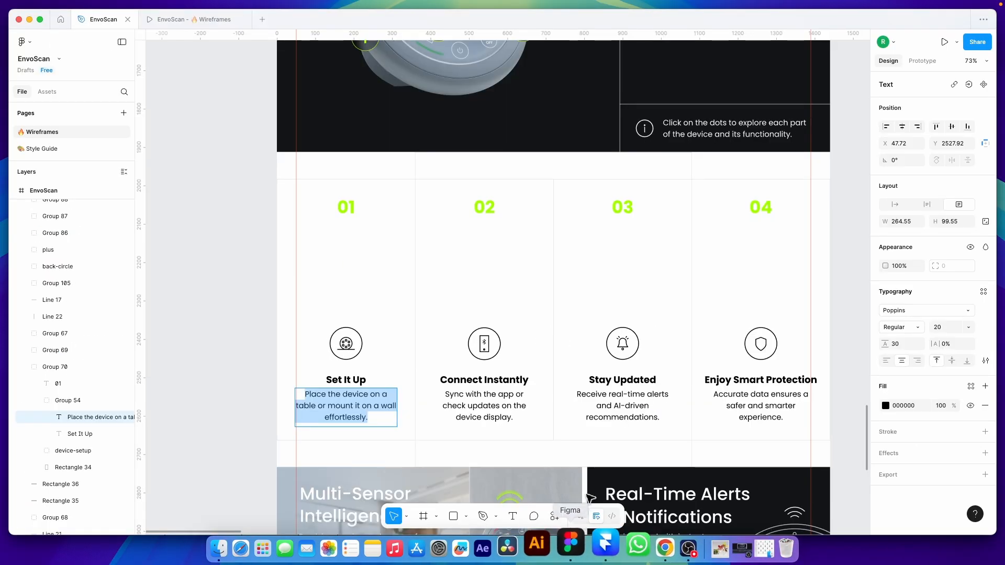
pyautogui.click(252, 318)
pyautogui.scroll(-4, 340, 331)
pyautogui.click(442, 317)
pyautogui.moveTo(442, 316); pyautogui.dragTo(353, 330)
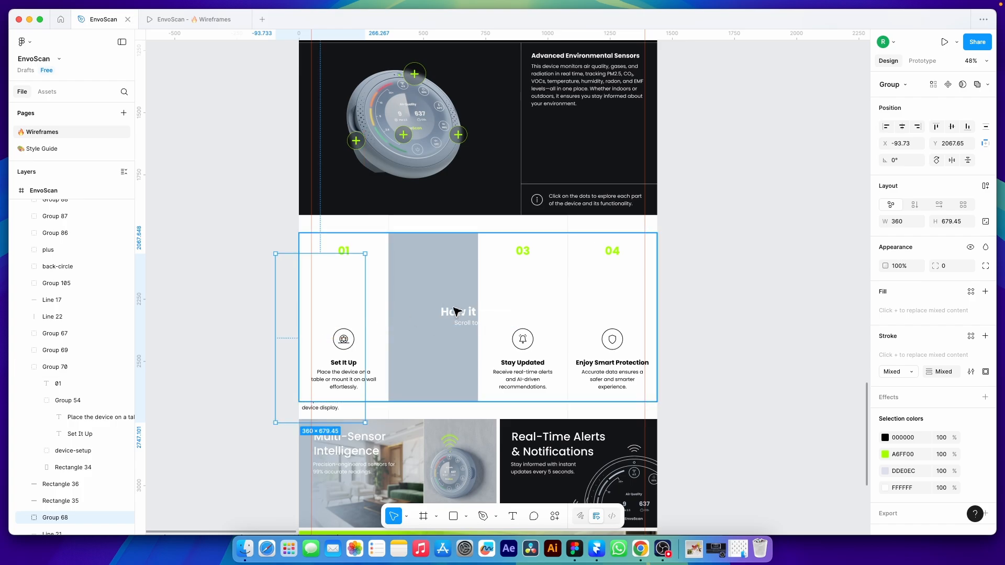
pyautogui.press('super+z')
pyautogui.scroll(3, 313, 312)
pyautogui.moveTo(424, 324); pyautogui.dragTo(564, 288)
pyautogui.click(360, 294)
pyautogui.keyDown('shift'); pyautogui.click(418, 293); pyautogui.keyUp('shift')
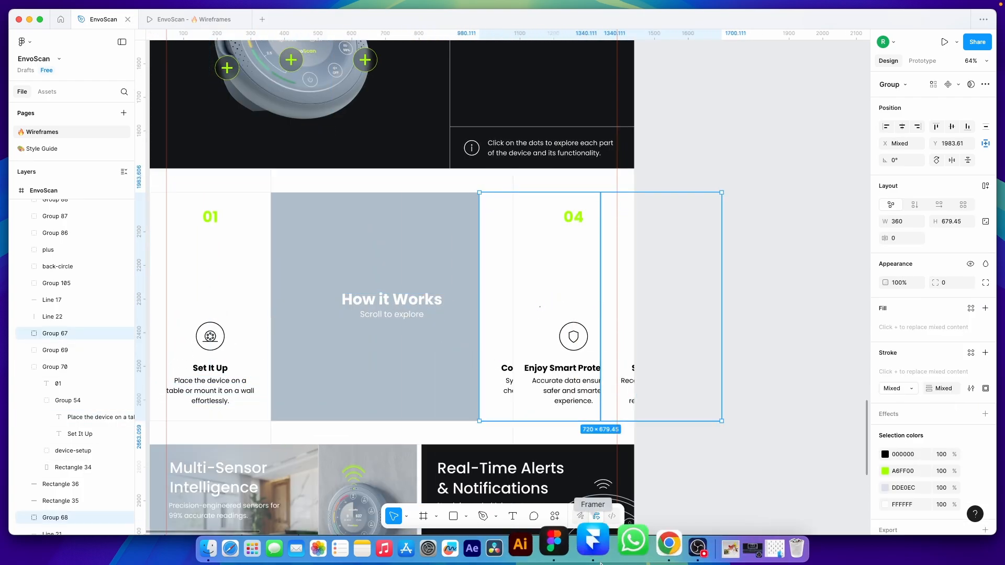
# - Switch to Framer and fill the scroll-sec stack with the main-1 color style
pyautogui.click(596, 553)
pyautogui.click(72, 221)
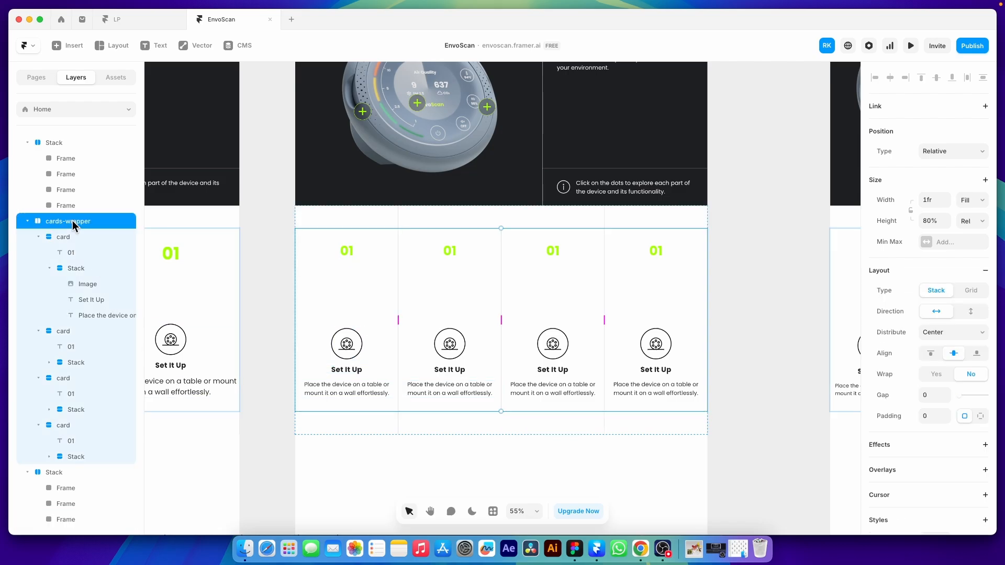
pyautogui.scroll(3, 53, 221)
pyautogui.click(49, 221)
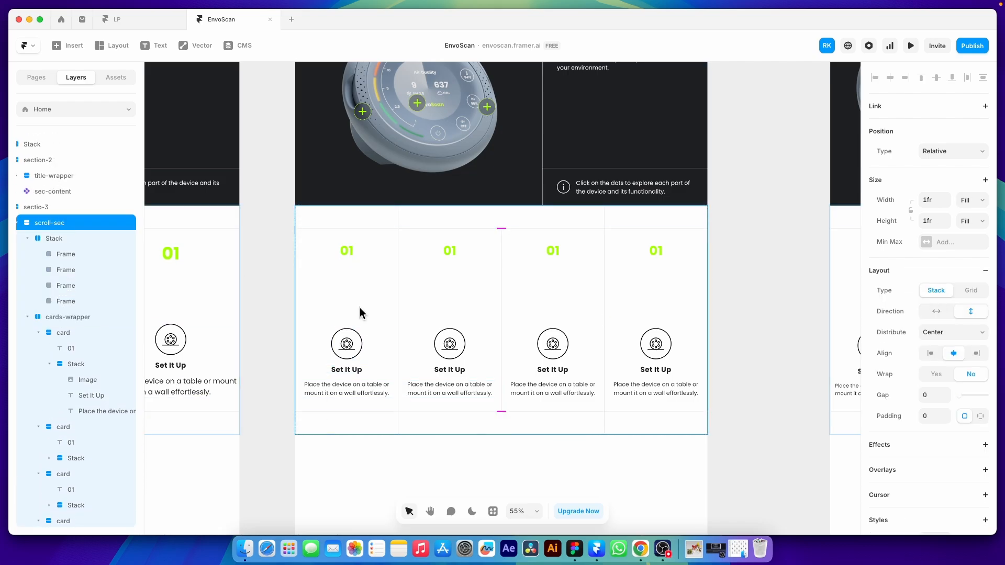
pyautogui.scroll(-10, 971, 372)
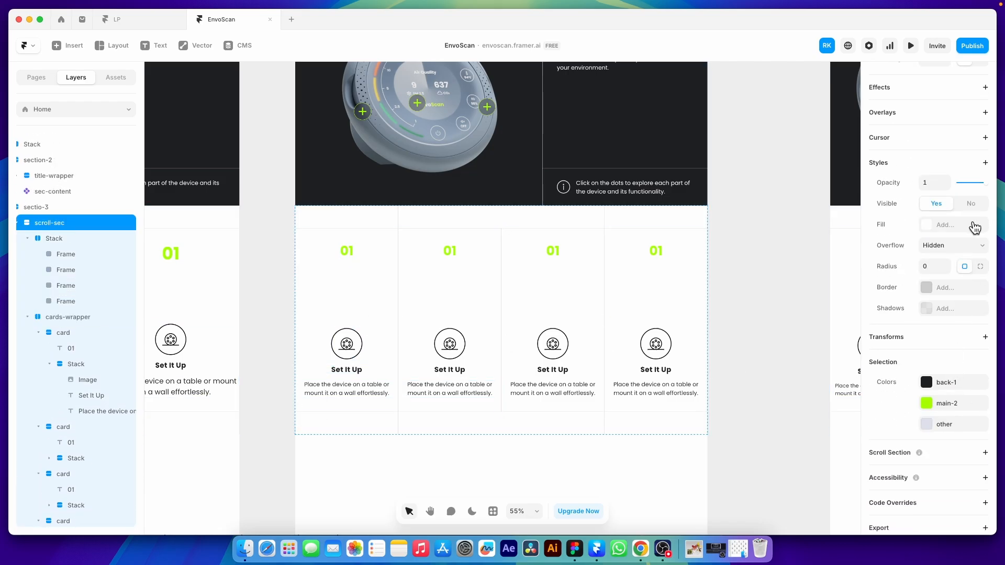
pyautogui.click(953, 225)
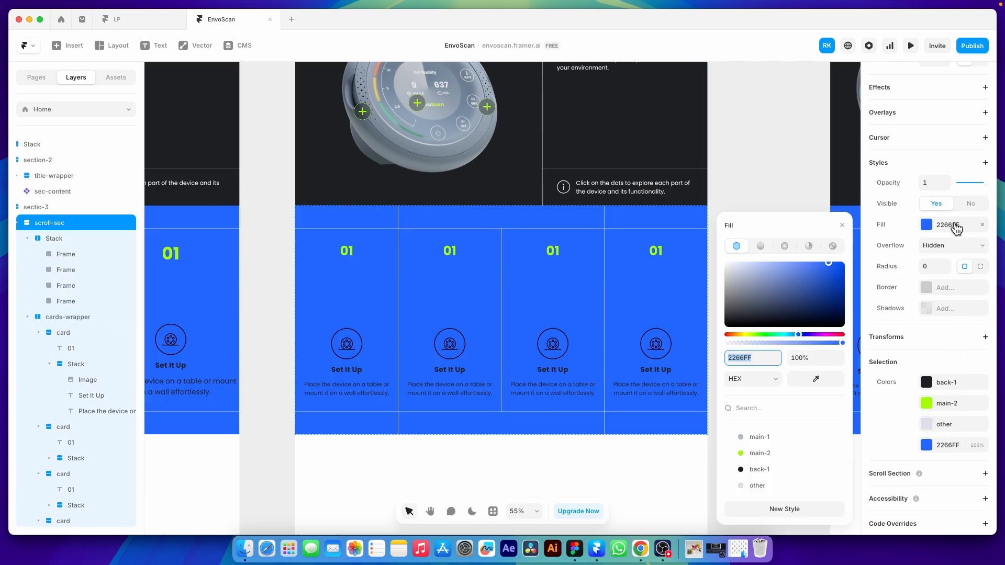
pyautogui.click(761, 438)
pyautogui.click(754, 178)
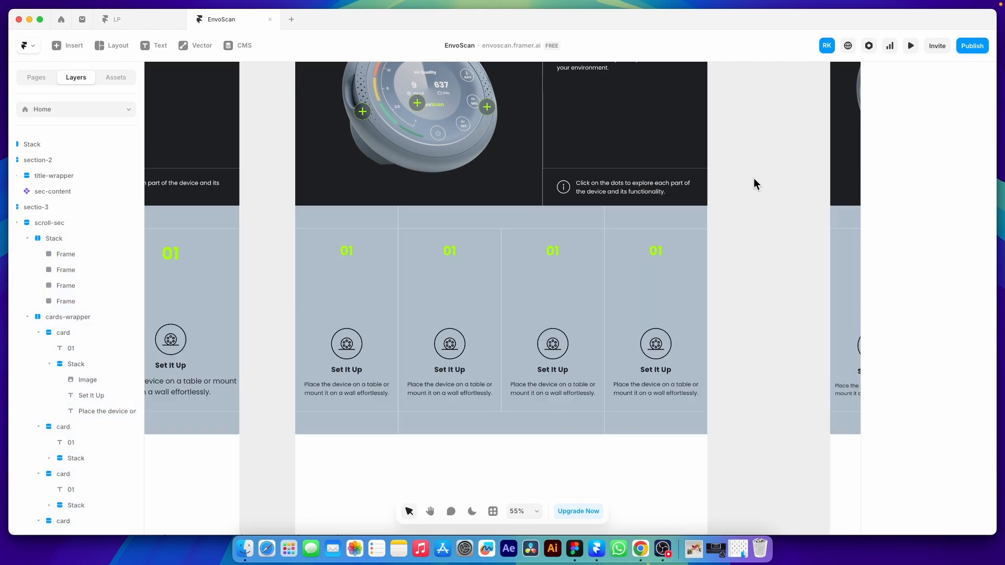
# - Fill all four column frames in the strip above the cards with white
pyautogui.click(375, 214)
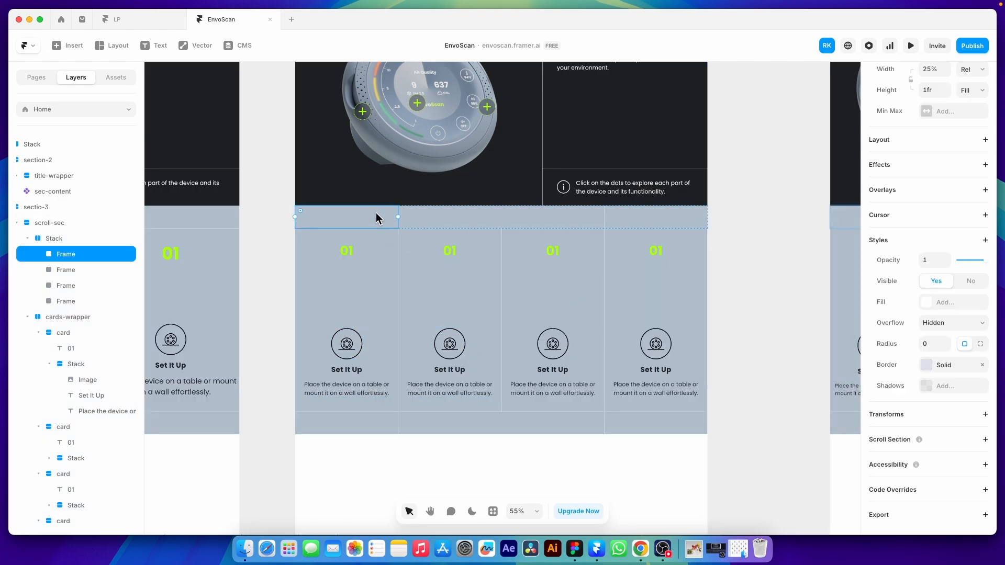
pyautogui.keyDown('shift'); pyautogui.click(406, 213); pyautogui.keyUp('shift')
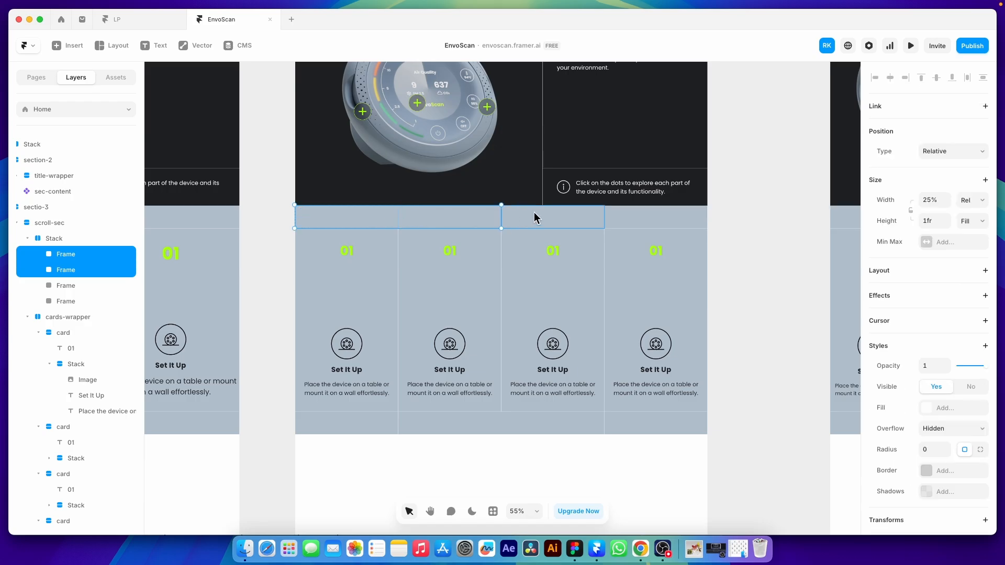
pyautogui.keyDown('shift'); pyautogui.click(534, 212); pyautogui.keyUp('shift')
pyautogui.keyDown('shift'); pyautogui.click(636, 216); pyautogui.keyUp('shift')
pyautogui.click(961, 414)
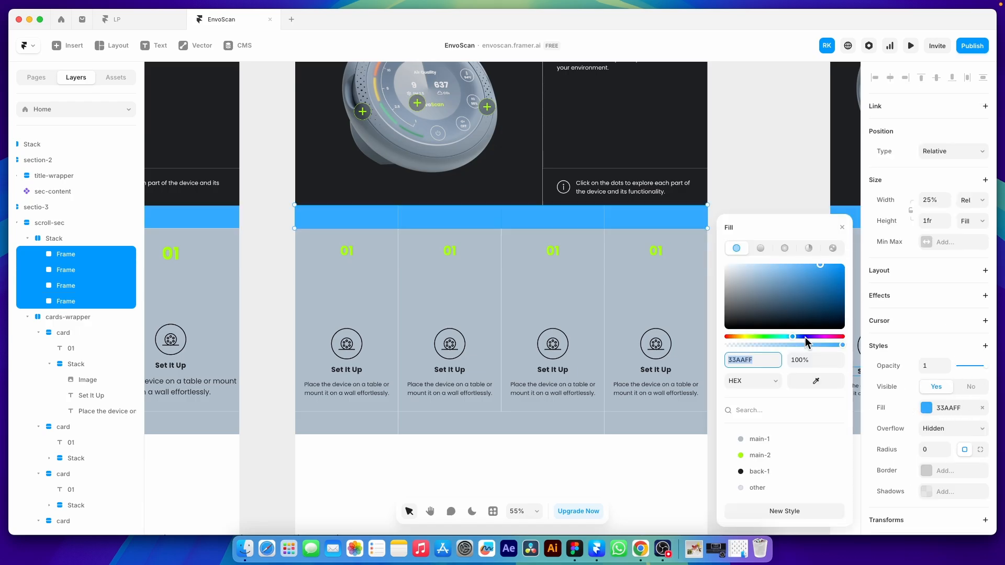
pyautogui.moveTo(805, 337); pyautogui.dragTo(693, 227)
pyautogui.click(761, 176)
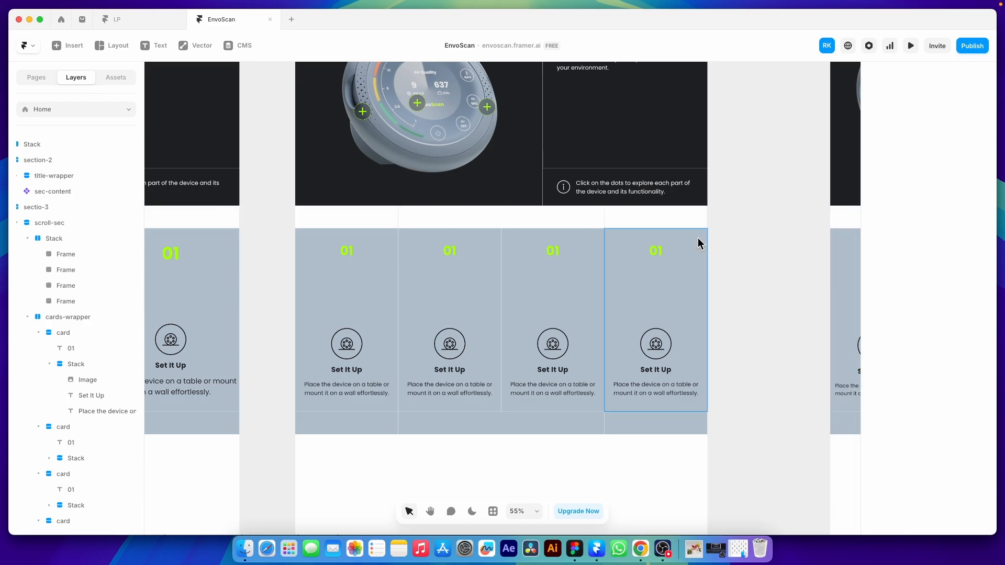
# - Fill the column frames in the strip below the cards with white FFFFFF
pyautogui.click(368, 420)
pyautogui.scroll(-1, 935, 390)
pyautogui.click(928, 391)
pyautogui.moveTo(811, 304); pyautogui.dragTo(617, 203)
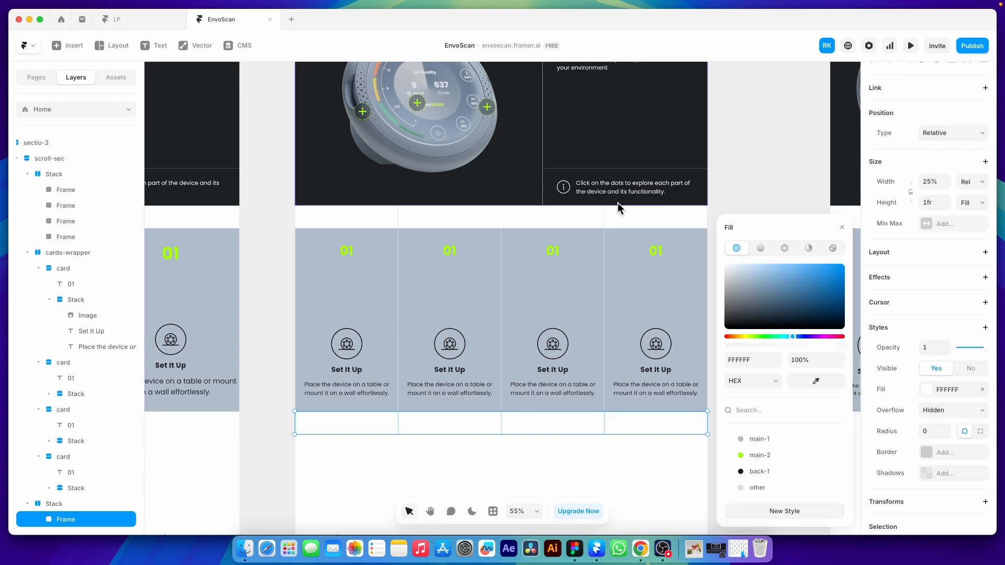
# - Fill all four cards in the cards-wrapper with white FFFFFF
pyautogui.click(732, 189)
pyautogui.click(381, 294)
pyautogui.keyDown('shift'); pyautogui.click(417, 298); pyautogui.keyUp('shift')
pyautogui.keyDown('shift'); pyautogui.click(532, 294); pyautogui.keyUp('shift')
pyautogui.keyDown('shift'); pyautogui.click(654, 303); pyautogui.keyUp('shift')
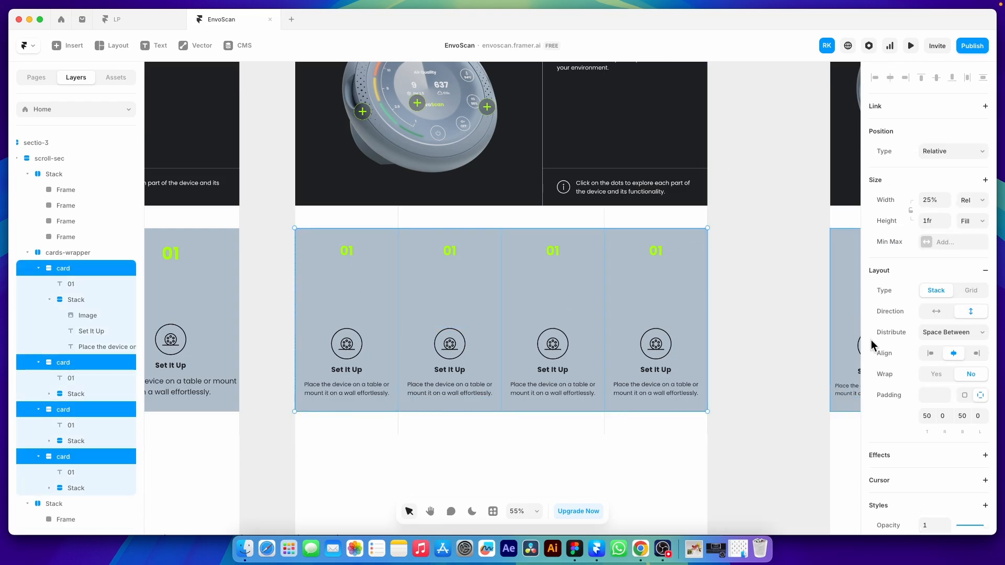
pyautogui.scroll(-5, 937, 324)
pyautogui.moveTo(734, 269); pyautogui.dragTo(723, 261)
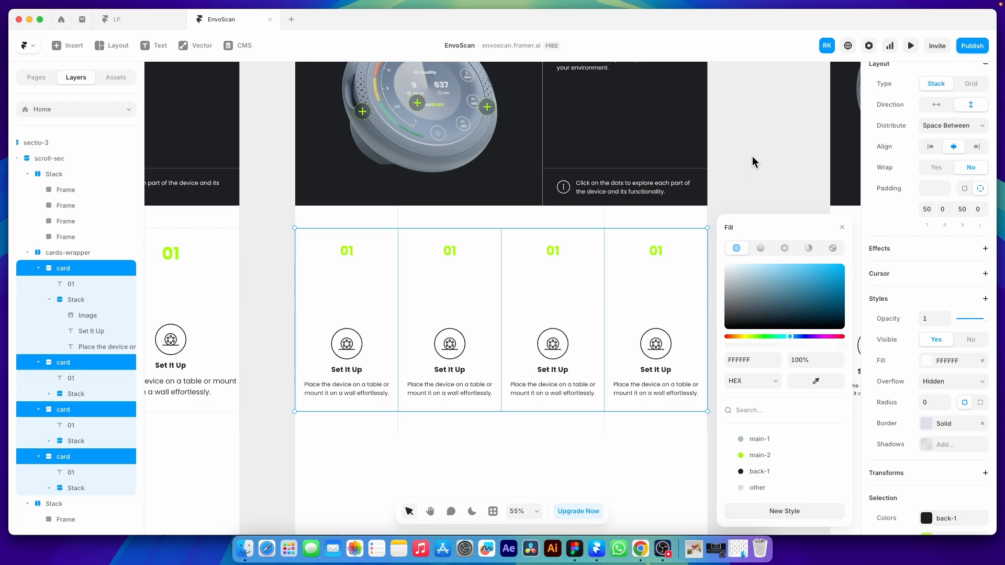
pyautogui.click(751, 156)
# - Delete the second, third and fourth cards from the cards-wrapper, keeping only the first one
pyautogui.click(662, 295)
pyautogui.keyDown('shift'); pyautogui.click(552, 301); pyautogui.keyUp('shift')
pyautogui.keyDown('shift'); pyautogui.click(464, 308); pyautogui.keyUp('shift')
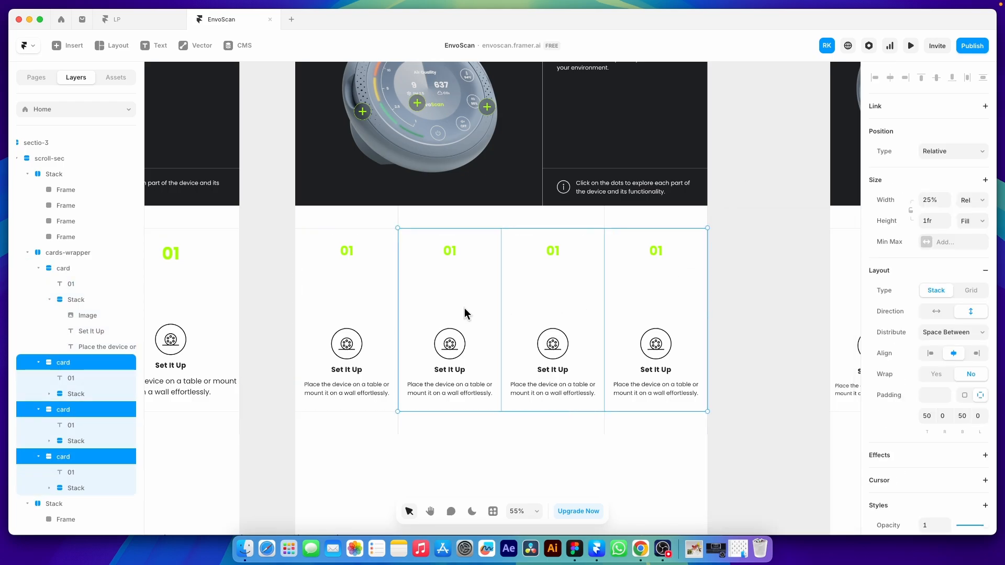
pyautogui.press('Delete')
# - Set the cards-wrapper stack's distribution to Start so its remaining card sits at the beginning of the row
pyautogui.click(585, 361)
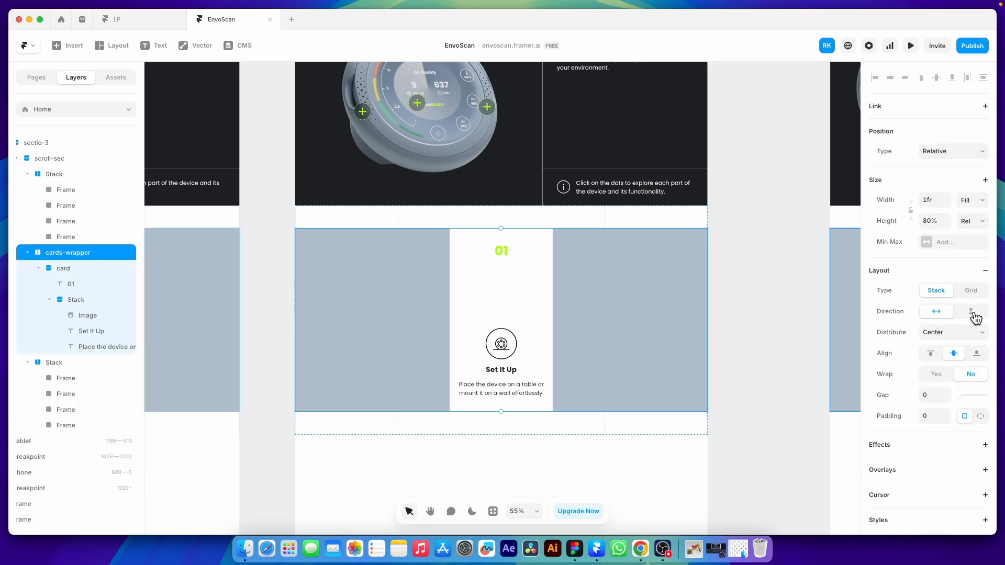
pyautogui.click(963, 333)
pyautogui.click(940, 322)
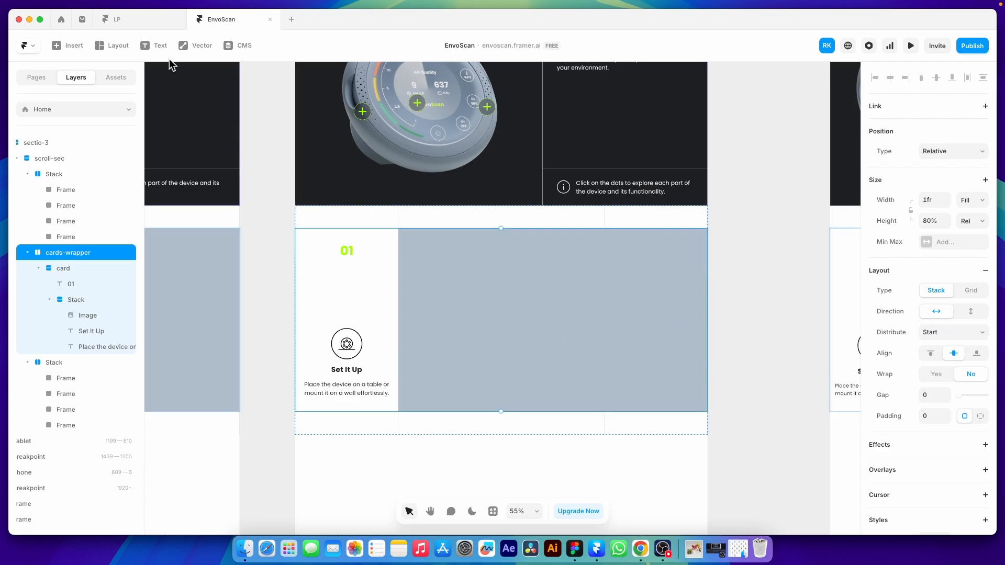
# - Add a text layer about 536 by 113 beside the card in Framer, reading "How it Works" as copied from the Figma wireframe
pyautogui.click(155, 45)
pyautogui.moveTo(442, 280); pyautogui.dragTo(597, 314)
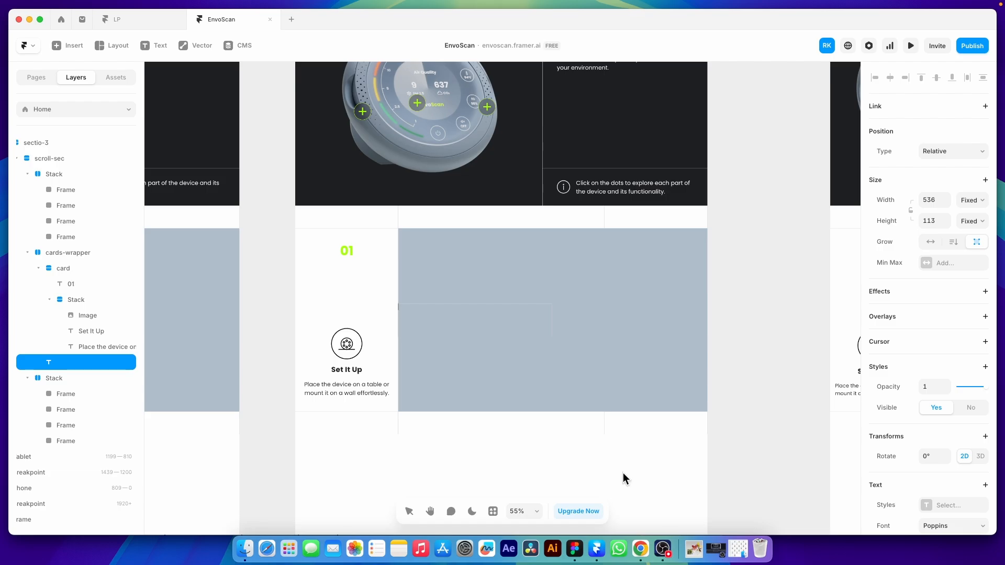
pyautogui.click(575, 548)
pyautogui.click(382, 299)
pyautogui.doubleClick(382, 298)
pyautogui.press('super+c')
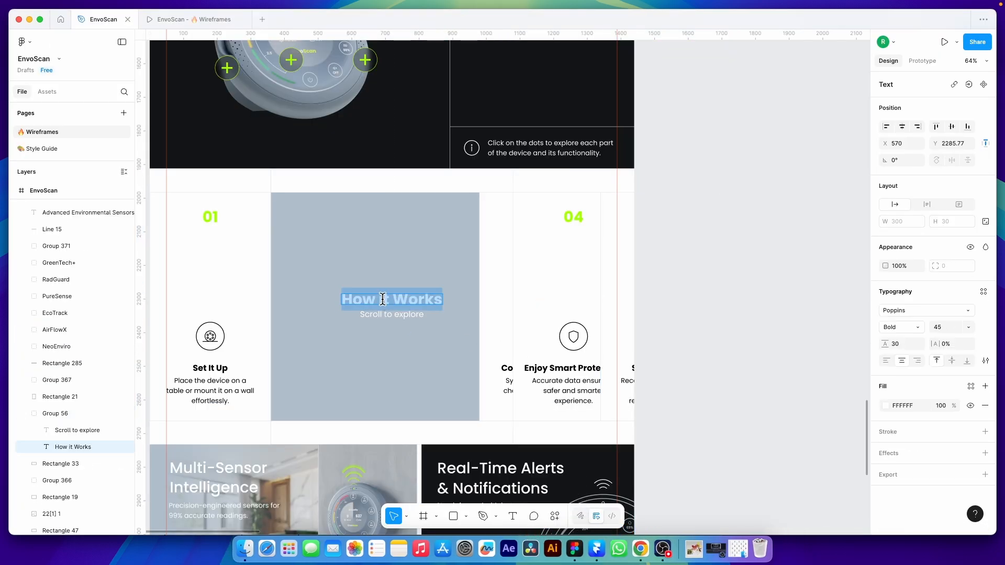
pyautogui.press('super+Tab')
pyautogui.press('super+v')
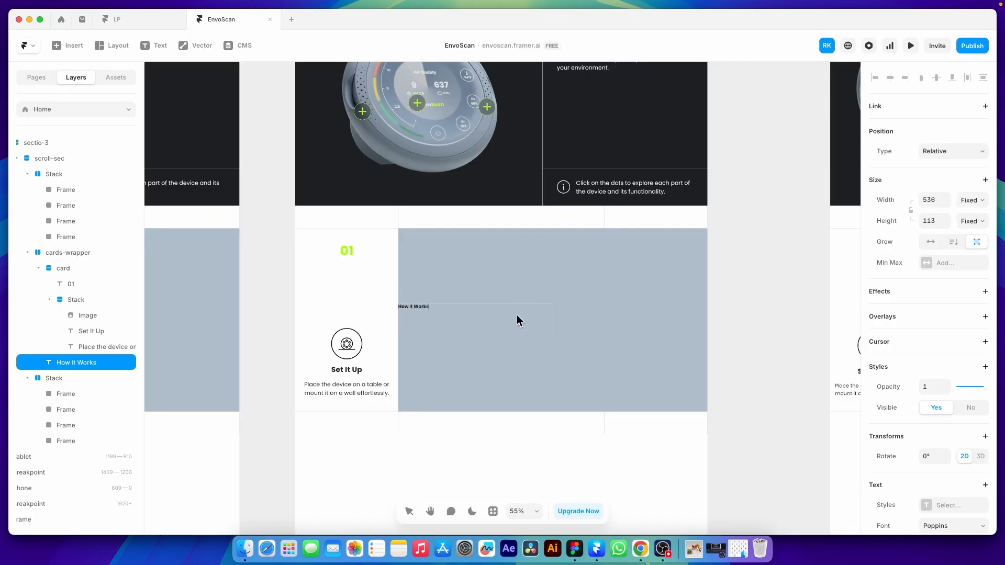
# - Apply the Heading 1 text style to the "How it Works" text and center-align it
pyautogui.scroll(-5, 928, 316)
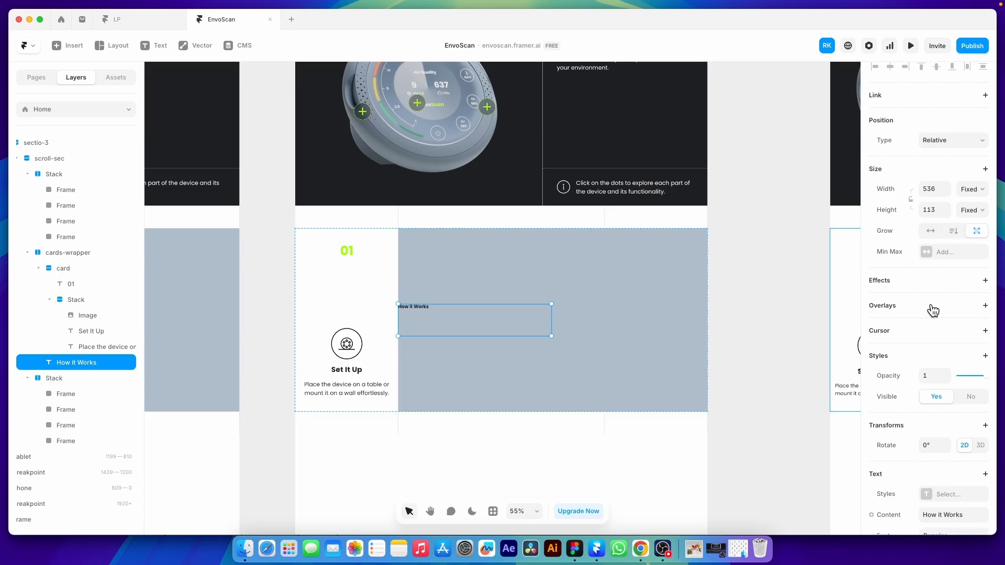
pyautogui.click(947, 294)
pyautogui.click(767, 350)
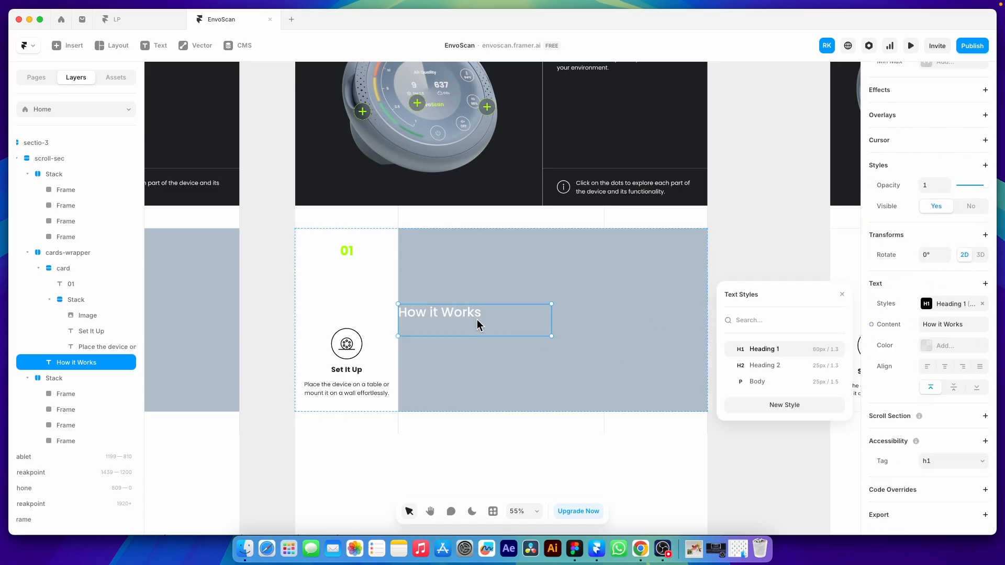
pyautogui.click(948, 367)
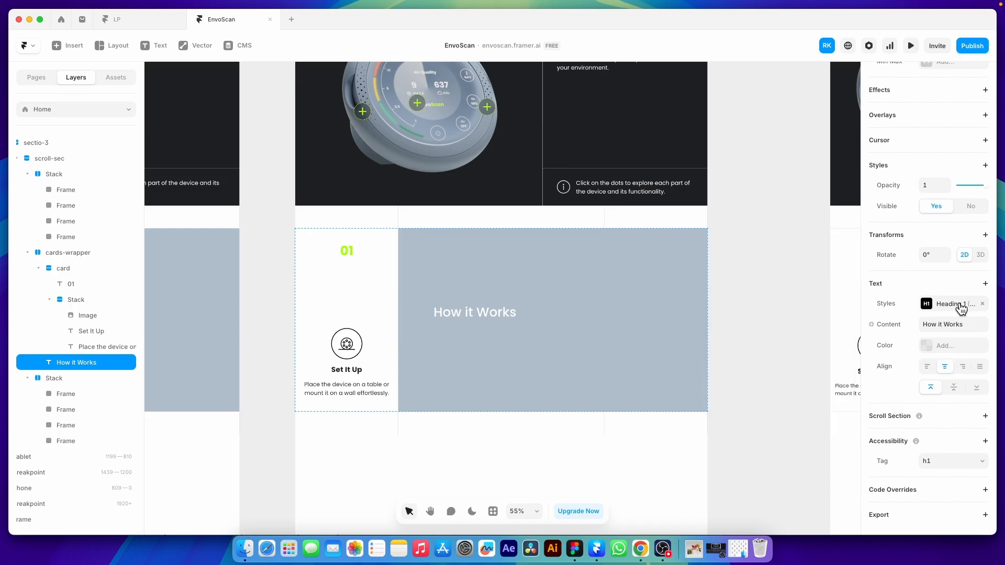
# - Set the "How it Works" text's height to Fit Content and its width to Fill
pyautogui.scroll(5, 958, 272)
pyautogui.click(968, 222)
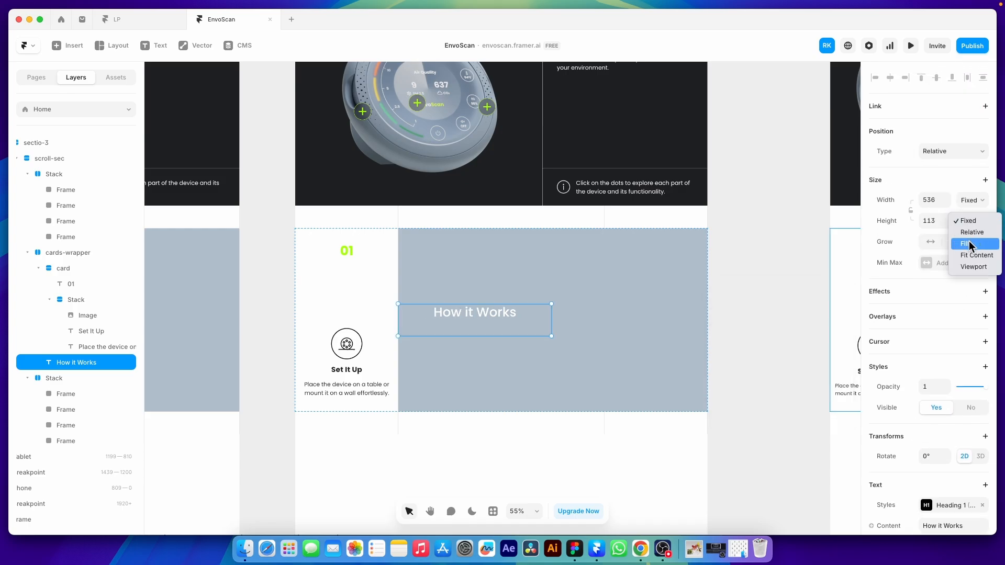
pyautogui.click(976, 255)
pyautogui.click(972, 200)
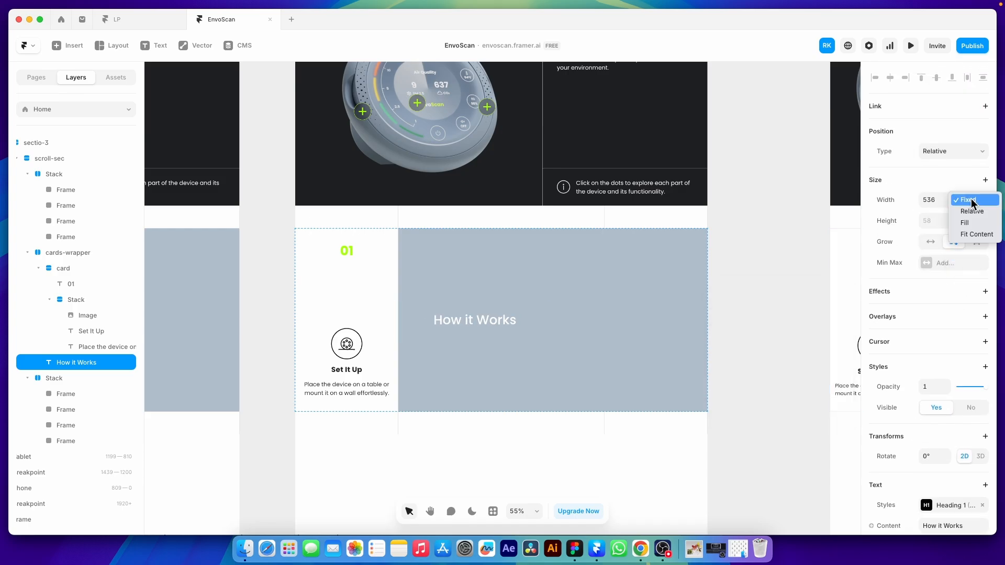
pyautogui.click(977, 234)
# - Add a second text layer about 344 by 37 in the cards-wrapper, reading "Scroll to explore" as copied from the Figma wireframe
pyautogui.click(543, 340)
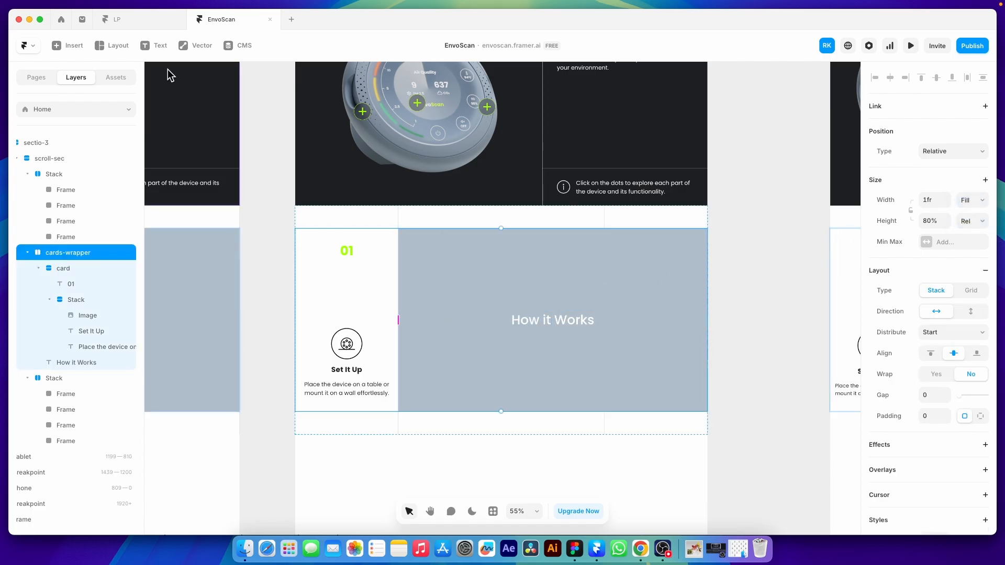
pyautogui.click(156, 45)
pyautogui.moveTo(510, 340); pyautogui.dragTo(608, 349)
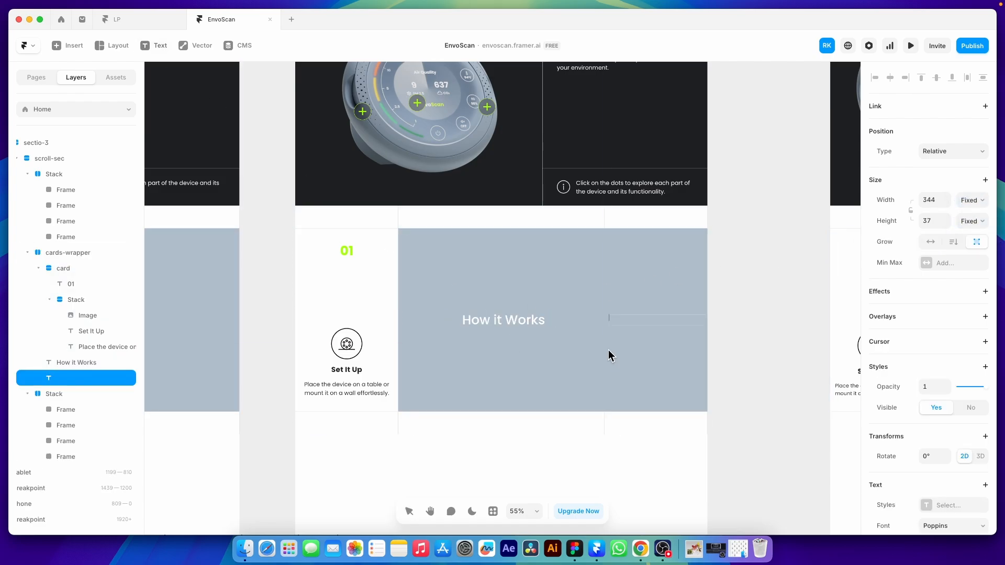
pyautogui.press('super+Tab')
pyautogui.doubleClick(388, 315)
pyautogui.press('super+c')
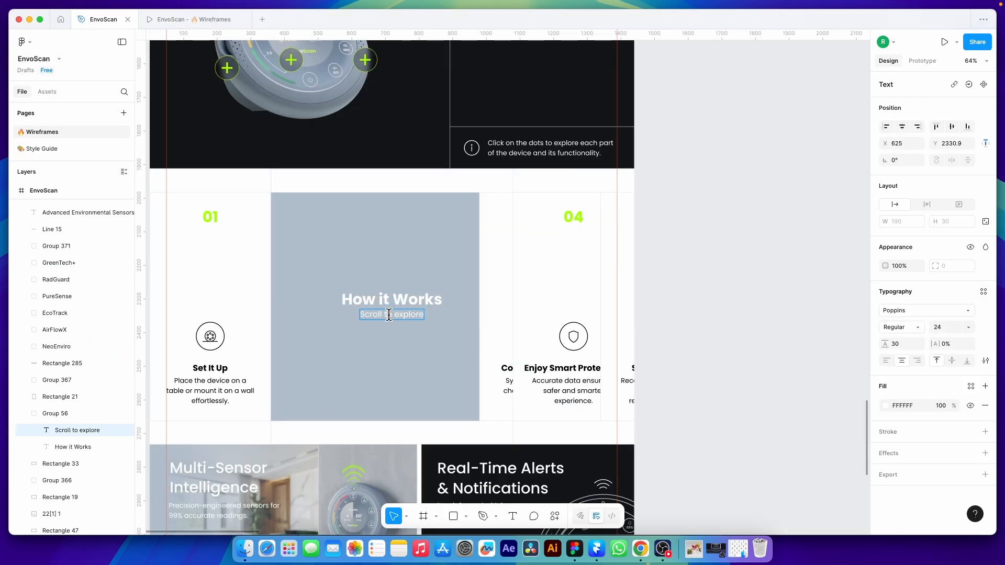
pyautogui.press('super+Tab')
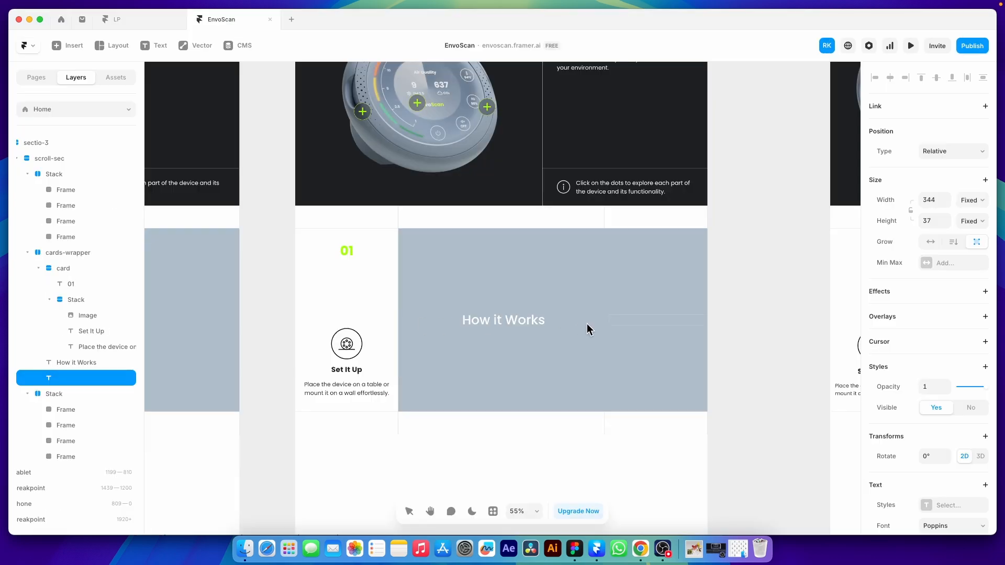
pyautogui.press('super+v')
# - Apply the Body text style to the "Scroll to explore" text
pyautogui.scroll(-2, 936, 350)
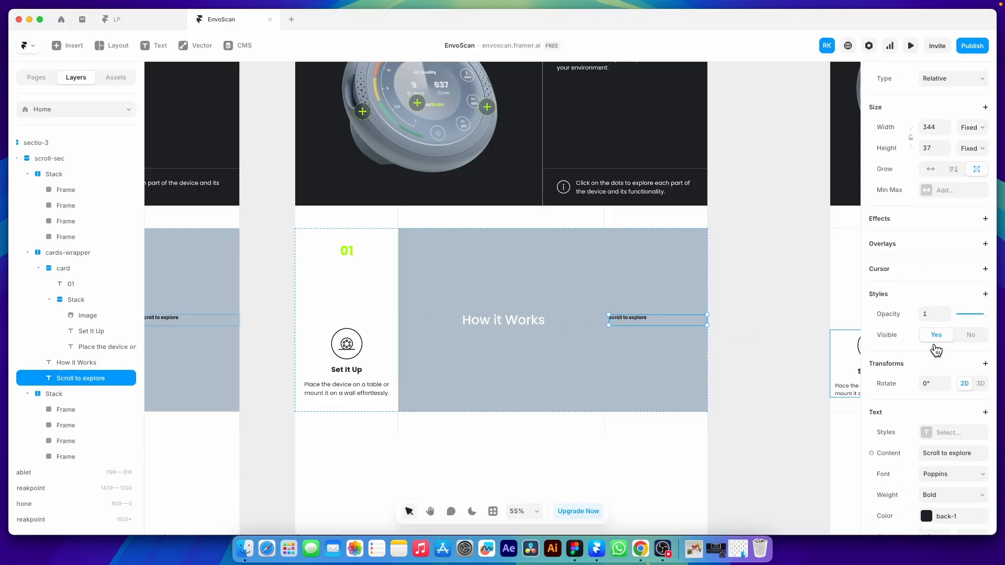
pyautogui.scroll(-4, 936, 349)
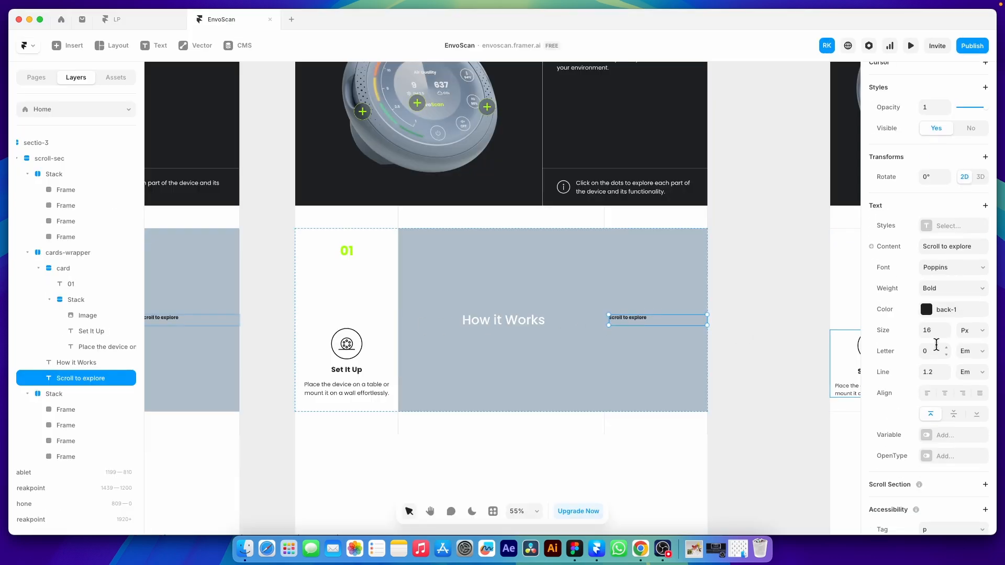
pyautogui.click(953, 234)
pyautogui.click(759, 313)
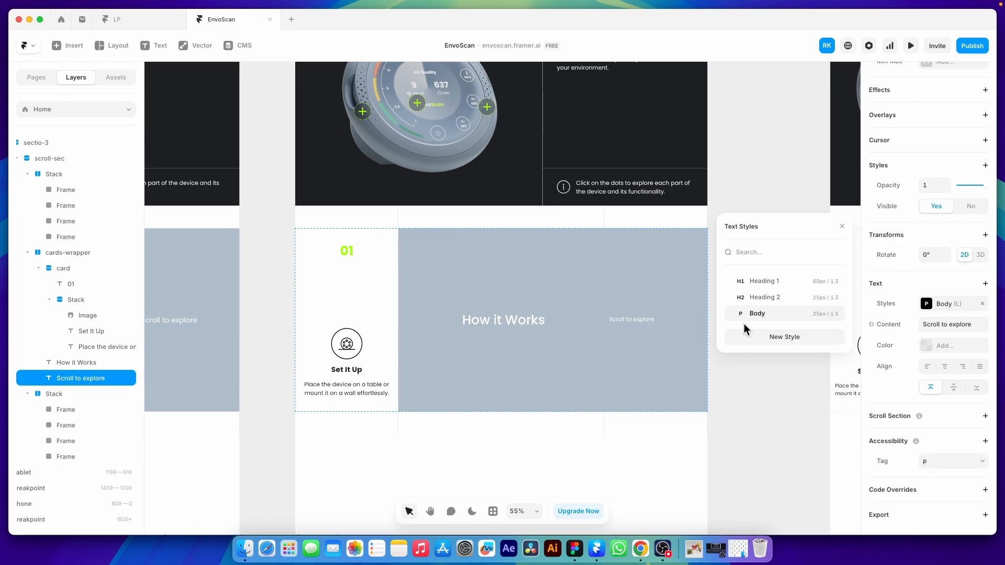
pyautogui.click(754, 359)
pyautogui.click(633, 321)
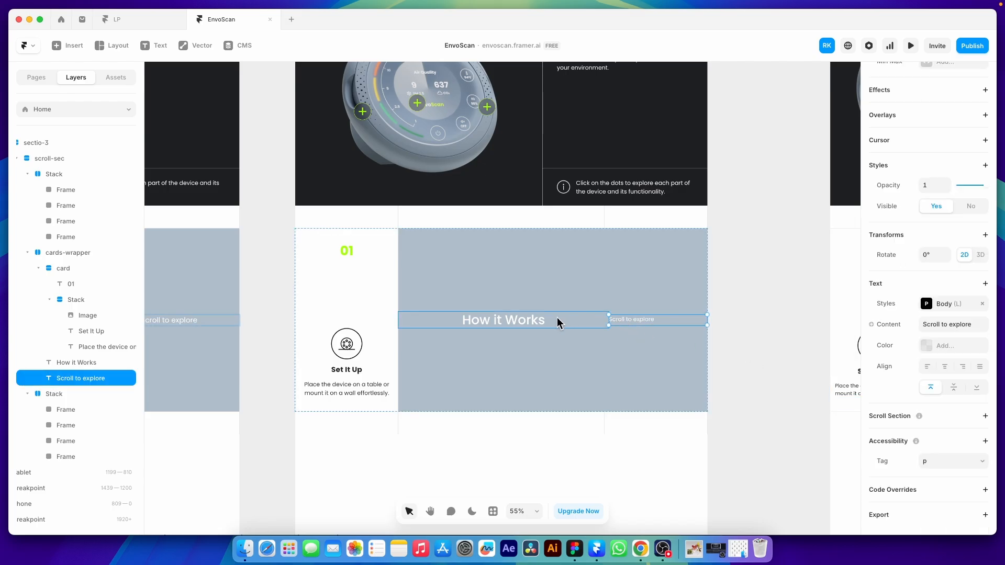
# - Wrap the "How it Works" and "Scroll to explore" texts in a frame laid out as a vertical stack with Fit Content height
pyautogui.scroll(4, 951, 219)
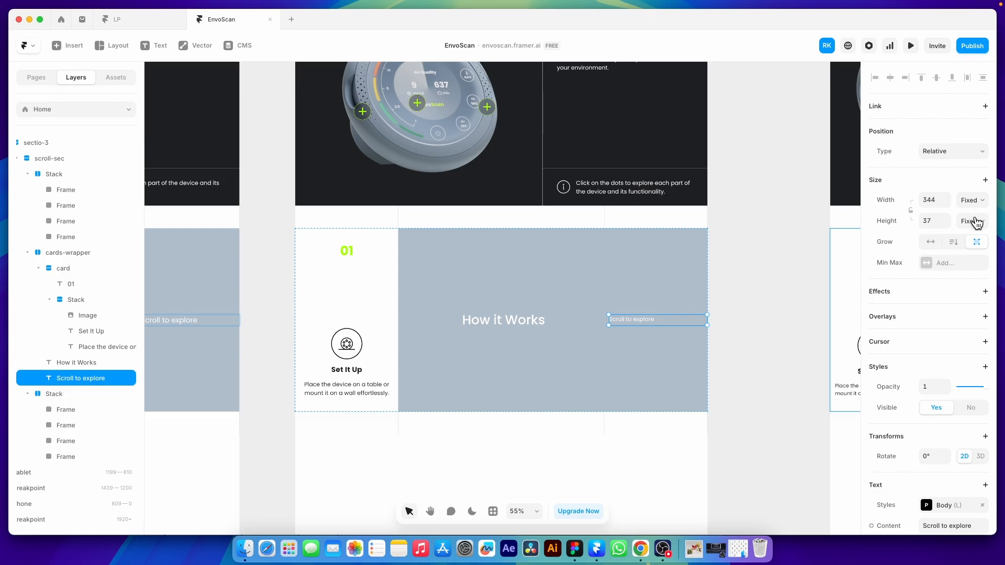
pyautogui.keyDown('shift'); pyautogui.click(541, 324); pyautogui.keyUp('shift')
pyautogui.rightClick(539, 321)
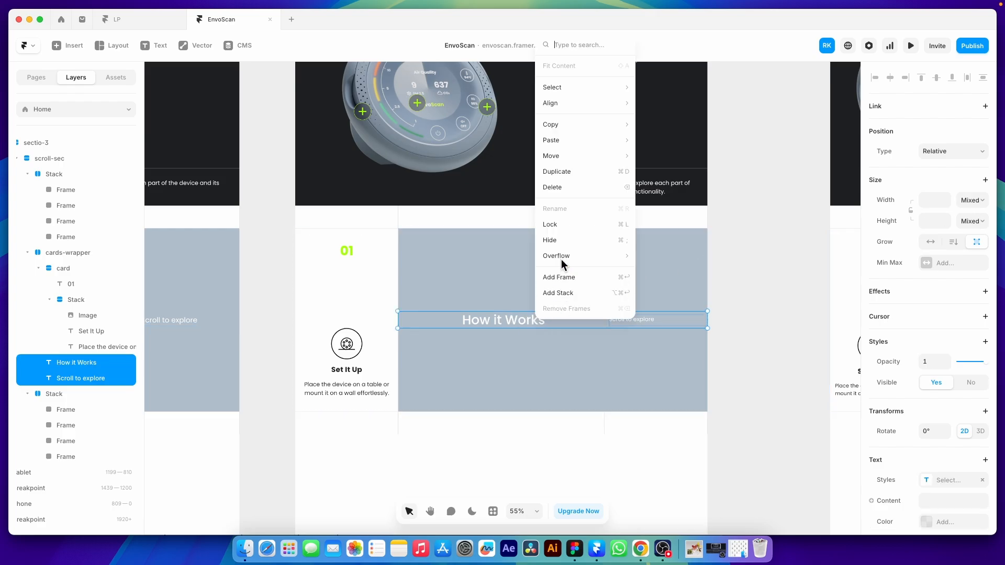
pyautogui.click(569, 275)
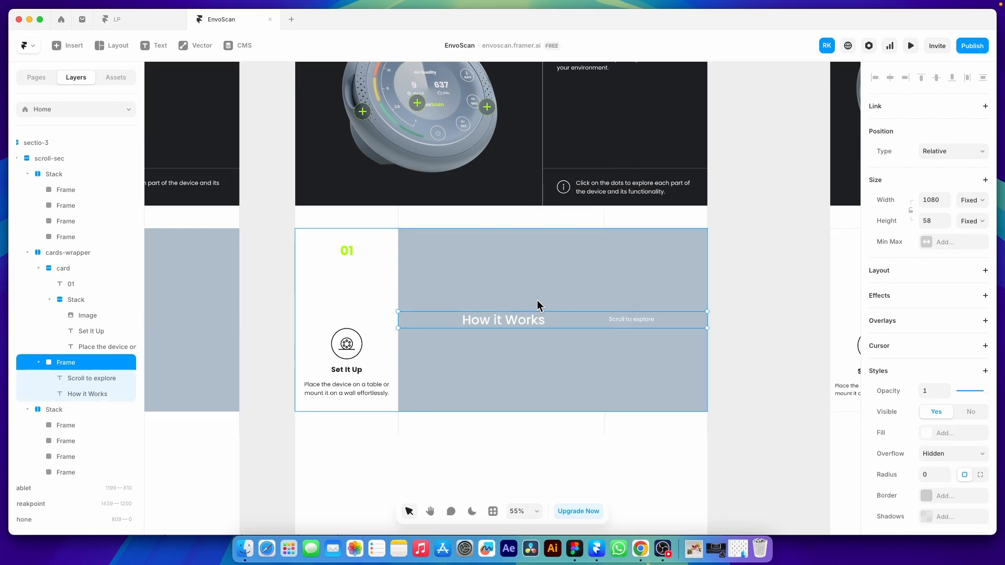
pyautogui.click(909, 270)
pyautogui.click(971, 313)
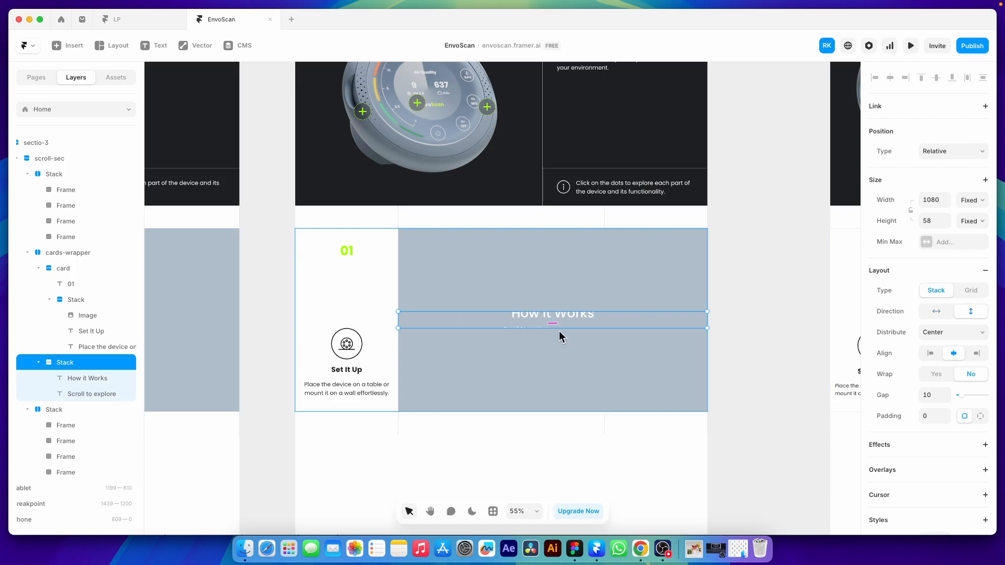
pyautogui.click(971, 221)
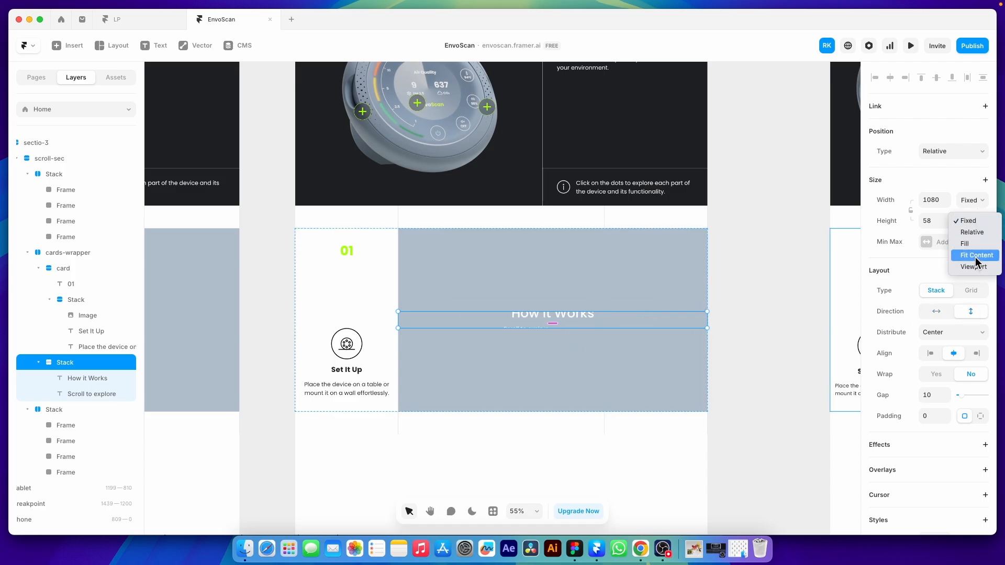
pyautogui.click(974, 253)
# - Center-align the "Scroll to explore" text within its text box
pyautogui.click(575, 329)
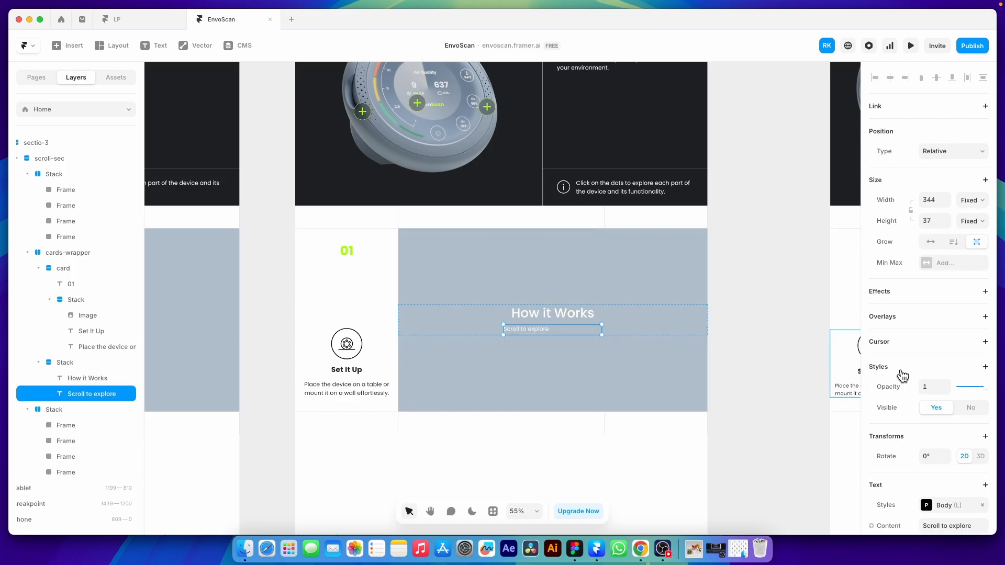
pyautogui.scroll(-5, 939, 293)
pyautogui.click(945, 366)
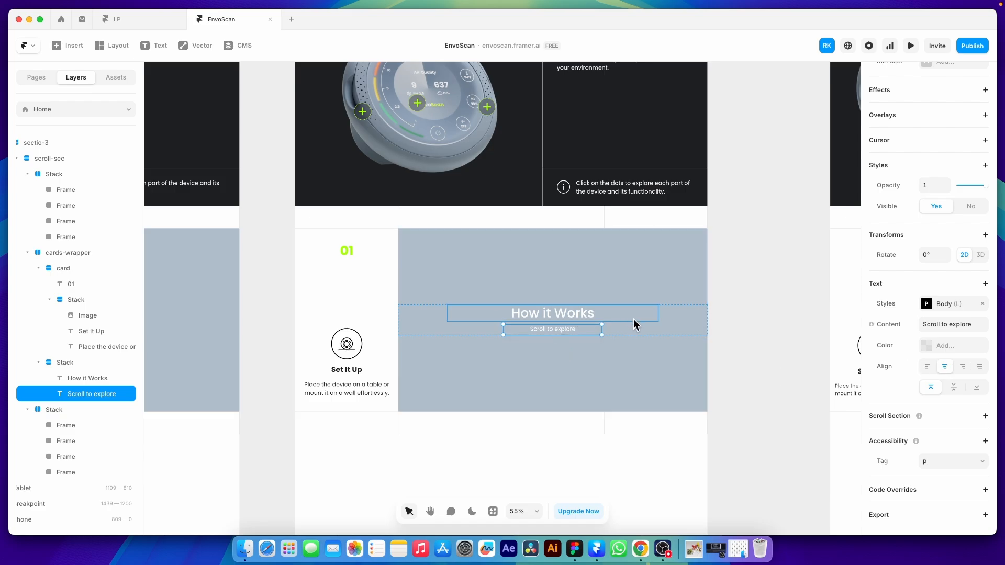
# - Set the title stack's gap to 0 and rename the stack sec-title
pyautogui.click(659, 328)
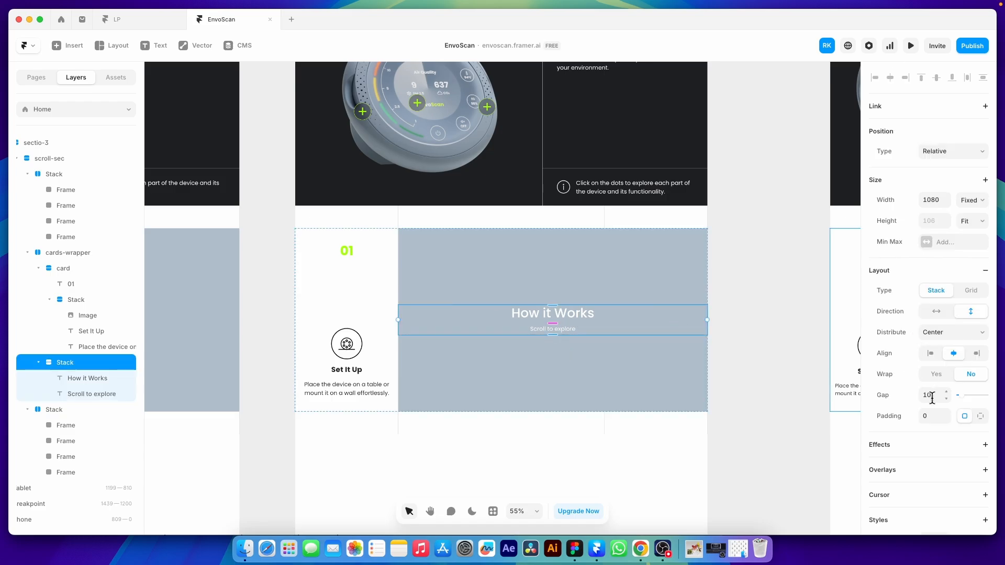
pyautogui.write('0')
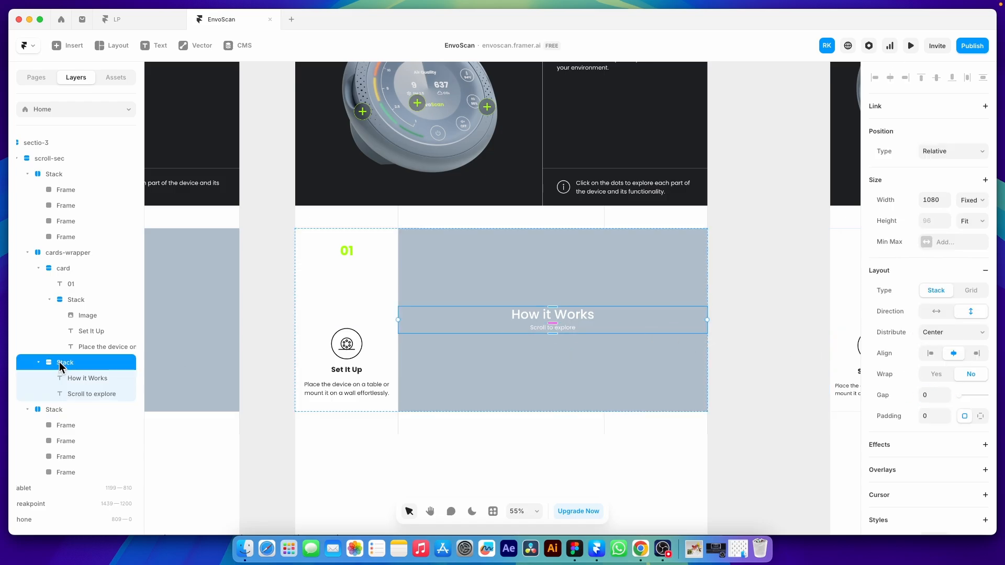
pyautogui.doubleClick(60, 362)
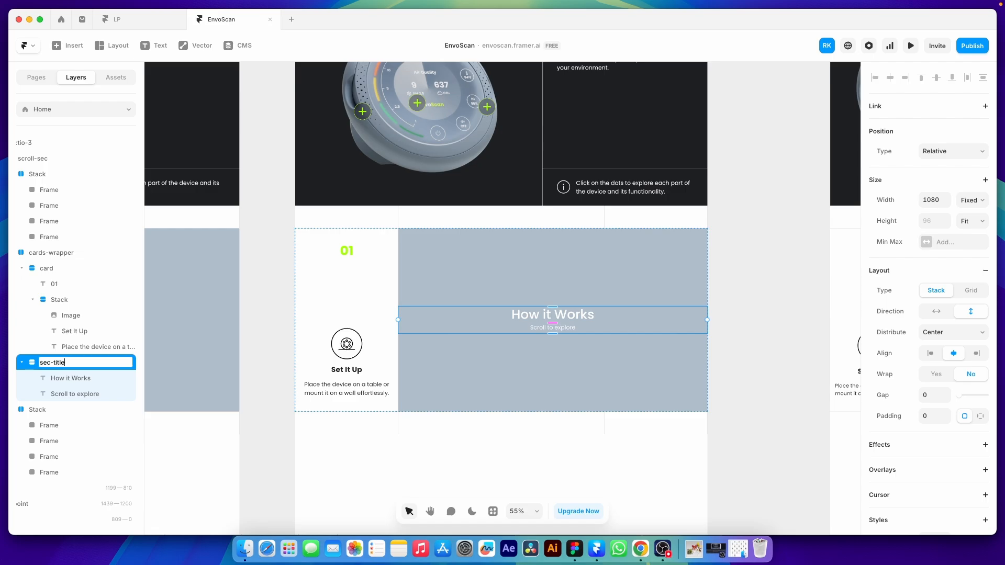
pyautogui.press('Return')
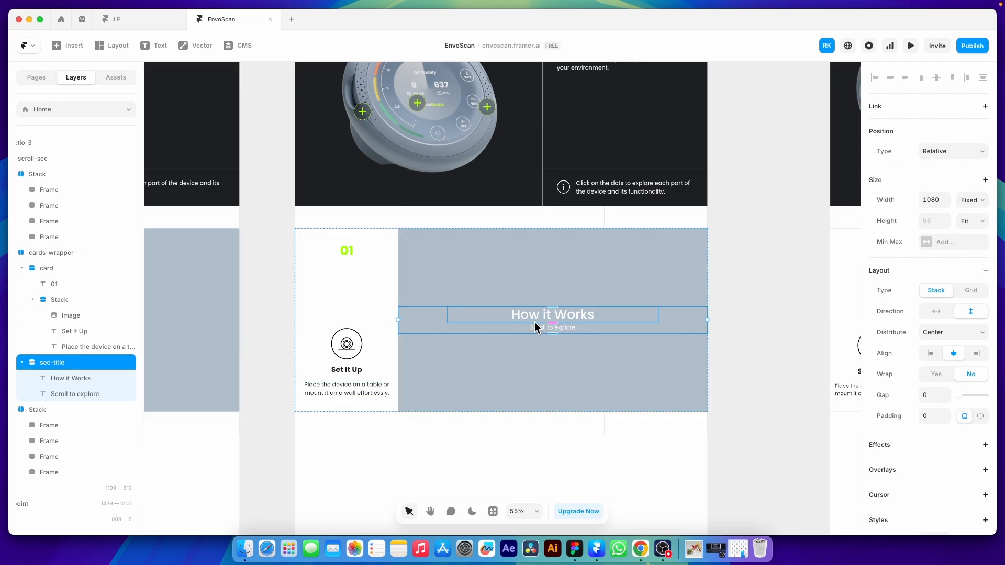
# - Change the sec-title stack's position type to Absolute and widen it to span the full width of the cards-wrapper
pyautogui.click(961, 150)
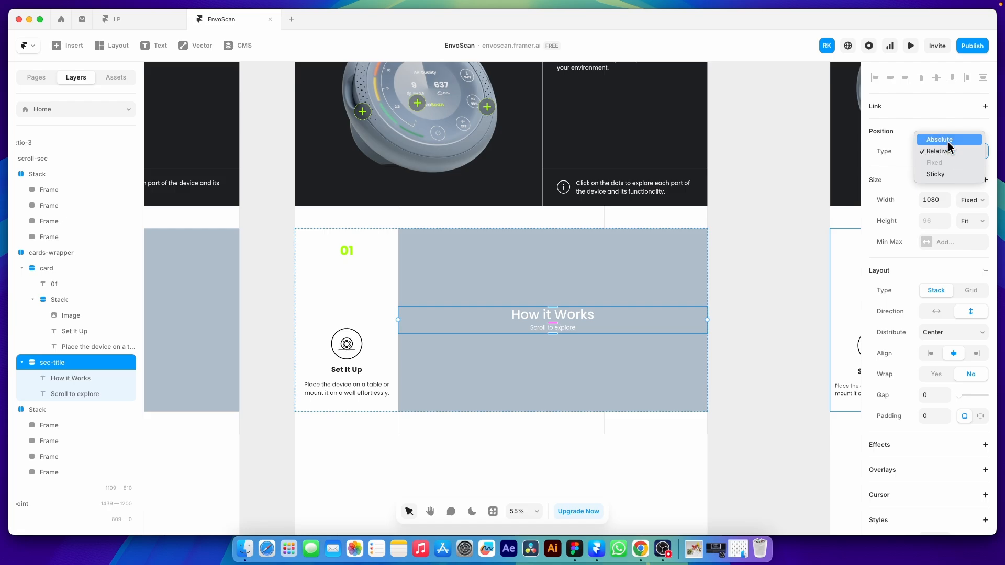
pyautogui.click(947, 141)
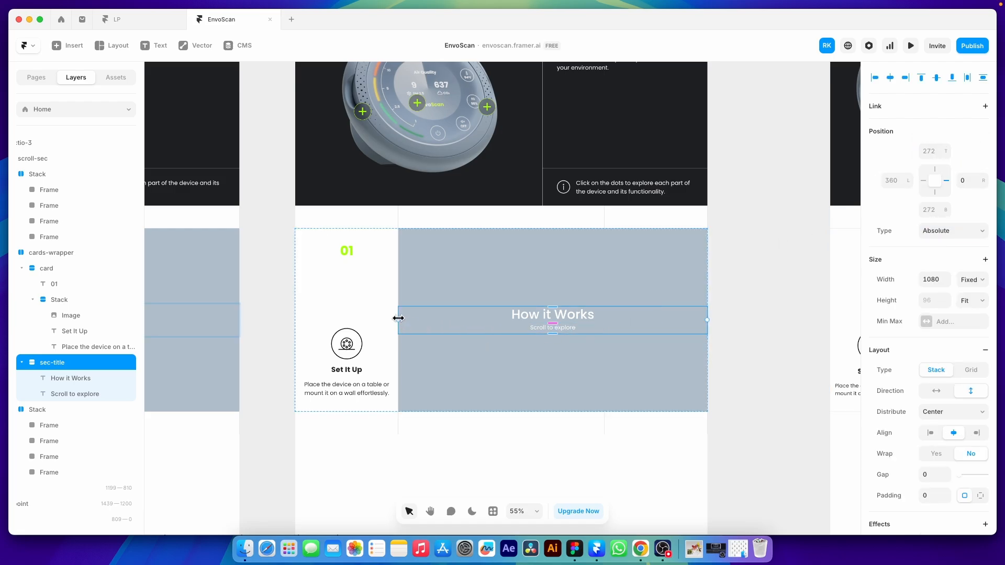
pyautogui.moveTo(397, 318); pyautogui.dragTo(295, 315)
pyautogui.click(512, 350)
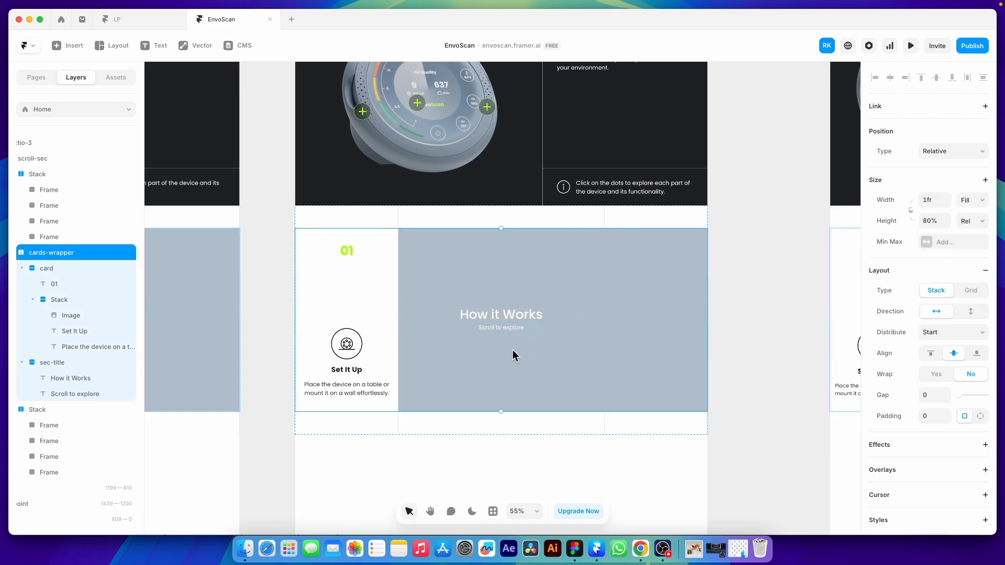
# - Turn the whole scroll-sec section into a component, keeping the name scroll-sec
pyautogui.click(393, 335)
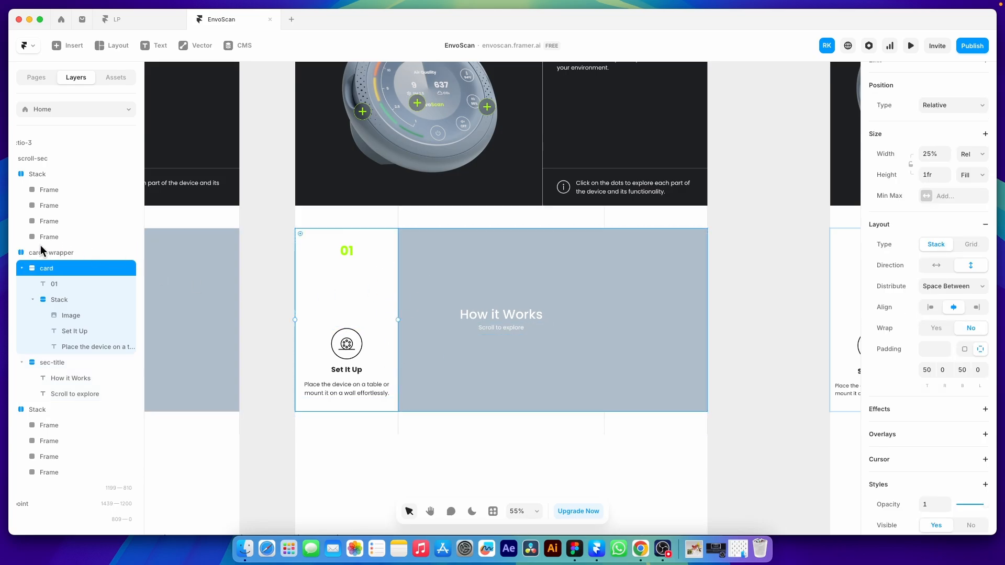
pyautogui.click(42, 252)
pyautogui.scroll(1, 42, 236)
pyautogui.click(34, 176)
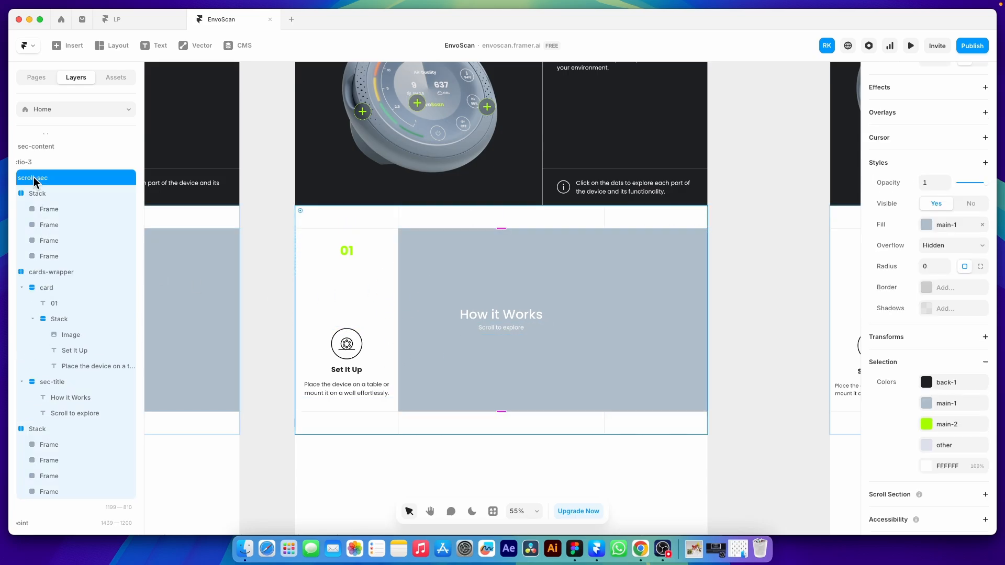
pyautogui.rightClick(389, 256)
pyautogui.click(426, 197)
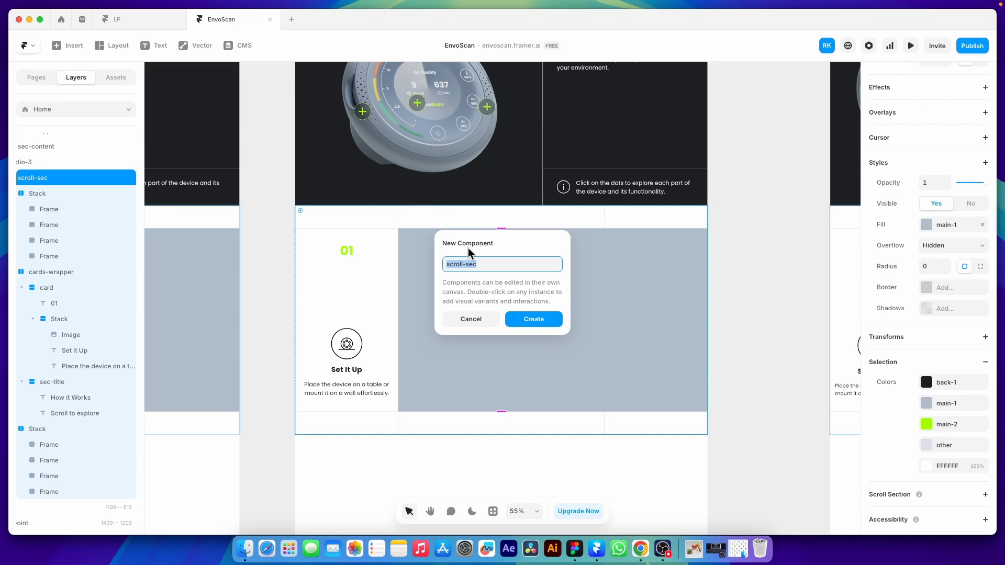
pyautogui.click(532, 319)
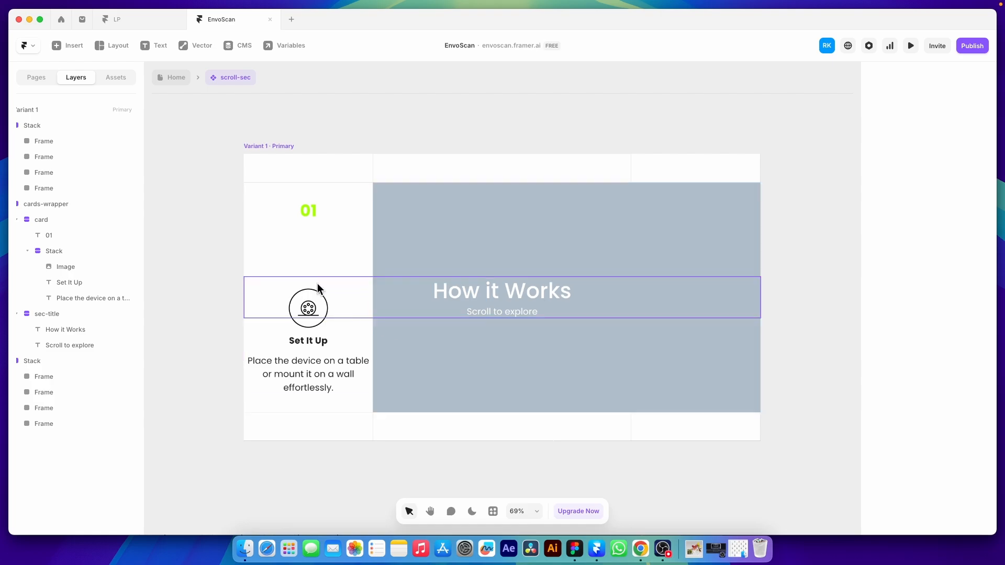
# - Turn the white card inside the cards-wrapper into its own component named card
pyautogui.click(335, 253)
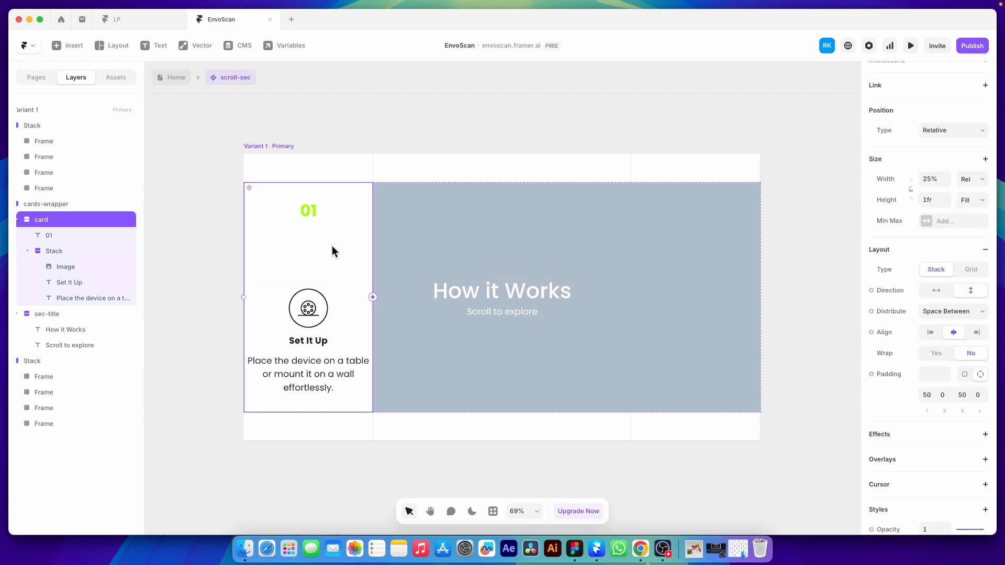
pyautogui.rightClick(332, 246)
pyautogui.click(349, 219)
pyautogui.click(529, 318)
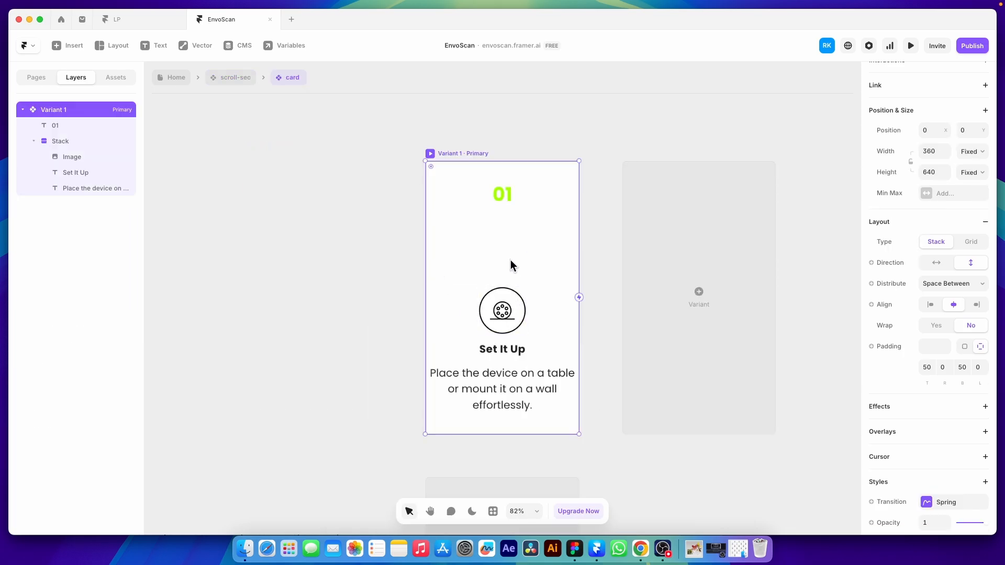
# - Create a plain text variable named "number" for the content of the card's 01 text
pyautogui.click(505, 197)
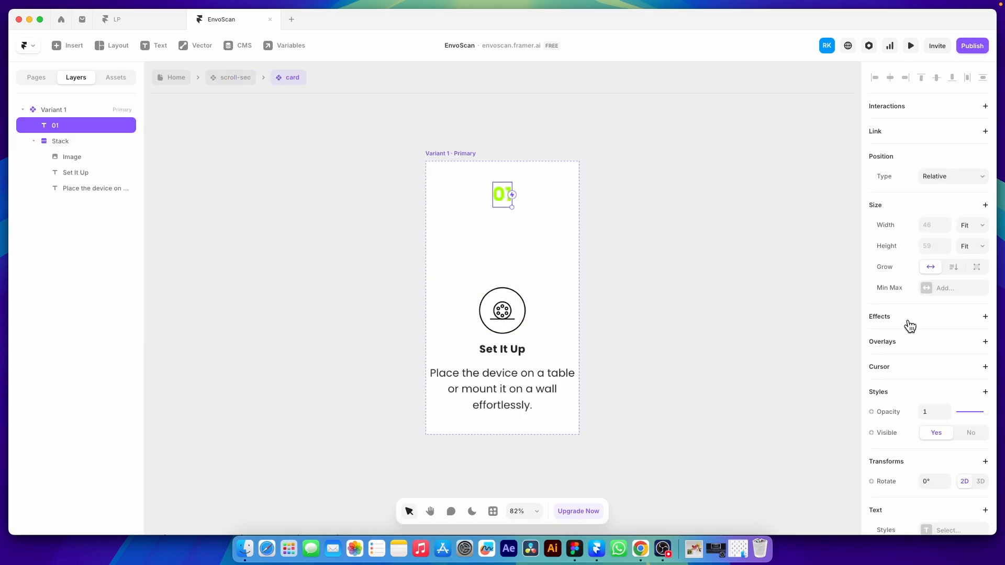
pyautogui.scroll(-5, 920, 340)
pyautogui.click(873, 375)
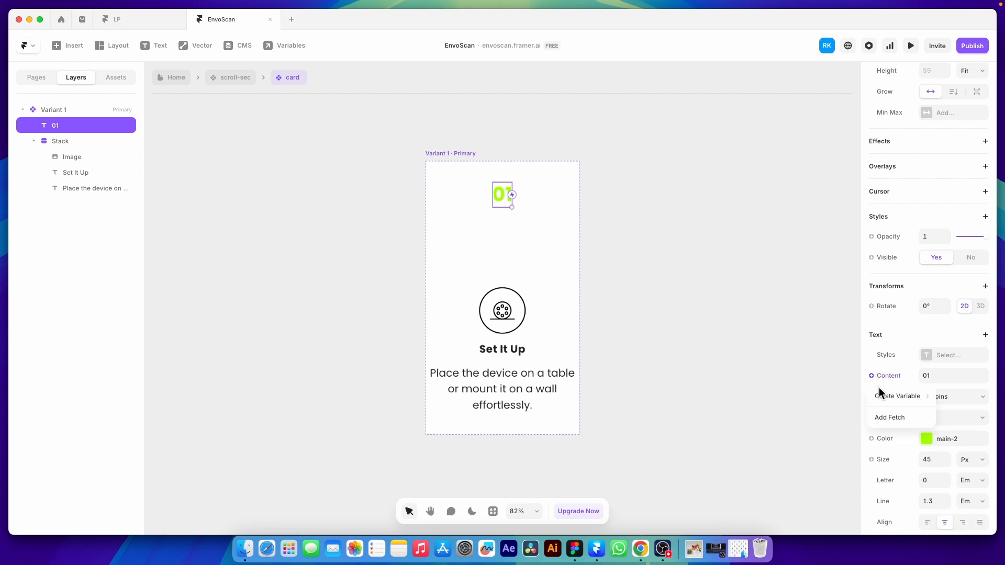
pyautogui.moveTo(884, 396)
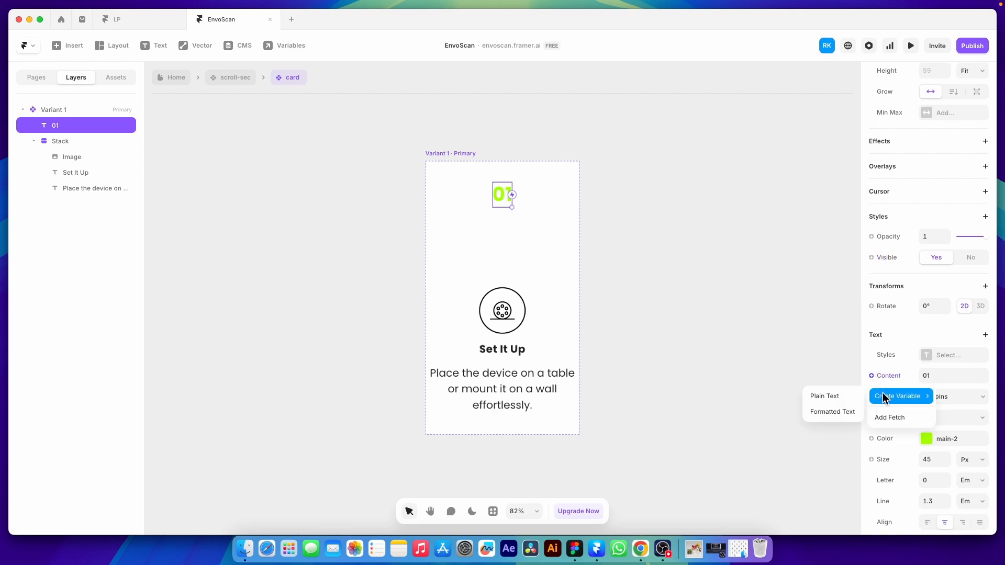
pyautogui.click(832, 397)
pyautogui.write('number')
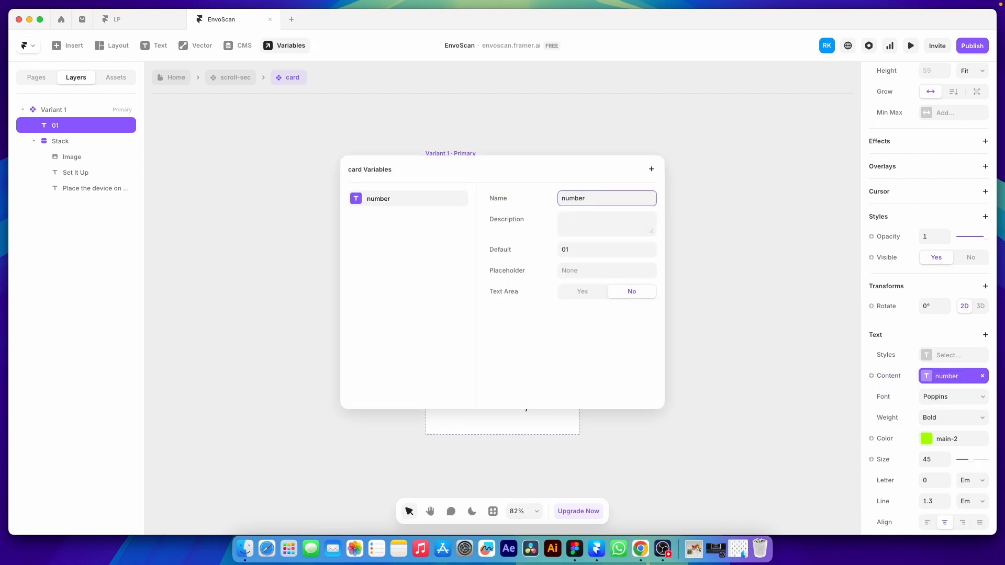
pyautogui.click(762, 265)
# - Create an image variable for the fill of the card's round icon
pyautogui.click(512, 309)
pyautogui.scroll(-3, 900, 406)
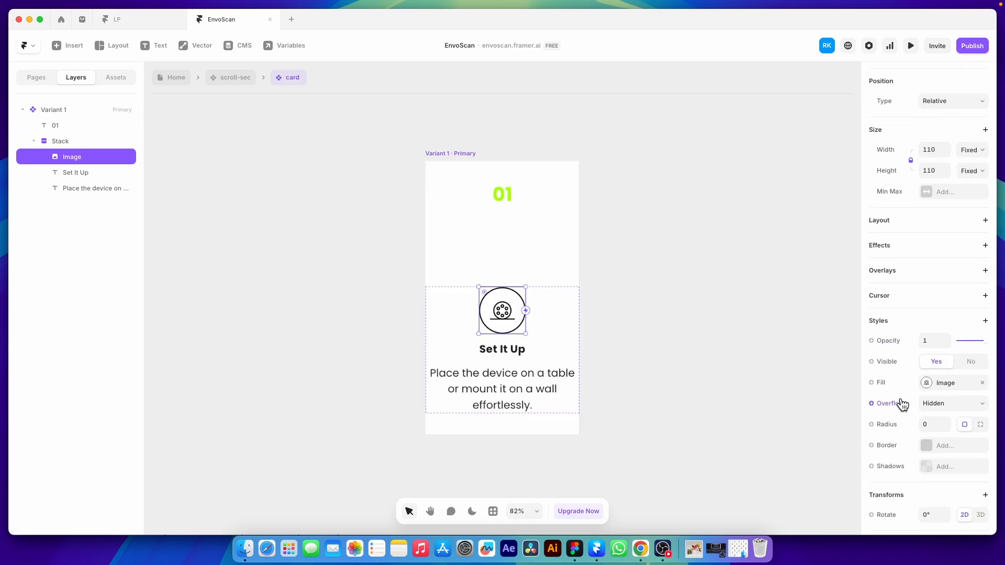
pyautogui.click(871, 383)
pyautogui.moveTo(893, 424)
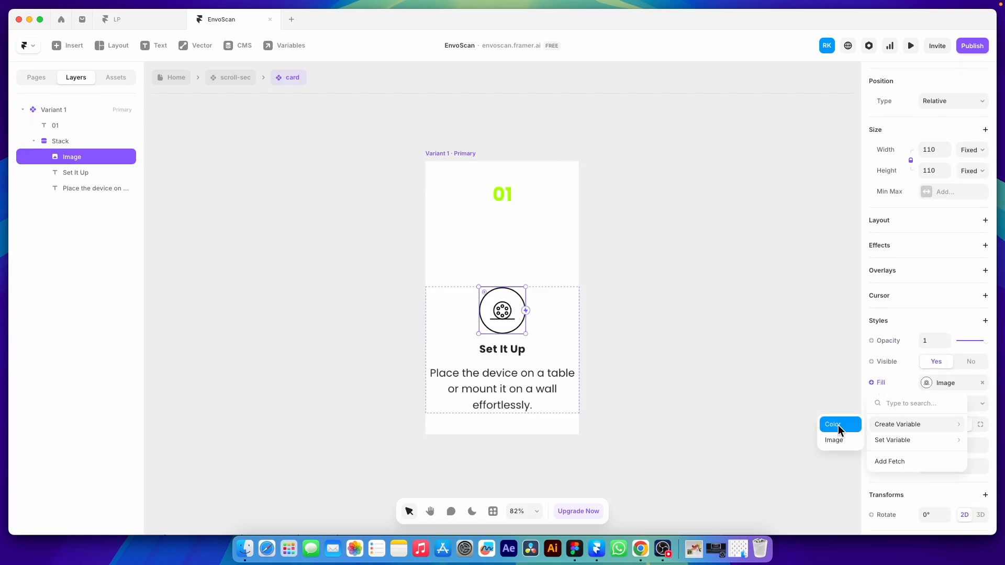
pyautogui.click(835, 441)
pyautogui.click(719, 280)
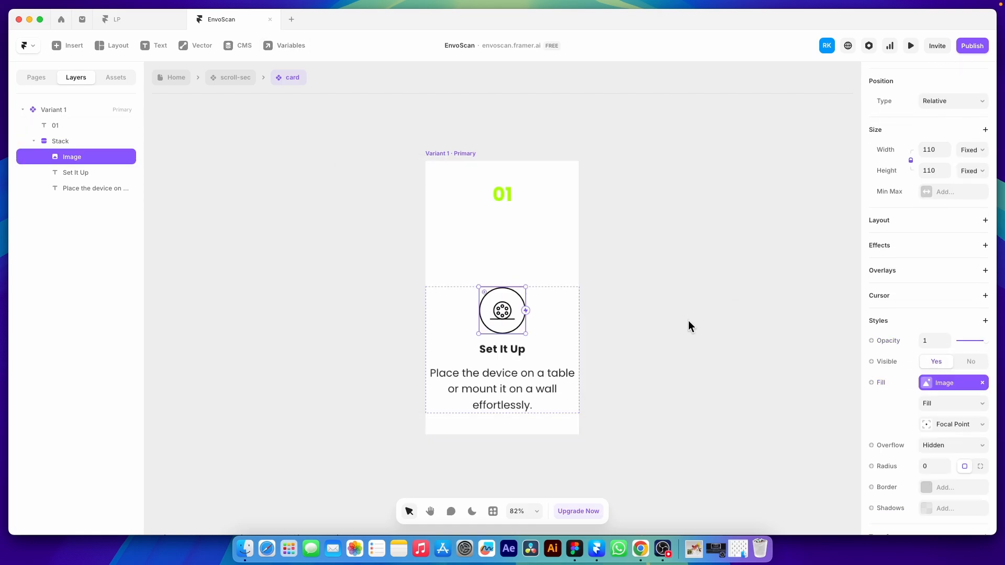
# - Create a plain text variable for the content of the card's "Set It Up" heading
pyautogui.click(502, 348)
pyautogui.scroll(-2, 884, 401)
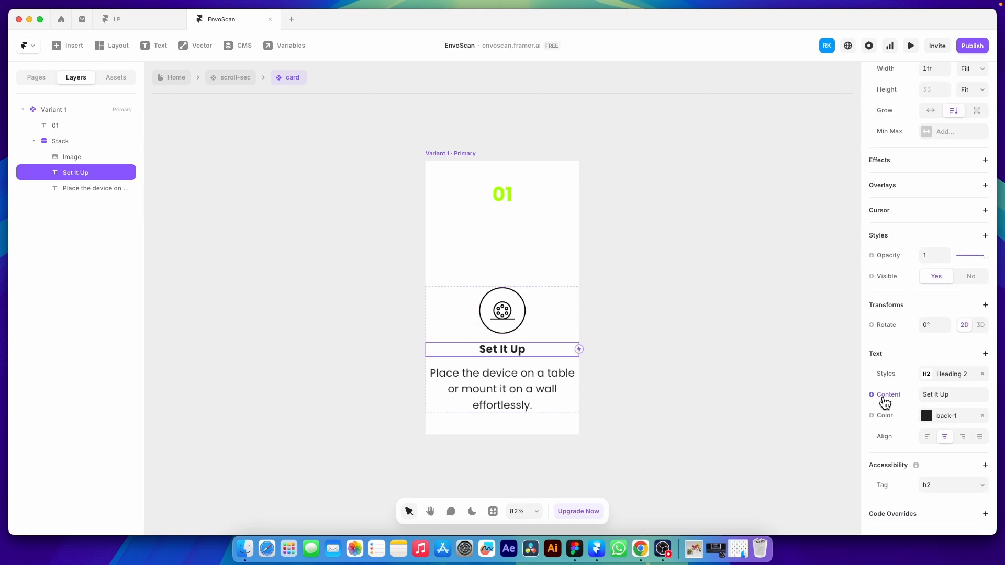
pyautogui.click(871, 395)
pyautogui.moveTo(887, 414)
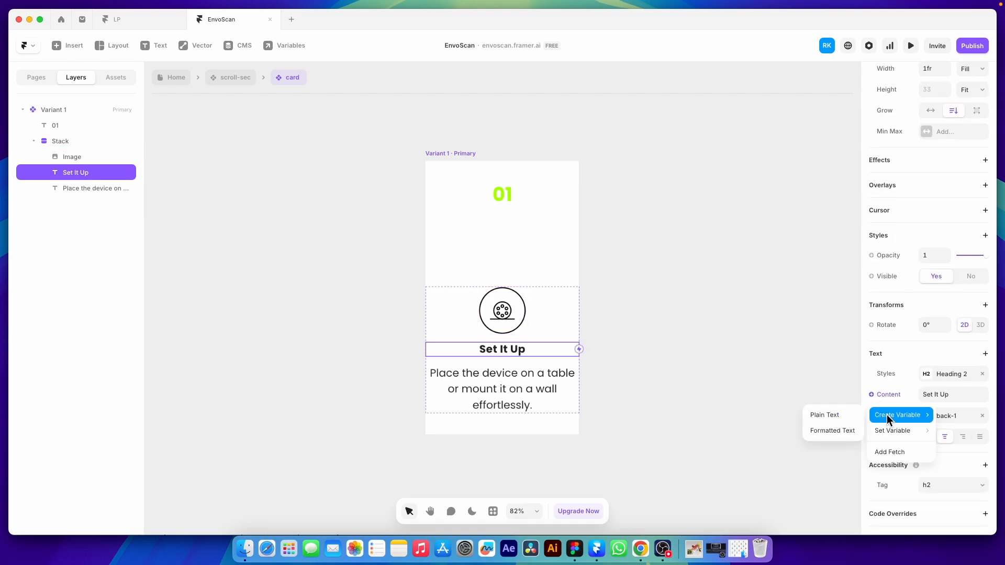
pyautogui.click(832, 415)
pyautogui.click(704, 286)
# - Create a plain text variable named "description" for the content of the card's "Place the device on a table" paragraph
pyautogui.click(520, 387)
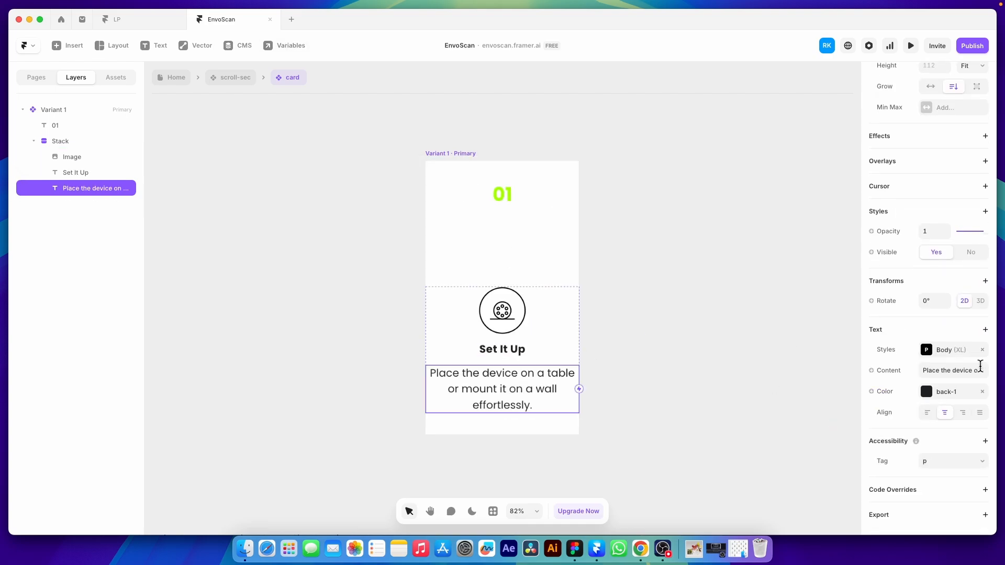
pyautogui.click(871, 371)
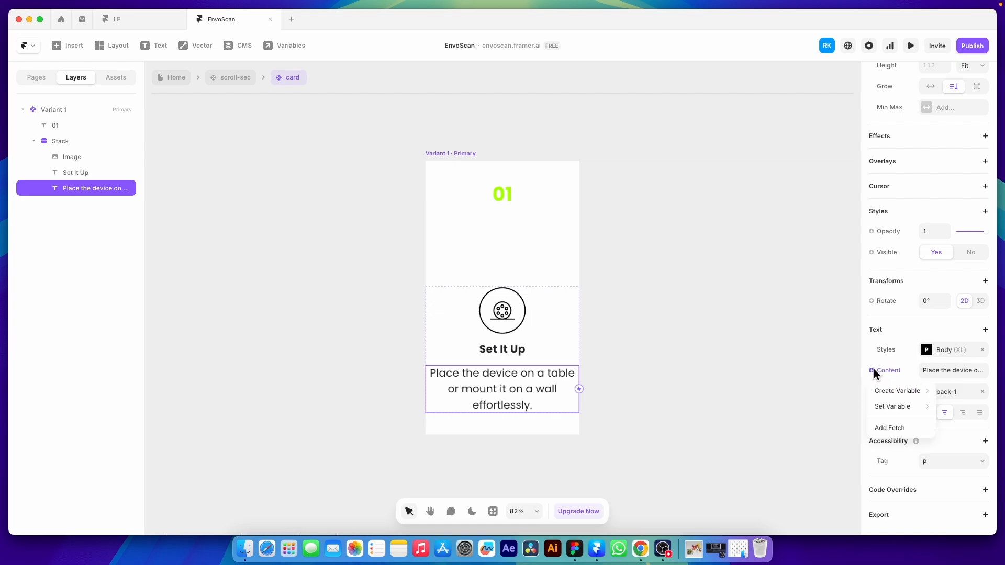
pyautogui.moveTo(885, 393)
pyautogui.click(825, 390)
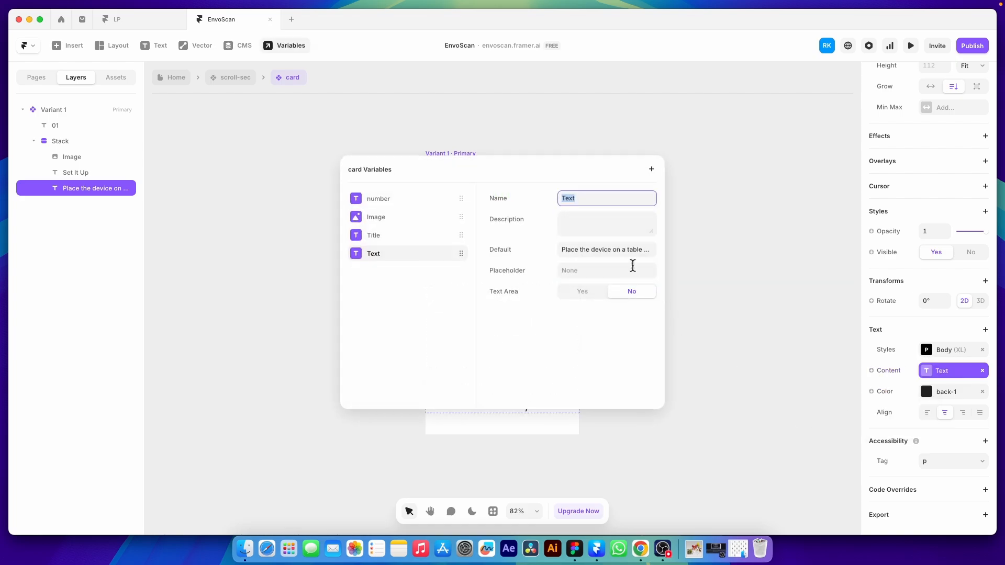
pyautogui.write('description')
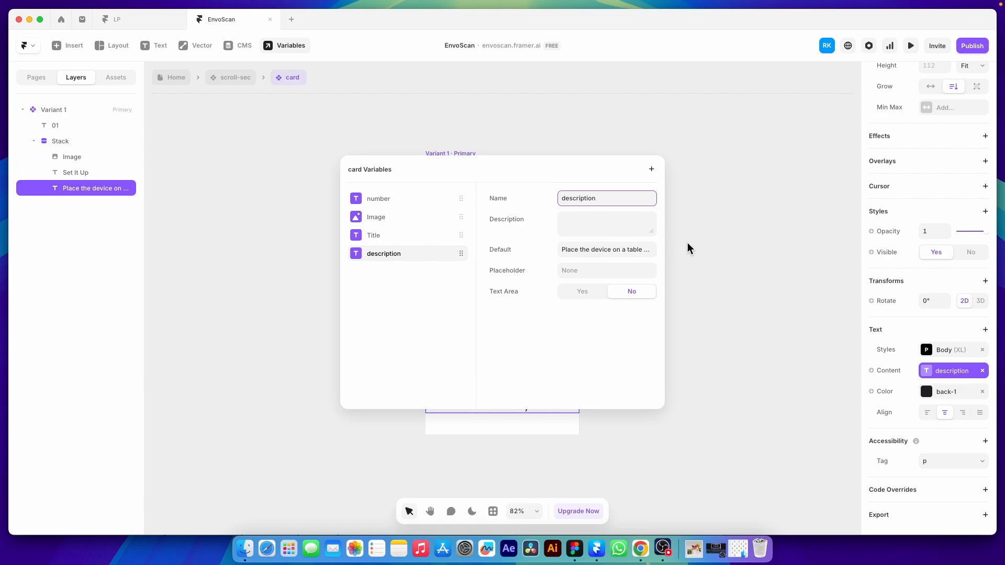
pyautogui.click(686, 365)
pyautogui.click(676, 363)
# - Set the card component's right and left padding to 20
pyautogui.click(453, 152)
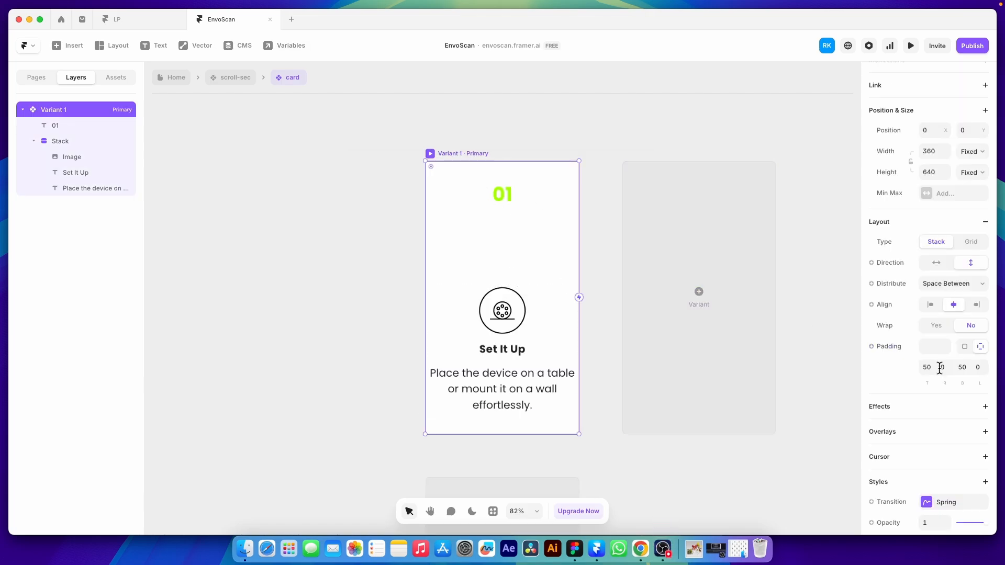
pyautogui.write('20')
pyautogui.press('Tab')
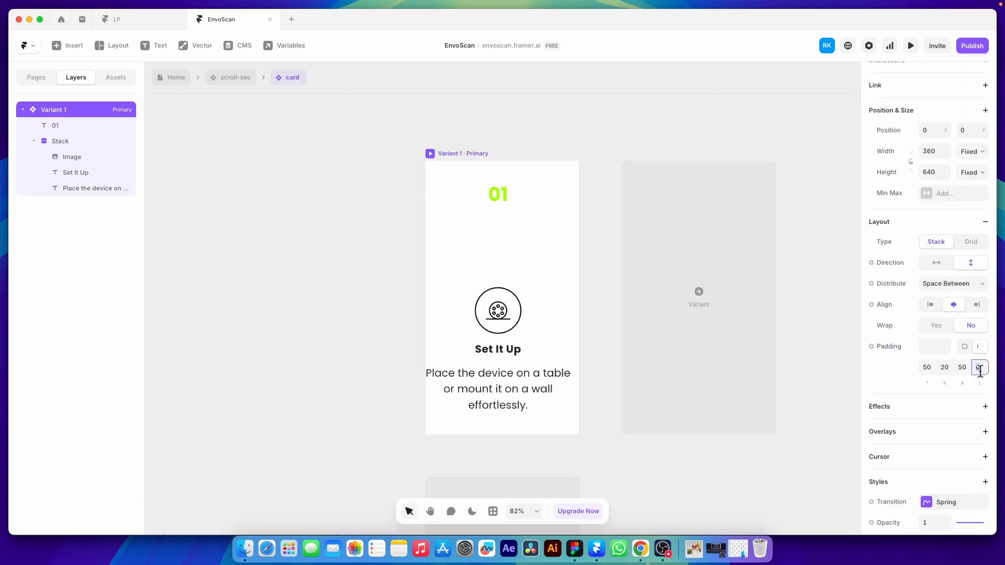
pyautogui.write('20')
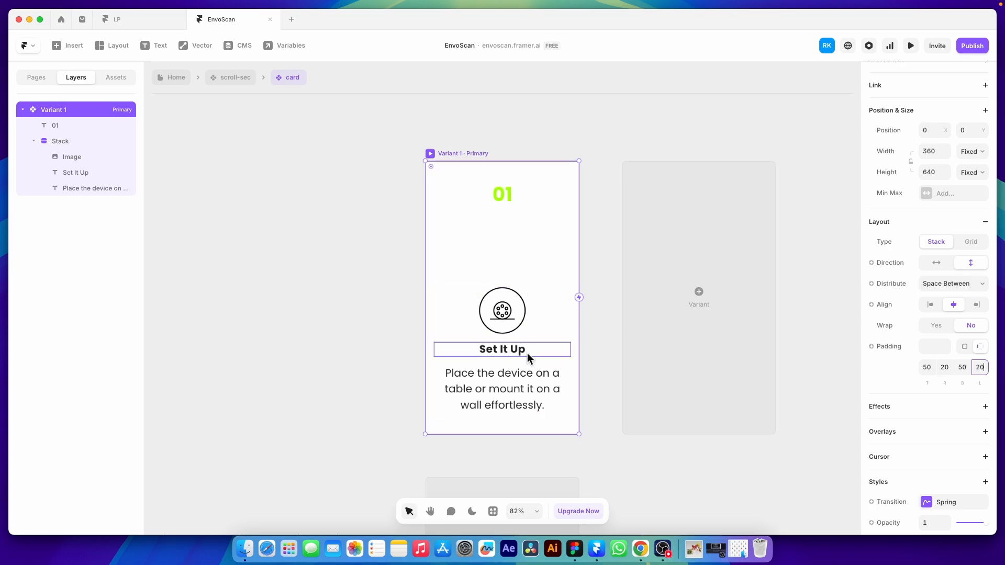
pyautogui.click(591, 339)
# - Return to the scroll-sec component and duplicate the card three times to fill the cards-wrapper with four cards
pyautogui.click(240, 80)
pyautogui.click(323, 315)
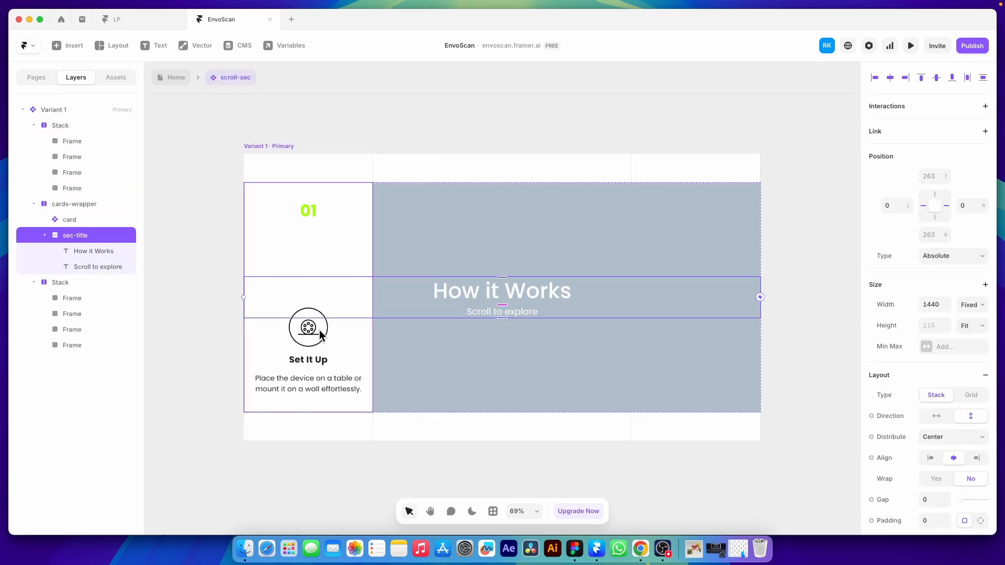
pyautogui.click(314, 343)
pyautogui.press('super+d')
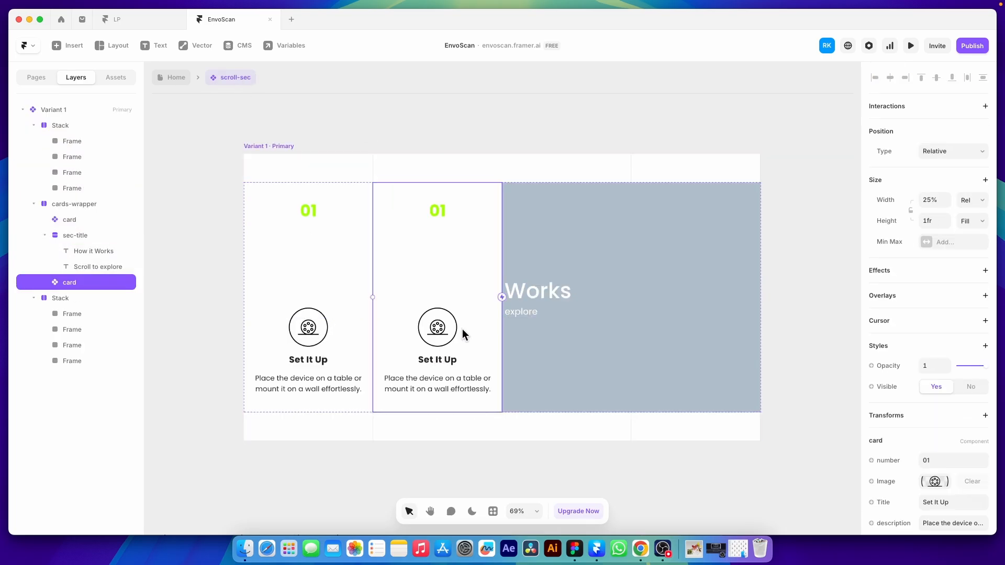
pyautogui.press('super+d')
pyautogui.press('super+d')
# - Set the second card's number to 02 and replace its image with connect.svg
pyautogui.click(447, 361)
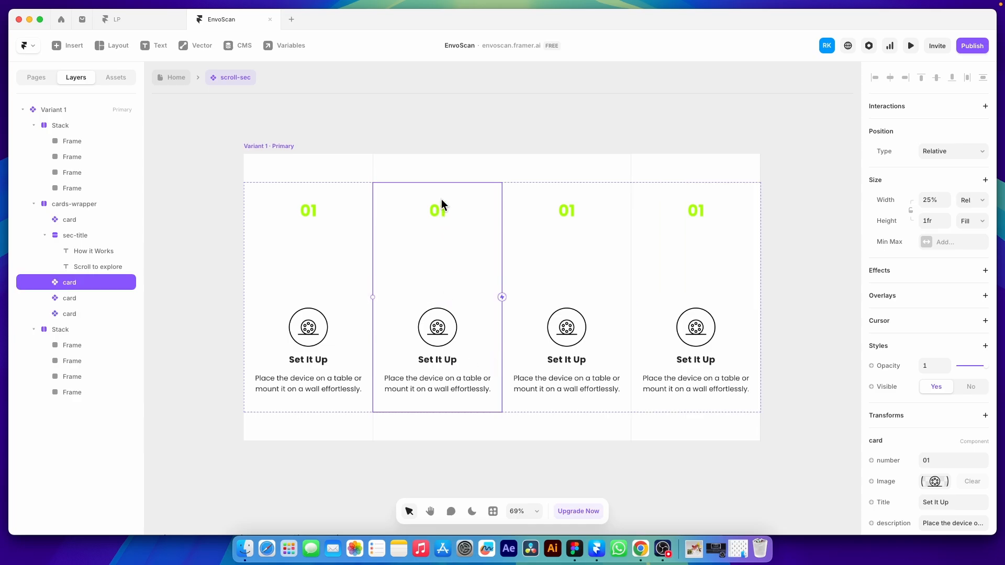
pyautogui.click(935, 454)
pyautogui.press('BackSpace')
pyautogui.write('2')
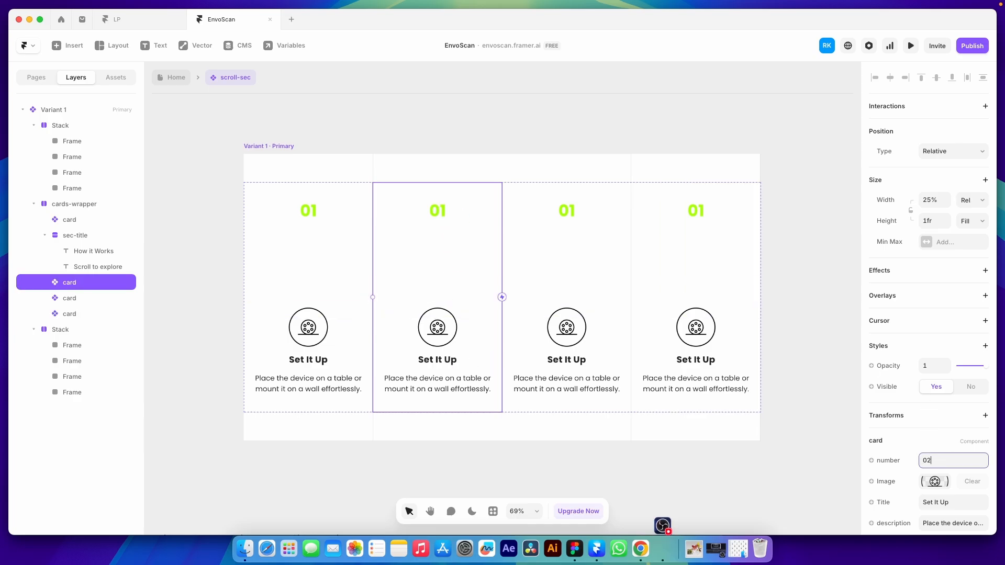
pyautogui.scroll(-1, 933, 465)
pyautogui.click(934, 465)
pyautogui.click(785, 384)
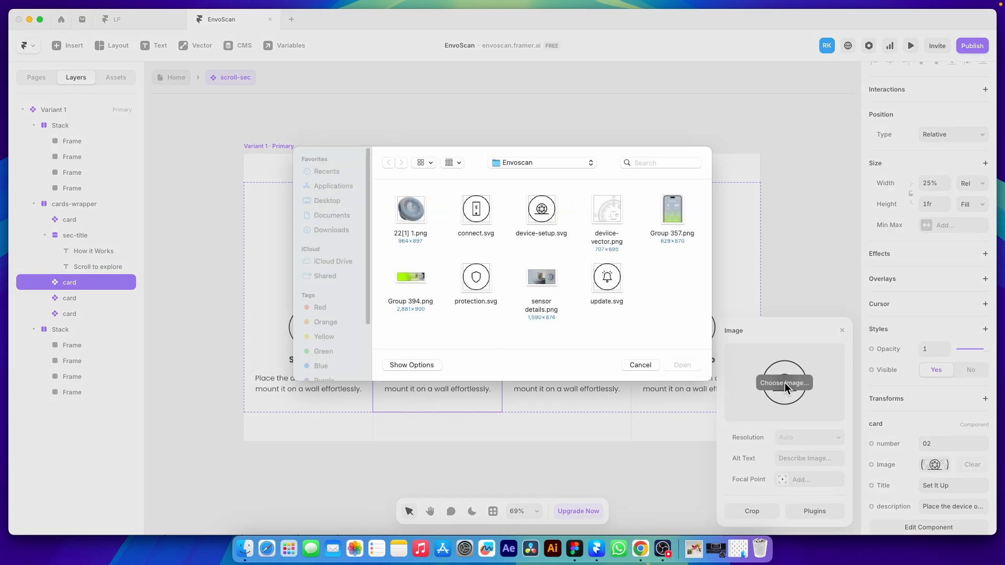
pyautogui.click(485, 220)
pyautogui.click(682, 372)
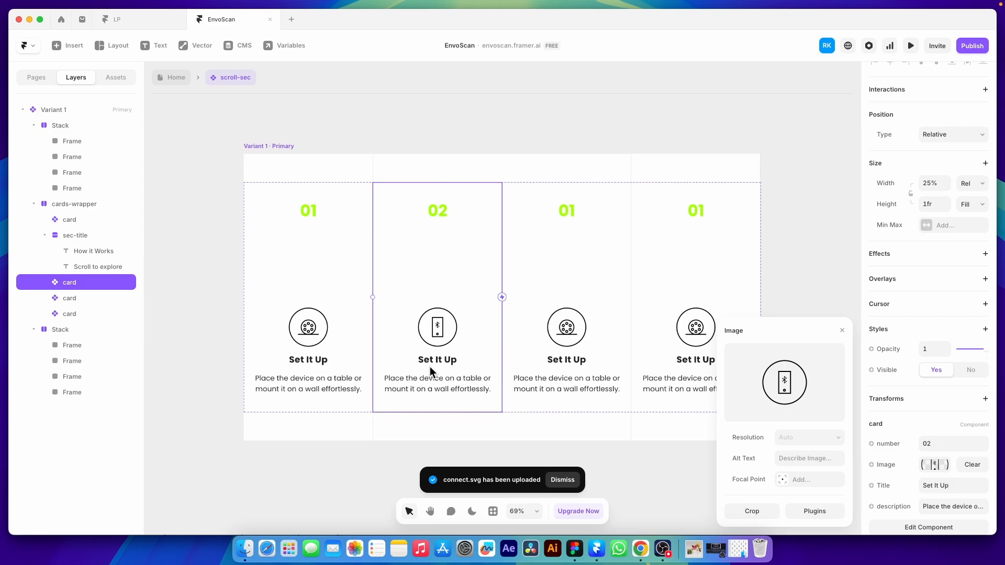
# - Set the second card's title to "Connect Instantly" and its description to "Sync with the app or check updates on the device display."
pyautogui.scroll(-1, 942, 471)
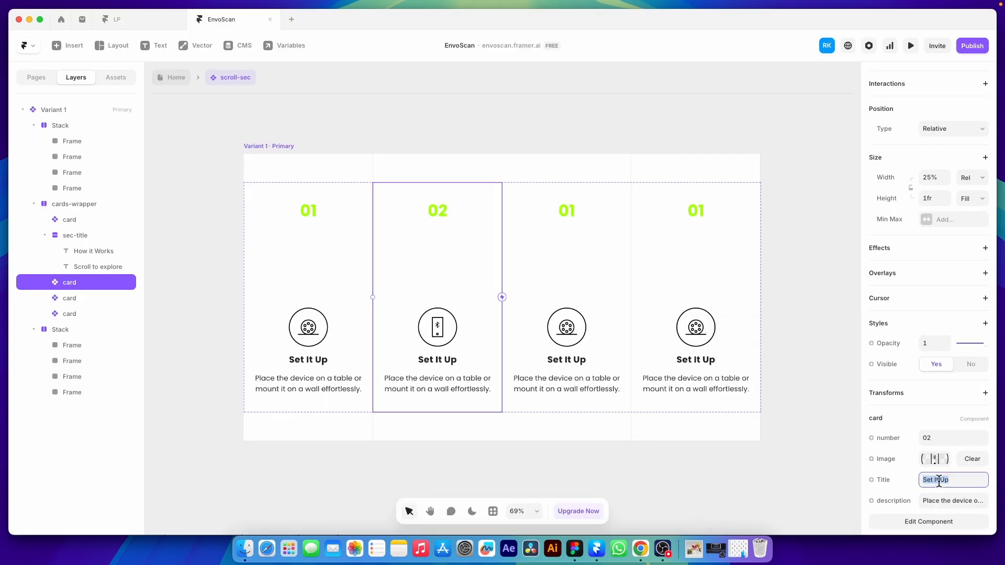
pyautogui.write('Connect Instantly')
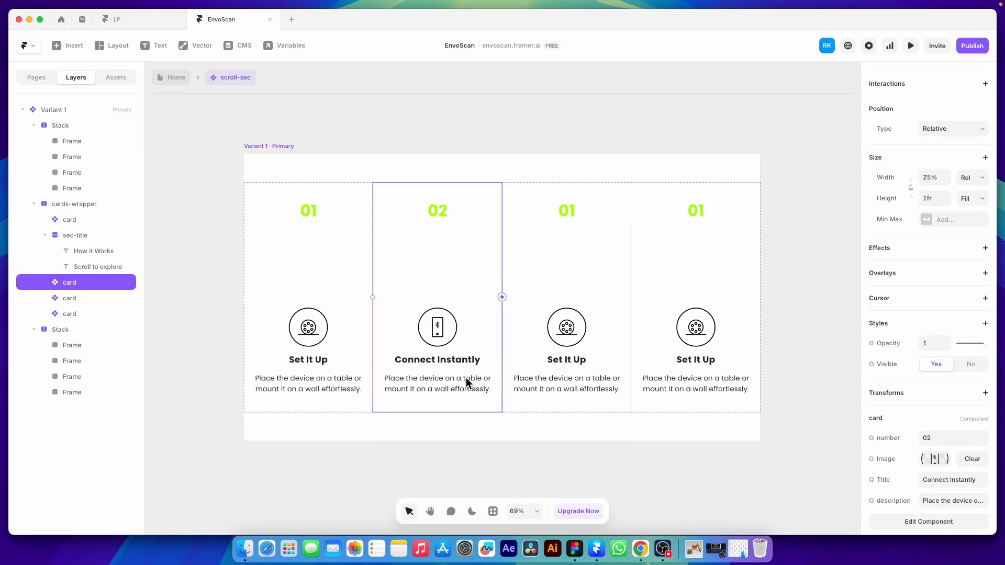
pyautogui.press('Tab')
pyautogui.write('Sync with the app or check updates on the device display.')
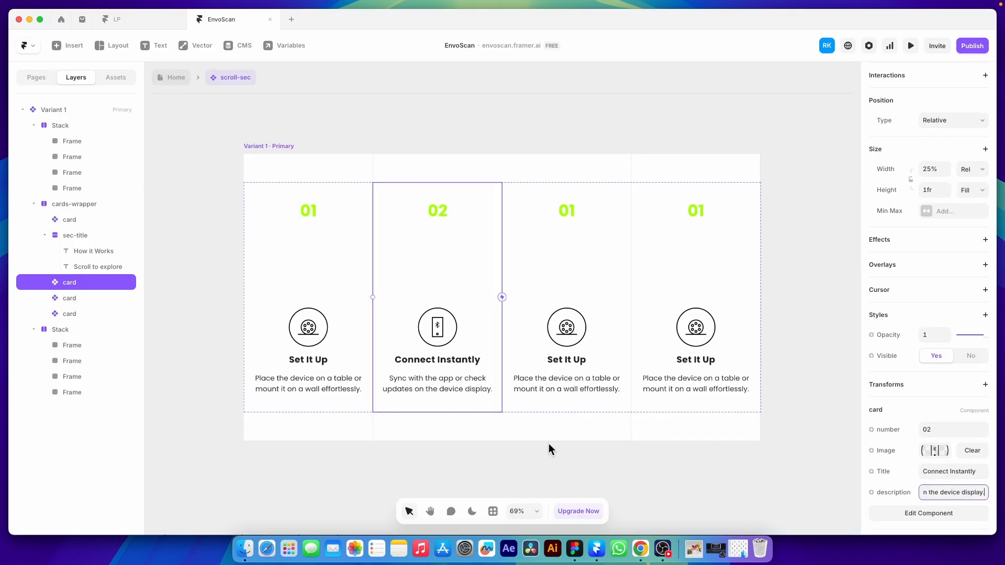
# - Set the third card's number to 02, check its icon in the Figma design, and replace its image with update.svg
pyautogui.click(572, 219)
pyautogui.click(933, 456)
pyautogui.write('02')
pyautogui.click(930, 480)
pyautogui.click(576, 547)
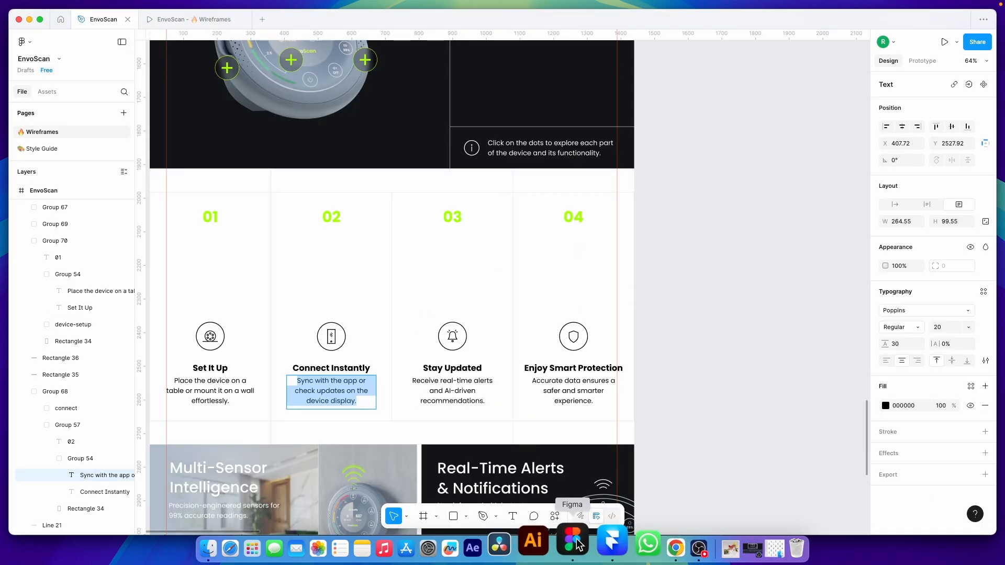
pyautogui.click(613, 543)
pyautogui.click(796, 386)
pyautogui.click(607, 287)
pyautogui.click(681, 372)
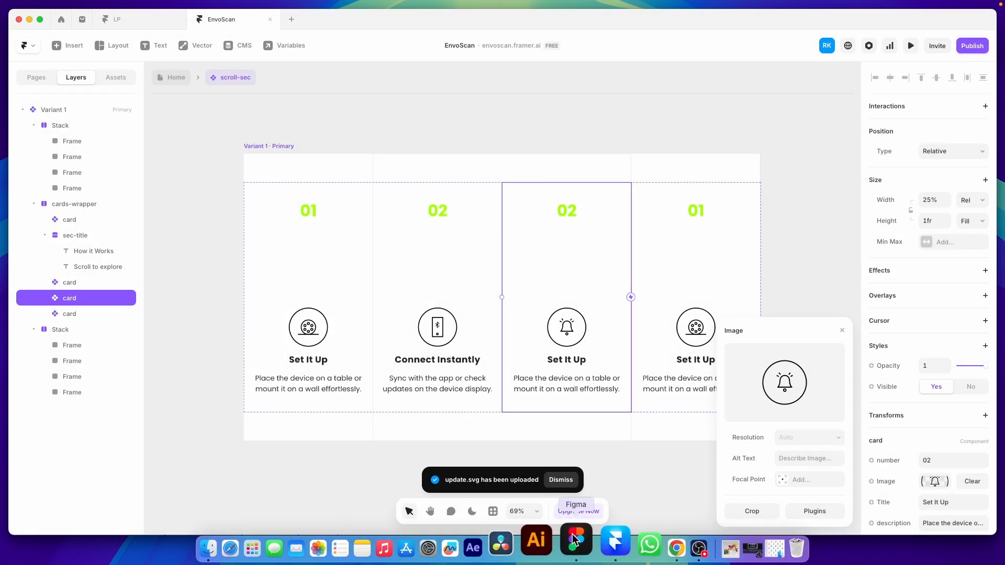
# - Set the third card's title to "Stay Updated" and its description to "Receive real-time alerts and AI-driven recommendations.", taking the texts from the Figma design
pyautogui.click(576, 539)
pyautogui.write('Stay Updated')
pyautogui.click(941, 460)
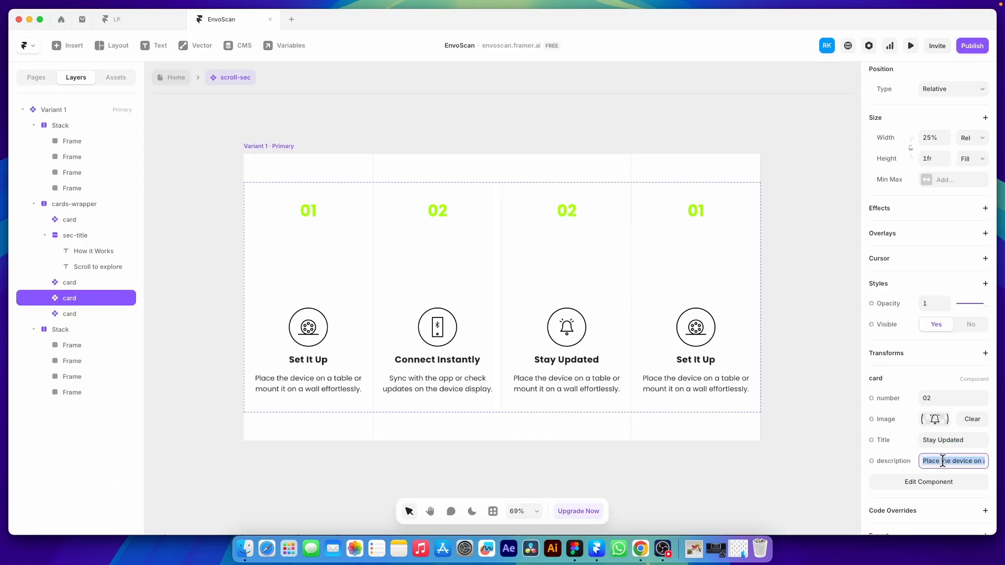
pyautogui.write('Receive real-time alerts and AI-driven recommendations.')
# - Set the fourth card's number to 04 and open its image settings
pyautogui.click(695, 329)
pyautogui.click(940, 457)
pyautogui.write('04')
pyautogui.click(934, 481)
# - Set the third card's number to 03
pyautogui.click(576, 251)
pyautogui.click(932, 396)
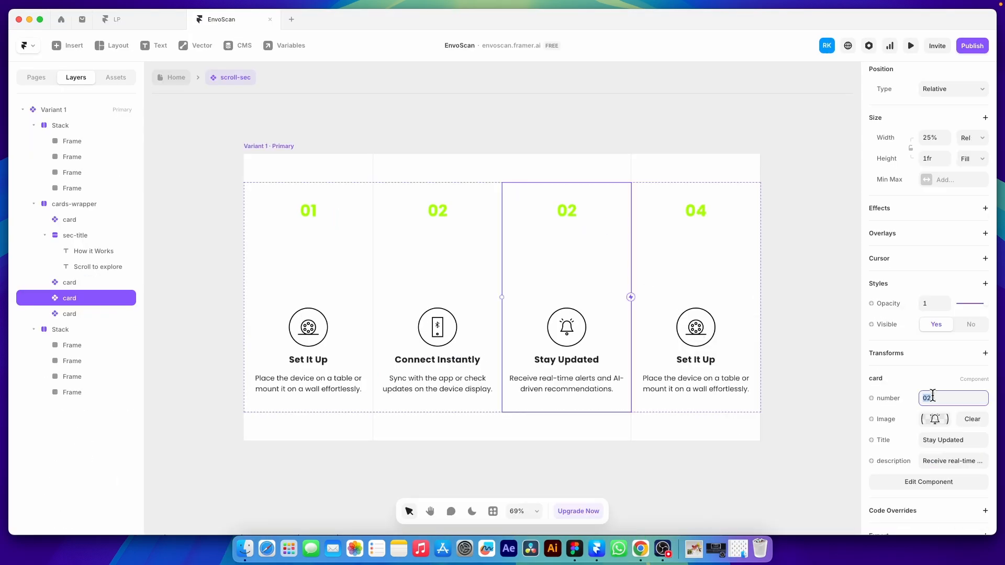
pyautogui.write('03')
# - Replace the fourth card's image with protection.svg
pyautogui.click(722, 227)
pyautogui.click(934, 463)
pyautogui.click(783, 377)
pyautogui.doubleClick(475, 279)
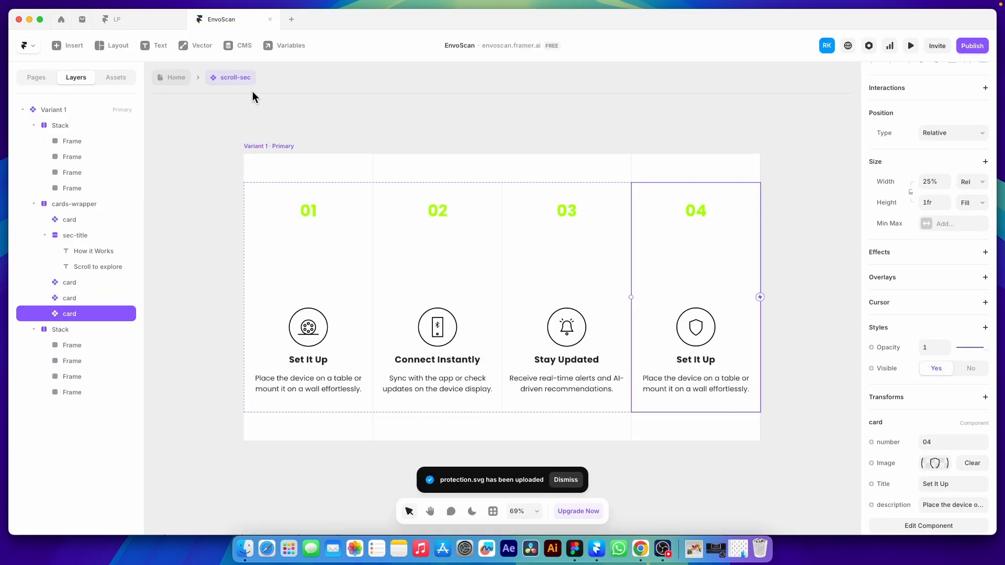
# - Set the fourth card's title to "Enjoy Smart Protection" and try to change its description to "Accurate data ensures a safer and smarter experience."
pyautogui.click(952, 484)
pyautogui.write('Enjoy Smart Protection')
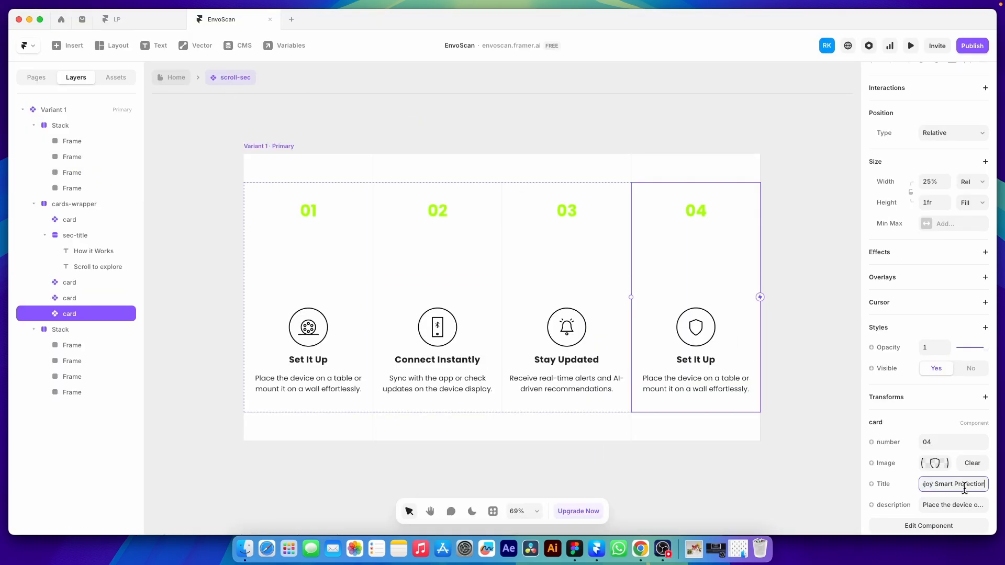
pyautogui.press('Return')
pyautogui.click(952, 504)
pyautogui.write('Accurate data ensures a safer and smarter experience.')
pyautogui.press('Escape')
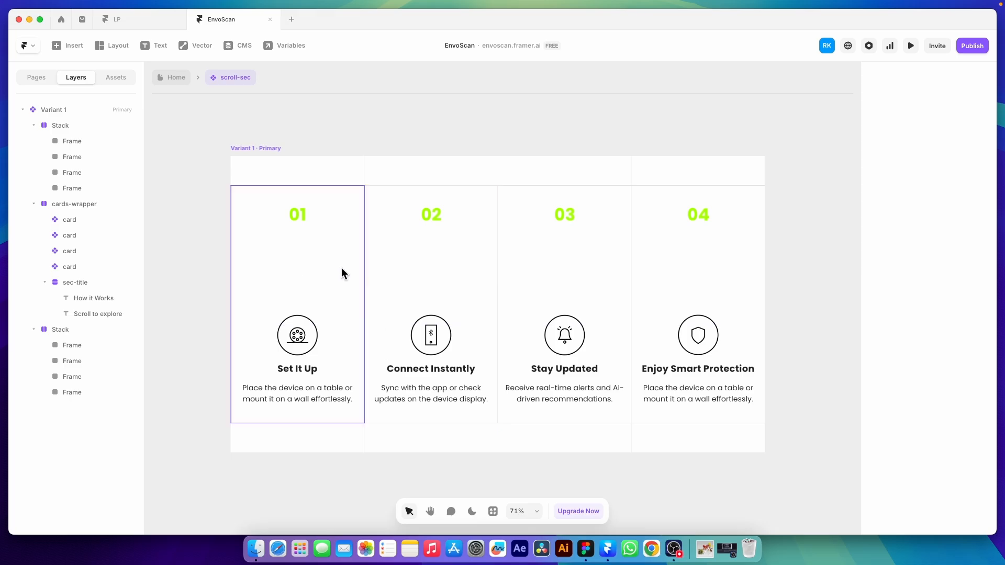
# - Change the position type of all four cards in cards-wrapper to Absolute
pyautogui.click(658, 238)
pyautogui.keyDown('shift'); pyautogui.click(577, 238); pyautogui.keyUp('shift')
pyautogui.keyDown('shift'); pyautogui.click(438, 234); pyautogui.keyUp('shift')
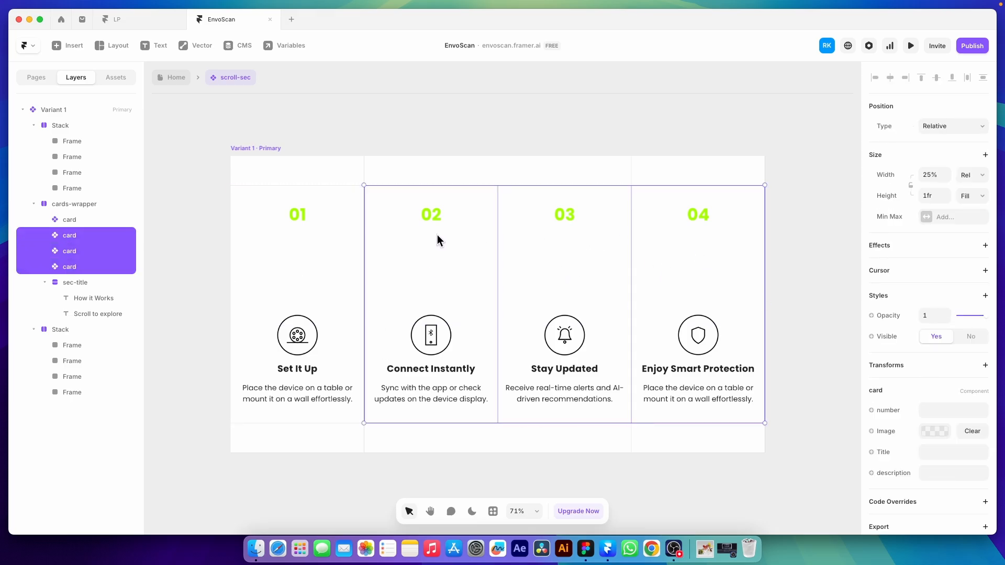
pyautogui.keyDown('shift'); pyautogui.click(320, 233); pyautogui.keyUp('shift')
pyautogui.click(962, 127)
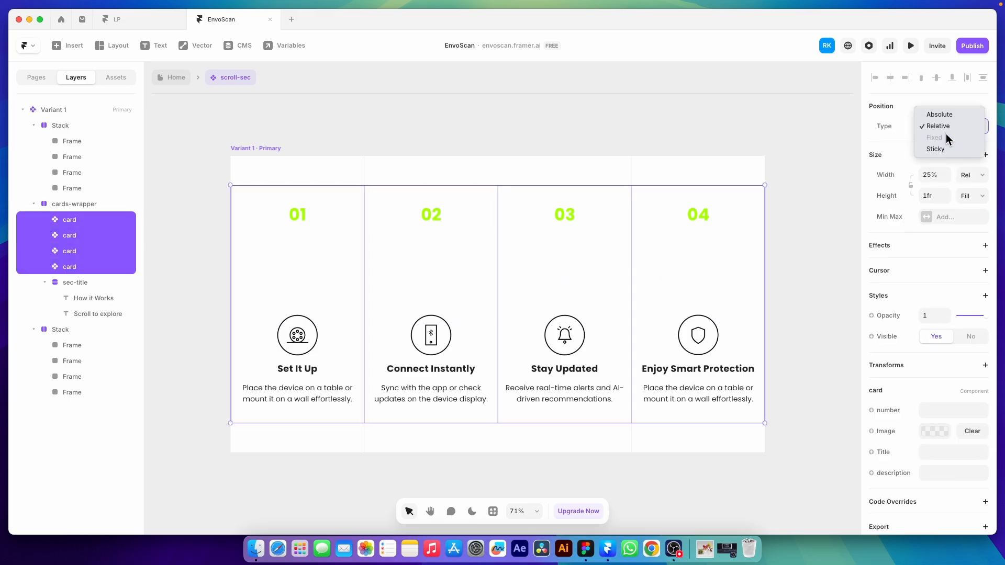
pyautogui.click(938, 114)
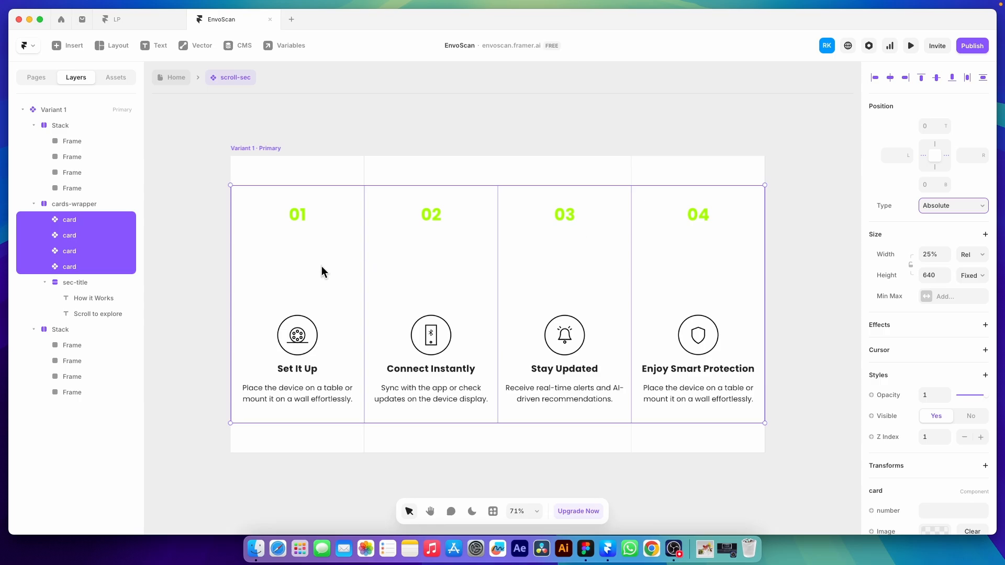
pyautogui.click(190, 280)
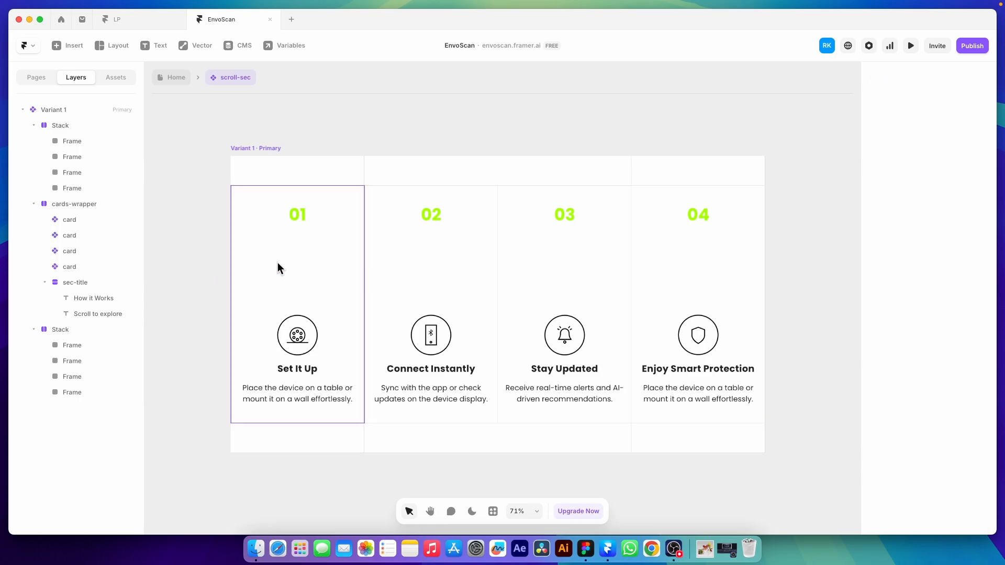
# - Set the Z Index of the first card to 10 and of the second card to 9
pyautogui.click(301, 264)
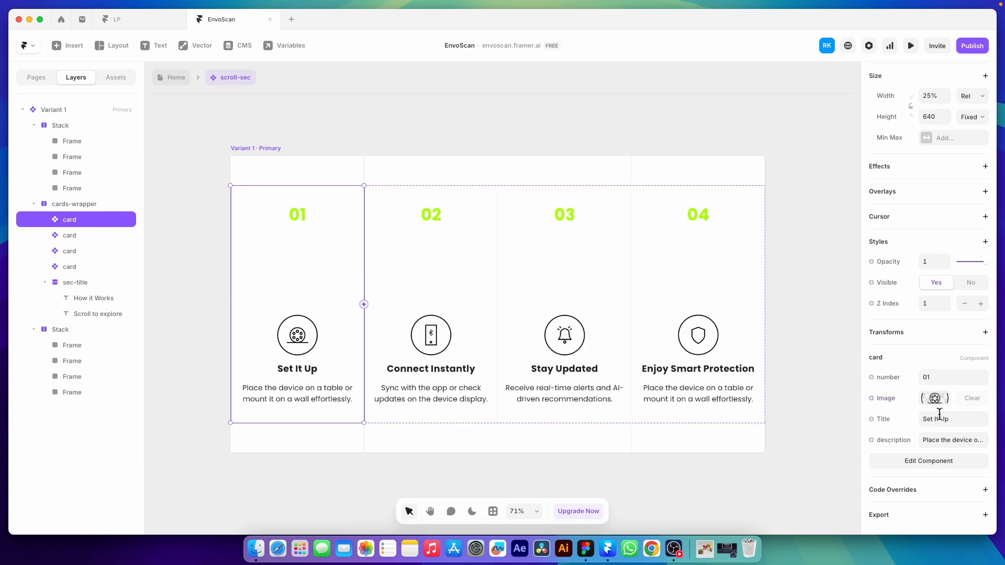
pyautogui.click(927, 306)
pyautogui.write('10')
pyautogui.click(488, 229)
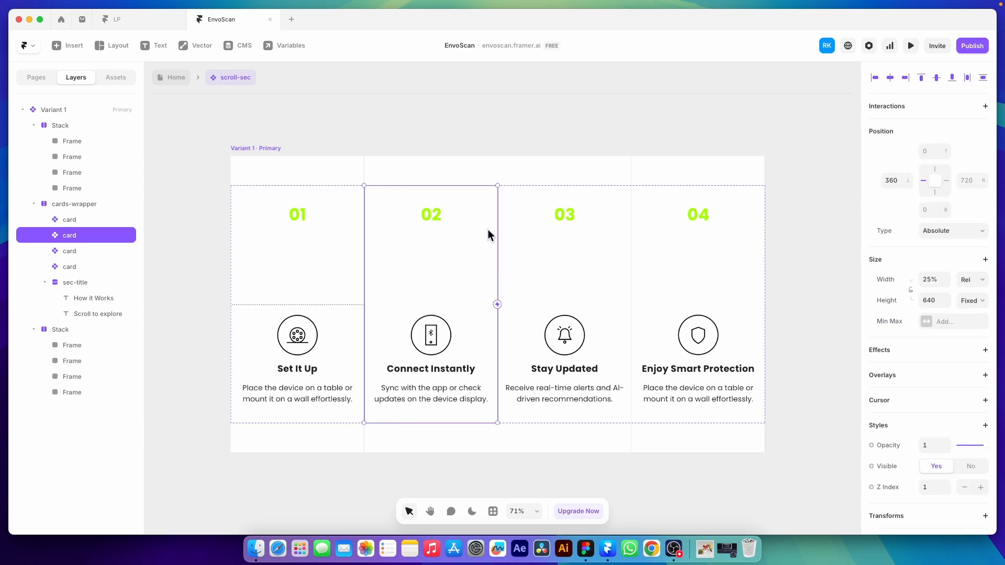
pyautogui.scroll(-5, 929, 369)
pyautogui.click(927, 343)
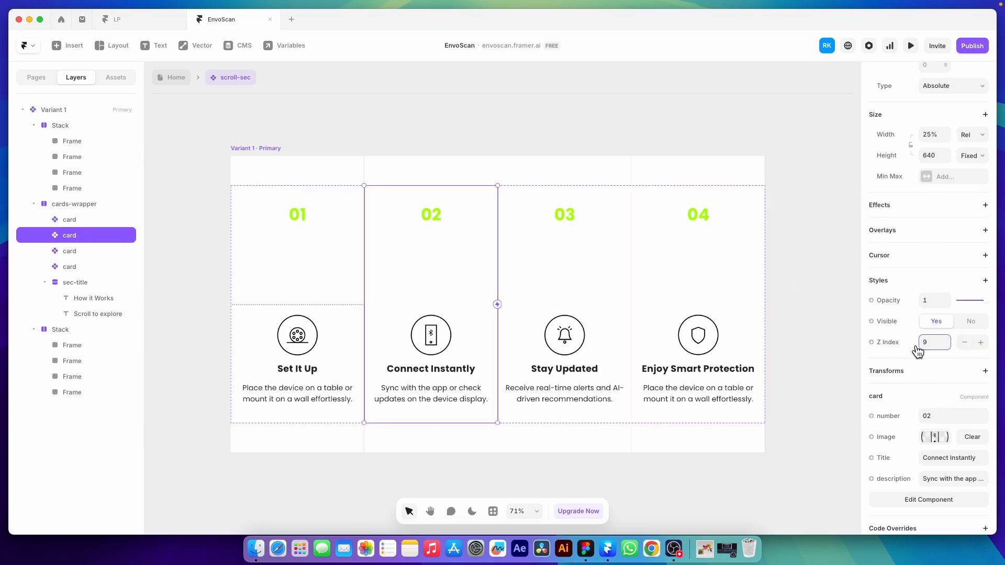
pyautogui.click(811, 313)
# - Set the Z Index of the third card to 8 and of the fourth card to 7
pyautogui.click(620, 246)
pyautogui.scroll(-3, 936, 365)
pyautogui.click(933, 386)
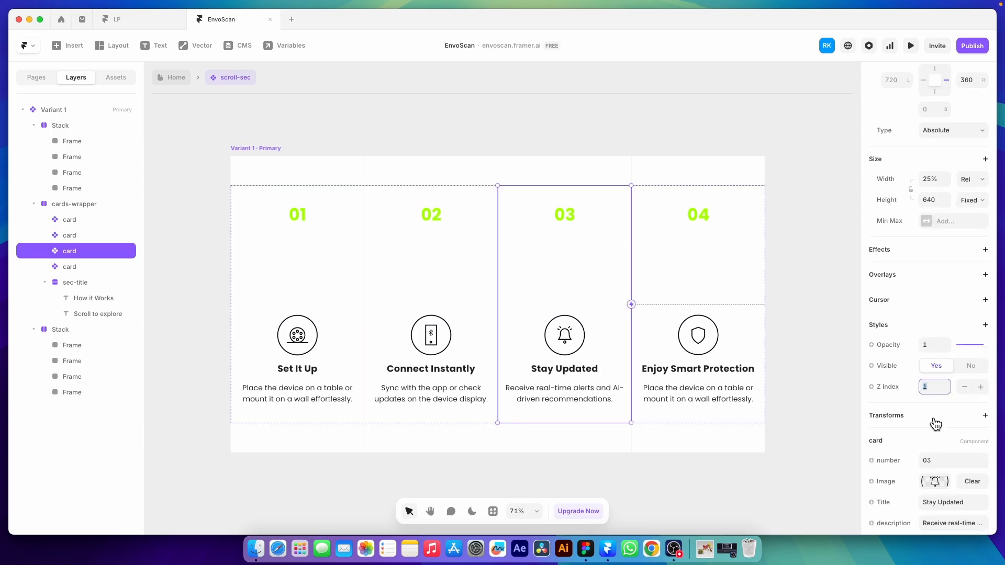
pyautogui.click(740, 221)
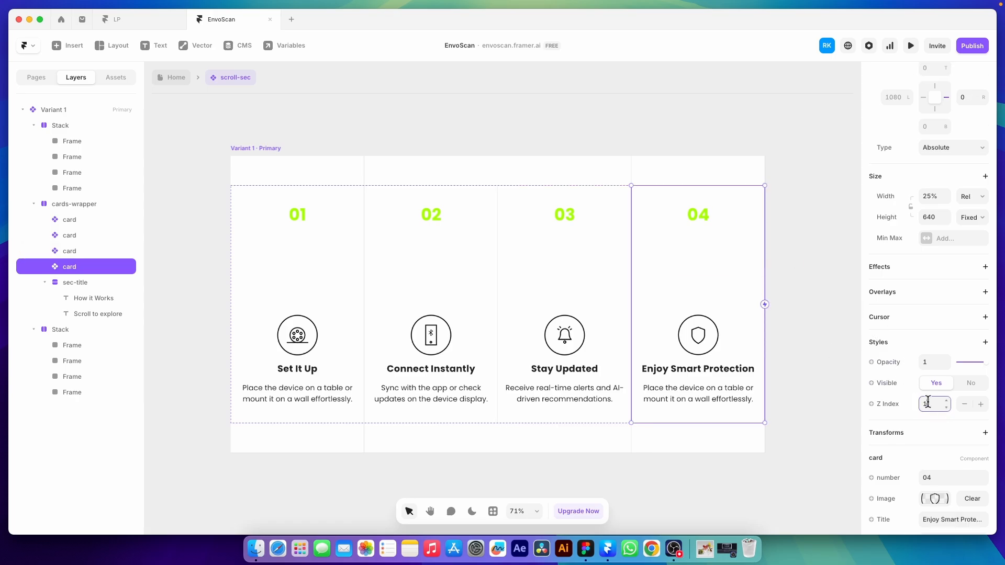
pyautogui.click(814, 259)
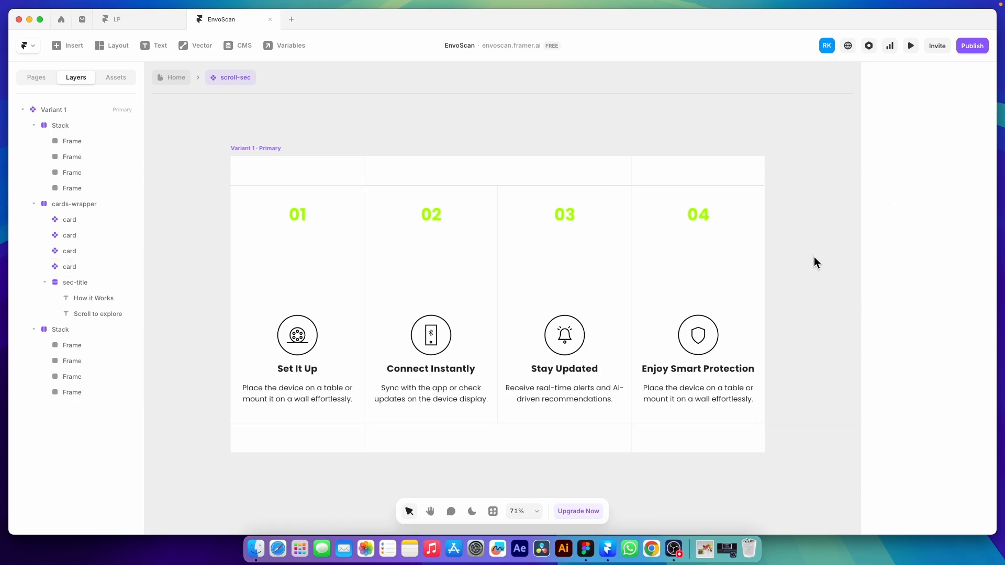
# - Edit the Z Index of the sec-title stack inside cards-wrapper
pyautogui.click(80, 282)
pyautogui.click(929, 420)
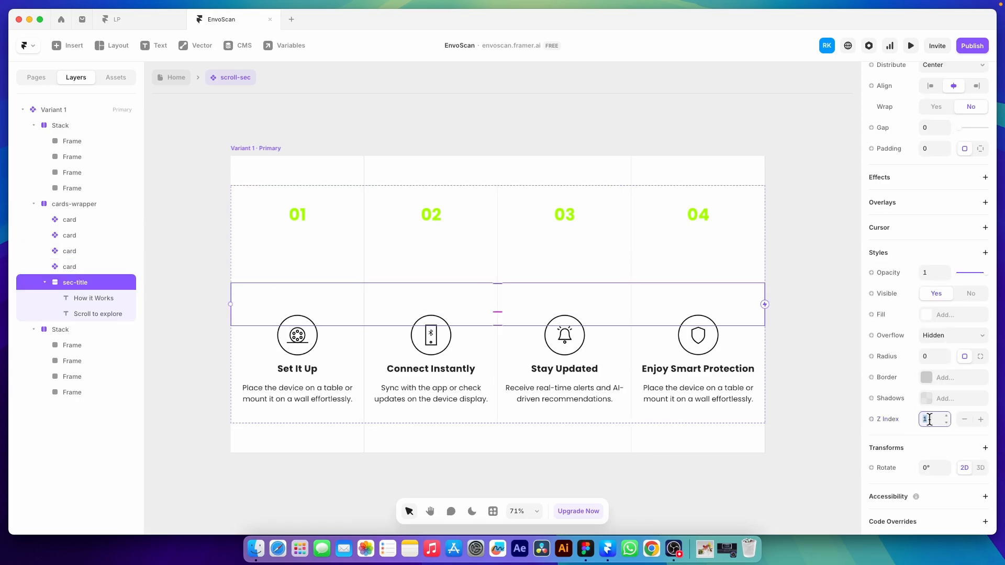
pyautogui.click(805, 390)
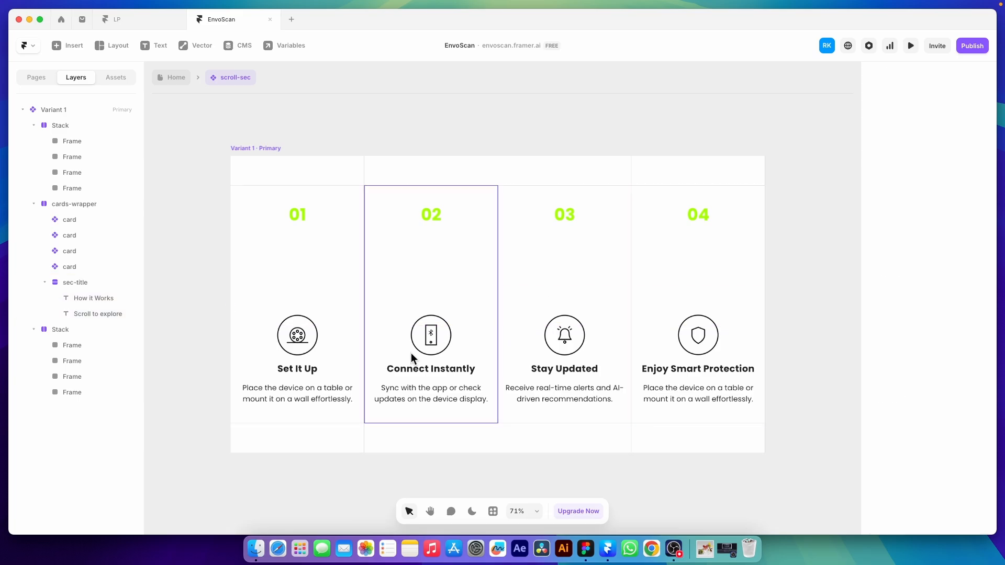
# - Switch to Figma, examine how the cards appear in each state of the how it works component, and return to Framer
pyautogui.scroll(-5, 325, 372)
pyautogui.scroll(-2, 596, 418)
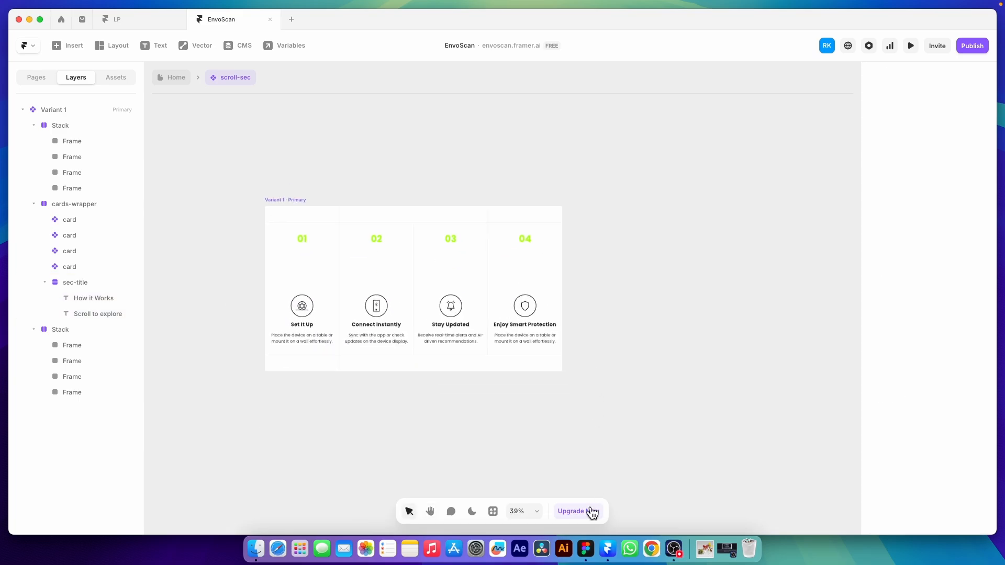
pyautogui.click(586, 548)
pyautogui.scroll(-5, 413, 302)
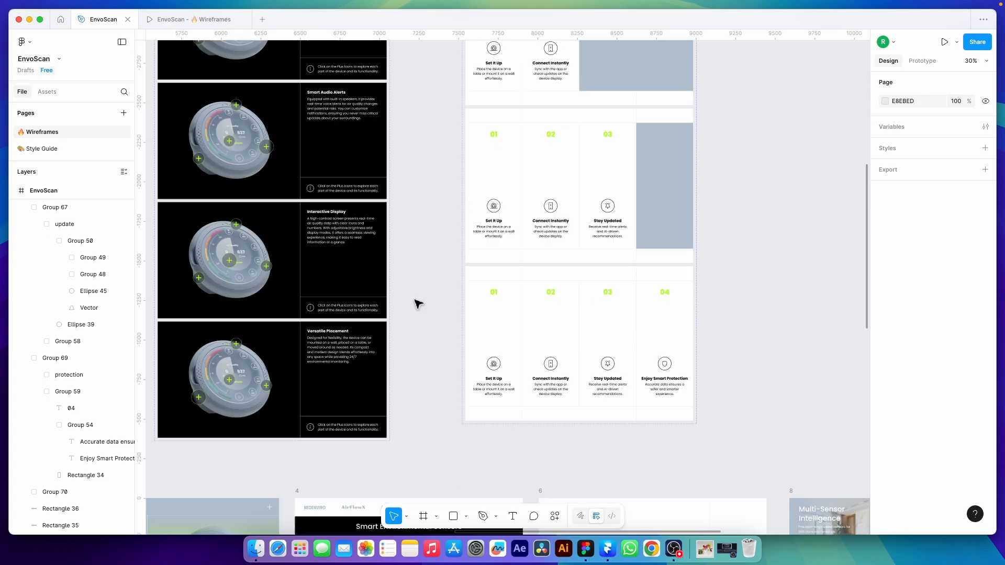
pyautogui.scroll(7, 628, 298)
pyautogui.scroll(3, 617, 334)
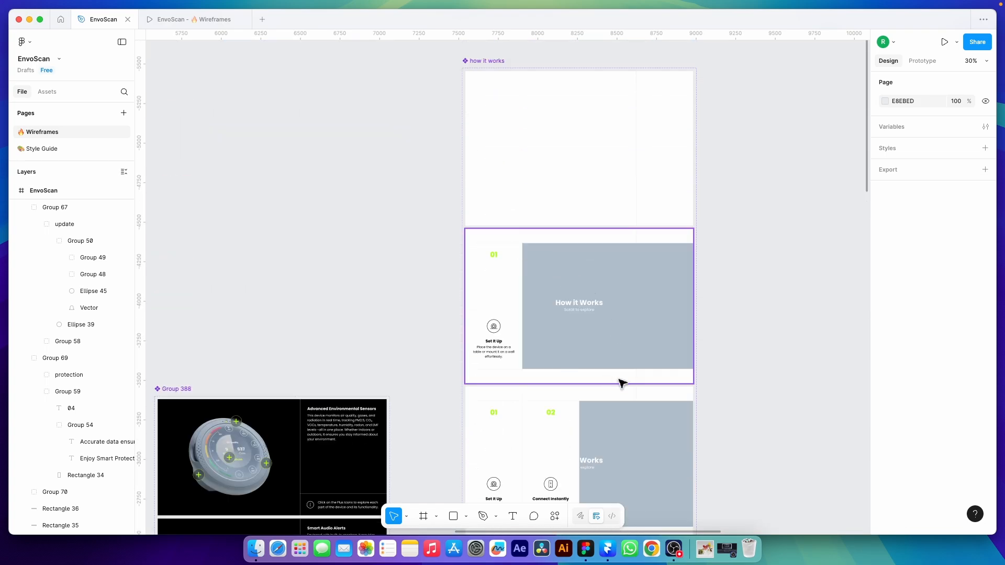
pyautogui.scroll(-5, 622, 381)
pyautogui.press('super+Tab')
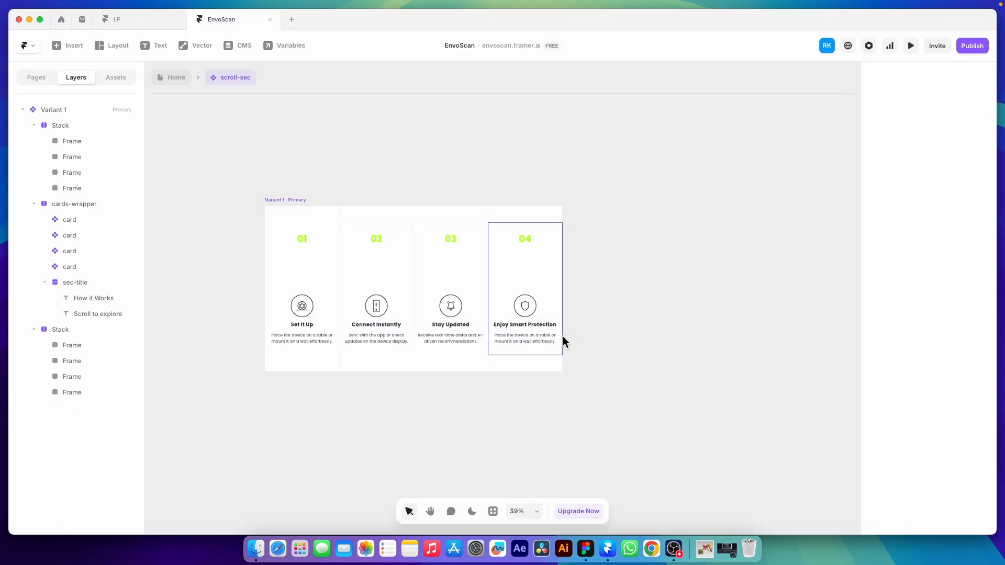
# - Add four variants to the scroll-sec component, Variant 2 through Variant 5
pyautogui.scroll(-6, 300, 298)
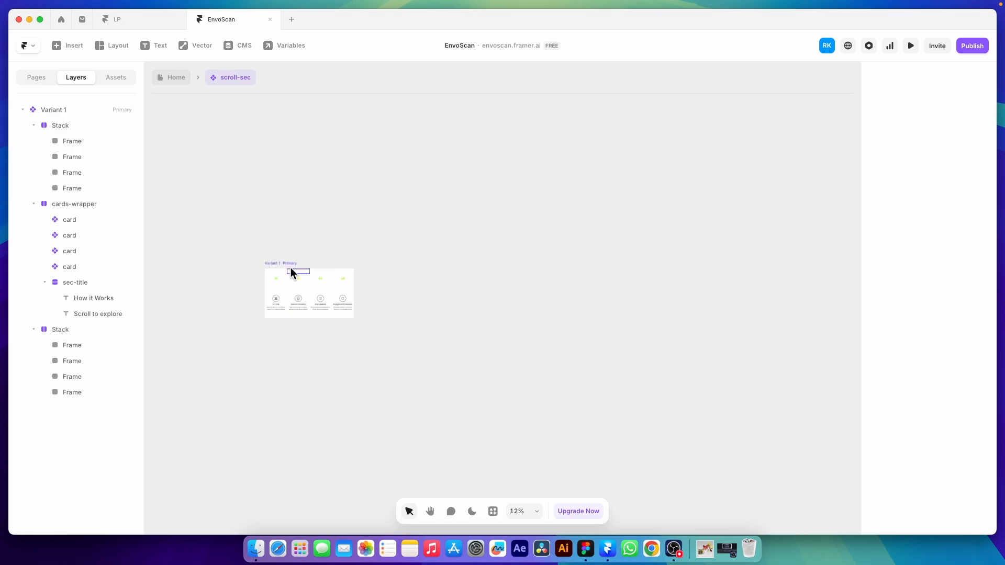
pyautogui.click(286, 260)
pyautogui.click(404, 296)
pyautogui.click(597, 321)
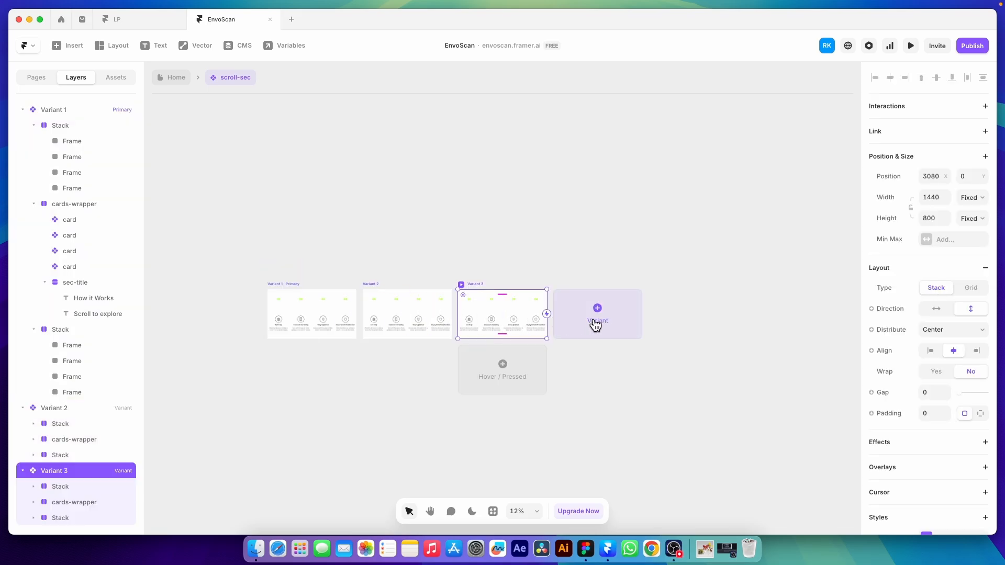
pyautogui.click(602, 322)
pyautogui.click(606, 322)
pyautogui.click(707, 367)
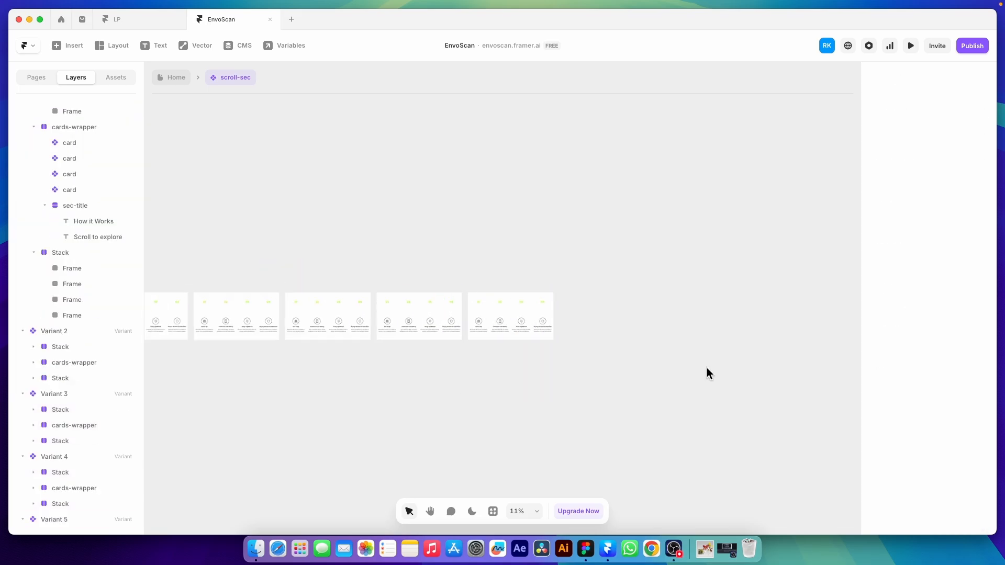
pyautogui.hotkey('shift', '1')
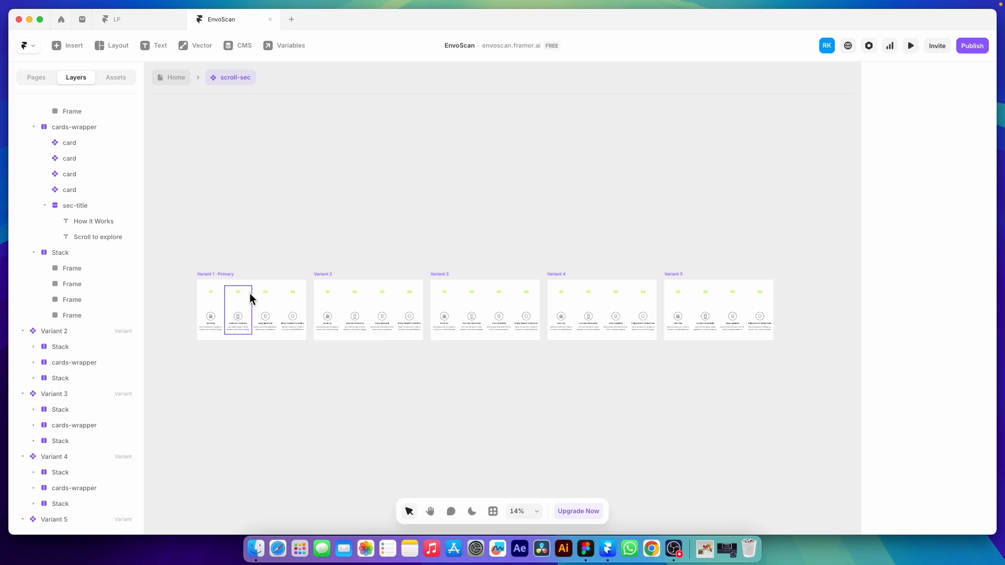
# - Align the fourth card of Variant 4 to the left edge of its cards-wrapper
pyautogui.scroll(8, 775, 325)
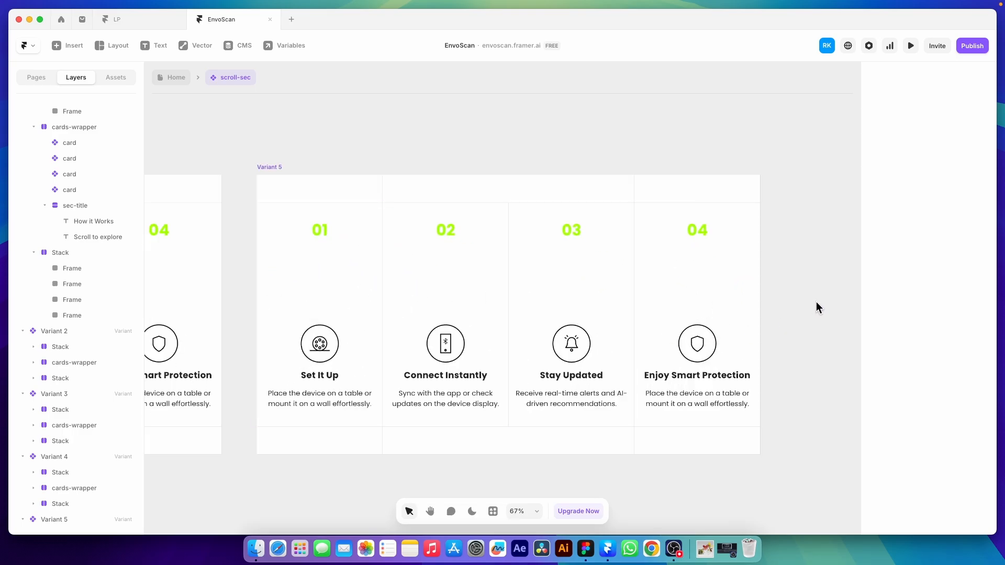
pyautogui.scroll(-5, 842, 330)
pyautogui.scroll(5, 494, 322)
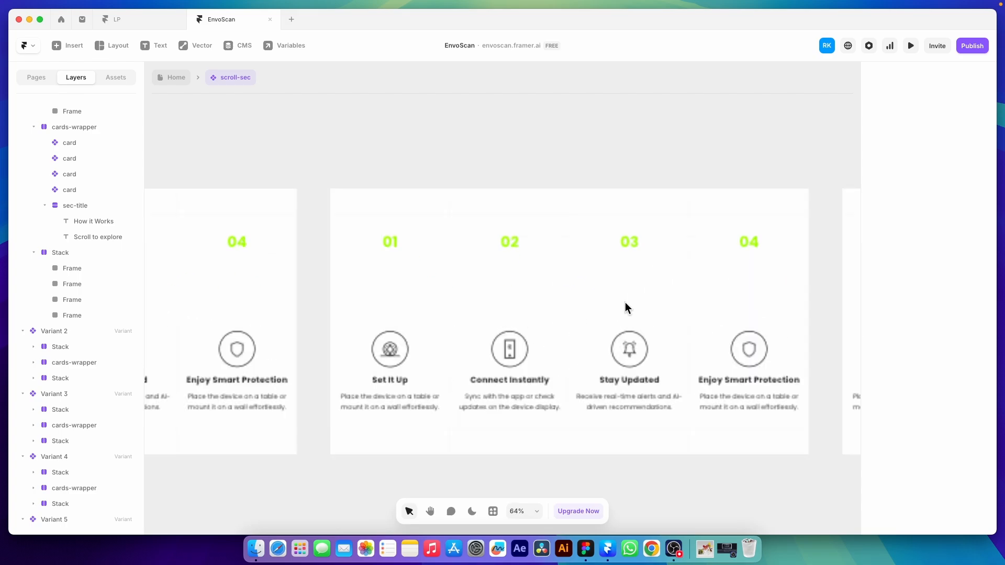
pyautogui.click(746, 283)
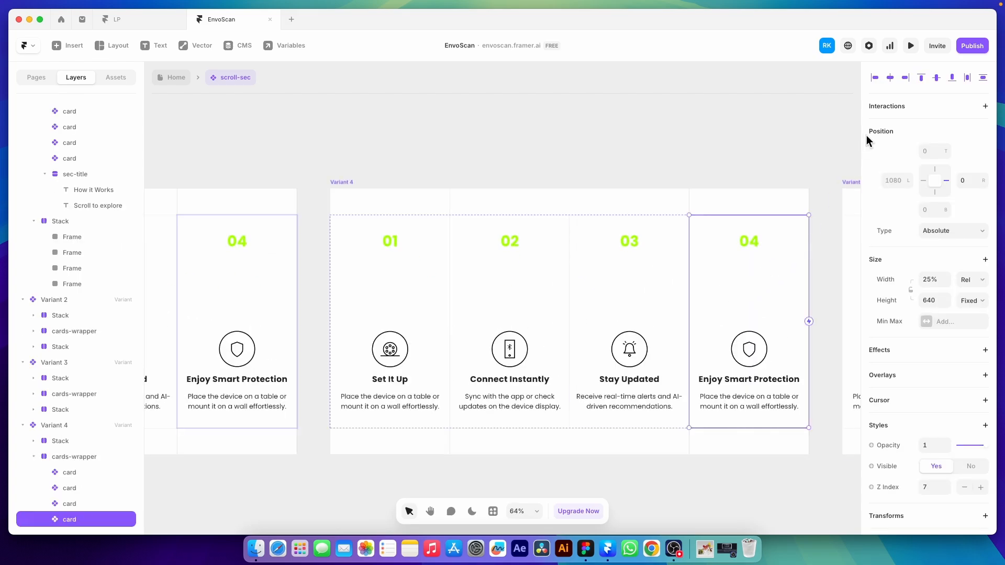
pyautogui.click(875, 79)
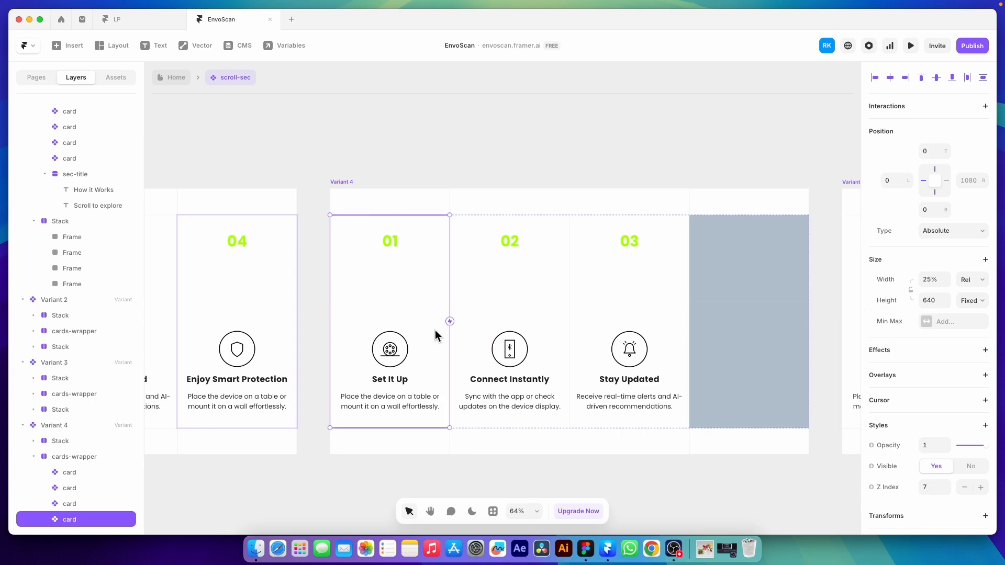
# - Reposition Variant 4's fourth card behind the third card, trying left offsets of 800 and 720 and ending at 710
pyautogui.write('20')
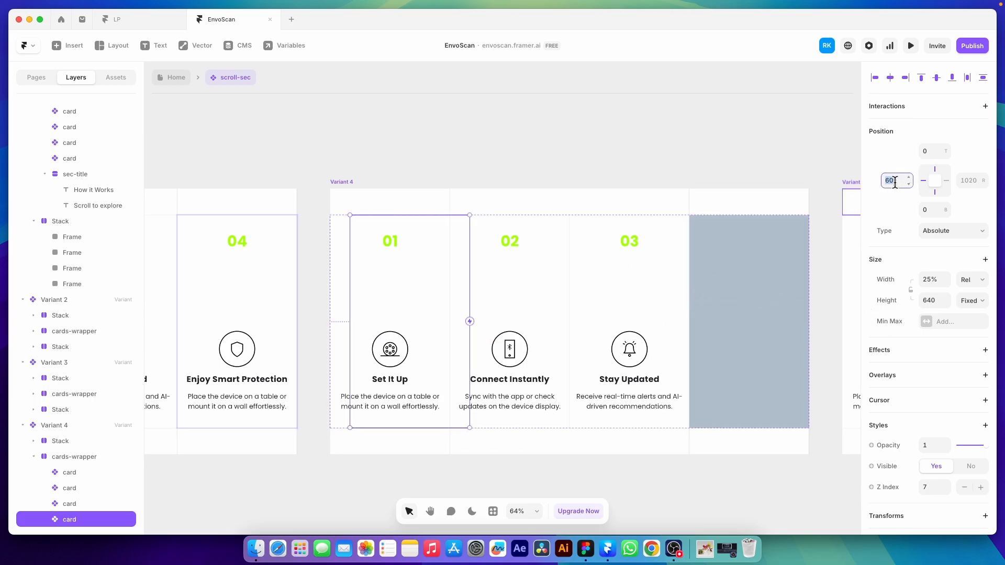
pyautogui.write('800')
pyautogui.press('Return')
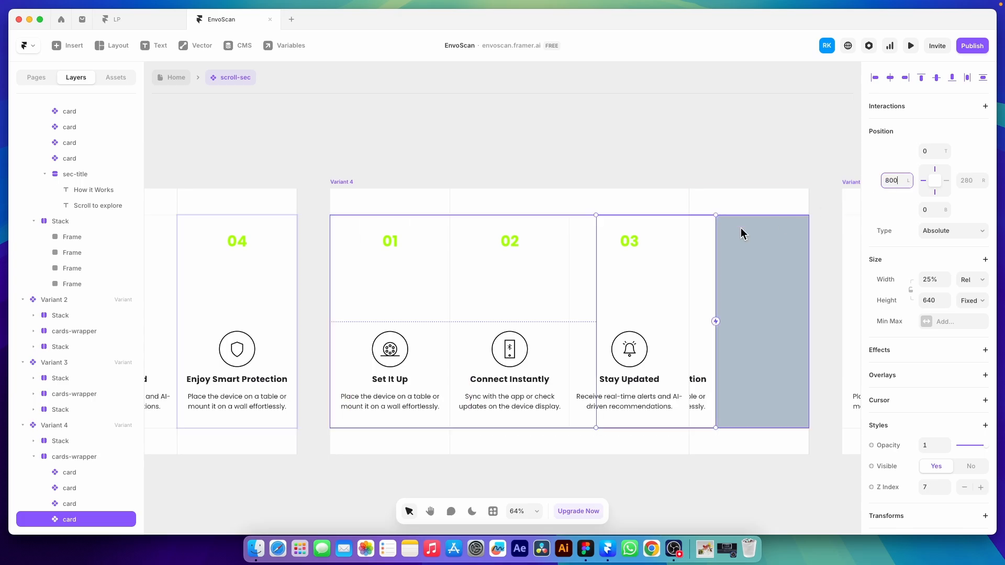
pyautogui.write('720')
pyautogui.press('Return')
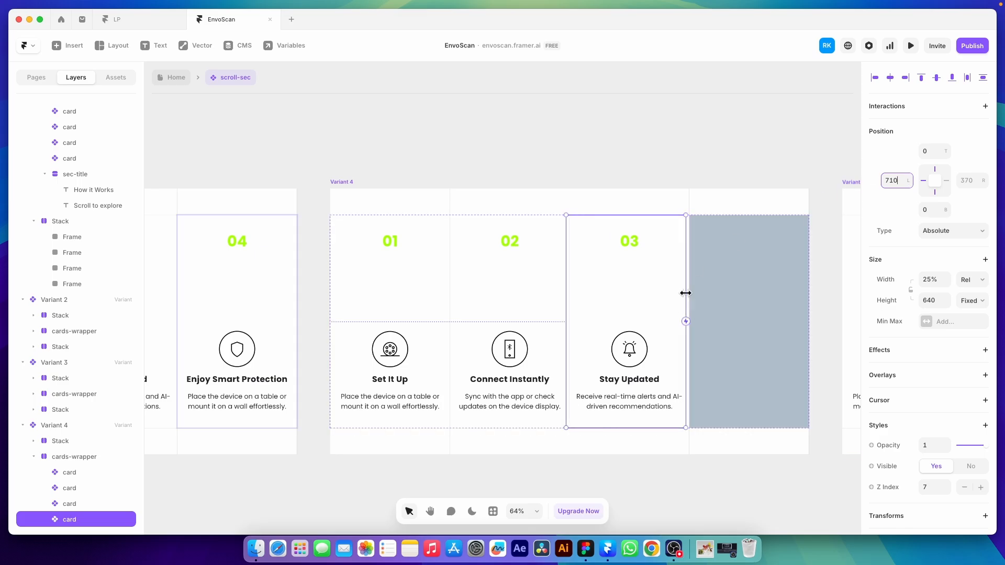
pyautogui.click(659, 147)
# - Align the fourth and third cards of Variant 3 to the left edge of its cards-wrapper
pyautogui.scroll(-6, 664, 294)
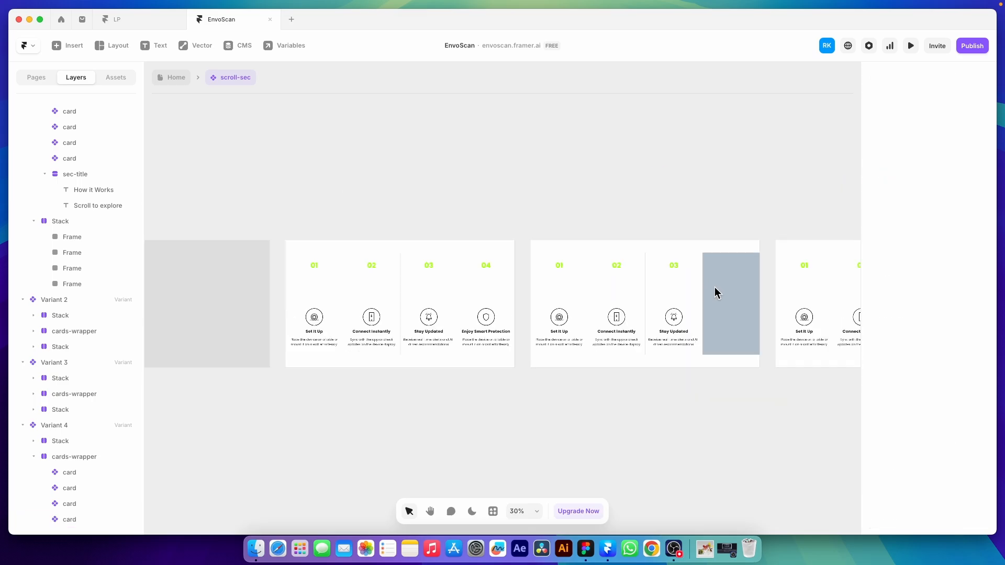
pyautogui.scroll(5, 350, 322)
pyautogui.click(649, 281)
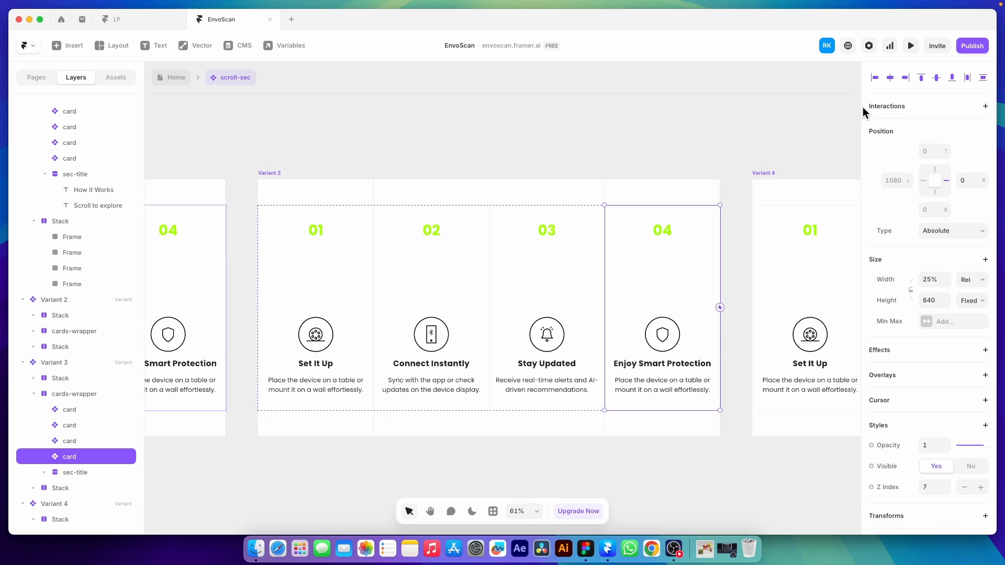
pyautogui.click(874, 78)
pyautogui.click(550, 285)
pyautogui.click(875, 78)
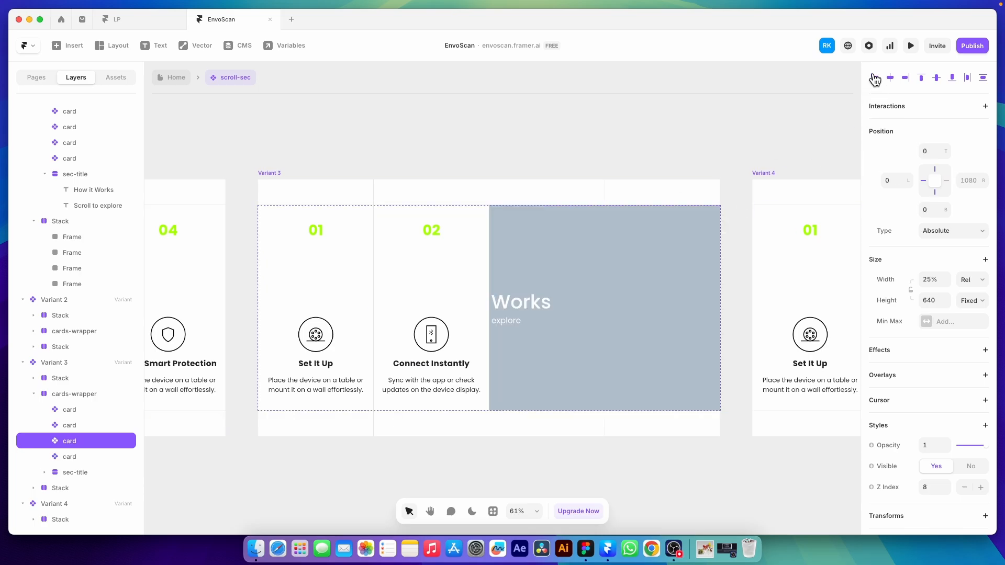
# - Offset Variant 3's third and fourth cards together behind the second card, trying left values of 220, 310 and 350 and ending at 340
pyautogui.keyDown('shift'); pyautogui.click(74, 458); pyautogui.keyUp('shift')
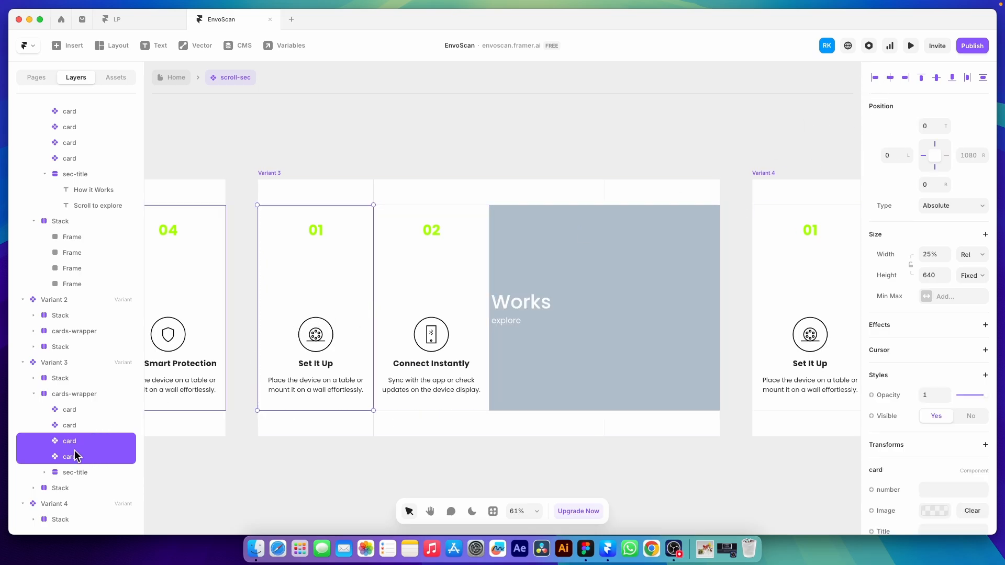
pyautogui.scroll(-5, 600, 399)
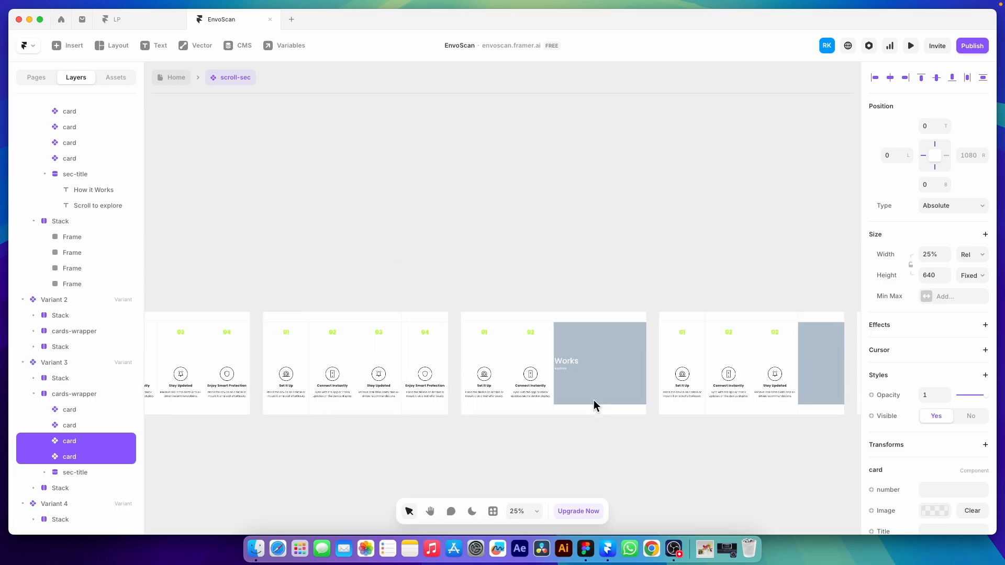
pyautogui.scroll(1, 592, 403)
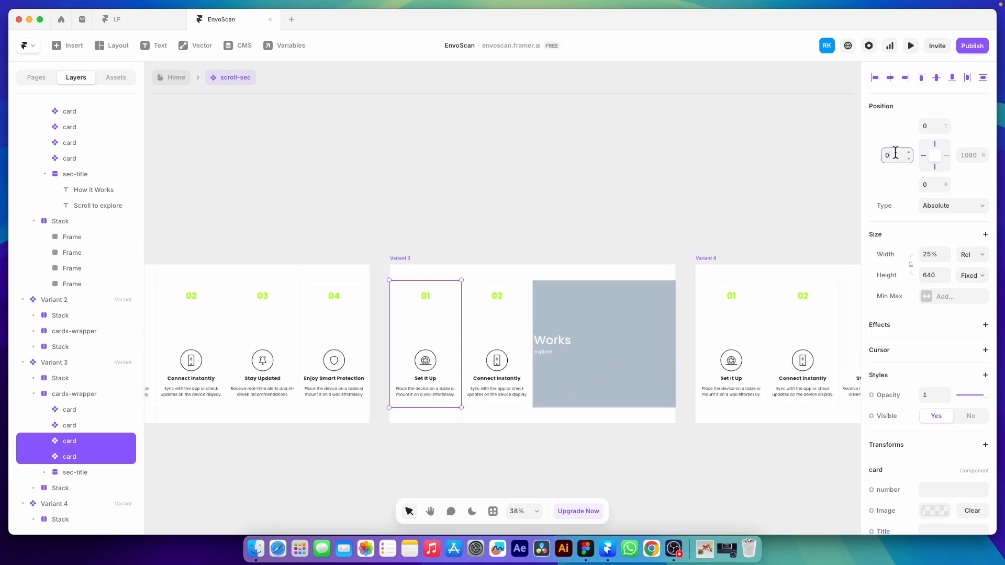
pyautogui.write('20')
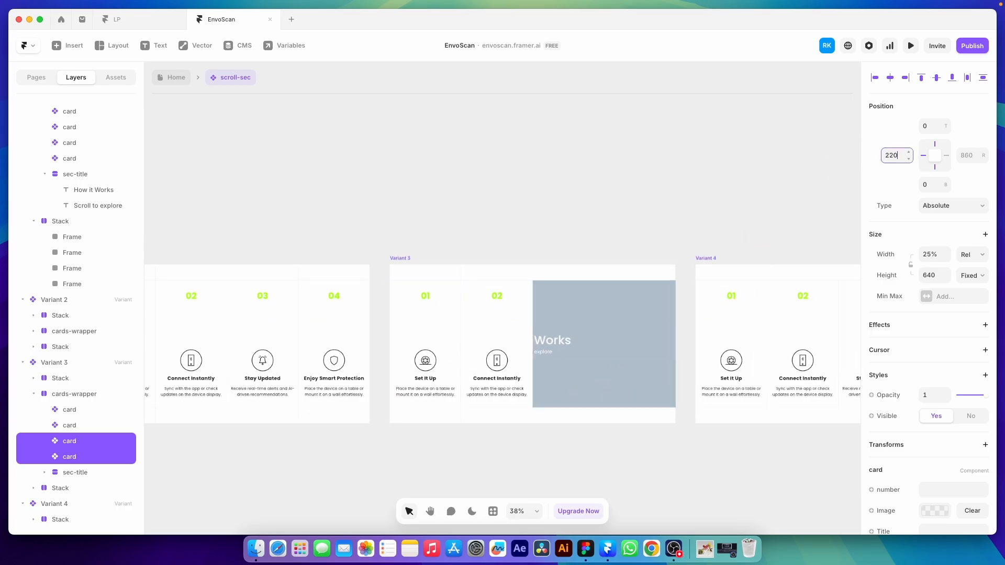
pyautogui.press('Return')
pyautogui.scroll(4, 514, 370)
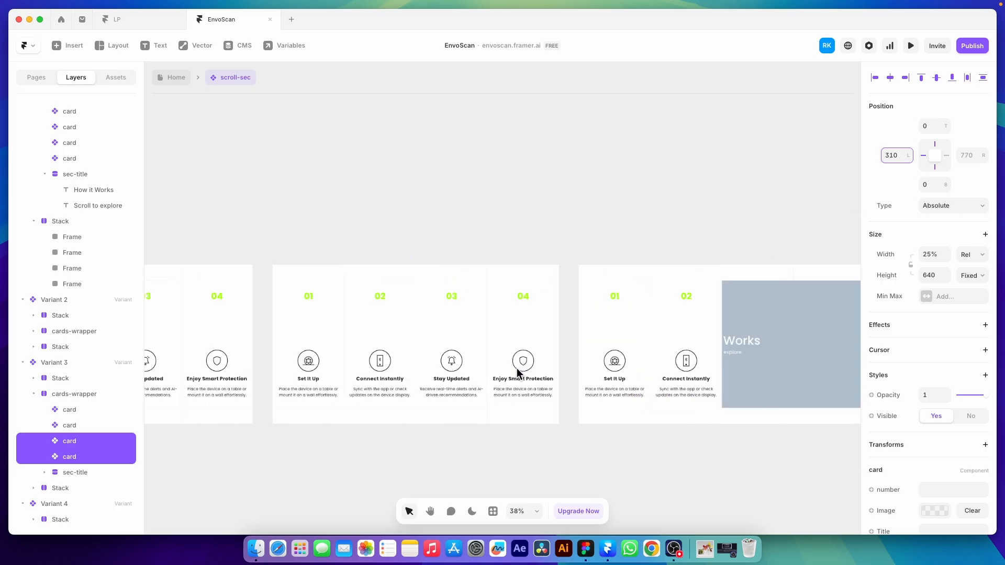
pyautogui.scroll(2, 715, 378)
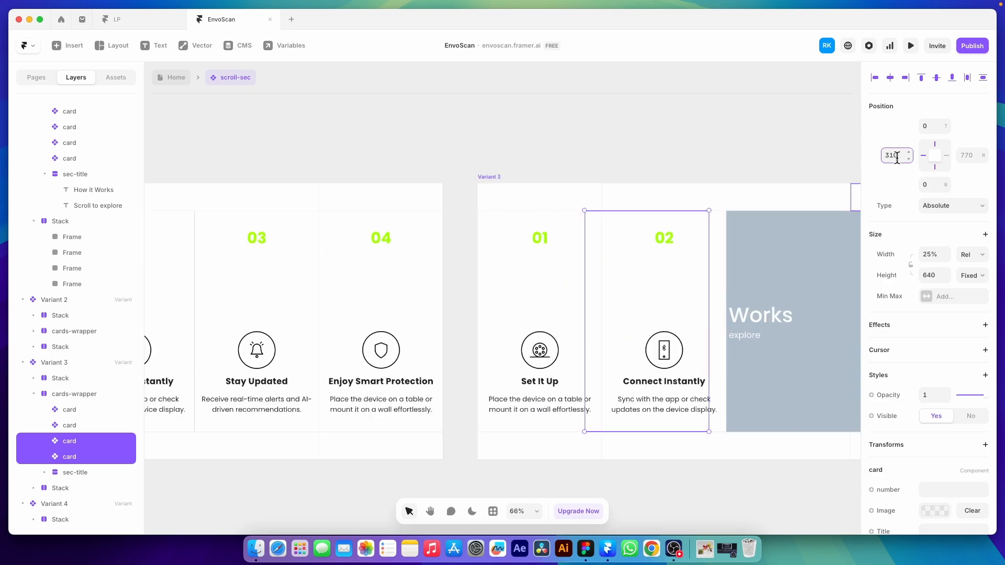
pyautogui.hotkey('shift', 'Up')
pyautogui.hotkey('shift', 'Up')
pyautogui.hotkey('shift', 'Up')
pyautogui.hotkey('shift', 'Up')
pyautogui.hotkey('shift', 'Up')
pyautogui.hotkey('shift', 'Up')
pyautogui.hotkey('shift', 'Down')
pyautogui.hotkey('shift', 'Down')
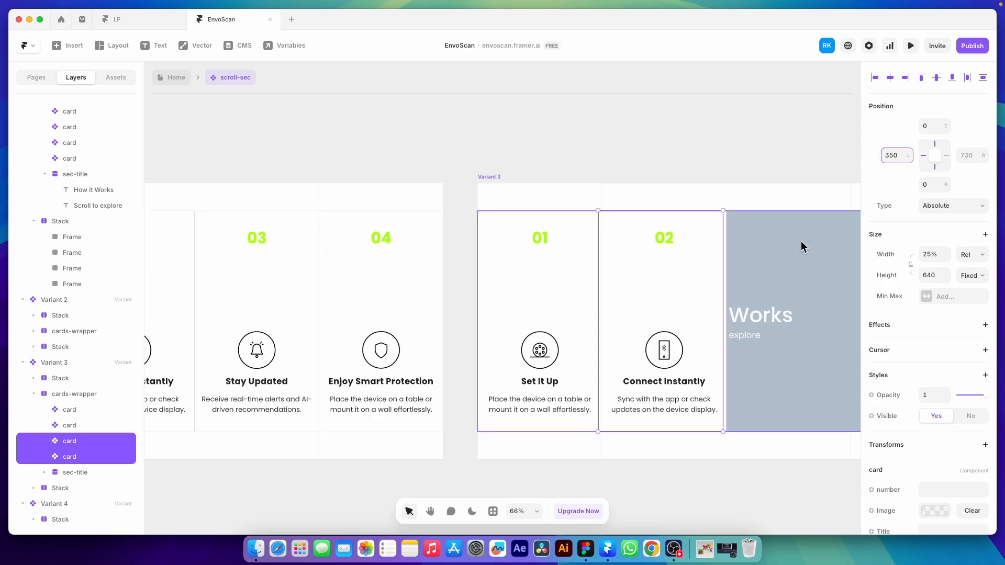
pyautogui.hotkey('shift', 'Down')
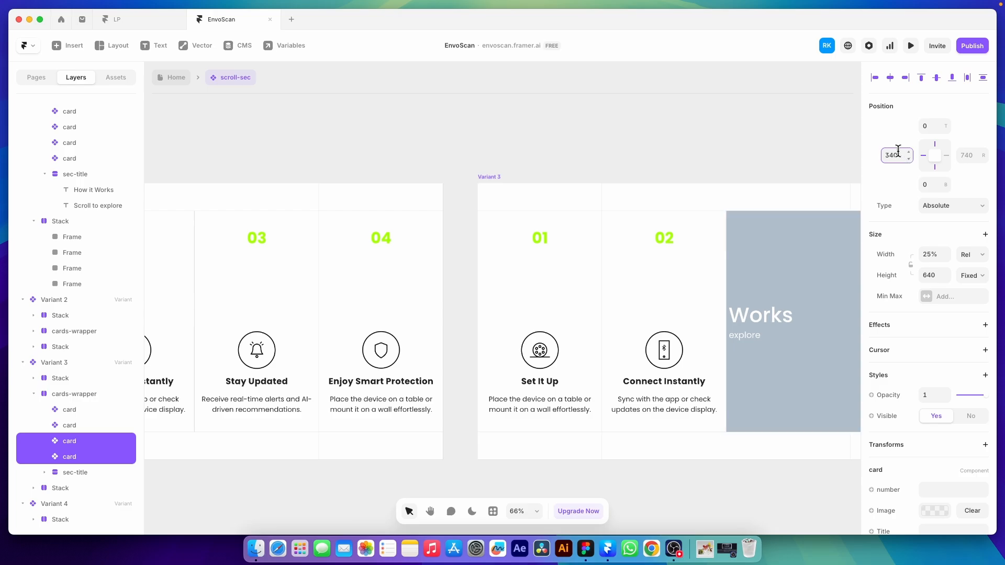
# - Align the fourth, third and second cards of Variant 2 to the left edge of its cards-wrapper
pyautogui.scroll(-5, 733, 327)
pyautogui.click(679, 404)
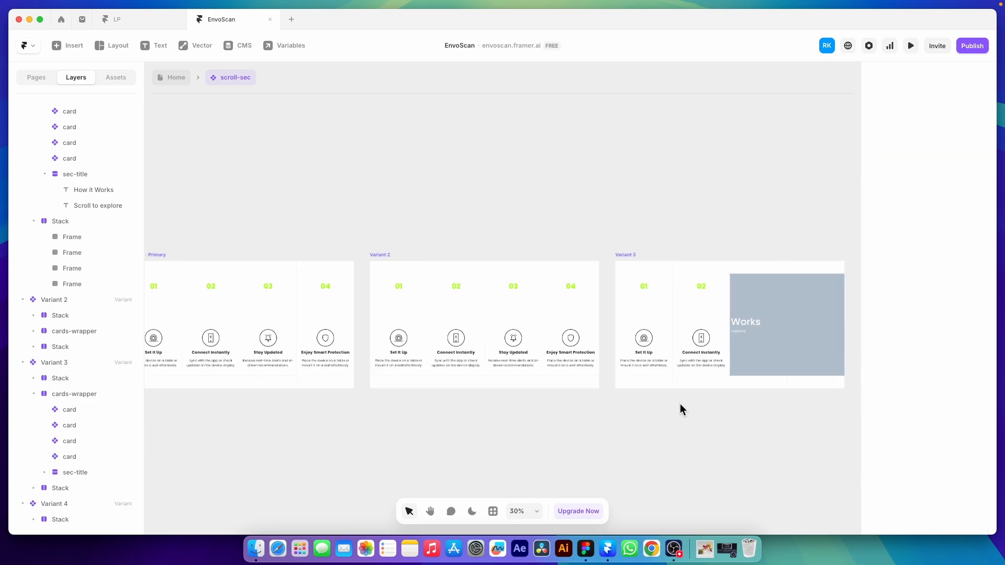
pyautogui.scroll(-3, 680, 403)
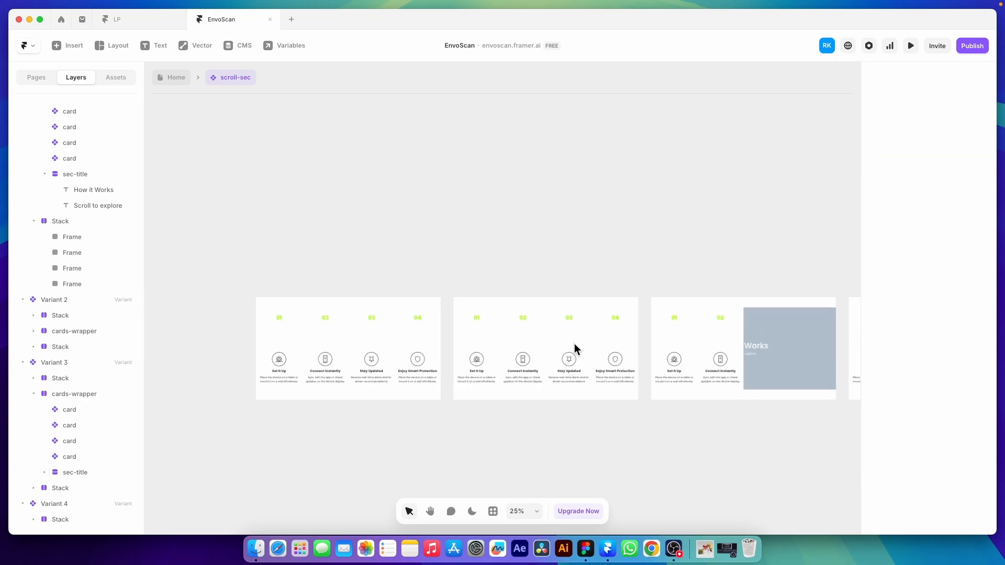
pyautogui.scroll(3, 573, 343)
pyautogui.click(611, 348)
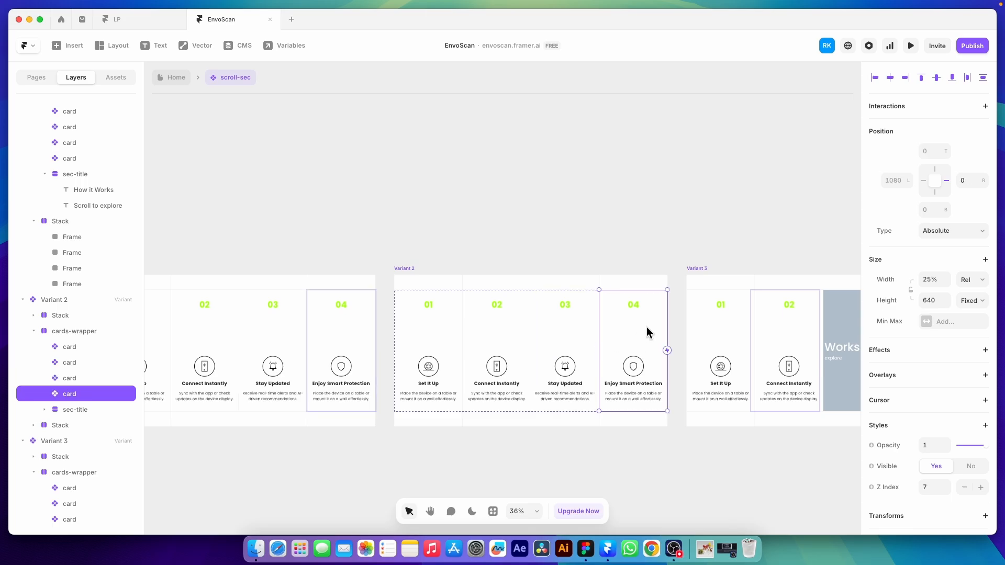
pyautogui.click(876, 83)
pyautogui.click(573, 348)
pyautogui.click(876, 82)
pyautogui.click(516, 359)
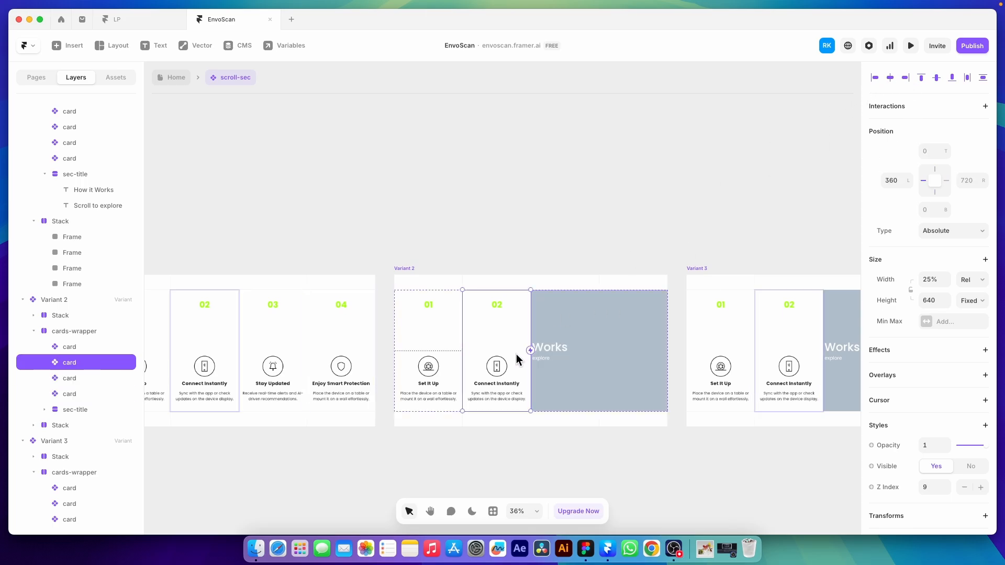
pyautogui.click(876, 82)
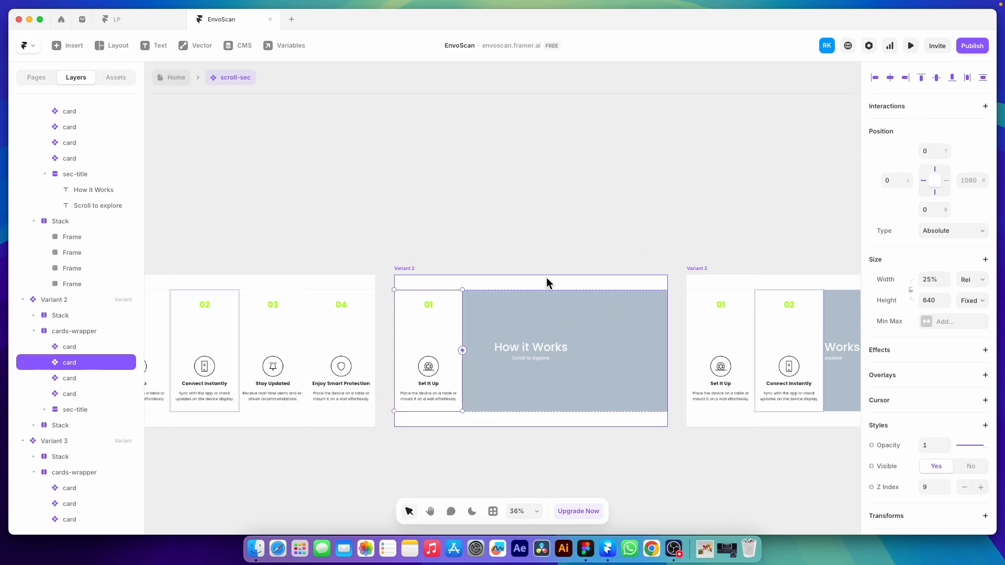
pyautogui.click(416, 362)
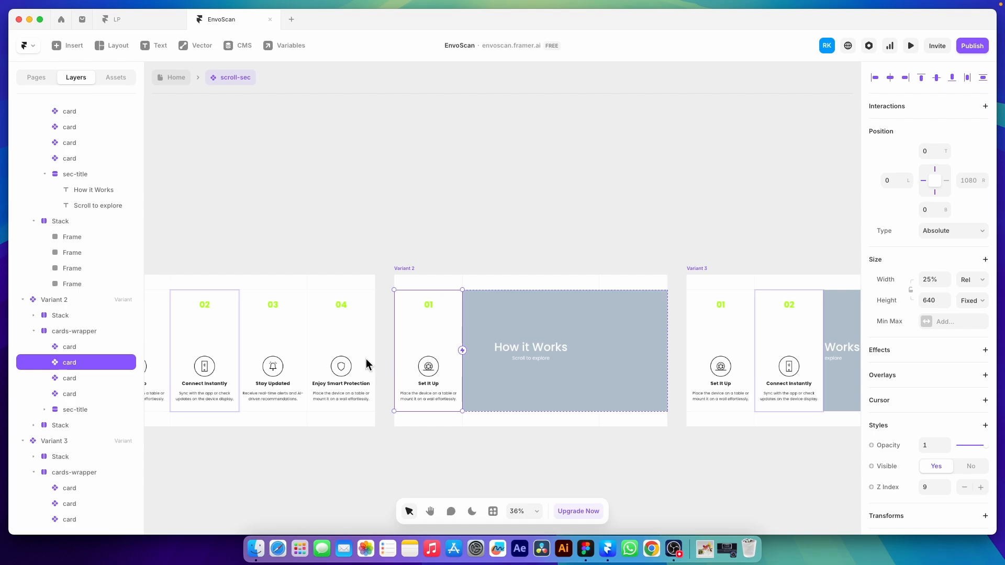
# - Hide all four cards in the primary Variant 1 by setting their visibility to No
pyautogui.scroll(-3, 401, 316)
pyautogui.scroll(8, 312, 303)
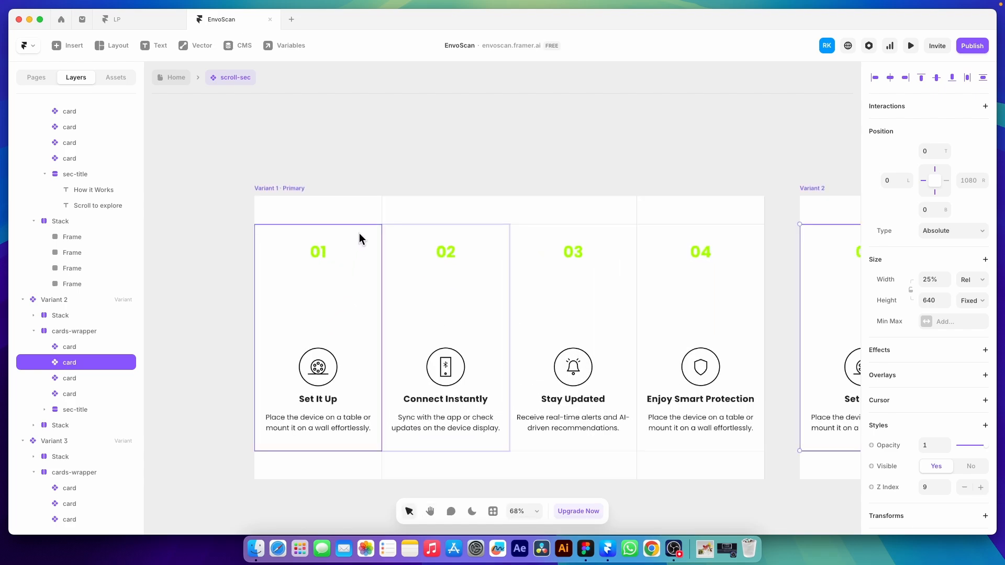
pyautogui.click(337, 268)
pyautogui.keyDown('shift'); pyautogui.click(457, 287); pyautogui.keyUp('shift')
pyautogui.keyDown('shift'); pyautogui.click(568, 297); pyautogui.keyUp('shift')
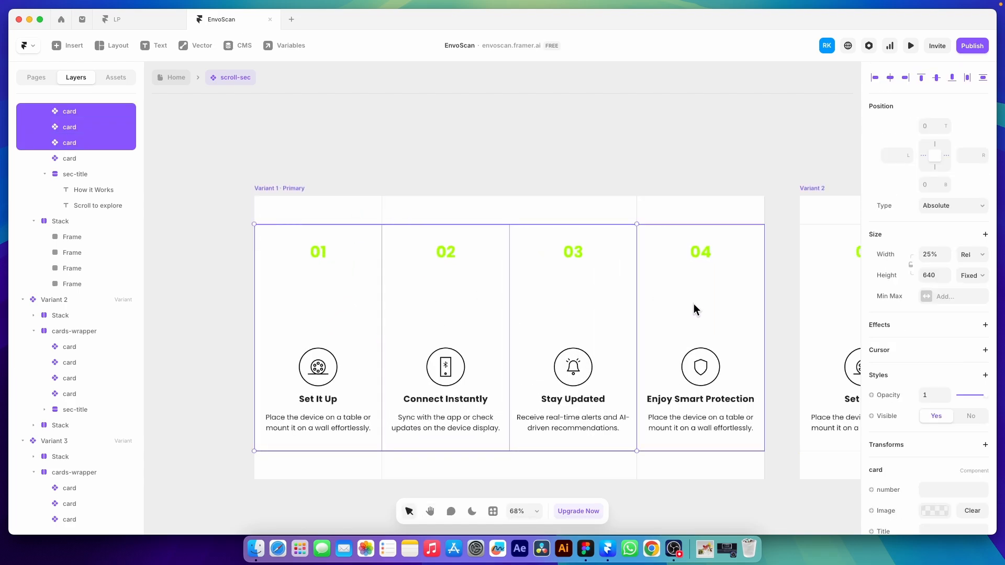
pyautogui.keyDown('shift'); pyautogui.click(694, 305); pyautogui.keyUp('shift')
pyautogui.scroll(-4, 942, 316)
pyautogui.click(971, 325)
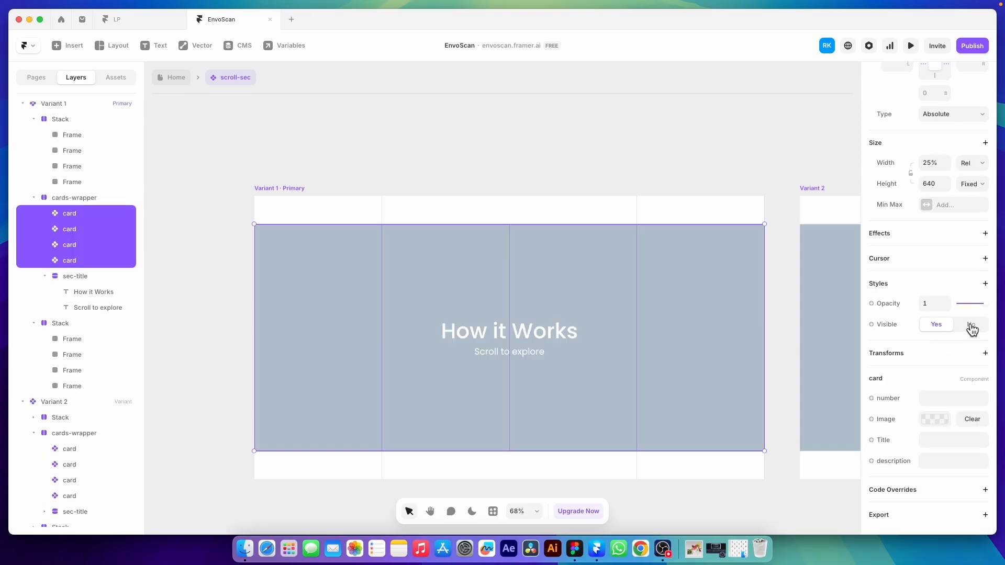
# - Make Variant 1's upper line Stack absolutely positioned and align it to the top of the section
pyautogui.click(312, 216)
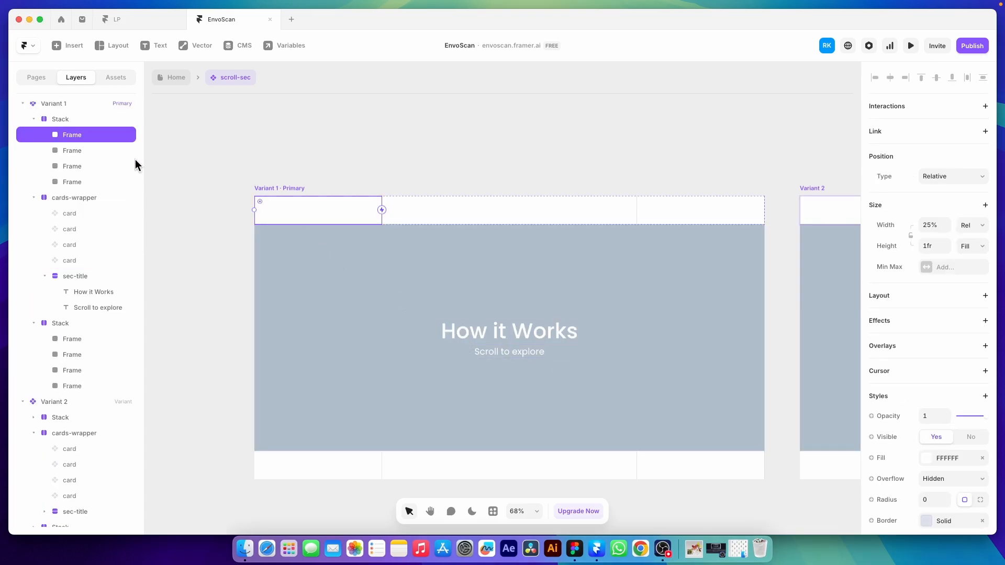
pyautogui.click(57, 123)
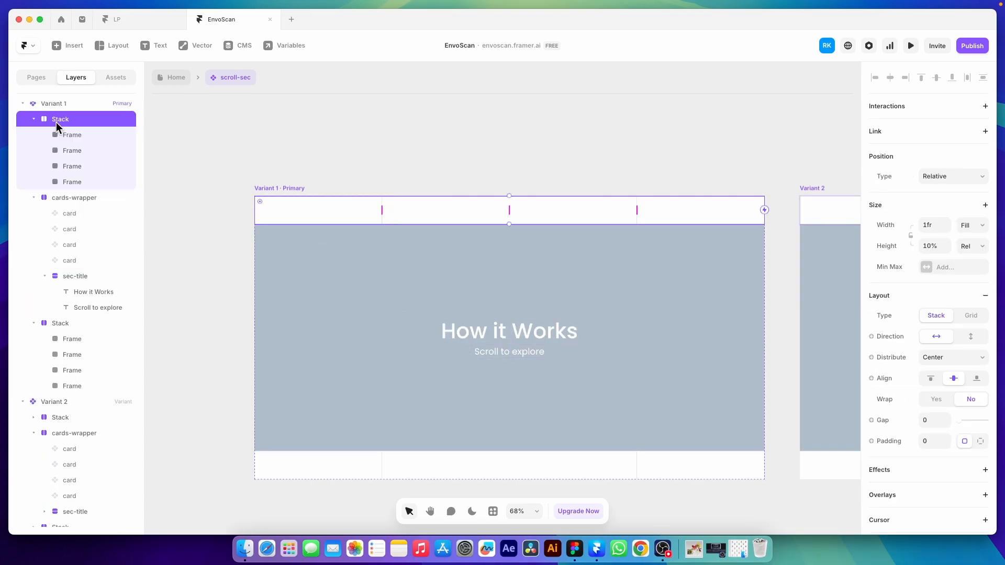
pyautogui.click(953, 176)
pyautogui.click(950, 166)
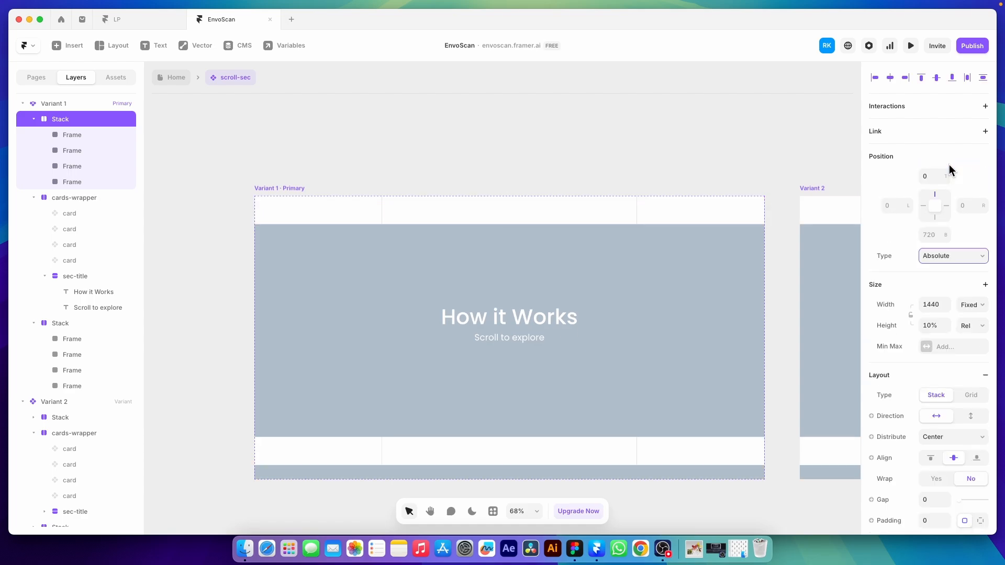
pyautogui.click(921, 78)
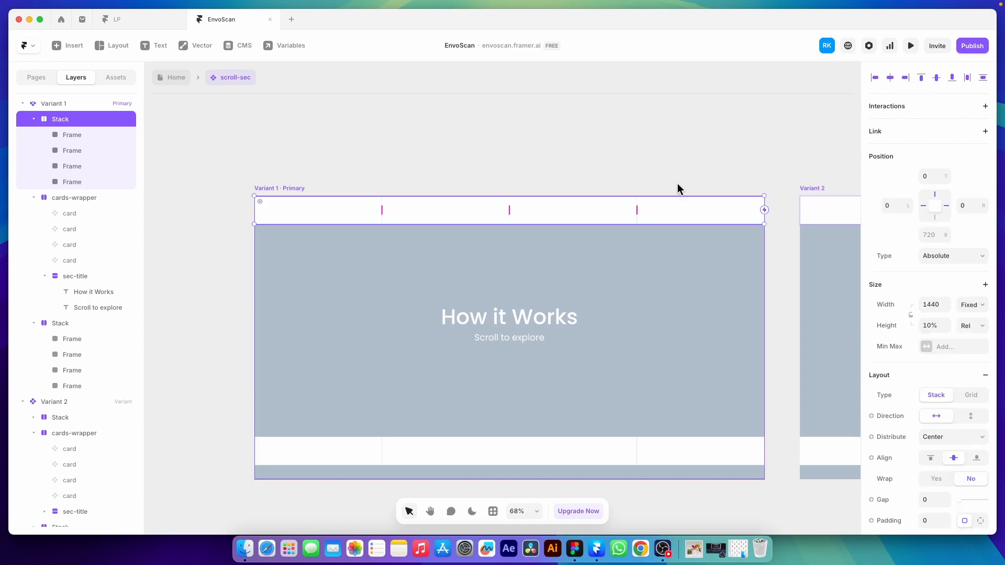
# - Make Variant 1's lower line Stack absolutely positioned and align it to the bottom of the section
pyautogui.click(58, 324)
pyautogui.click(953, 177)
pyautogui.click(949, 167)
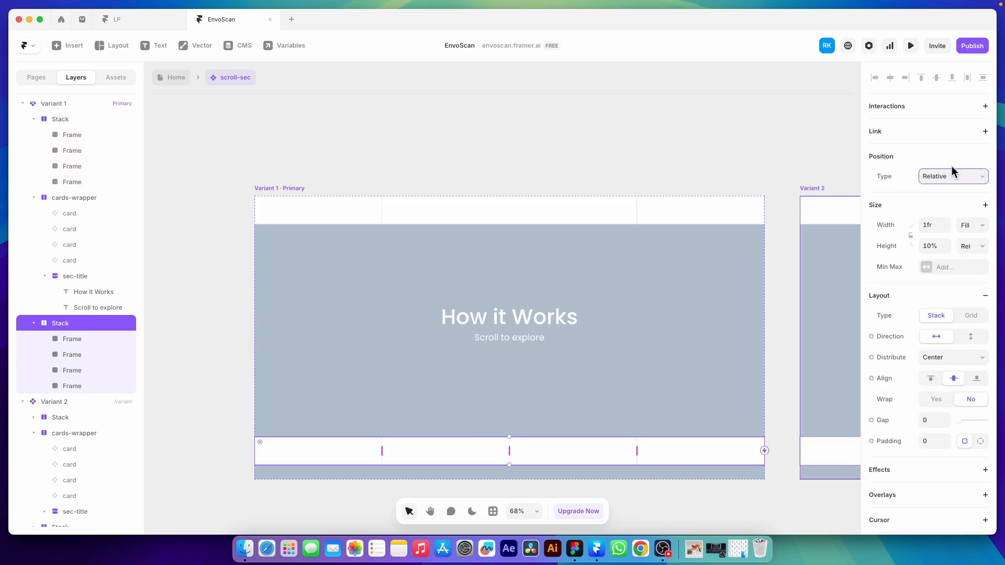
pyautogui.click(952, 78)
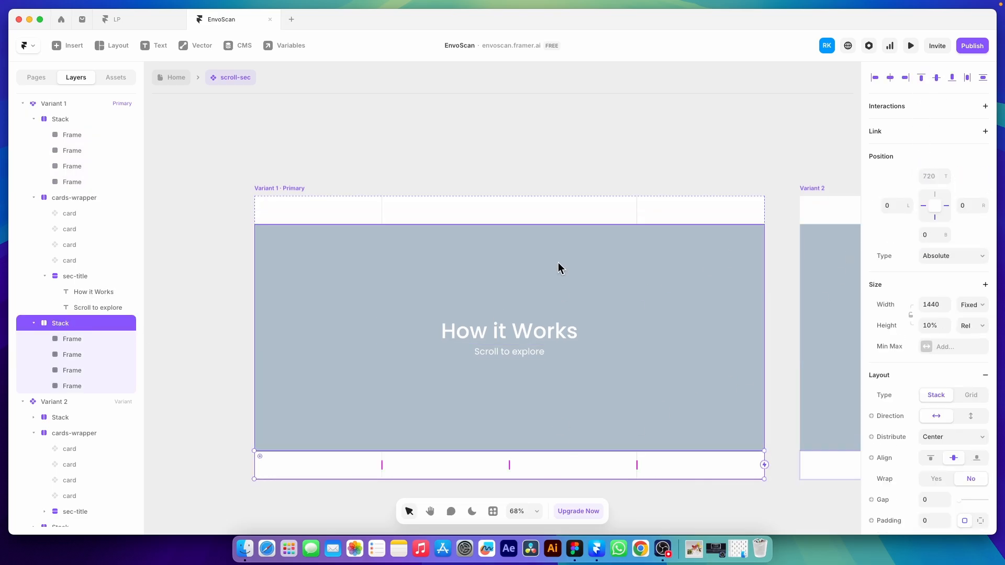
# - Extend Variant 1's upper and lower Stacks to 50% height each so they meet in the middle and cover the title
pyautogui.click(548, 215)
pyautogui.click(60, 120)
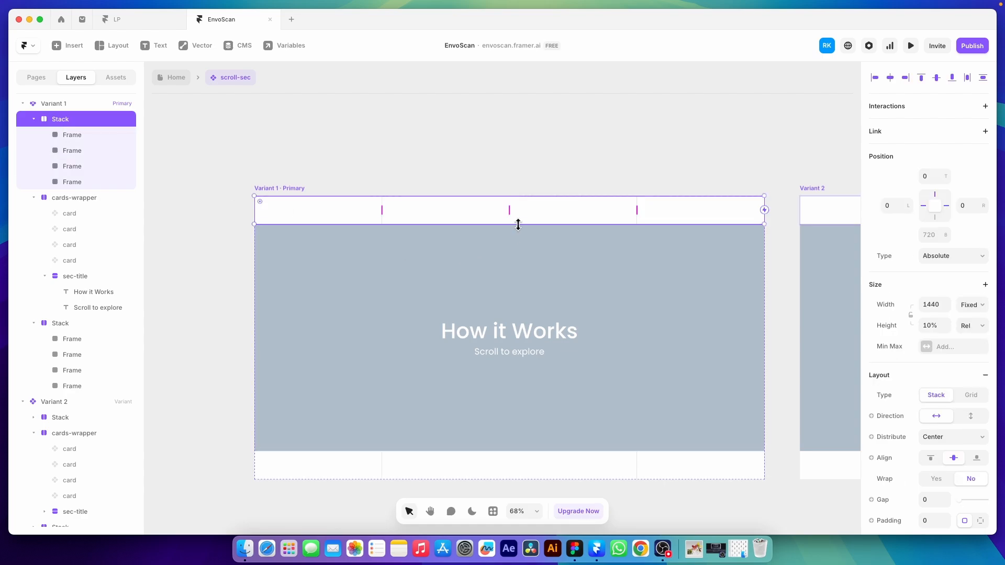
pyautogui.moveTo(518, 224); pyautogui.dragTo(506, 338)
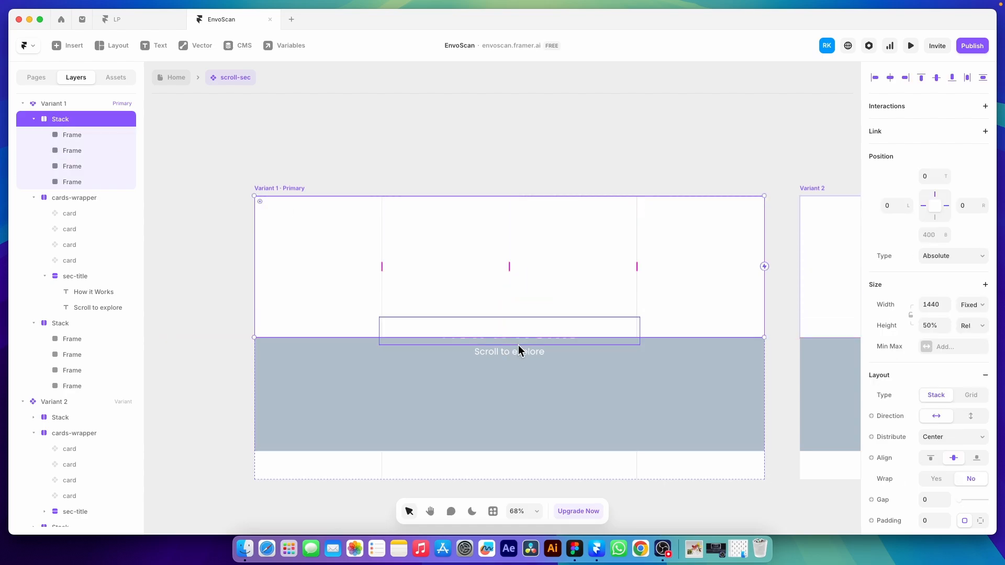
pyautogui.click(46, 323)
pyautogui.moveTo(528, 451); pyautogui.dragTo(531, 339)
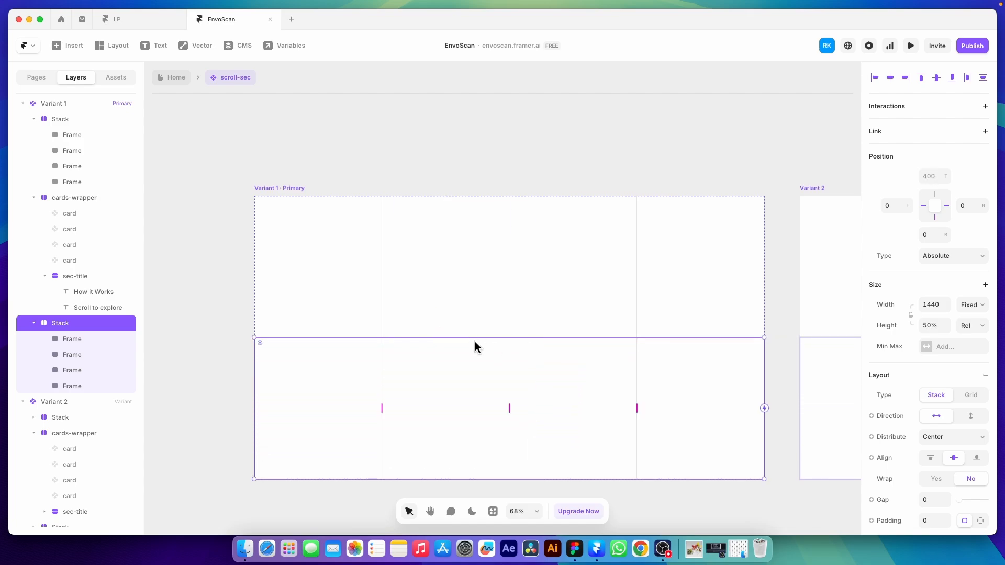
pyautogui.click(209, 321)
pyautogui.scroll(-5, 214, 346)
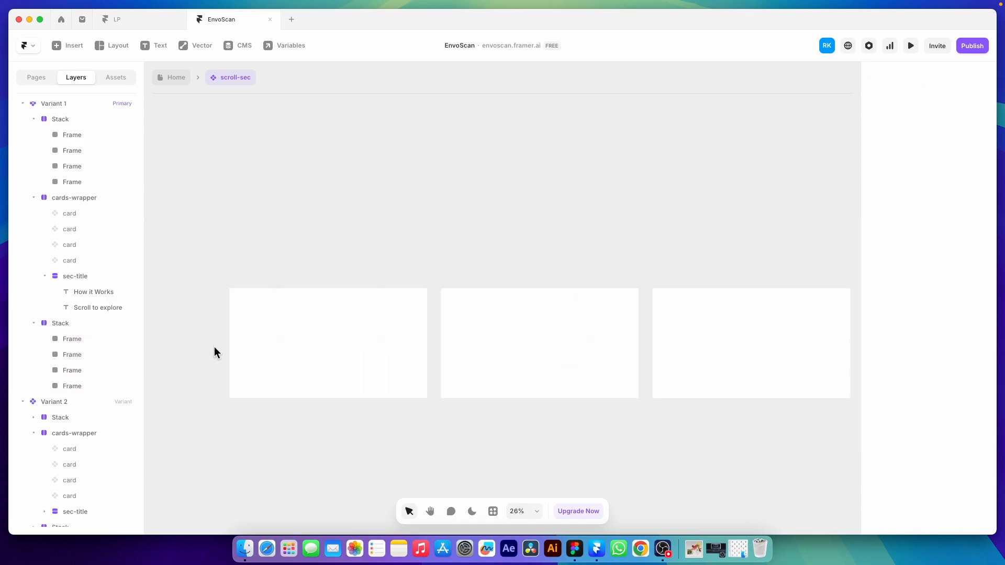
pyautogui.scroll(-3, 214, 346)
pyautogui.scroll(2, 464, 348)
pyautogui.click(365, 334)
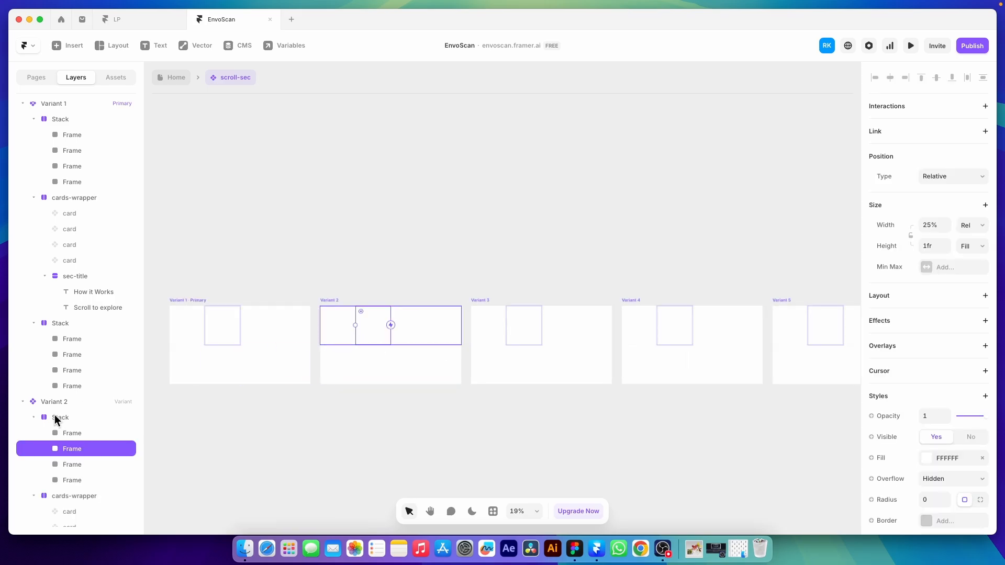
pyautogui.click(56, 419)
pyautogui.scroll(-8, 82, 425)
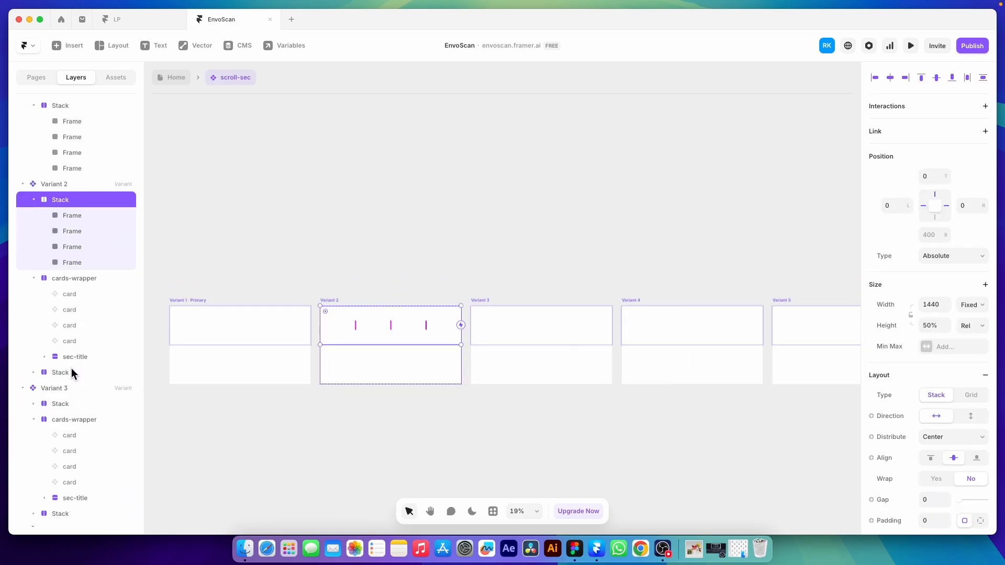
pyautogui.keyDown('shift'); pyautogui.click(384, 362); pyautogui.keyUp('shift')
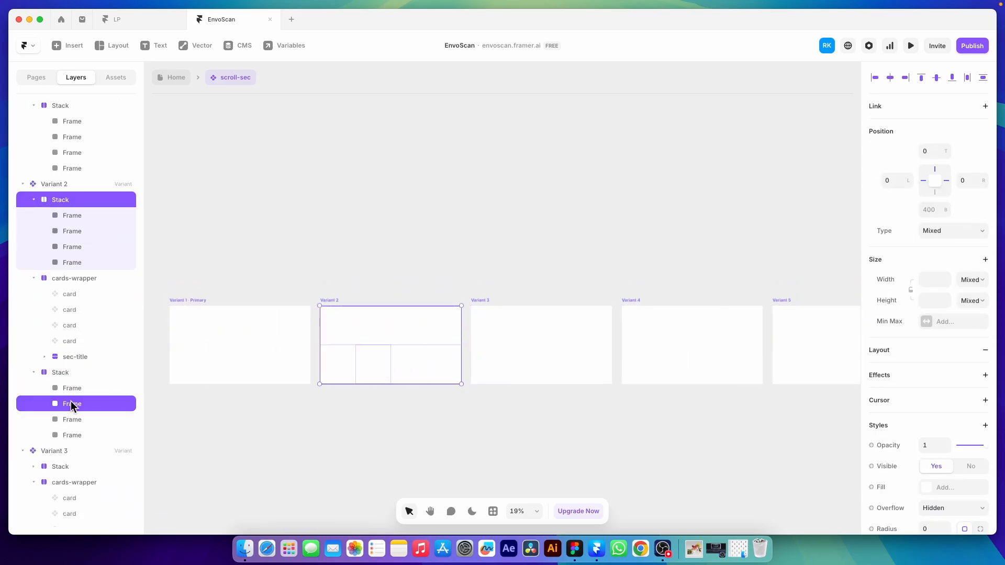
pyautogui.keyDown('shift'); pyautogui.click(60, 375); pyautogui.keyUp('shift')
pyautogui.scroll(3, 324, 366)
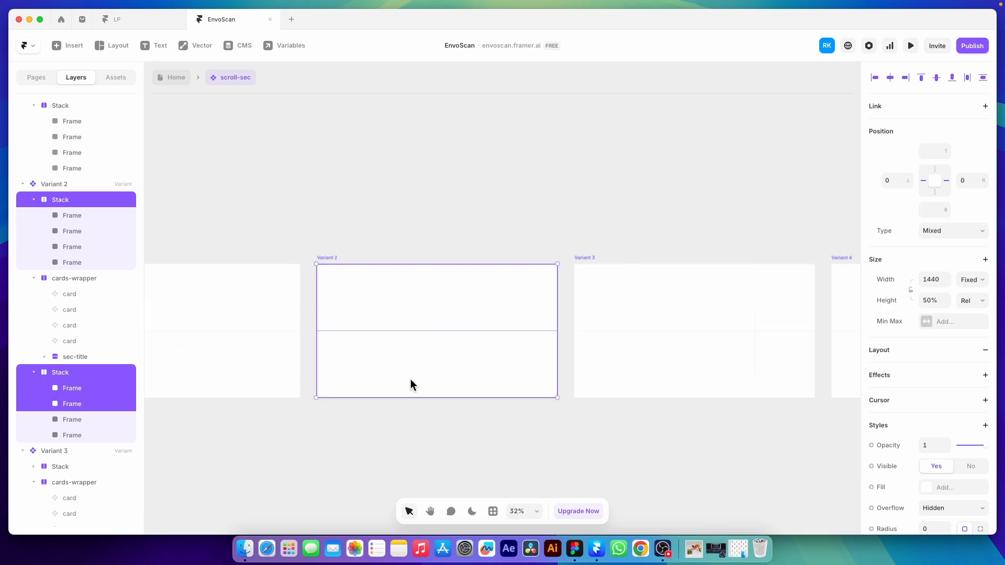
pyautogui.click(413, 419)
# - Set the height of Variant 2's upper and lower line Stacks to 10%
pyautogui.click(451, 311)
pyautogui.moveTo(458, 331); pyautogui.dragTo(460, 280)
pyautogui.click(934, 326)
pyautogui.write('10')
pyautogui.press('Return')
pyautogui.click(523, 362)
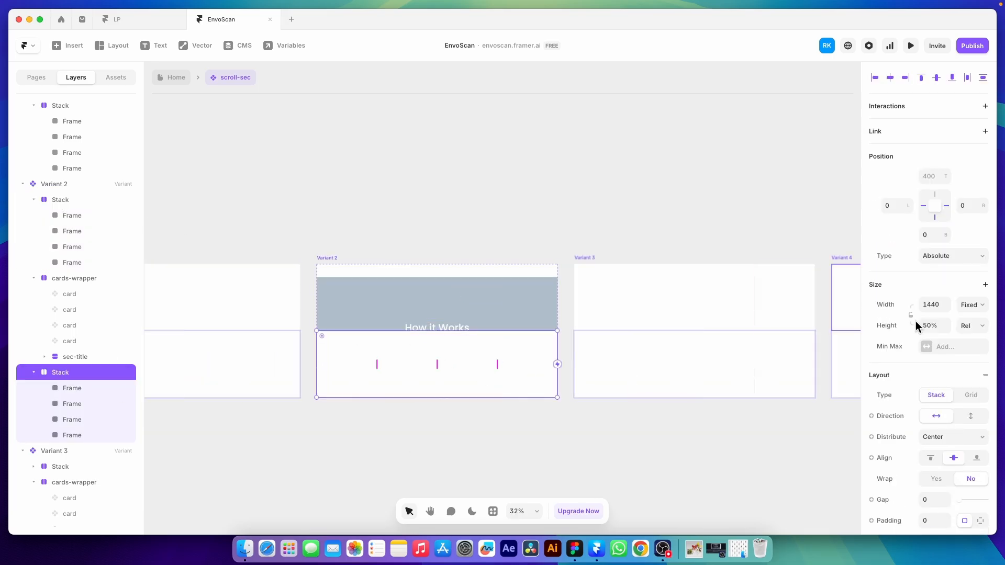
pyautogui.click(932, 326)
pyautogui.write('10')
pyautogui.scroll(-2, 533, 366)
# - Set the height of Variant 3's upper and lower line Stacks to 10%
pyautogui.click(483, 337)
pyautogui.click(60, 466)
pyautogui.click(931, 326)
pyautogui.write('10')
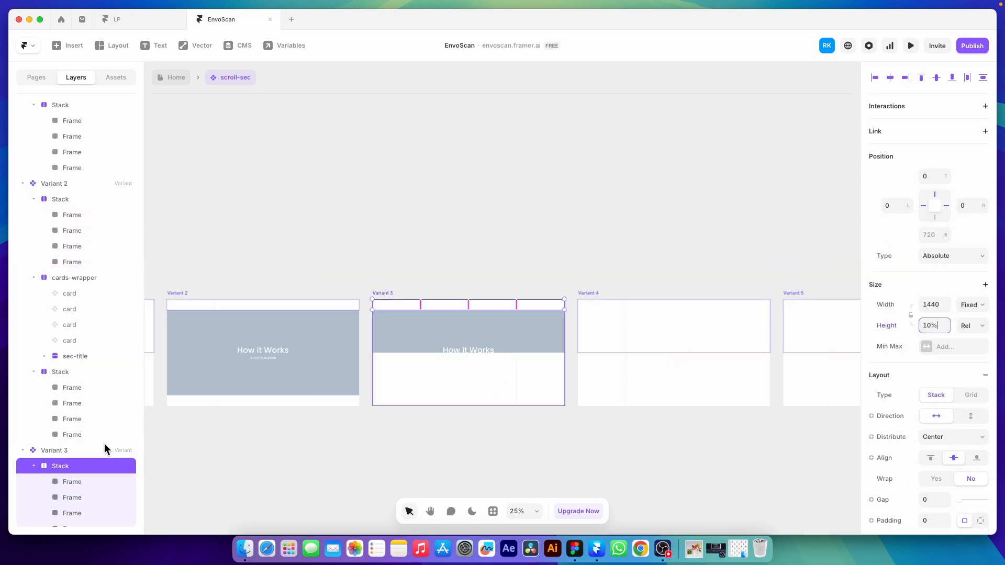
pyautogui.scroll(-6, 103, 448)
pyautogui.click(56, 367)
pyautogui.click(58, 338)
pyautogui.click(932, 325)
pyautogui.write('1440')
pyautogui.click(380, 409)
# - Set the height of Variant 4's lower and upper line Stacks to 10%
pyautogui.scroll(-3, 381, 409)
pyautogui.hscroll(3, 387, 388)
pyautogui.scroll(4, 392, 371)
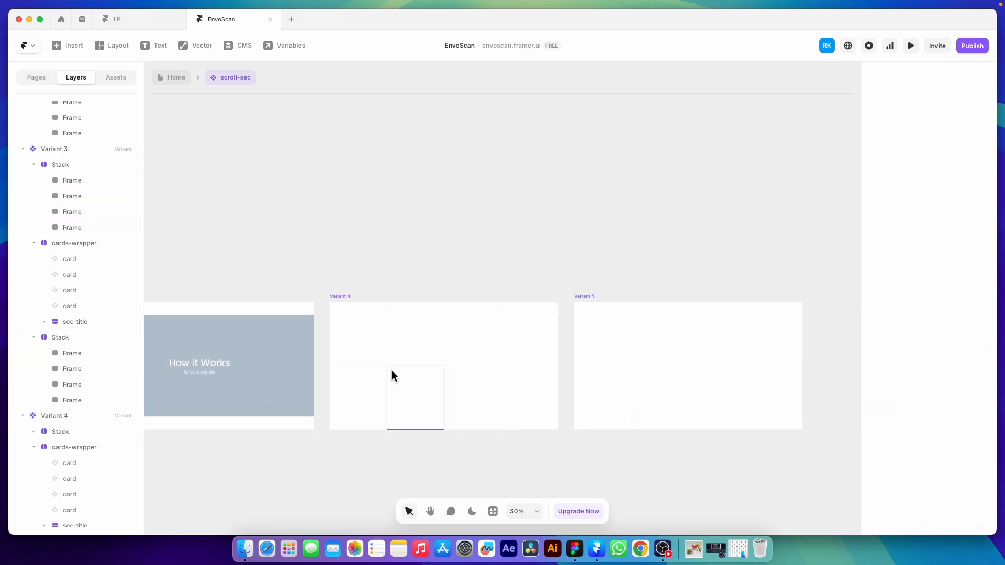
pyautogui.click(529, 392)
pyautogui.click(60, 504)
pyautogui.click(937, 326)
pyautogui.write('10')
pyautogui.click(479, 338)
pyautogui.click(60, 394)
pyautogui.click(931, 326)
pyautogui.write('10')
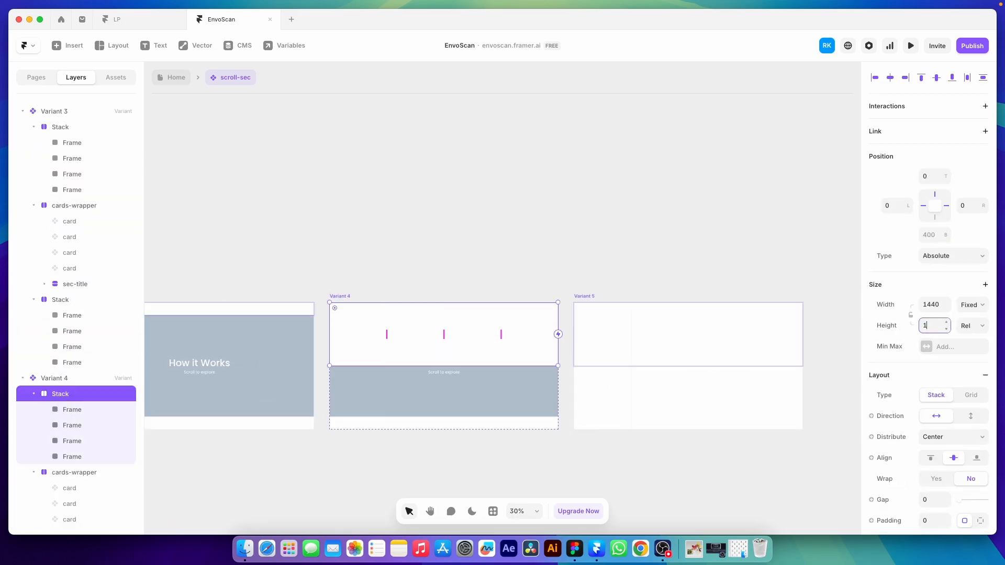
# - Set the height of Variant 5's upper and lower line Stacks to 10%
pyautogui.click(719, 337)
pyautogui.click(58, 472)
pyautogui.click(931, 325)
pyautogui.write('10')
pyautogui.click(659, 393)
pyautogui.click(78, 486)
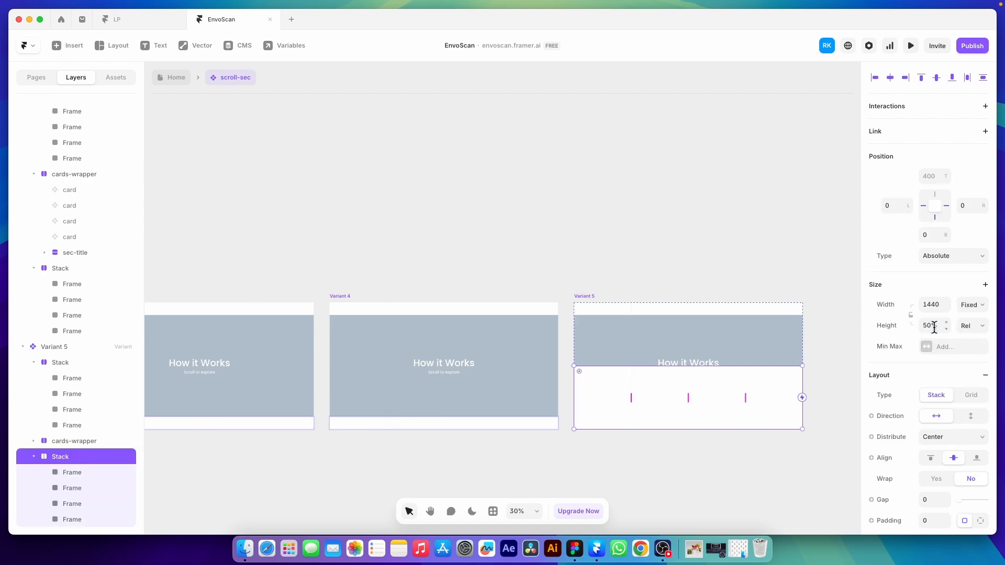
pyautogui.click(933, 325)
pyautogui.write('10')
pyautogui.click(648, 463)
# - Make all four cards visible in Variant 2 and Variant 3 by setting Visible to Yes
pyautogui.hscroll(-3, 602, 413)
pyautogui.scroll(-3, 573, 387)
pyautogui.scroll(-2, 572, 388)
pyautogui.click(307, 385)
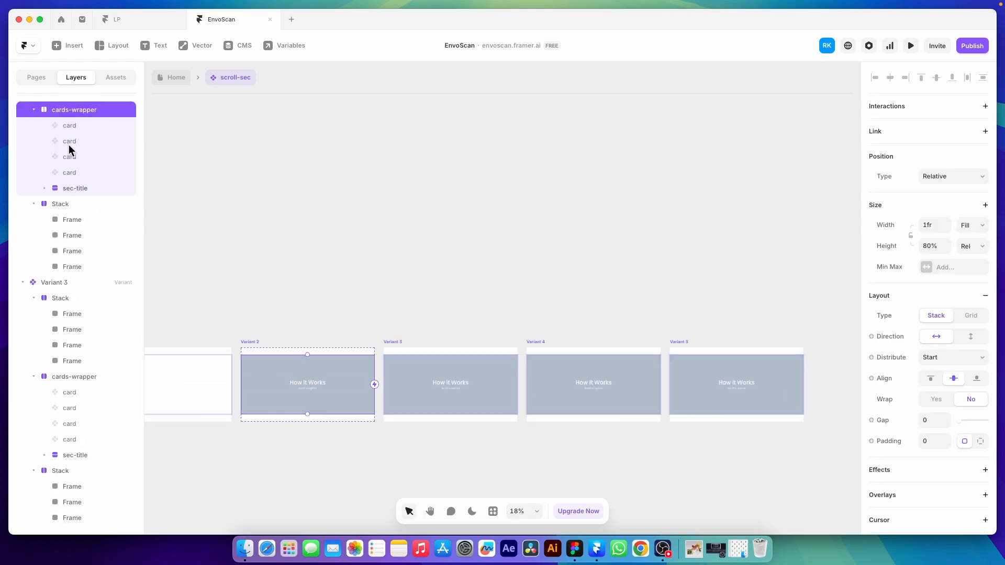
pyautogui.click(69, 126)
pyautogui.keyDown('shift'); pyautogui.click(69, 173); pyautogui.keyUp('shift')
pyautogui.click(935, 367)
pyautogui.scroll(-3, 767, 400)
pyautogui.click(544, 400)
pyautogui.click(69, 440)
pyautogui.keyDown('shift'); pyautogui.click(73, 394); pyautogui.keyUp('shift')
pyautogui.click(936, 339)
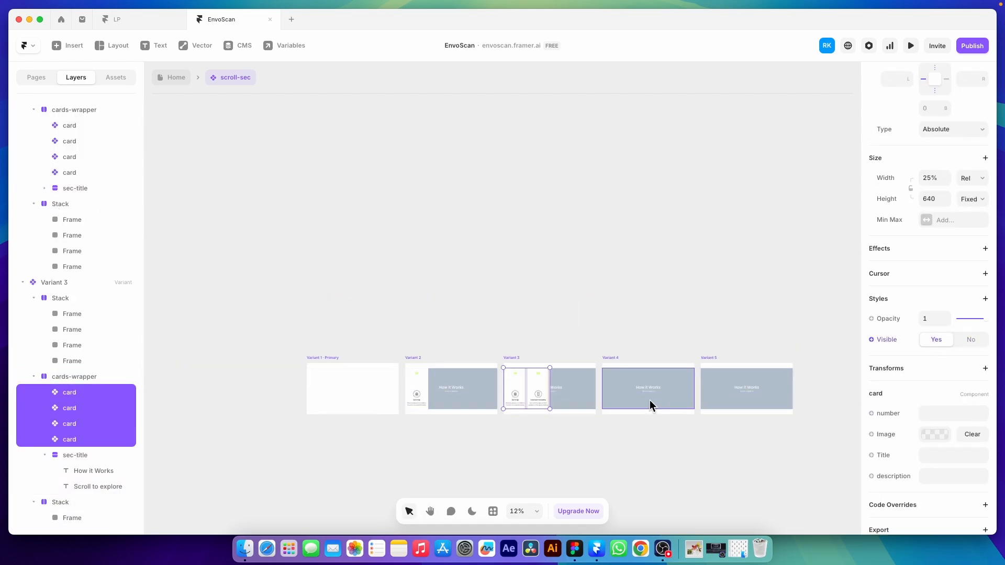
# - Make all four cards visible in Variant 4 and Variant 5 by setting Visible to Yes
pyautogui.click(649, 400)
pyautogui.click(69, 438)
pyautogui.keyDown('shift'); pyautogui.click(69, 484); pyautogui.keyUp('shift')
pyautogui.click(935, 337)
pyautogui.click(745, 399)
pyautogui.click(65, 425)
pyautogui.keyDown('shift'); pyautogui.click(69, 379); pyautogui.keyUp('shift')
pyautogui.click(936, 337)
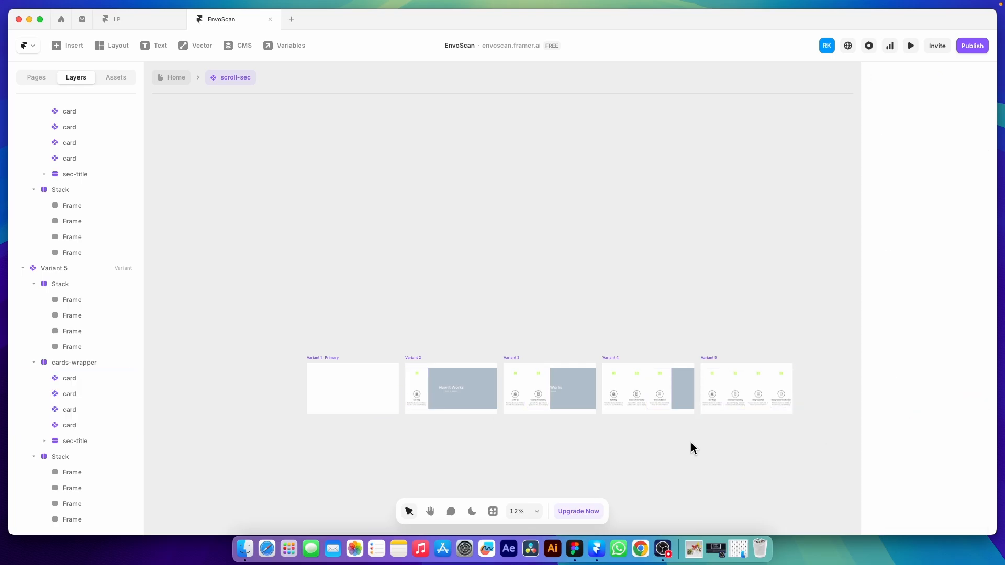
# - Return to the Home page and draw a frame about 1154 by 702 in the Desktop breakpoint below sectio-3
pyautogui.scroll(5, 314, 393)
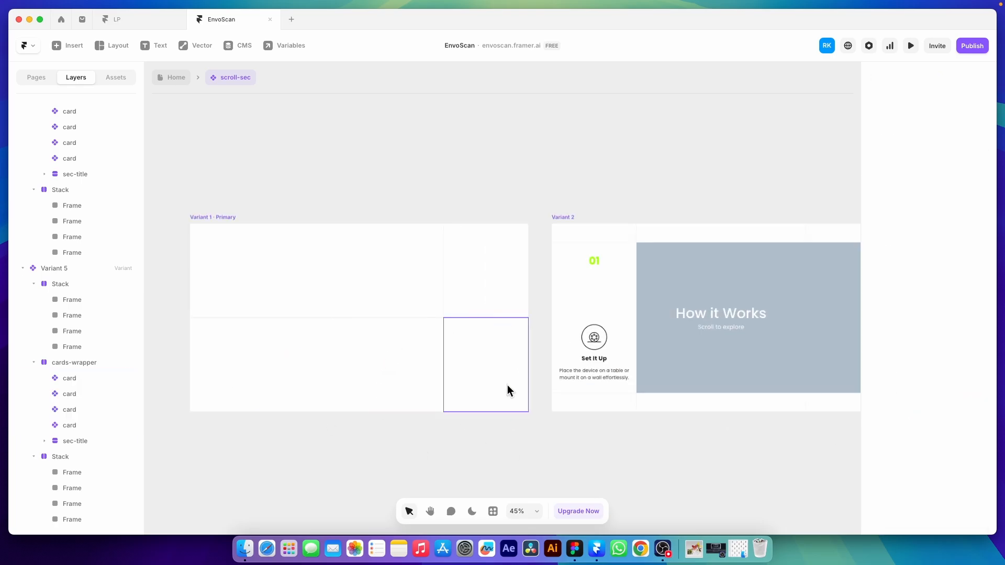
pyautogui.click(177, 78)
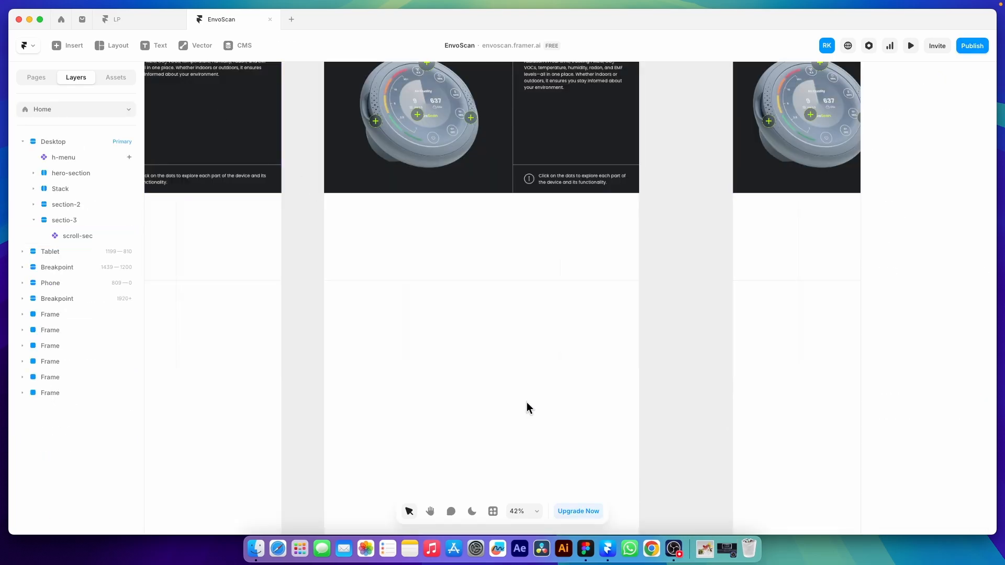
pyautogui.scroll(-10, 466, 366)
pyautogui.scroll(8, 471, 354)
pyautogui.scroll(-3, 471, 354)
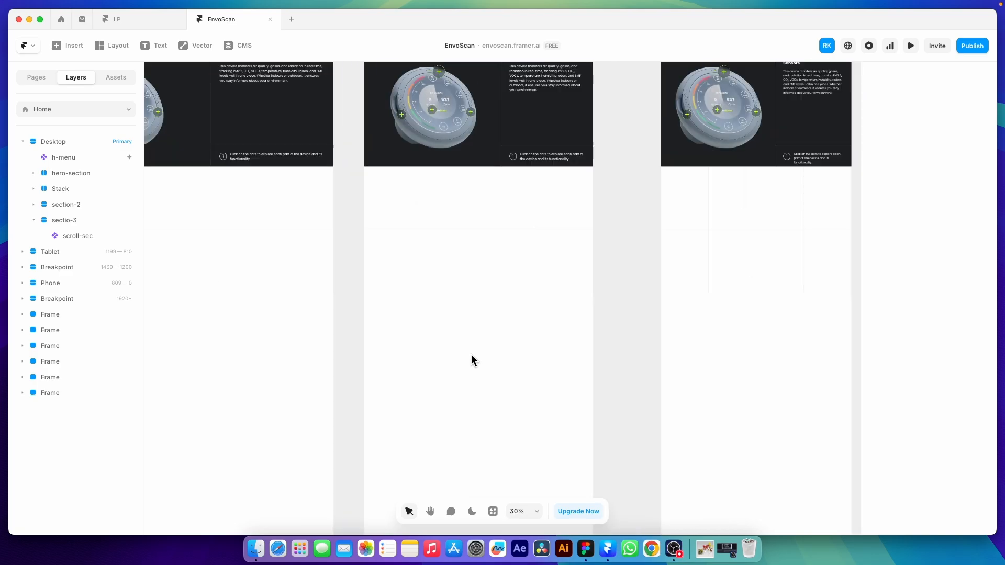
pyautogui.click(117, 48)
pyautogui.click(113, 83)
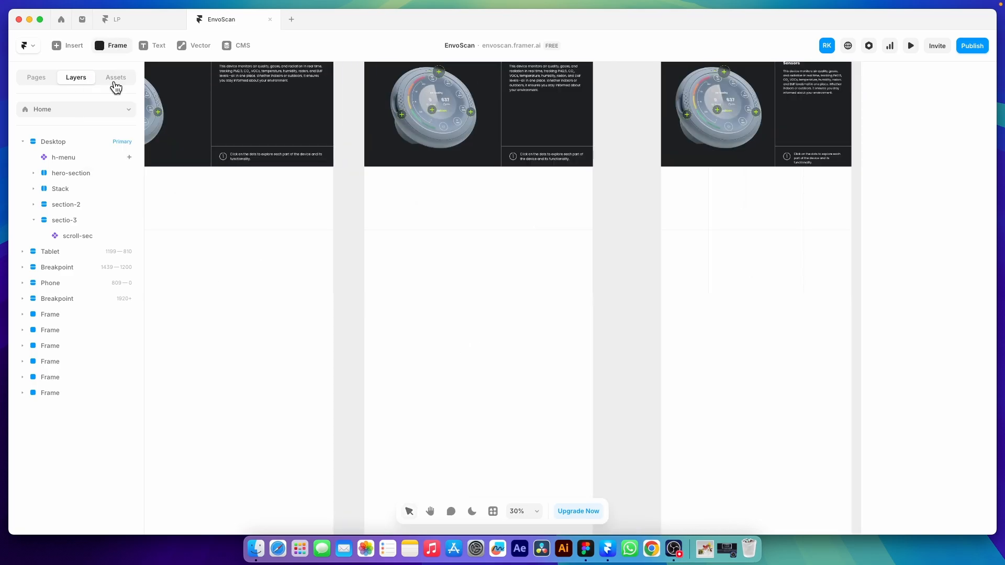
pyautogui.moveTo(379, 308); pyautogui.dragTo(557, 420)
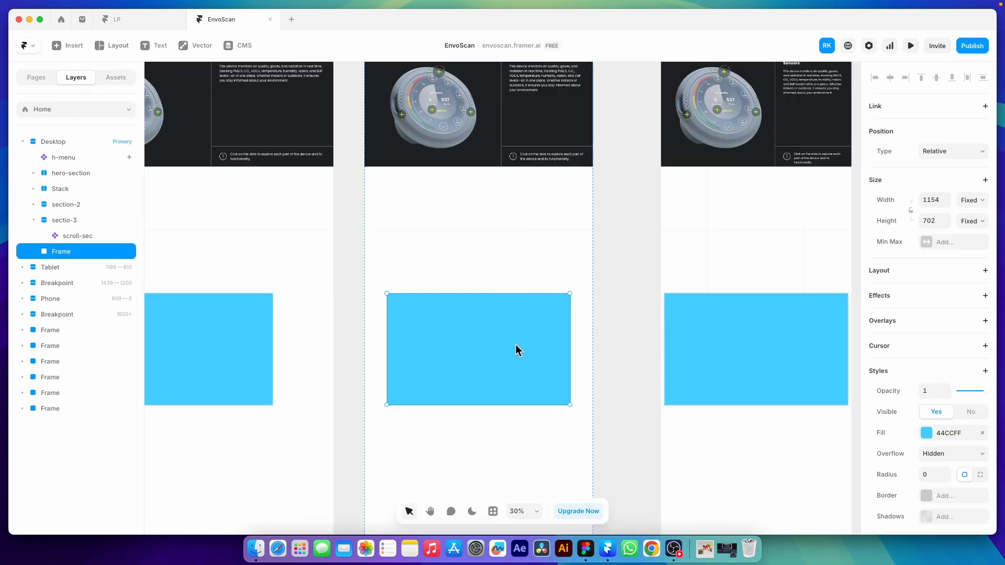
# - Set the new frame's width to Fill and its height to Viewport at 100vh, and rename it 1
pyautogui.click(968, 204)
pyautogui.click(968, 215)
pyautogui.click(973, 220)
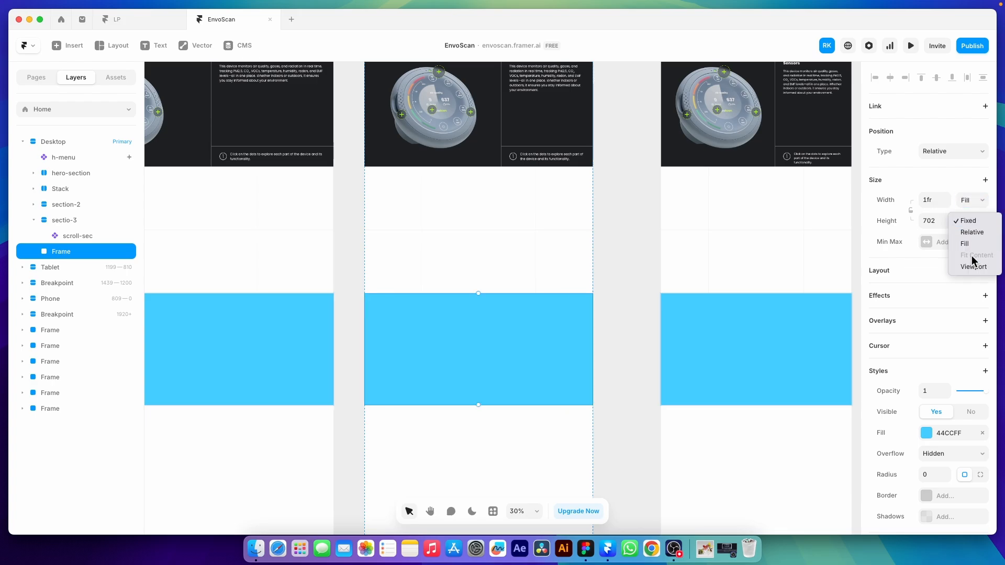
pyautogui.click(972, 262)
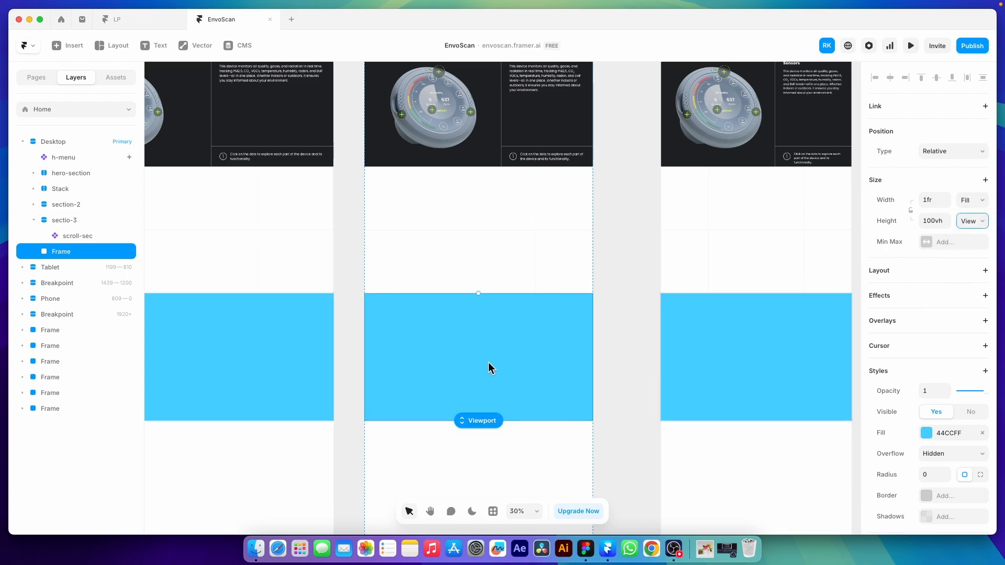
pyautogui.doubleClick(57, 251)
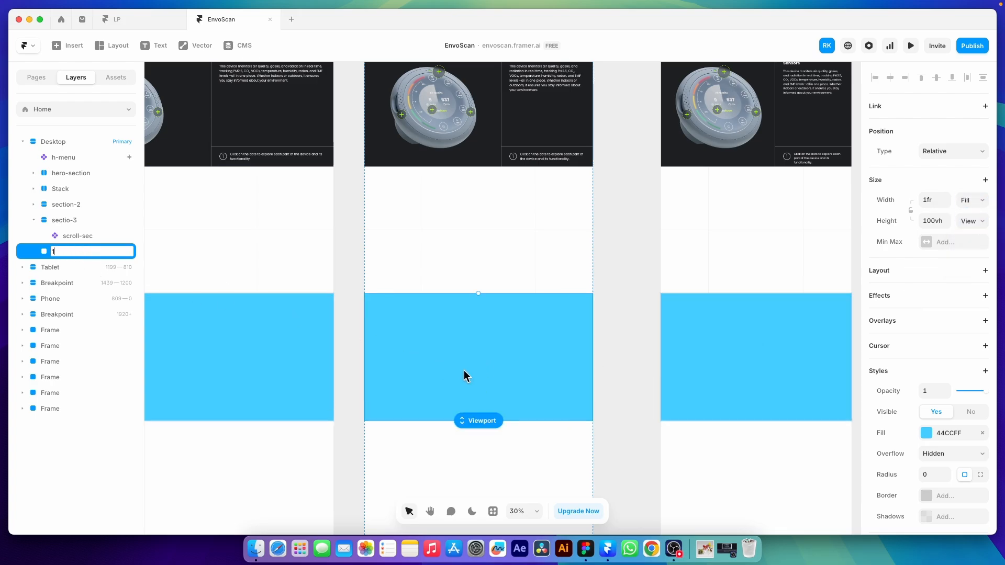
pyautogui.write('1')
pyautogui.press('Return')
# - Wrap frame 1 in a new parent frame and name the parent scroll-sec-wrapper
pyautogui.rightClick(479, 369)
pyautogui.click(510, 337)
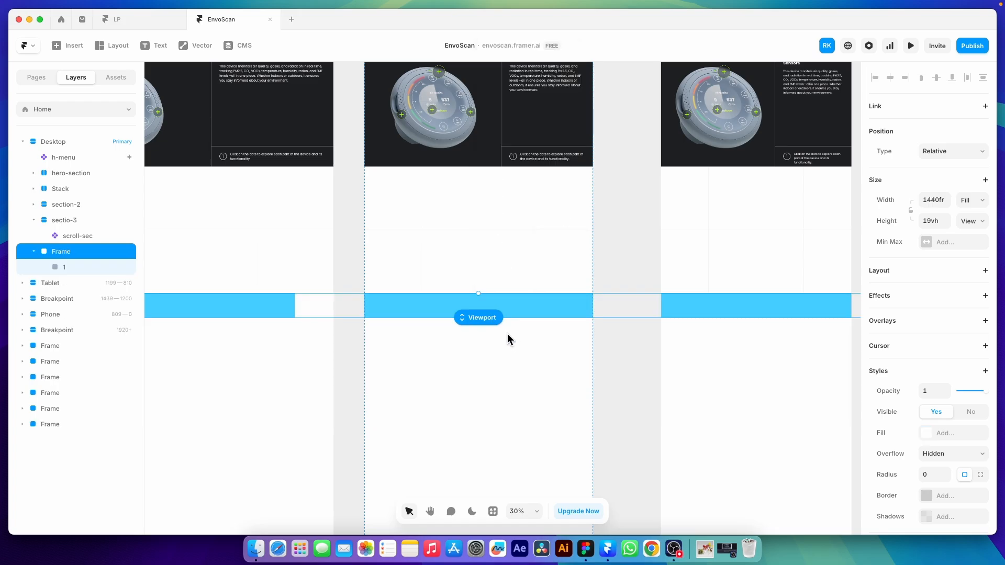
pyautogui.doubleClick(66, 252)
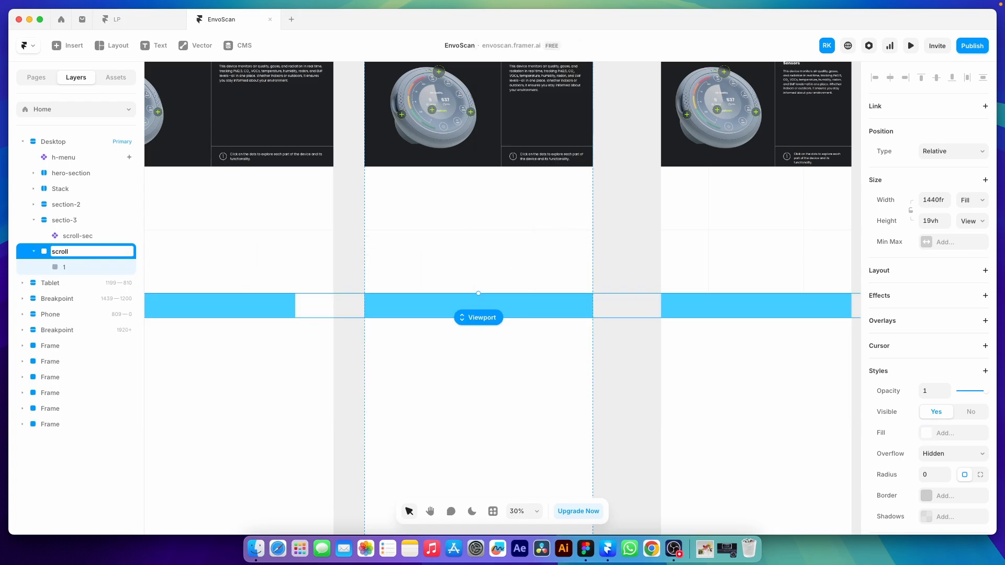
pyautogui.write('scroll-sec-wrapper')
pyautogui.press('Return')
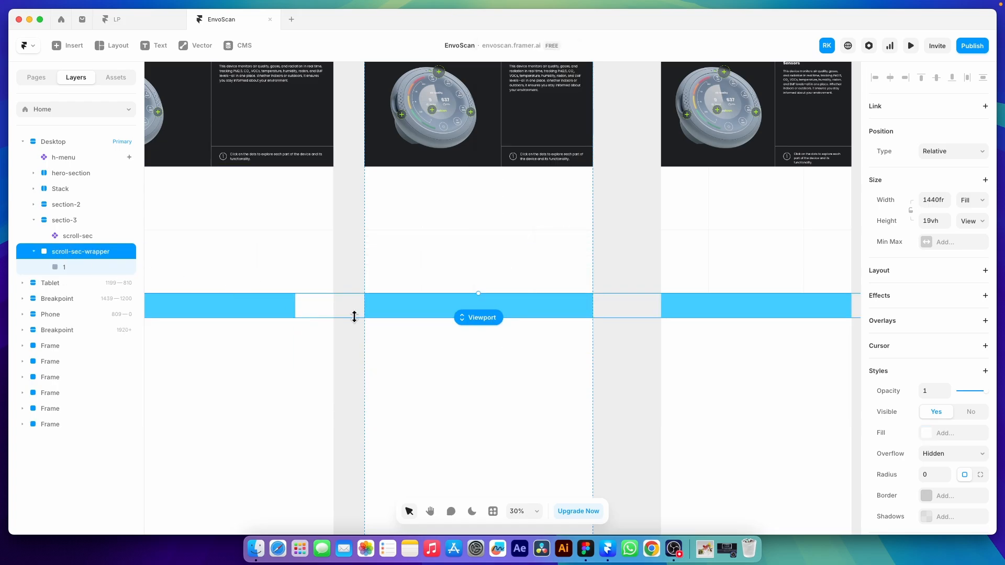
# - Set scroll-sec-wrapper's height to Fit Content and its width to Fill at 1fr
pyautogui.click(972, 222)
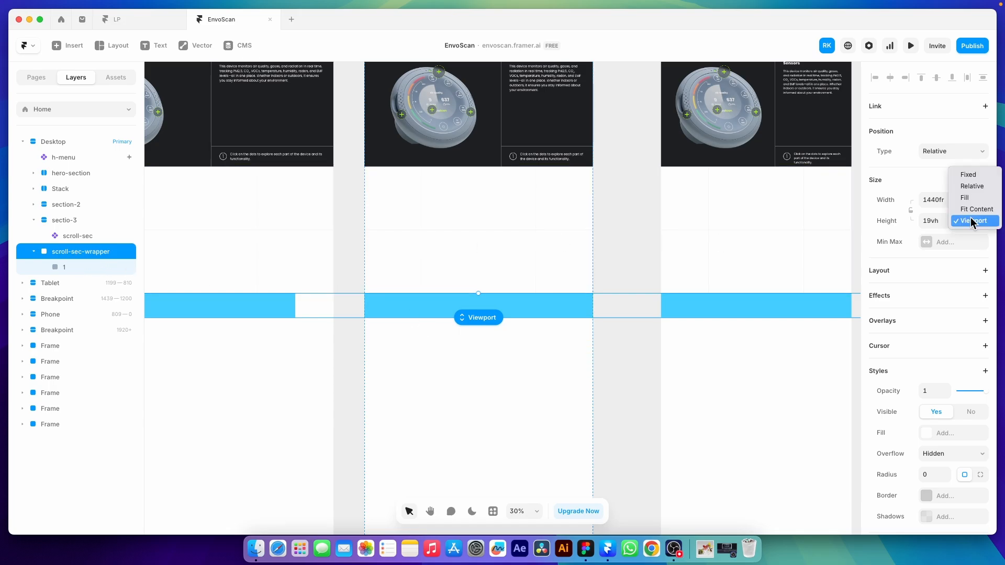
pyautogui.click(975, 209)
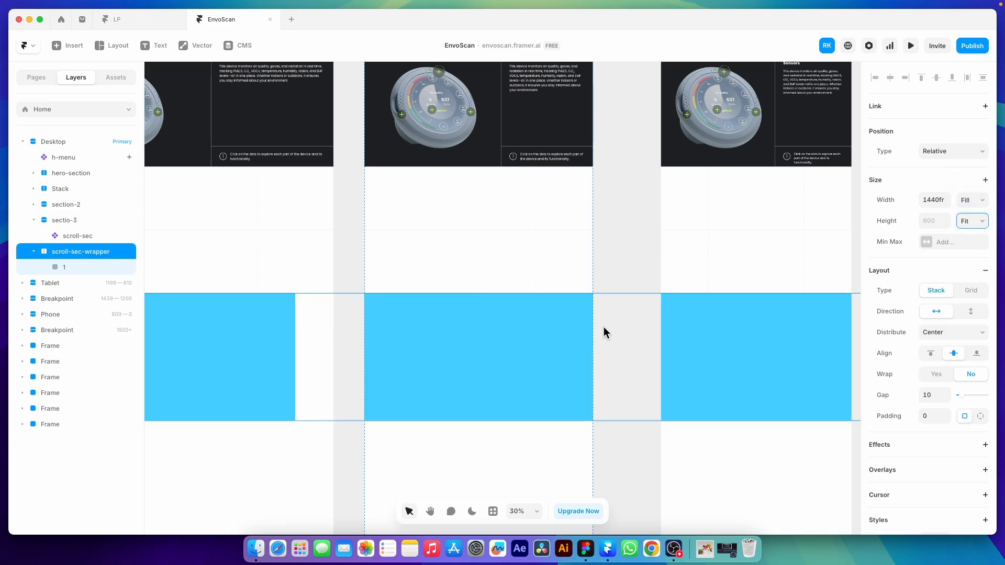
pyautogui.click(66, 266)
pyautogui.click(70, 252)
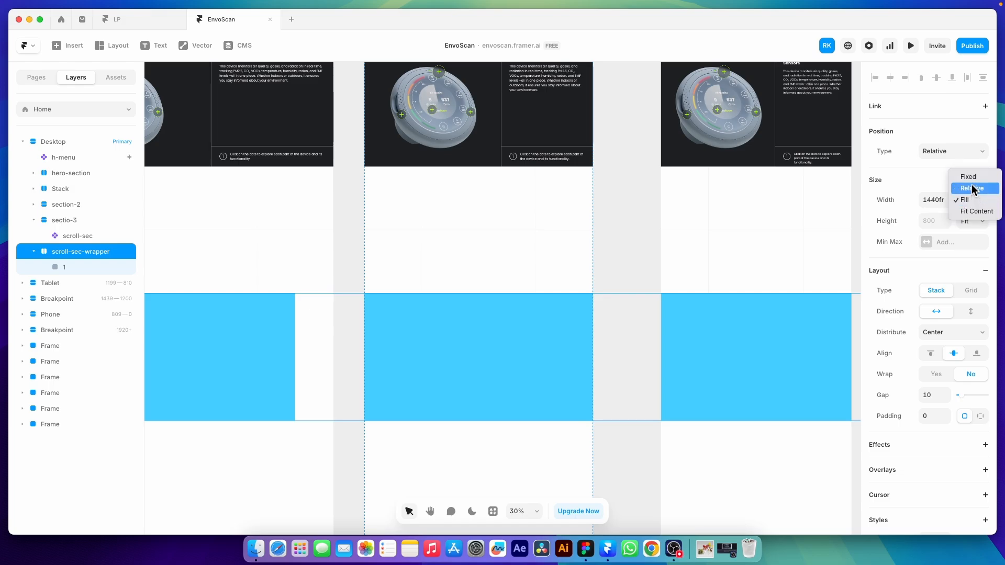
pyautogui.click(967, 188)
pyautogui.click(969, 203)
pyautogui.click(968, 213)
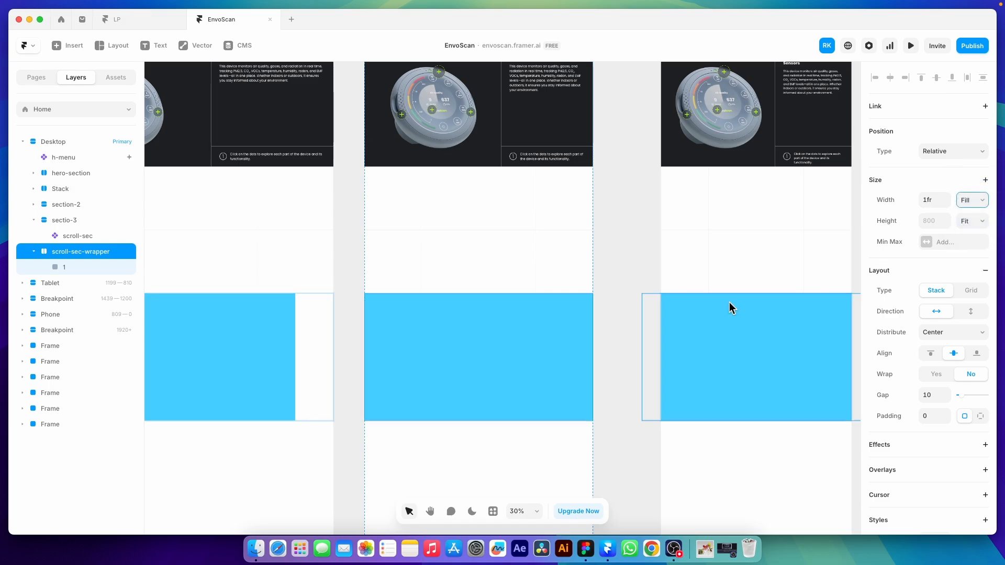
pyautogui.click(445, 374)
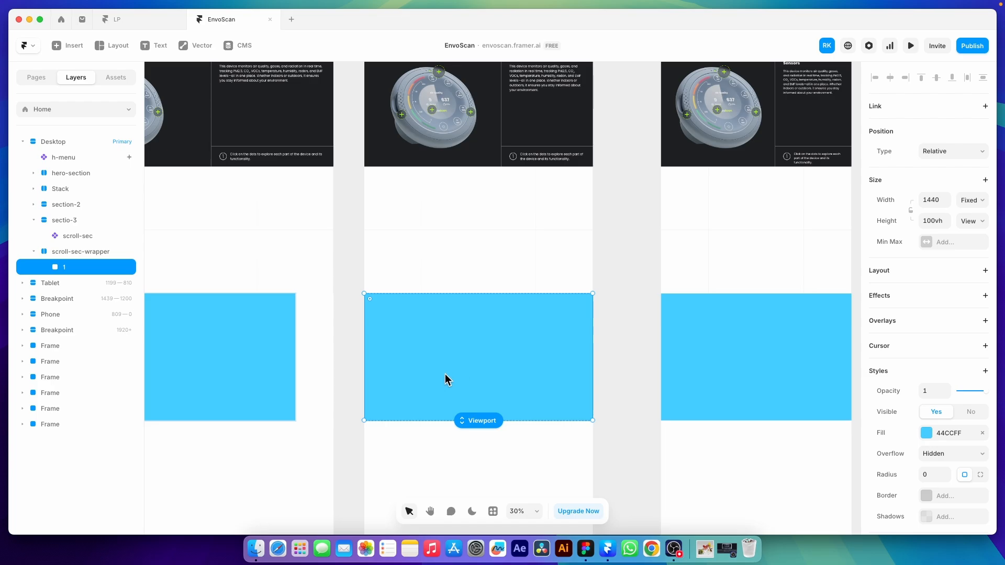
pyautogui.click(69, 251)
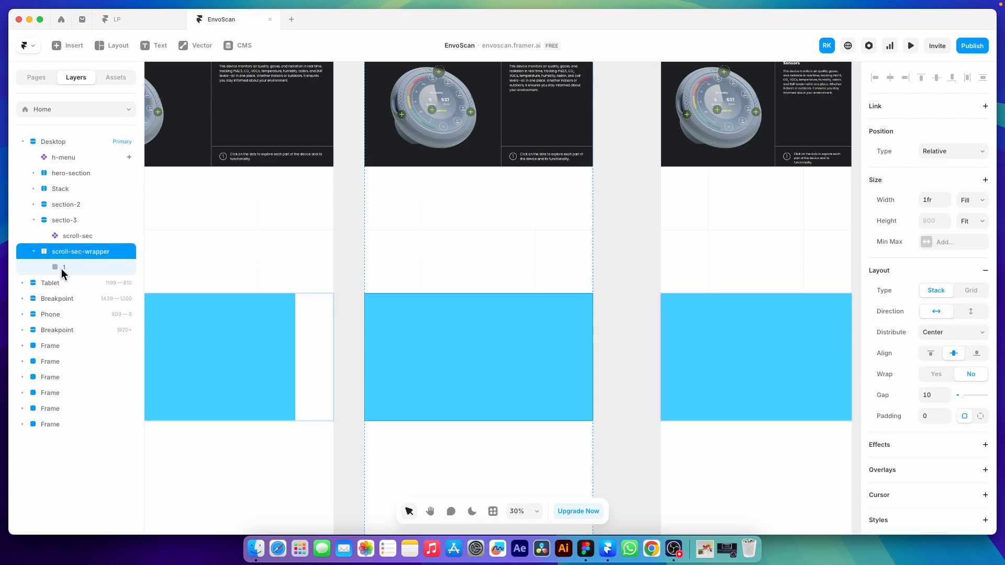
# - Duplicate frame 1 three times inside scroll-sec-wrapper
pyautogui.click(65, 267)
pyautogui.click(72, 249)
pyautogui.press('super+d')
pyautogui.press('super+d')
pyautogui.press('super+d')
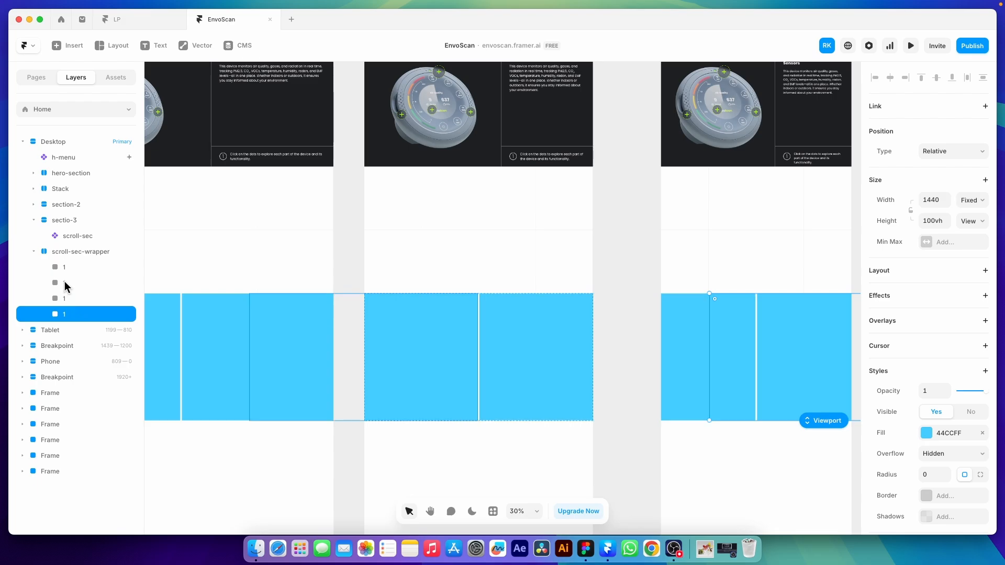
# - Stack scroll-sec-wrapper's frames vertically with a gap of 0
pyautogui.click(64, 252)
pyautogui.click(970, 311)
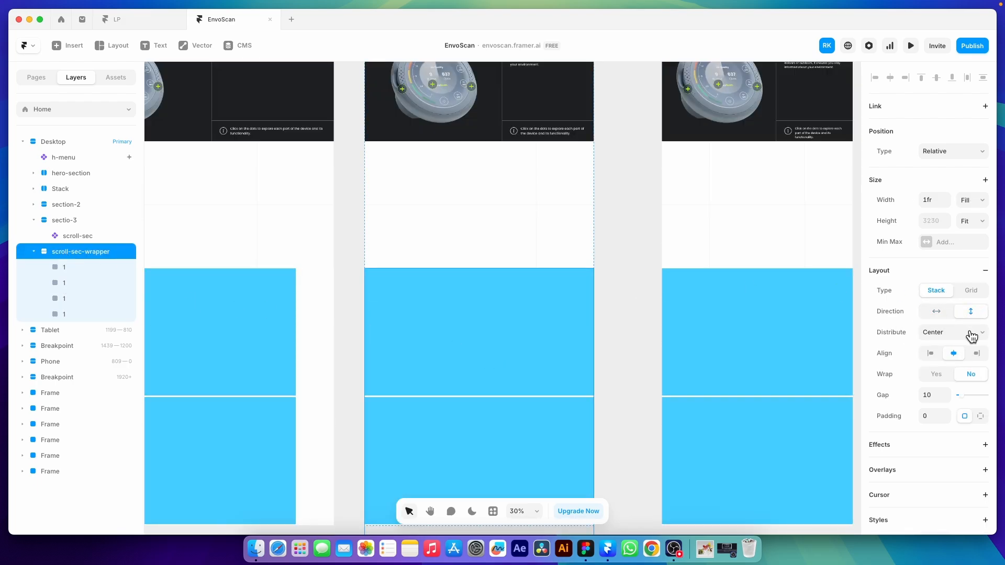
pyautogui.write('0')
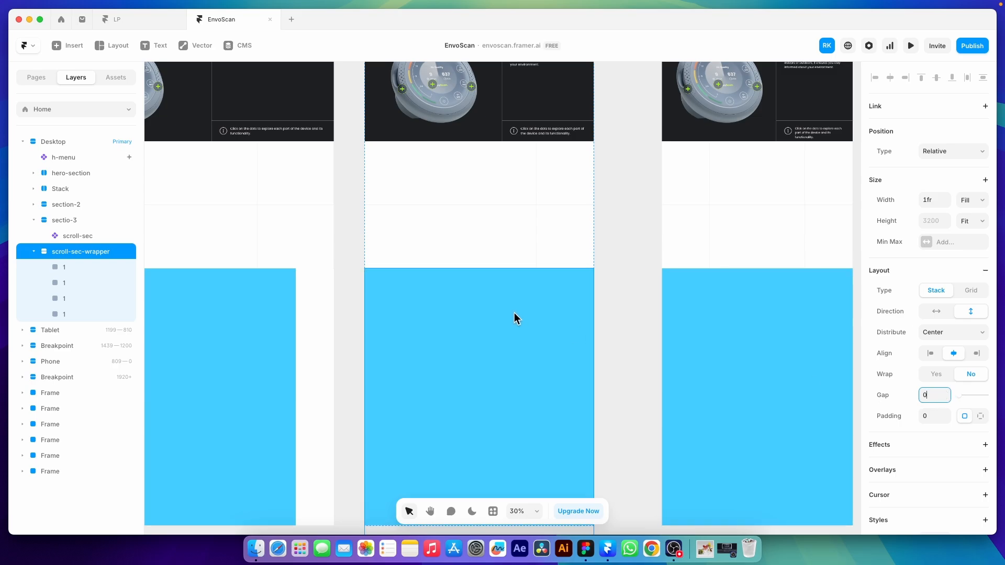
# - Extend the Desktop breakpoint's height downward so it contains the whole scroll-sec-wrapper
pyautogui.scroll(-10, 453, 301)
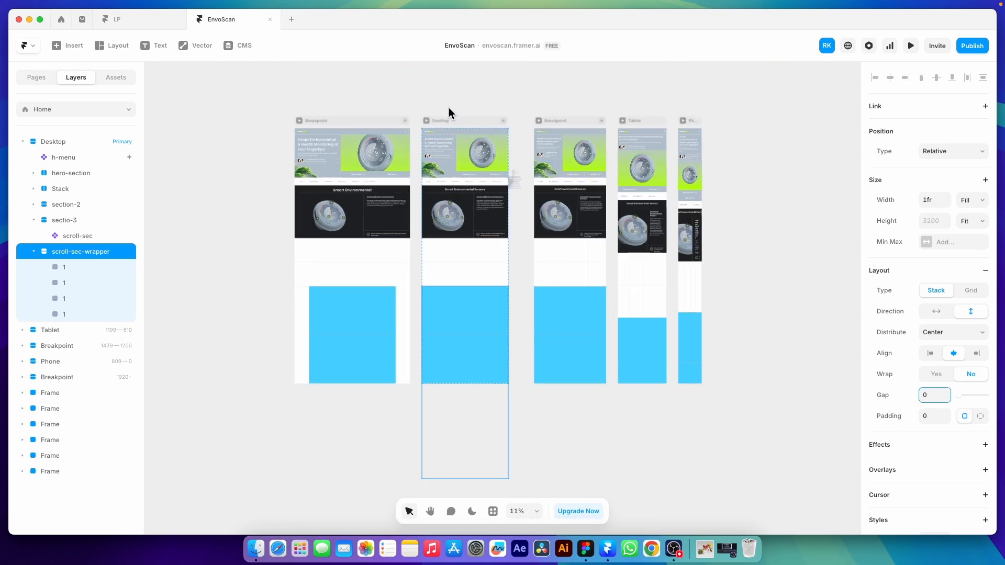
pyautogui.click(449, 114)
pyautogui.scroll(-3, 462, 229)
pyautogui.moveTo(458, 330); pyautogui.dragTo(460, 475)
pyautogui.scroll(10, 463, 314)
pyautogui.click(466, 264)
pyautogui.press('Escape')
pyautogui.scroll(-3, 473, 365)
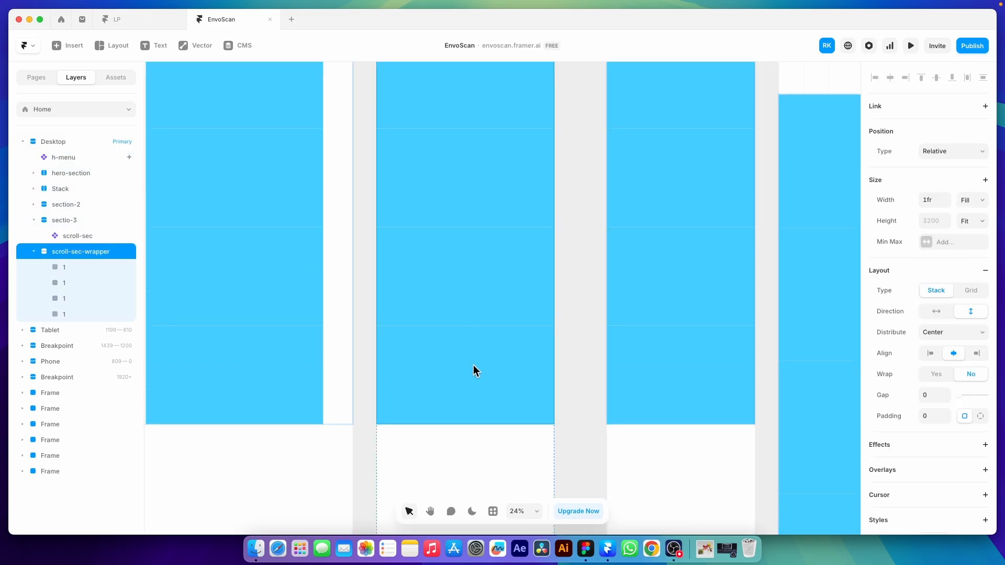
# - Rename the three duplicated frames in scroll-sec-wrapper as 2, 3 and 4
pyautogui.scroll(3, 473, 365)
pyautogui.doubleClick(70, 283)
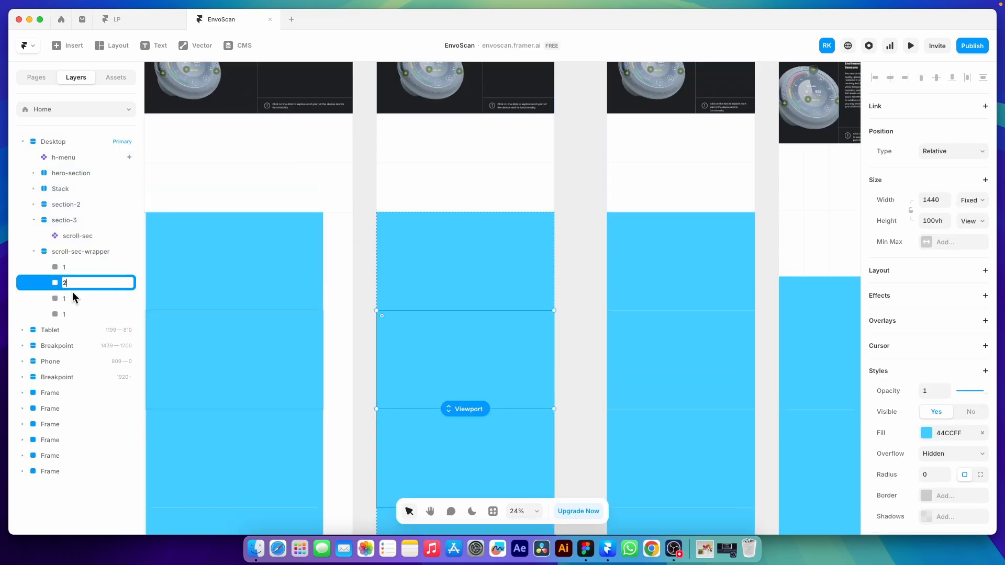
pyautogui.write('2')
pyautogui.doubleClick(68, 298)
pyautogui.doubleClick(67, 314)
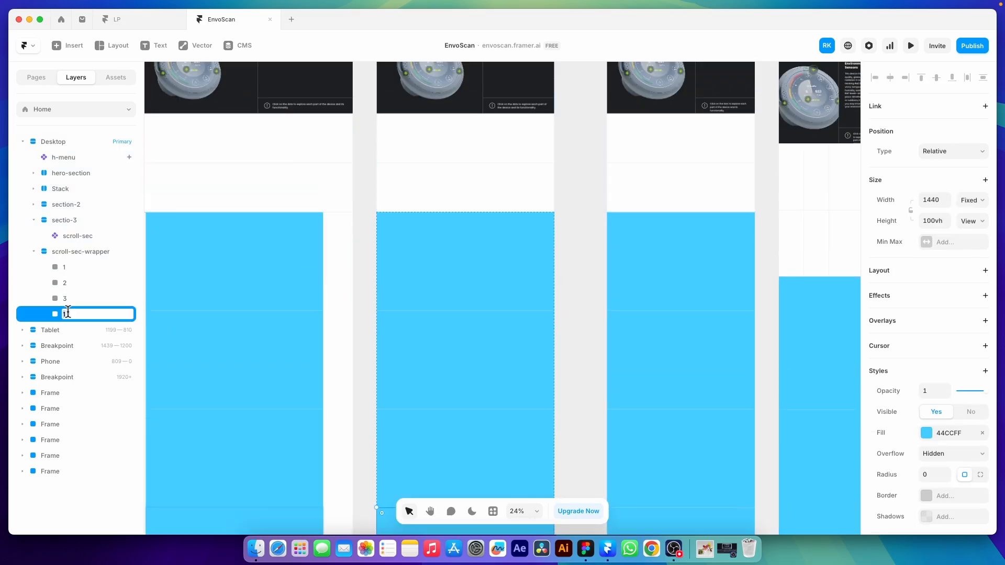
pyautogui.click(562, 290)
# - Remove the blue fill from frames 1, 2, 3 and 4 in scroll-sec-wrapper
pyautogui.scroll(-3, 530, 270)
pyautogui.scroll(2, 529, 270)
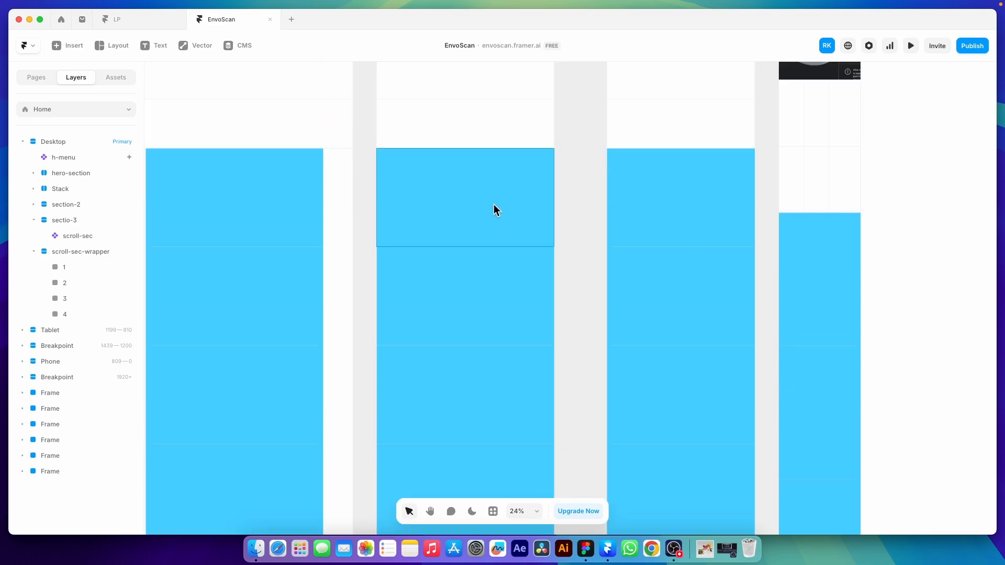
pyautogui.click(493, 205)
pyautogui.keyDown('shift'); pyautogui.click(486, 294); pyautogui.keyUp('shift')
pyautogui.keyDown('shift'); pyautogui.click(481, 381); pyautogui.keyUp('shift')
pyautogui.keyDown('shift'); pyautogui.click(474, 448); pyautogui.keyUp('shift')
pyautogui.click(980, 405)
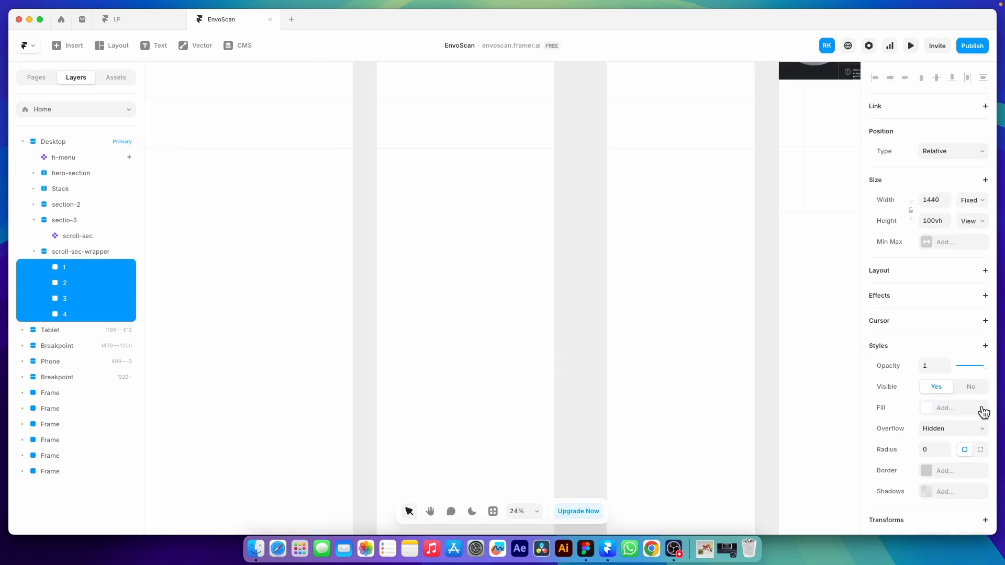
pyautogui.click(559, 215)
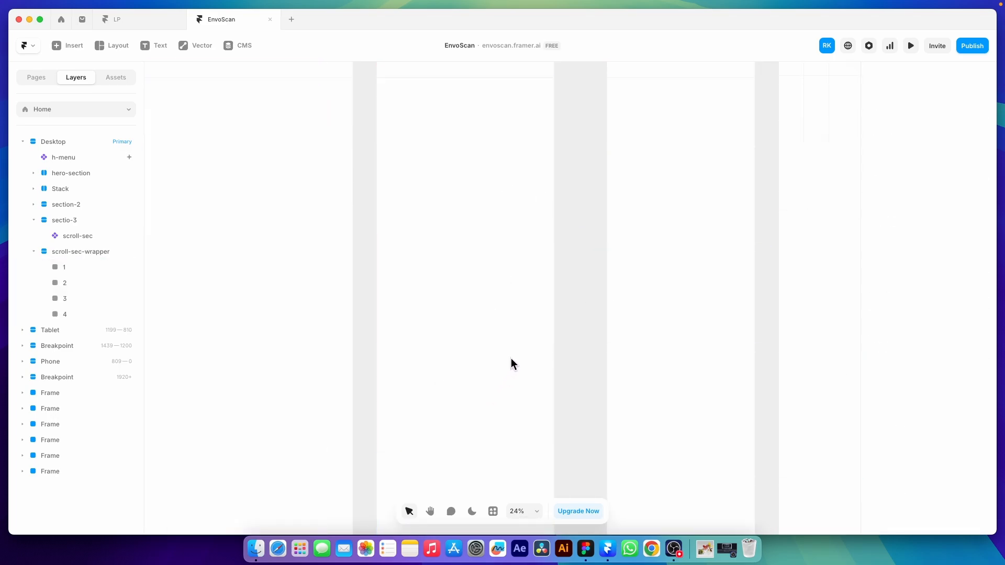
# - Add a Scroll Section to frames 1 and 2 in scroll-sec-wrapper
pyautogui.scroll(-2, 511, 358)
pyautogui.click(460, 271)
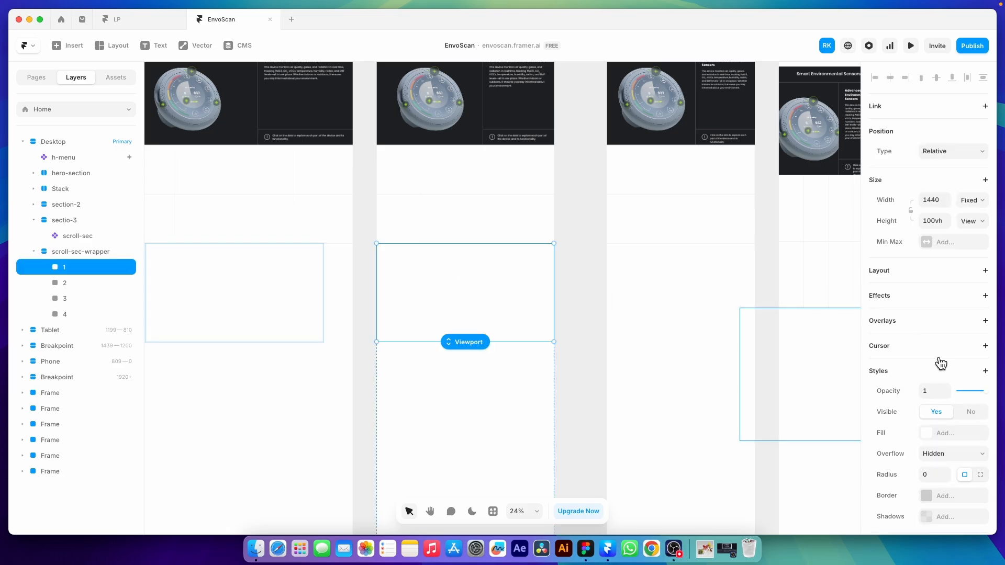
pyautogui.scroll(-3, 939, 364)
pyautogui.click(937, 441)
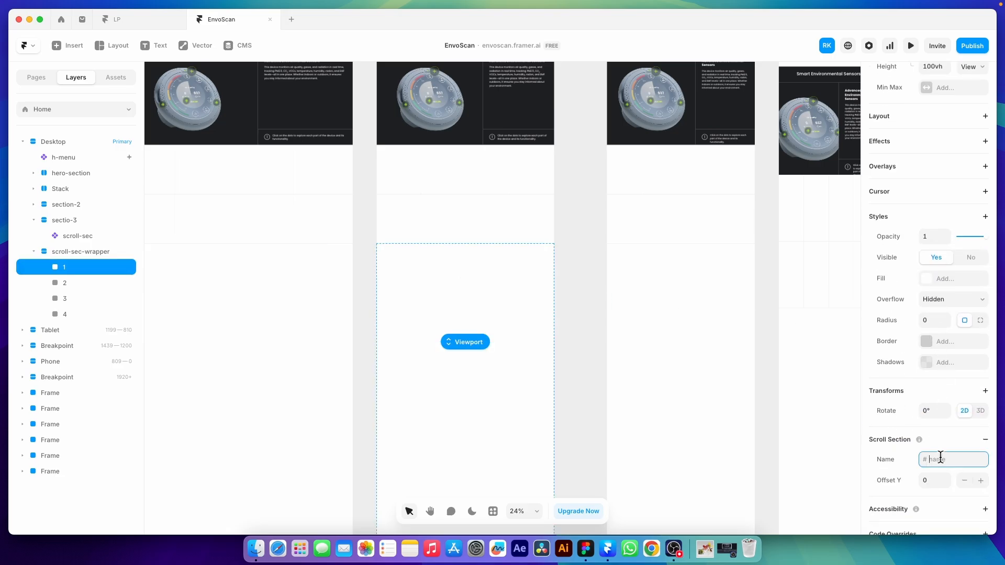
pyautogui.click(515, 364)
pyautogui.scroll(-3, 945, 443)
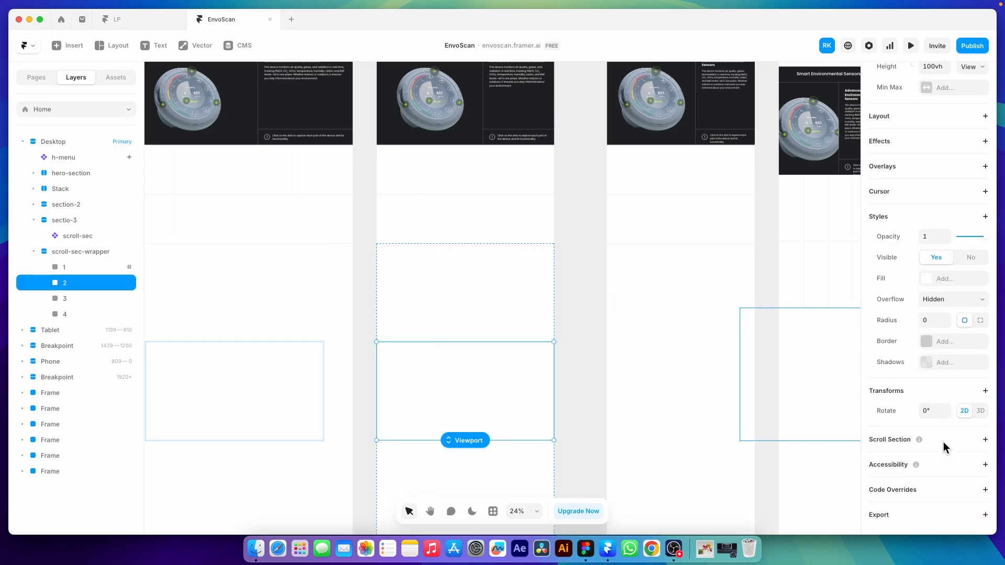
pyautogui.click(936, 441)
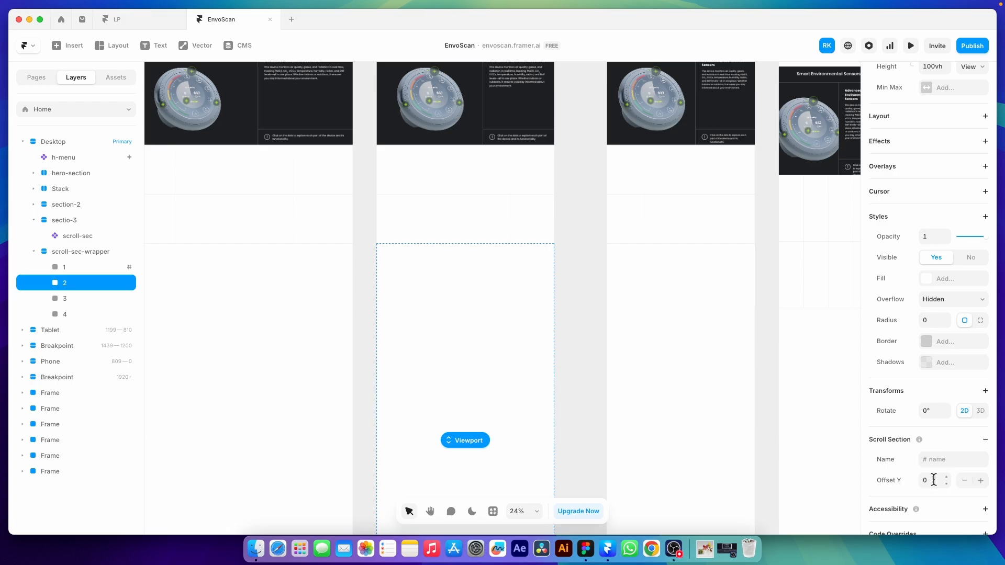
# - Add a Scroll Section to frames 3 and 4 in scroll-sec-wrapper
pyautogui.scroll(-1, 494, 414)
pyautogui.click(489, 448)
pyautogui.scroll(-3, 955, 441)
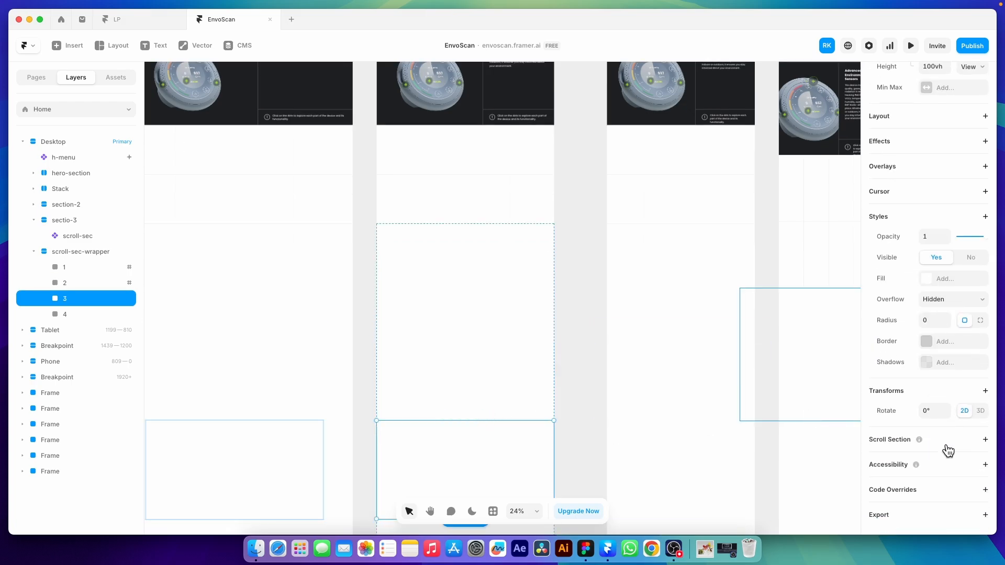
pyautogui.click(944, 444)
pyautogui.click(940, 461)
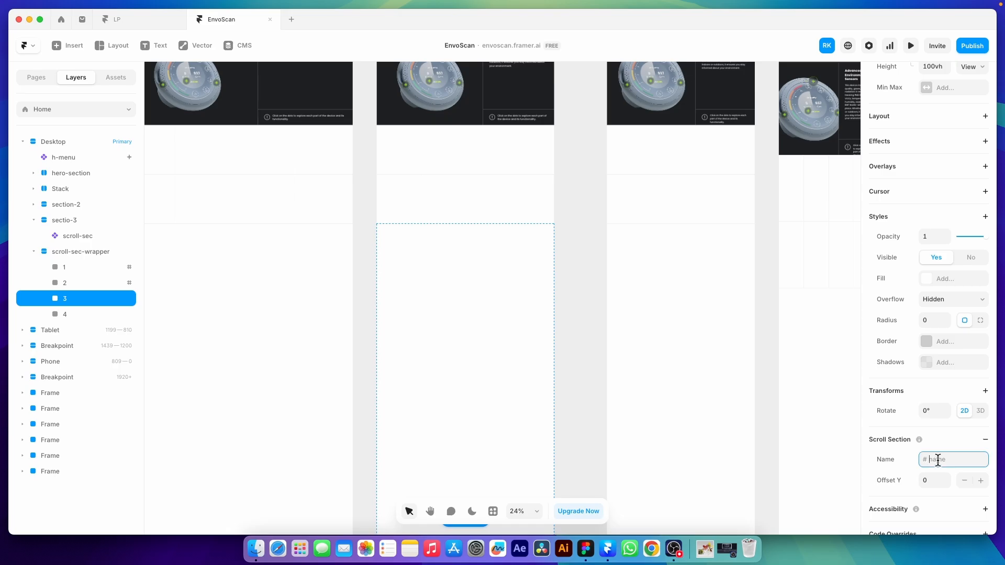
pyautogui.click(74, 315)
pyautogui.scroll(-5, 917, 416)
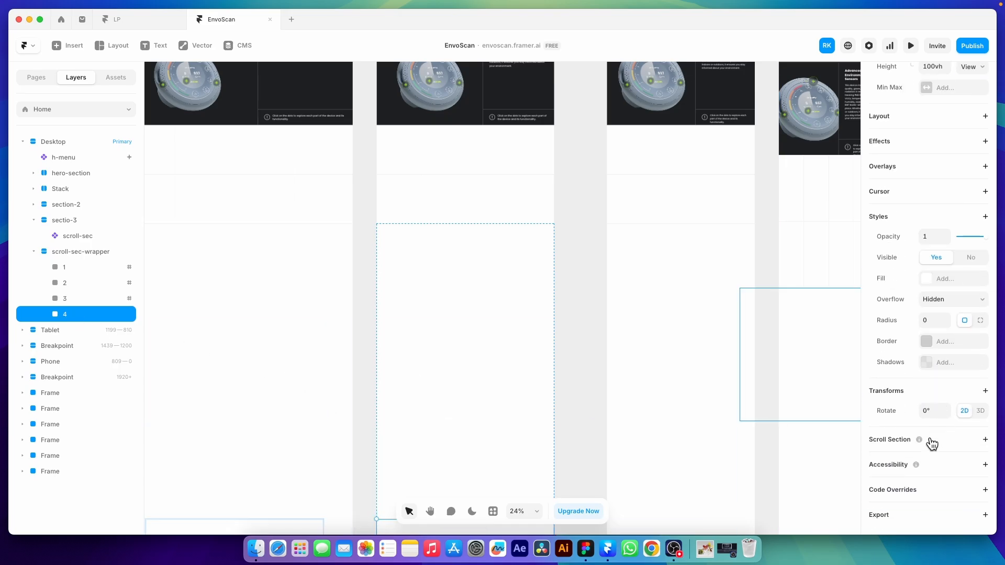
pyautogui.click(931, 443)
pyautogui.click(567, 336)
# - Set the position type of the scroll-sec component in sectio-3 to Sticky
pyautogui.scroll(-3, 456, 285)
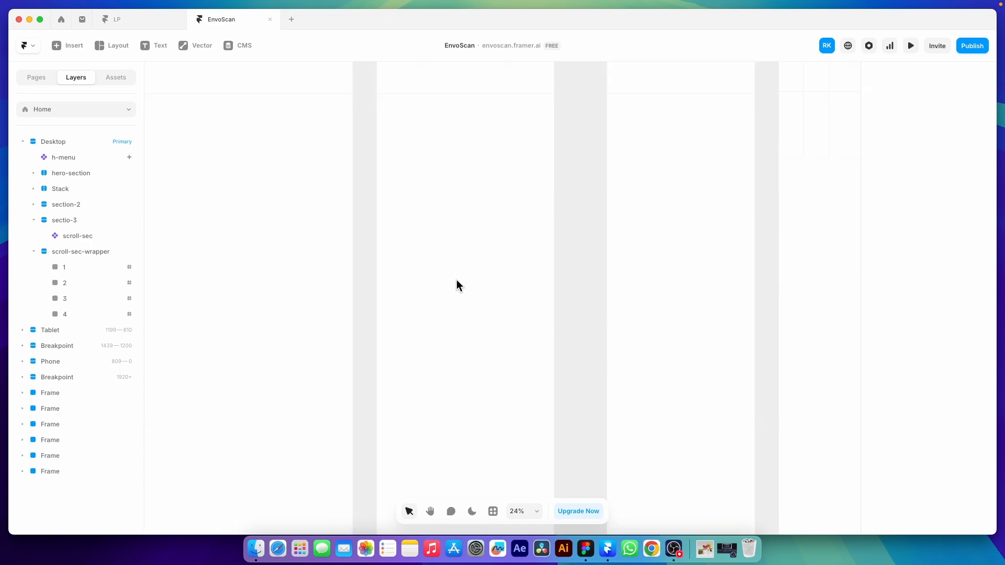
pyautogui.scroll(3, 467, 293)
pyautogui.scroll(2, 420, 171)
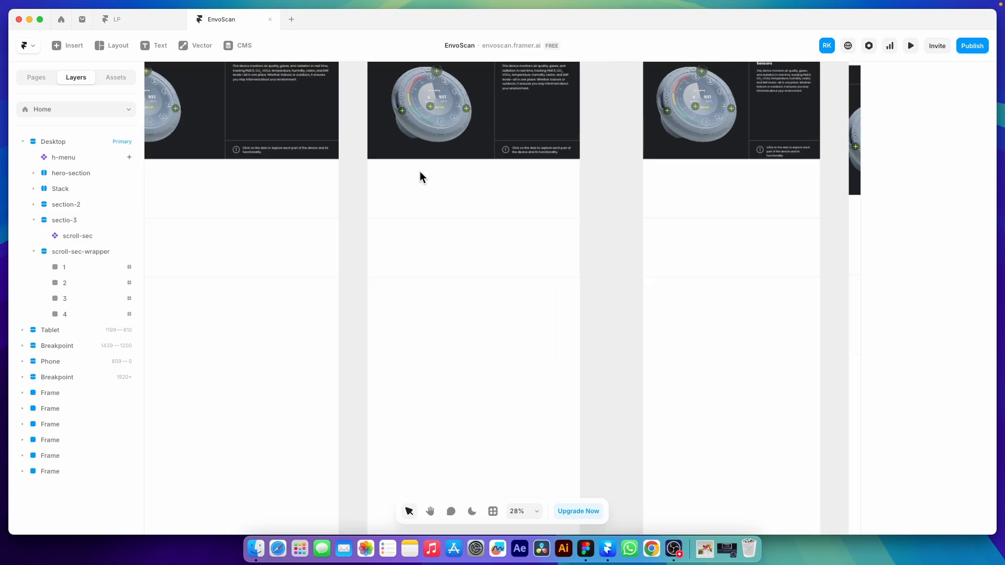
pyautogui.scroll(3, 420, 171)
pyautogui.click(501, 226)
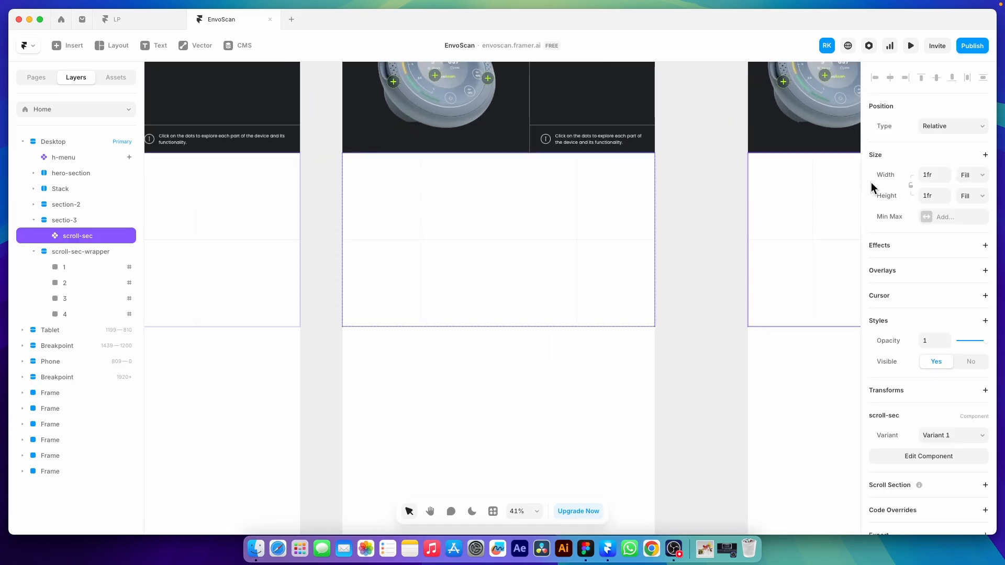
pyautogui.click(946, 126)
pyautogui.click(931, 148)
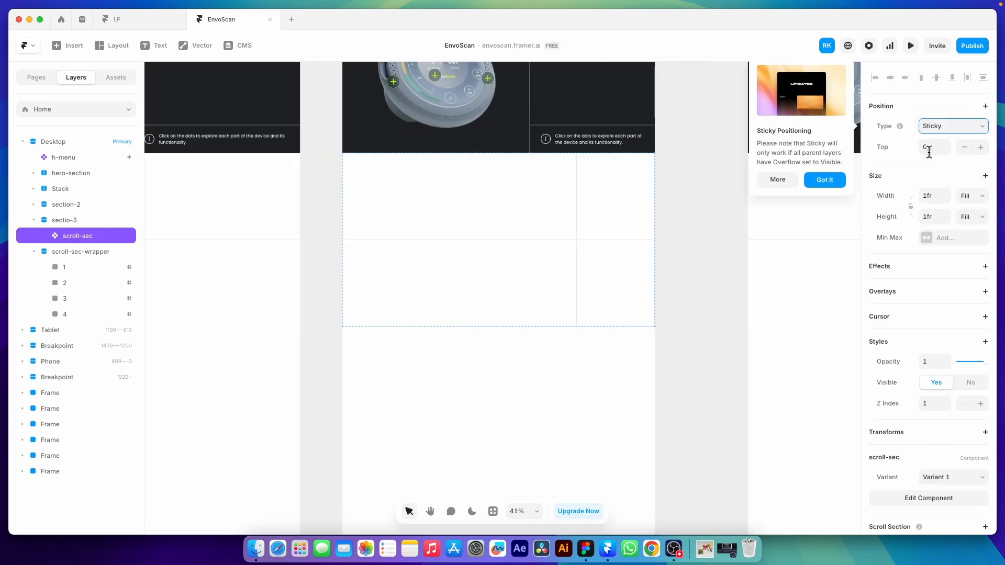
pyautogui.click(924, 156)
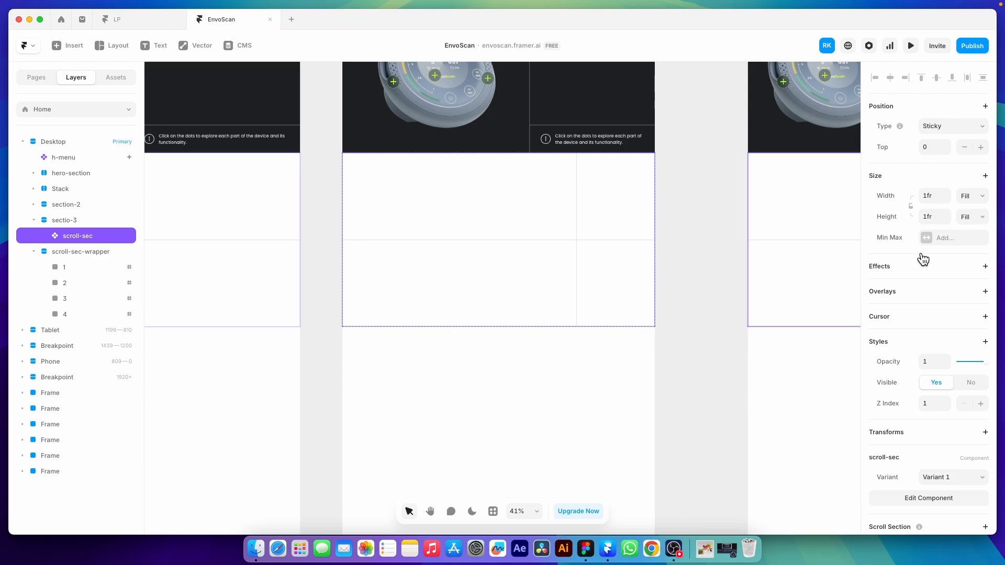
# - Add a Scroll Variant effect to scroll-sec, triggered by Section in View at the bottom of the viewport
pyautogui.click(940, 268)
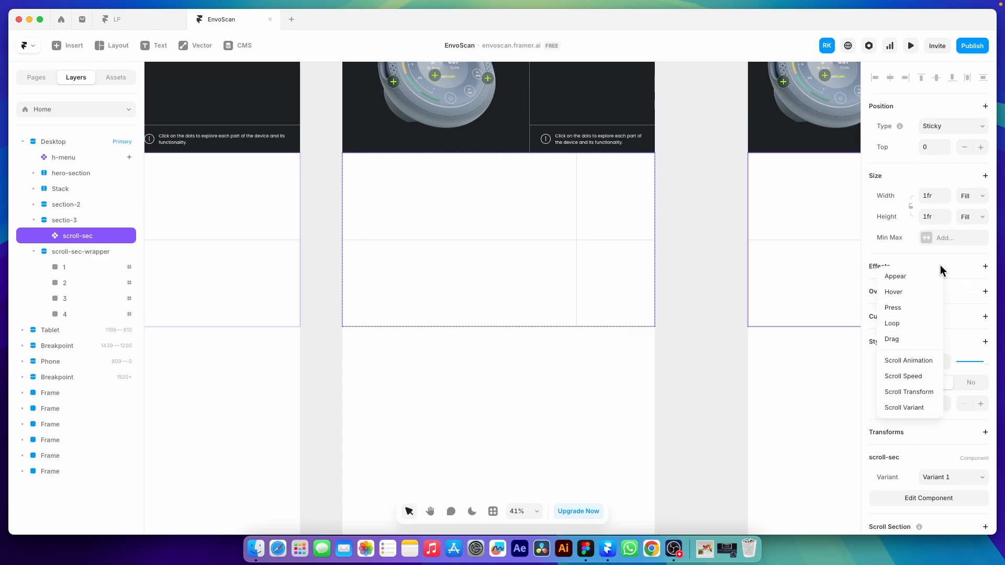
pyautogui.click(900, 407)
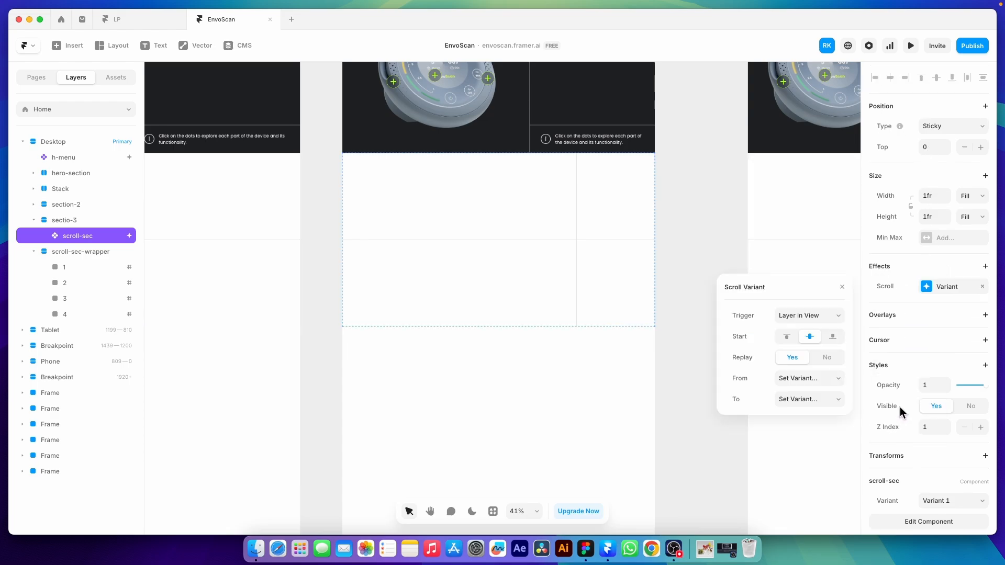
pyautogui.click(816, 320)
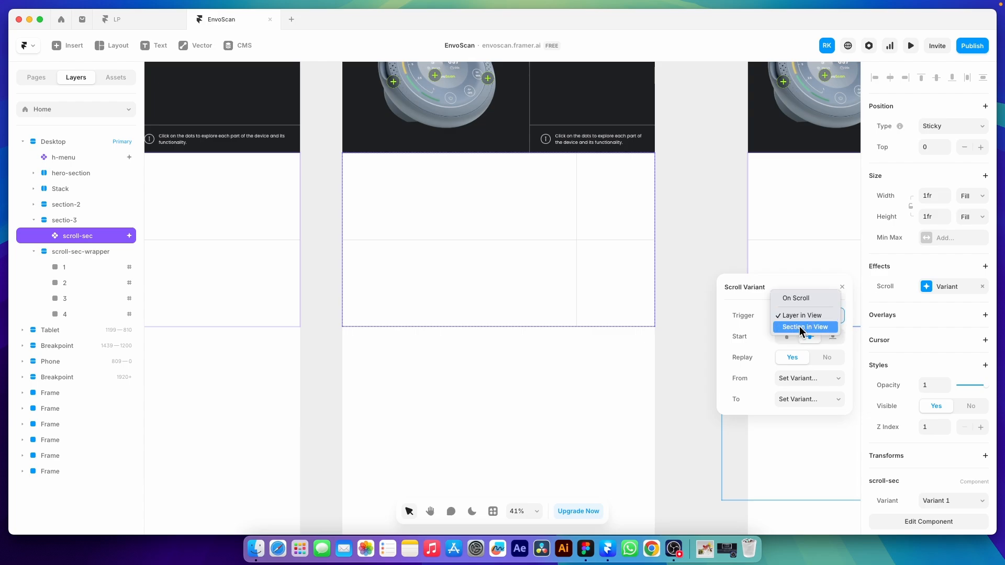
pyautogui.click(799, 326)
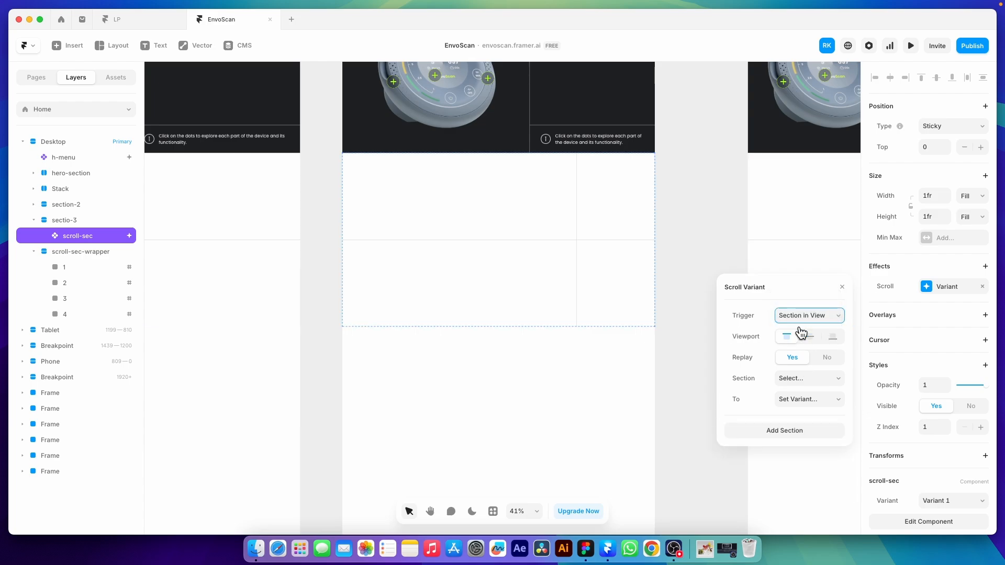
pyautogui.click(833, 338)
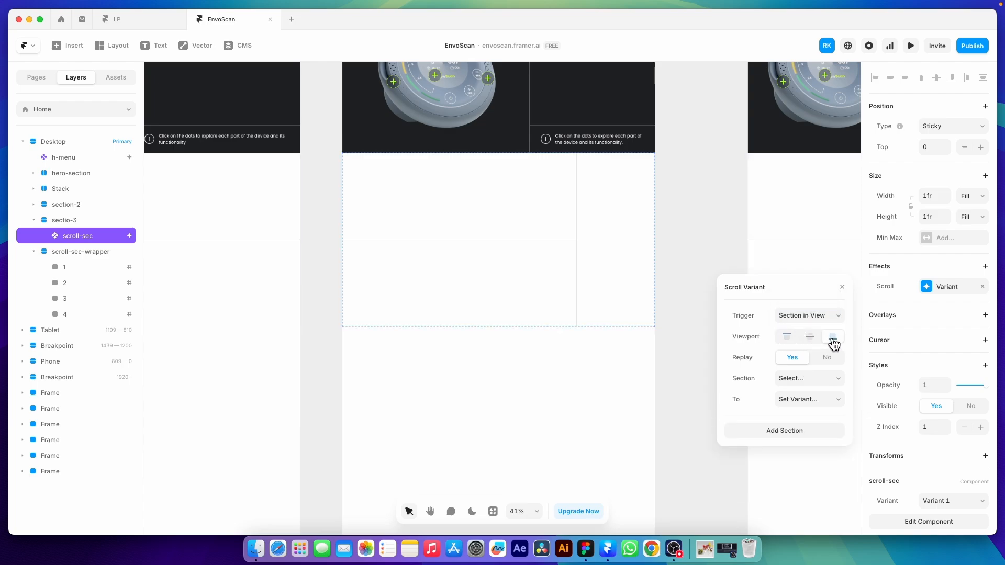
# - In the Scroll Variant effect, map section #1 to Variant 2 and section #2 to Variant 3
pyautogui.click(815, 380)
pyautogui.click(794, 390)
pyautogui.click(806, 402)
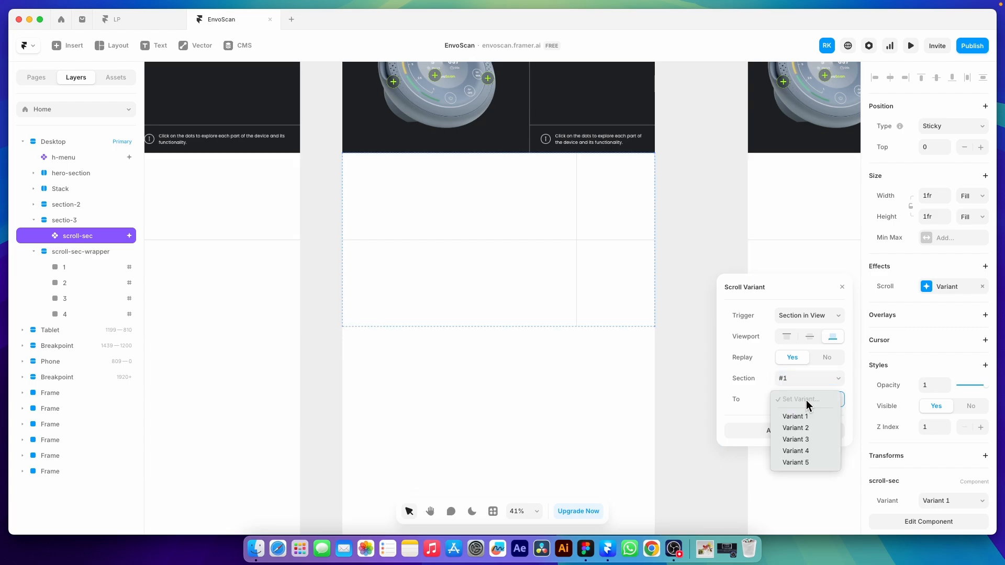
pyautogui.click(808, 431)
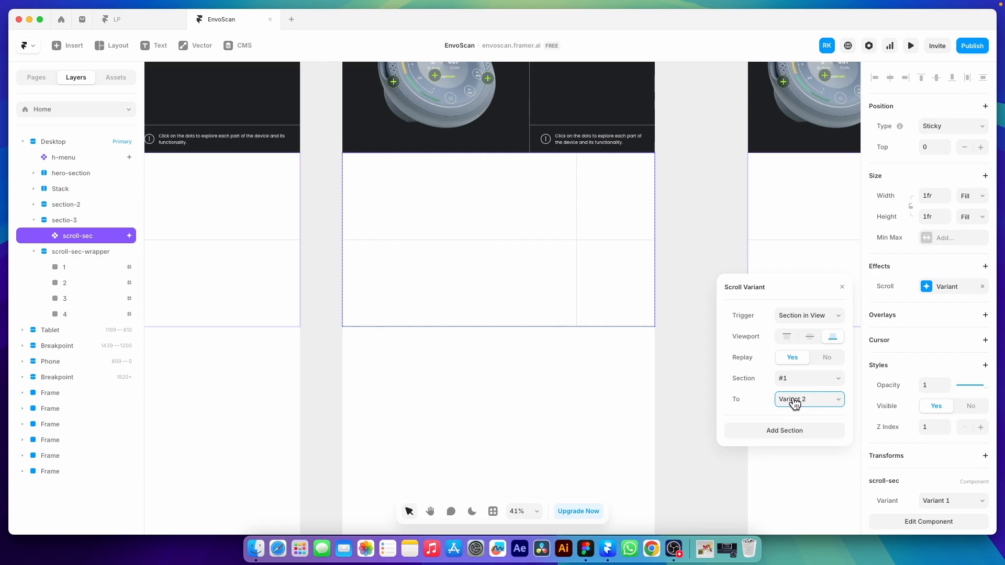
pyautogui.click(789, 430)
pyautogui.click(807, 430)
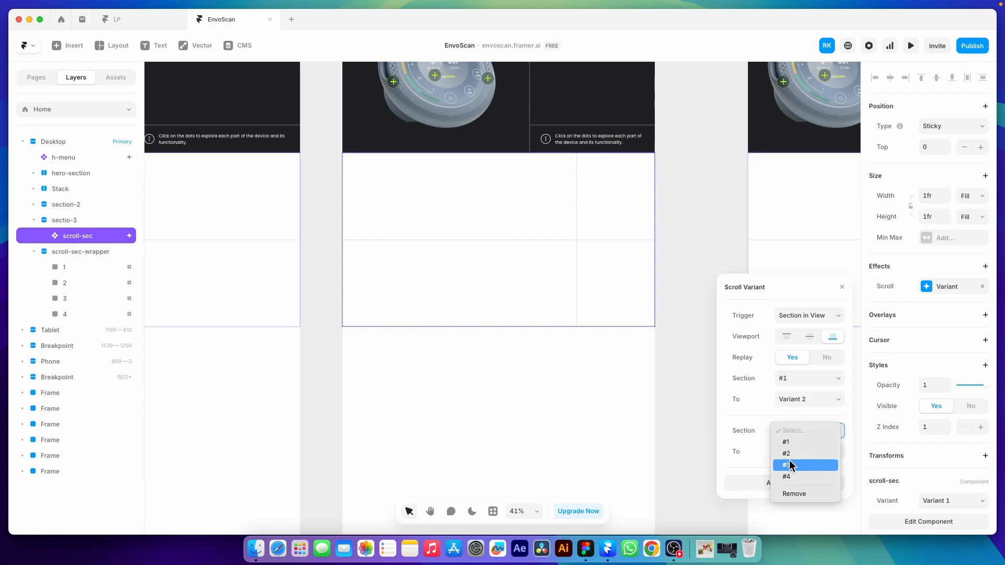
pyautogui.click(789, 454)
pyautogui.click(804, 452)
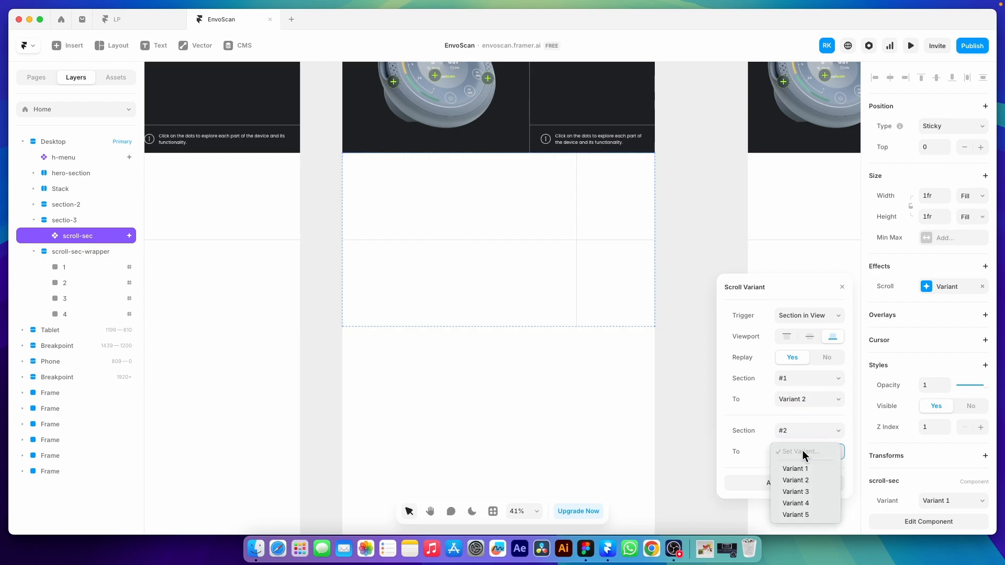
pyautogui.click(799, 491)
# - In the Scroll Variant effect, map section #3 to Variant 4 and section #4 to Variant 5
pyautogui.moveTo(801, 293); pyautogui.dragTo(796, 190)
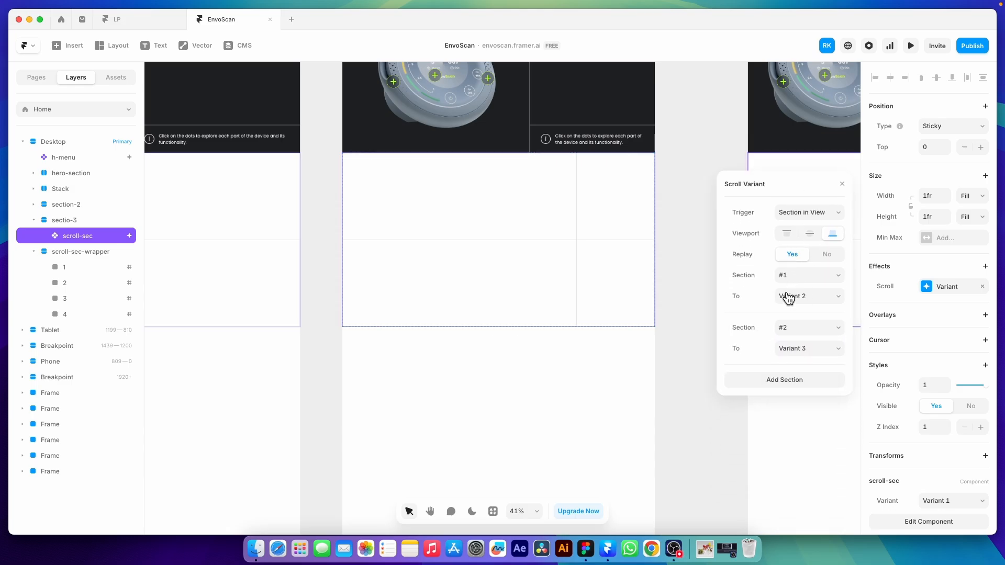
pyautogui.click(809, 380)
pyautogui.click(812, 357)
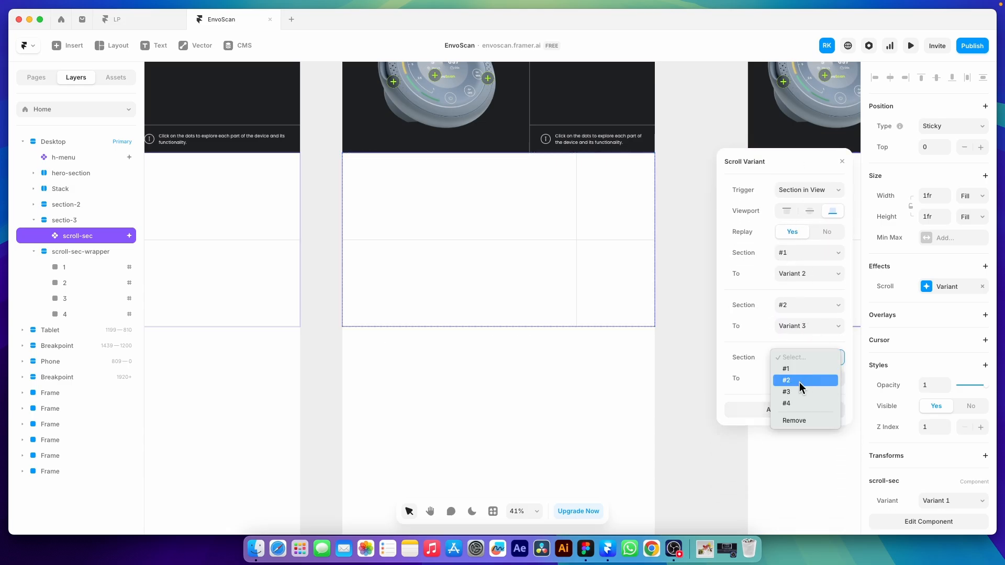
pyautogui.click(793, 391)
pyautogui.click(800, 378)
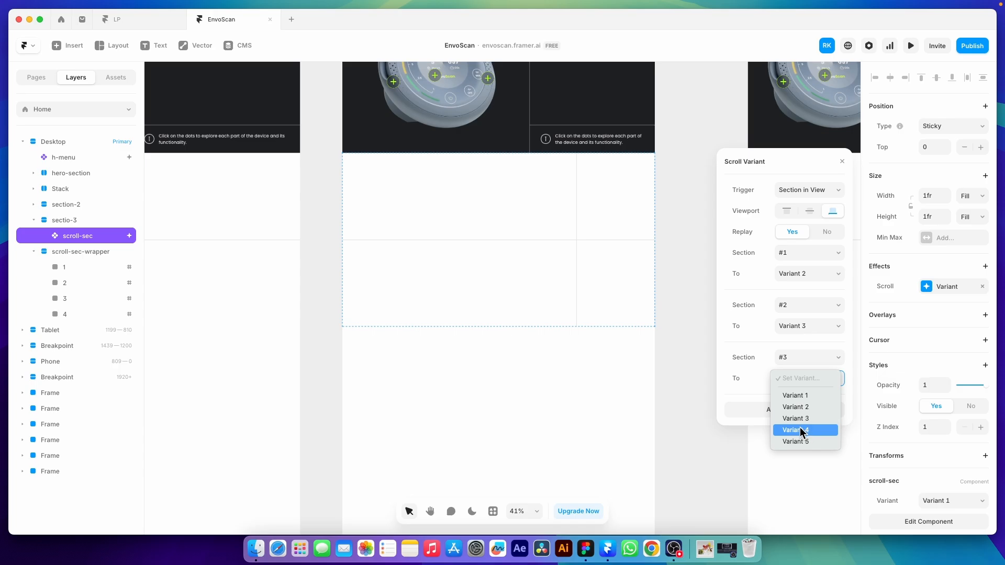
pyautogui.click(801, 430)
pyautogui.click(802, 412)
pyautogui.click(809, 387)
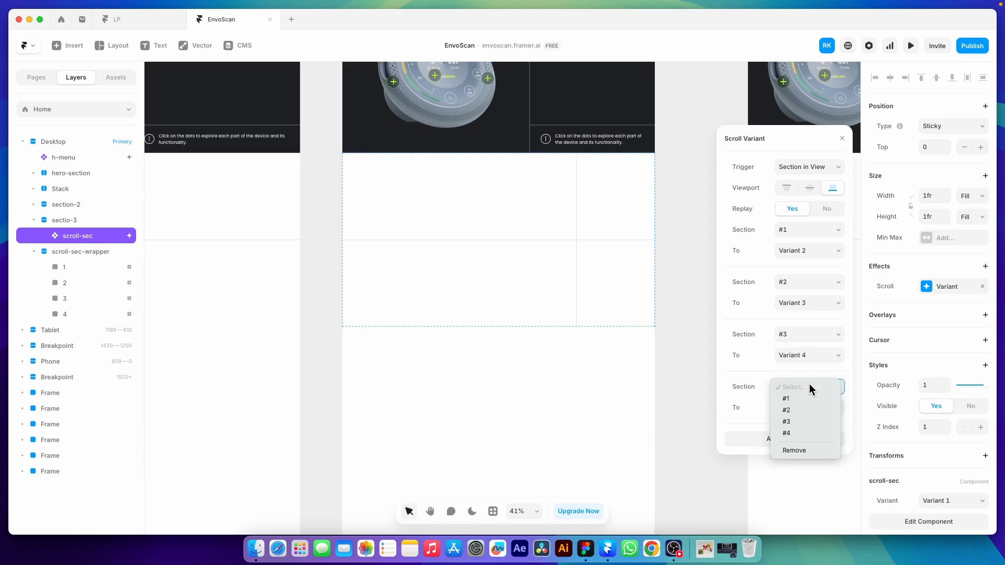
pyautogui.click(791, 432)
pyautogui.click(802, 411)
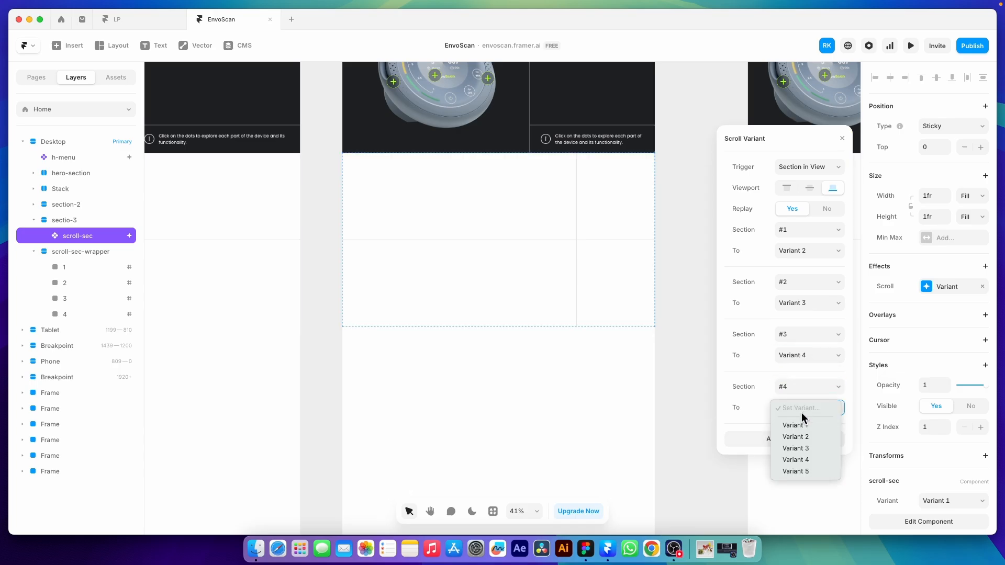
pyautogui.click(795, 471)
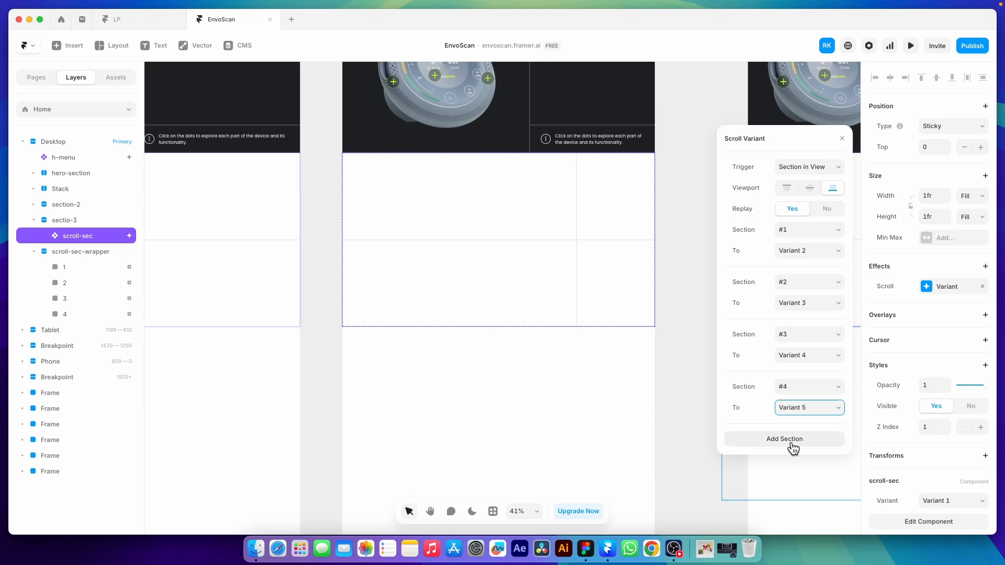
pyautogui.click(664, 287)
# - Preview the page and scroll through the sticky scroll-sec section to check its variant changes, then return to the canvas
pyautogui.scroll(-3, 424, 360)
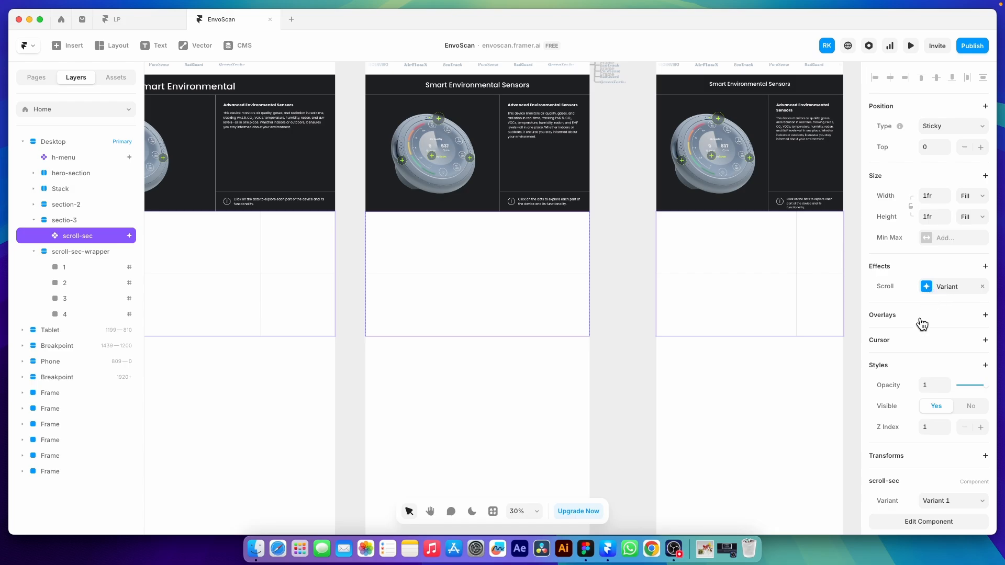
pyautogui.scroll(-2, 497, 408)
pyautogui.scroll(5, 525, 352)
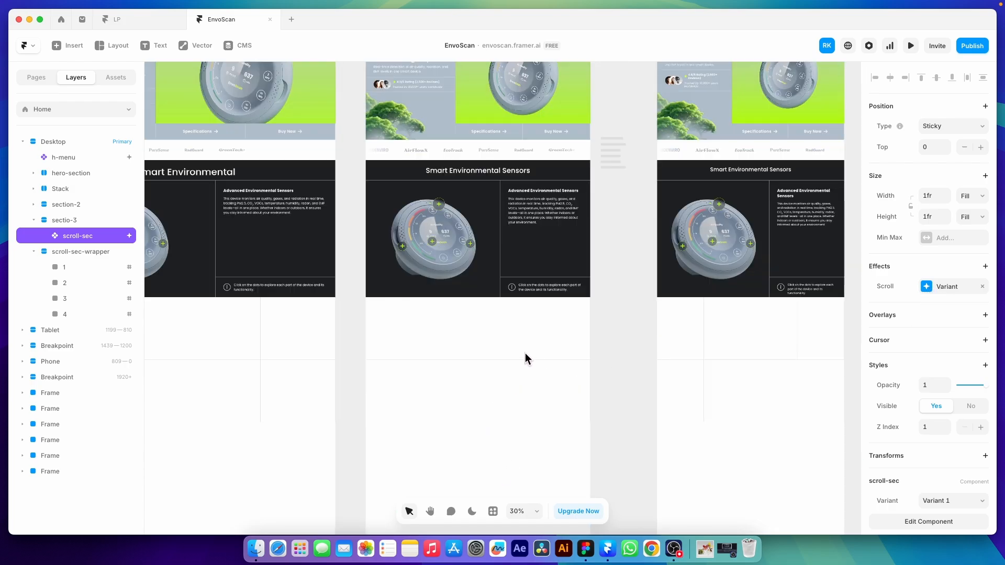
pyautogui.click(642, 334)
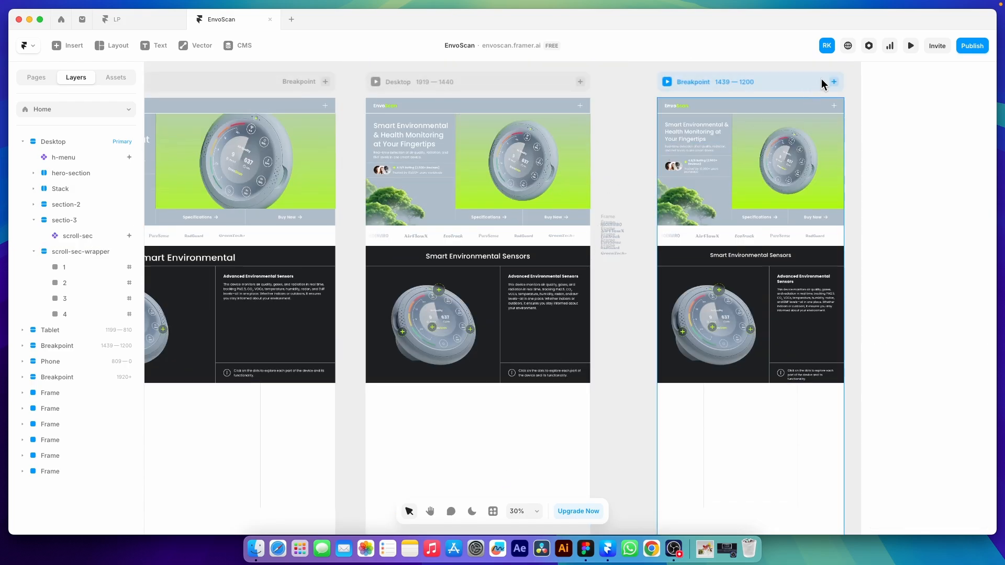
pyautogui.click(910, 46)
pyautogui.scroll(-10, 607, 301)
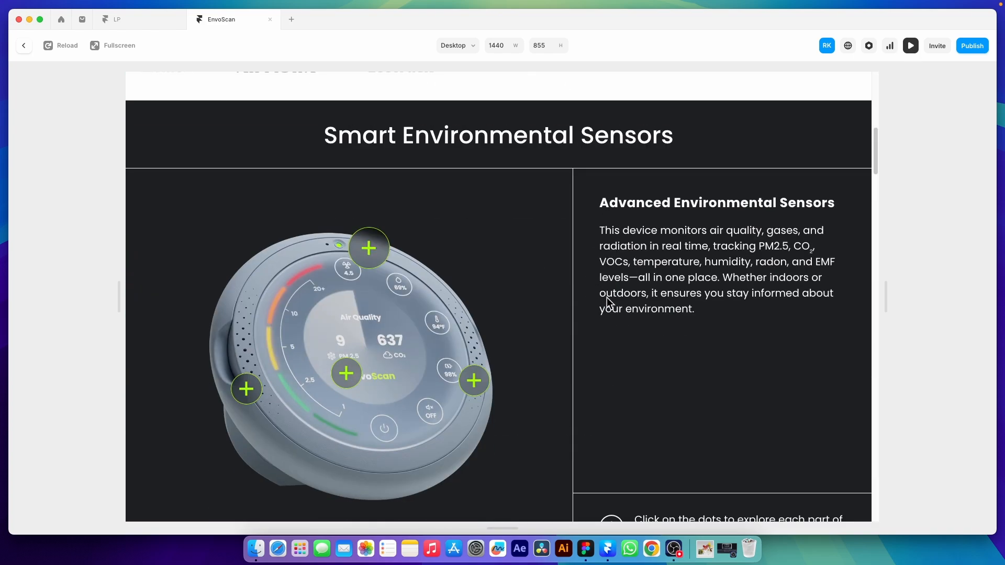
pyautogui.scroll(-6, 607, 304)
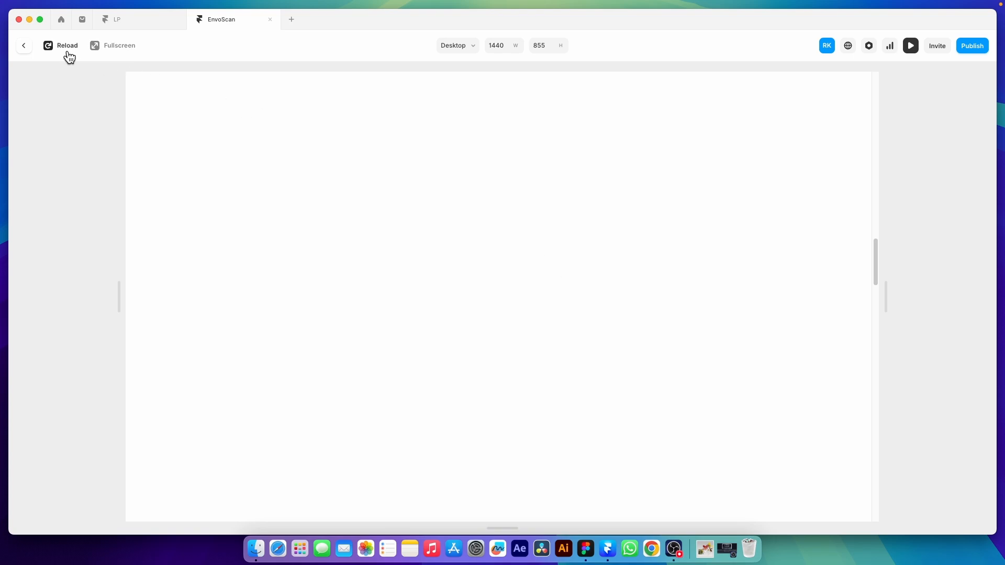
pyautogui.click(22, 50)
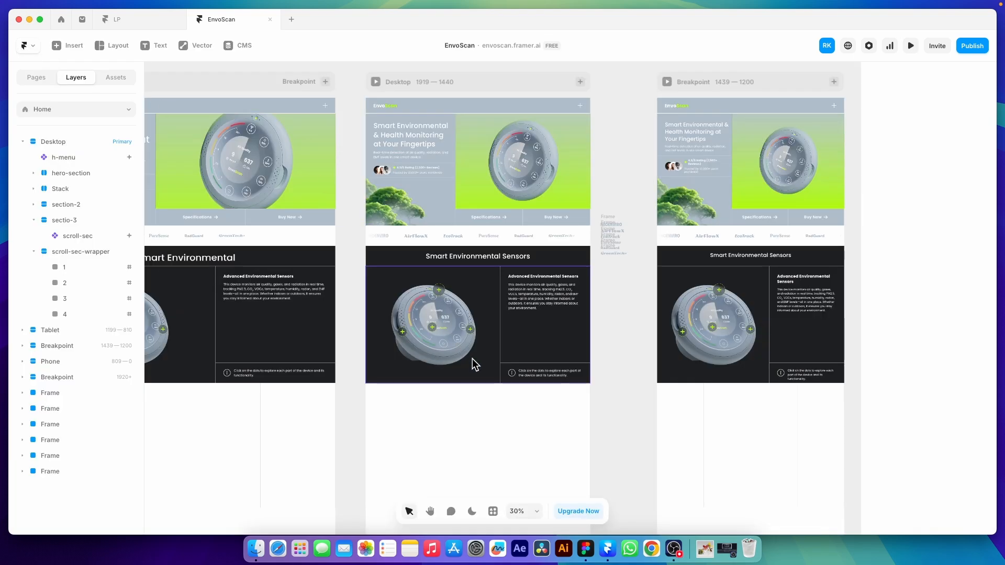
# - Set the Desktop breakpoint frame's overflow to Visible
pyautogui.scroll(-4, 473, 359)
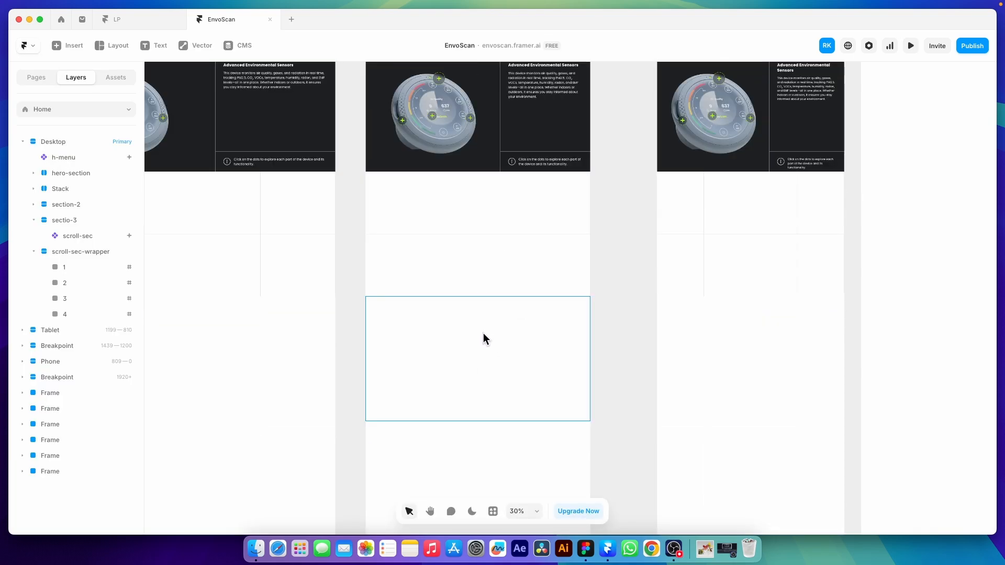
pyautogui.click(483, 334)
pyautogui.scroll(5, 476, 244)
pyautogui.click(449, 151)
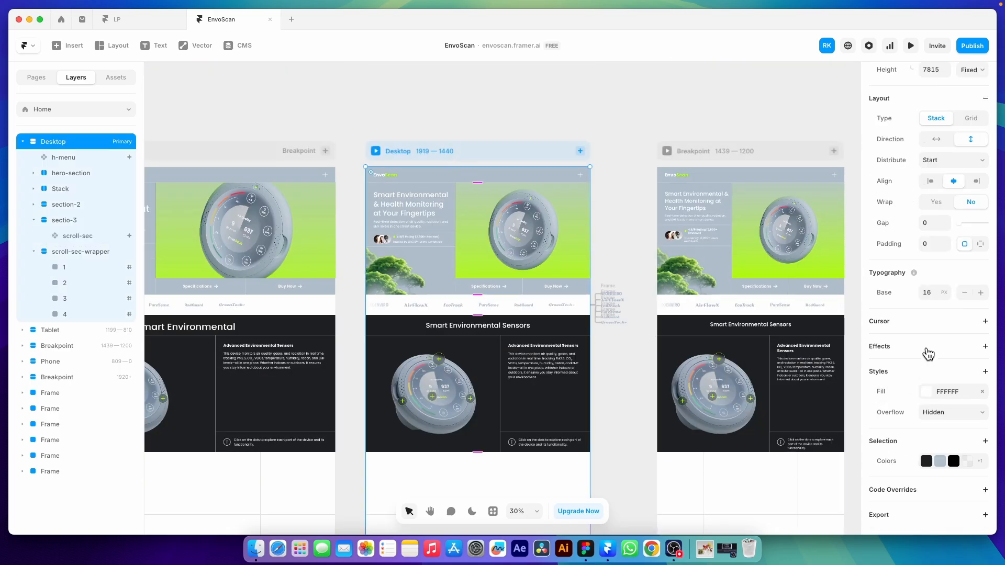
pyautogui.click(929, 416)
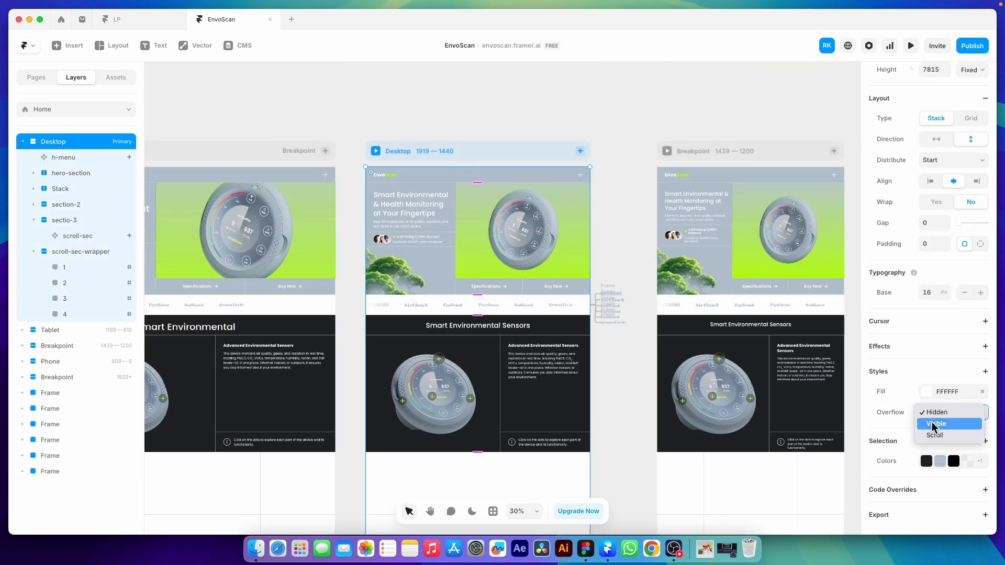
pyautogui.click(934, 425)
# - Set the overflow of the sectio-3 frame to Visible
pyautogui.scroll(-3, 476, 387)
pyautogui.scroll(-3, 476, 387)
pyautogui.click(507, 350)
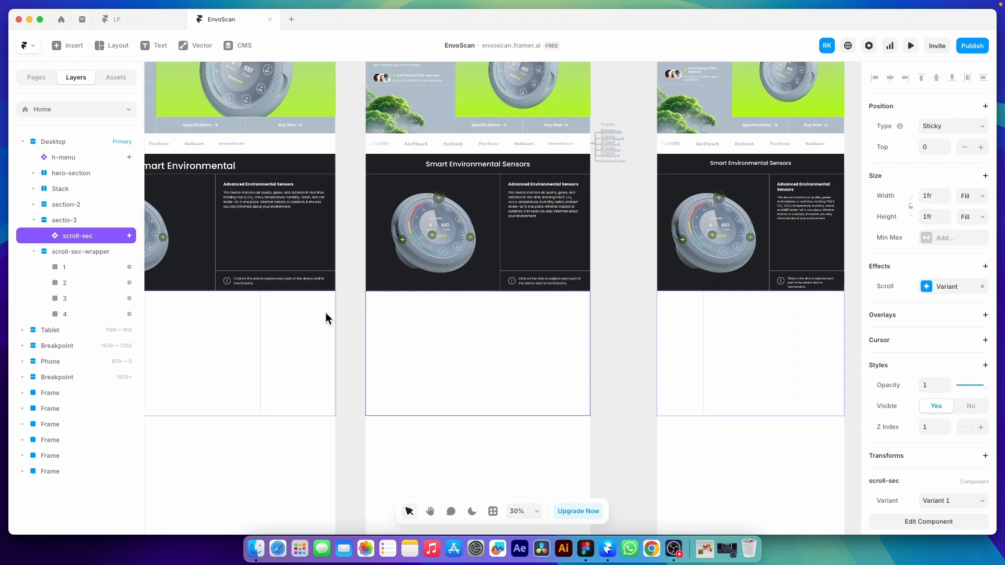
pyautogui.click(76, 223)
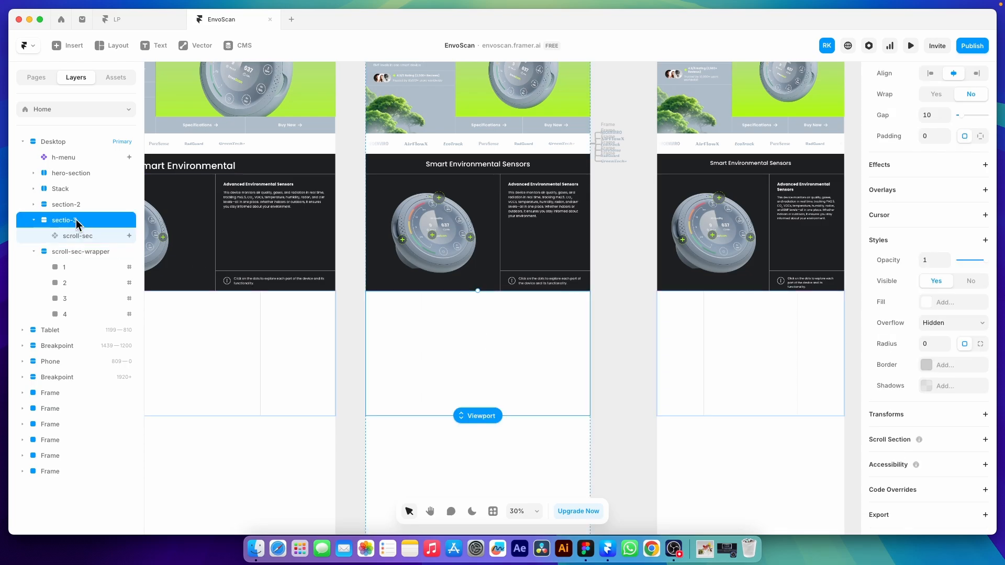
pyautogui.click(944, 325)
pyautogui.click(944, 332)
pyautogui.click(599, 325)
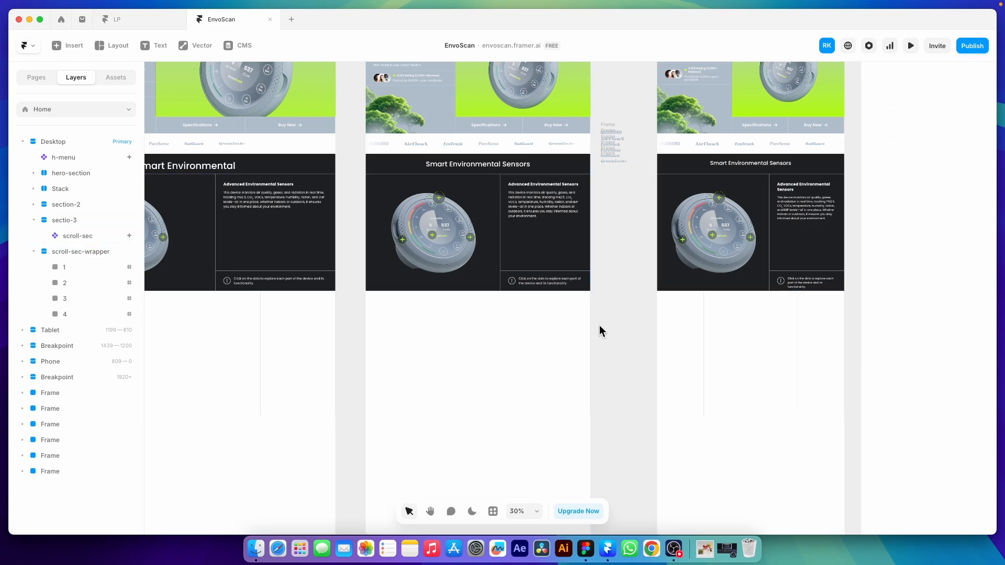
# - Preview the Desktop page and scroll through the How it Works section to check its sticky behaviour, then return to the canvas
pyautogui.scroll(3, 543, 193)
pyautogui.click(543, 192)
pyautogui.click(911, 46)
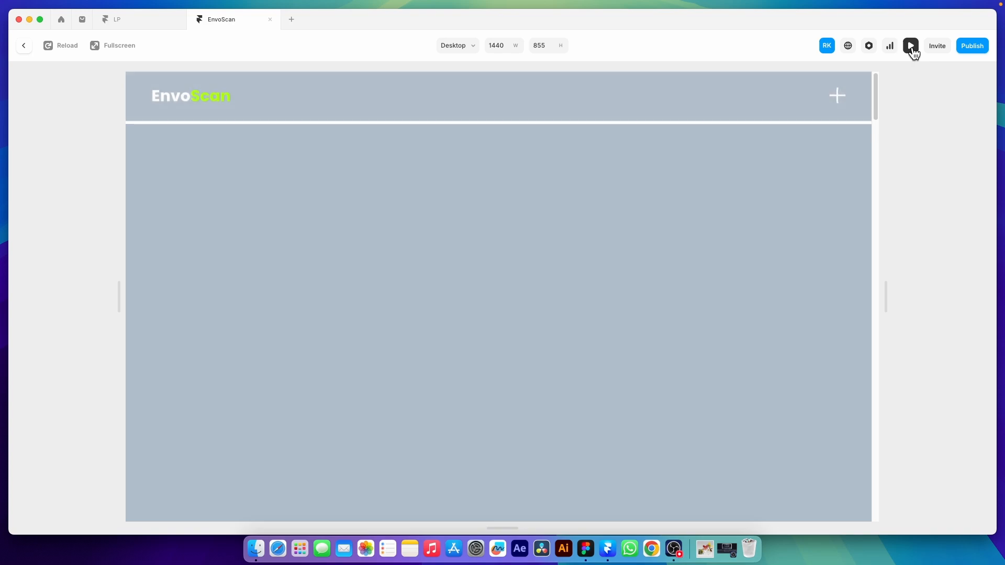
pyautogui.scroll(-10, 691, 280)
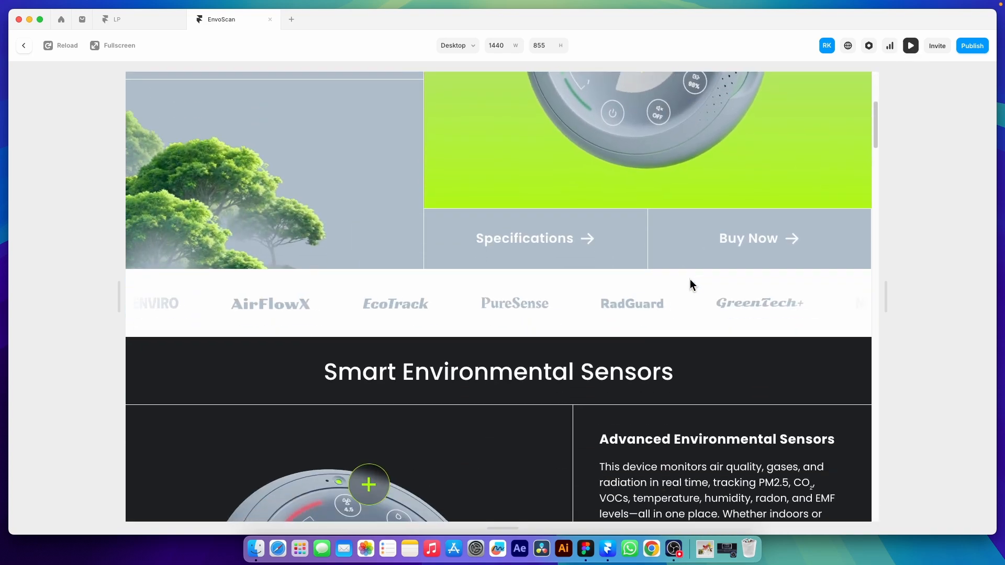
pyautogui.scroll(-10, 688, 280)
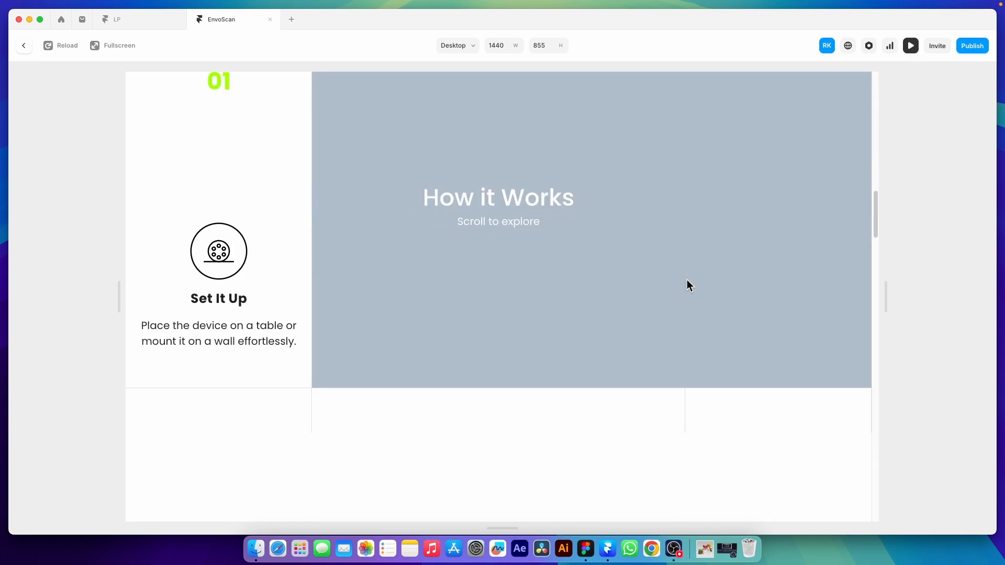
pyautogui.scroll(-8, 687, 283)
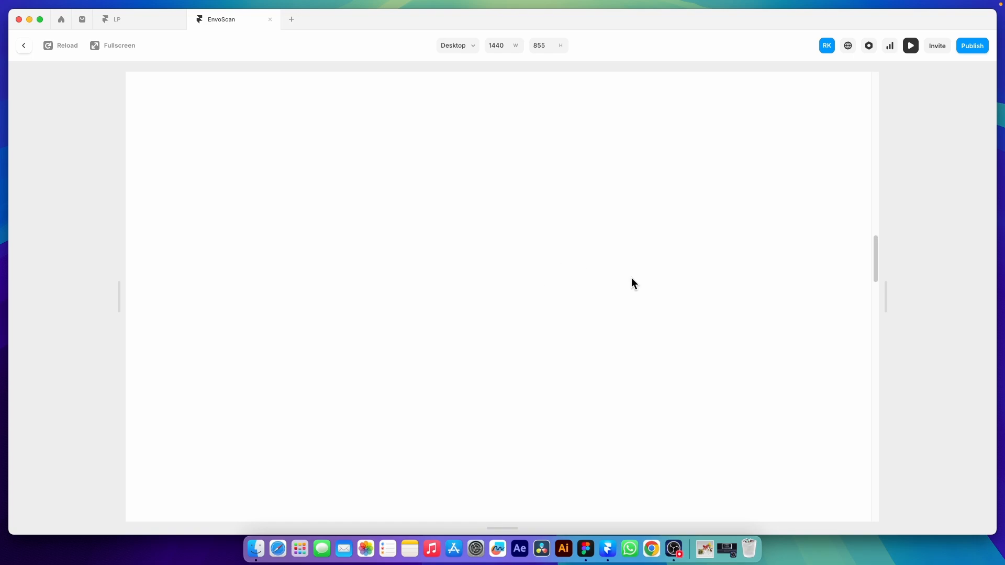
pyautogui.click(25, 46)
# - Set the height of the scroll-sec component on the Desktop page to Viewport at 100vh
pyautogui.scroll(-10, 518, 392)
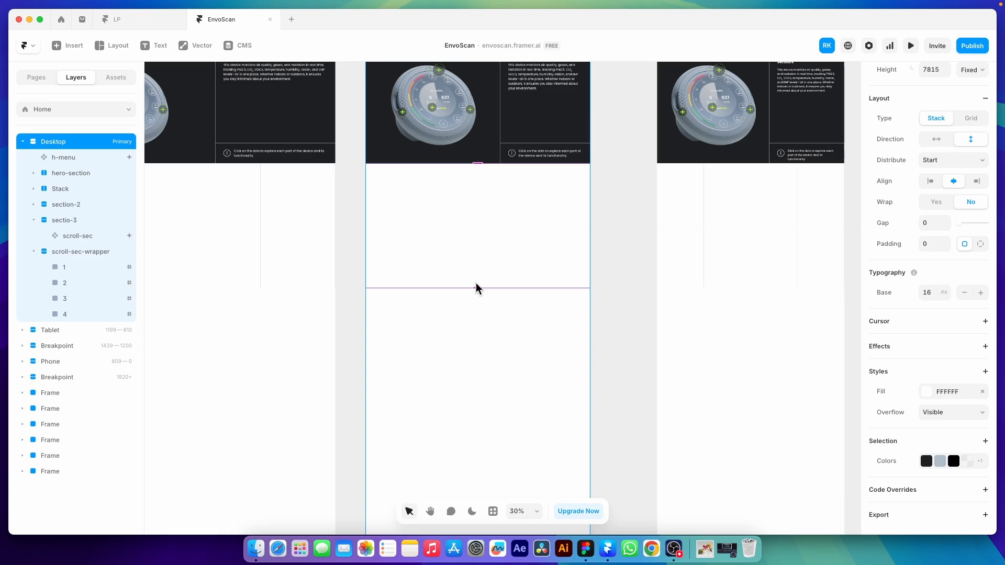
pyautogui.click(476, 287)
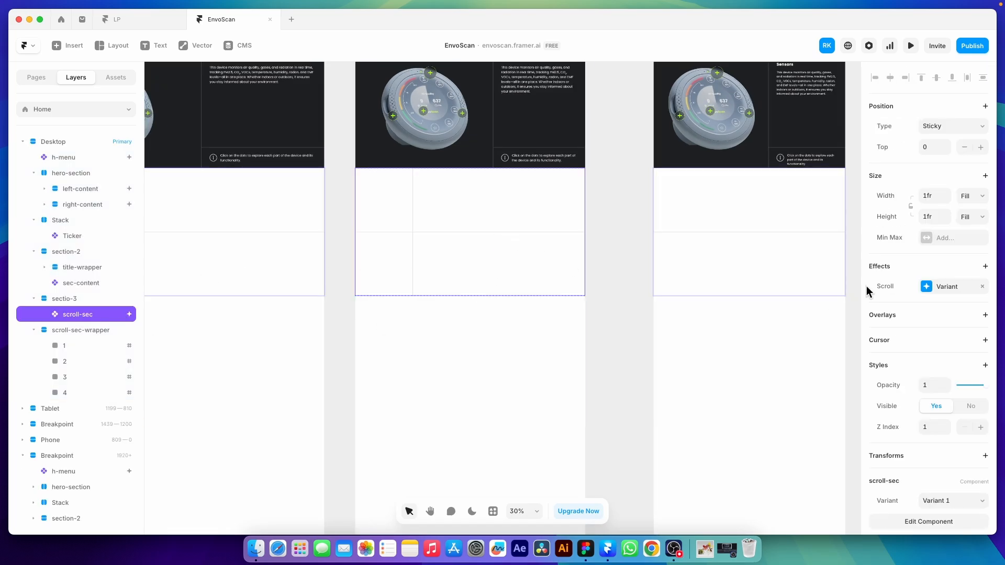
pyautogui.click(972, 222)
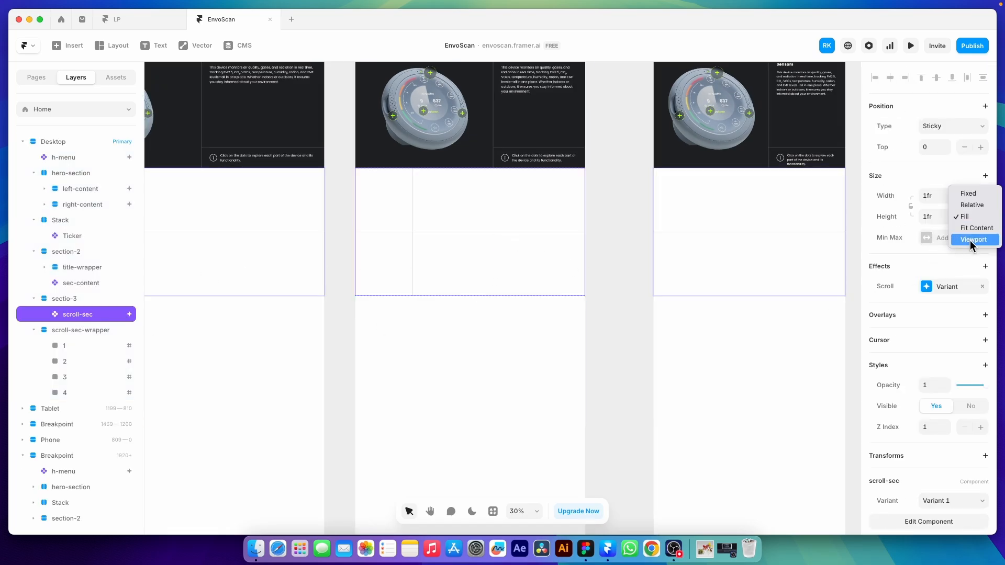
pyautogui.click(971, 239)
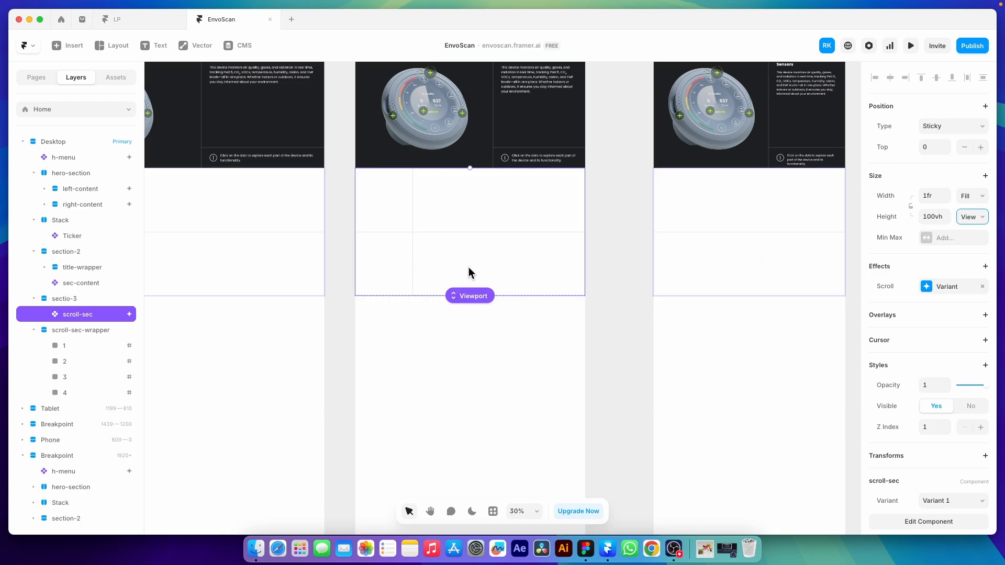
# - Switch the height of sectio-3 to Fixed at 800
pyautogui.click(62, 300)
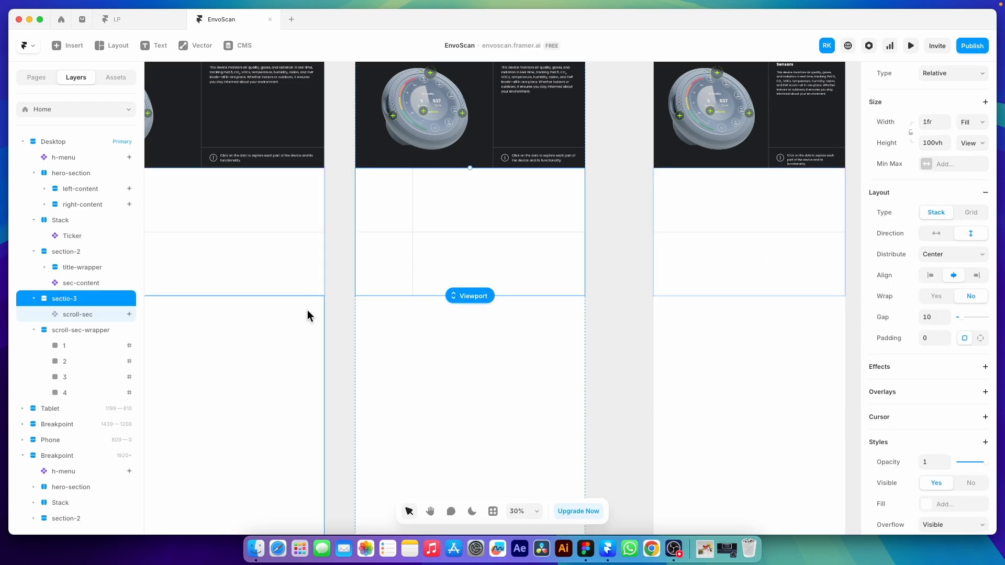
pyautogui.click(968, 143)
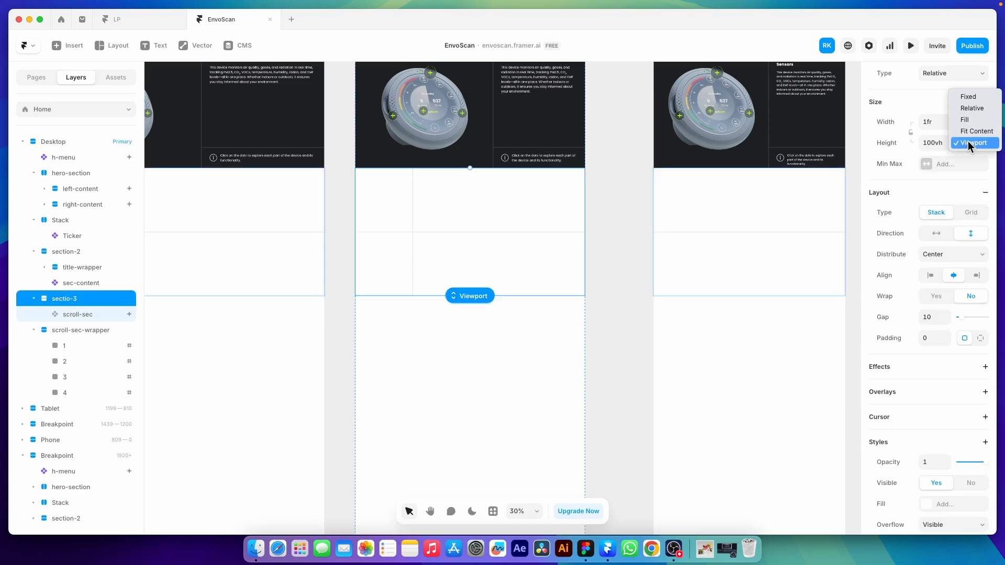
pyautogui.click(968, 97)
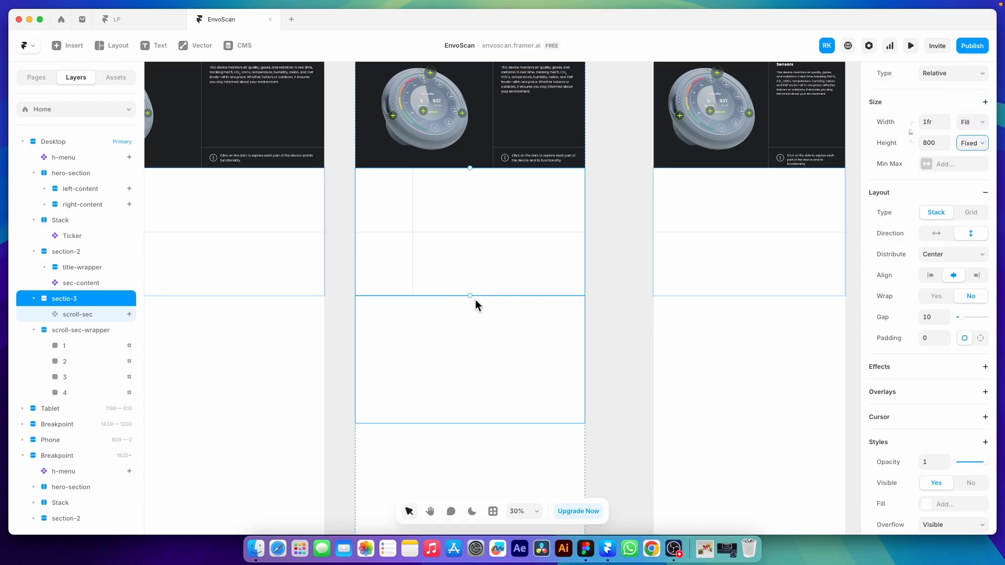
# - Nest scroll-sec-wrapper inside sectio-3 below scroll-sec, and set sectio-3's height to Fit Content
pyautogui.click(51, 332)
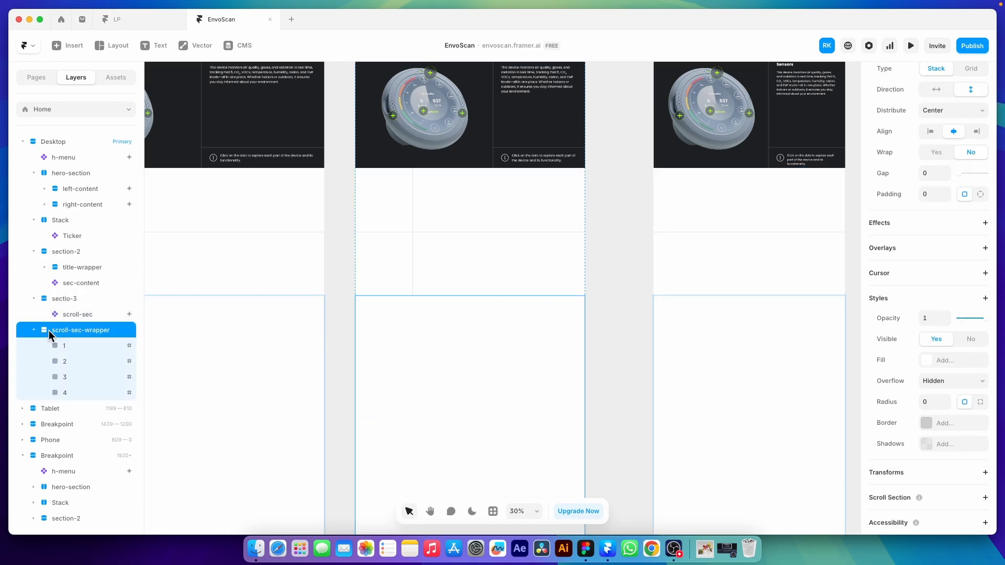
pyautogui.moveTo(56, 330); pyautogui.dragTo(60, 301)
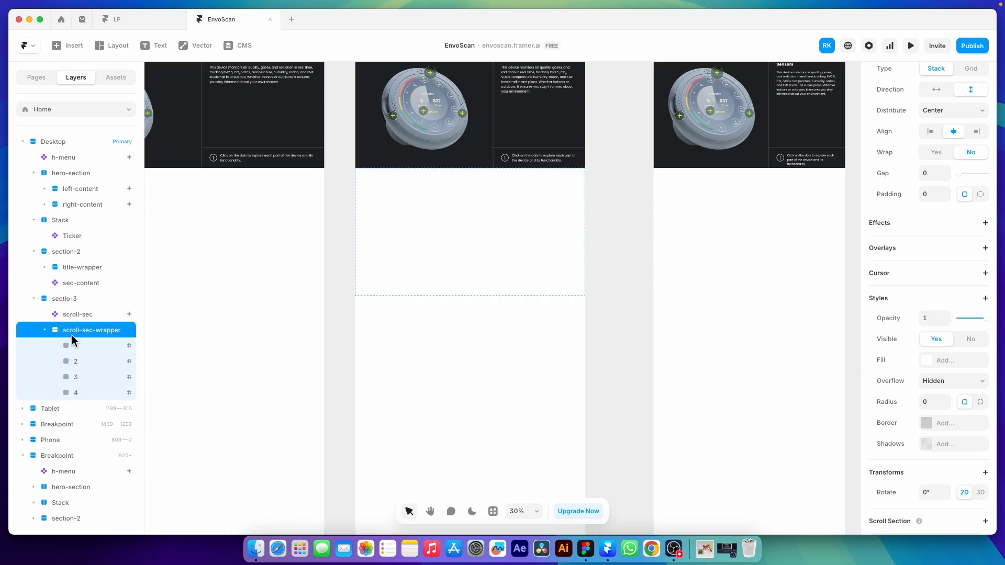
pyautogui.click(64, 300)
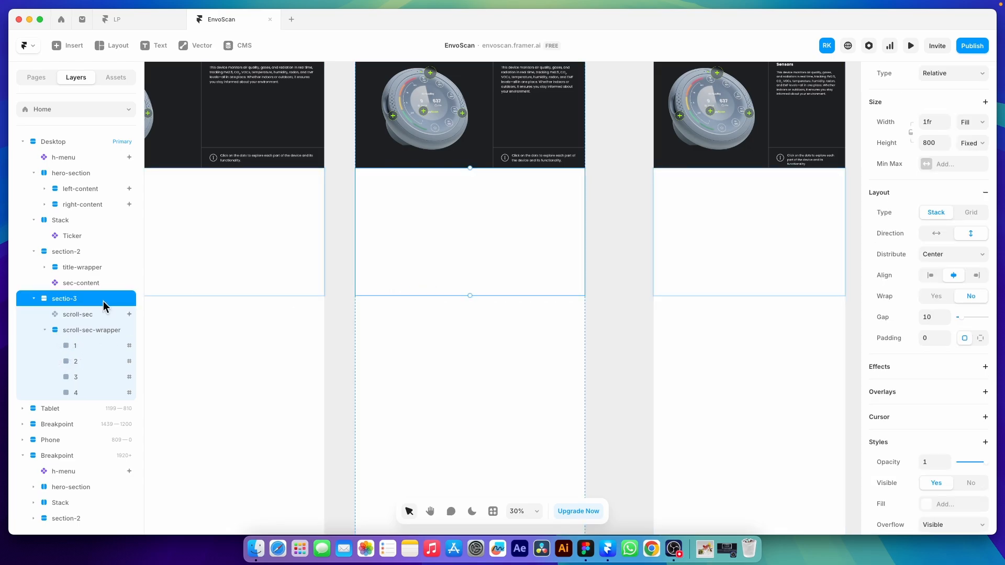
pyautogui.click(971, 143)
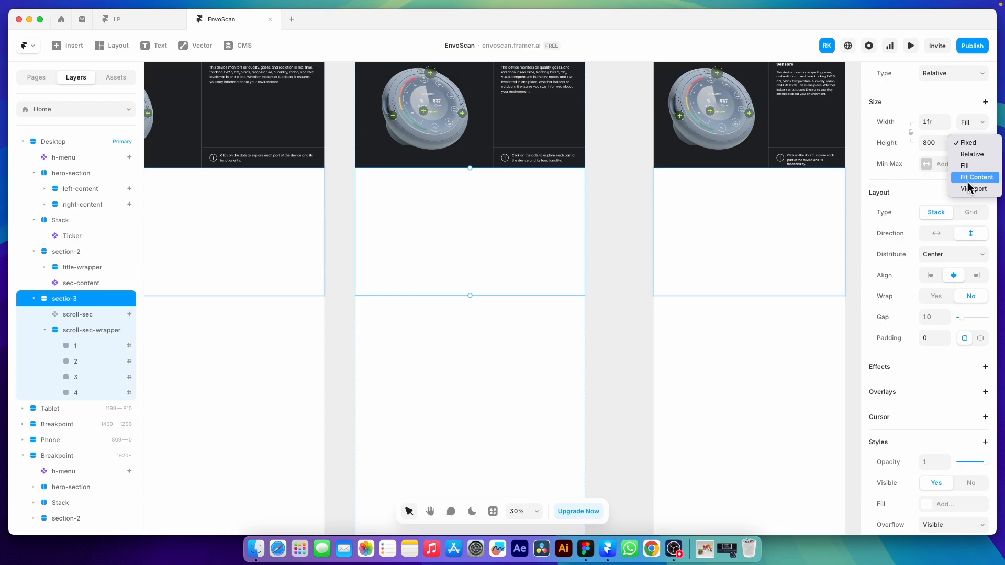
pyautogui.click(971, 177)
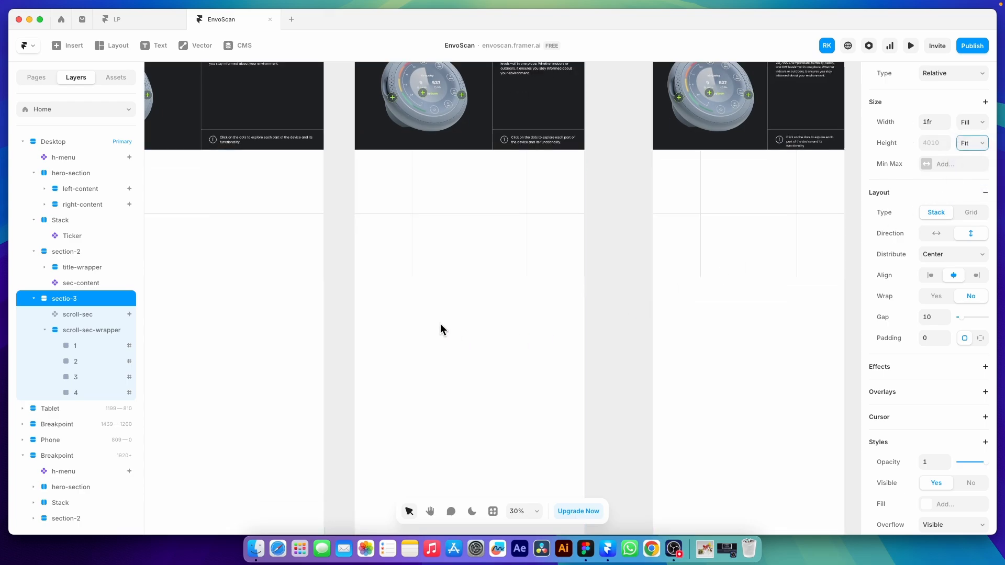
# - Preview the page and scroll through the How it Works section to check how the four cards appear, then exit the preview
pyautogui.scroll(-10, 449, 330)
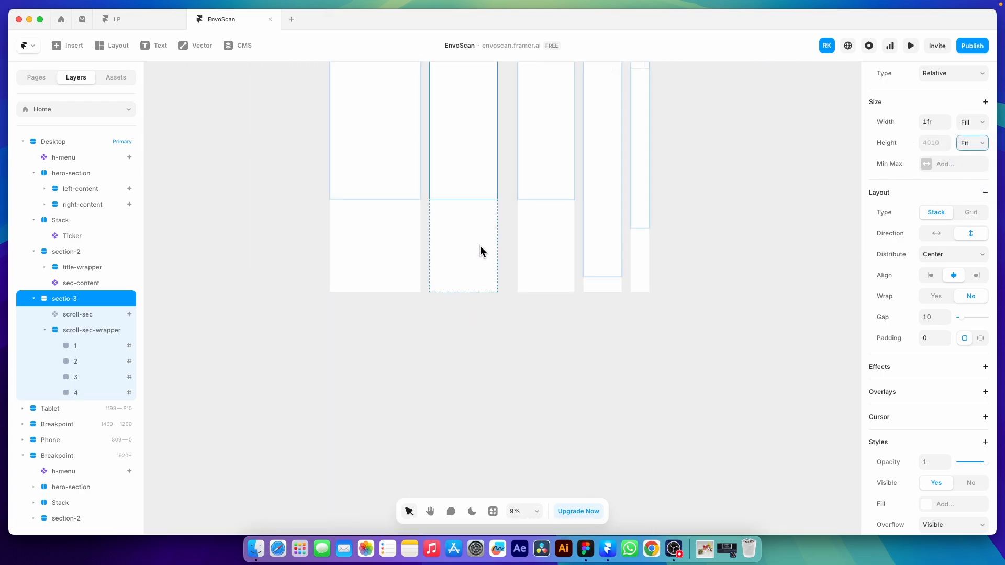
pyautogui.scroll(10, 474, 310)
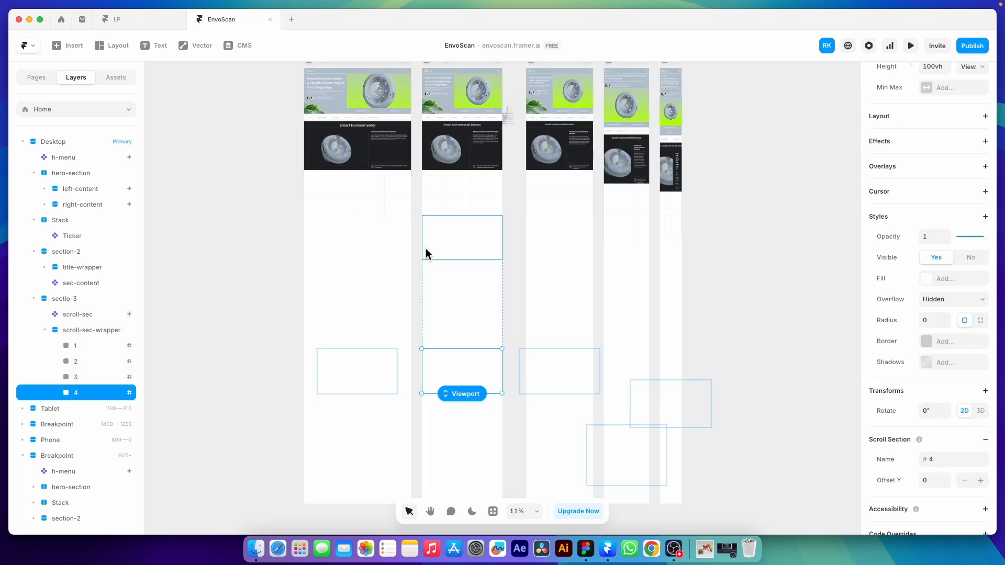
pyautogui.click(910, 45)
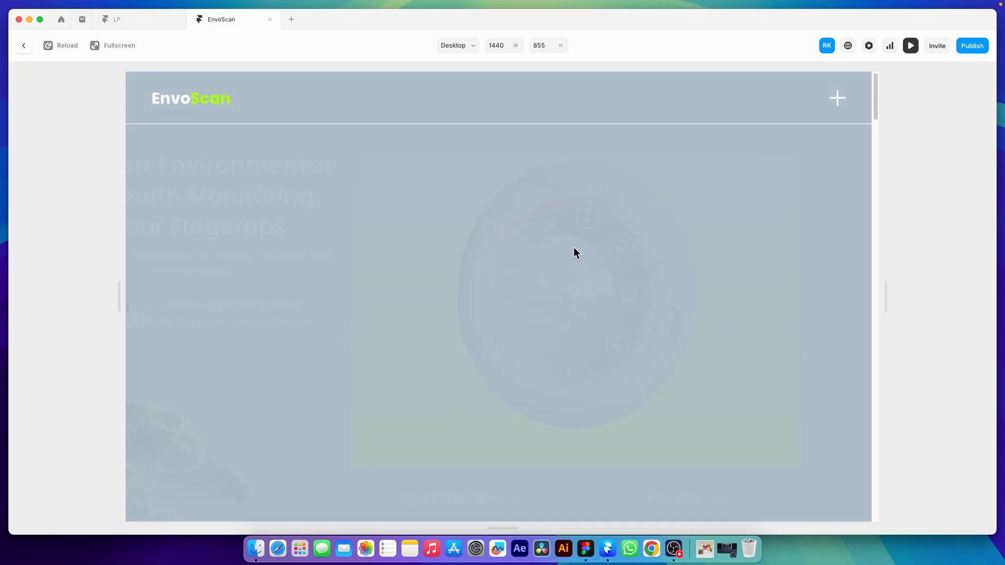
pyautogui.scroll(-10, 549, 256)
pyautogui.scroll(-10, 546, 258)
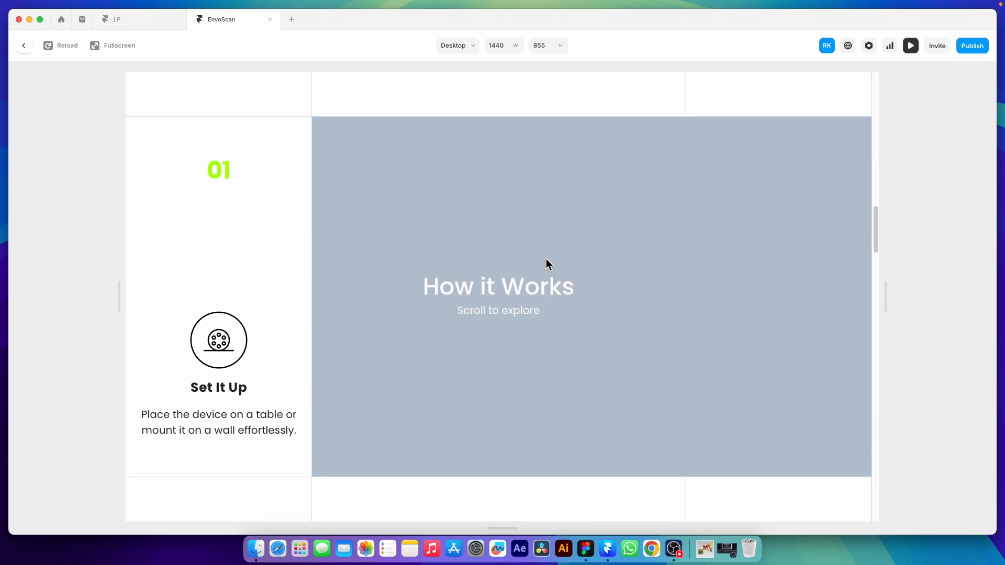
pyautogui.scroll(-5, 545, 258)
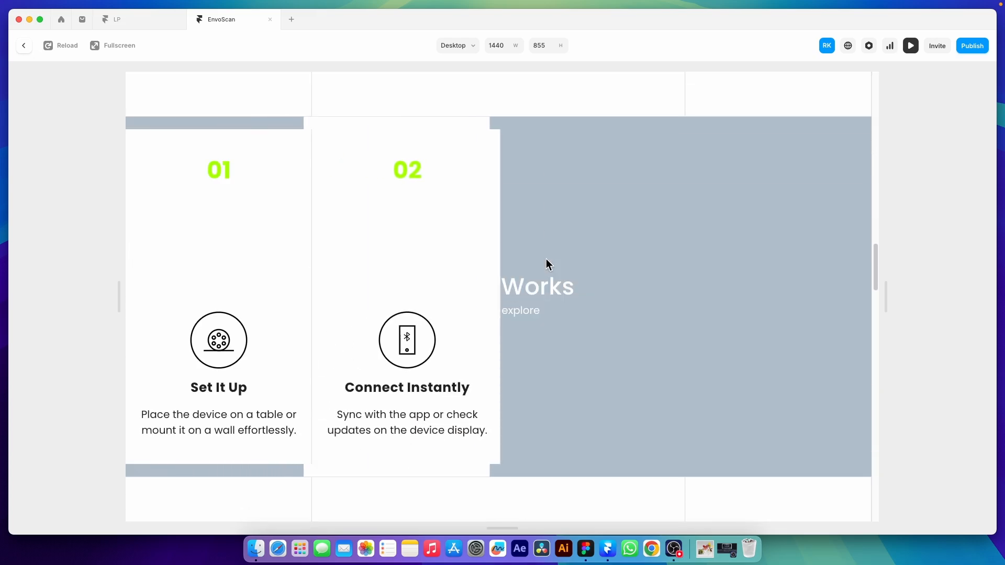
pyautogui.scroll(-5, 545, 259)
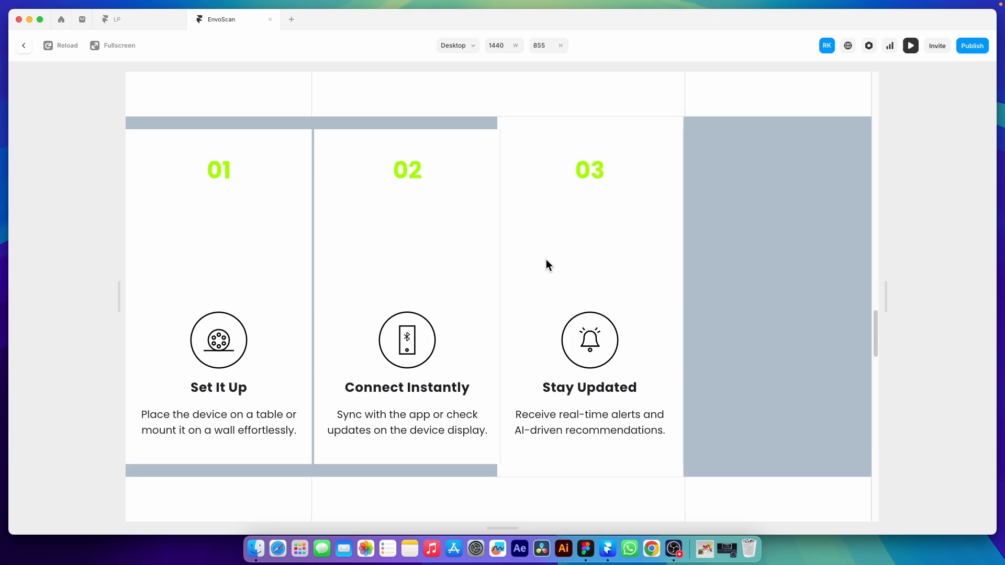
pyautogui.scroll(-5, 546, 261)
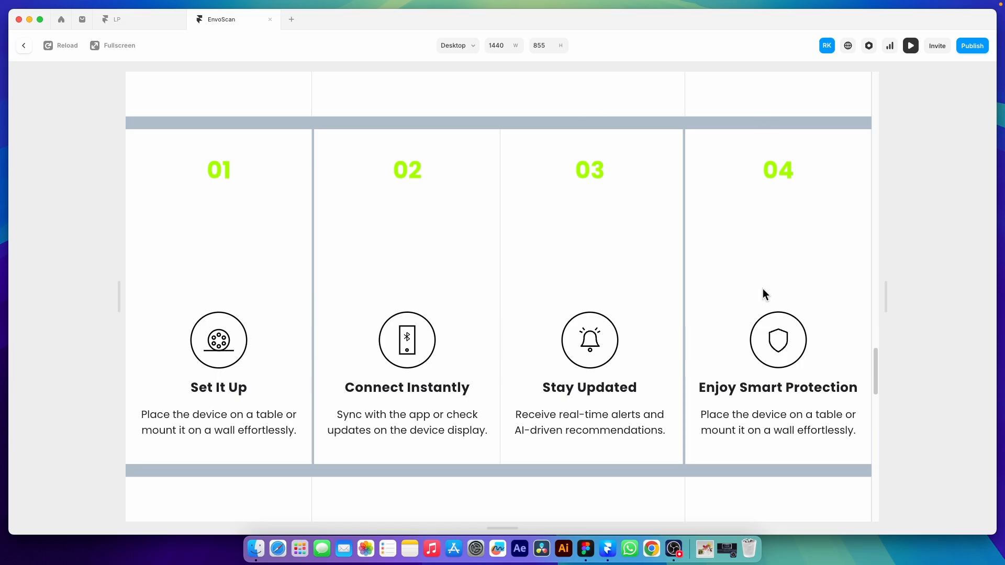
pyautogui.click(24, 46)
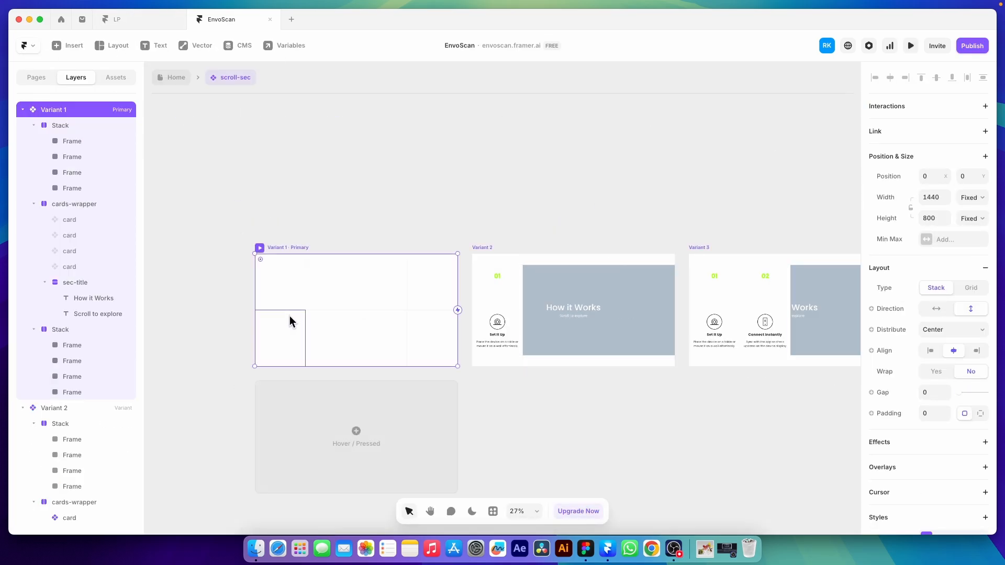
# - Select the first card in Variant 1's cards-wrapper inside the scroll-sec component
pyautogui.click(69, 188)
pyautogui.click(65, 220)
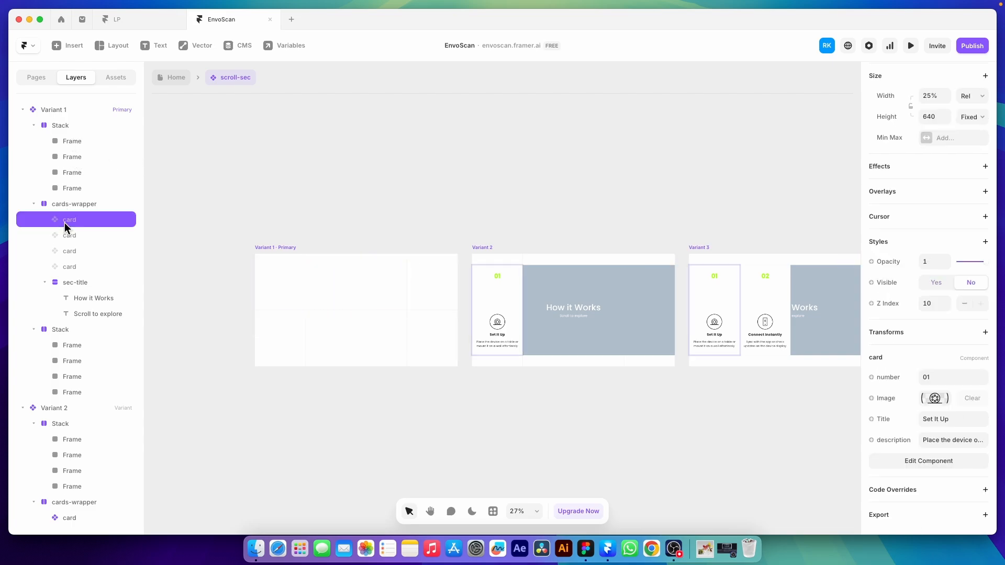
# - Set the height of the four hidden cards in Variant 1's cards-wrapper to a relative 100%
pyautogui.keyDown('shift'); pyautogui.click(76, 266); pyautogui.keyUp('shift')
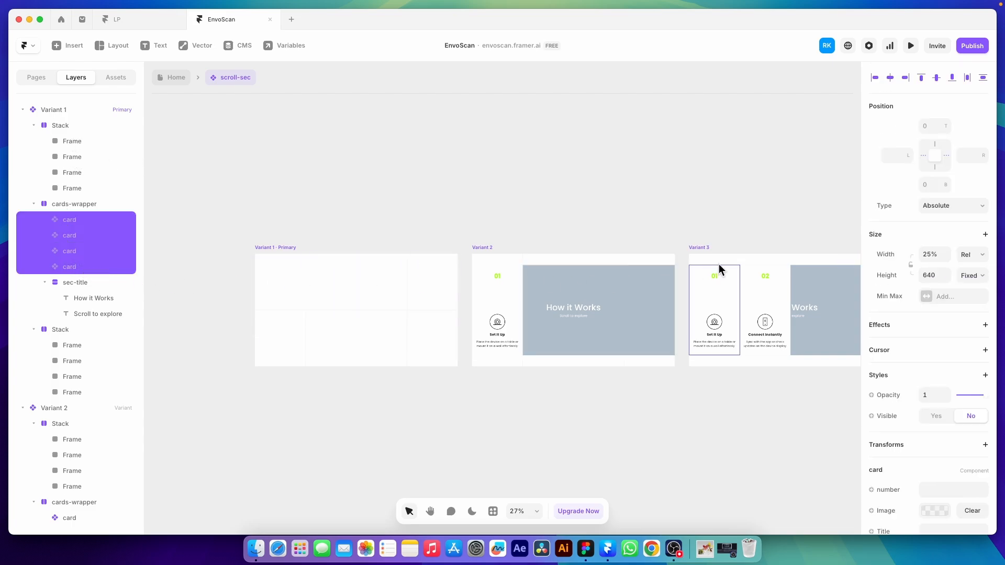
pyautogui.click(932, 277)
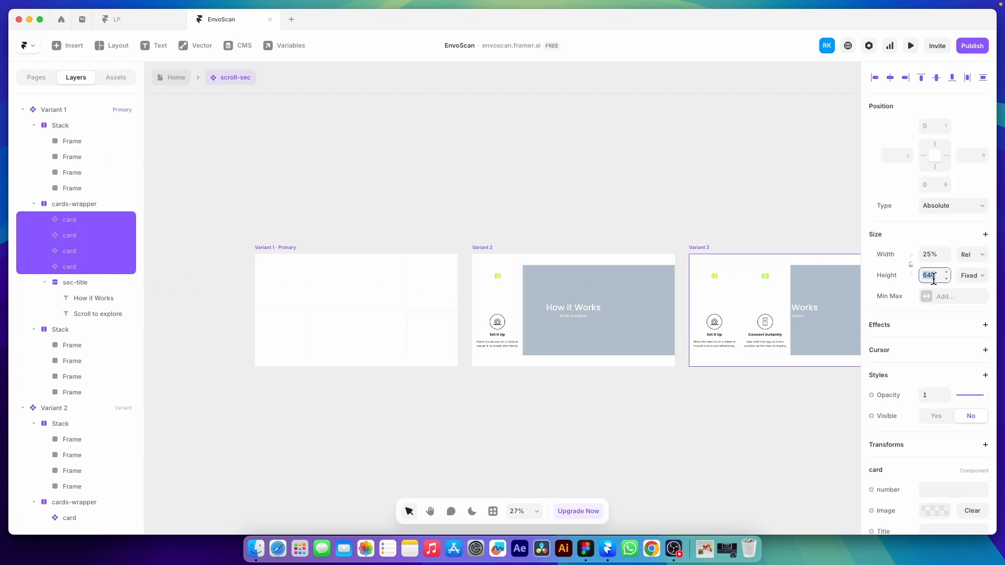
pyautogui.click(968, 276)
pyautogui.click(969, 290)
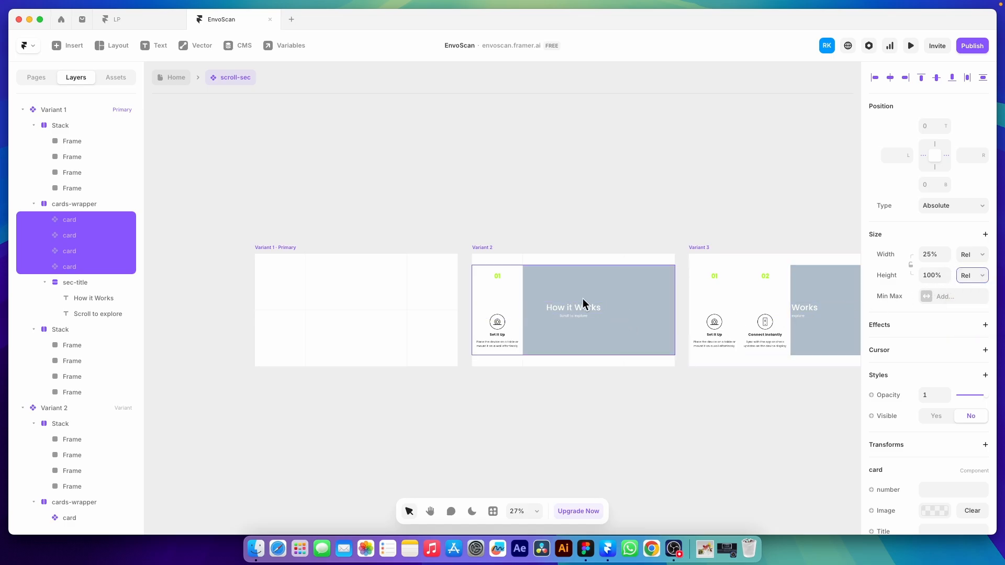
# - Return to the Home page and preview it, scrolling through the How it Works card sequence
pyautogui.click(177, 81)
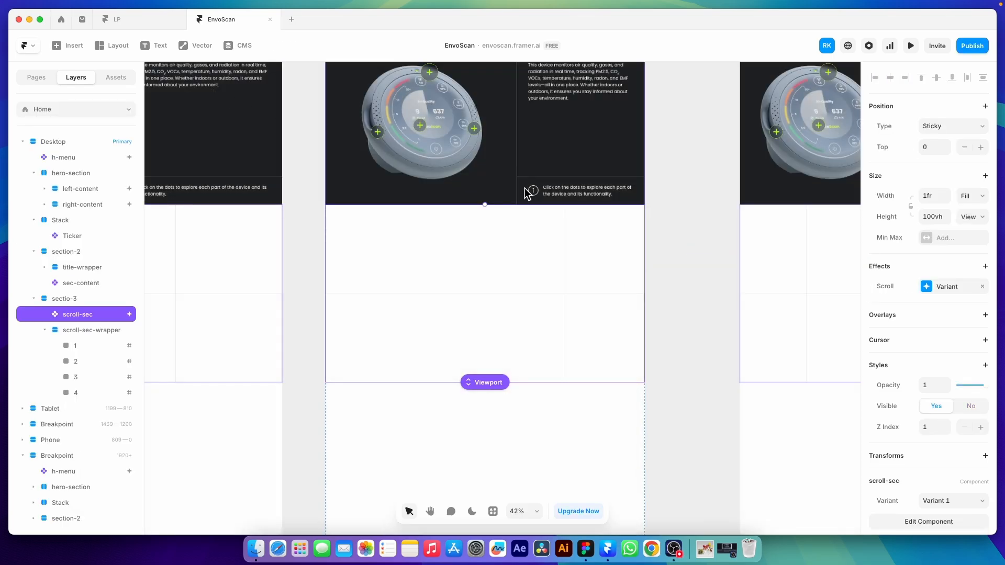
pyautogui.click(910, 46)
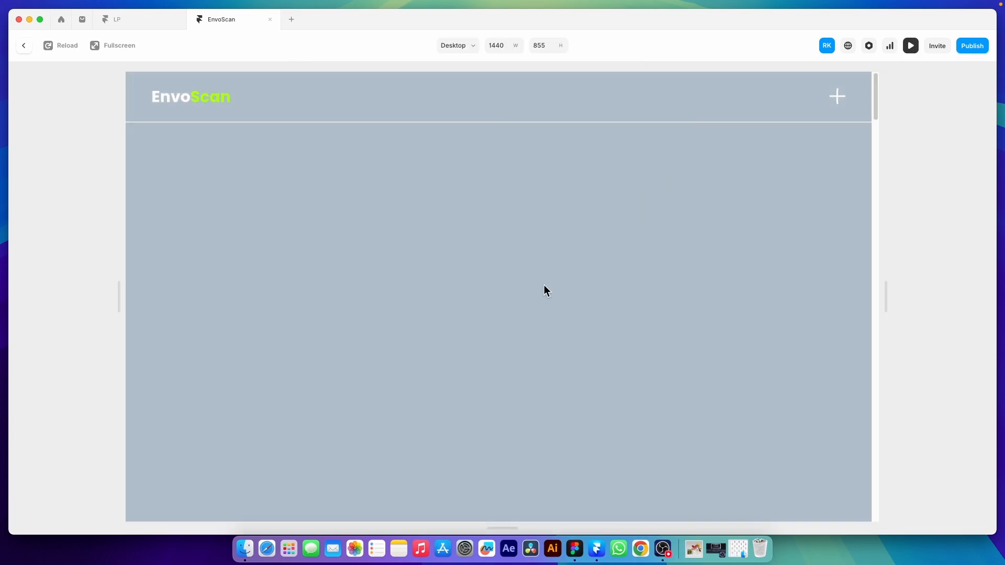
pyautogui.scroll(-5, 544, 285)
pyautogui.scroll(-5, 544, 284)
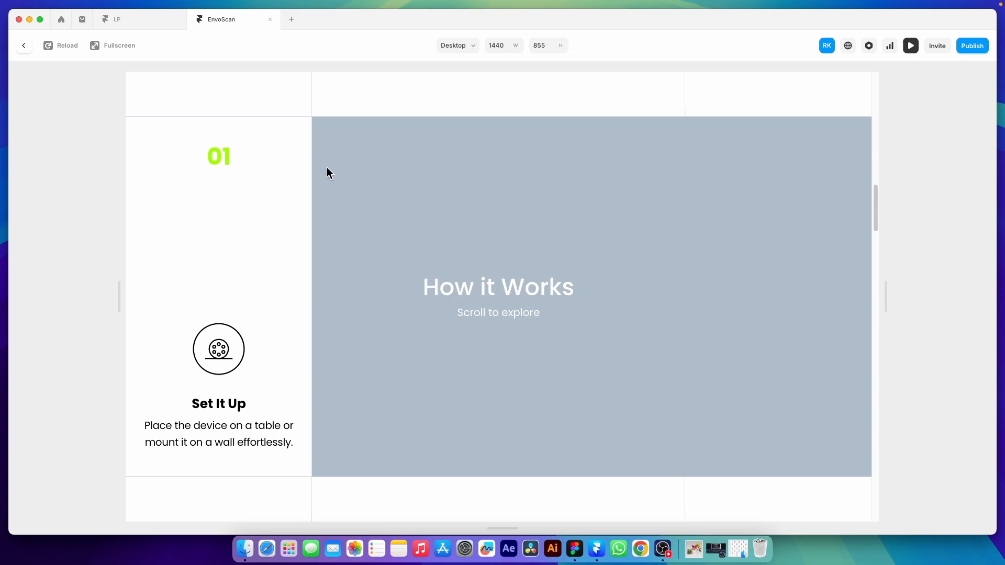
pyautogui.scroll(-5, 344, 262)
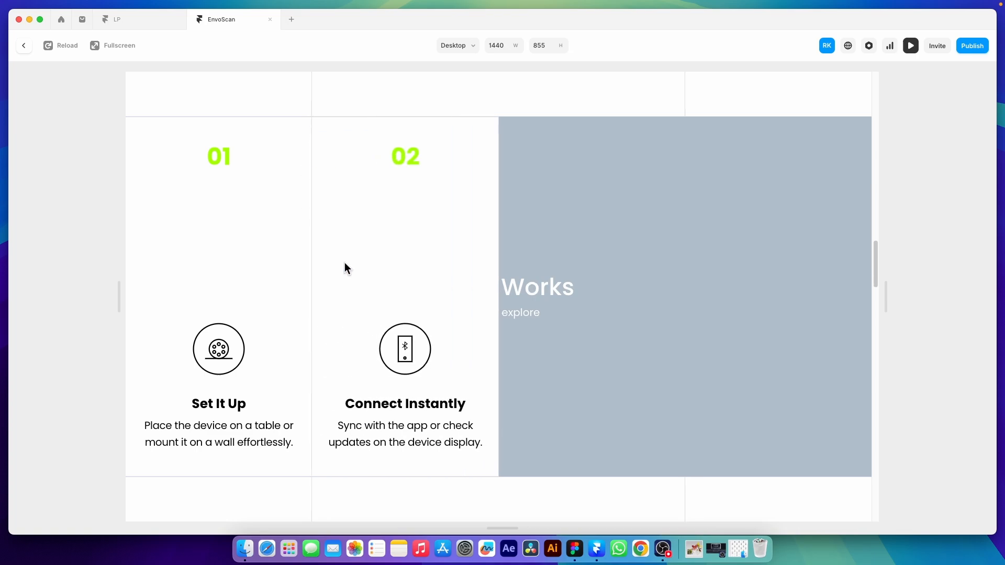
pyautogui.scroll(-5, 345, 262)
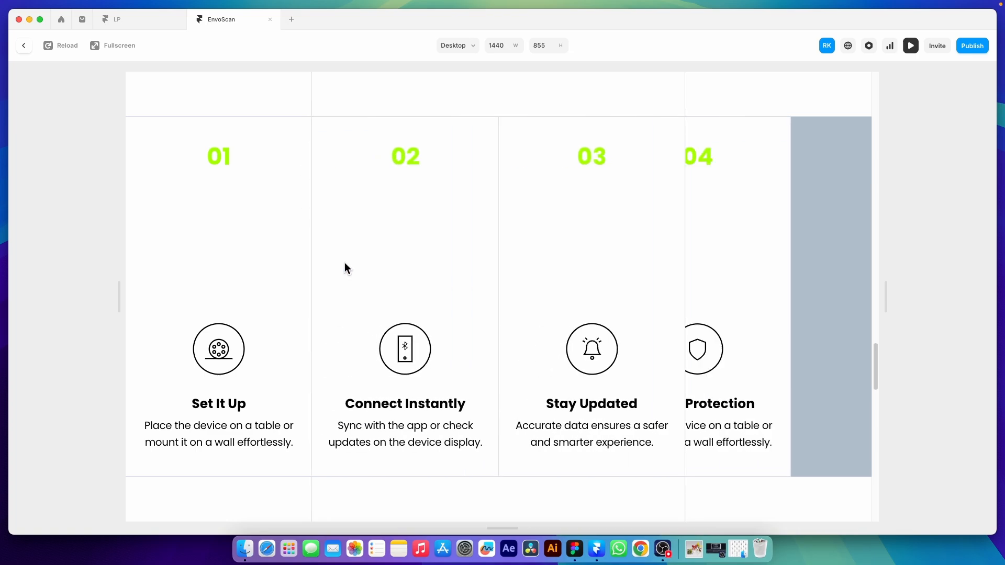
pyautogui.moveTo(892, 308); pyautogui.dragTo(963, 289)
pyautogui.click(26, 46)
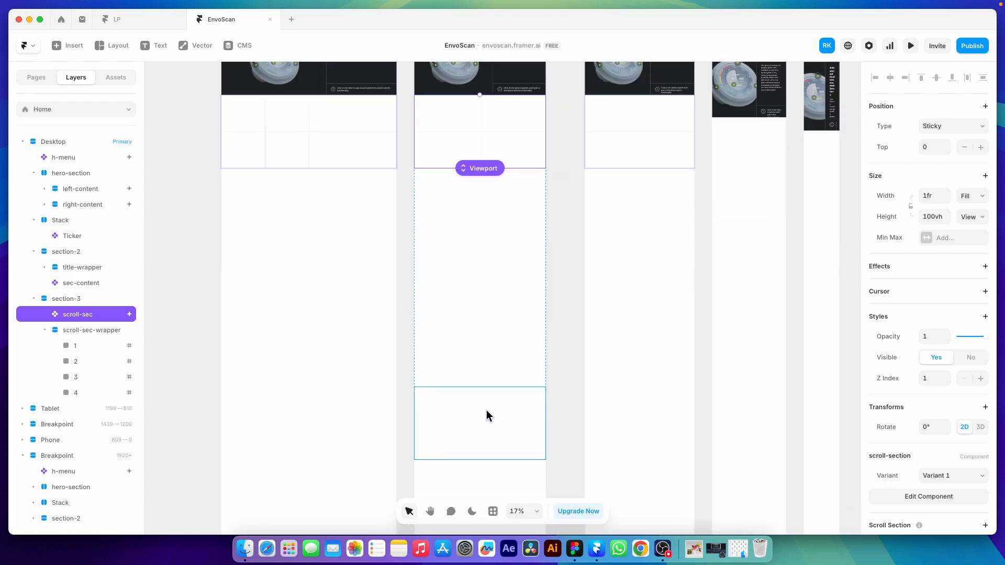
# - Switch to the Figma wireframes and examine the layout of the three feature banners and the footer
pyautogui.click(575, 548)
pyautogui.scroll(-10, 482, 360)
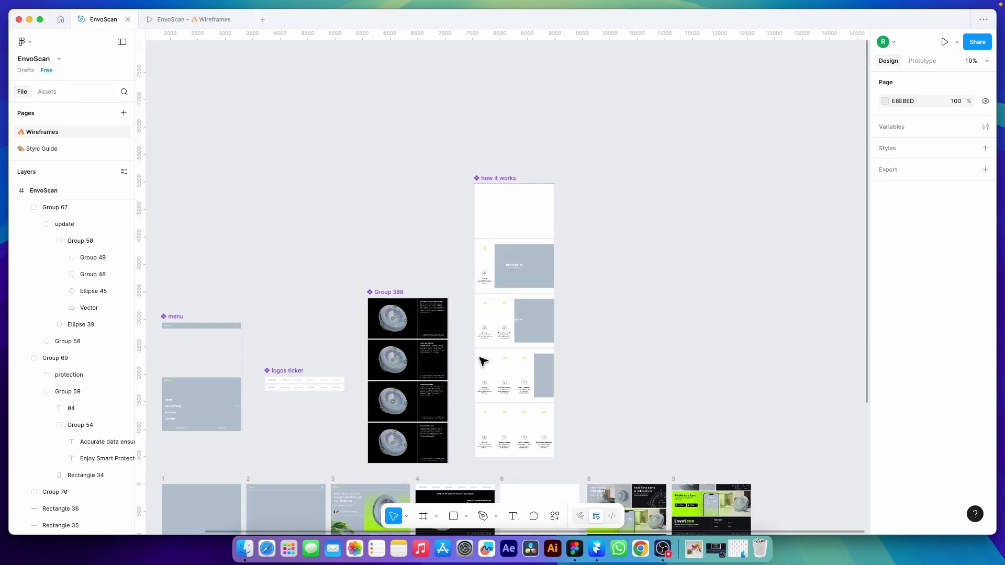
pyautogui.scroll(10, 412, 337)
pyautogui.scroll(5, 520, 277)
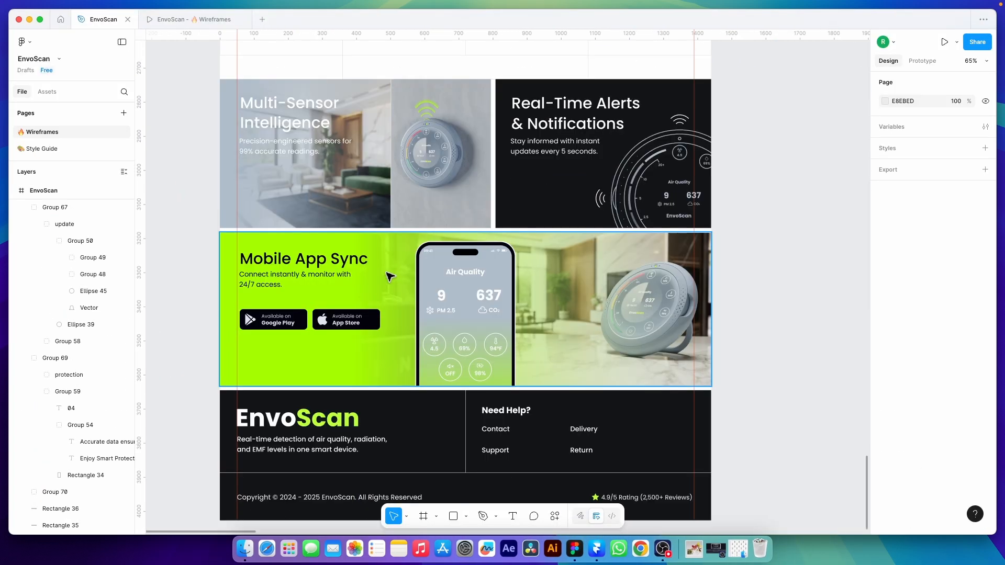
pyautogui.scroll(-1, 521, 293)
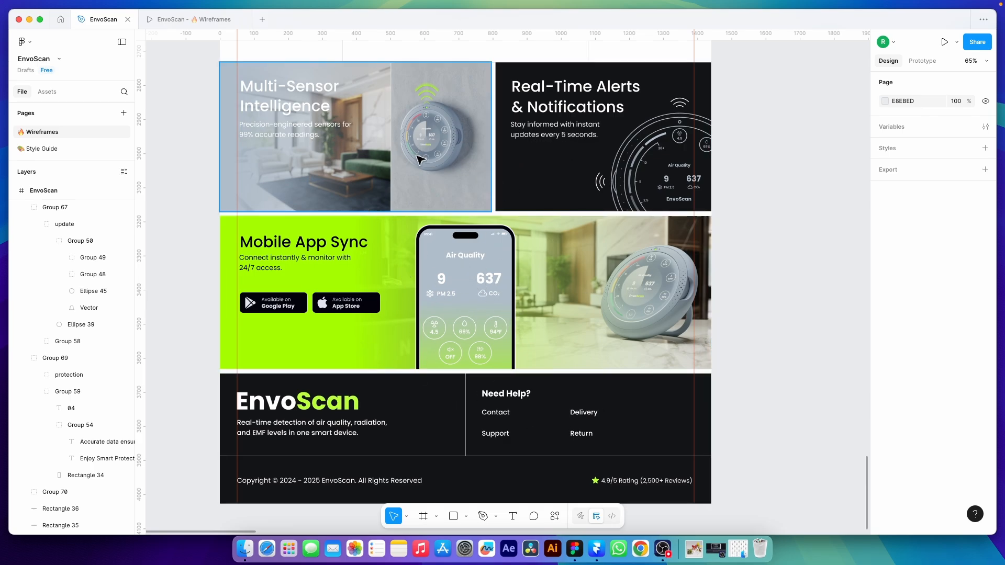
# - Switch back to Framer, draw a frame about 746 by 706 below section-3, and set its width to Fill
pyautogui.press('super+Tab')
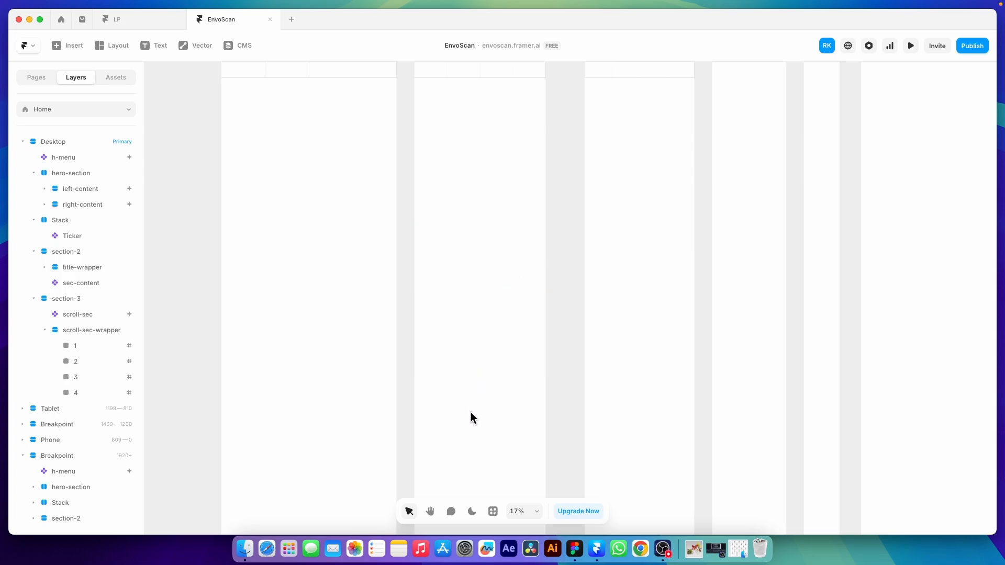
pyautogui.click(112, 45)
pyautogui.click(118, 141)
pyautogui.moveTo(446, 369)
pyautogui.mouseDown()
pyautogui.moveTo(446, 400)
pyautogui.moveTo(514, 433)
pyautogui.mouseUp()
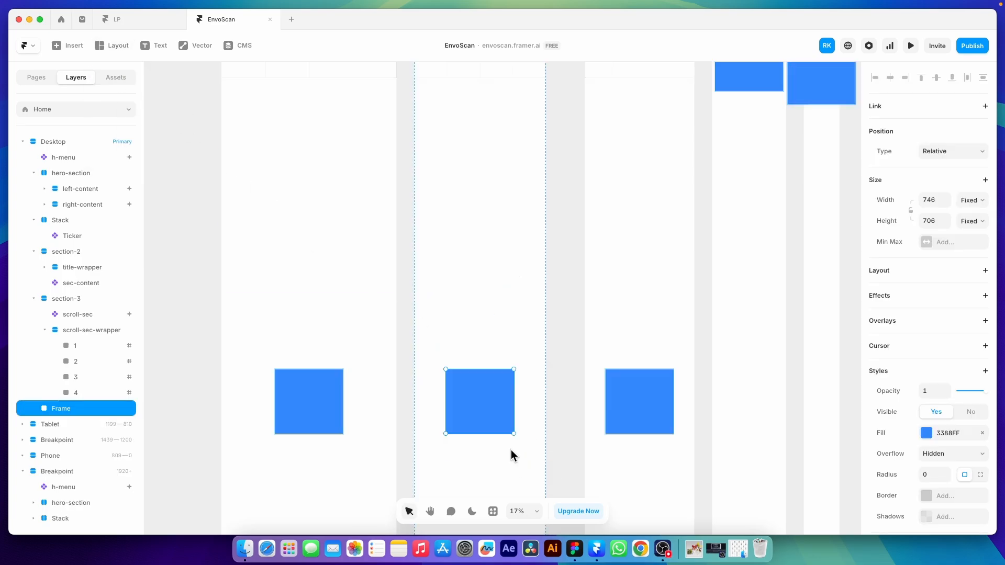
pyautogui.click(970, 205)
pyautogui.click(969, 221)
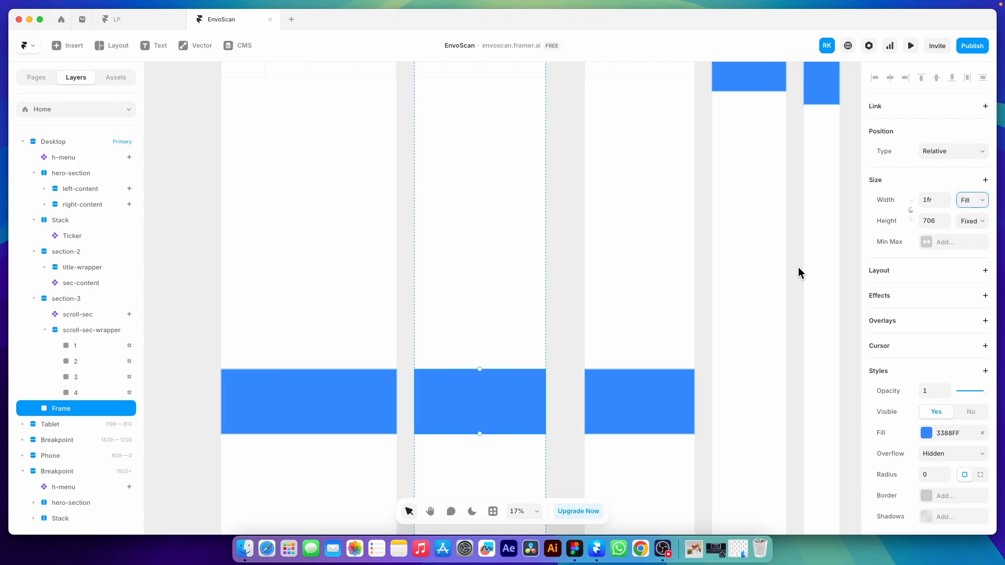
# - Apply a stack layout to the new frame and draw an inner frame about 1153 by 321 with its width set to Fill
pyautogui.click(920, 273)
pyautogui.click(118, 45)
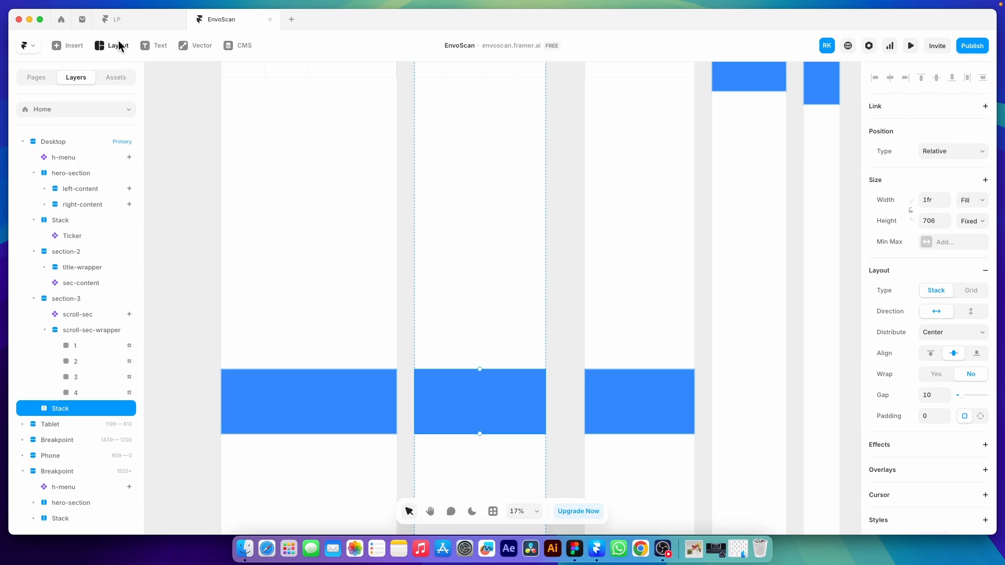
pyautogui.click(119, 78)
pyautogui.moveTo(431, 378); pyautogui.dragTo(517, 411)
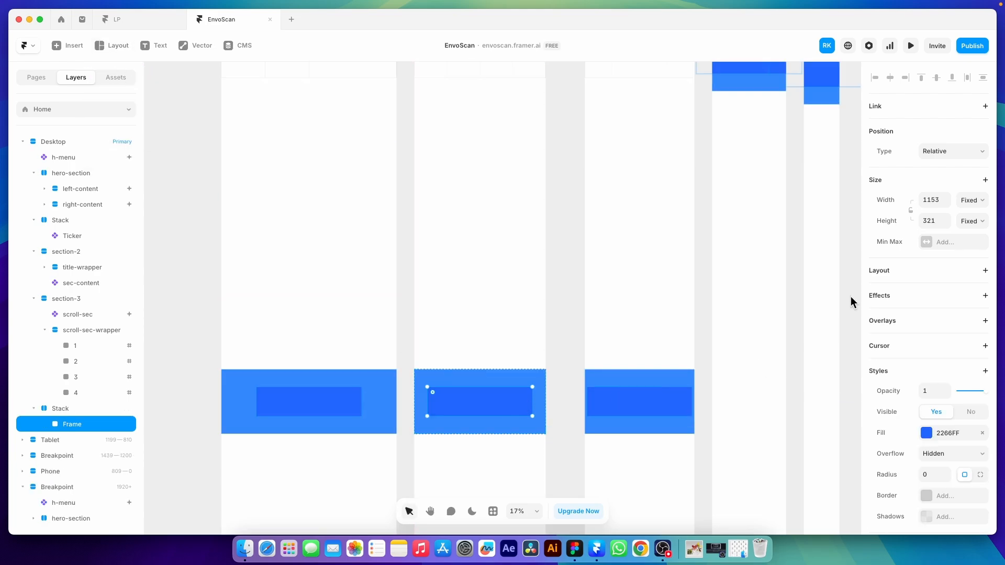
pyautogui.click(970, 201)
pyautogui.click(967, 224)
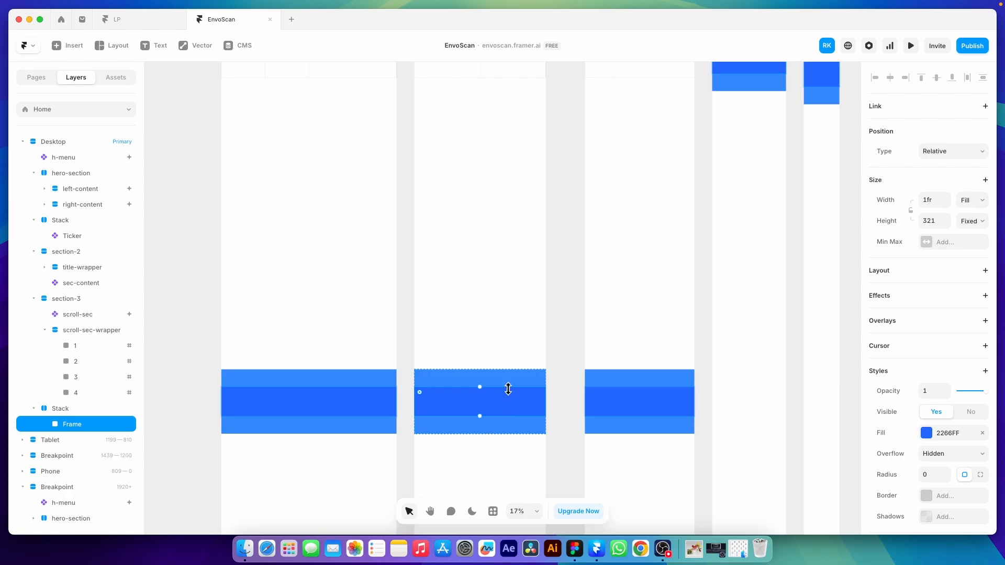
# - Set the outer stack's height to Fit and duplicate its inner frame twice
pyautogui.press('Escape')
pyautogui.click(970, 220)
pyautogui.click(972, 267)
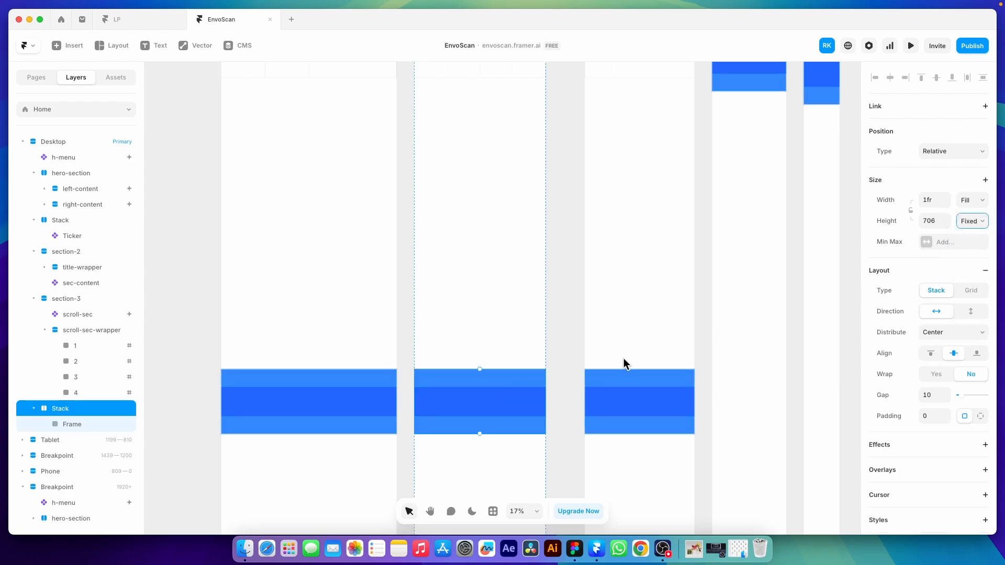
pyautogui.click(493, 385)
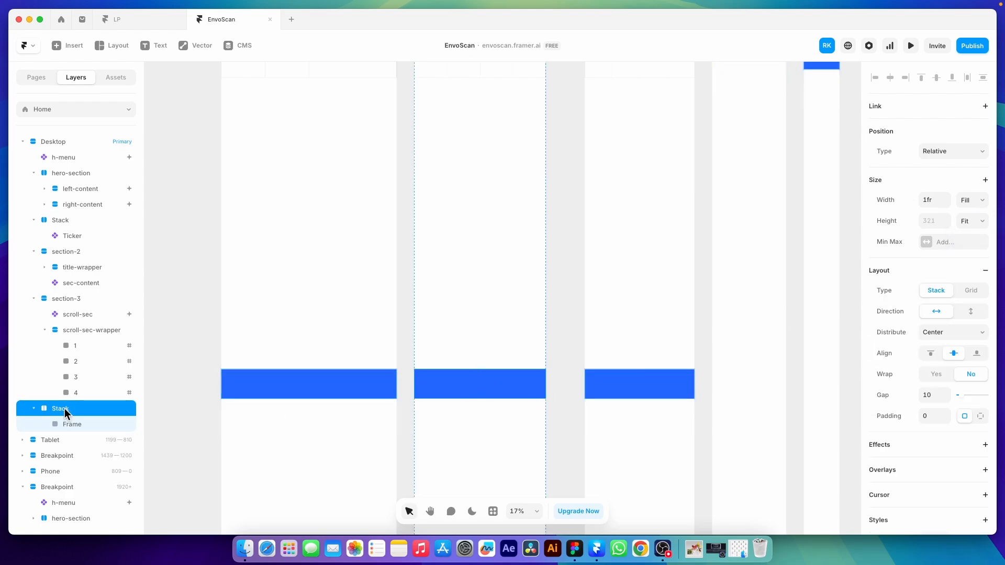
pyautogui.press('super+d')
pyautogui.press('super+d')
pyautogui.press('Escape')
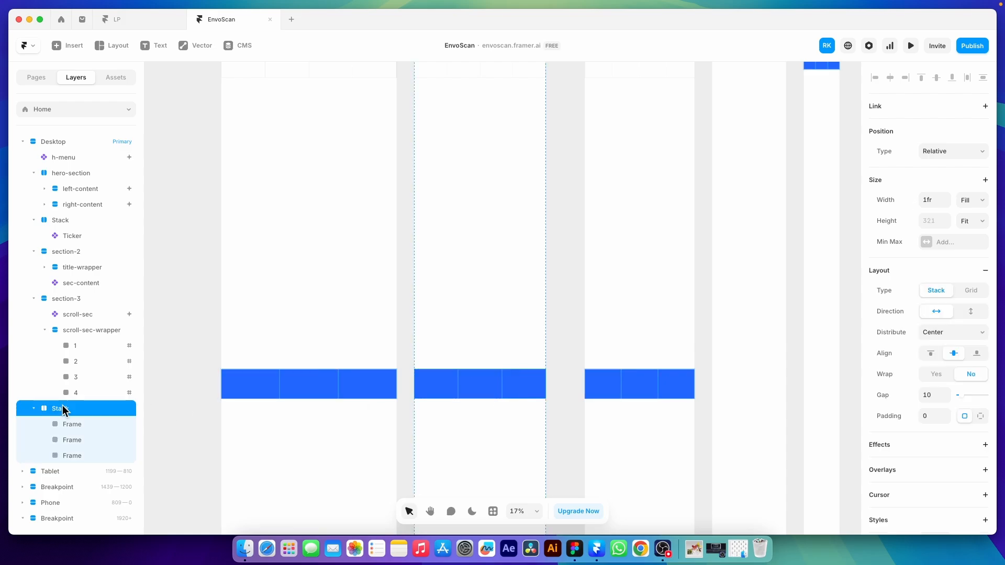
# - Arrange the stack's three frames vertically, trying a gap of 20 before setting it to 15
pyautogui.click(970, 312)
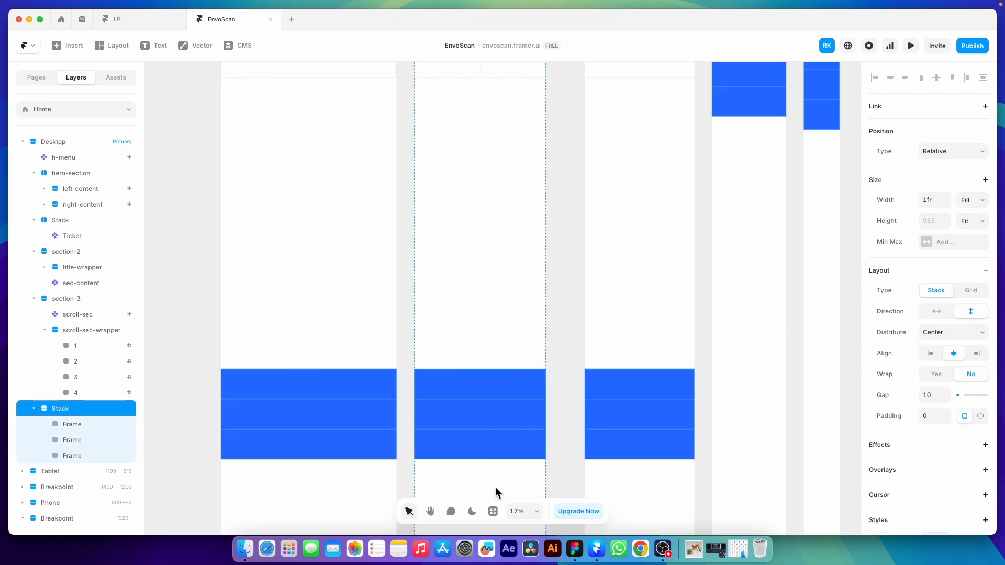
pyautogui.scroll(5, 491, 466)
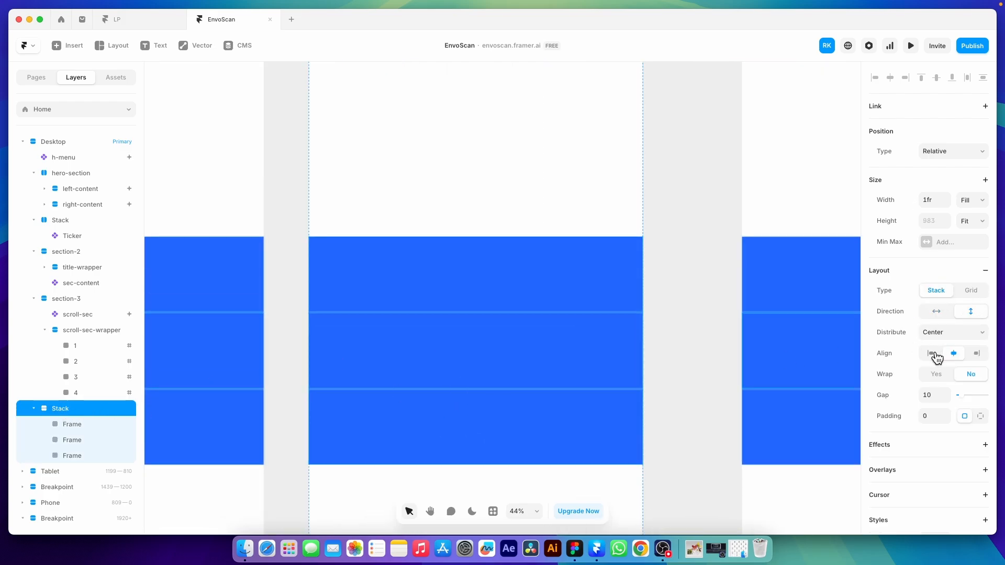
pyautogui.click(933, 395)
pyautogui.write('20')
pyautogui.scroll(-6, 928, 390)
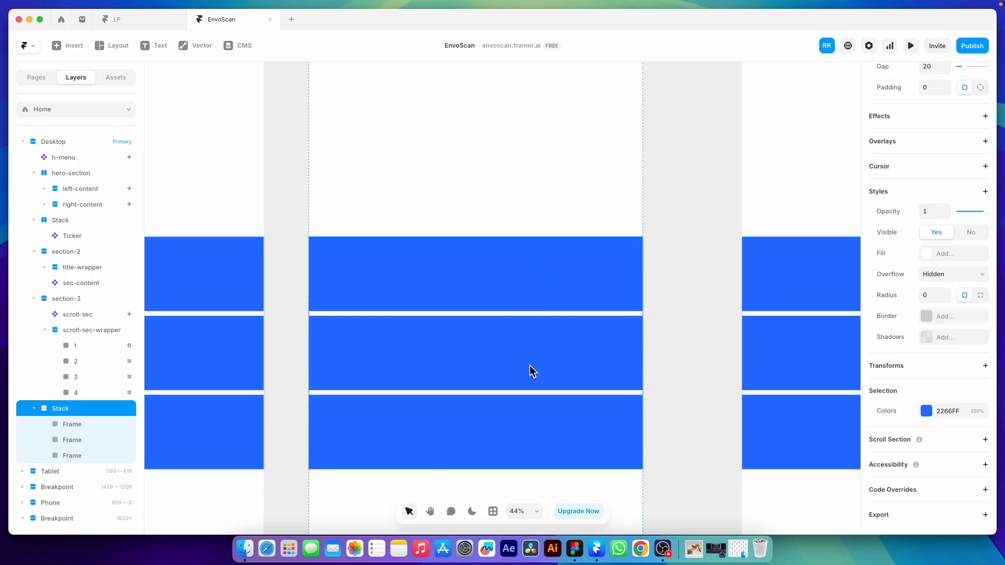
pyautogui.scroll(5, 935, 314)
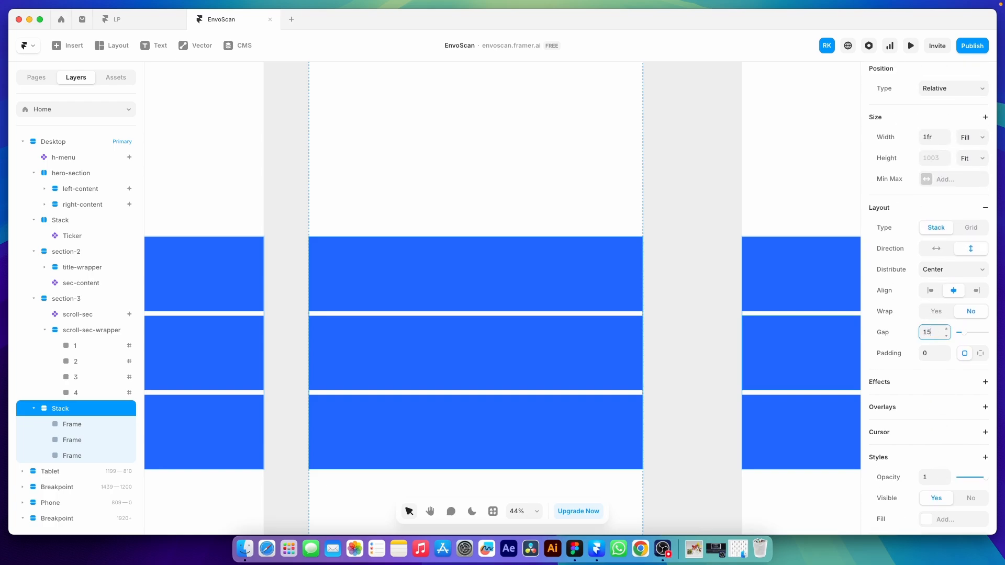
pyautogui.press('Return')
# - Set the height of the first and middle frames in the stack to 430
pyautogui.click(488, 289)
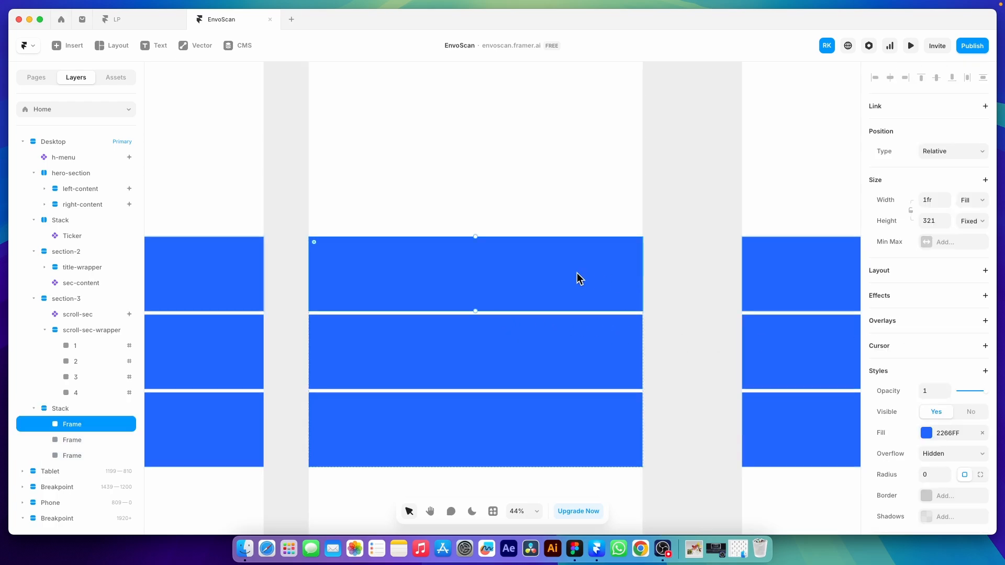
pyautogui.click(935, 220)
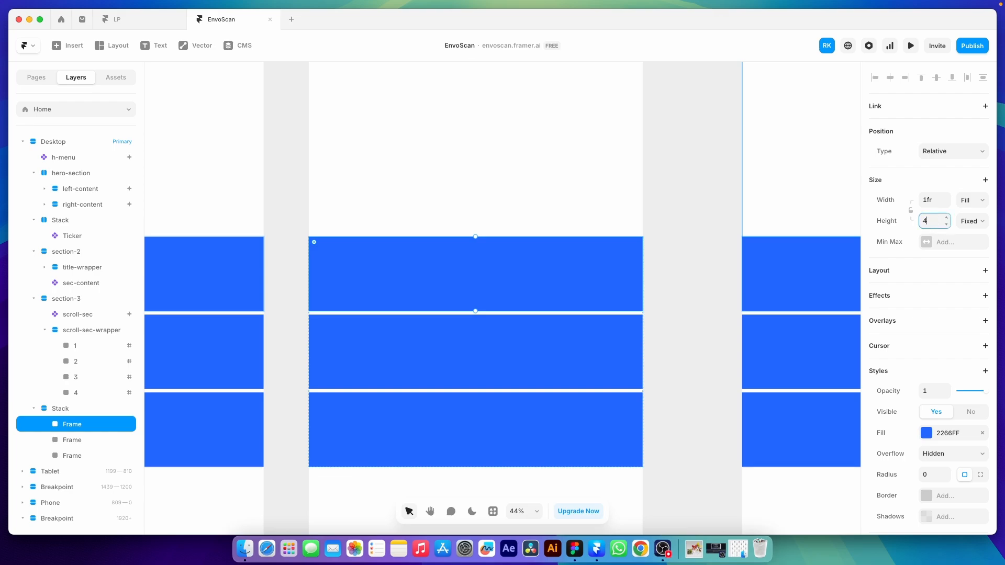
pyautogui.press('Return')
pyautogui.click(512, 293)
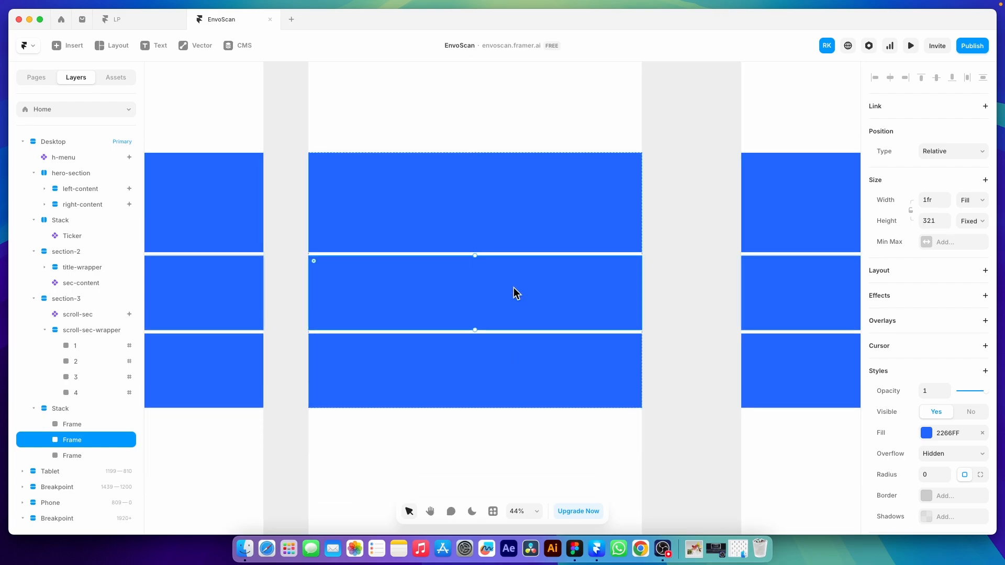
pyautogui.click(935, 221)
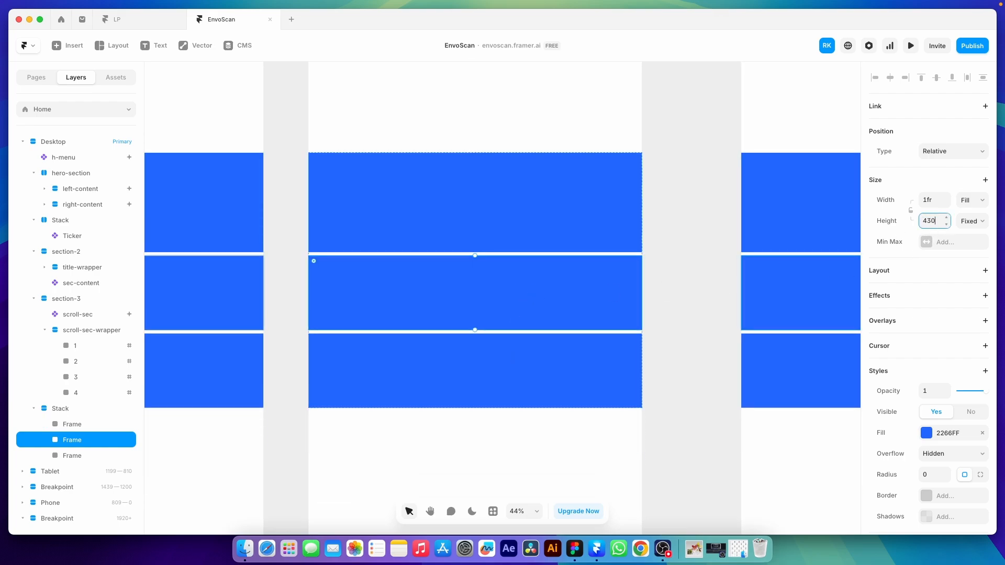
pyautogui.press('Return')
# - Set the height of the third frame in the stack to 400
pyautogui.click(575, 372)
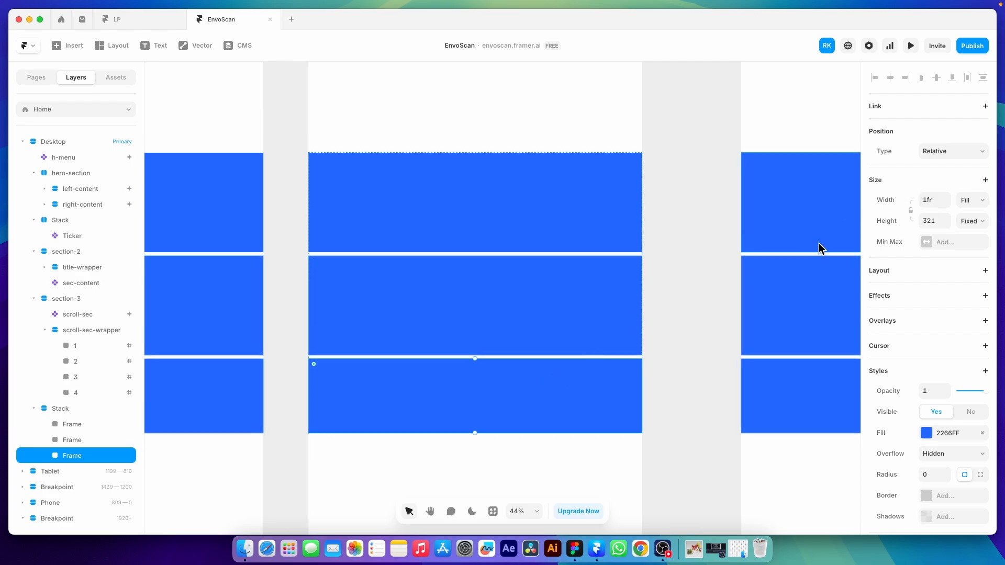
pyautogui.click(936, 220)
pyautogui.press('Return')
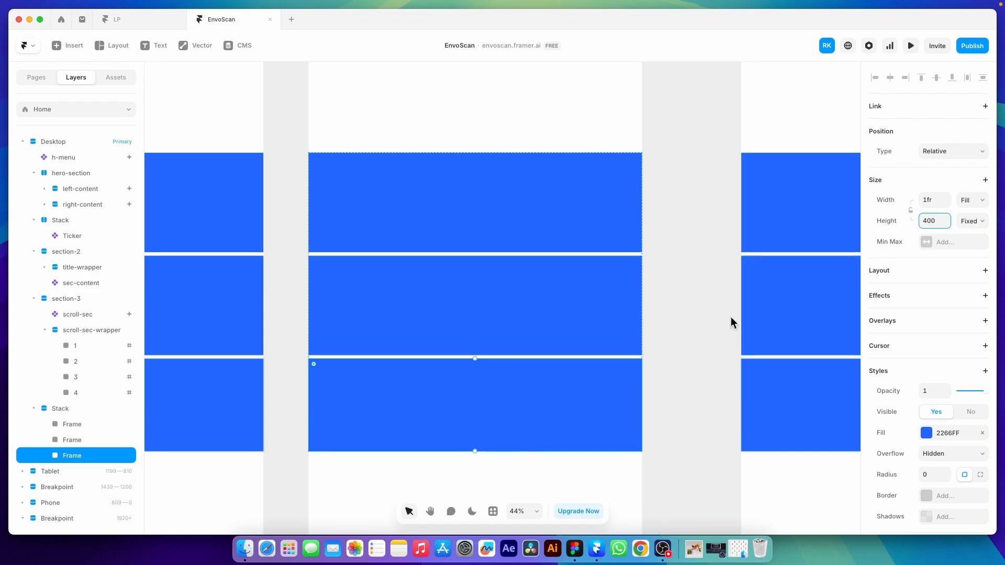
pyautogui.click(681, 356)
# - Check the banner design in Figma, return to Framer, draw a frame inside the first row and give that row a stack layout
pyautogui.click(451, 242)
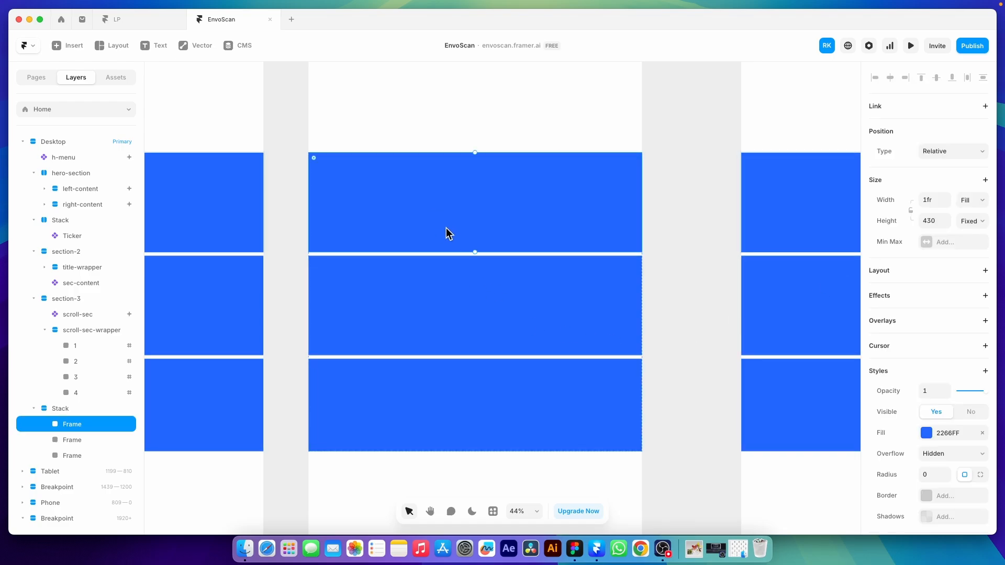
pyautogui.click(575, 548)
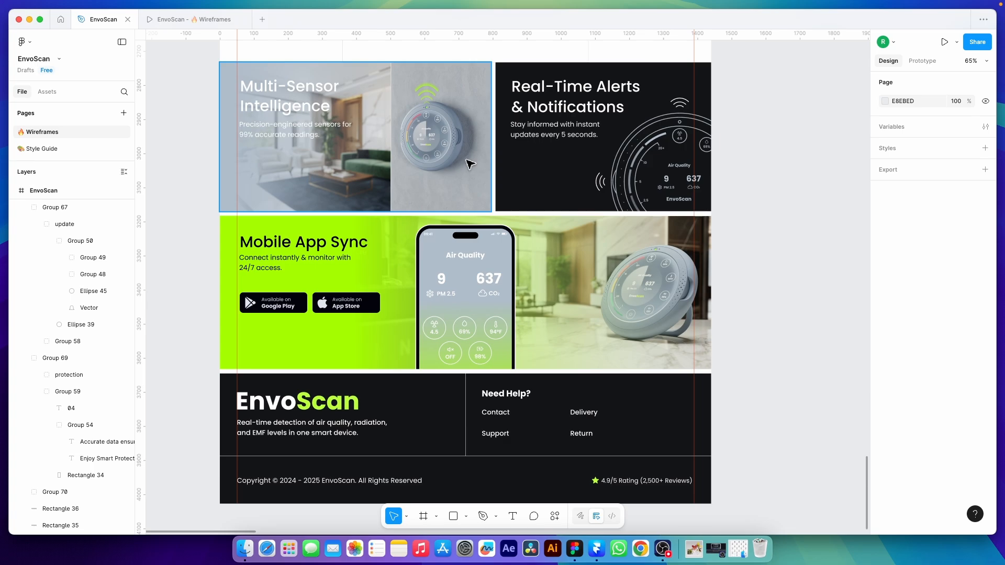
pyautogui.press('super+Tab')
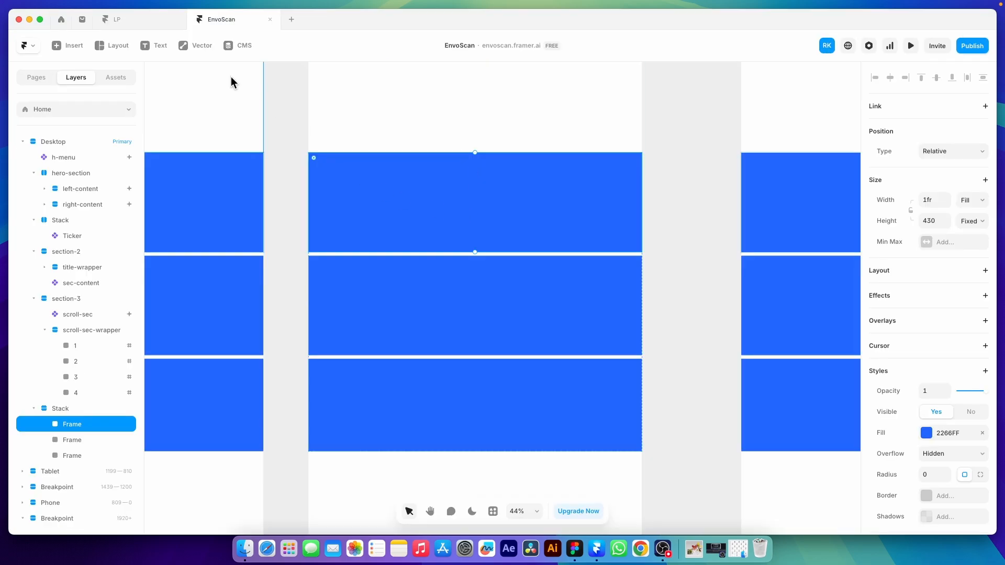
pyautogui.click(114, 46)
pyautogui.click(118, 74)
pyautogui.moveTo(355, 171); pyautogui.dragTo(448, 218)
pyautogui.click(946, 268)
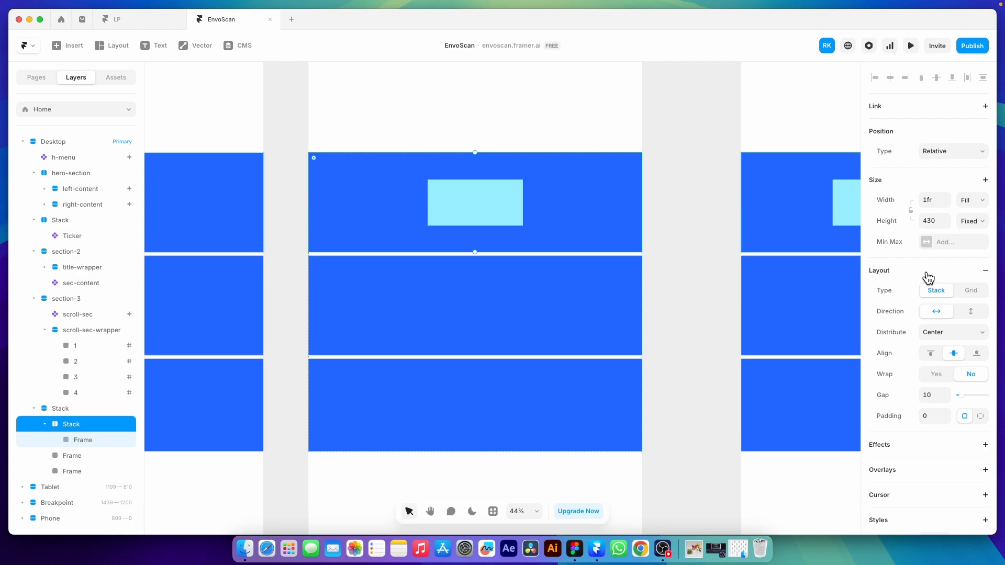
# - Make the frame inside the first row fill the row's height and set its width to 60%
pyautogui.click(514, 207)
pyautogui.click(972, 220)
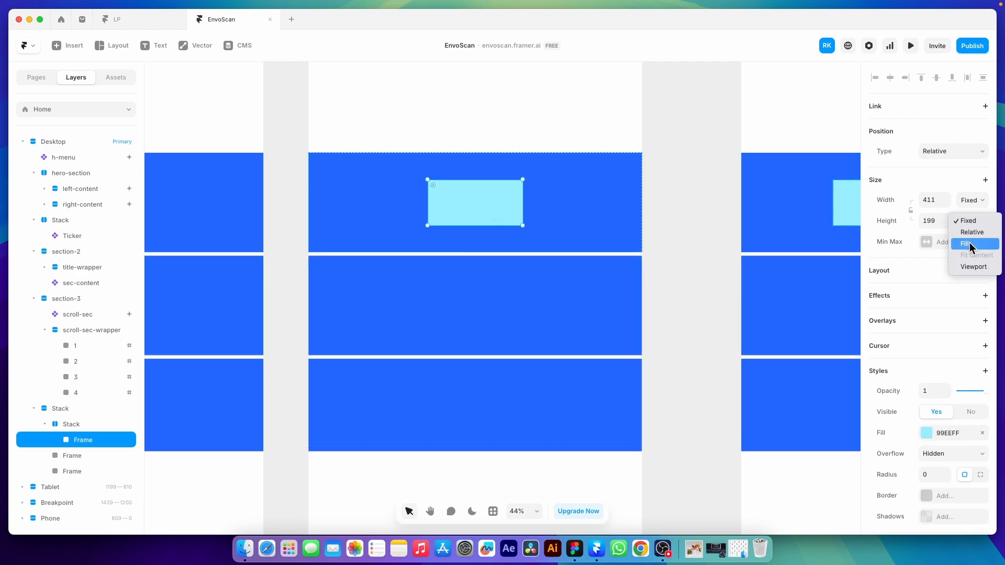
pyautogui.click(971, 243)
pyautogui.click(940, 200)
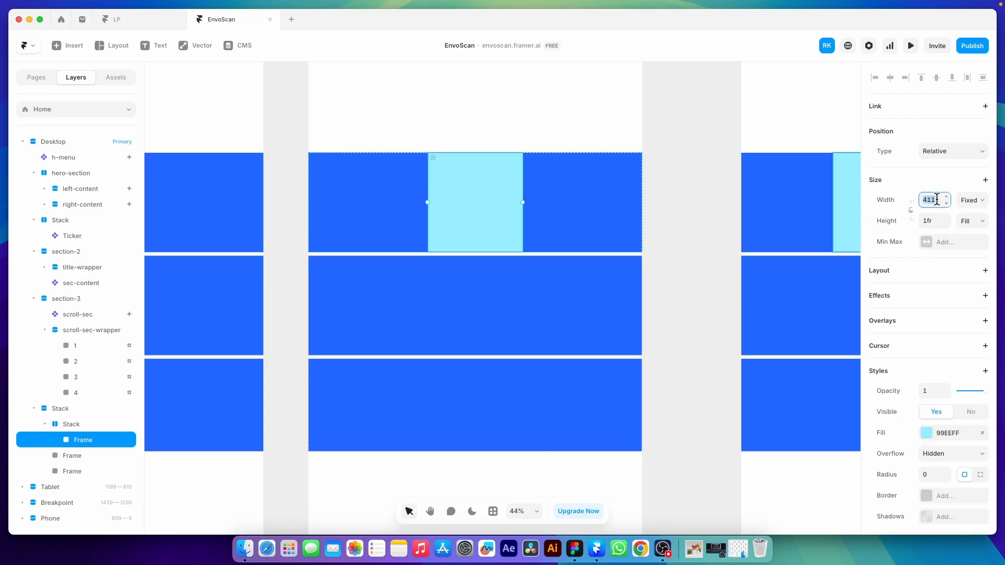
pyautogui.write('60%')
pyautogui.press('Return')
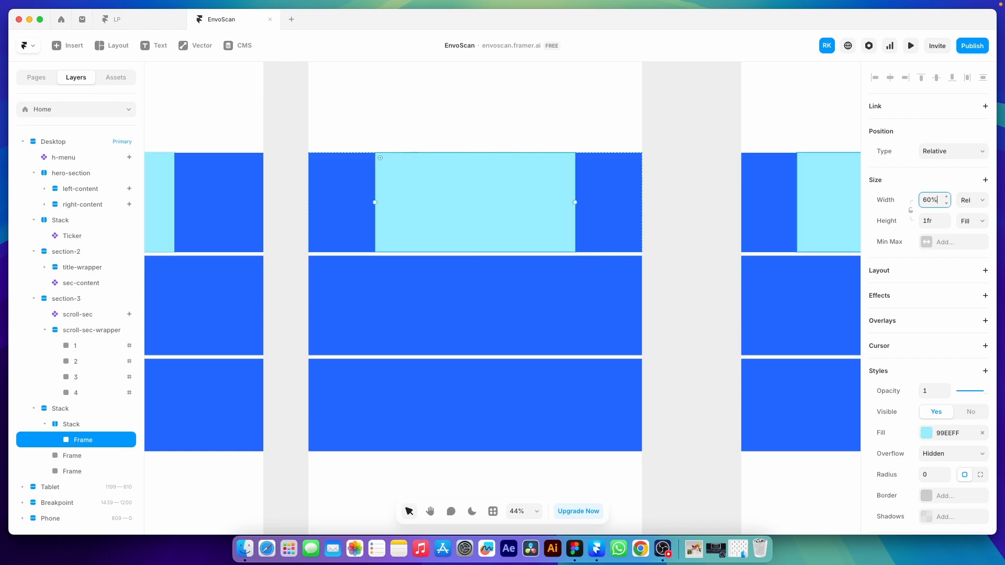
# - Duplicate the light-blue frame within the first row and set the copy's width to 40%
pyautogui.click(512, 221)
pyautogui.click(607, 216)
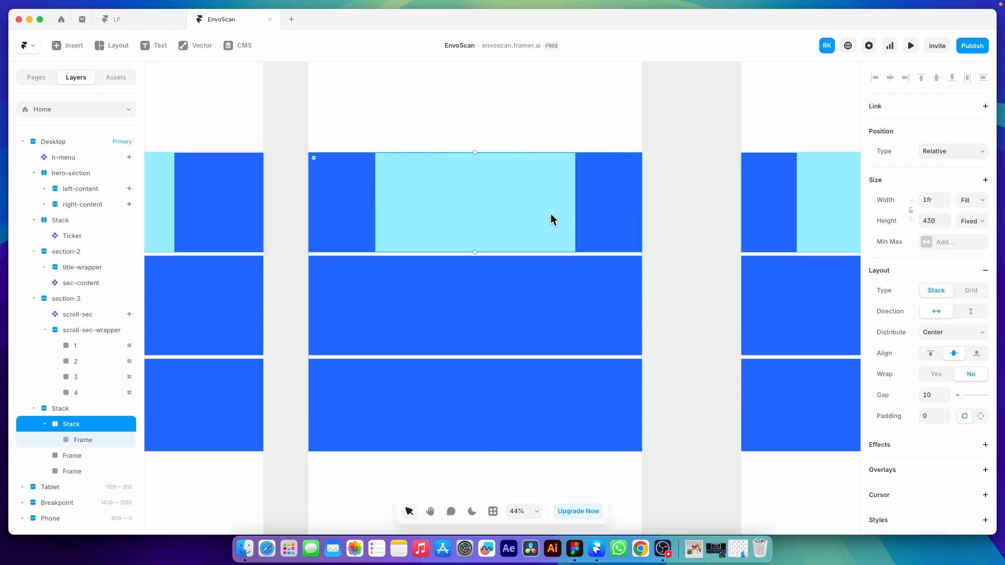
pyautogui.doubleClick(550, 214)
pyautogui.click(596, 209)
pyautogui.press('super+v')
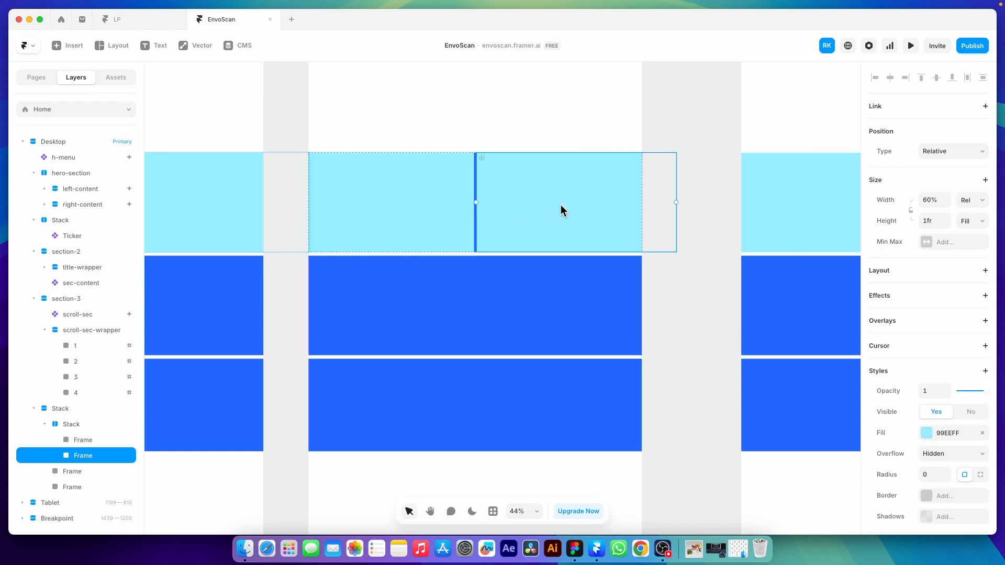
pyautogui.write('4')
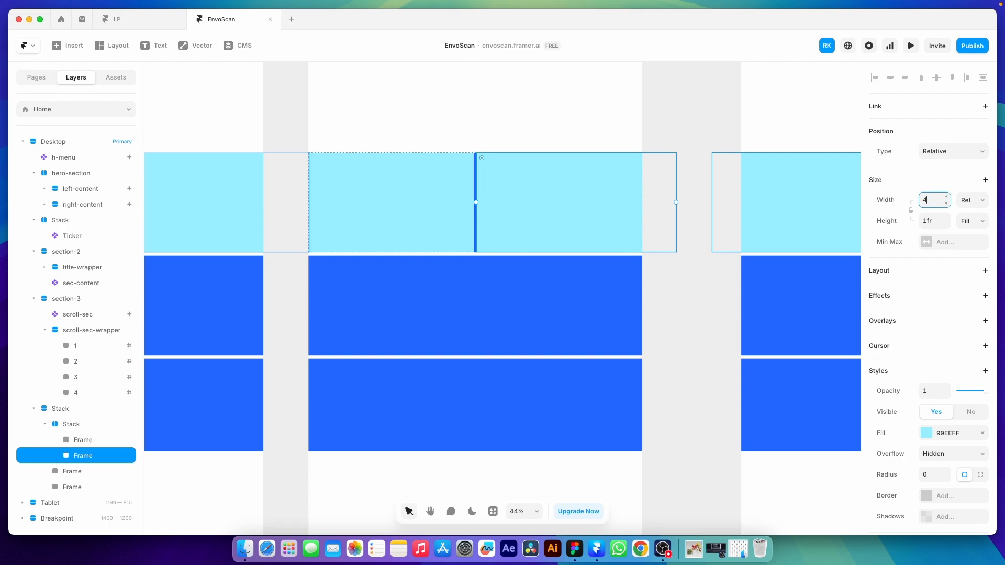
pyautogui.write('0')
pyautogui.press('Return')
# - Change the first row's frame widths to 55% for the left one and 45% for the right one
pyautogui.click(488, 208)
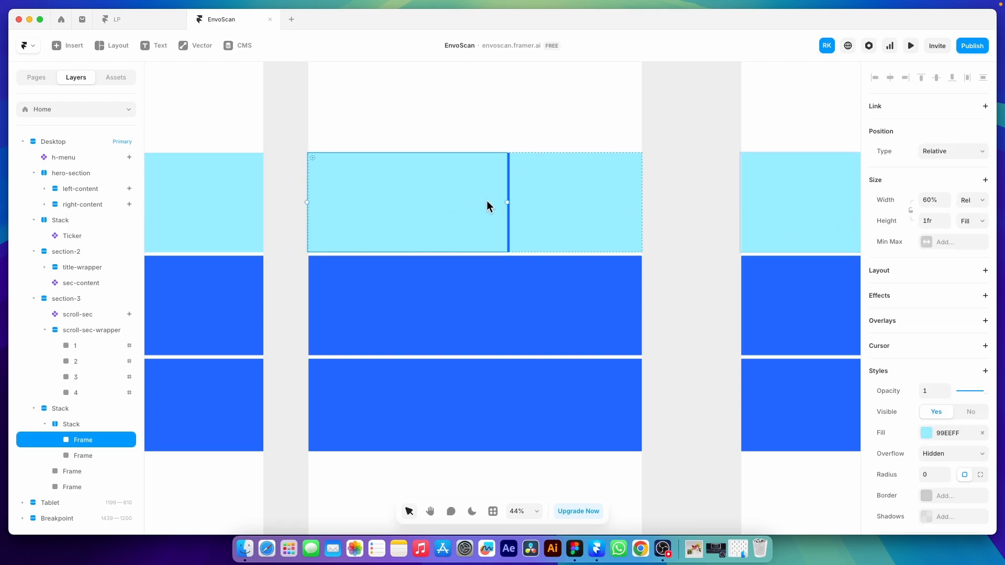
pyautogui.click(938, 203)
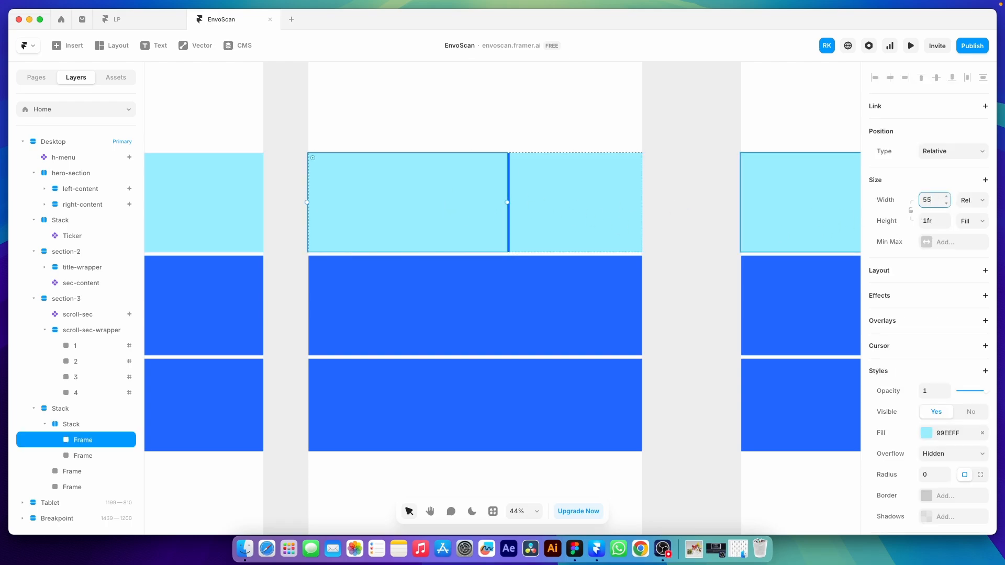
pyautogui.press('Return')
pyautogui.click(599, 192)
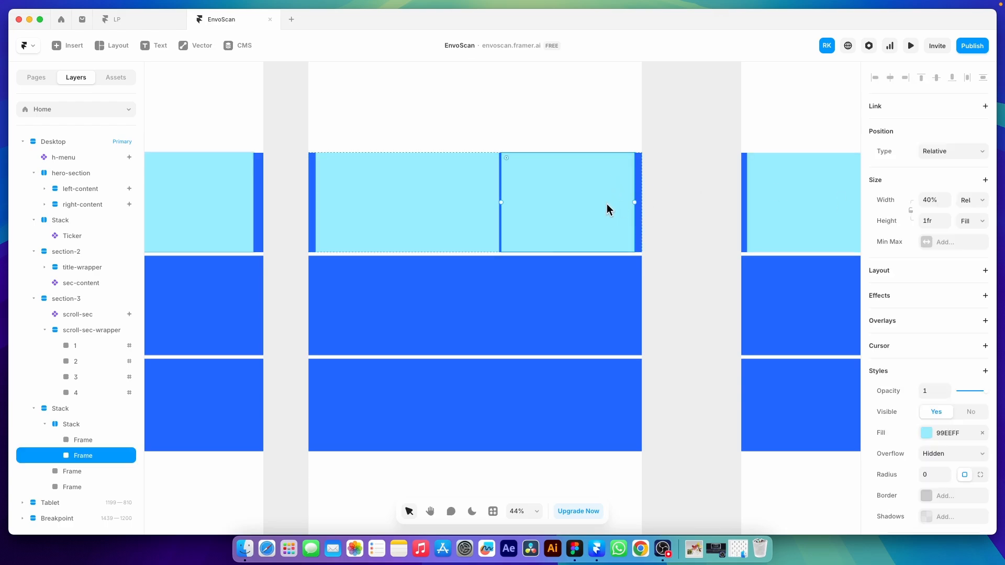
pyautogui.click(937, 203)
pyautogui.write('45')
pyautogui.press('Return')
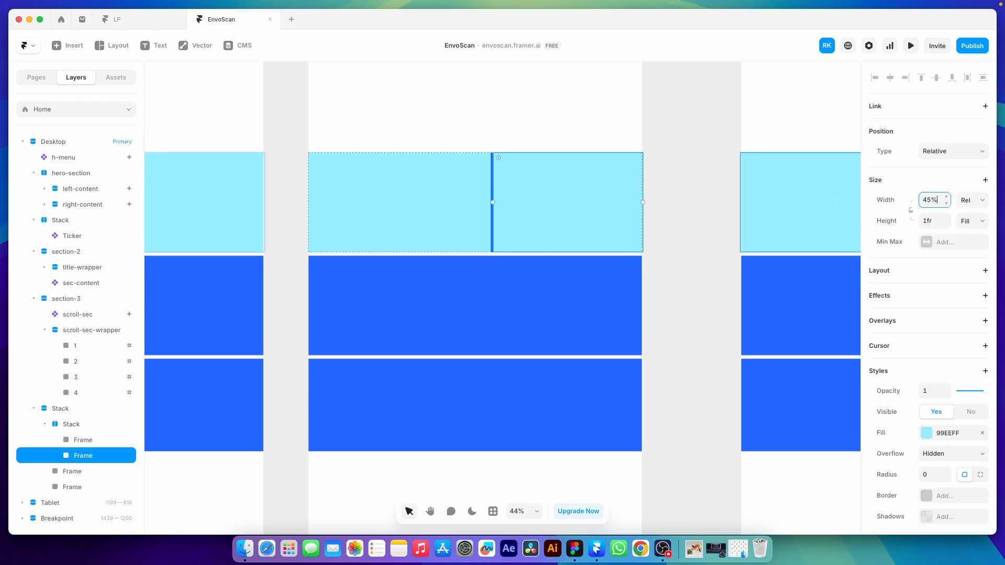
# - Set the first row stack's gap to 15 and remove its blue fill
pyautogui.click(79, 424)
pyautogui.click(934, 395)
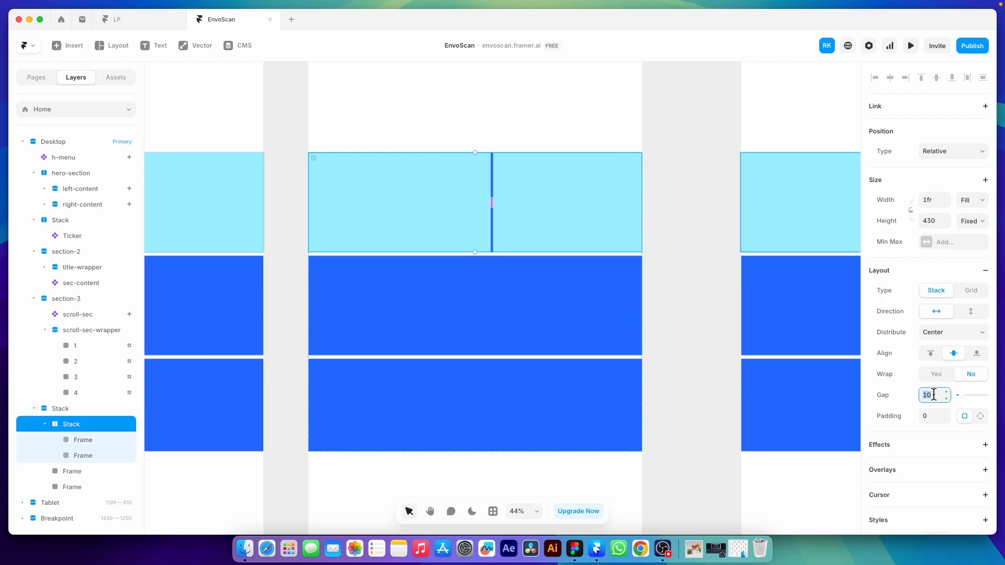
pyautogui.write('15')
pyautogui.scroll(-5, 931, 395)
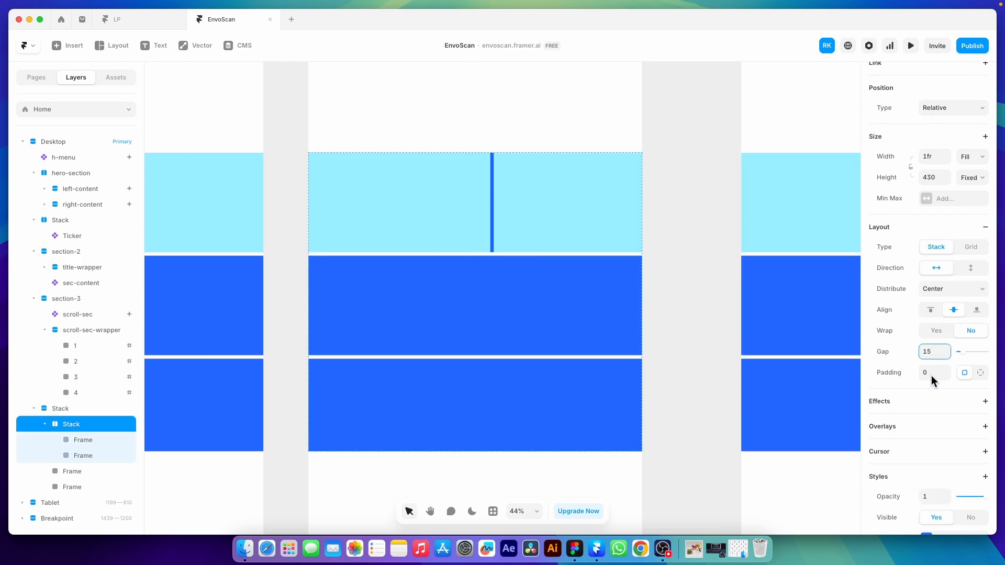
pyautogui.click(716, 292)
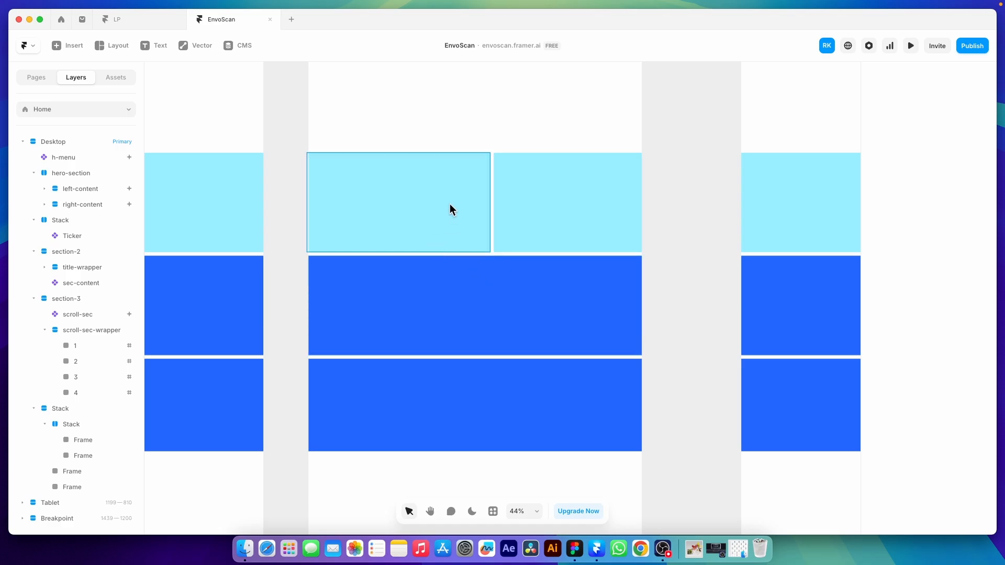
# - Fill the first row's left frame with the image sensor details.png
pyautogui.click(433, 226)
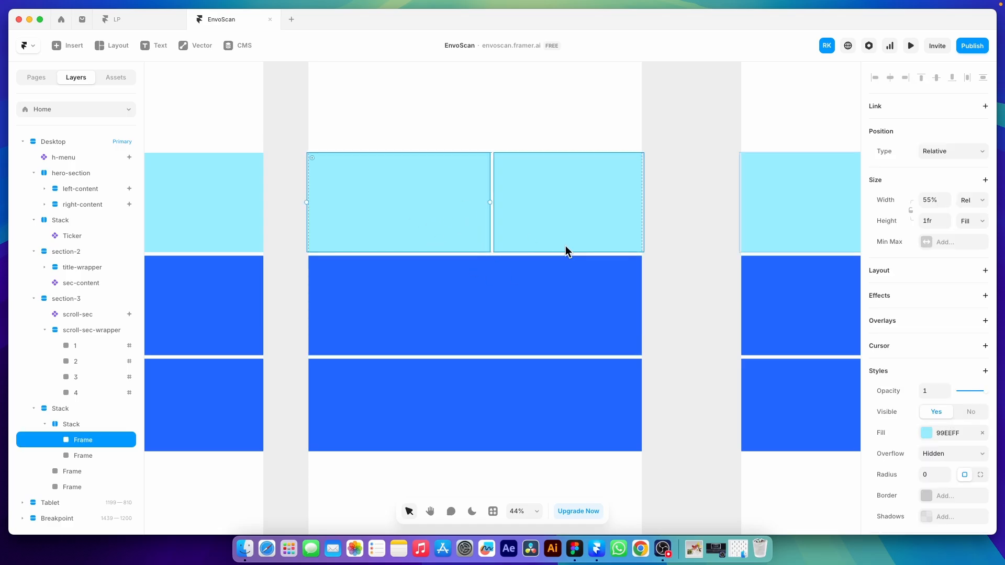
pyautogui.click(926, 432)
pyautogui.click(833, 236)
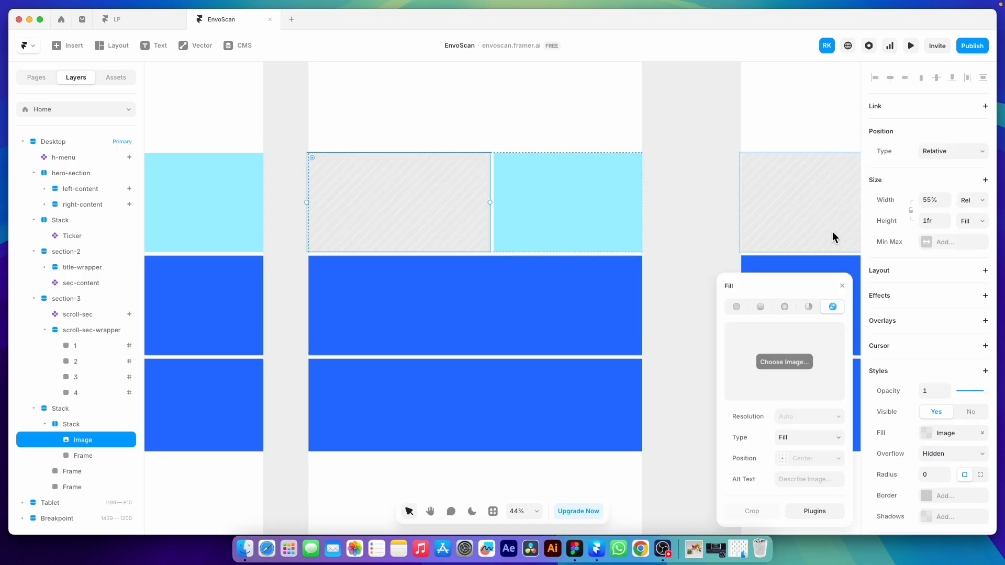
pyautogui.click(788, 367)
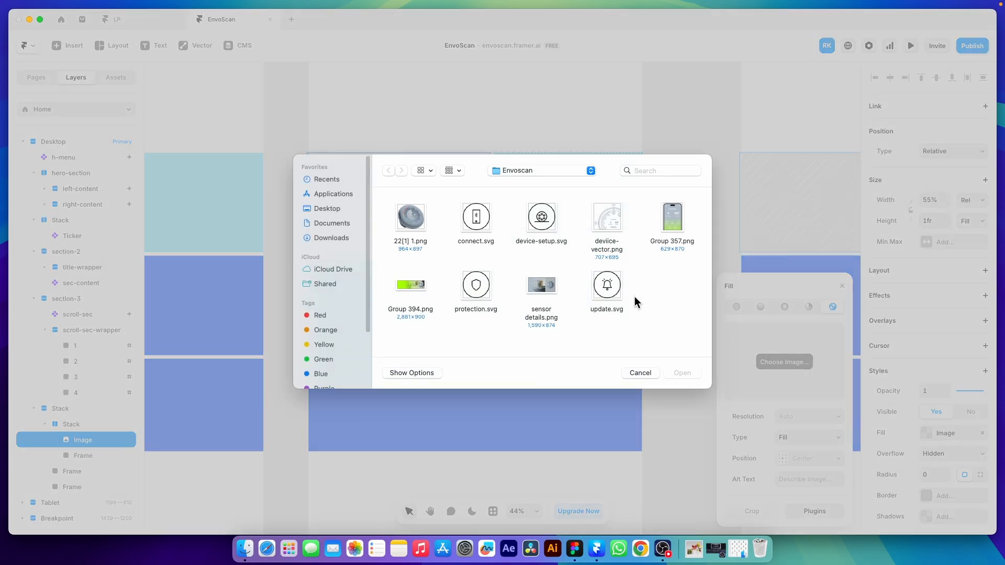
pyautogui.click(542, 286)
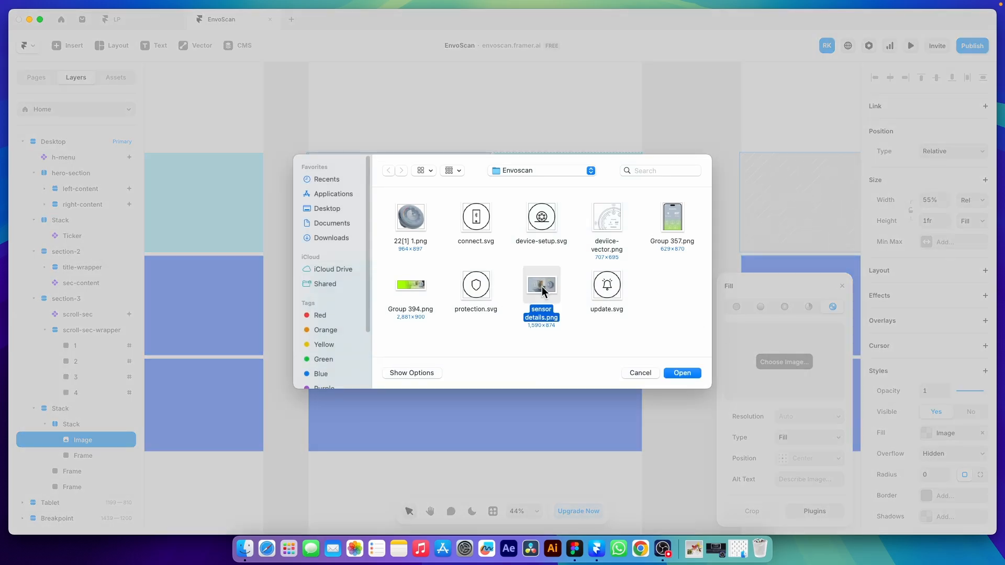
pyautogui.click(671, 374)
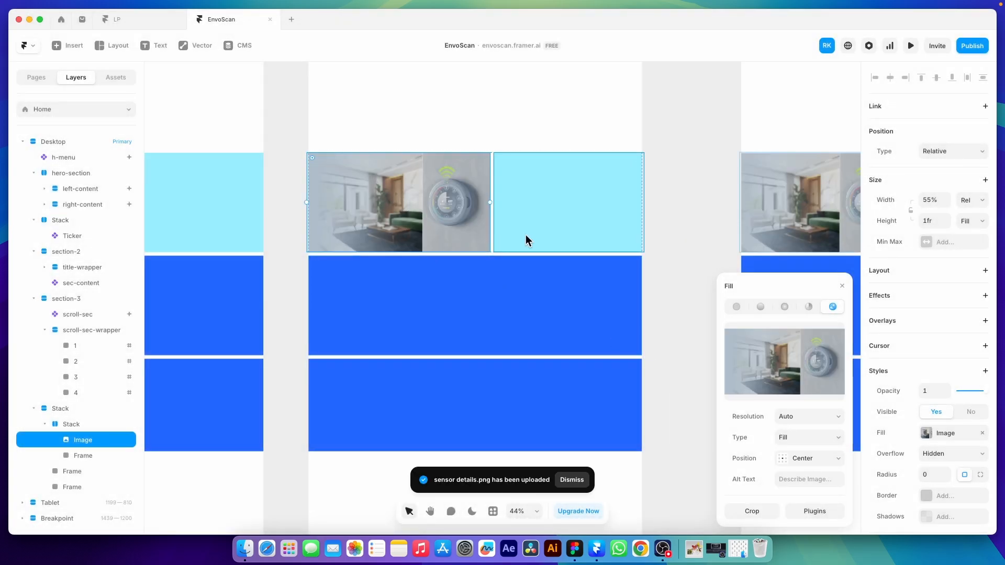
# - Fill the middle row's frame with the image Group 394.png
pyautogui.click(528, 272)
pyautogui.click(832, 232)
pyautogui.click(784, 362)
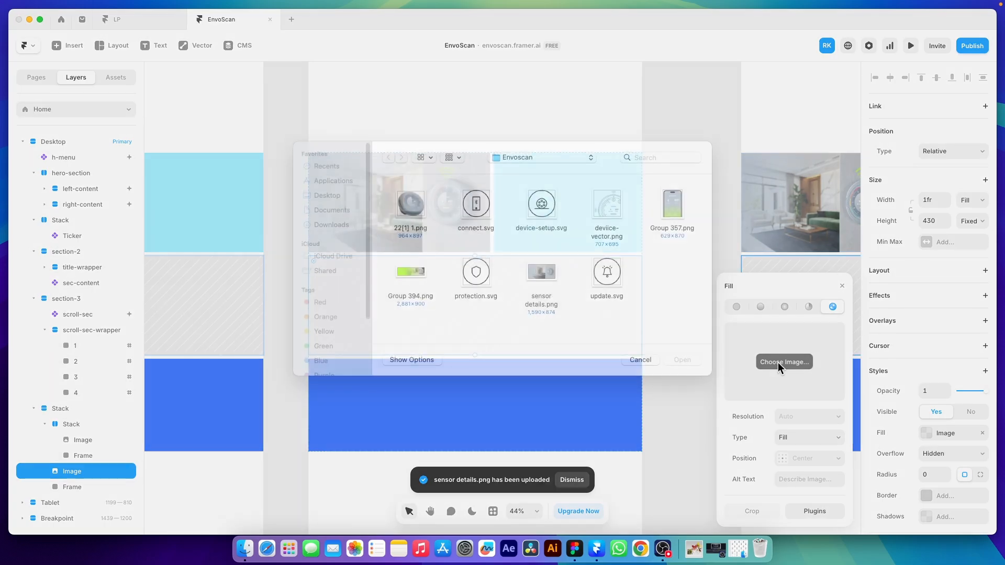
pyautogui.click(679, 374)
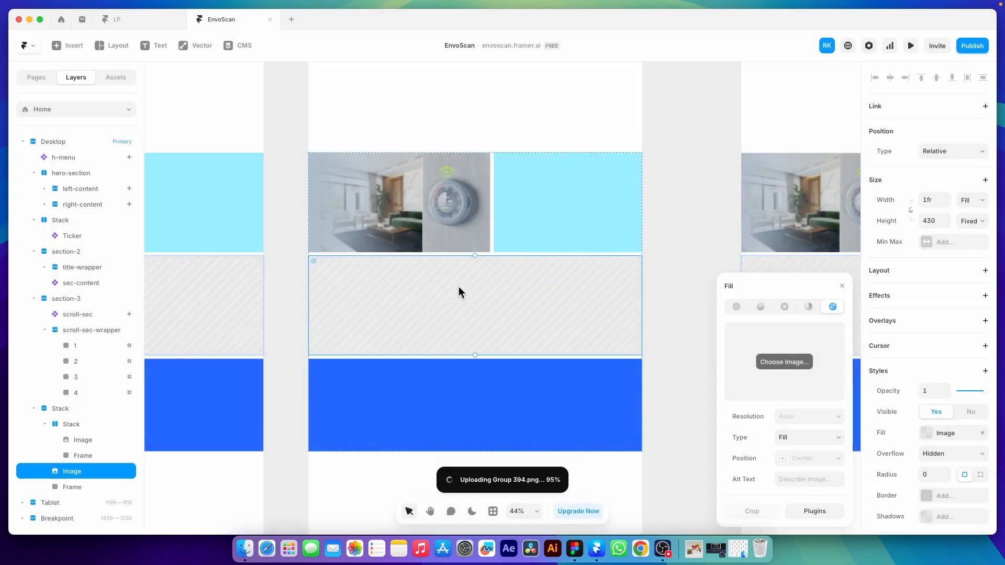
pyautogui.click(661, 300)
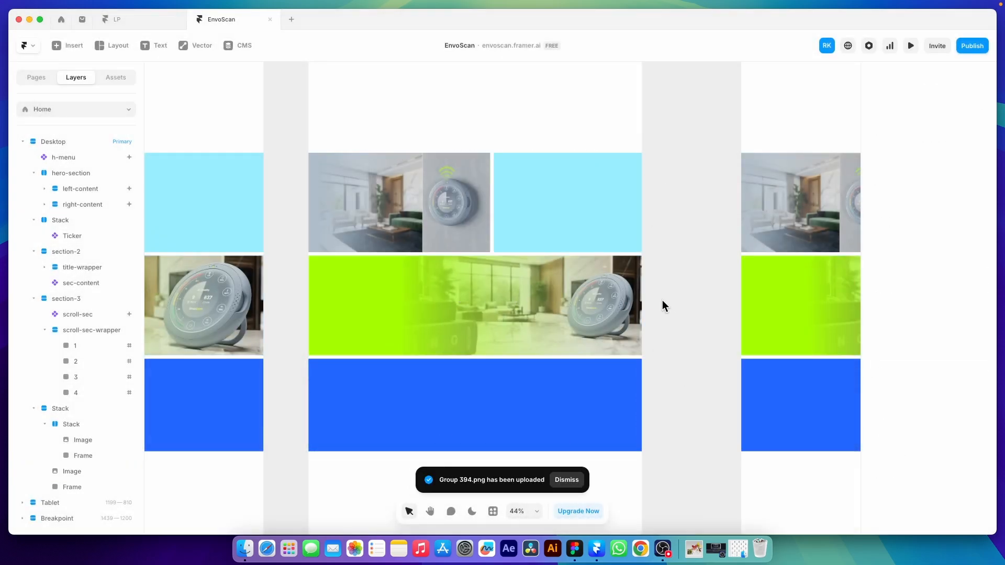
# - Check the banners in Figma, return to Framer and add an image about 362 × 308 with deviice-vector.png inside the first row's right frame
pyautogui.click(574, 548)
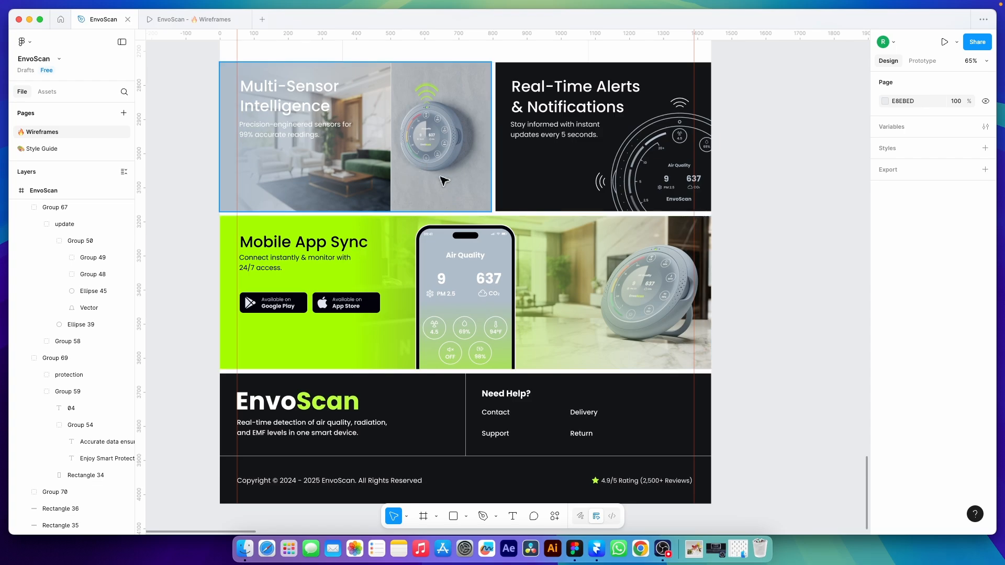
pyautogui.click(596, 548)
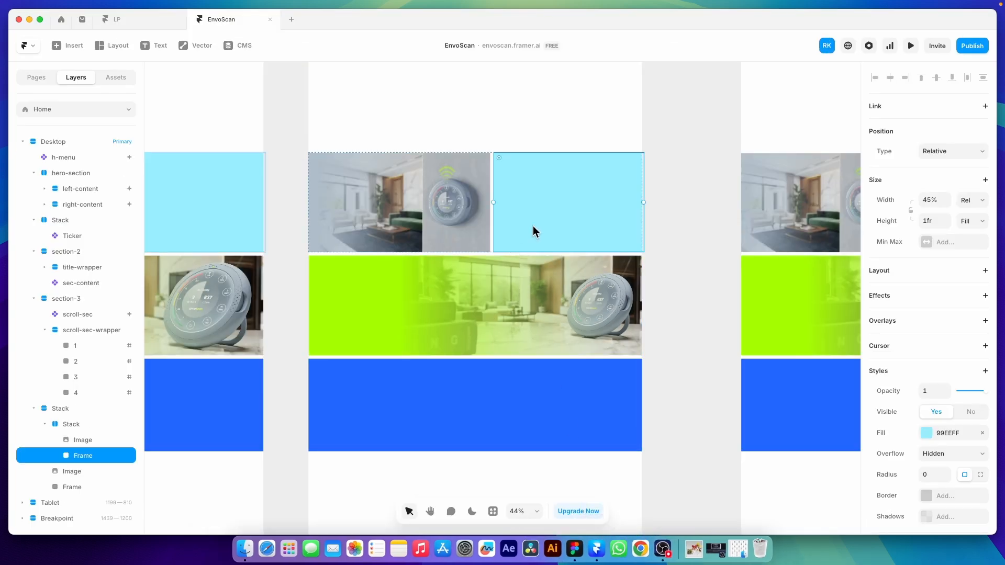
pyautogui.click(112, 45)
pyautogui.click(113, 139)
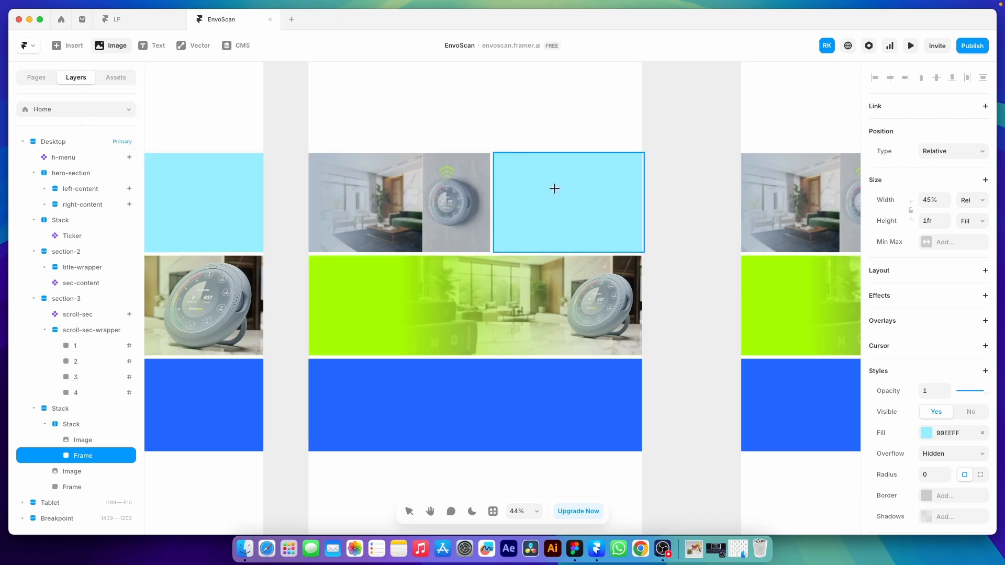
pyautogui.moveTo(547, 182); pyautogui.dragTo(630, 244)
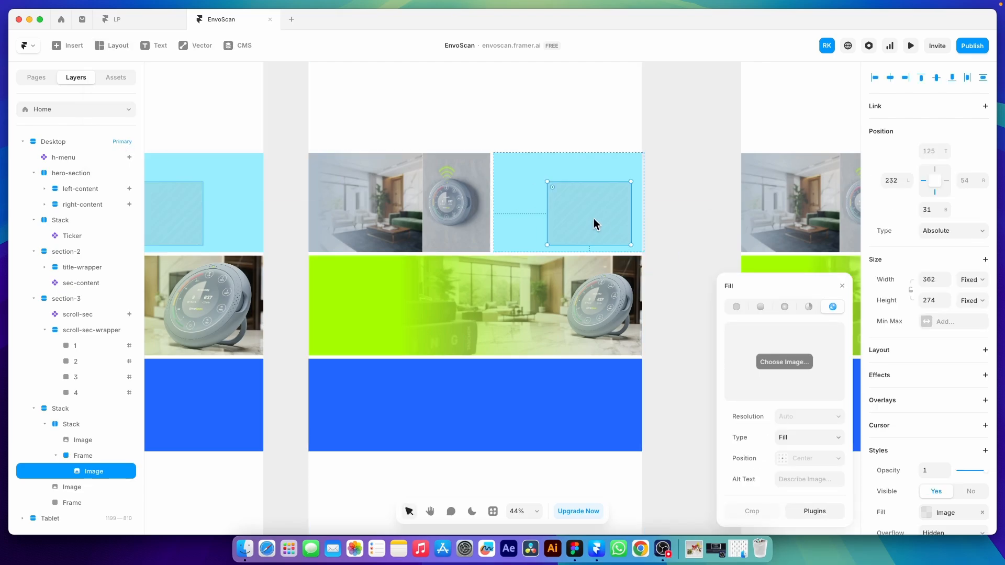
pyautogui.moveTo(555, 182); pyautogui.dragTo(555, 175)
pyautogui.click(787, 360)
pyautogui.click(606, 220)
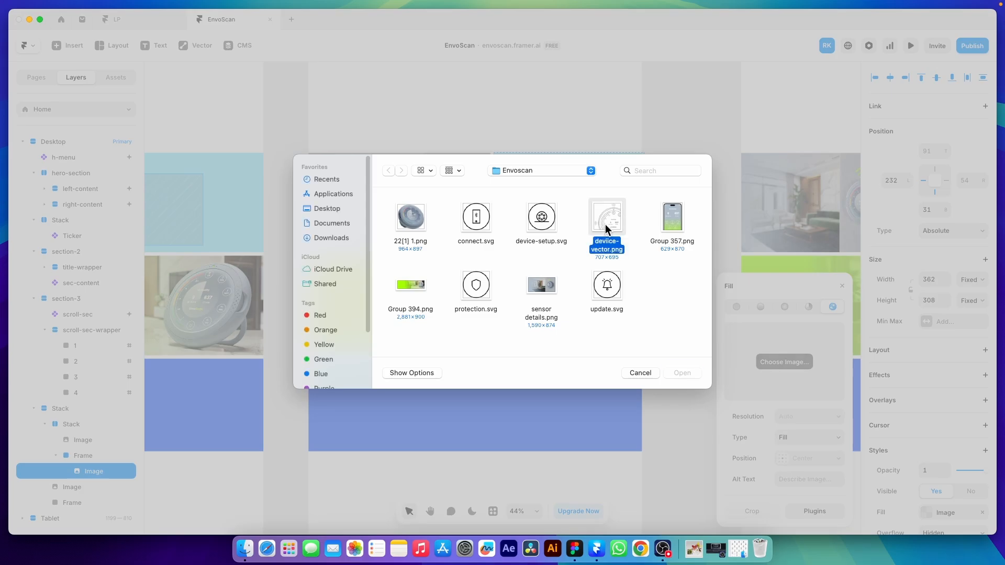
pyautogui.click(683, 370)
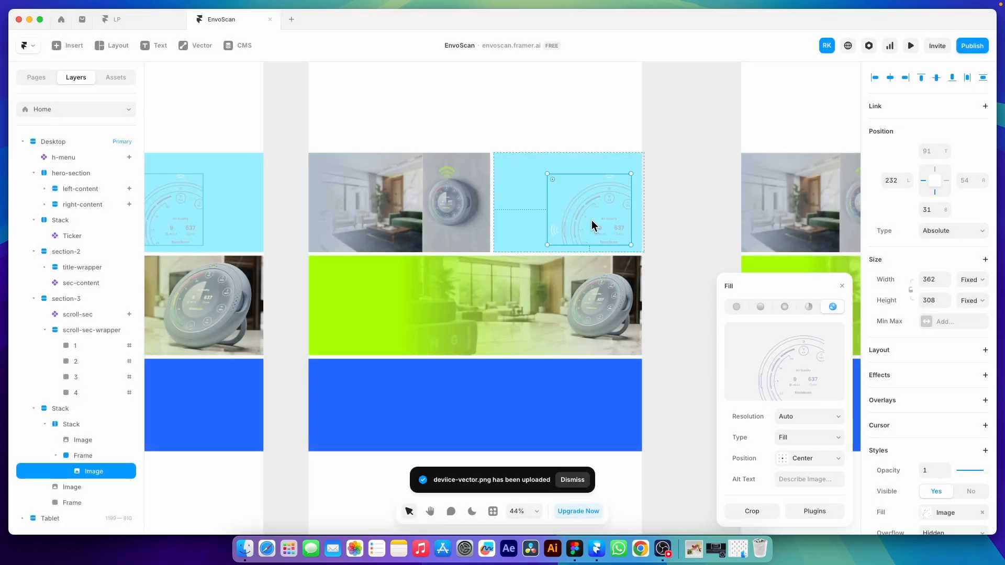
# - Align the device vector image to its frame's bottom-right corner and set the frame's fill to the back-1 color style
pyautogui.click(905, 78)
pyautogui.click(539, 219)
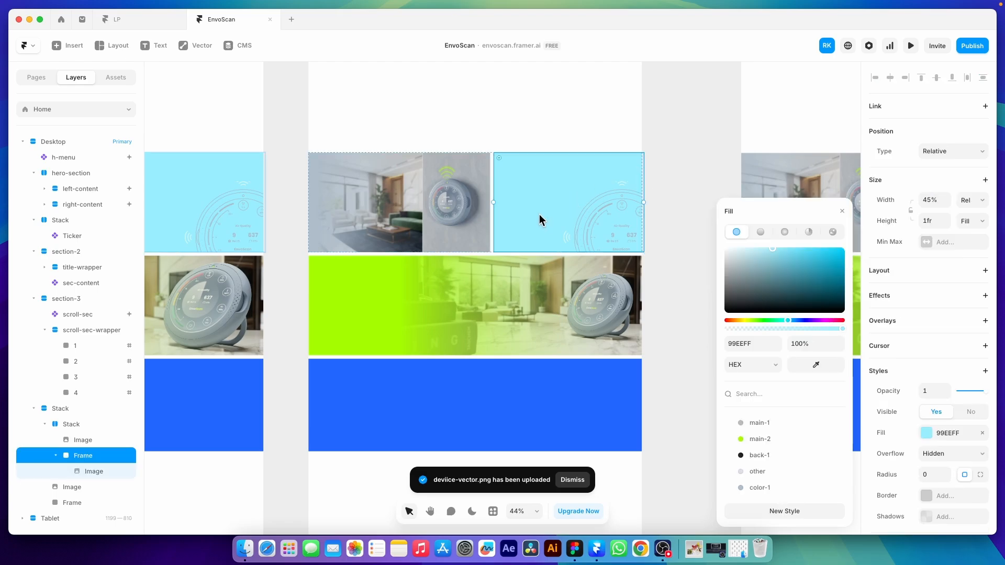
pyautogui.click(759, 454)
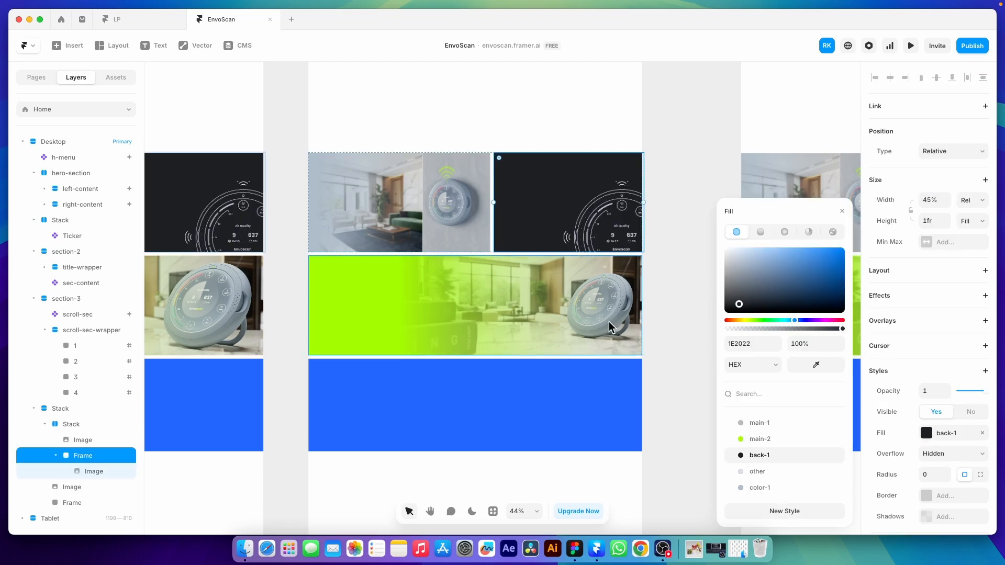
# - Set the device vector image's fill type to Fit and enlarge the image to about 380 × 323
pyautogui.click(607, 200)
pyautogui.click(796, 434)
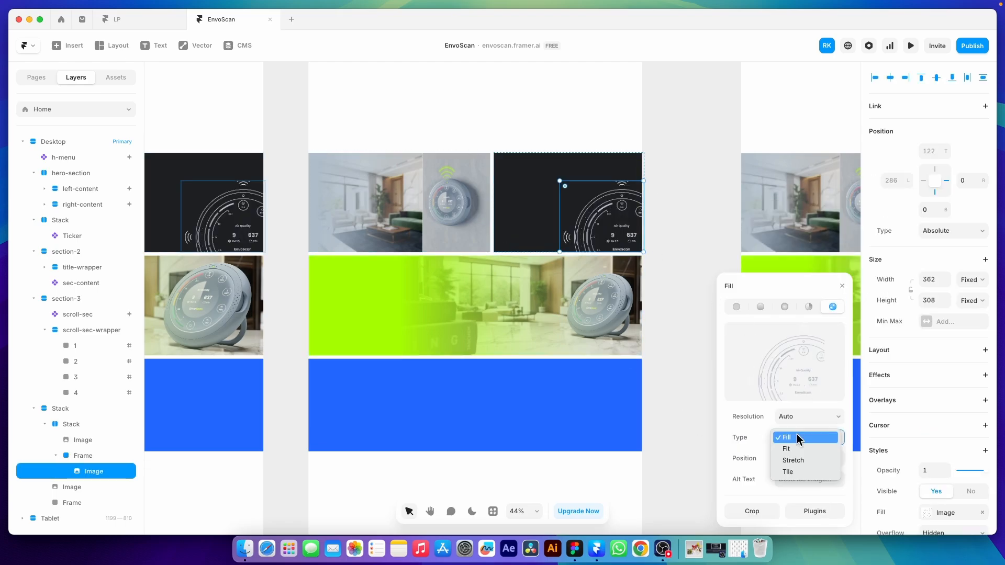
pyautogui.click(792, 444)
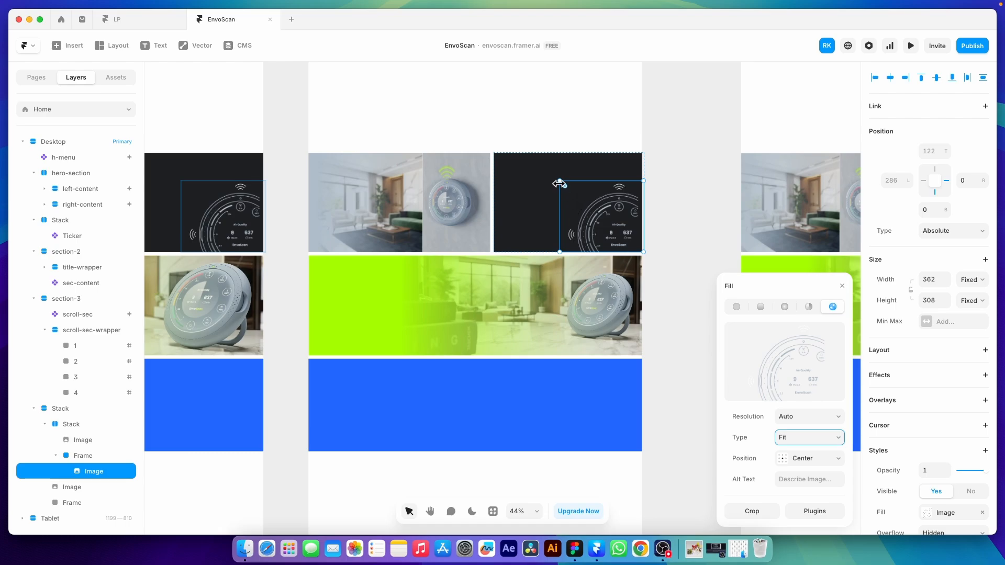
pyautogui.moveTo(559, 181); pyautogui.dragTo(555, 177)
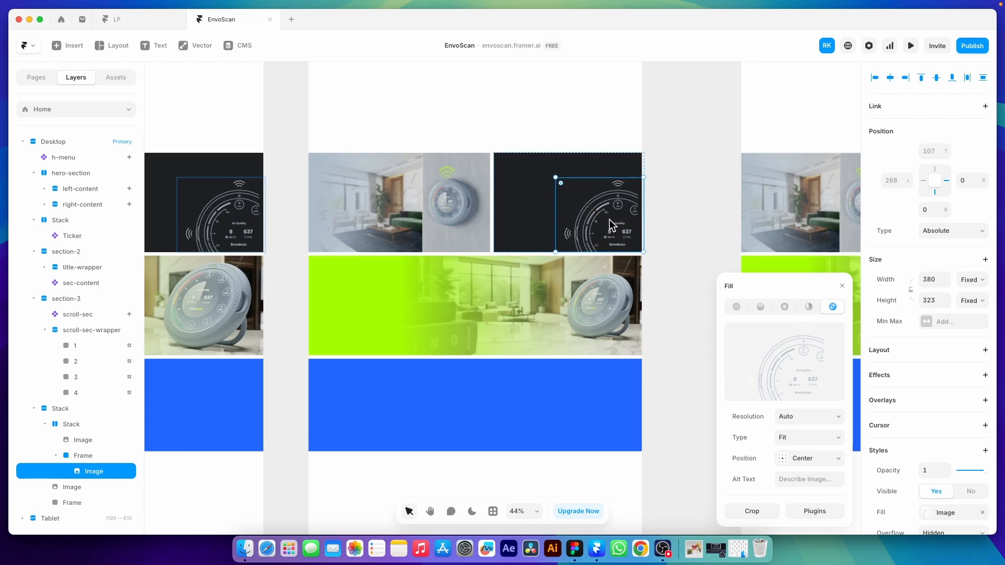
# - Set the device vector's position within its image fill, trying Bottom Left before choosing Bottom Right
pyautogui.click(790, 467)
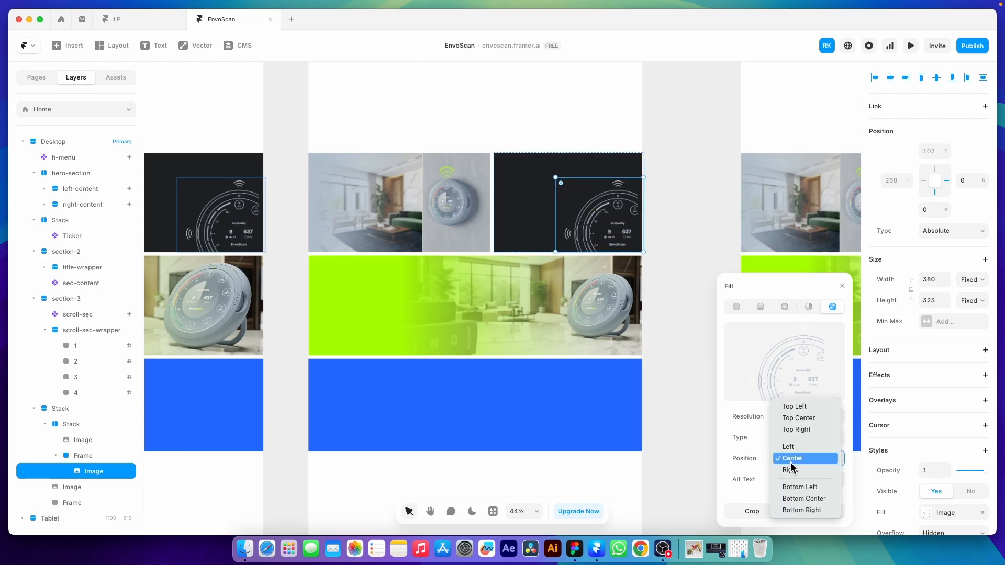
pyautogui.click(807, 489)
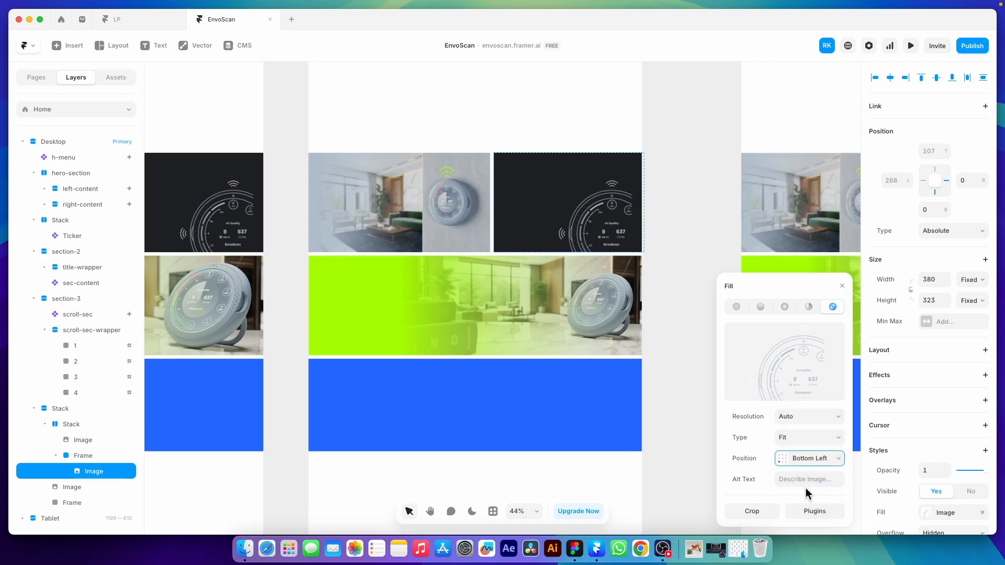
pyautogui.click(808, 467)
pyautogui.click(809, 478)
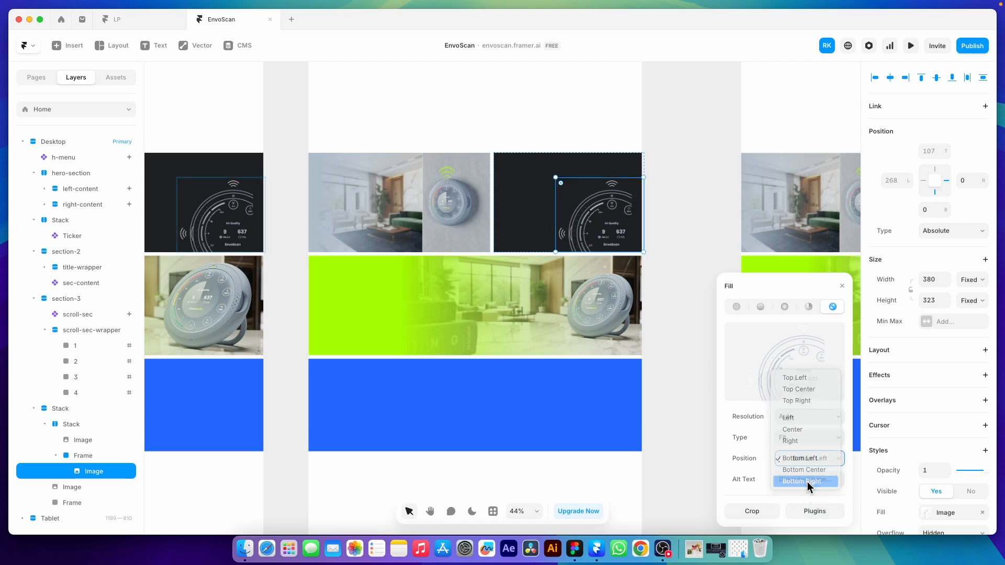
# - Draw a text box about 432 × 154 over the left image of the first banner row
pyautogui.click(658, 212)
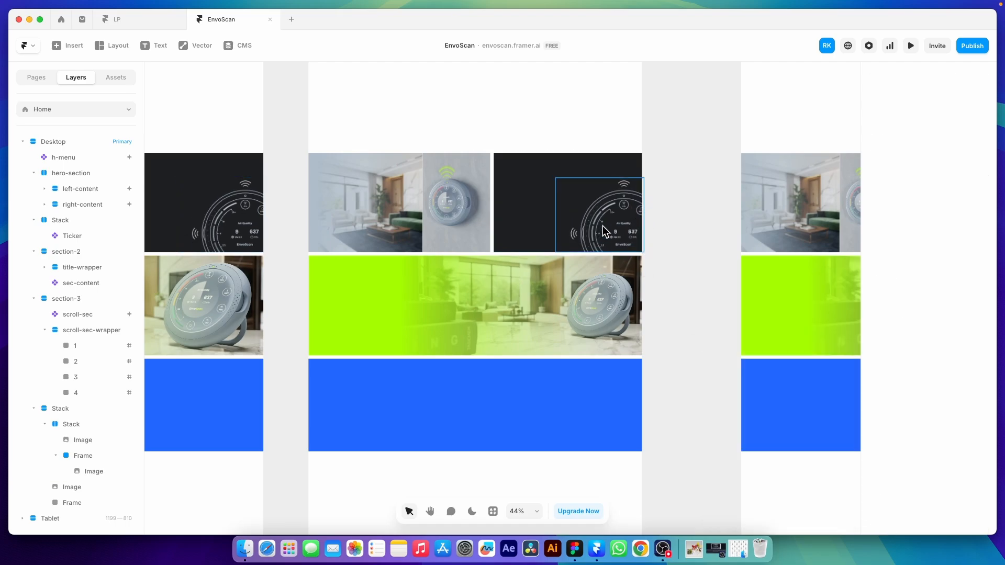
pyautogui.click(532, 197)
pyautogui.click(333, 181)
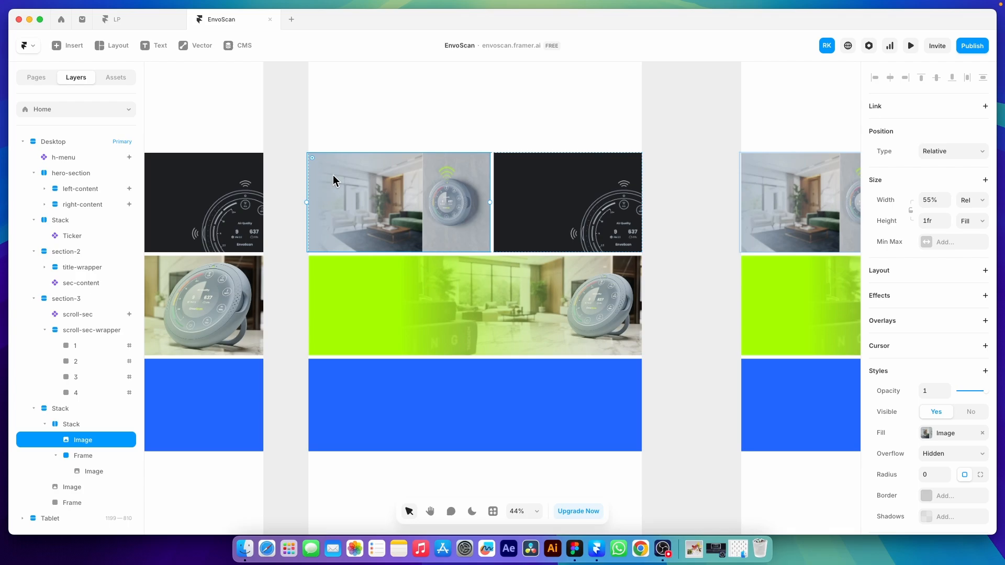
pyautogui.click(157, 45)
pyautogui.moveTo(331, 164); pyautogui.dragTo(430, 201)
# - Copy the "Multi-Sensor Intelligence" heading from the Figma wireframe and paste it into the new Framer text box
pyautogui.press('super+Tab')
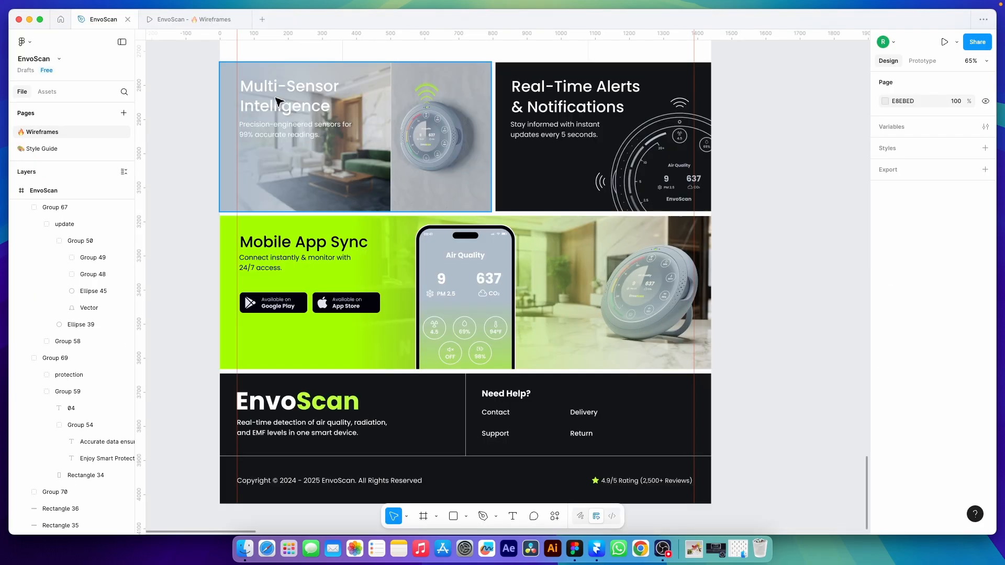
pyautogui.doubleClick(267, 98)
pyautogui.press('super+a')
pyautogui.press('super+c')
pyautogui.press('super+Tab')
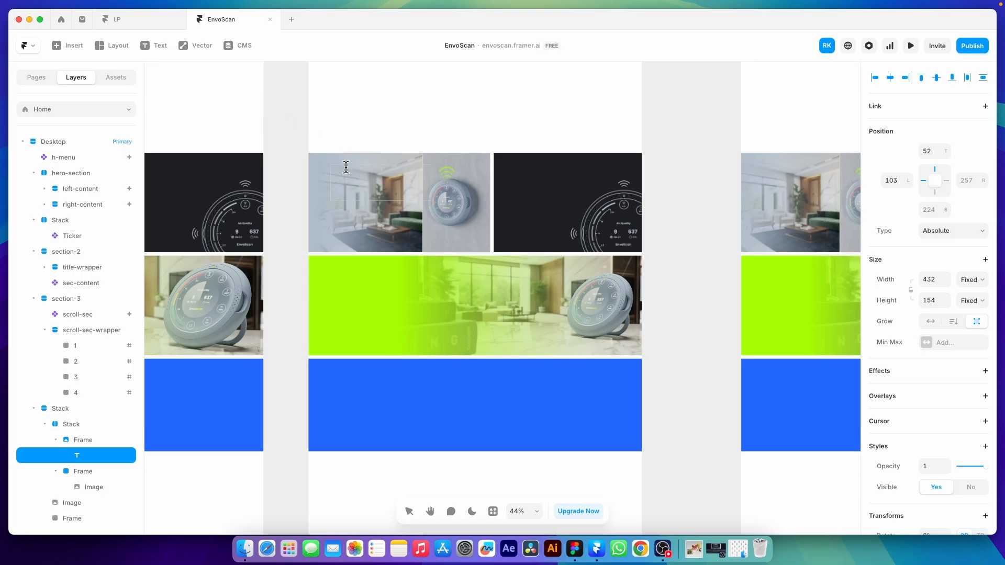
pyautogui.press('super+v')
# - Apply the Heading 2 text style to the Multi-Sensor Intelligence heading and set its color to FFFFFF
pyautogui.scroll(-5, 932, 333)
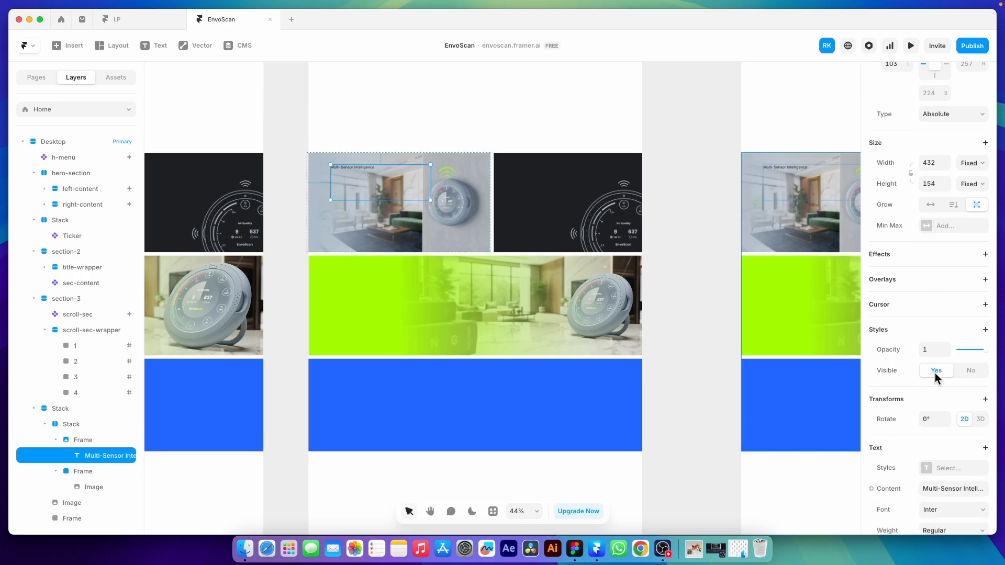
pyautogui.click(937, 386)
pyautogui.click(773, 457)
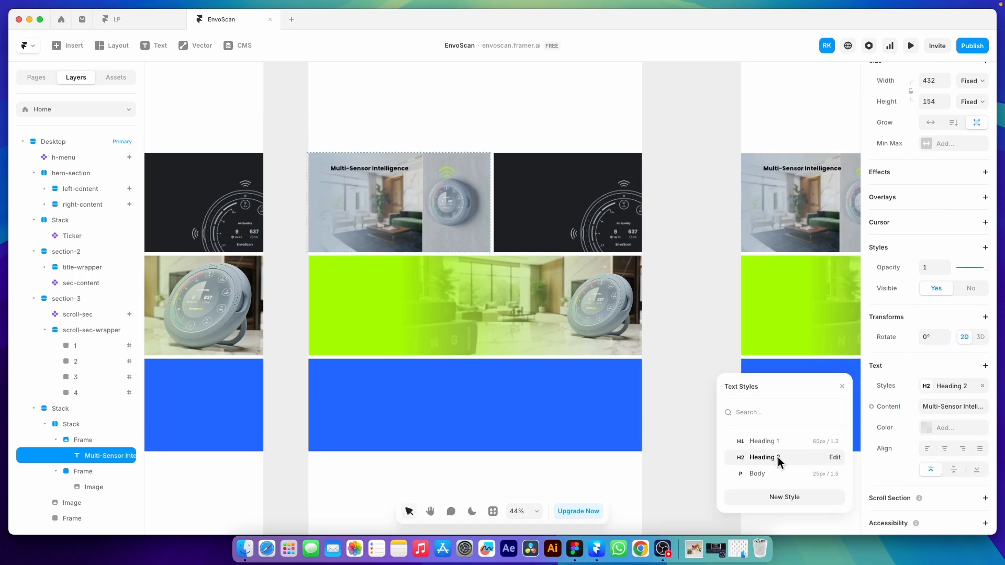
pyautogui.click(927, 432)
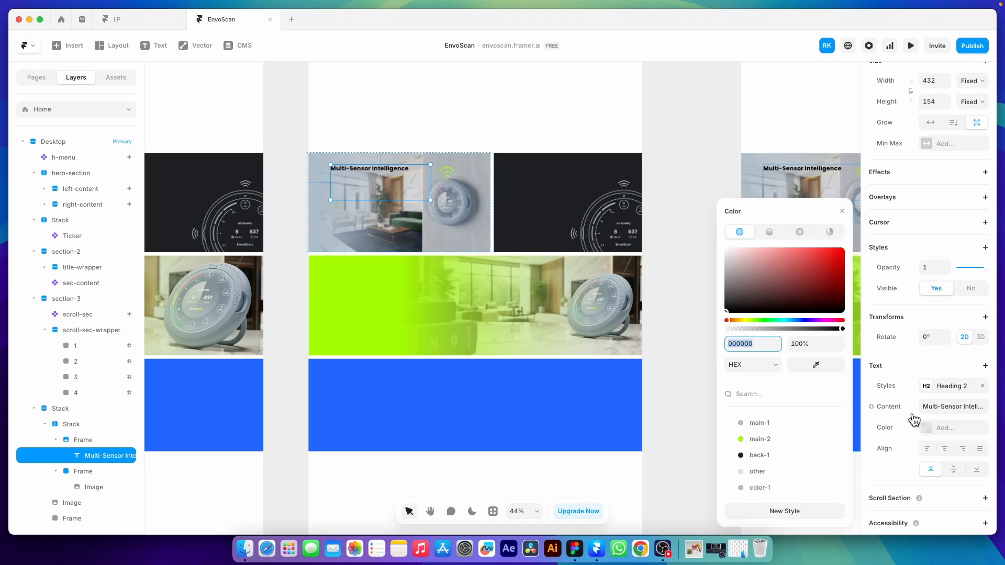
pyautogui.click(661, 254)
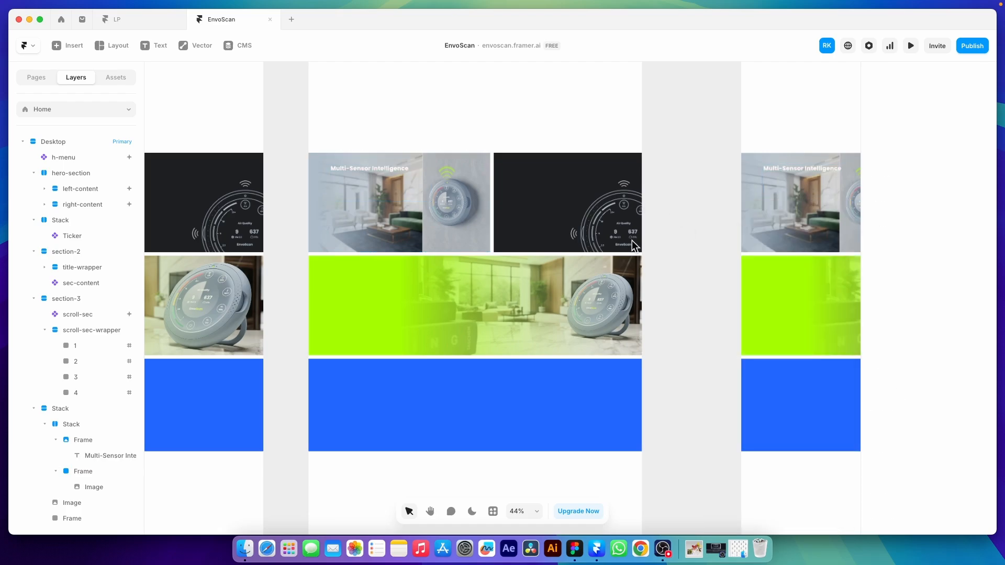
# - Check the banner and Smart Environmental Sensors headings' typography in Figma, return to Framer and apply Heading 1 to the Multi-Sensor Intelligence heading
pyautogui.press('super+Tab')
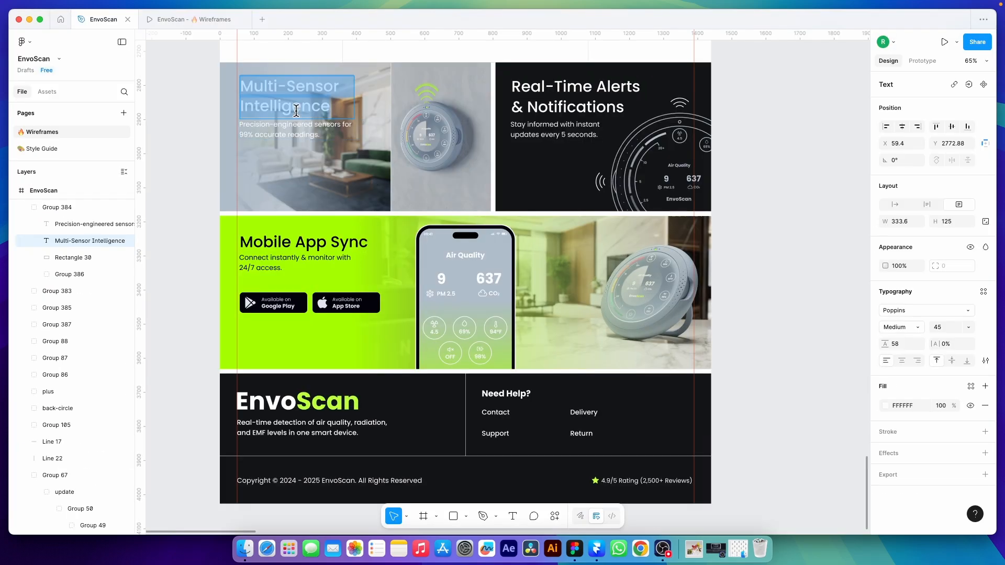
pyautogui.scroll(15, 296, 111)
pyautogui.click(464, 135)
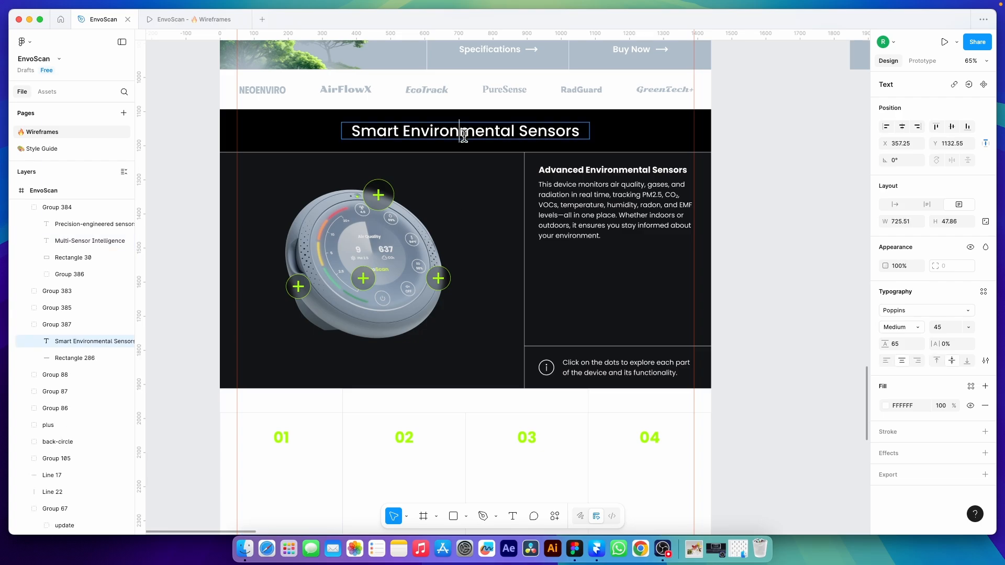
pyautogui.scroll(-6, 425, 292)
pyautogui.press('super+Tab')
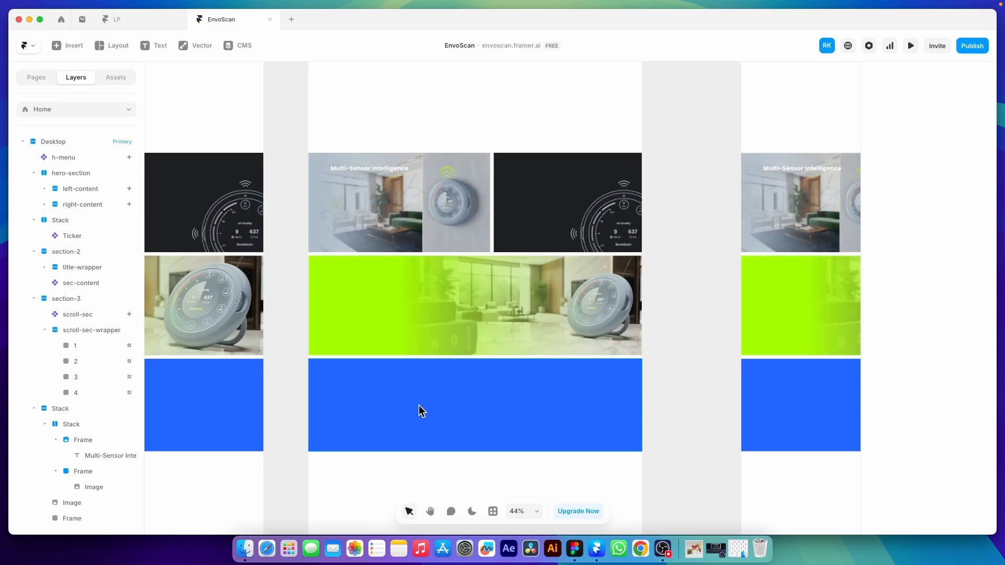
pyautogui.click(375, 168)
pyautogui.scroll(-5, 950, 312)
pyautogui.click(957, 394)
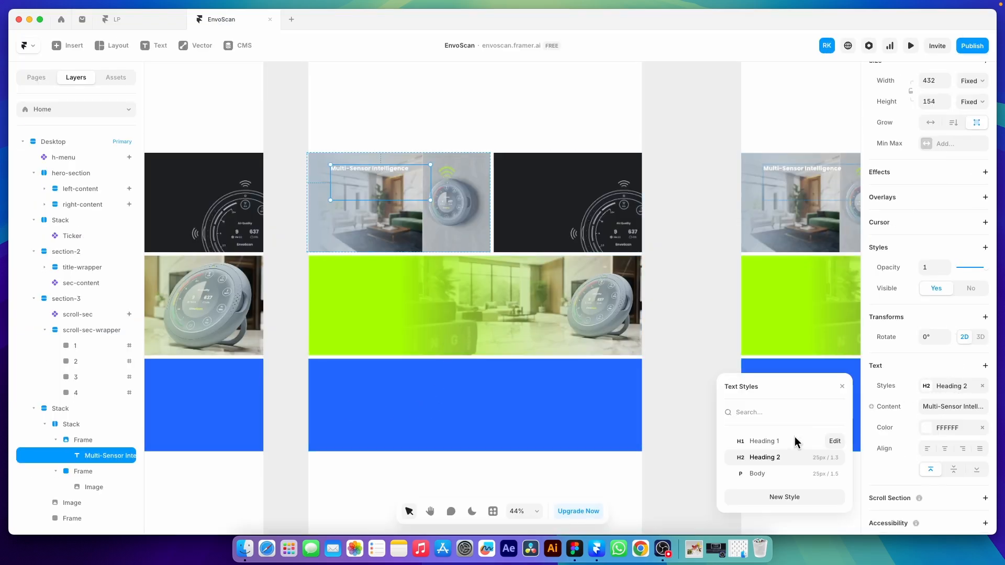
pyautogui.click(790, 444)
# - Turn the first banner's image frame into a stack, and set its heading's width to Fill and height to Fit Content
pyautogui.click(353, 178)
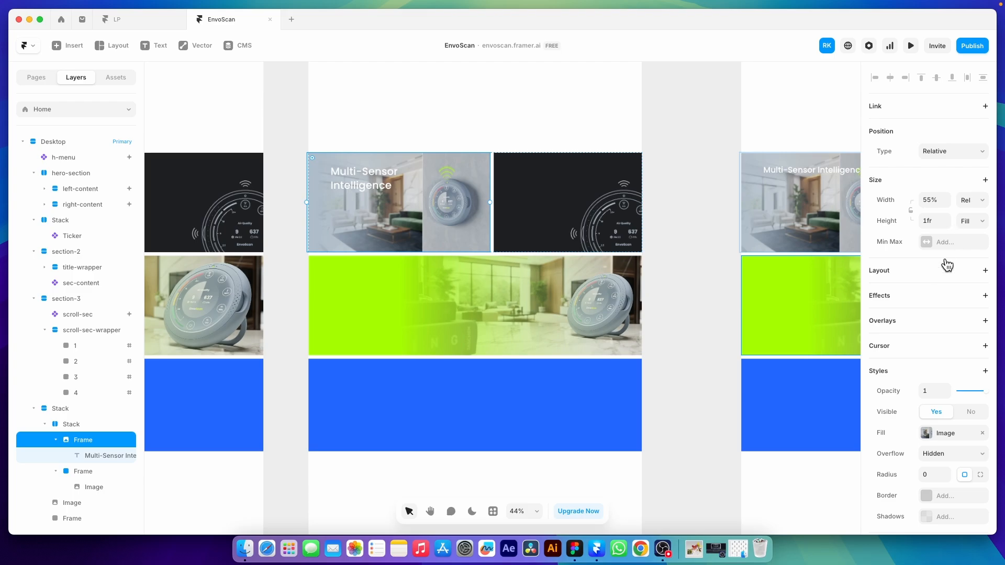
pyautogui.click(952, 269)
pyautogui.press('Return')
pyautogui.scroll(2, 898, 205)
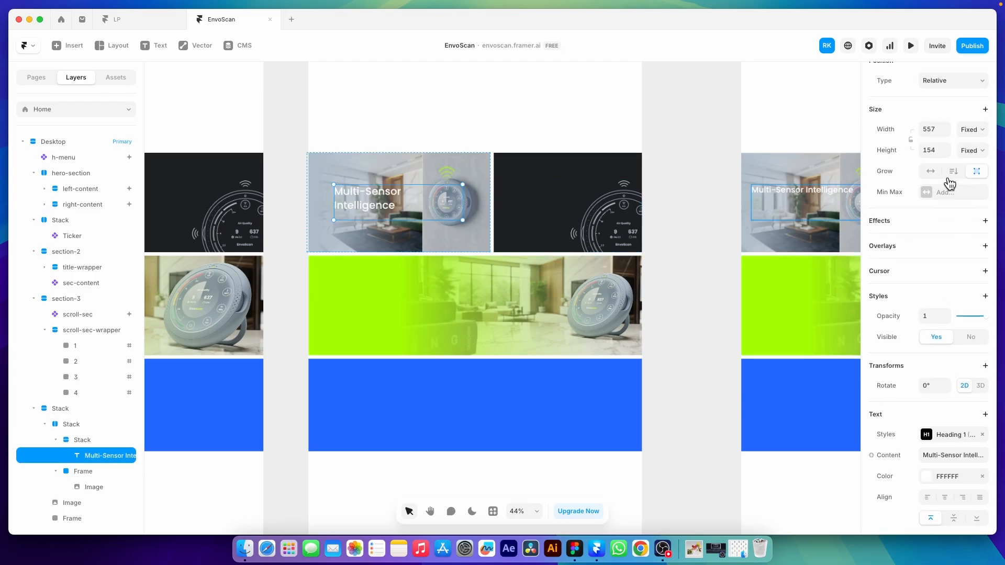
pyautogui.click(972, 143)
pyautogui.click(968, 157)
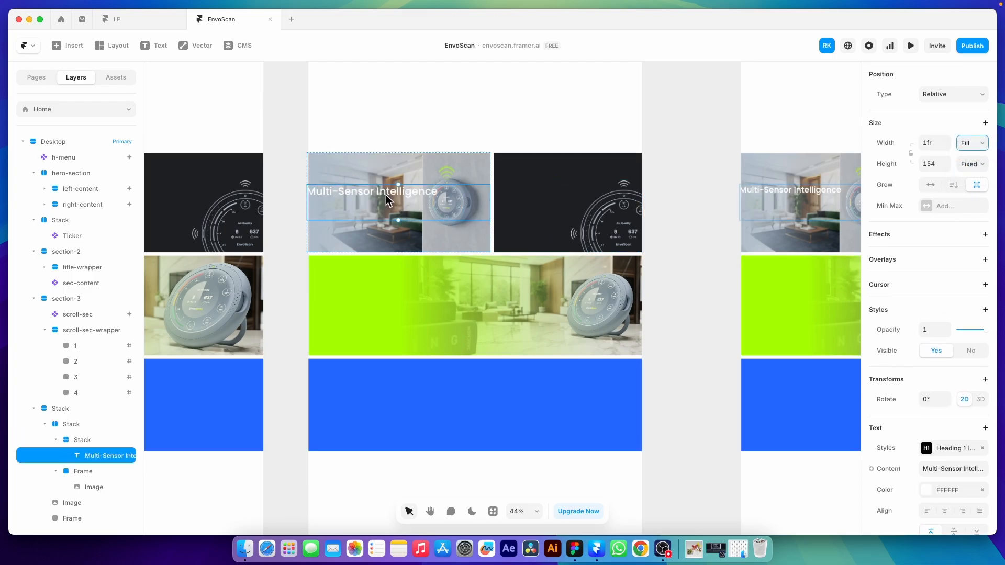
pyautogui.click(972, 163)
pyautogui.click(972, 199)
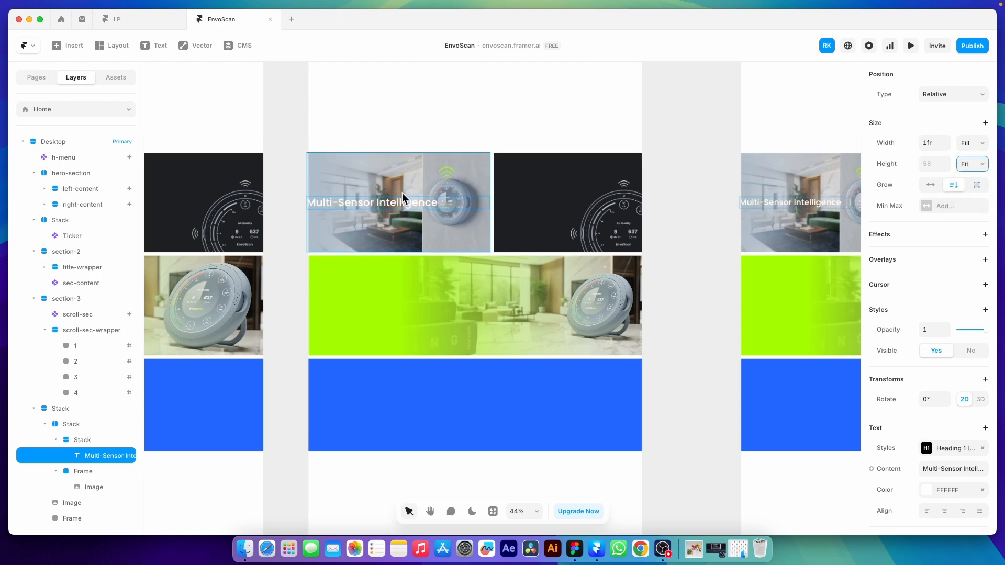
# - Set the padding of the Multi-Sensor banner's stack to 50
pyautogui.press('Escape')
pyautogui.click(928, 417)
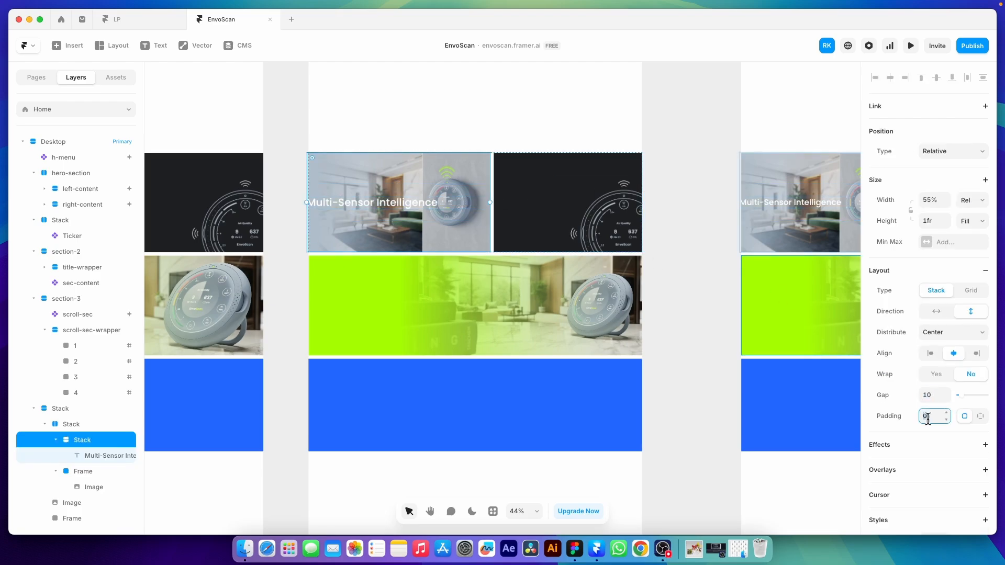
pyautogui.write('50')
pyautogui.press('Return')
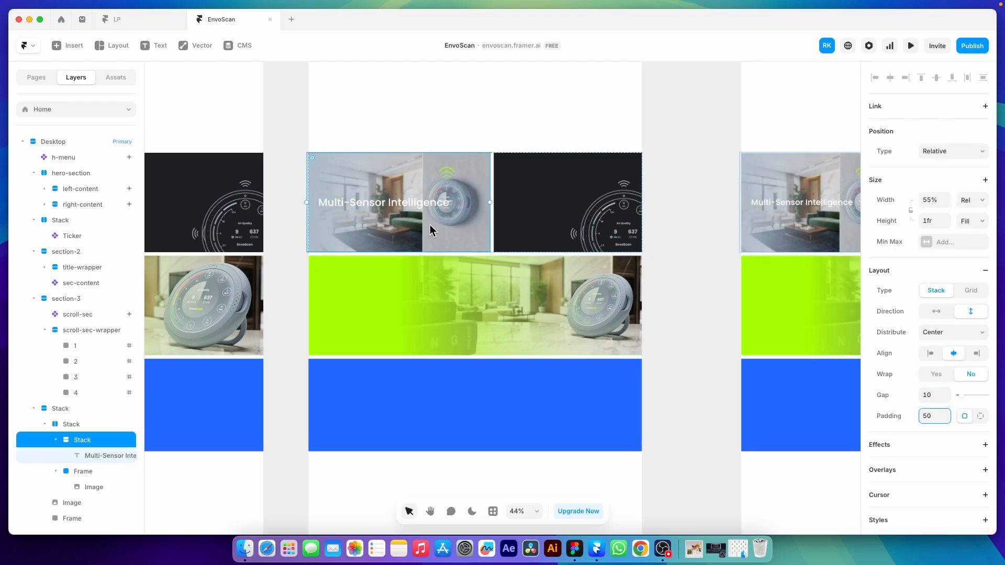
# - Change the Multi-Sensor Intelligence heading's width to Relative at 50%
pyautogui.click(419, 208)
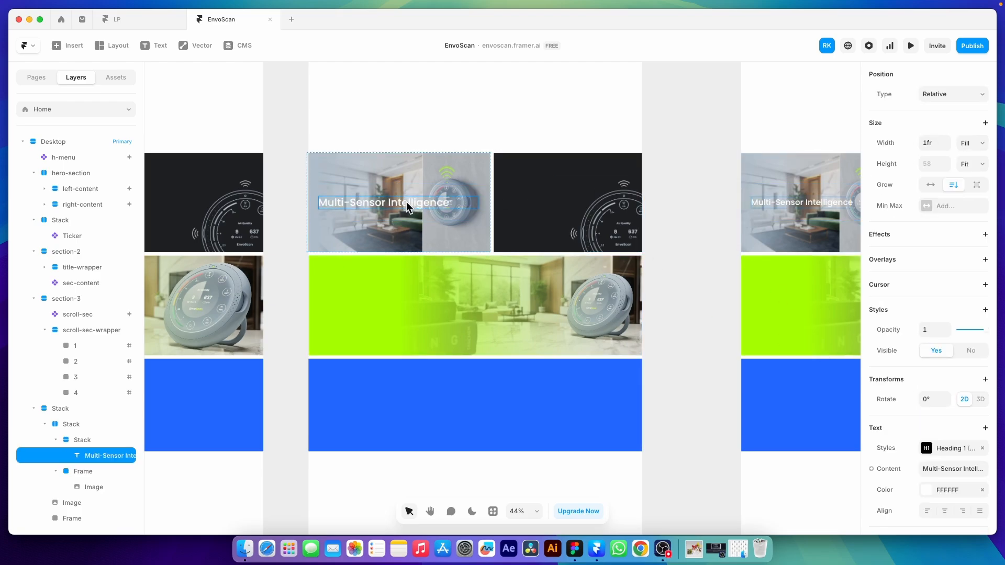
pyautogui.click(967, 150)
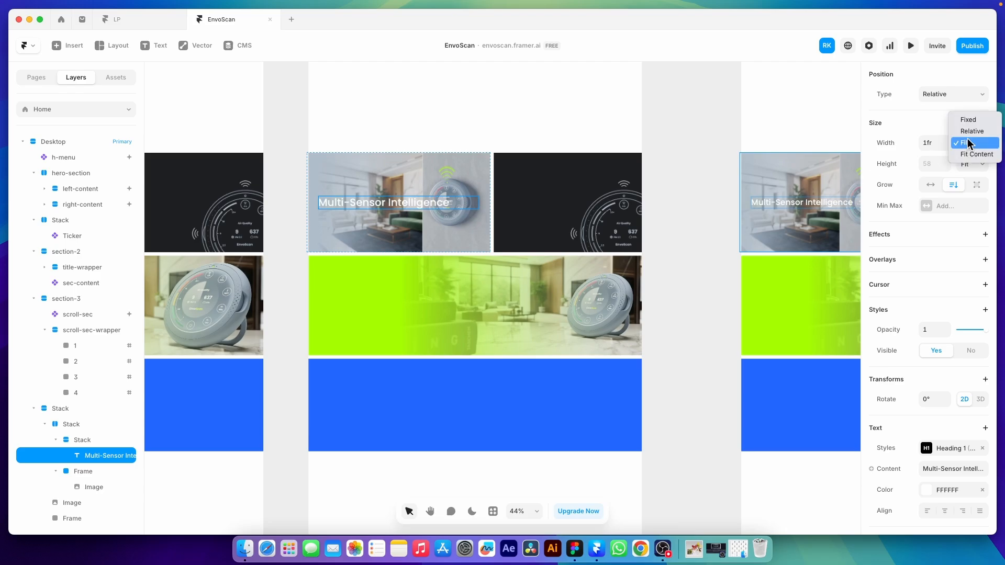
pyautogui.click(969, 131)
pyautogui.click(936, 142)
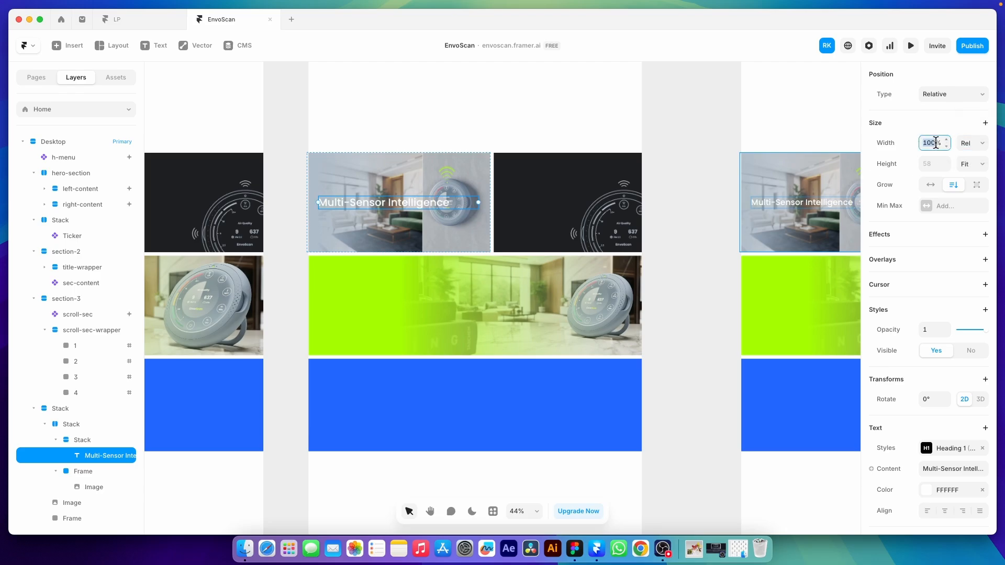
pyautogui.write('50')
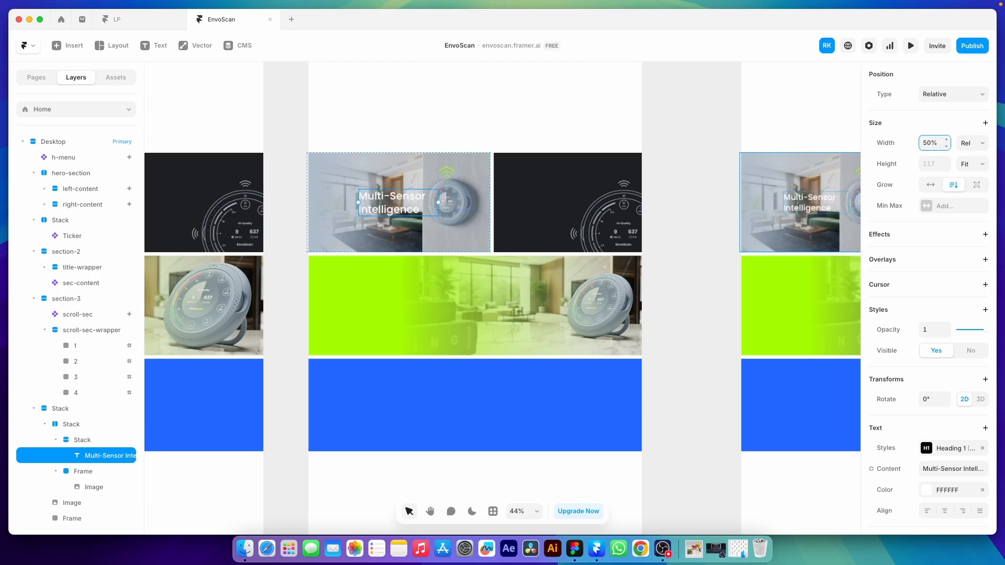
# - Align the Multi-Sensor banner stack's contents to the left and set its distribution to Start
pyautogui.click(417, 249)
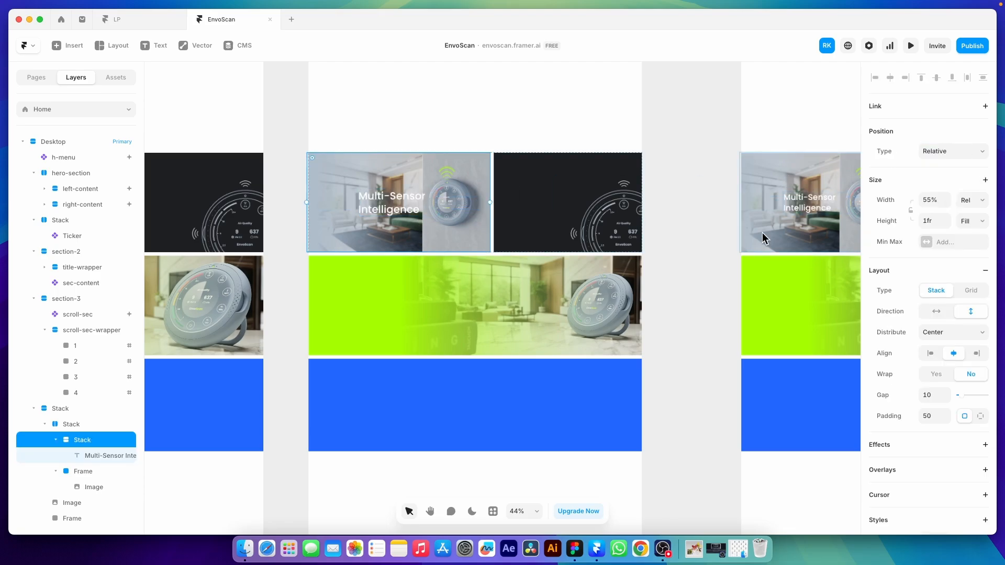
pyautogui.click(930, 354)
pyautogui.click(942, 331)
pyautogui.click(940, 322)
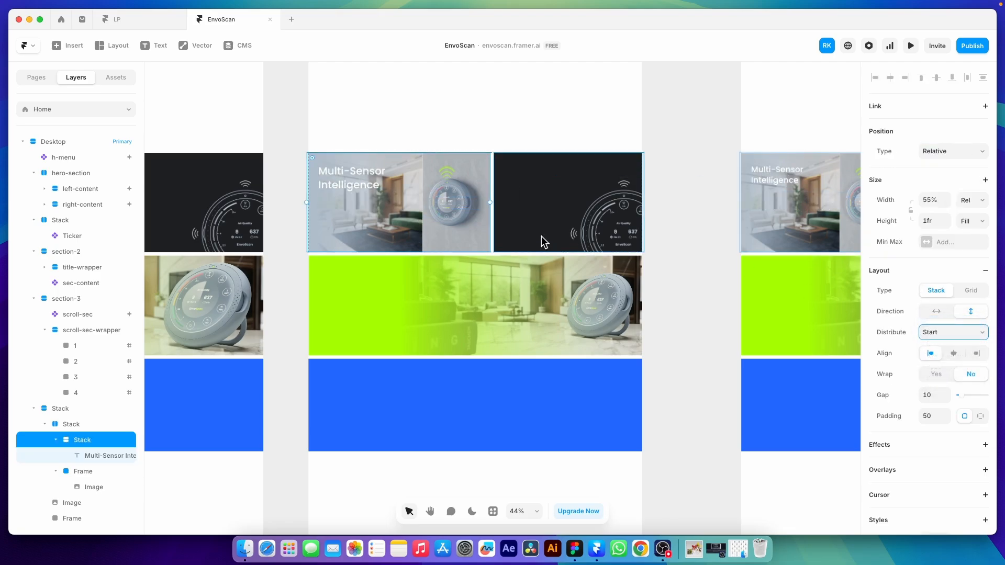
# - Copy the Multi-Sensor description from Figma and add "Precision-engineered sensors for 99% accurate readings." in a text box about 560 × 113 inside the banner
pyautogui.click(574, 548)
pyautogui.click(279, 295)
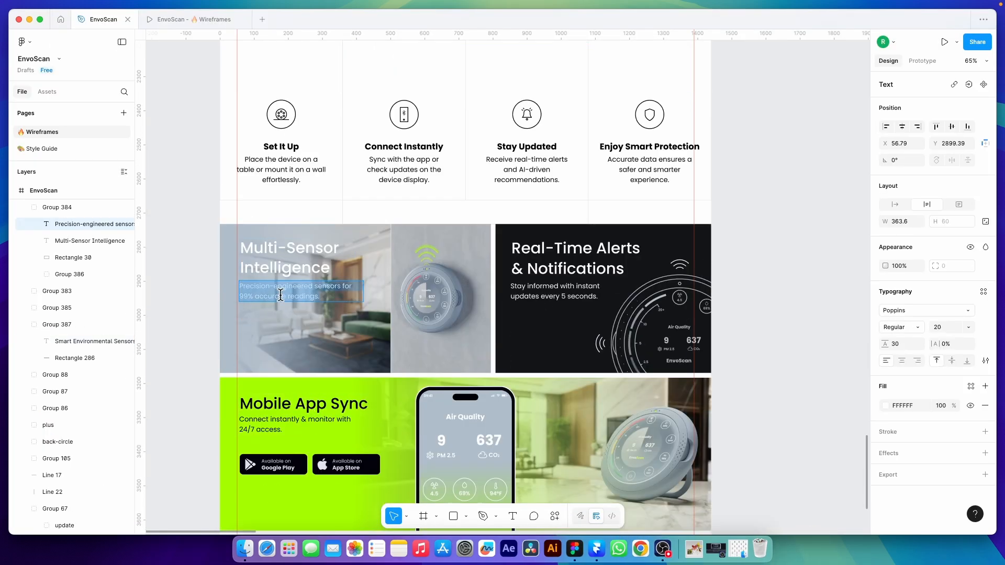
pyautogui.press('super+Tab')
pyautogui.click(363, 185)
pyautogui.click(369, 214)
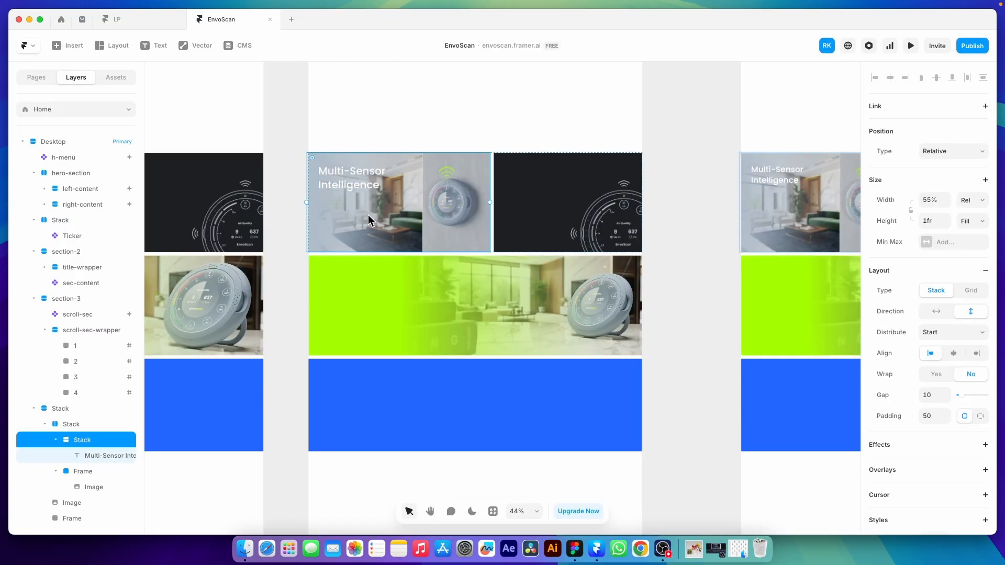
pyautogui.click(159, 55)
pyautogui.moveTo(318, 197); pyautogui.dragTo(447, 223)
pyautogui.write('Precision-engineered sensors for 99% accurate readings.')
pyautogui.press('Escape')
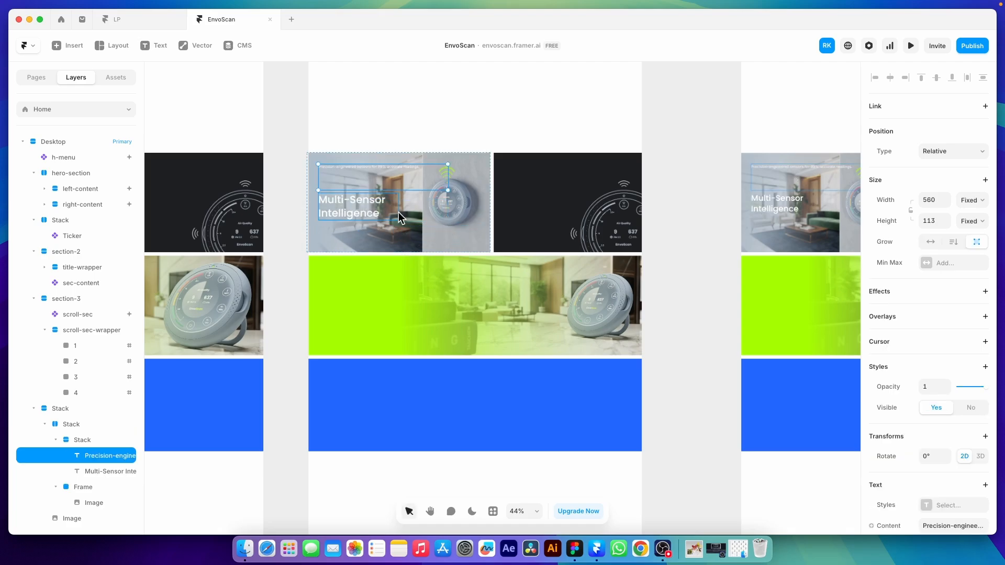
# - Apply the Body text style to the description and move the Multi-Sensor Intelligence heading above it in the stack
pyautogui.scroll(-3, 944, 427)
pyautogui.click(946, 349)
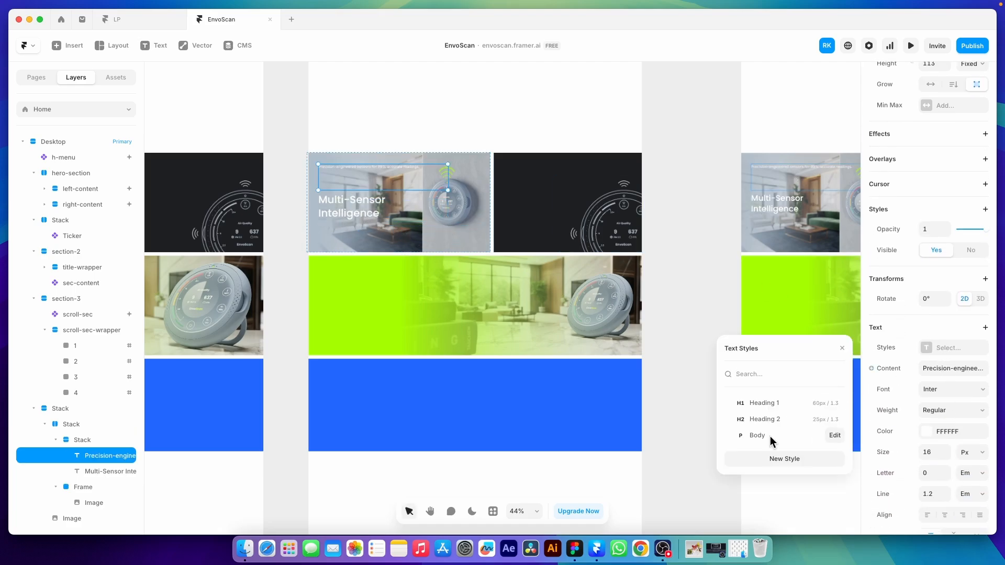
pyautogui.click(770, 435)
pyautogui.moveTo(91, 470); pyautogui.dragTo(92, 452)
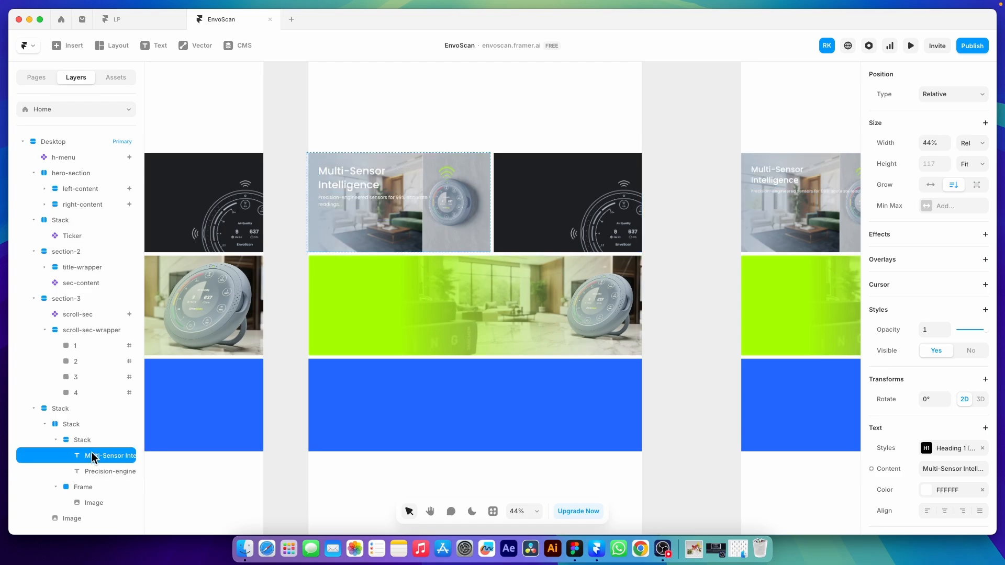
# - Set the description's width to Relative at 60%, and its height to Fit Content after trying Fill
pyautogui.click(382, 200)
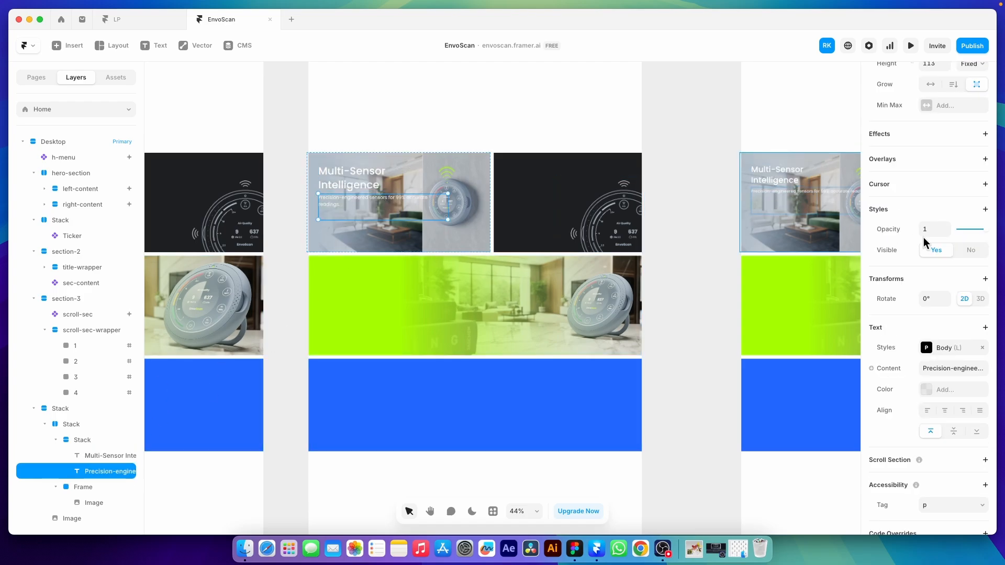
pyautogui.scroll(3, 925, 241)
pyautogui.click(961, 164)
pyautogui.click(966, 171)
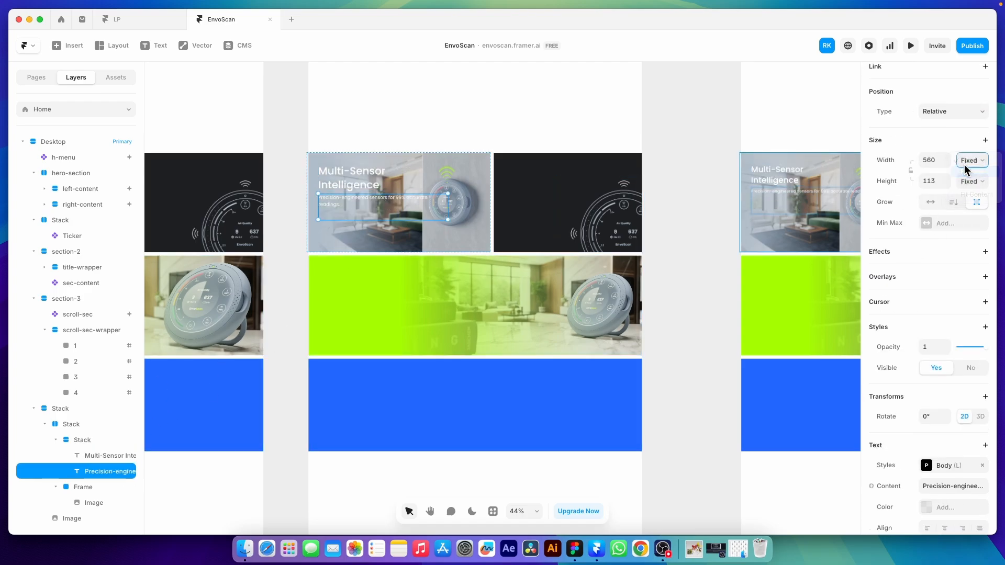
pyautogui.click(936, 159)
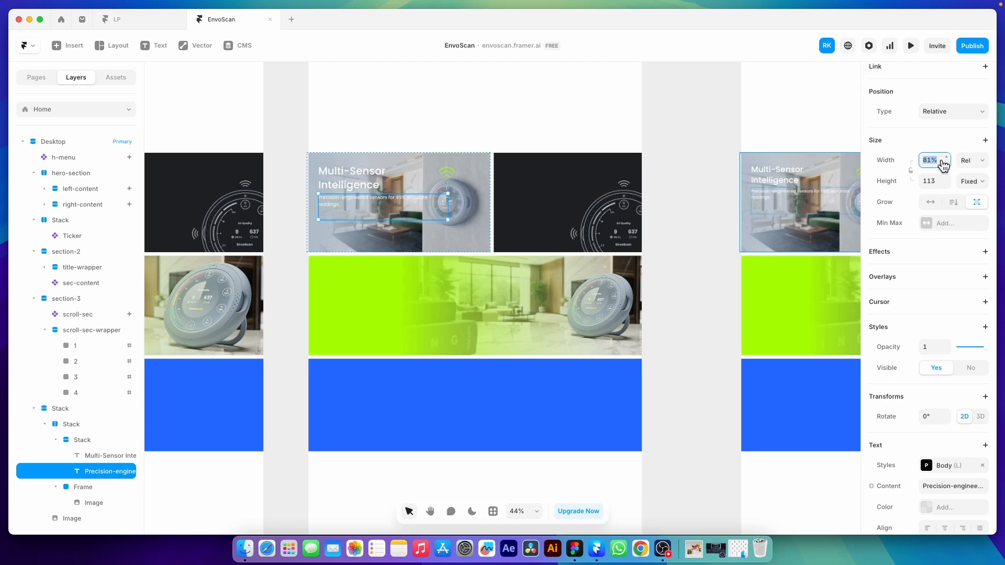
pyautogui.write('60')
pyautogui.press('Return')
pyautogui.click(971, 181)
pyautogui.click(968, 204)
pyautogui.click(973, 181)
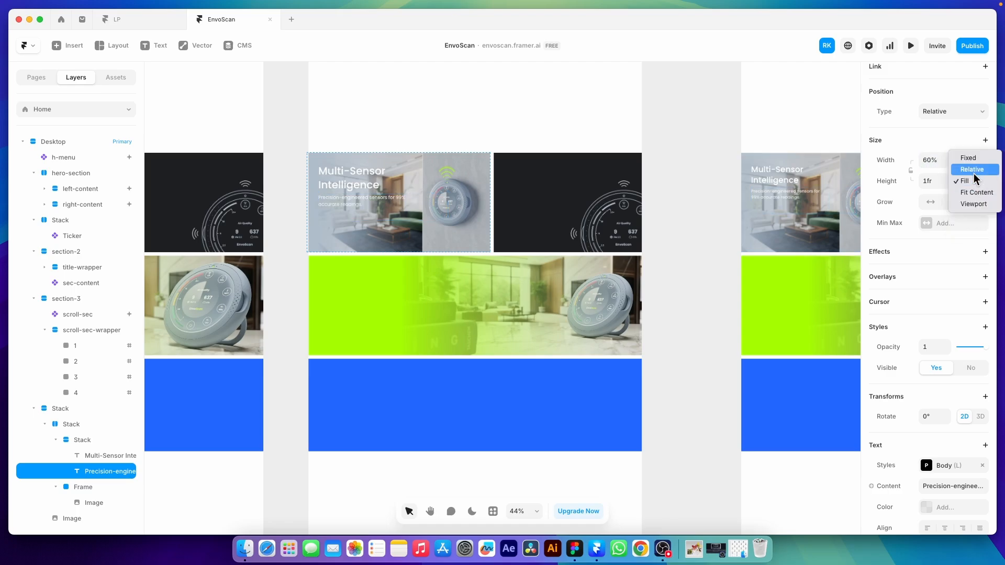
pyautogui.click(977, 193)
pyautogui.click(544, 201)
# - Wrap the Multi-Sensor Intelligence heading and its description in a frame and set the frame's width to Fill
pyautogui.click(338, 200)
pyautogui.keyDown('shift'); pyautogui.click(340, 184); pyautogui.keyUp('shift')
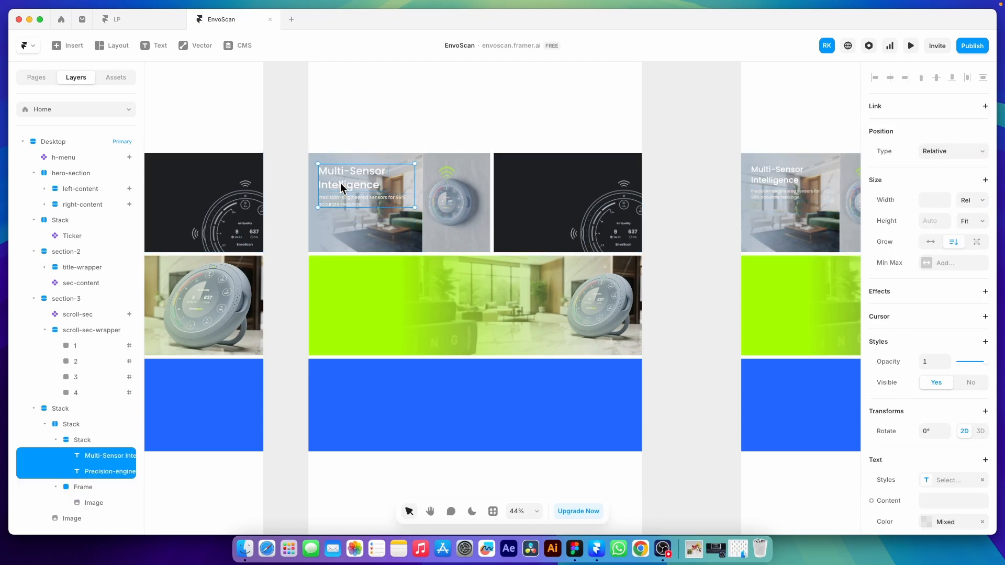
pyautogui.rightClick(345, 184)
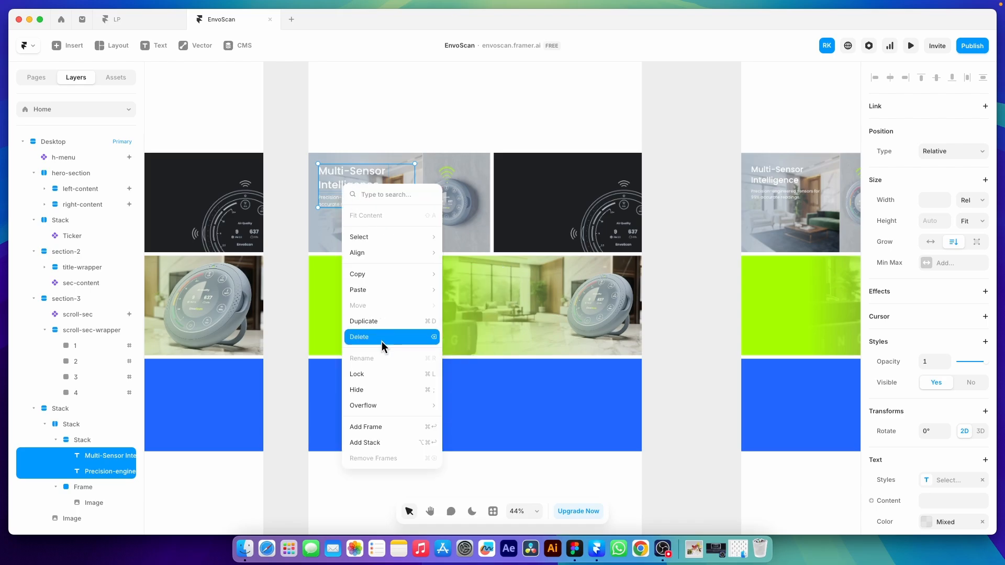
pyautogui.click(377, 421)
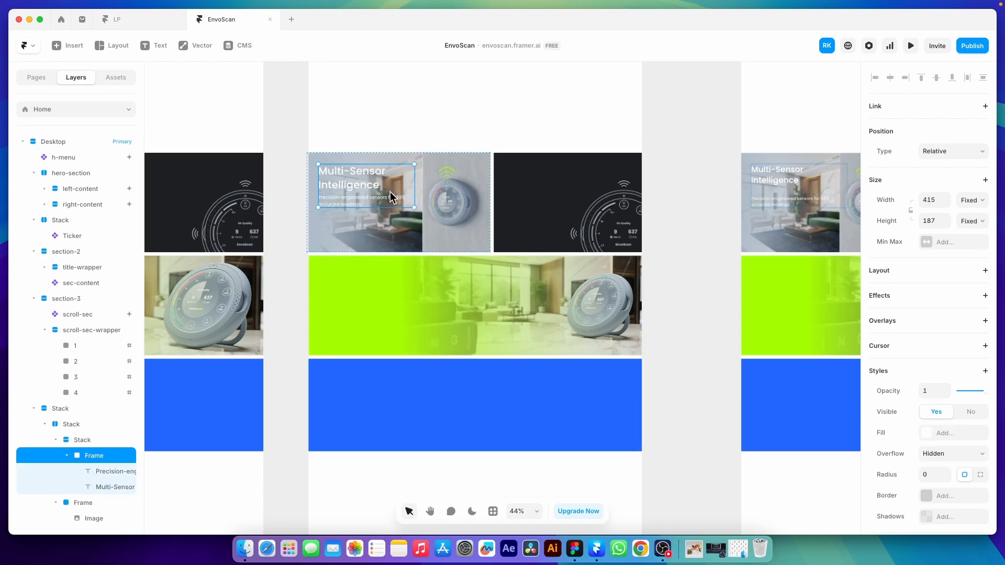
pyautogui.click(972, 200)
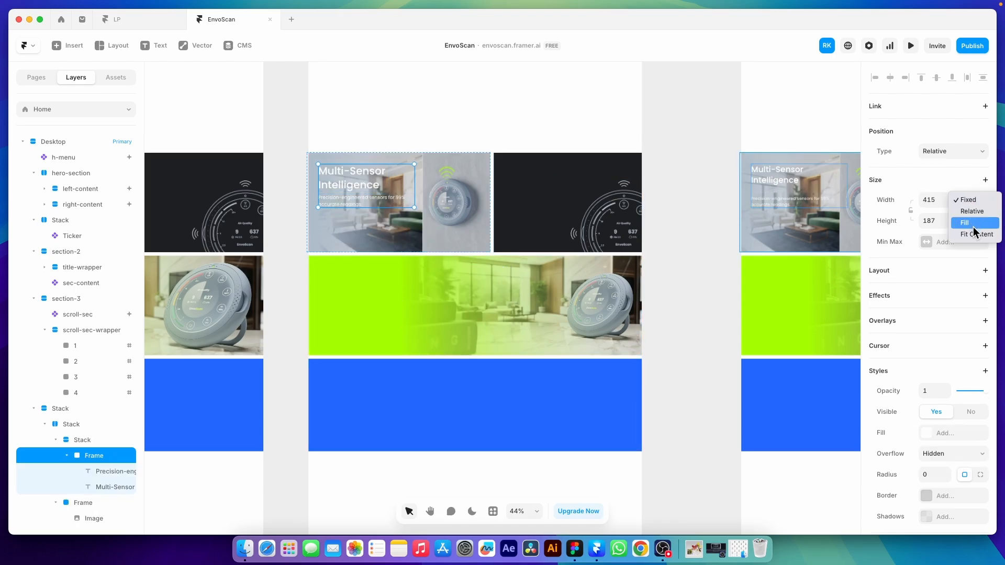
pyautogui.click(972, 223)
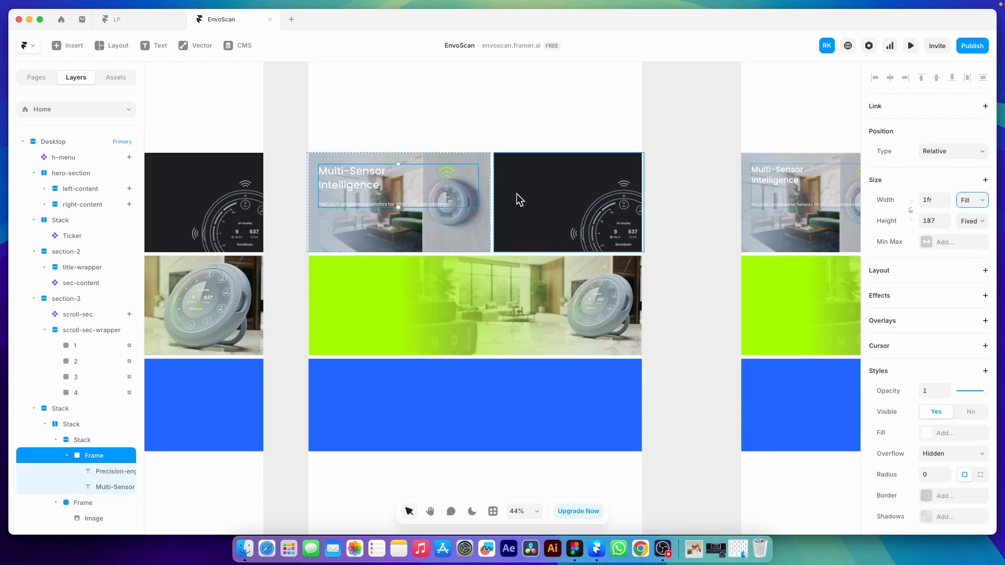
# - Set the relative width of the Multi-Sensor description inside the new frame to 60%
pyautogui.click(410, 208)
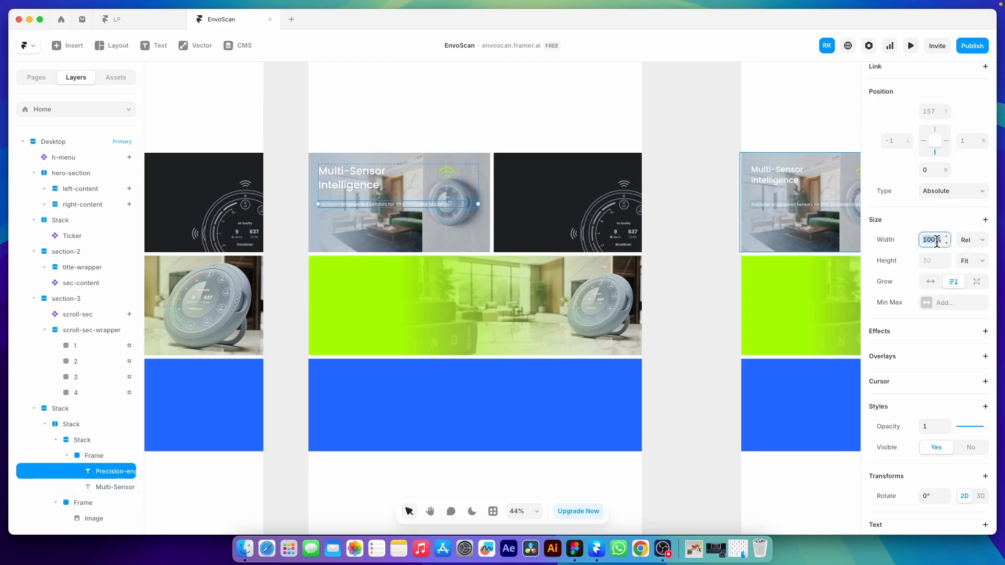
pyautogui.write('60')
pyautogui.press('Return')
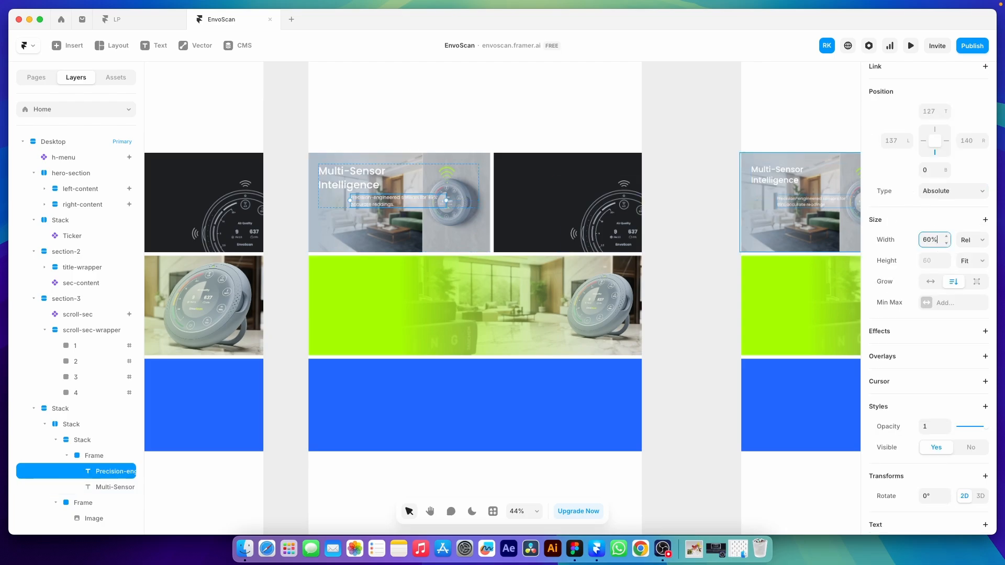
# - Turn the frame around the Multi-Sensor heading and description into a vertical stack
pyautogui.click(458, 183)
pyautogui.click(930, 272)
pyautogui.click(939, 313)
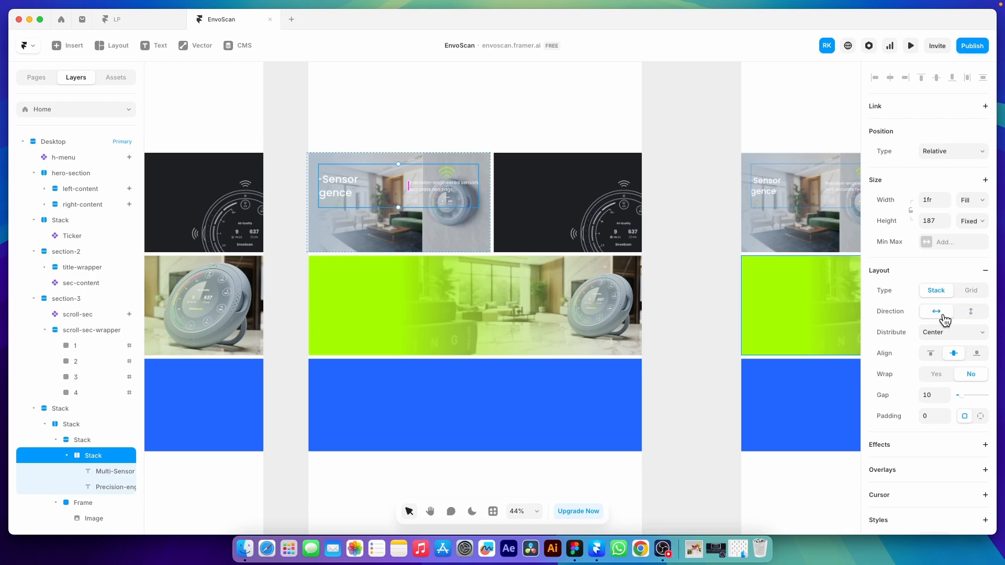
pyautogui.click(957, 314)
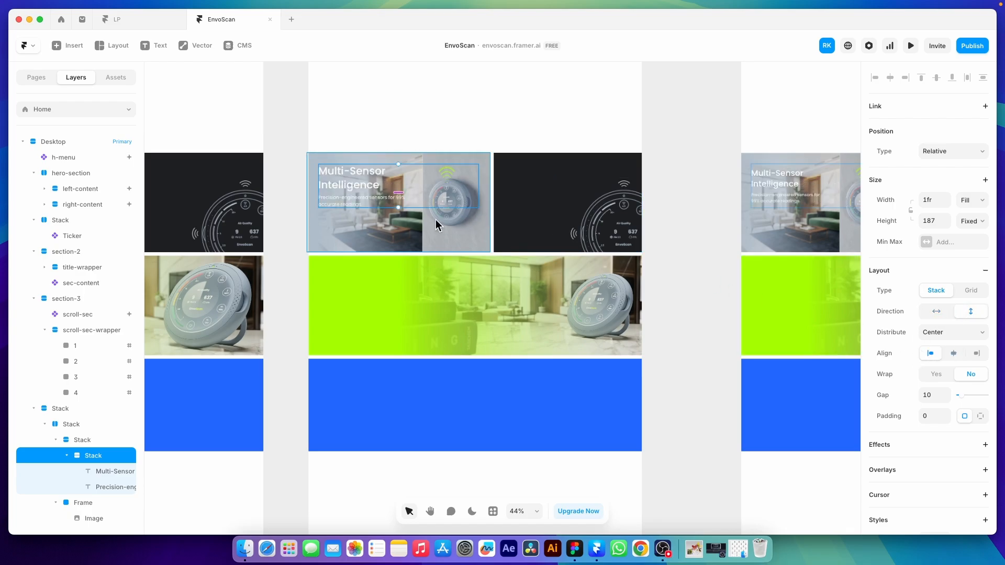
# - Copy the Multi-Sensor text stack into the dark banner and turn that banner's frame into a stack
pyautogui.press('super+c')
pyautogui.click(542, 219)
pyautogui.press('super+v')
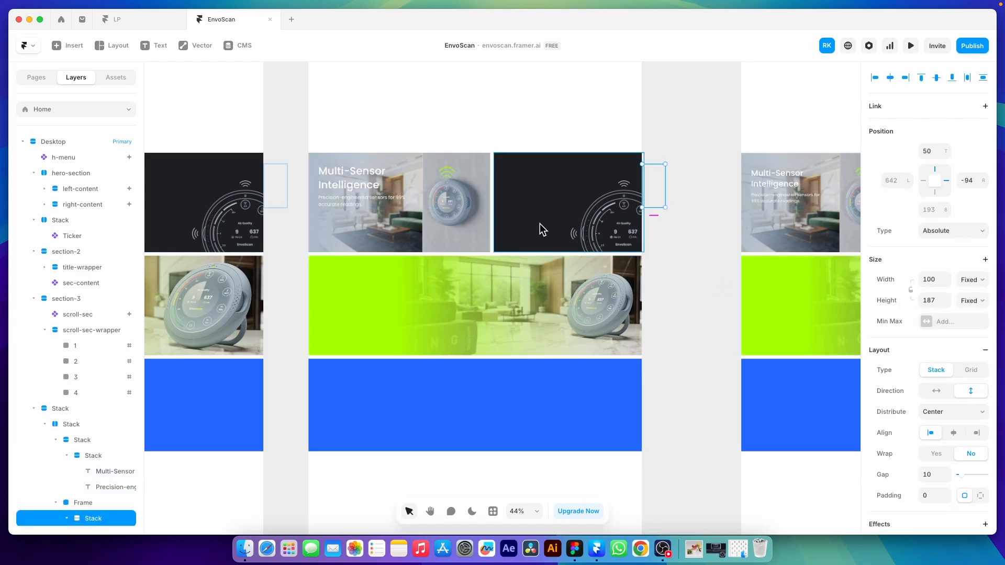
pyautogui.click(518, 195)
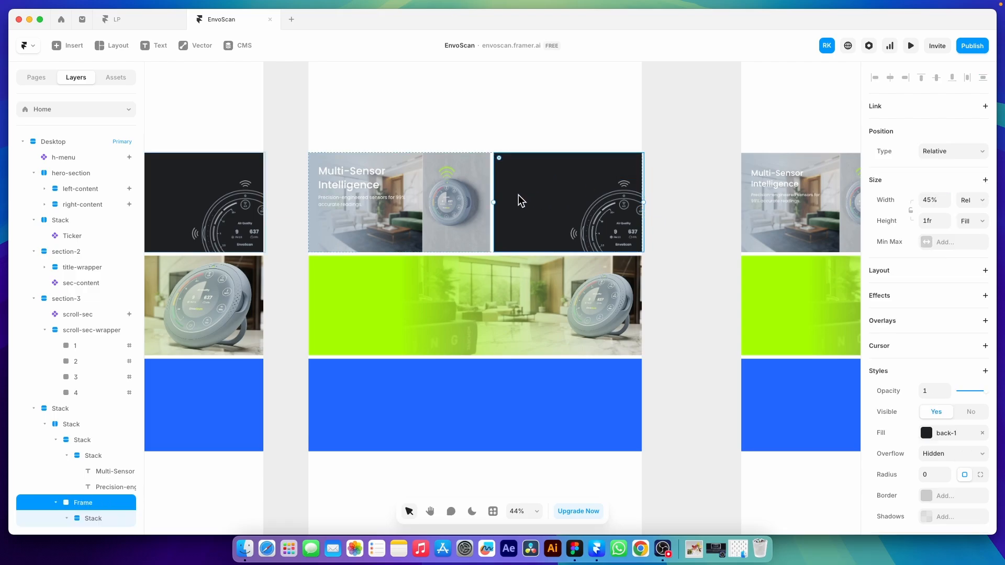
pyautogui.click(918, 271)
# - Set the dark banner's device image to Absolute positioning and align it to the banner's right edge
pyautogui.click(585, 209)
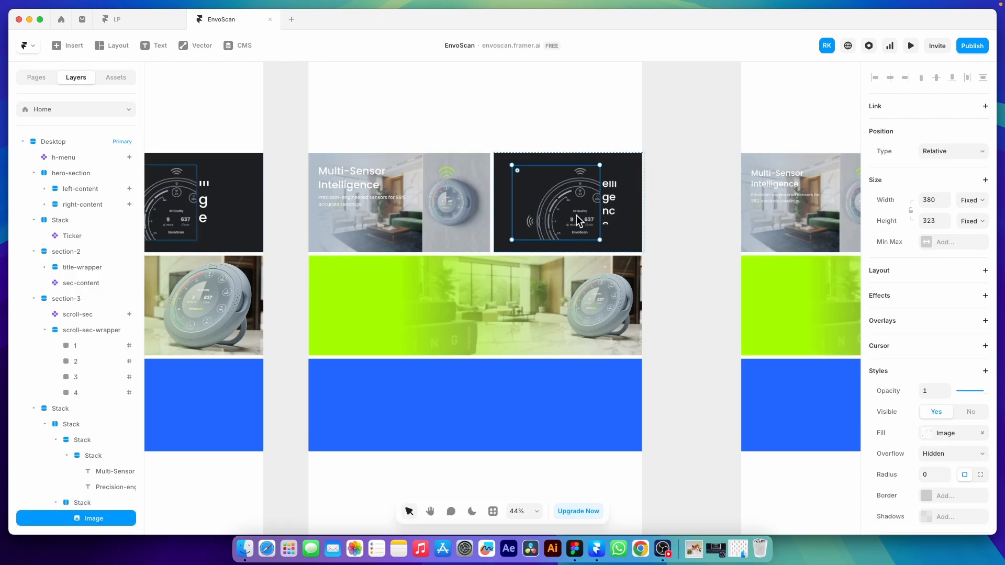
pyautogui.click(950, 151)
pyautogui.click(940, 139)
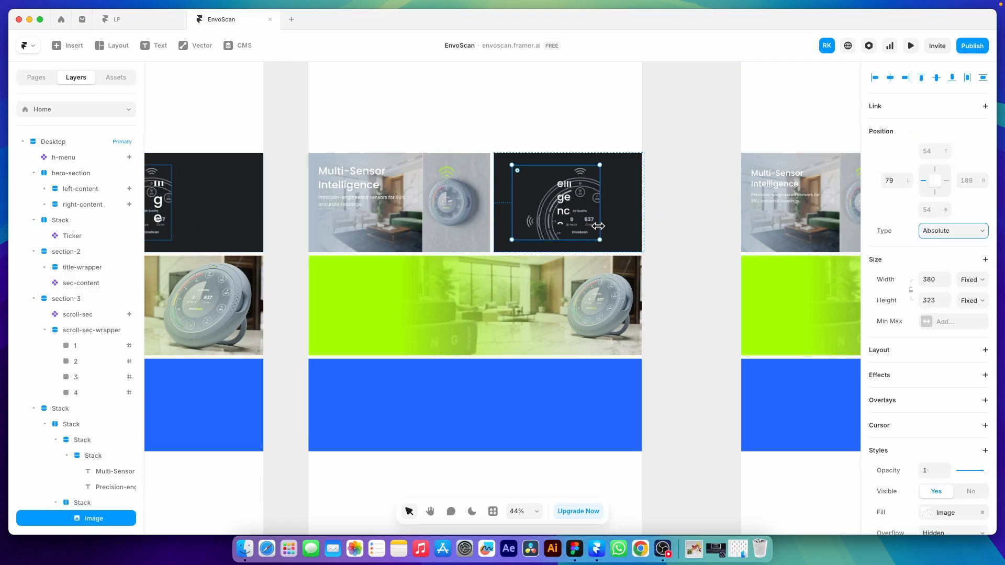
pyautogui.click(904, 78)
# - Set the pasted text stack in the dark banner to Fill width and Fit Content height
pyautogui.scroll(-5, 90, 475)
pyautogui.click(90, 317)
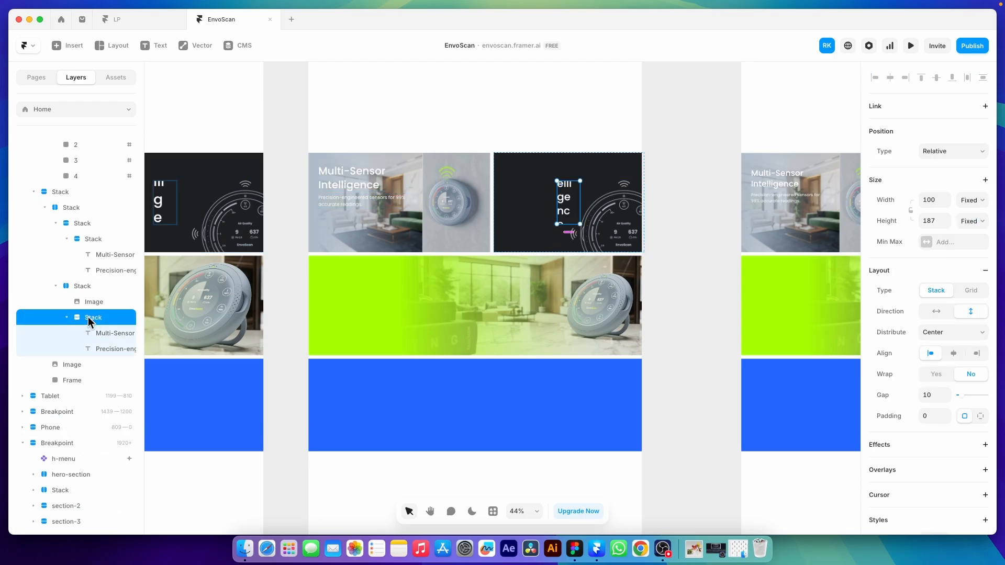
pyautogui.click(92, 301)
pyautogui.click(97, 316)
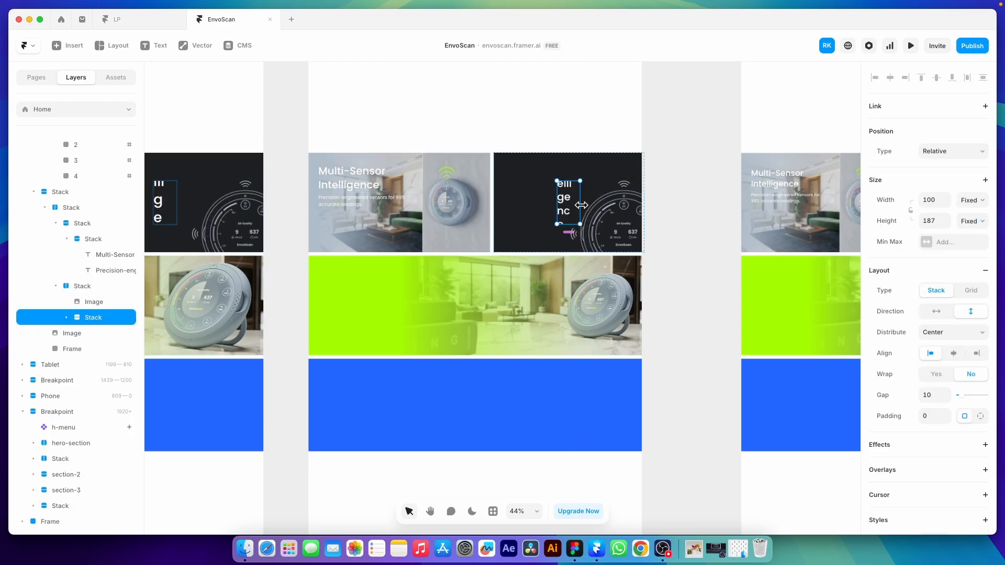
pyautogui.click(971, 200)
pyautogui.click(968, 222)
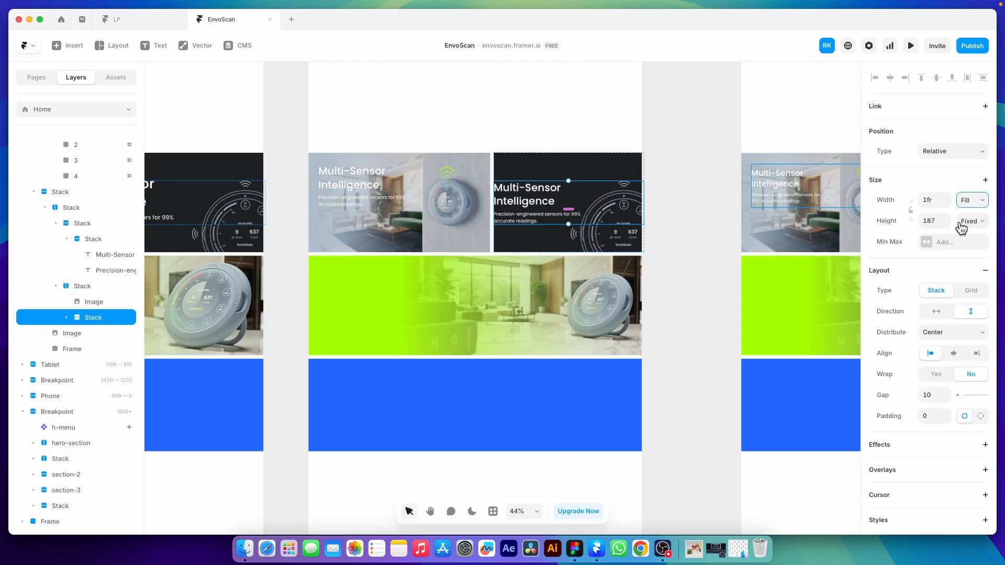
pyautogui.click(961, 226)
pyautogui.click(967, 258)
# - Give the dark banner stack a padding of 50, top alignment and Start distribution
pyautogui.click(560, 238)
pyautogui.scroll(-5, 940, 319)
pyautogui.click(941, 272)
pyautogui.write('50')
pyautogui.press('Return')
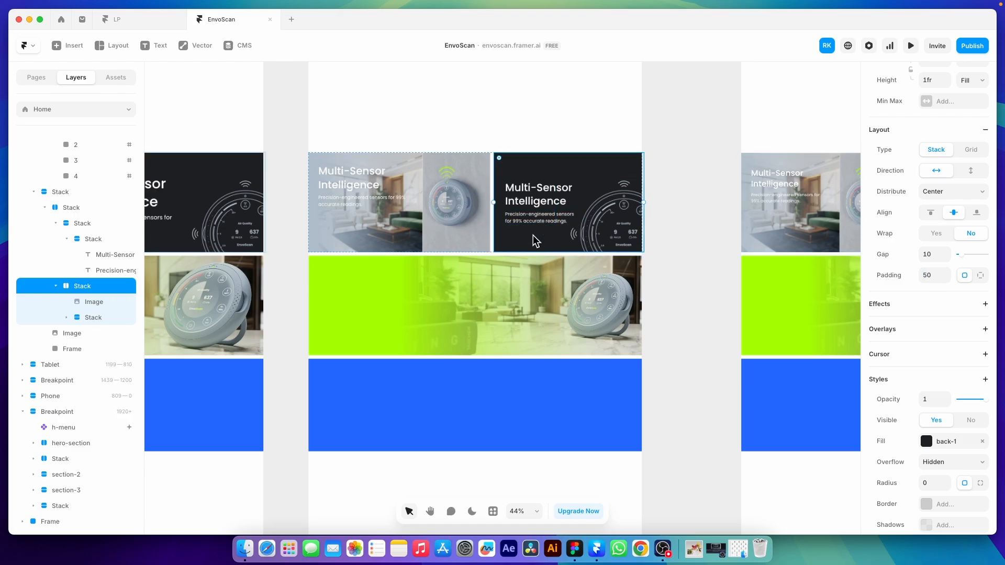
pyautogui.click(931, 213)
pyautogui.click(944, 190)
pyautogui.click(944, 181)
# - Copy the dark banner's heading from Figma and replace the pasted heading in Framer with "Real-Time Alerts & Notifications"
pyautogui.press('super+Tab')
pyautogui.doubleClick(554, 250)
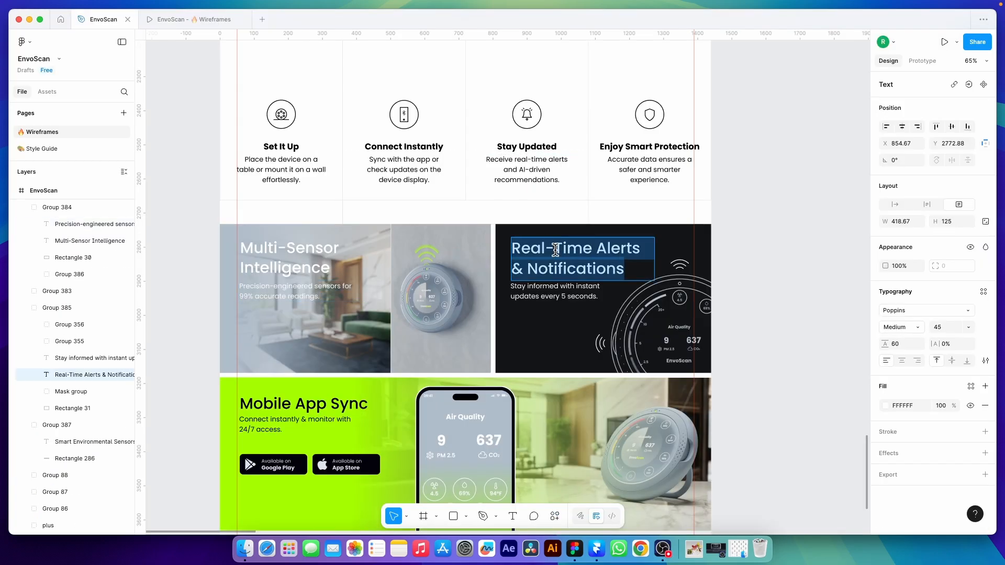
pyautogui.press('super+Tab')
pyautogui.doubleClick(513, 173)
pyautogui.write('Real-Time Alerts & Notifications')
# - Copy the alerts description from Figma and replace the dark banner's description in Framer with "Stay informed with instant updates every 5 seconds."
pyautogui.press('super+Tab')
pyautogui.doubleClick(540, 288)
pyautogui.press('super+Tab')
pyautogui.doubleClick(532, 201)
pyautogui.write('Stay informed with instant updates every 5 seconds.')
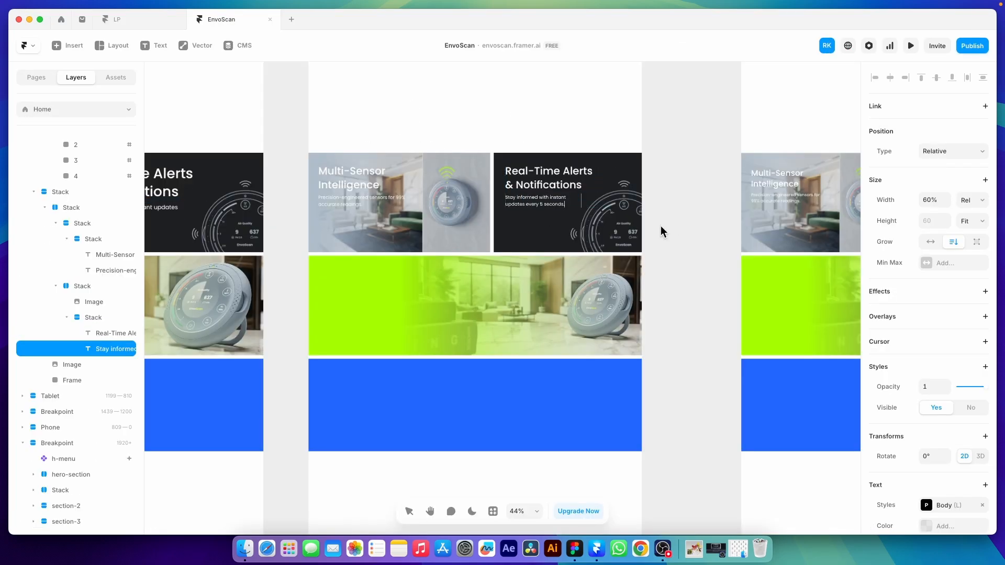
pyautogui.click(660, 232)
pyautogui.press('super+Tab')
pyautogui.press('super+Tab')
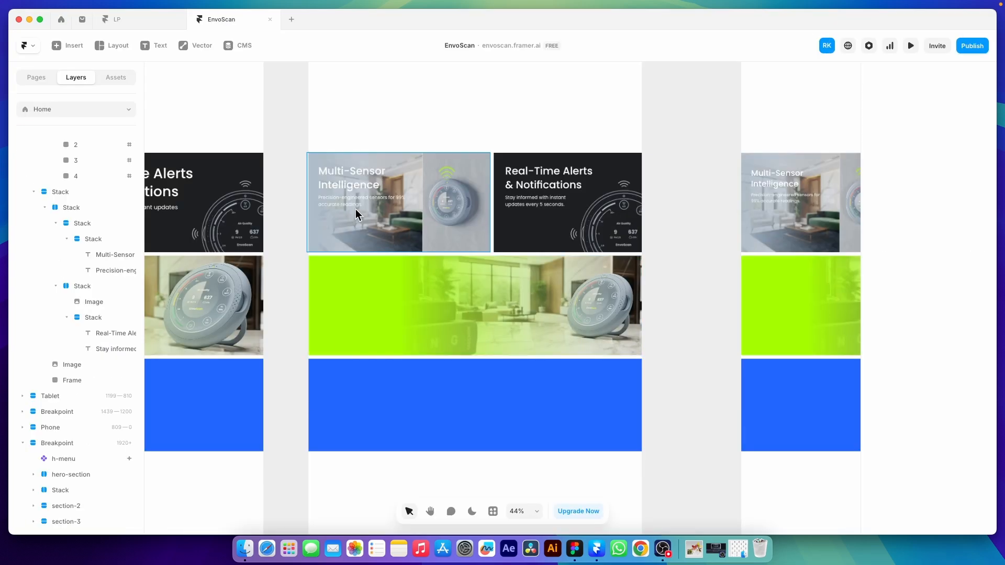
# - Copy the Multi-Sensor banner's text stack and paste it into the green banner
pyautogui.keyDown('super'); pyautogui.click(359, 186); pyautogui.keyUp('super')
pyautogui.keyDown('super'); pyautogui.click(506, 192); pyautogui.keyUp('super')
pyautogui.keyDown('super'); pyautogui.click(432, 196); pyautogui.keyUp('super')
pyautogui.press('super+c')
pyautogui.keyDown('super'); pyautogui.click(434, 301); pyautogui.keyUp('super')
pyautogui.press('super+v')
# - Turn the green banner into a stack and set its text stack's width to Relative at 40%
pyautogui.click(435, 300)
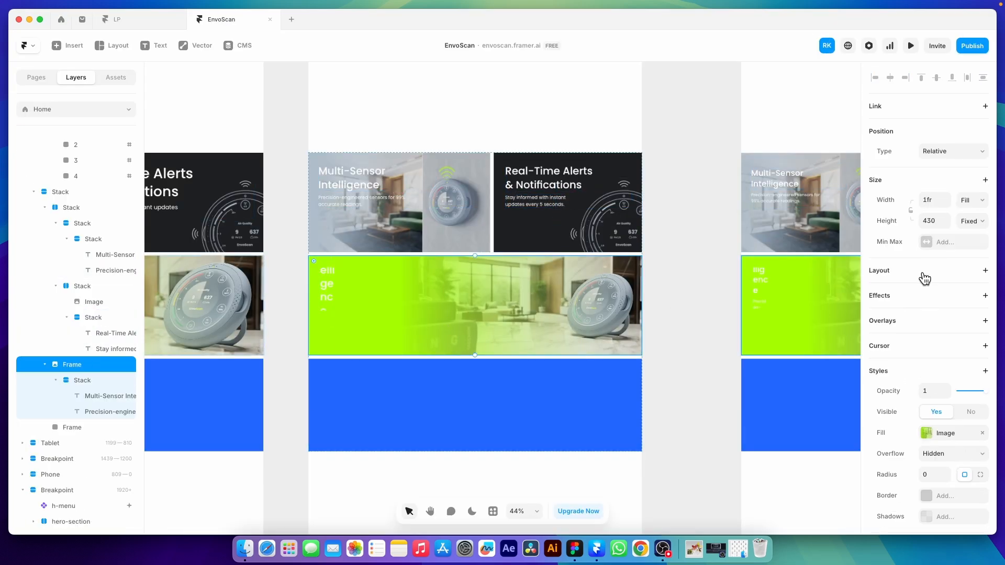
pyautogui.click(923, 278)
pyautogui.write('40%')
pyautogui.press('Return')
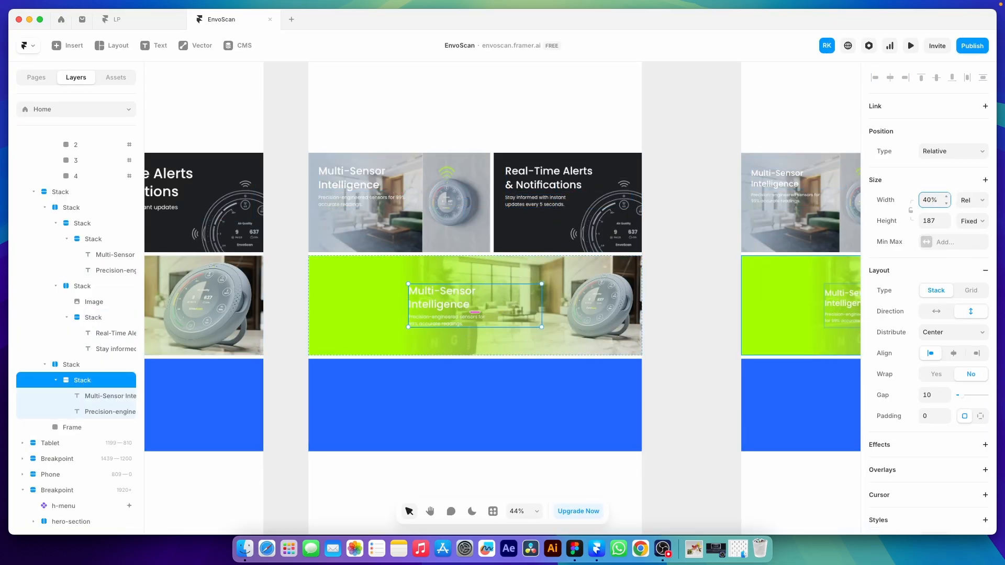
# - Align the green banner stack's contents to the top with Start distribution and a padding of 50
pyautogui.click(602, 299)
pyautogui.click(939, 329)
pyautogui.click(939, 335)
pyautogui.click(938, 338)
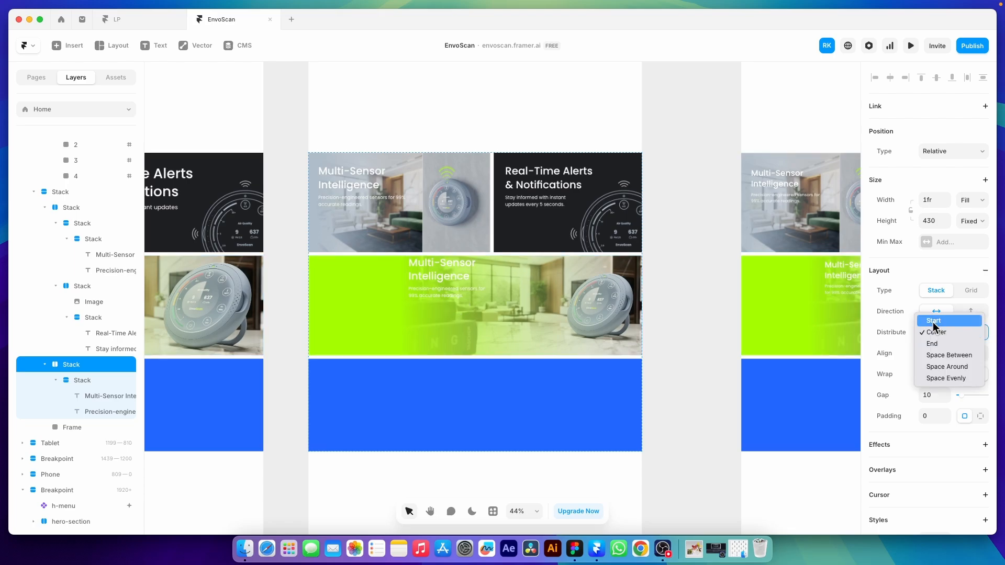
pyautogui.click(937, 322)
# - Change the colour of both the heading and the description in the green banner to 000000
pyautogui.doubleClick(352, 297)
pyautogui.click(921, 317)
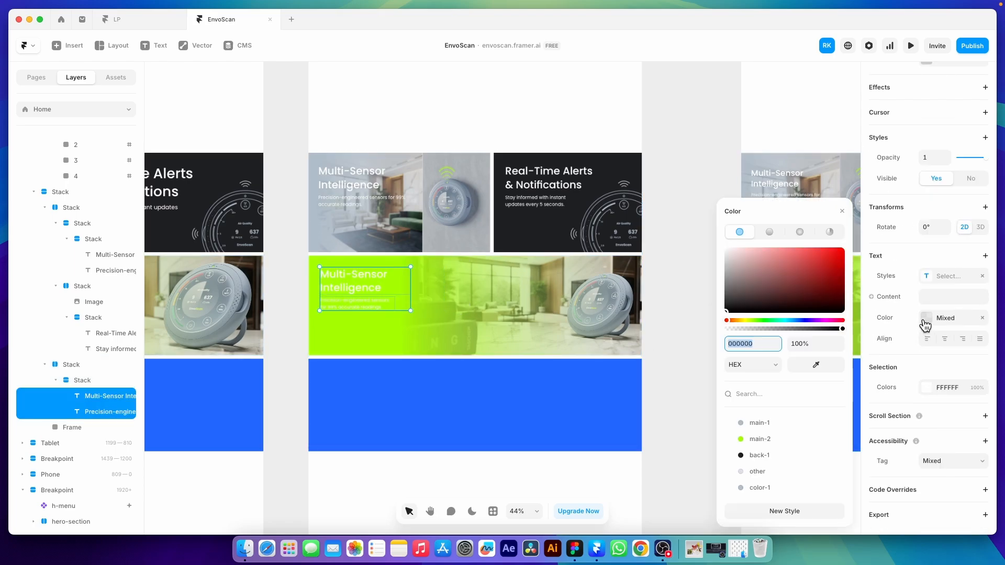
pyautogui.click(613, 338)
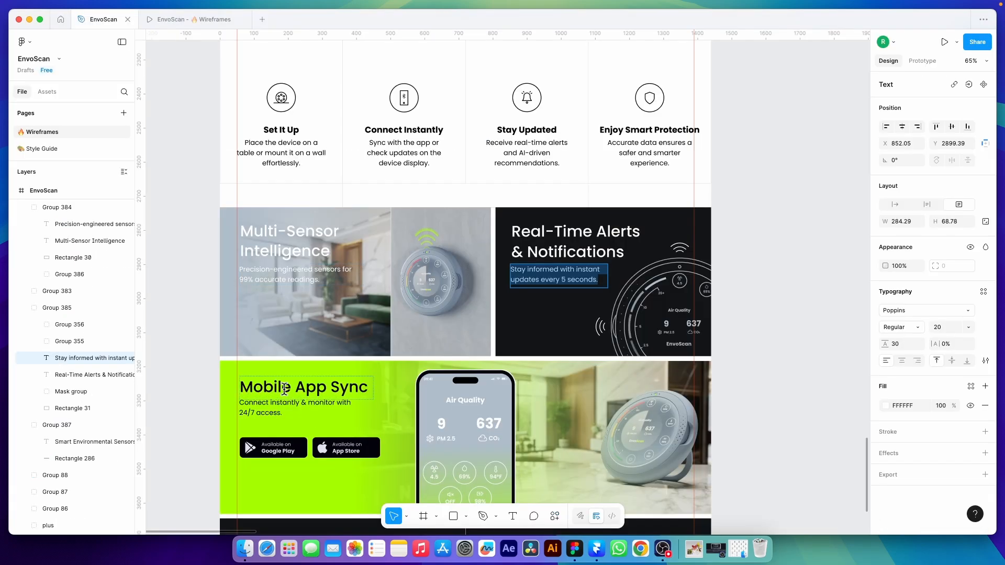
# - Replace the green banner's heading with "Mobile App Sync" and its description with "Connect instantly & monitor with 24/7 access.", both copied from Figma
pyautogui.click(284, 388)
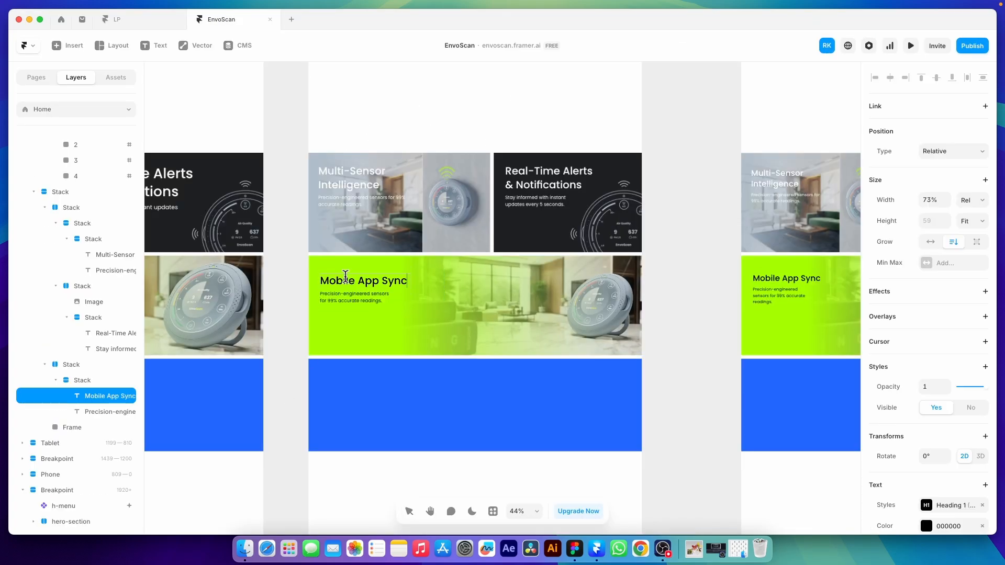
pyautogui.click(293, 403)
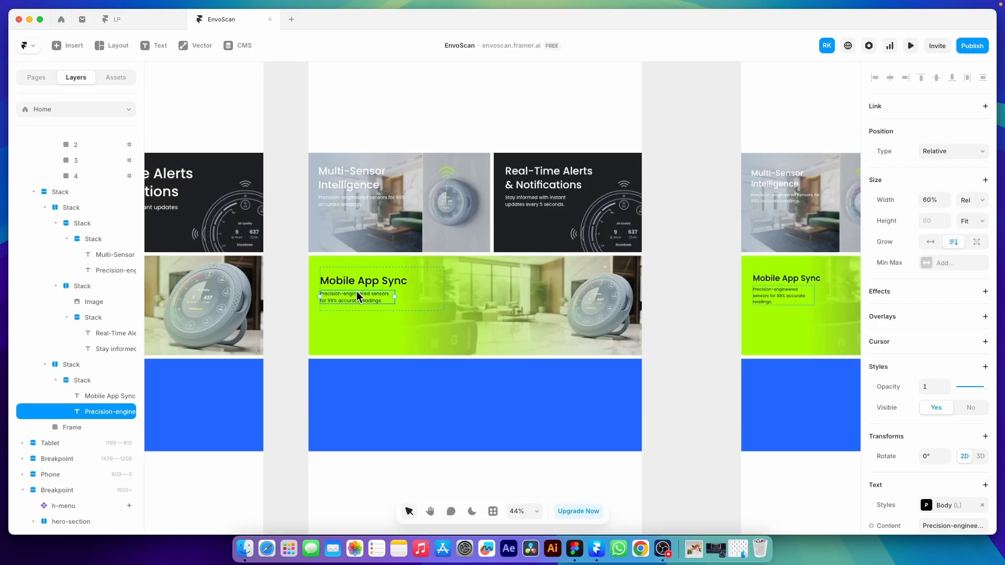
pyautogui.press('super+v')
# - Set the Mobile App Sync text stack's distribution to Start and extend its height to about 333
pyautogui.click(410, 287)
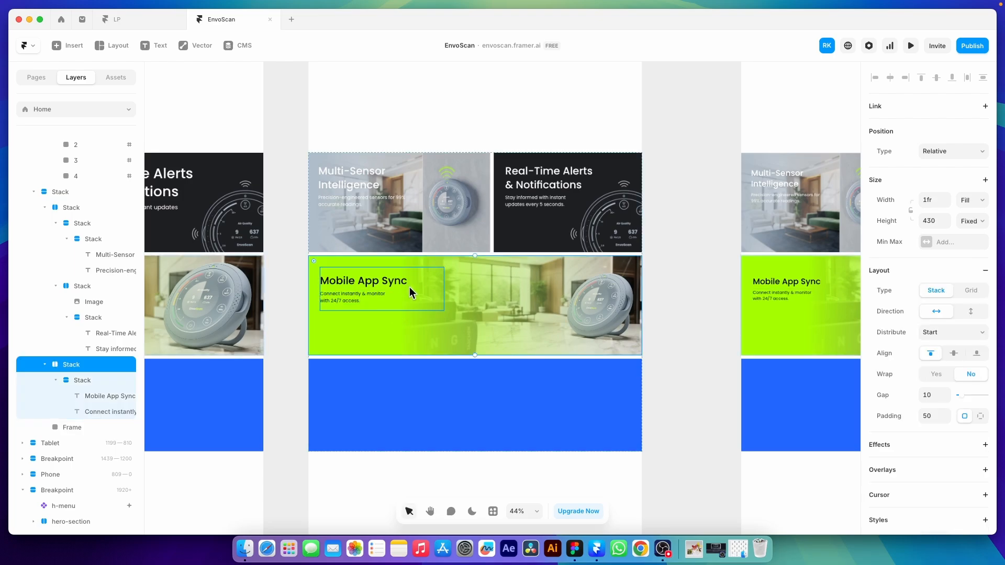
pyautogui.click(953, 333)
pyautogui.click(948, 320)
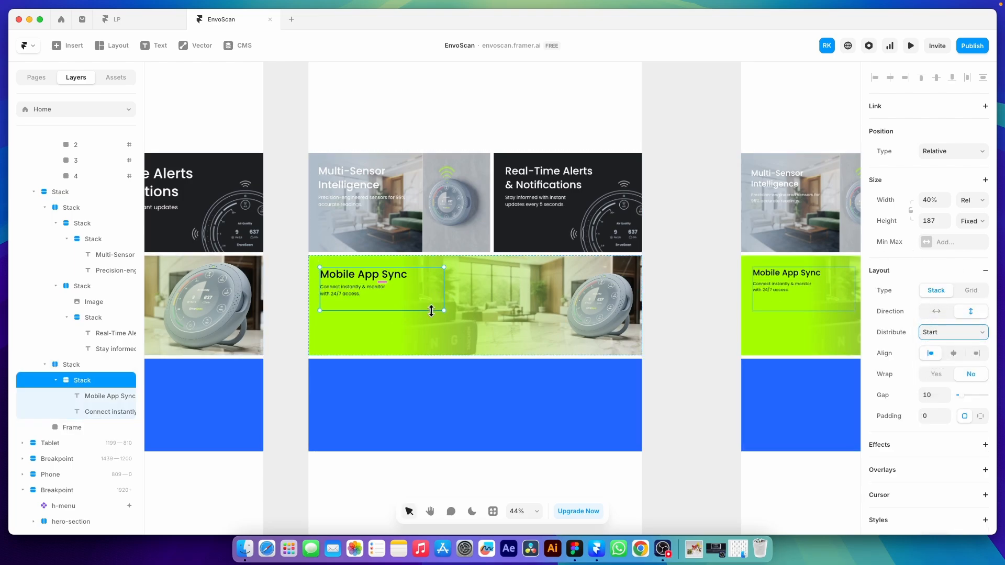
pyautogui.moveTo(433, 310); pyautogui.dragTo(417, 344)
# - Check the store badges in Figma, and in Framer add a 270 × 80 frame to the Mobile App Sync text stack below the description
pyautogui.click(573, 547)
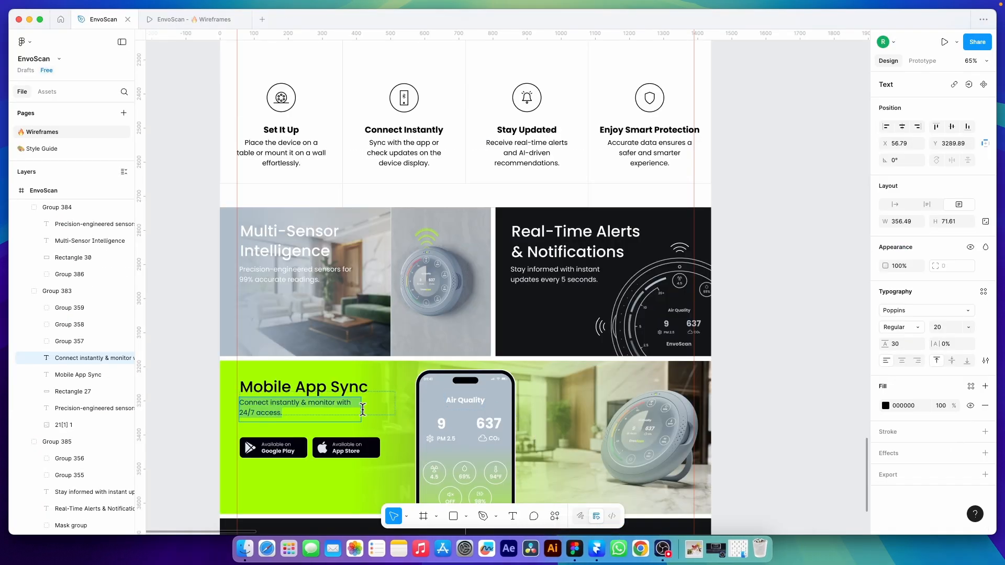
pyautogui.click(220, 437)
pyautogui.scroll(5, 229, 397)
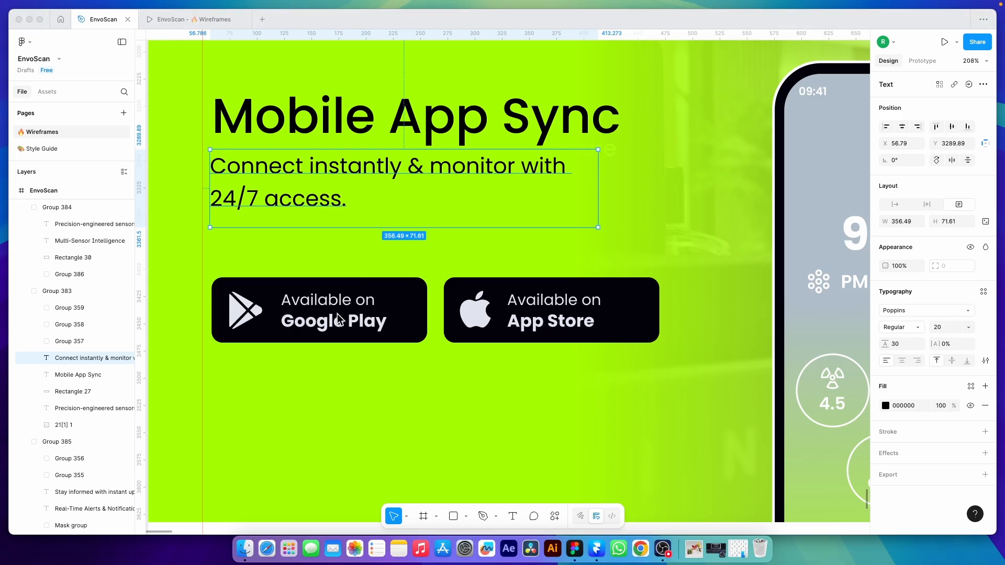
pyautogui.click(596, 547)
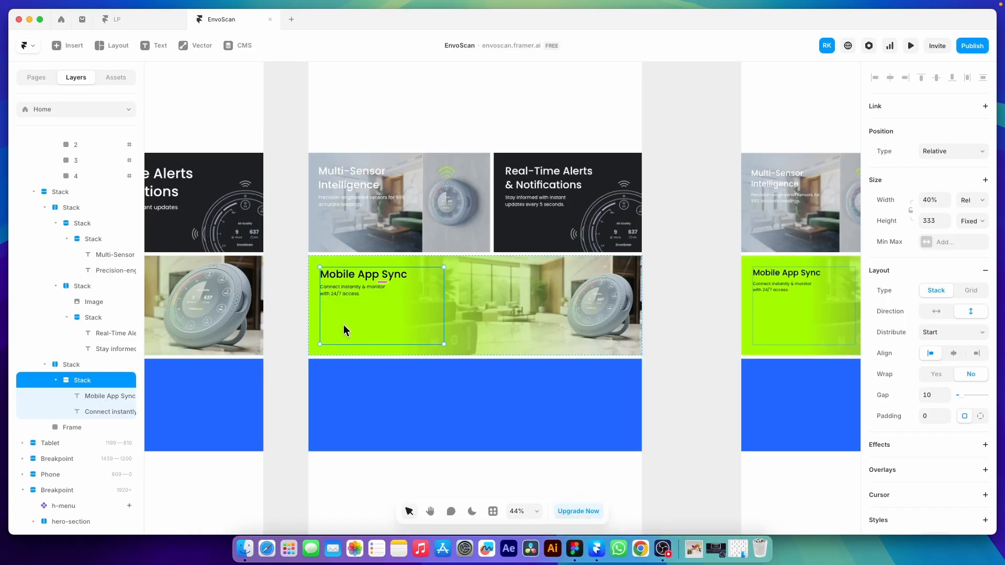
pyautogui.click(112, 48)
pyautogui.click(118, 99)
pyautogui.moveTo(325, 309); pyautogui.dragTo(388, 331)
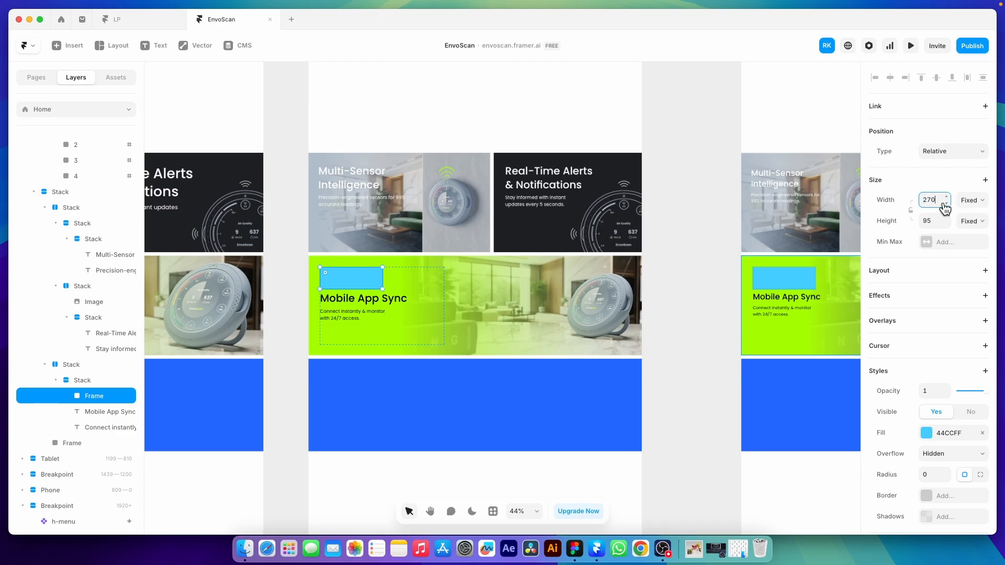
pyautogui.write('80')
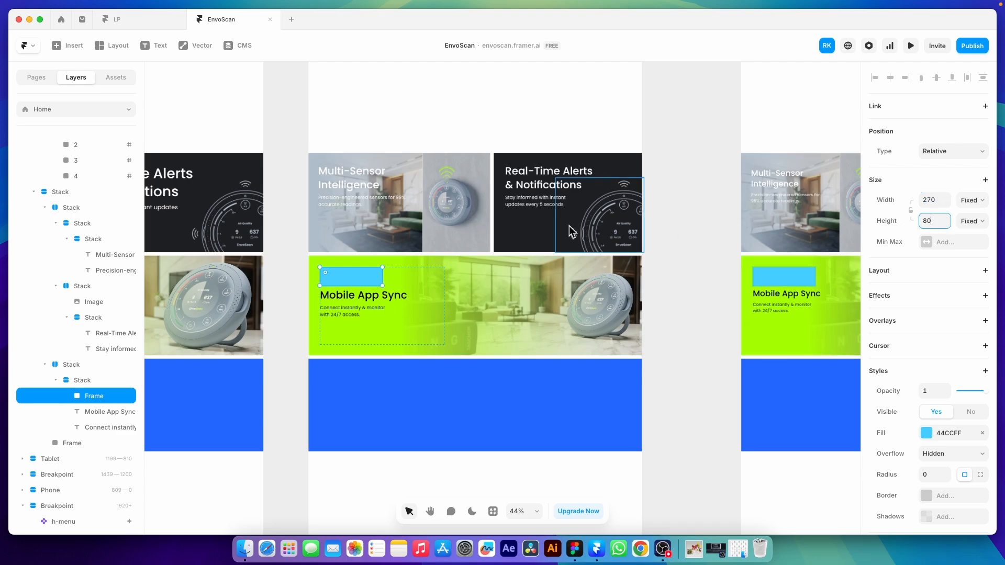
pyautogui.moveTo(358, 275); pyautogui.dragTo(361, 315)
pyautogui.doubleClick(353, 309)
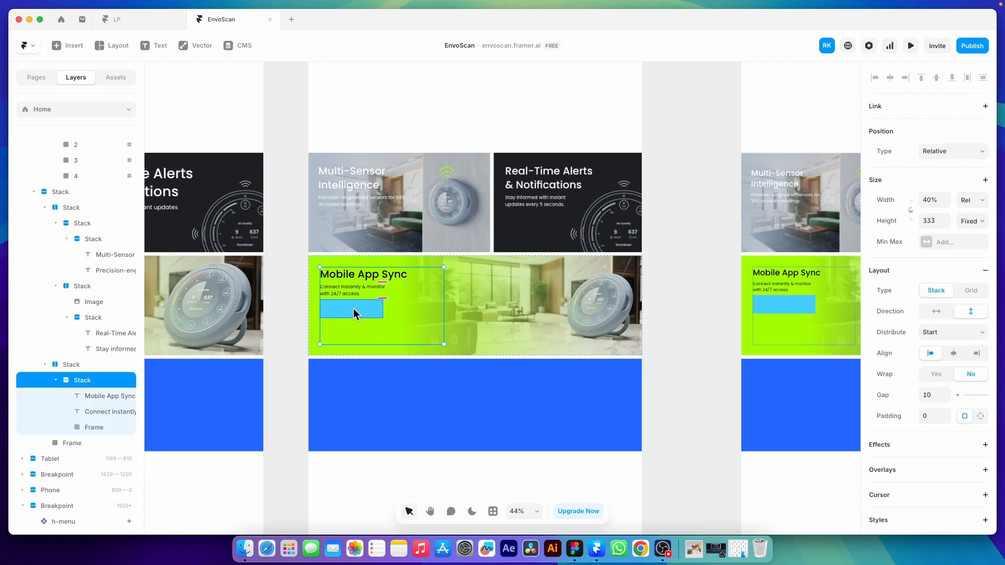
# - Style the badge frame with the back-1 fill, a size of 205 × 74 and a corner radius of 6
pyautogui.click(926, 433)
pyautogui.click(743, 455)
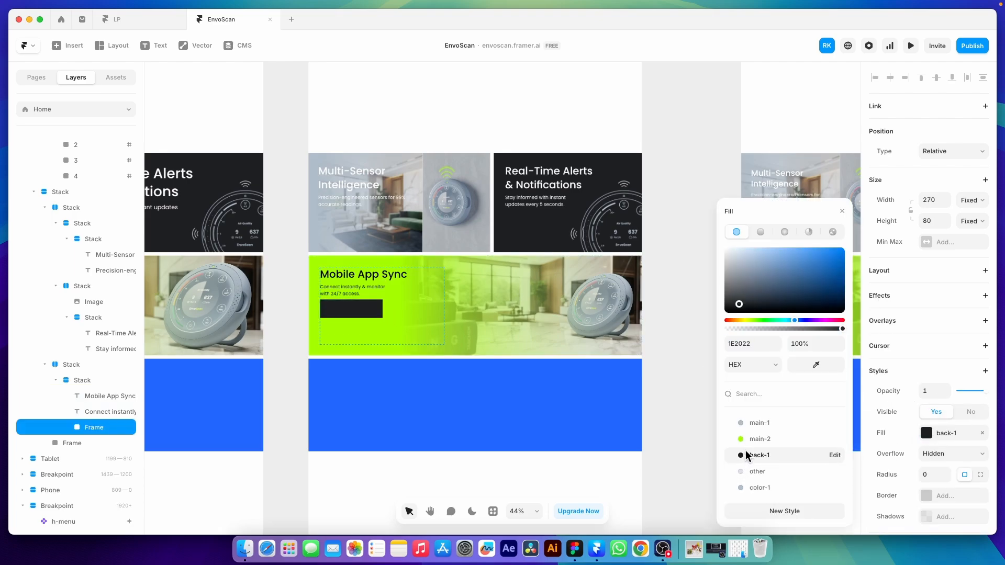
pyautogui.click(935, 201)
pyautogui.write('20')
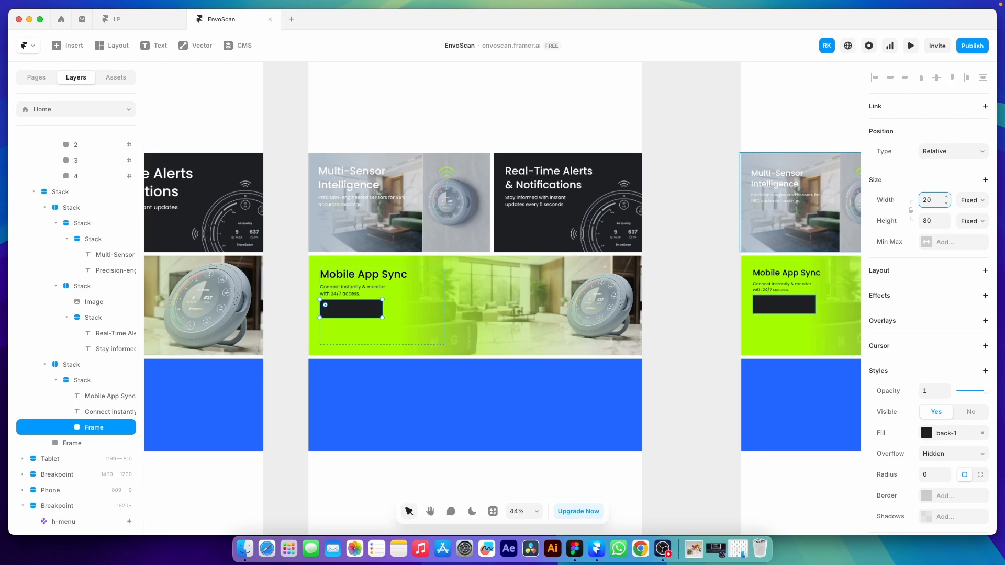
pyautogui.write('5')
pyautogui.scroll(6, 343, 313)
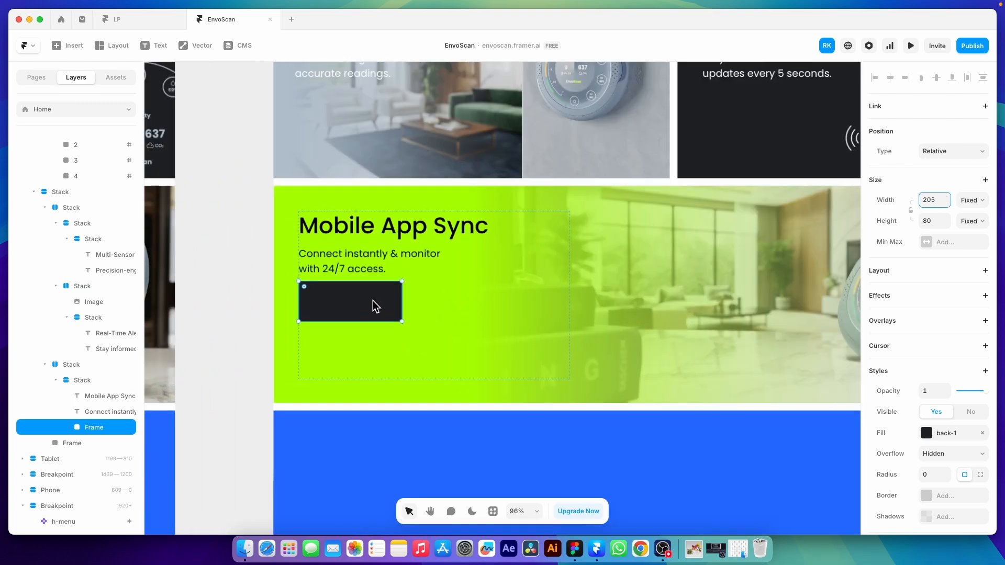
pyautogui.click(933, 220)
pyautogui.write('70')
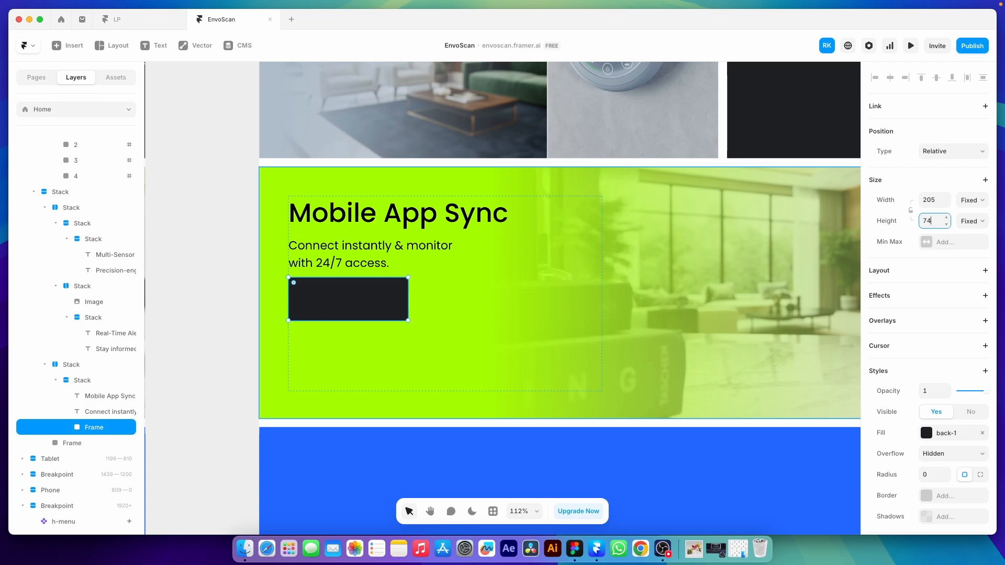
pyautogui.scroll(-3, 931, 399)
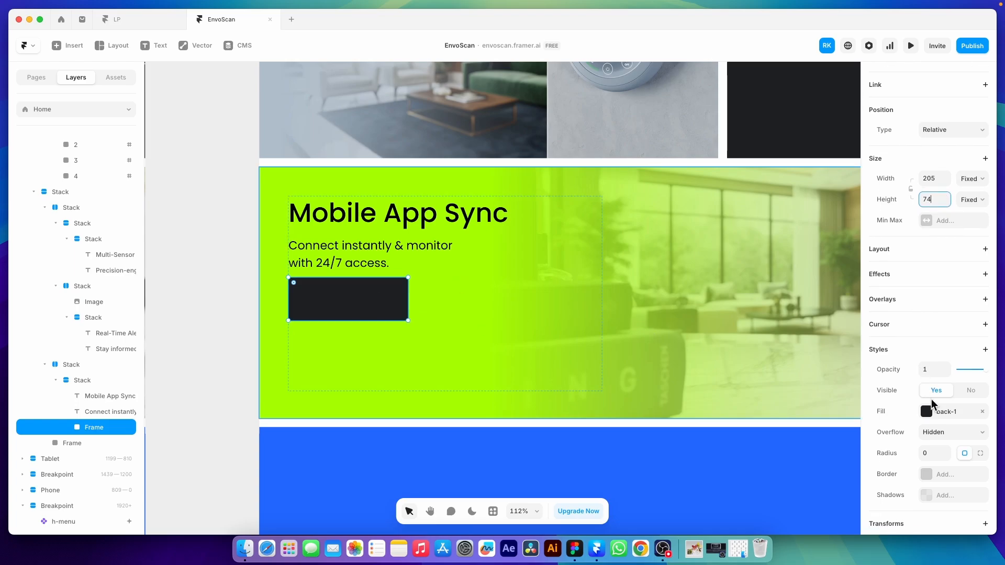
pyautogui.click(928, 357)
pyautogui.write('10')
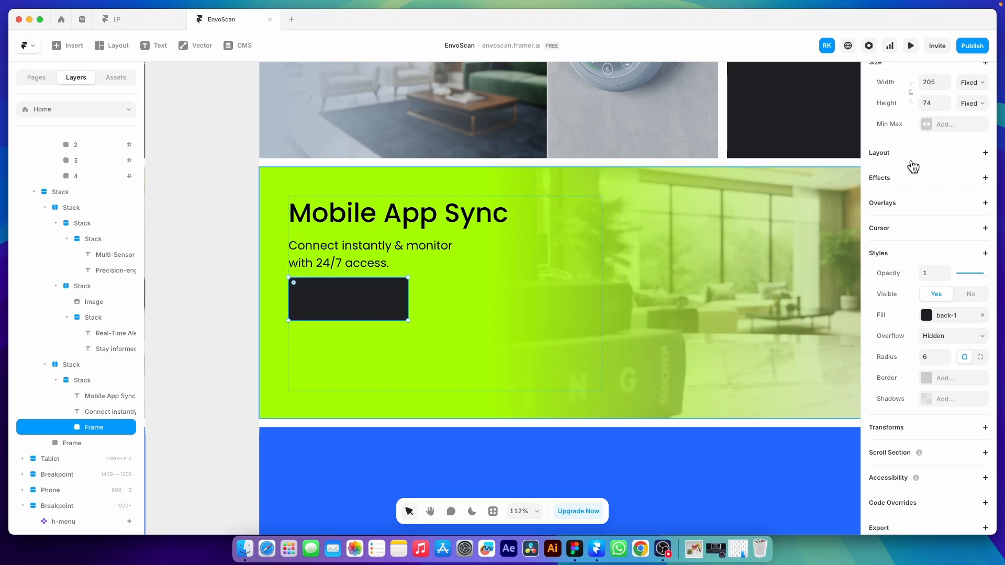
# - Turn the badge frame into a stack and place a 44 × 44 image placeholder inside it
pyautogui.hotkey('shift', 'a')
pyautogui.click(115, 48)
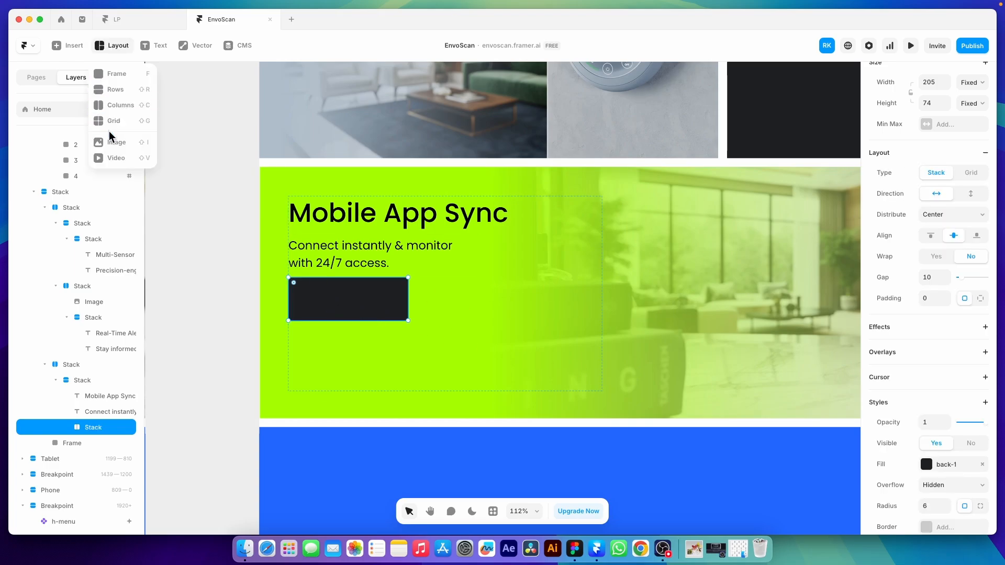
pyautogui.click(107, 139)
pyautogui.moveTo(302, 290); pyautogui.dragTo(327, 315)
pyautogui.click(383, 307)
# - Add a text box beside the badge's image placeholder and fill it with "Available on Google Play" copied from Figma
pyautogui.click(156, 45)
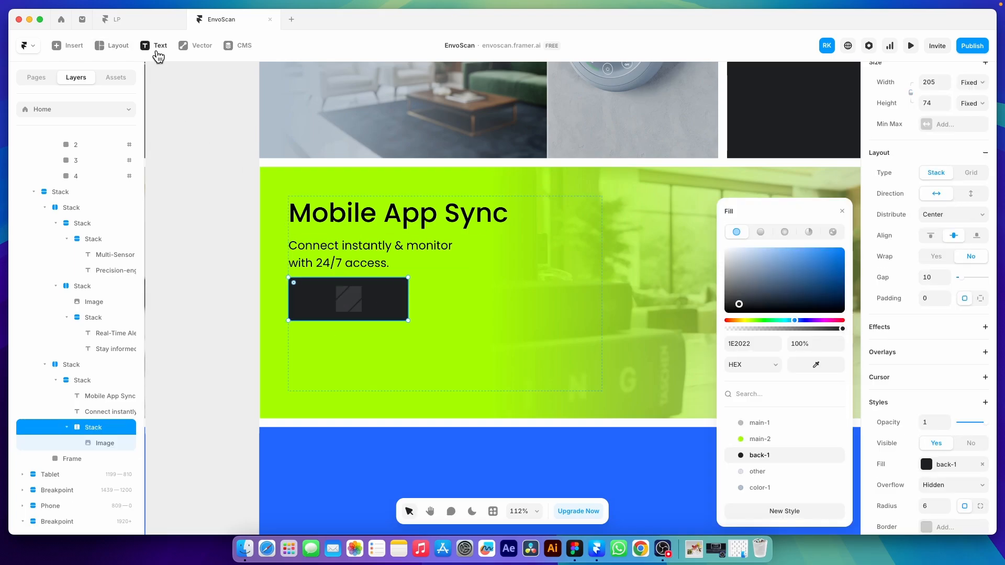
pyautogui.moveTo(370, 286); pyautogui.dragTo(399, 312)
pyautogui.click(572, 541)
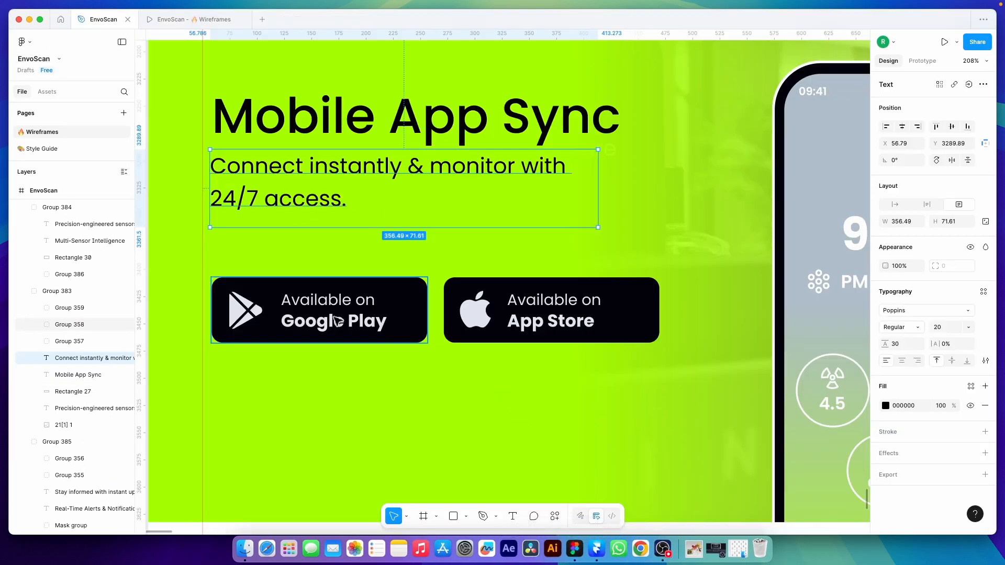
pyautogui.doubleClick(324, 305)
pyautogui.doubleClick(324, 305)
pyautogui.press('super+Tab')
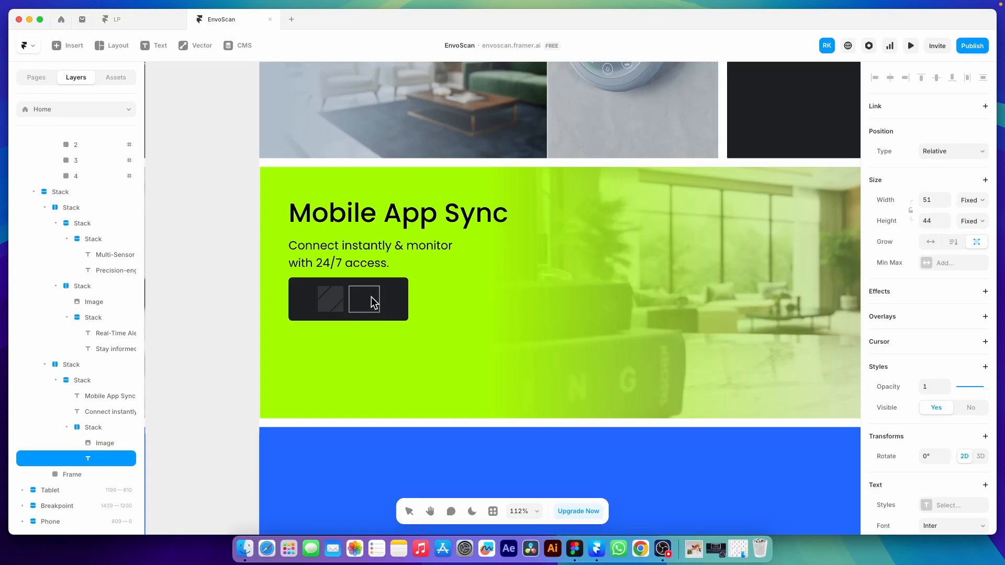
pyautogui.press('Escape')
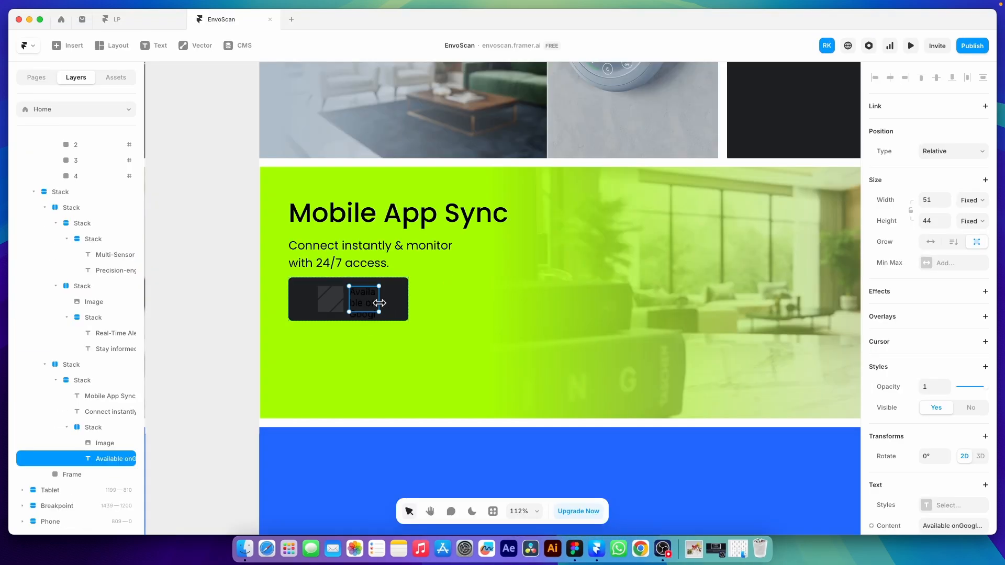
# - Set both the width and the height of the badge text to Fit Content
pyautogui.click(972, 200)
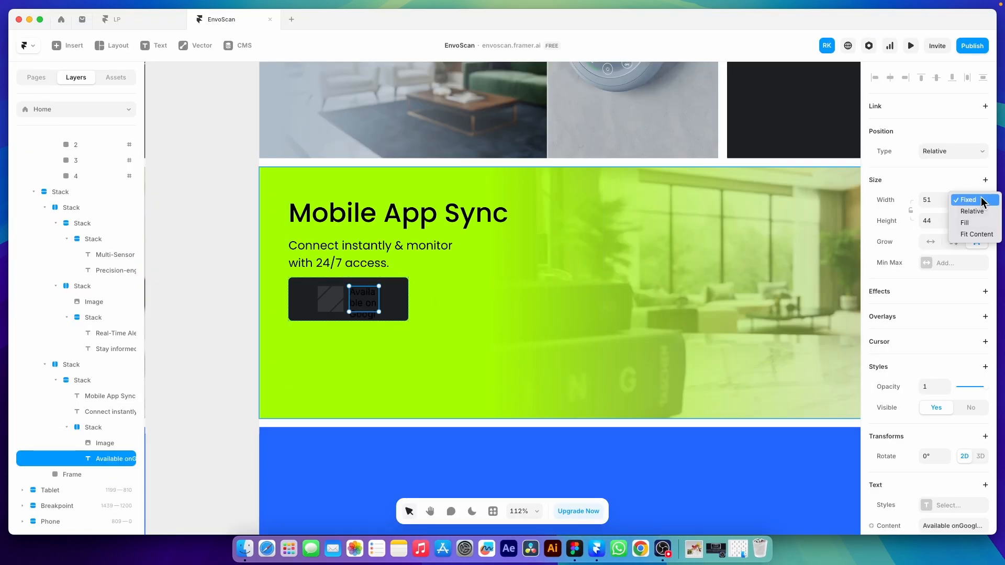
pyautogui.click(973, 233)
pyautogui.click(972, 232)
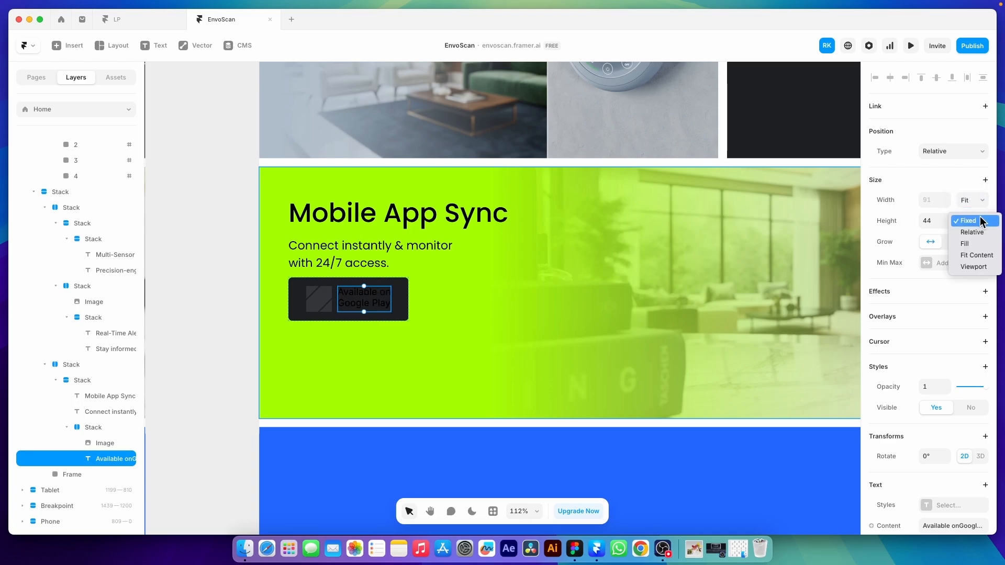
pyautogui.click(976, 255)
# - Change the badge text's colour to FFFFFF and its font to Poppins
pyautogui.scroll(-5, 957, 377)
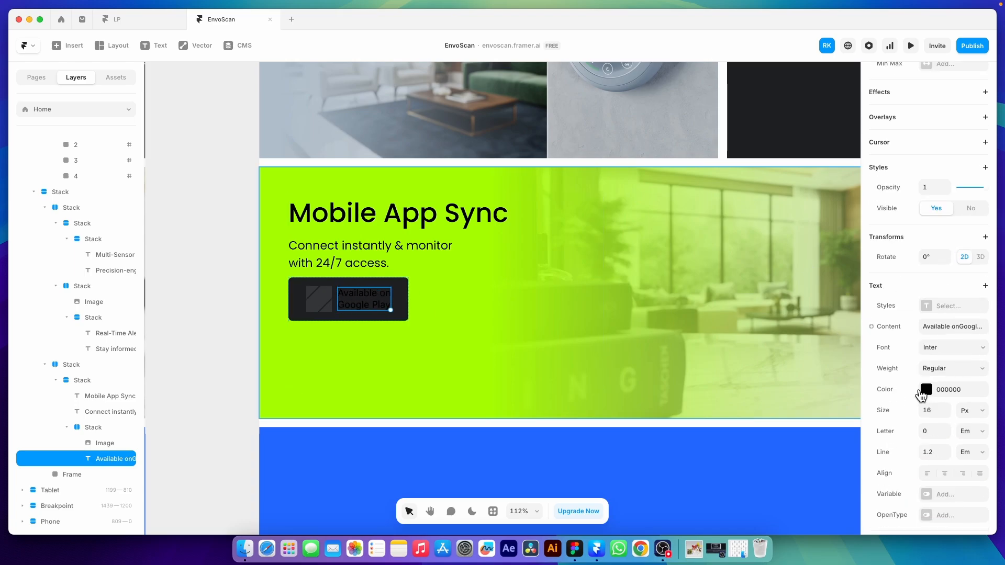
pyautogui.click(925, 389)
pyautogui.moveTo(754, 272); pyautogui.dragTo(669, 199)
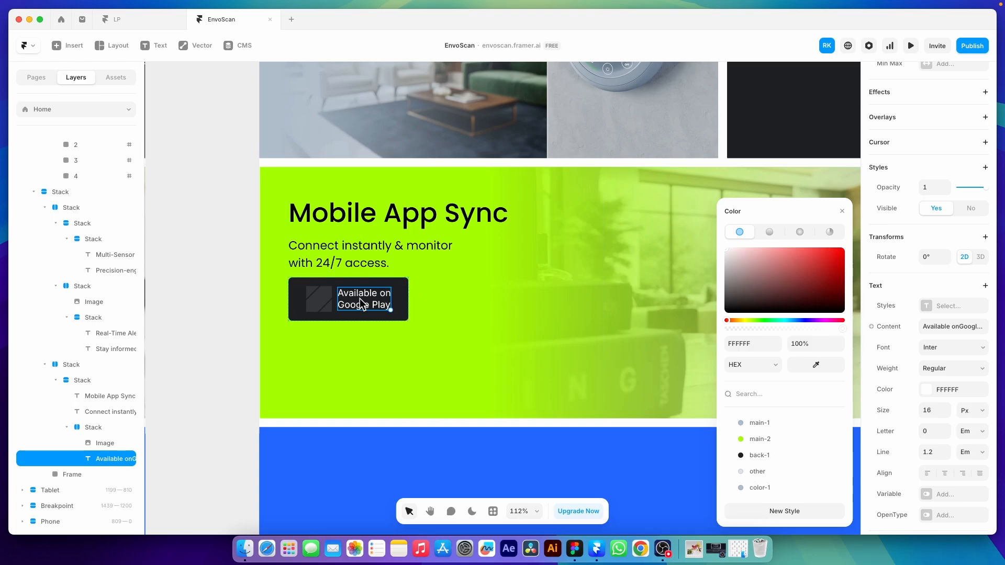
pyautogui.click(957, 349)
pyautogui.write('pop')
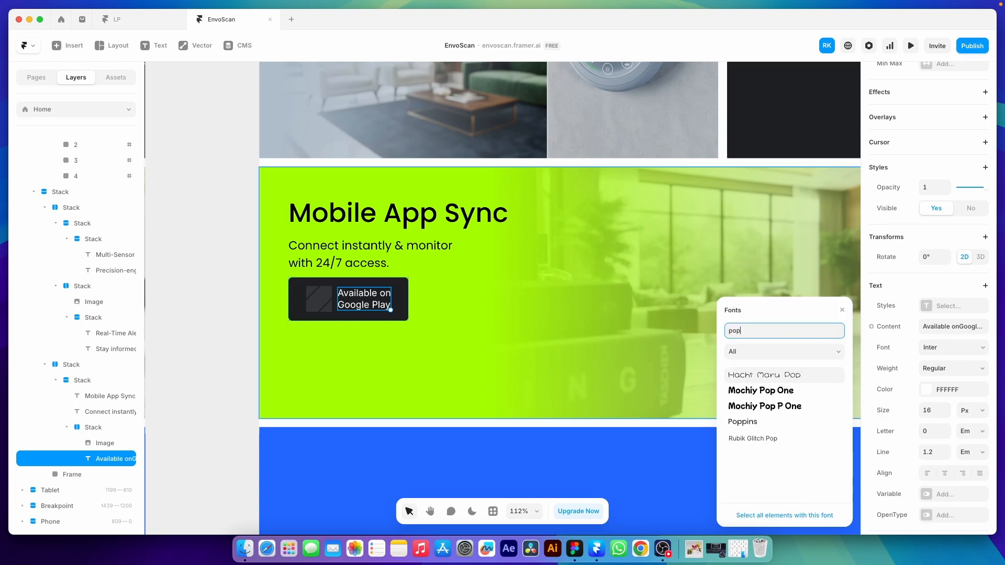
pyautogui.click(743, 421)
# - Make the "Google Play" line of the badge text Bold with a size of 18 px
pyautogui.doubleClick(361, 302)
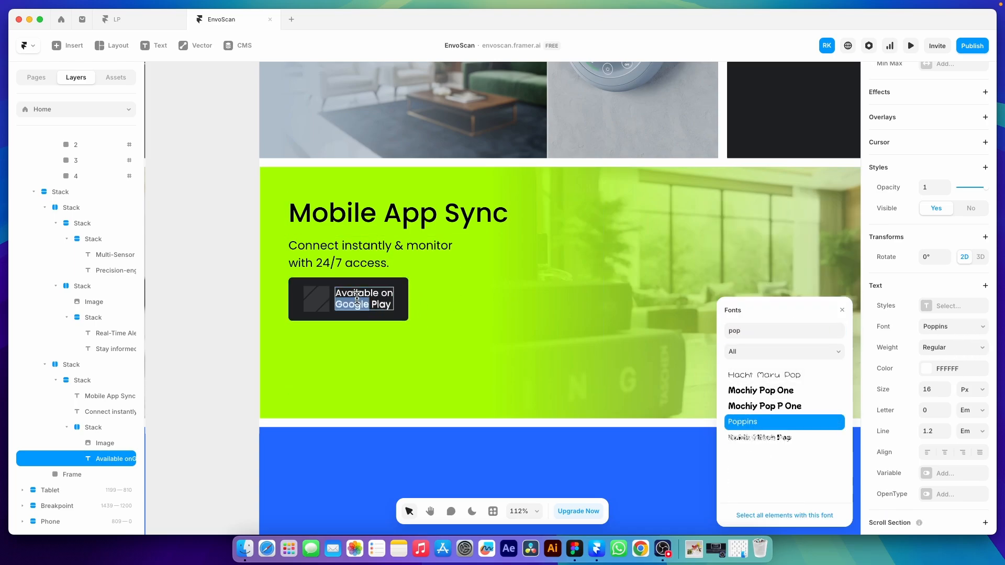
pyautogui.doubleClick(351, 303)
pyautogui.click(950, 347)
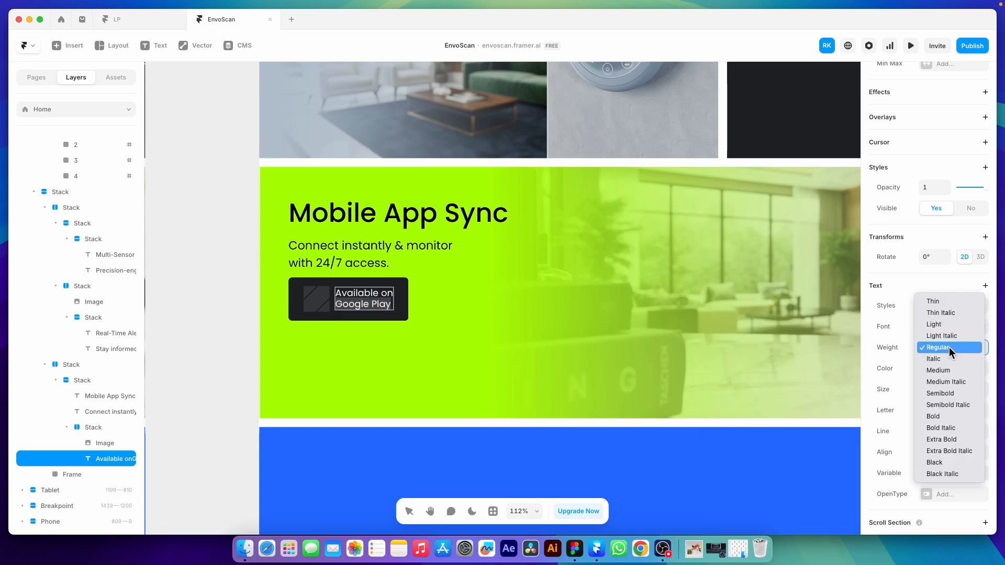
pyautogui.click(937, 415)
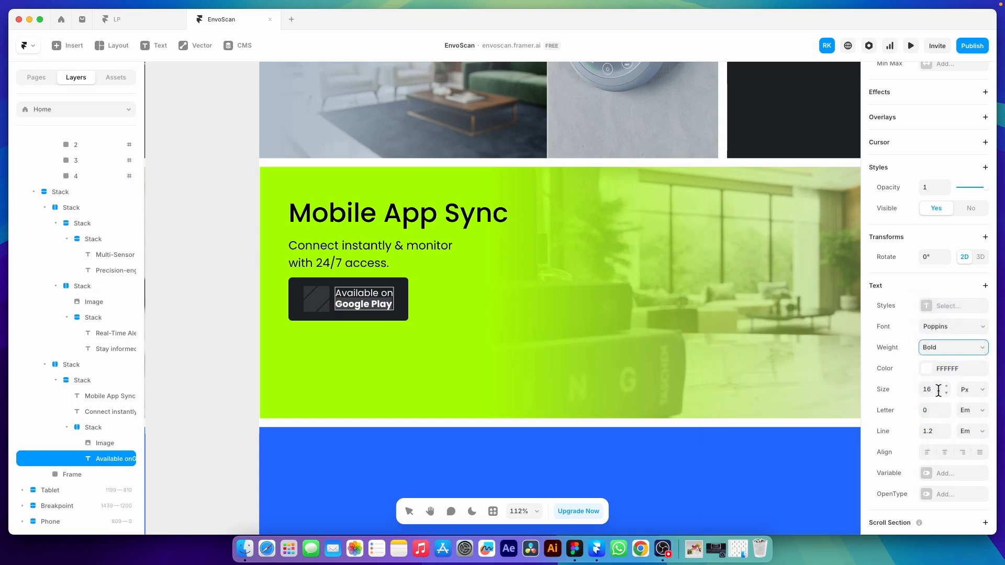
pyautogui.click(938, 390)
pyautogui.press('BackSpace')
pyautogui.write('8')
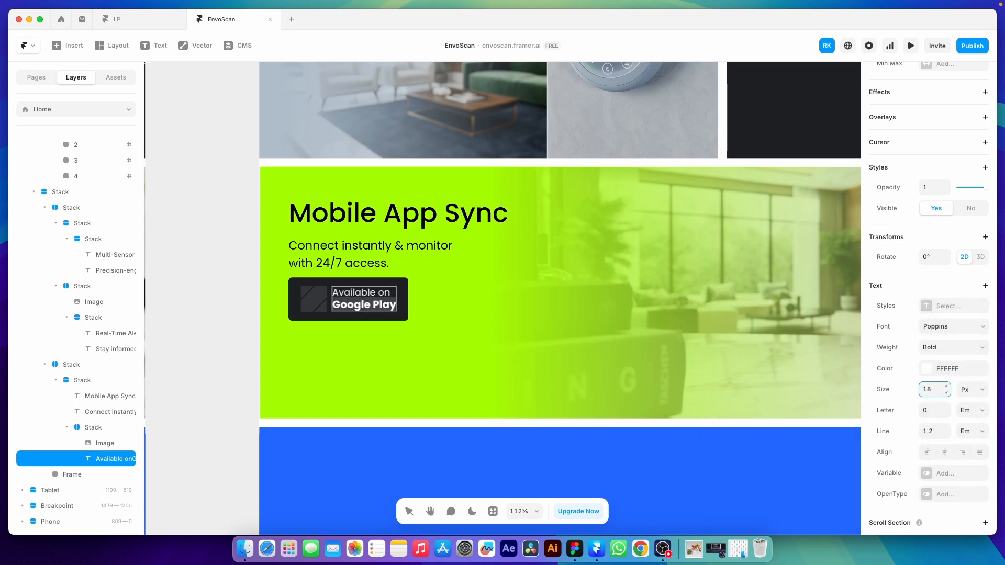
# - Open the image file chooser for the fill of the badge's image placeholder
pyautogui.click(314, 300)
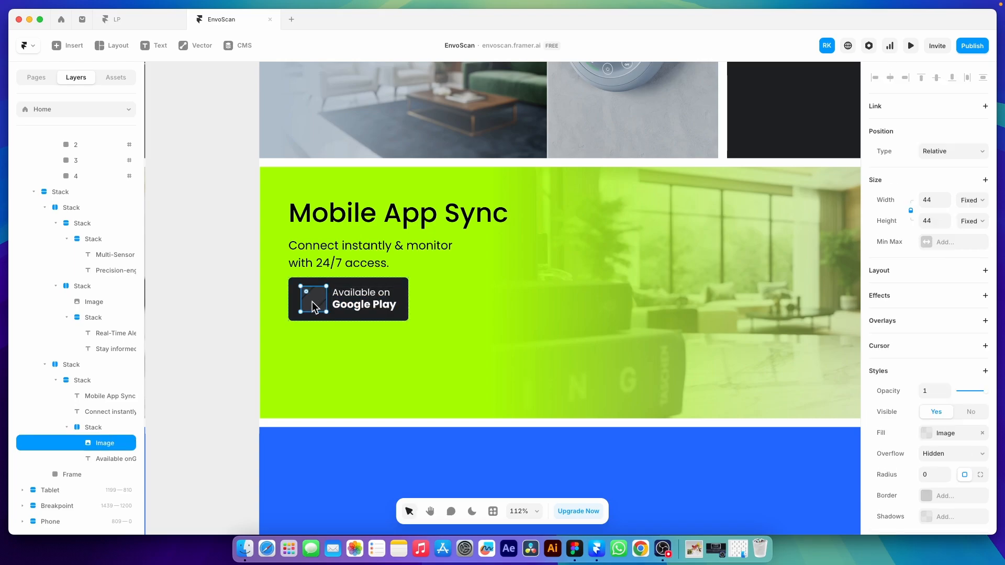
pyautogui.click(926, 434)
pyautogui.click(772, 361)
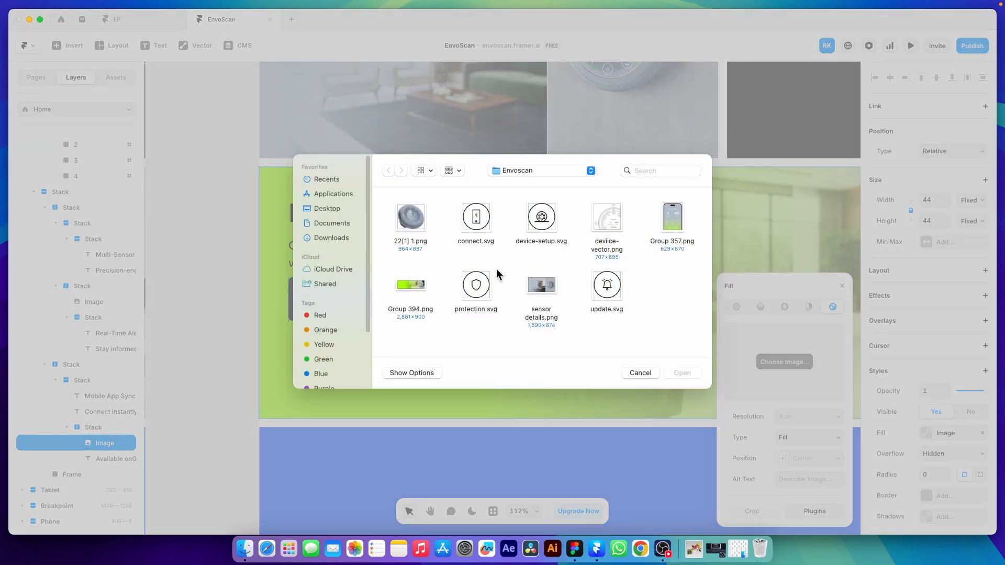
# - Switch to Figma and ungroup the App Store badge and the Google Play badge
pyautogui.click(574, 547)
pyautogui.click(332, 354)
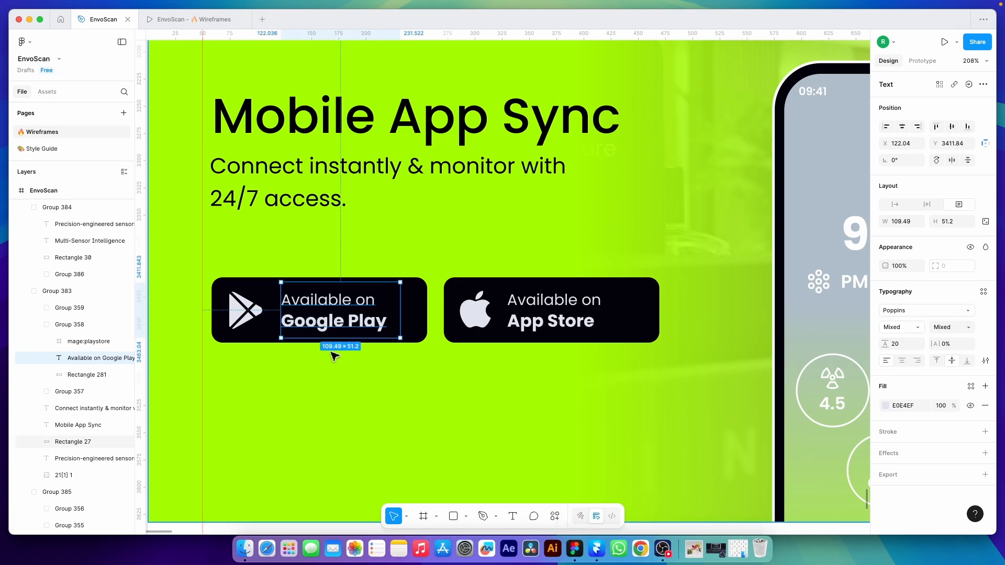
pyautogui.click(332, 355)
pyautogui.doubleClick(240, 313)
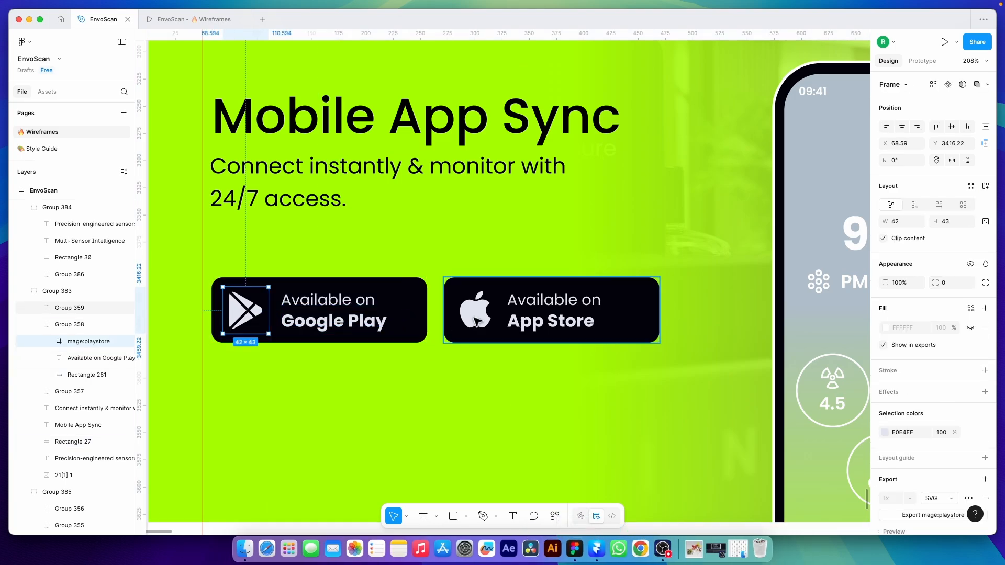
pyautogui.click(477, 322)
pyautogui.rightClick(475, 321)
pyautogui.click(491, 329)
pyautogui.click(418, 352)
pyautogui.click(247, 316)
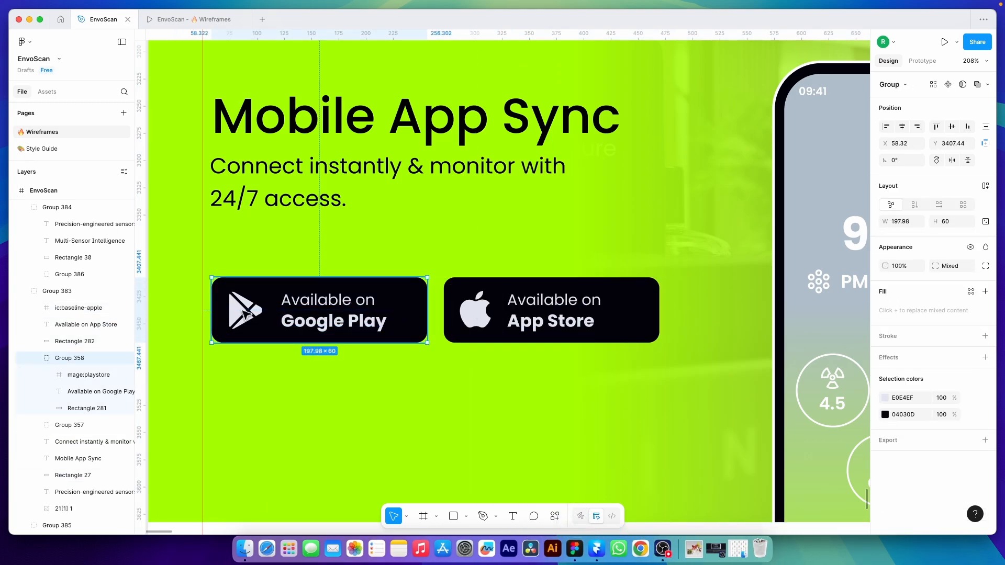
pyautogui.rightClick(244, 315)
pyautogui.click(271, 312)
pyautogui.click(261, 360)
# - Ungroup the Play Store and Apple icon frames together so each icon is a plain vector
pyautogui.click(249, 315)
pyautogui.keyDown('shift'); pyautogui.click(476, 314); pyautogui.keyUp('shift')
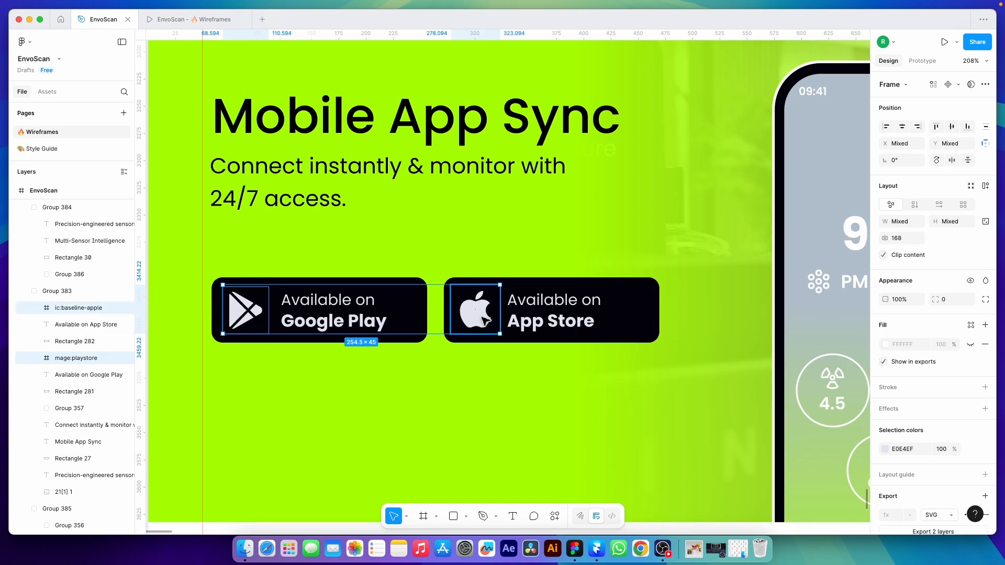
pyautogui.rightClick(483, 314)
pyautogui.click(521, 311)
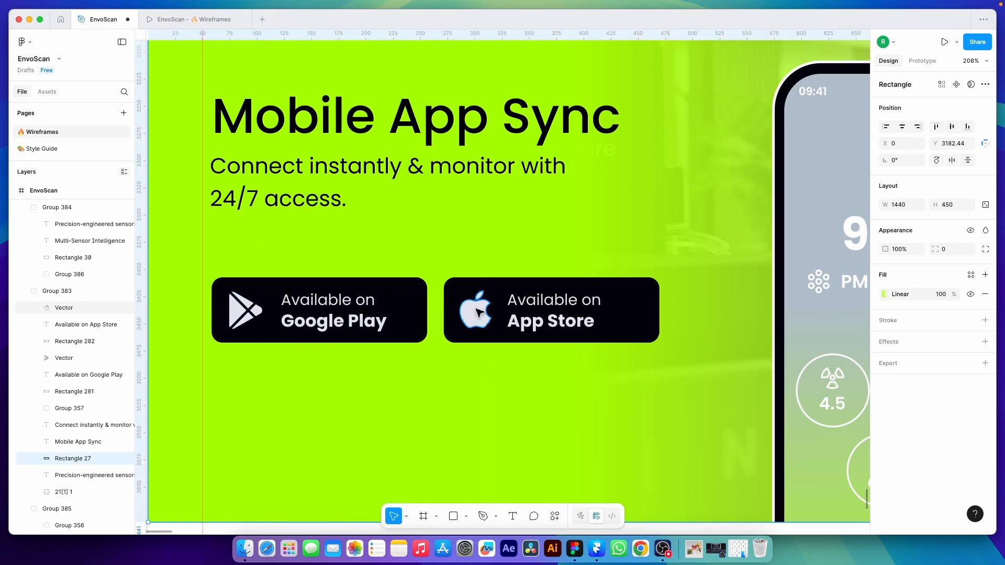
# - Export the Play Store and Apple vectors as SVG files into the Envoscan folder in Documents
pyautogui.click(948, 377)
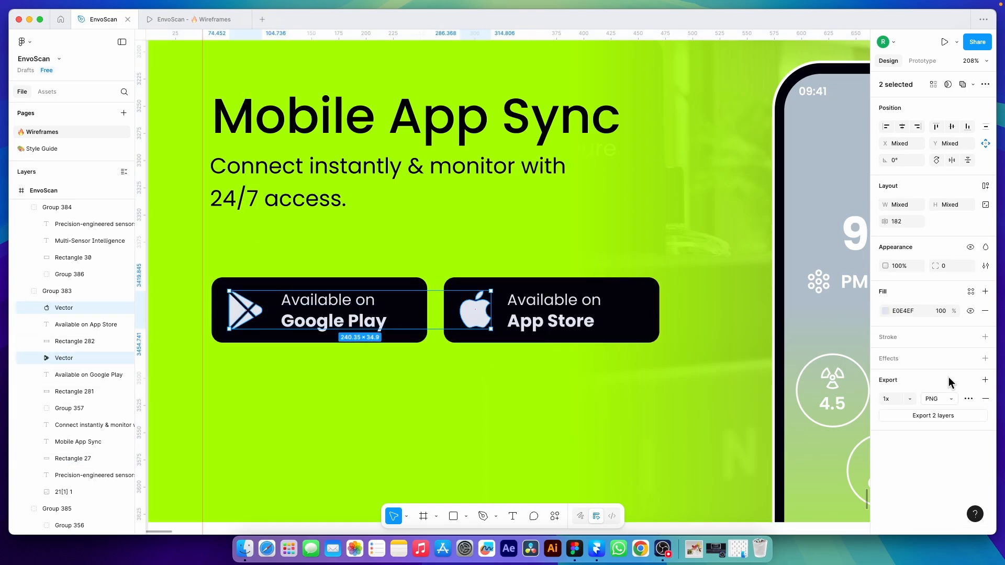
pyautogui.click(944, 398)
pyautogui.click(933, 415)
pyautogui.click(330, 224)
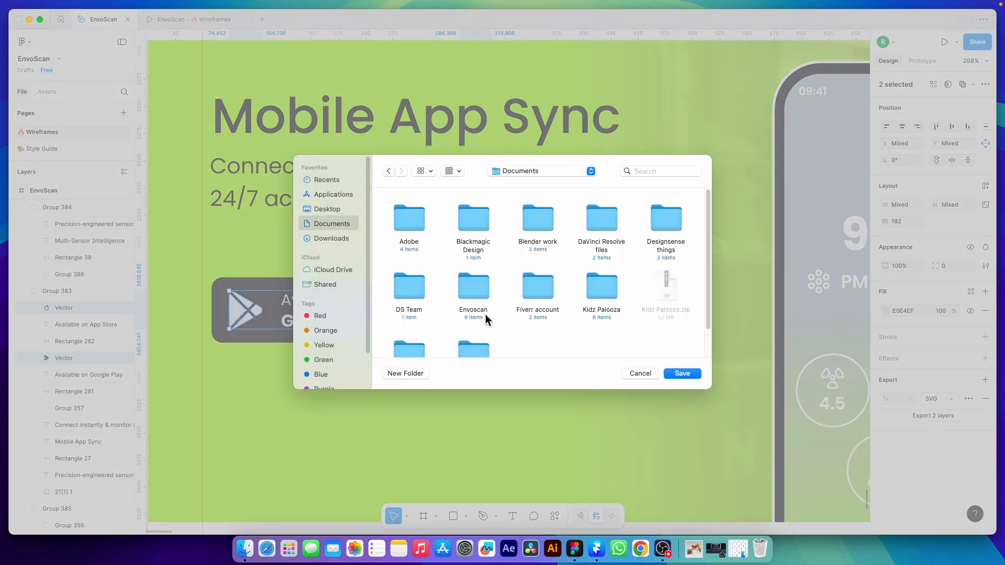
pyautogui.doubleClick(471, 289)
pyautogui.click(678, 373)
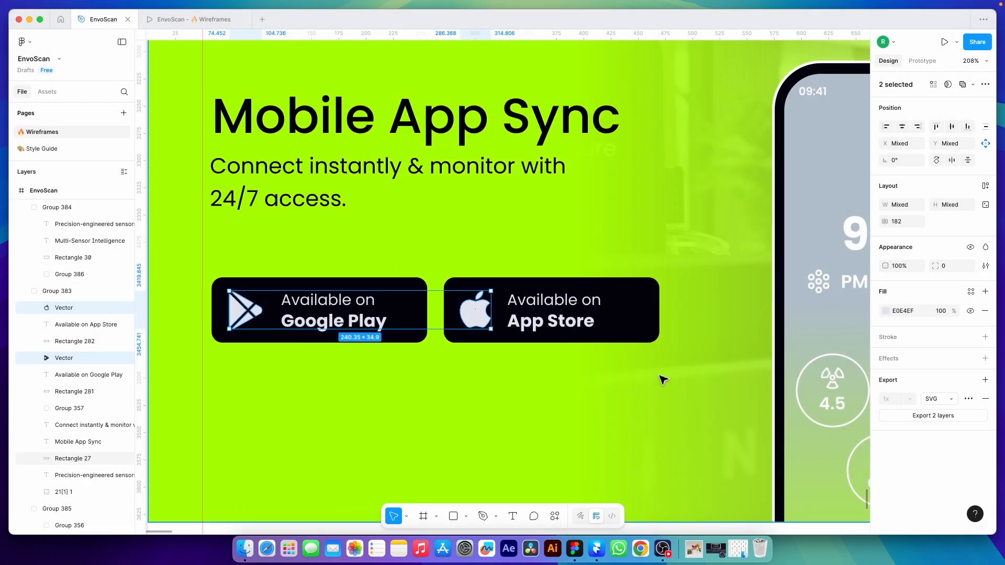
pyautogui.click(473, 366)
# - Return to Framer and load Vector.svg as the Google Play badge's icon image
pyautogui.click(596, 548)
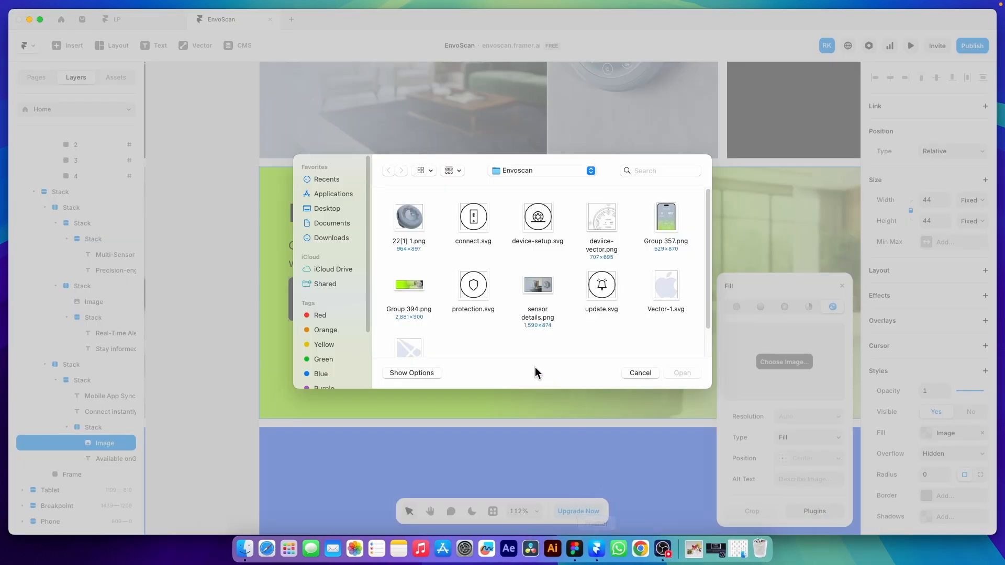
pyautogui.scroll(-1, 480, 261)
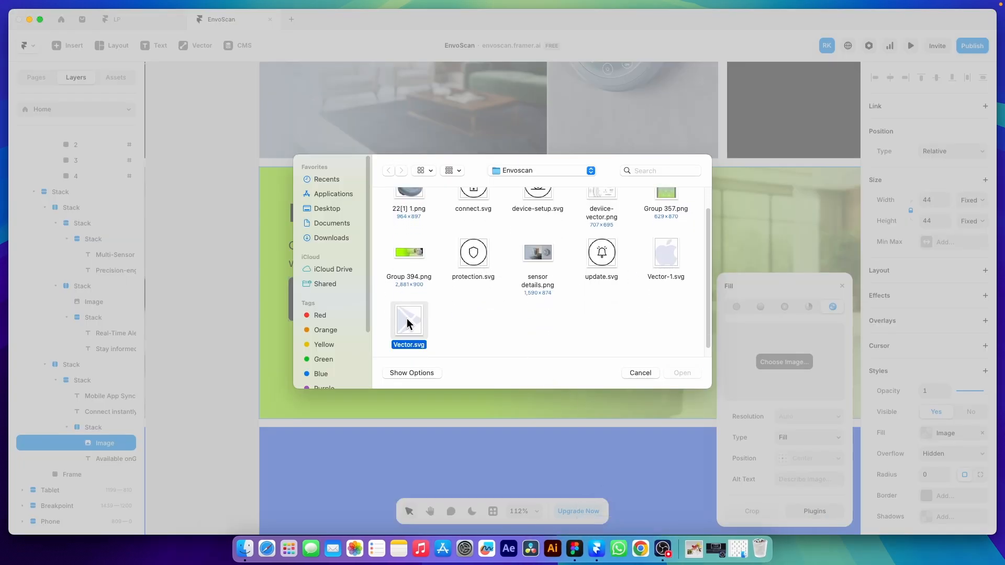
pyautogui.click(683, 374)
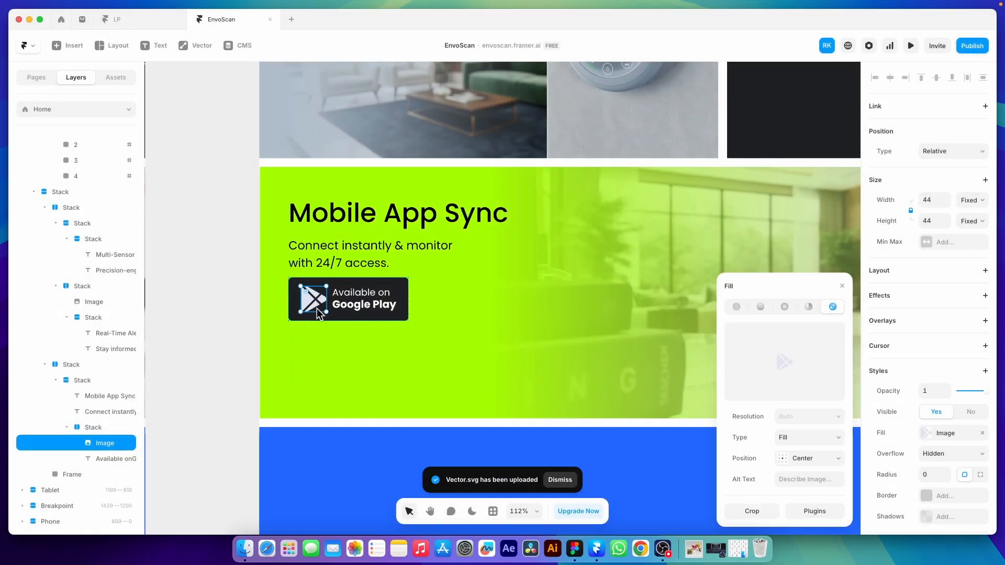
pyautogui.click(223, 341)
# - Set the Google Play badge stack's distribution to Start
pyautogui.click(294, 313)
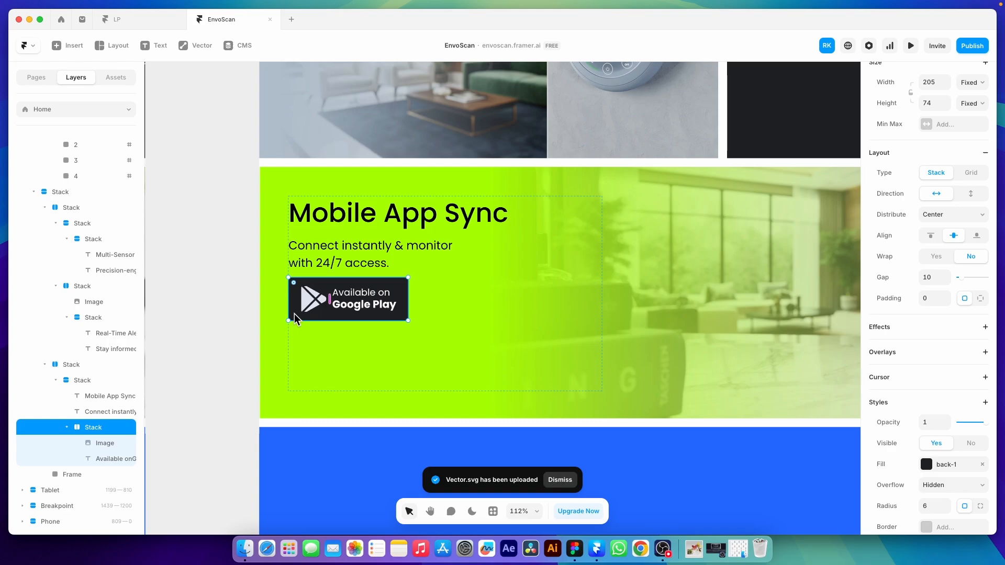
pyautogui.click(946, 215)
pyautogui.click(936, 204)
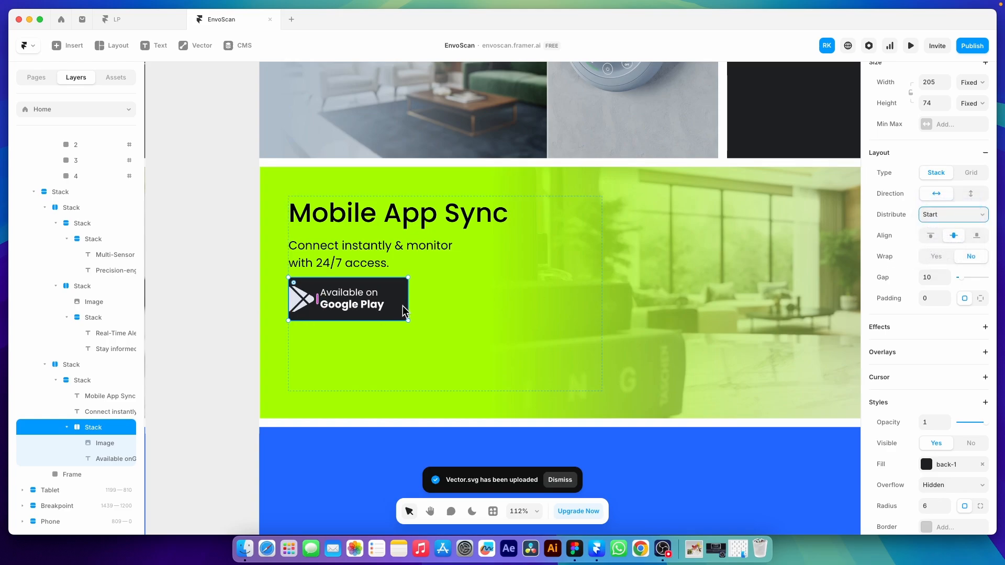
# - Set the Google Play badge stack's padding to 15 and its gap to 14
pyautogui.click(927, 297)
pyautogui.write('15')
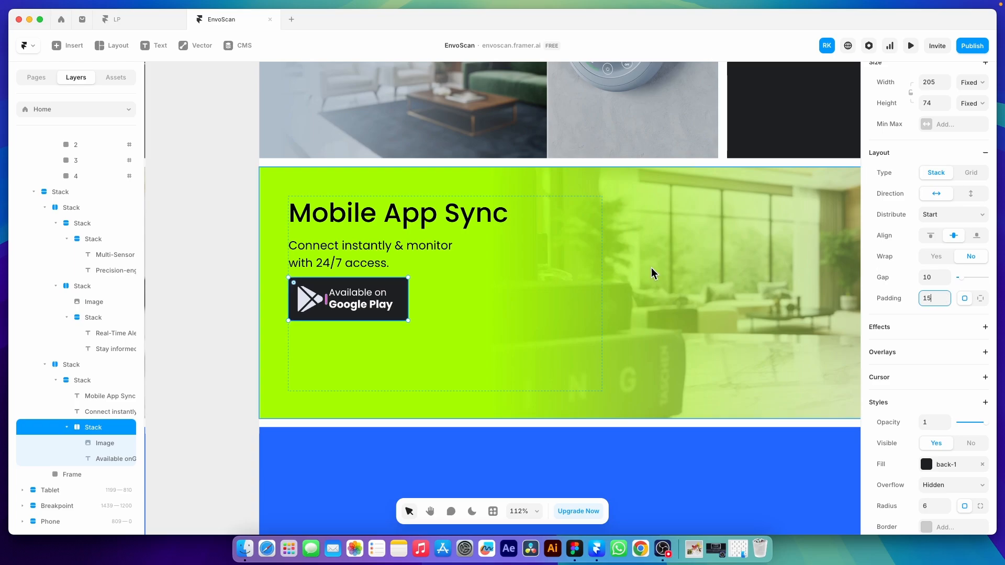
pyautogui.click(326, 302)
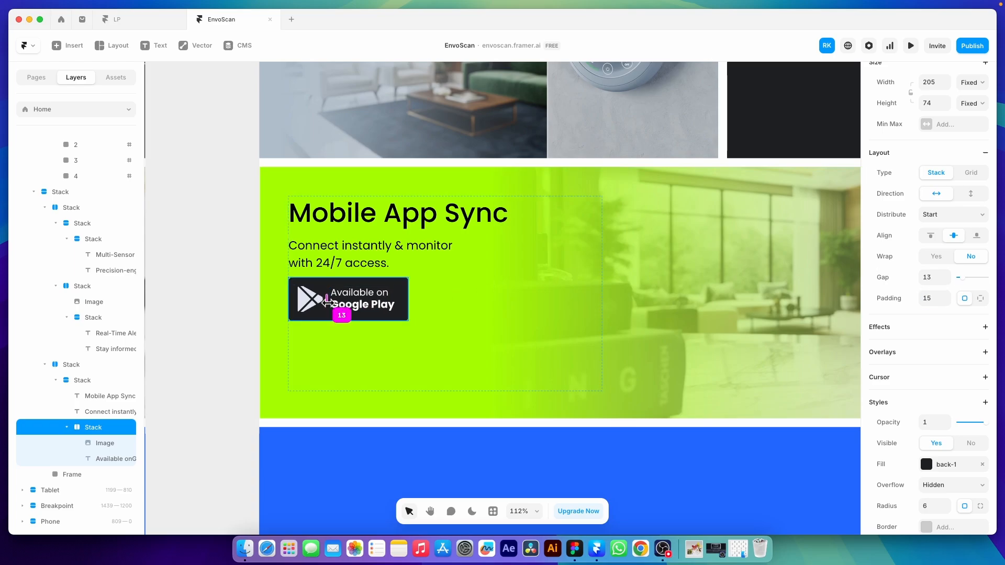
pyautogui.click(331, 323)
pyautogui.click(332, 316)
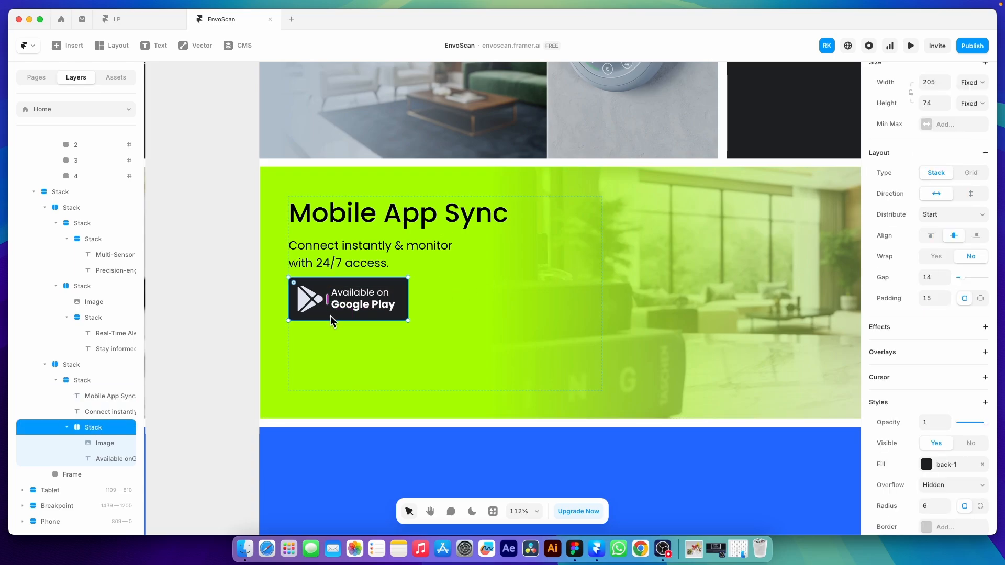
# - Rename the Google Play badge stack as button and add a copy of it directly below
pyautogui.doubleClick(94, 427)
pyautogui.write('butto')
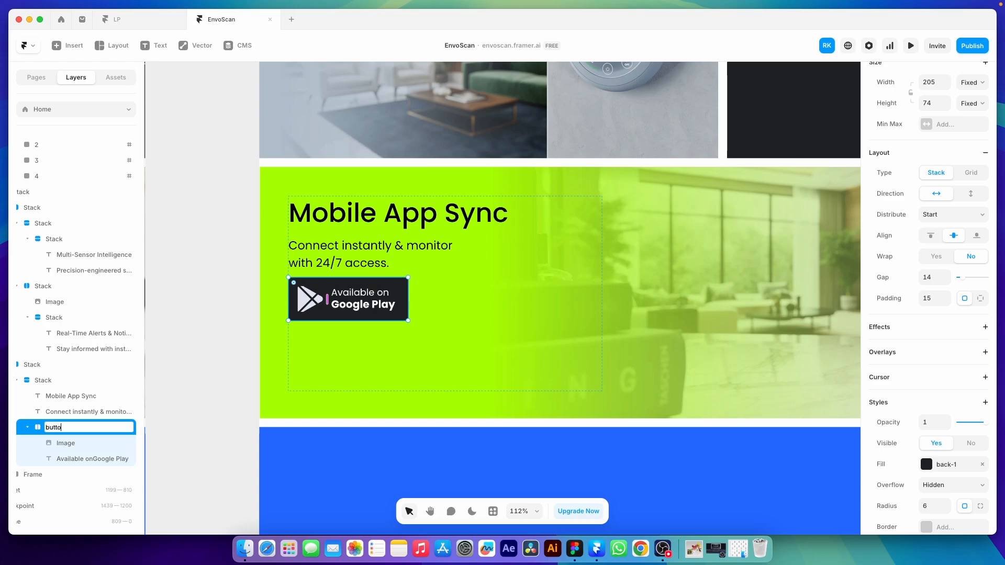
pyautogui.write('n')
pyautogui.press('Return')
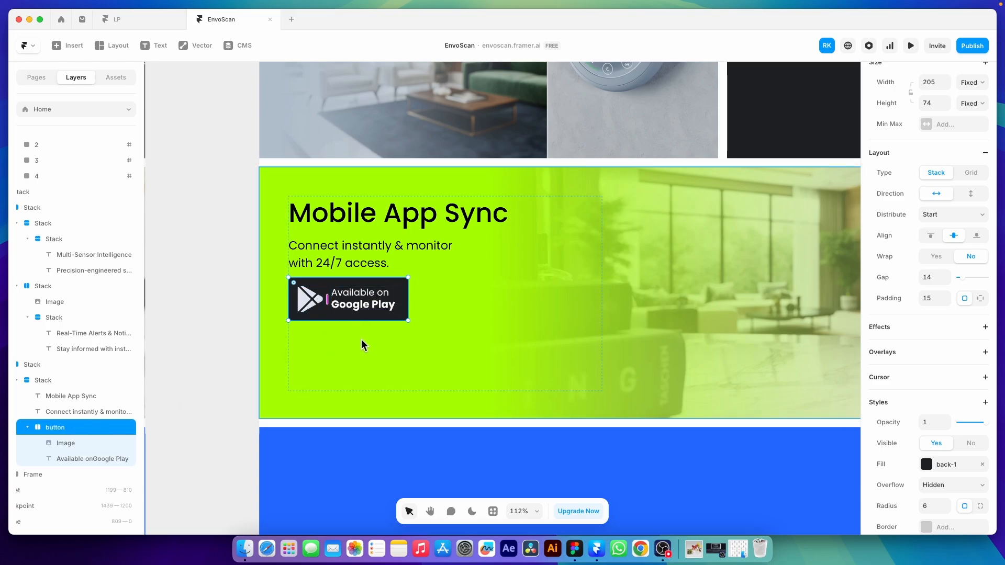
pyautogui.click(466, 328)
pyautogui.press('super+v')
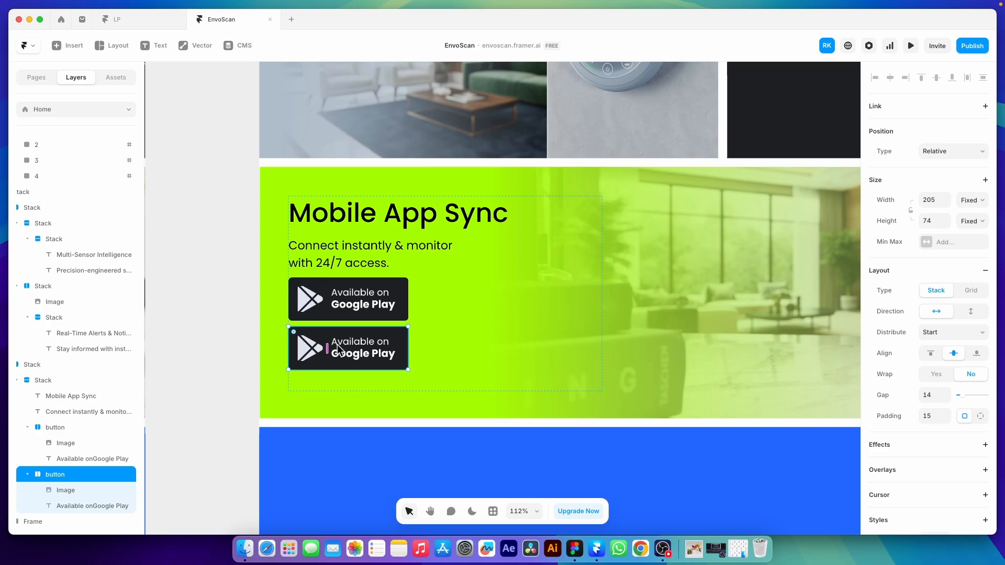
# - Replace "Google Play" in the copied badge with the "App Store" text copied from the Figma wireframe
pyautogui.doubleClick(364, 350)
pyautogui.click(576, 547)
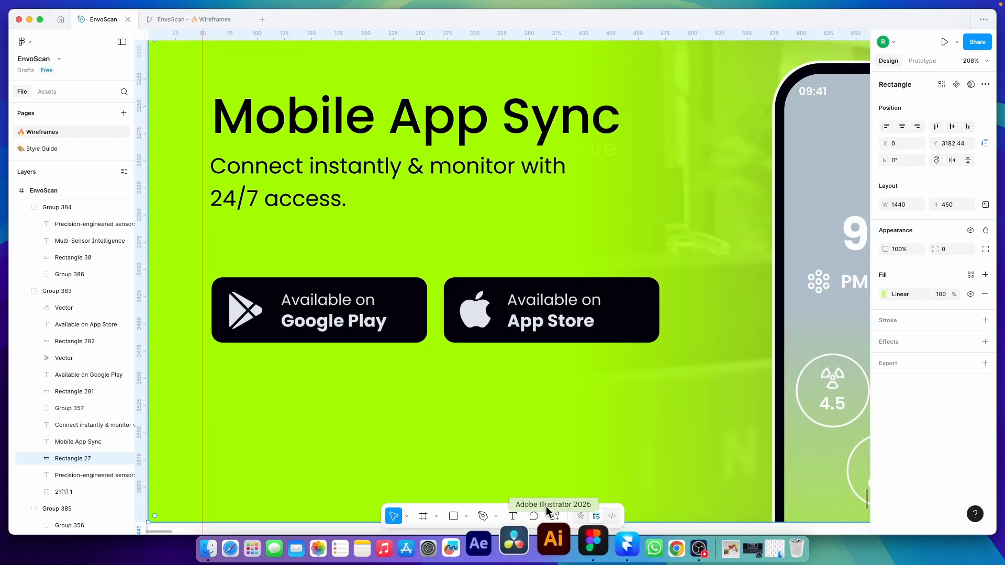
pyautogui.doubleClick(553, 324)
pyautogui.moveTo(597, 323); pyautogui.dragTo(509, 325)
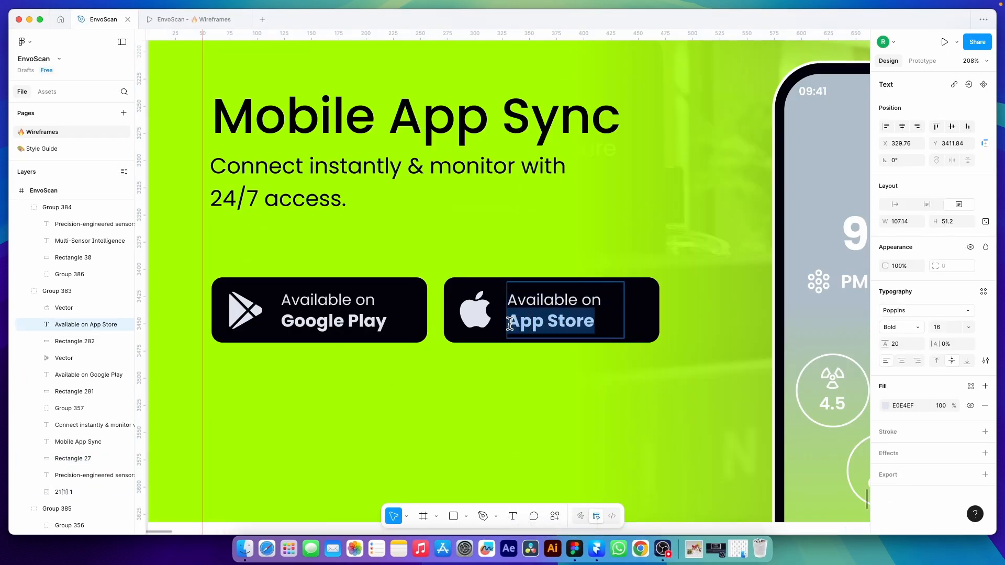
pyautogui.press('super+c')
pyautogui.press('super+Tab')
pyautogui.press('super+v')
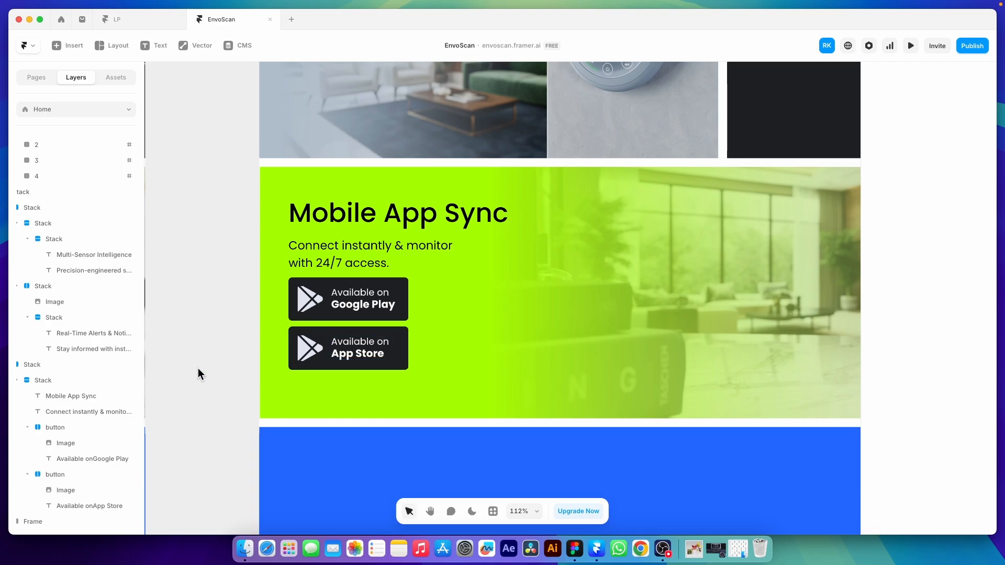
# - Load Vector-1.svg as the App Store badge's icon image and make the image fit inside its frame
pyautogui.keyDown('super'); pyautogui.click(309, 348); pyautogui.keyUp('super')
pyautogui.click(932, 433)
pyautogui.click(778, 373)
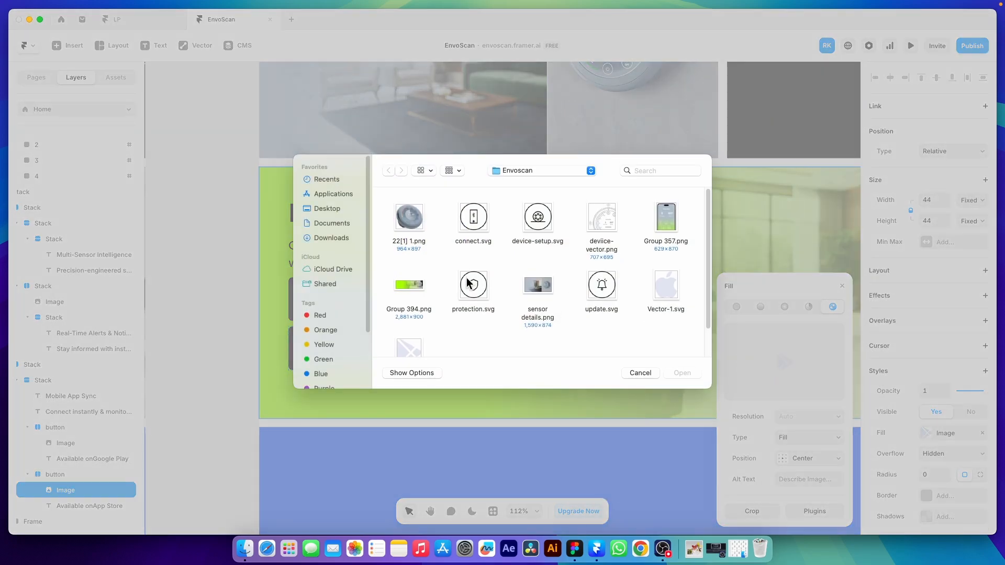
pyautogui.scroll(-1, 563, 312)
pyautogui.click(676, 372)
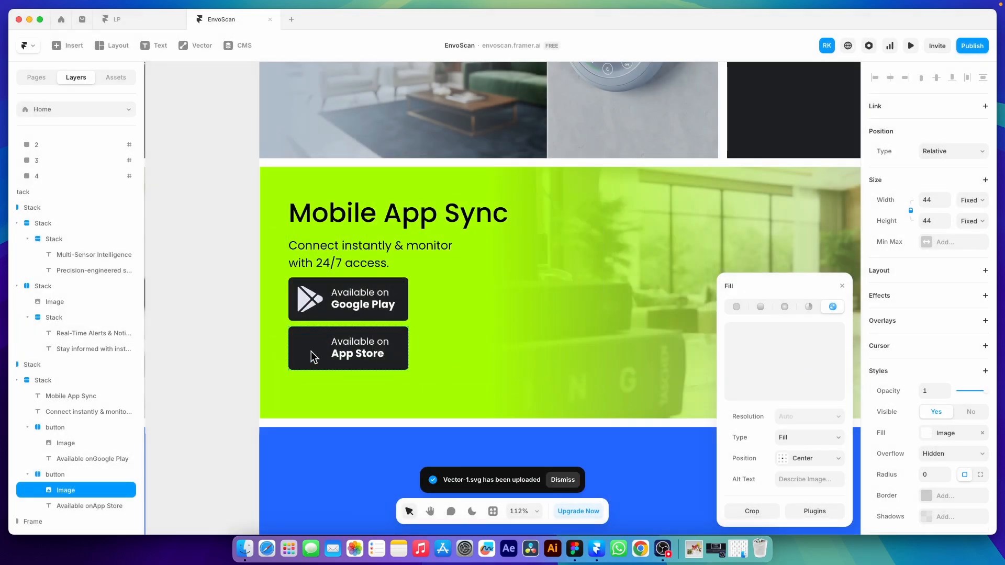
pyautogui.click(803, 457)
pyautogui.click(758, 448)
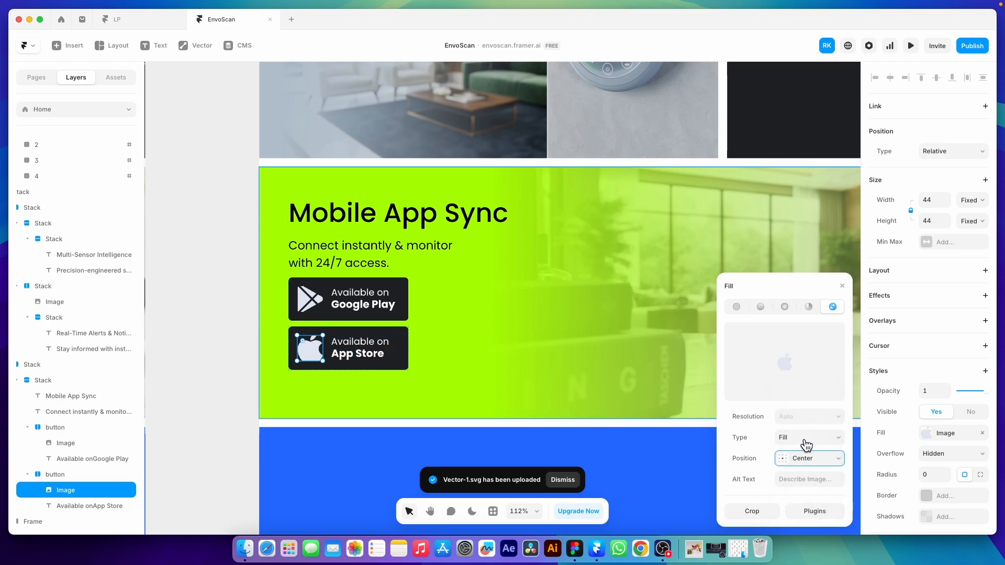
pyautogui.click(805, 438)
pyautogui.click(794, 450)
pyautogui.click(309, 299)
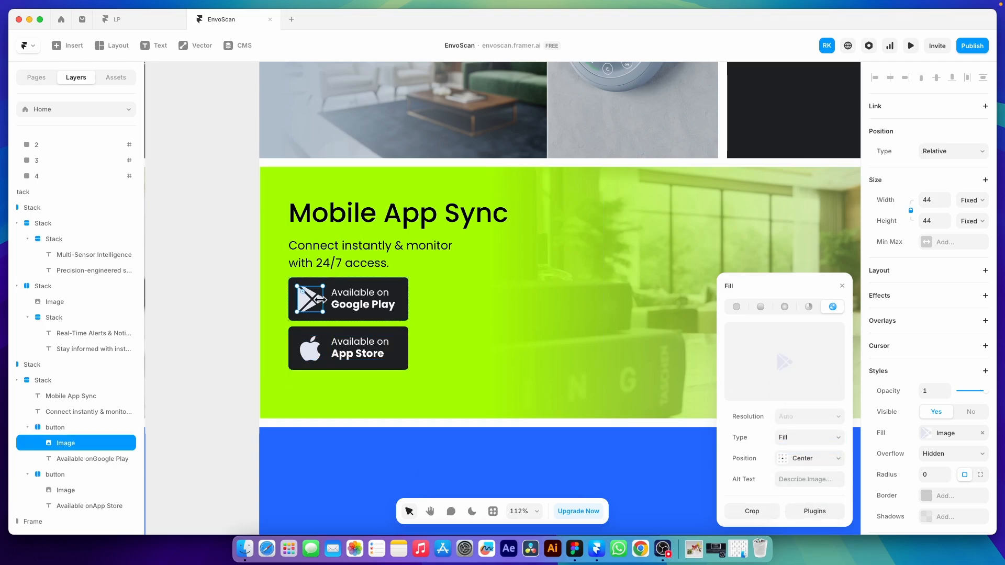
pyautogui.click(809, 438)
pyautogui.click(793, 461)
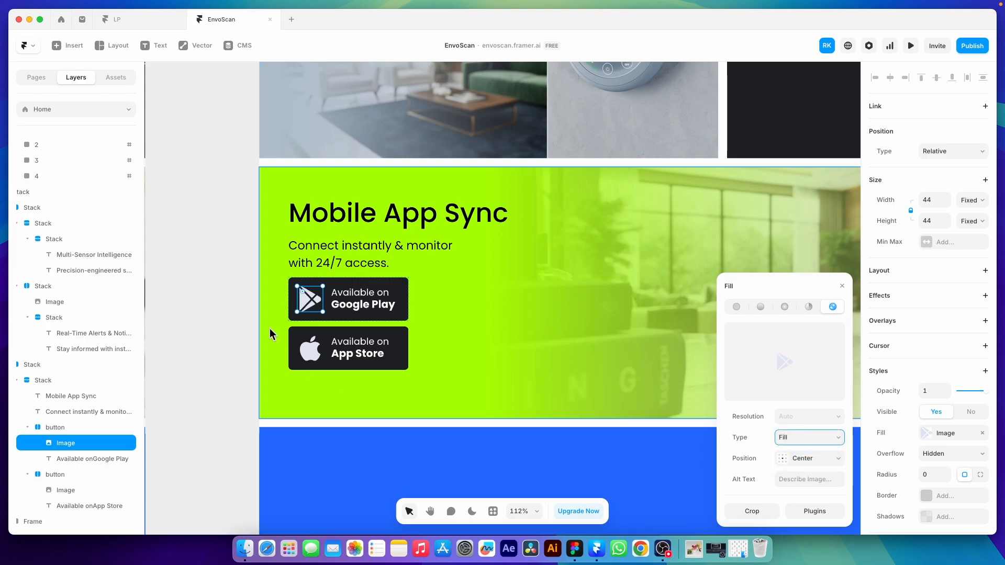
pyautogui.click(215, 324)
# - Collapse the two store badge layers and wrap both badges together in a new frame
pyautogui.scroll(-5, 350, 325)
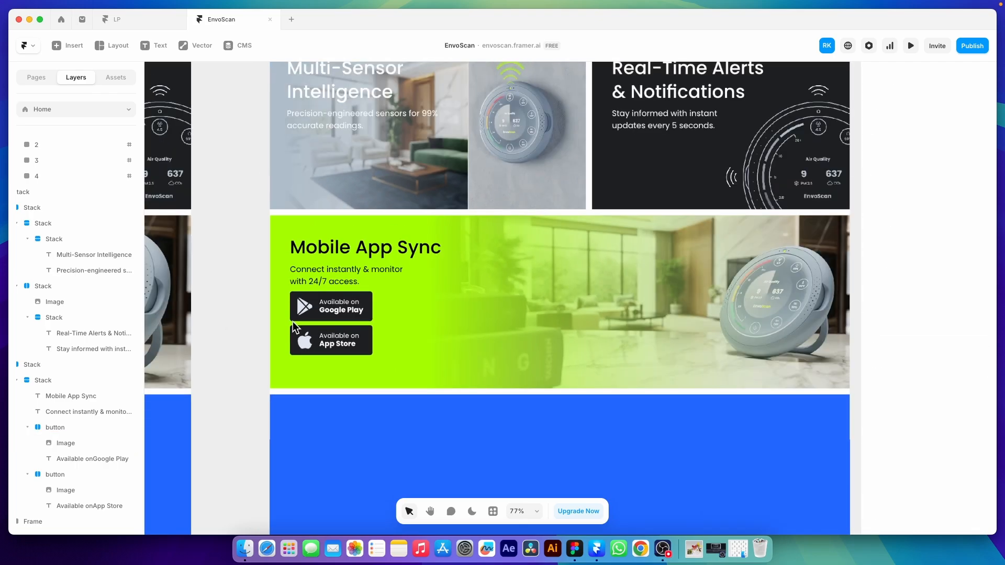
pyautogui.click(345, 317)
pyautogui.click(27, 427)
pyautogui.click(27, 443)
pyautogui.keyDown('shift'); pyautogui.click(57, 444); pyautogui.keyUp('shift')
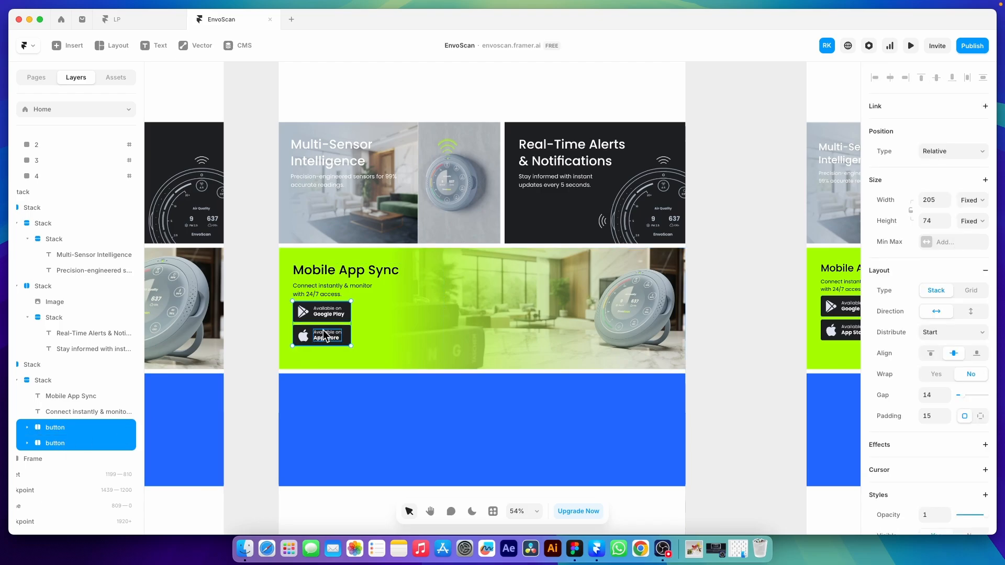
pyautogui.rightClick(345, 337)
pyautogui.click(387, 287)
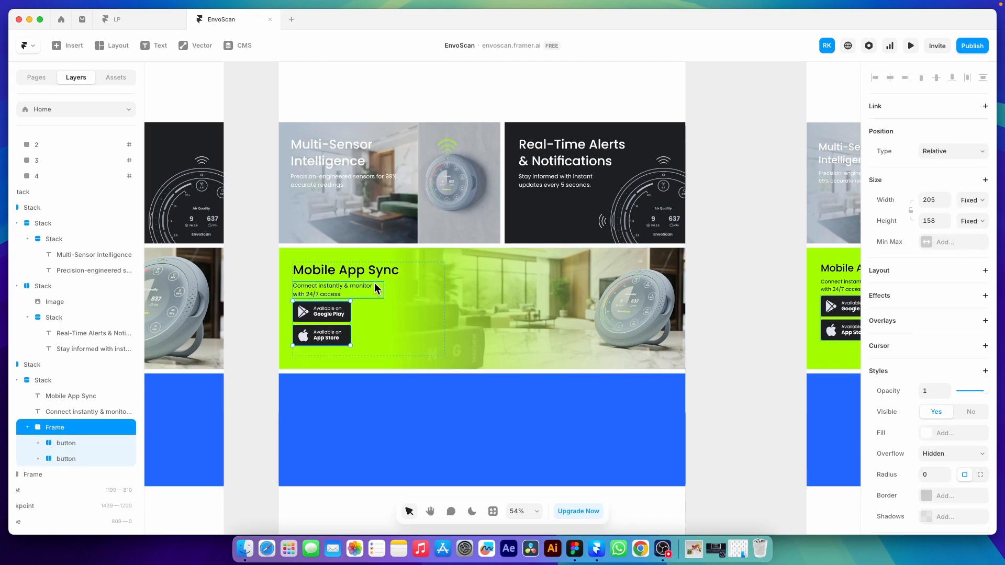
# - Turn the badges' frame into a horizontal stack and fit its height to the content
pyautogui.click(984, 270)
pyautogui.click(936, 311)
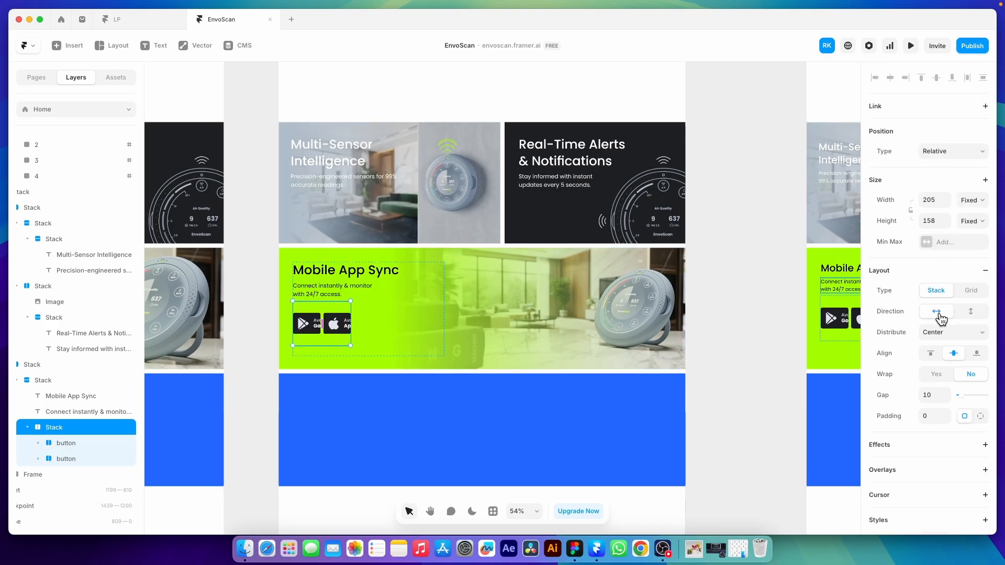
pyautogui.click(974, 221)
pyautogui.click(975, 255)
pyautogui.click(971, 200)
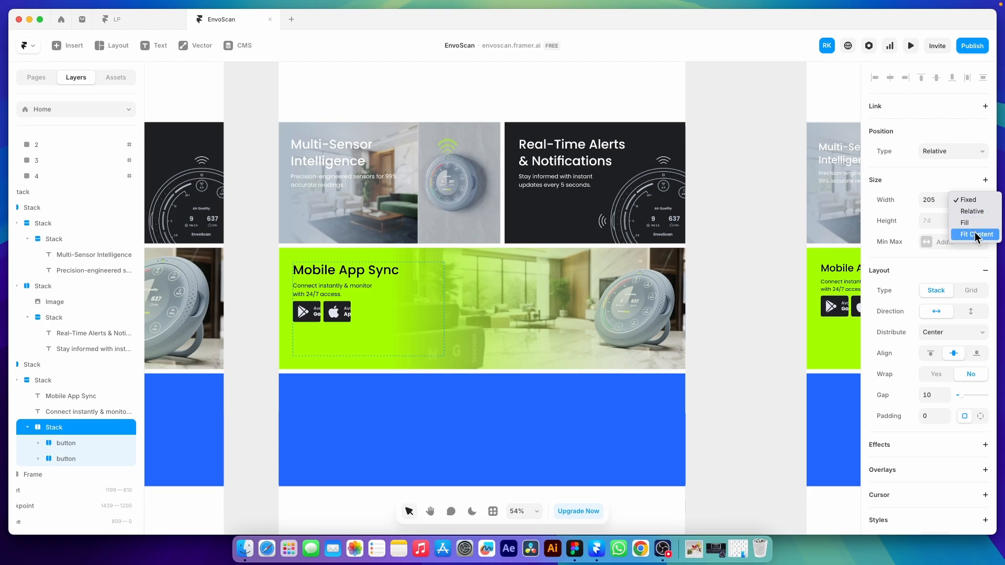
pyautogui.click(974, 233)
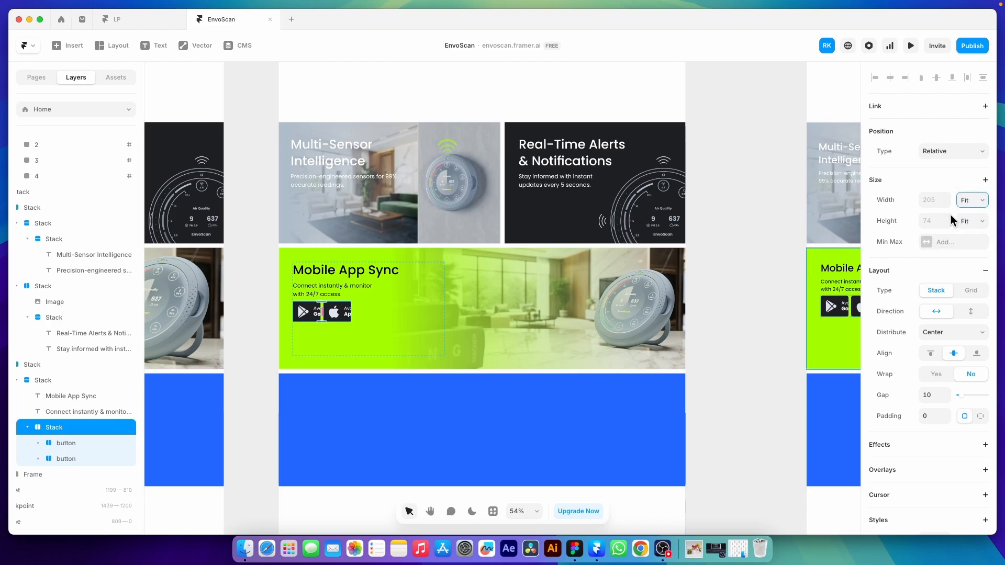
pyautogui.click(972, 200)
pyautogui.click(975, 165)
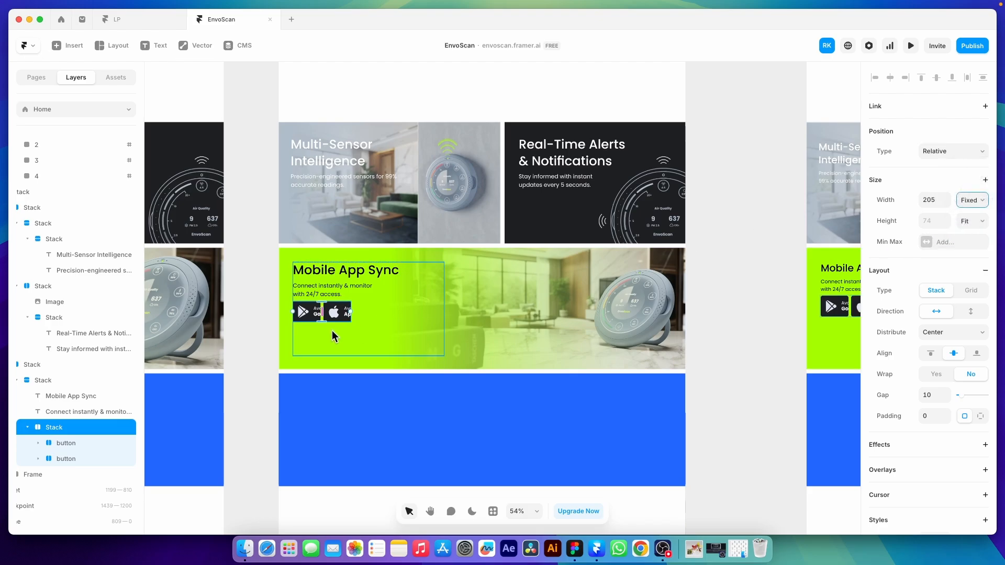
# - Widen the badge stack to about 406 and set the width of each store badge to 205
pyautogui.scroll(5, 352, 313)
pyautogui.moveTo(349, 311); pyautogui.dragTo(451, 309)
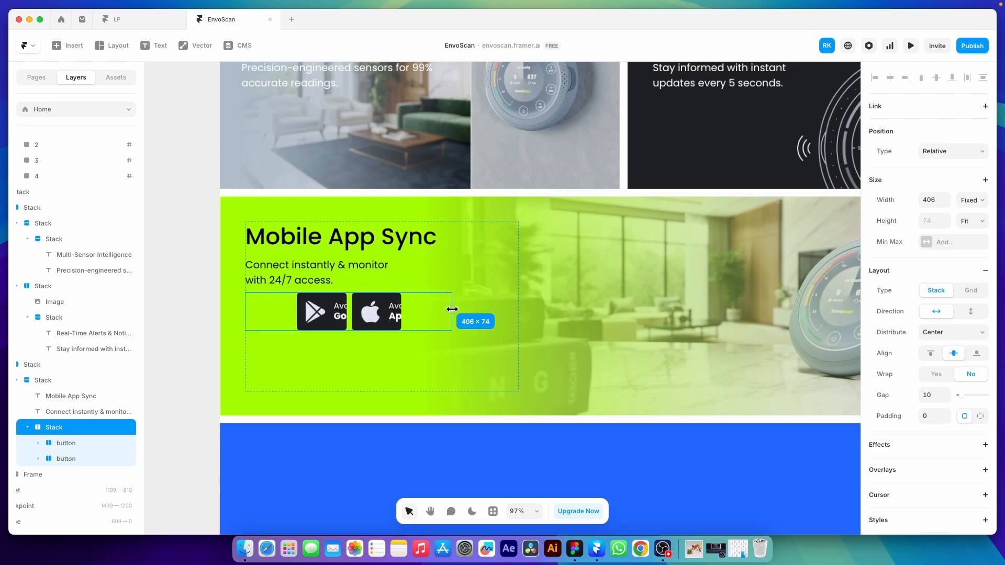
pyautogui.doubleClick(326, 321)
pyautogui.scroll(3, 934, 210)
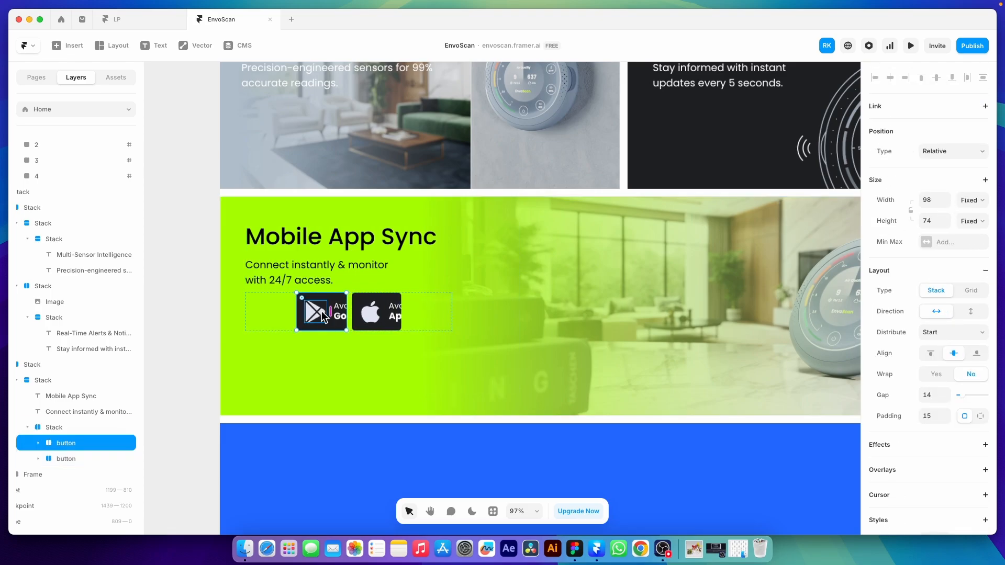
pyautogui.click(931, 201)
pyautogui.write('2005')
pyautogui.press('Return')
pyautogui.click(401, 313)
pyautogui.click(931, 200)
pyautogui.write('20')
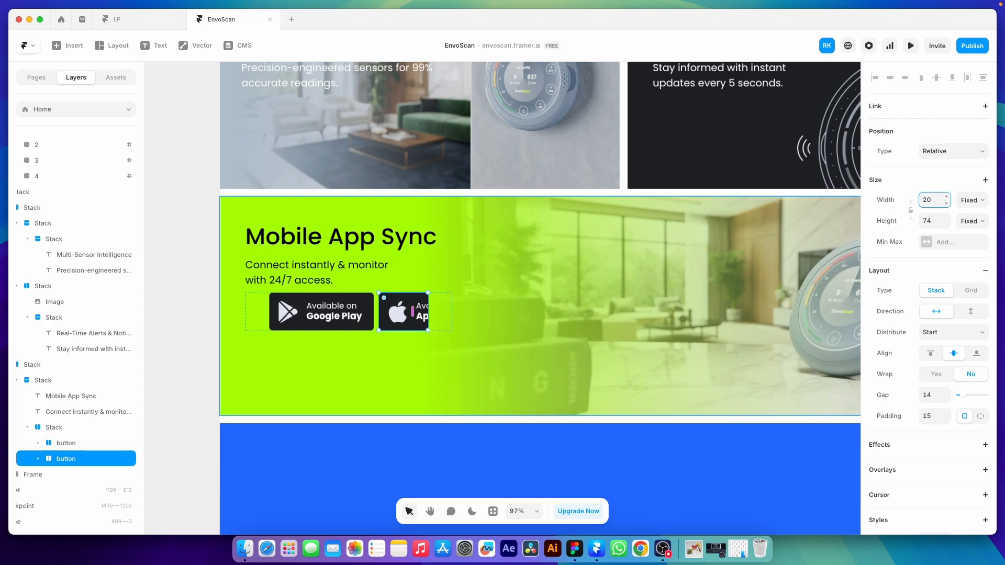
pyautogui.write('055')
pyautogui.press('Return')
# - Set the width of the stack holding both store badges to Fit Content
pyautogui.click(351, 310)
pyautogui.click(973, 200)
pyautogui.click(976, 234)
pyautogui.press('Escape')
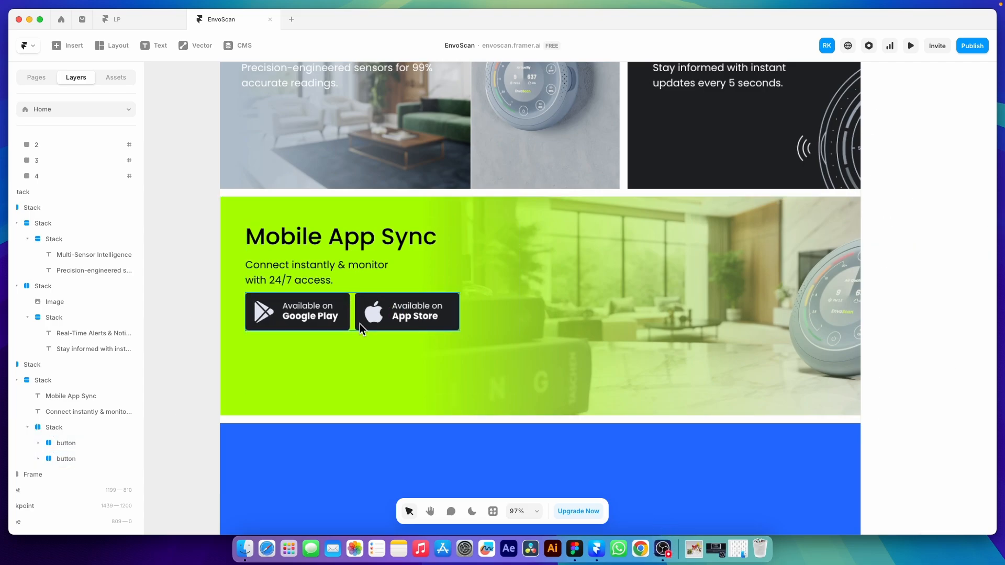
# - Wrap the Mobile App Sync heading and its description in a frame with a relative width of 100%
pyautogui.scroll(-5, 359, 323)
pyautogui.click(372, 298)
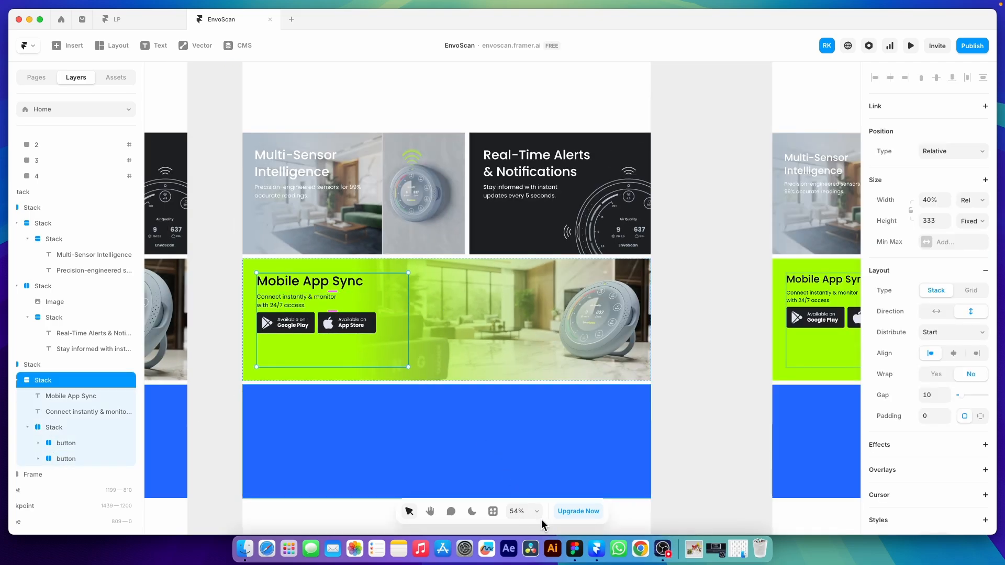
pyautogui.click(575, 548)
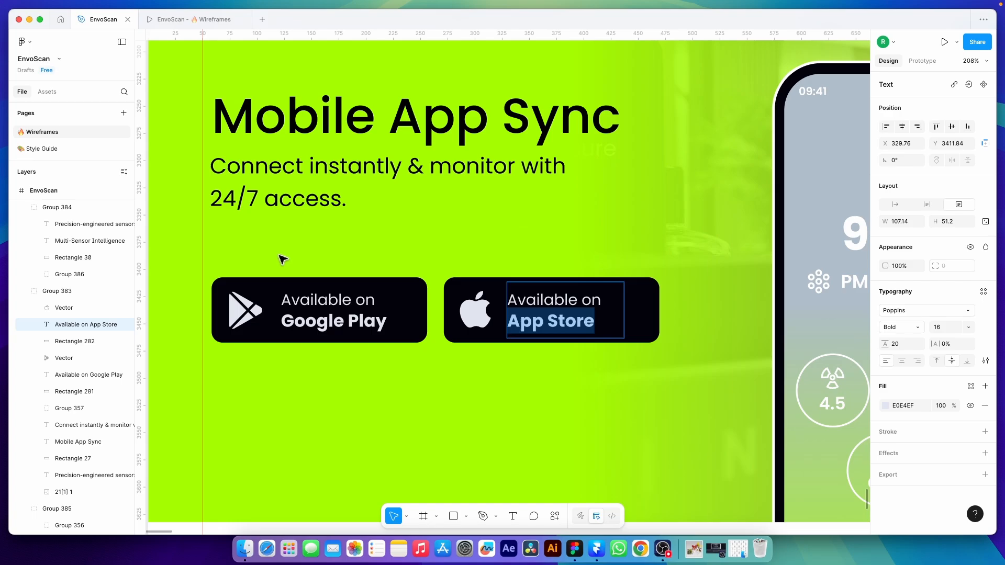
pyautogui.press('super+Tab')
pyautogui.keyDown('shift'); pyautogui.click(308, 303); pyautogui.keyUp('shift')
pyautogui.rightClick(324, 282)
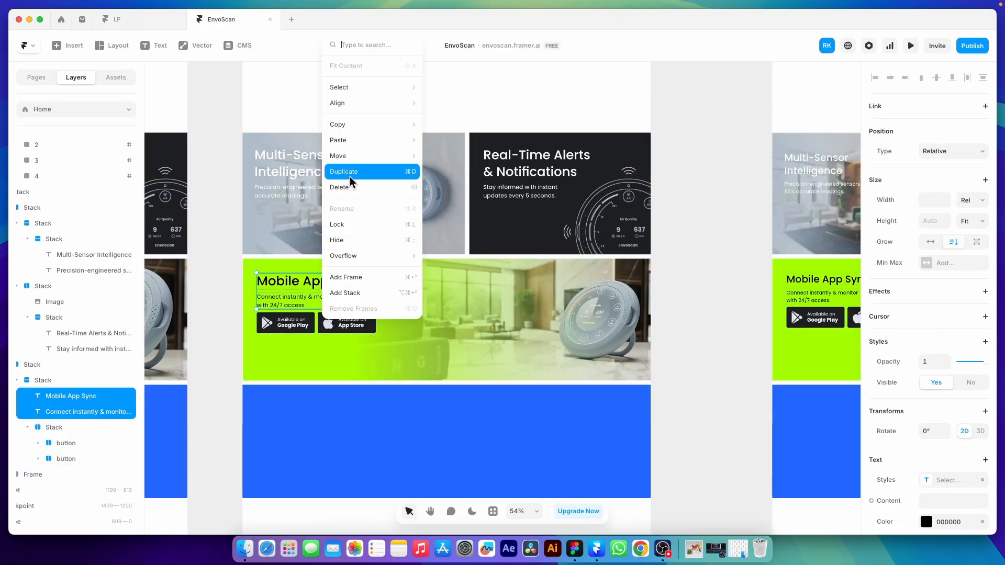
pyautogui.click(352, 278)
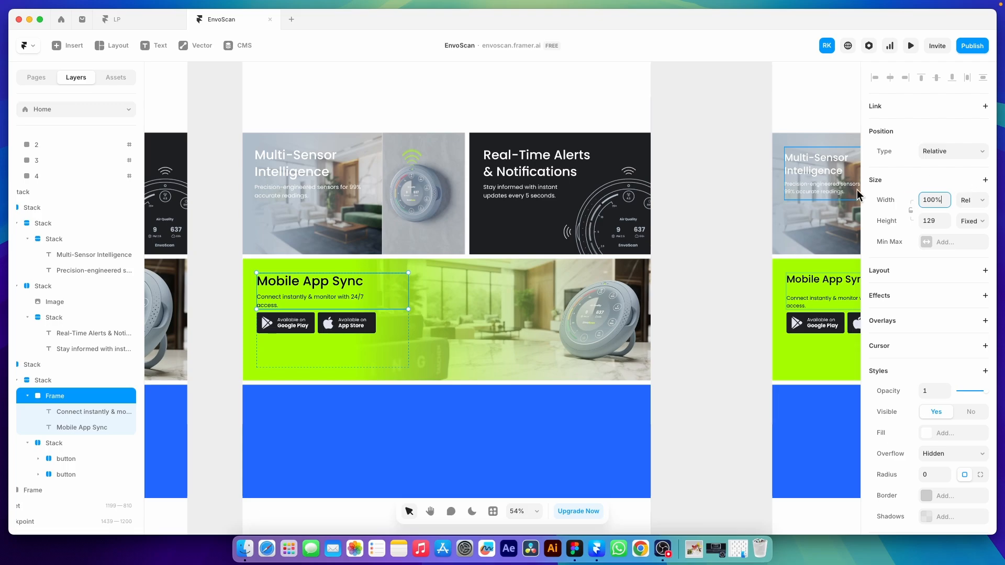
# - Set the gap between the Mobile App Sync texts and the store badges to 50
pyautogui.click(315, 337)
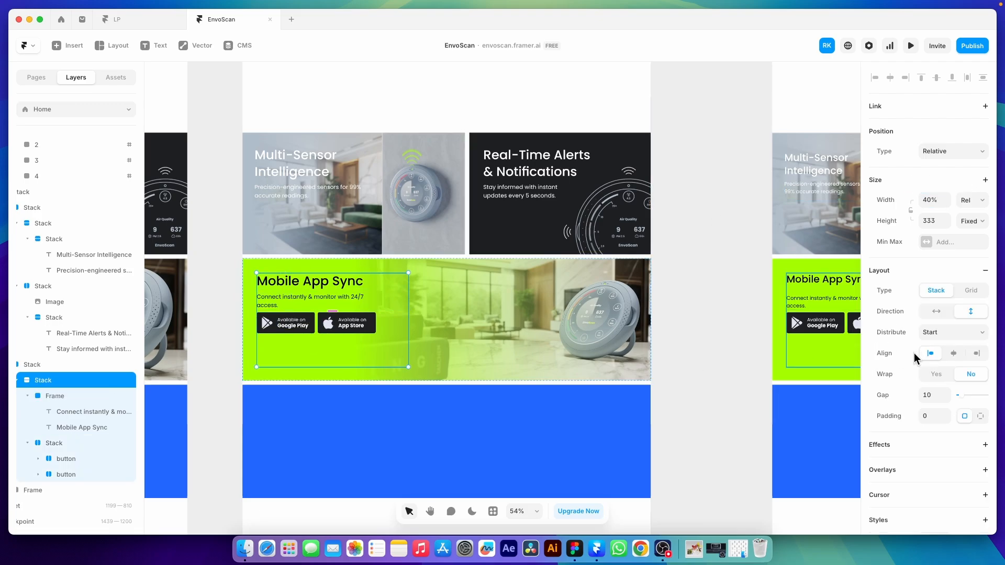
pyautogui.hotkey('shift', 'Up')
pyautogui.hotkey('shift', 'Up')
pyautogui.hotkey('shift', 'Up')
pyautogui.hotkey('shift', 'Up')
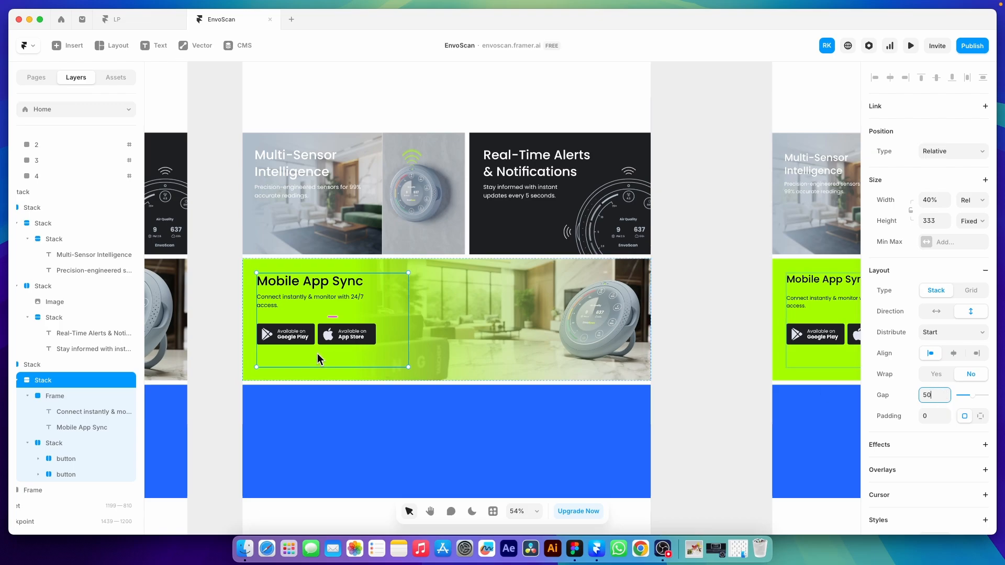
pyautogui.click(231, 325)
# - Draw a frame about 292 wide and 403 high near the middle of the Mobile App Sync banner
pyautogui.click(449, 318)
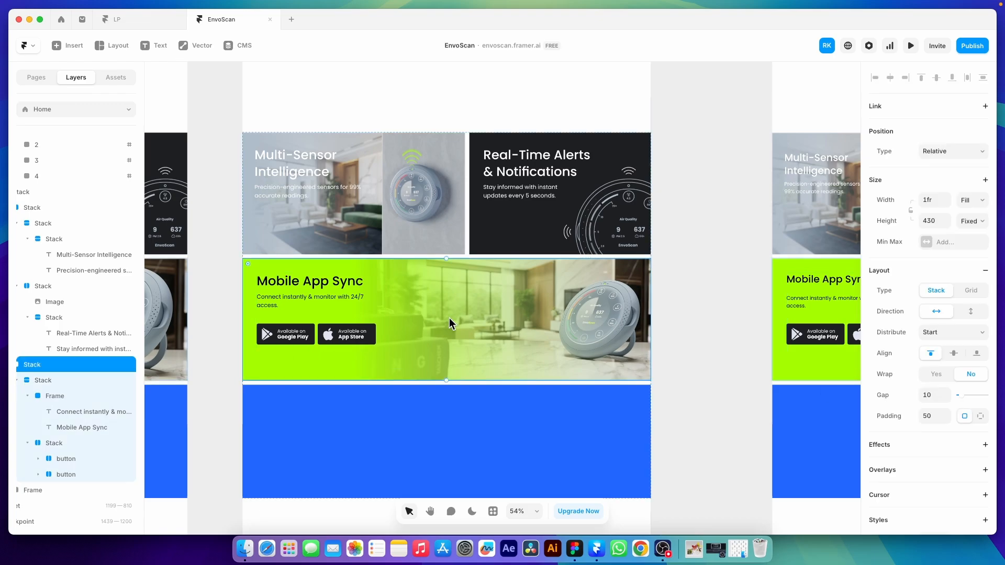
pyautogui.click(396, 337)
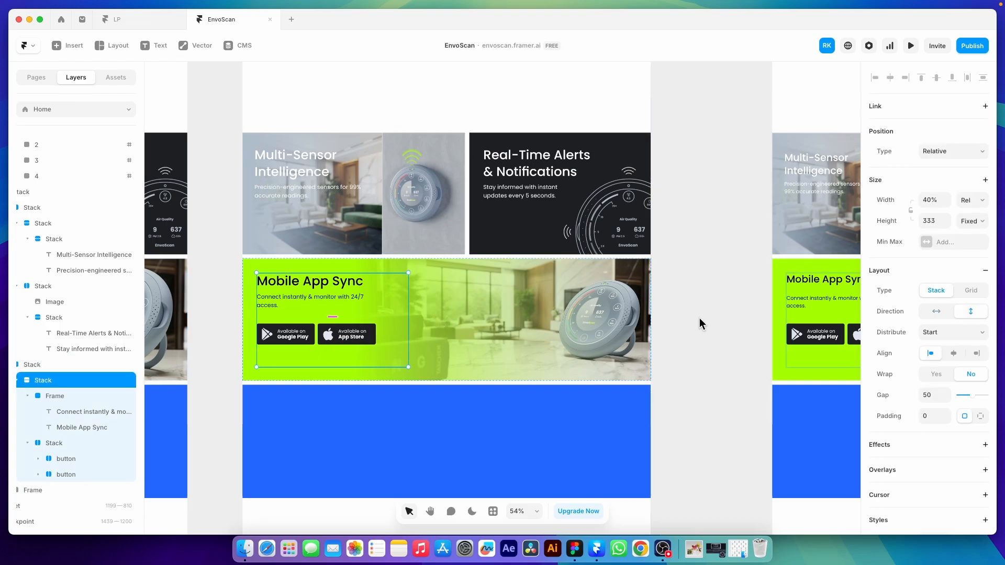
pyautogui.click(480, 324)
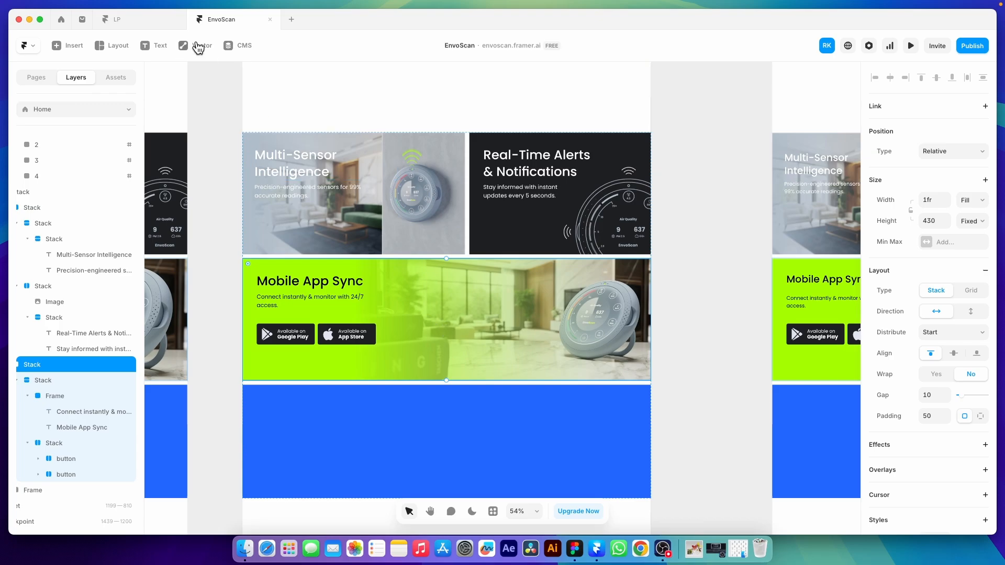
pyautogui.click(112, 45)
pyautogui.click(112, 72)
pyautogui.moveTo(405, 266); pyautogui.dragTo(483, 373)
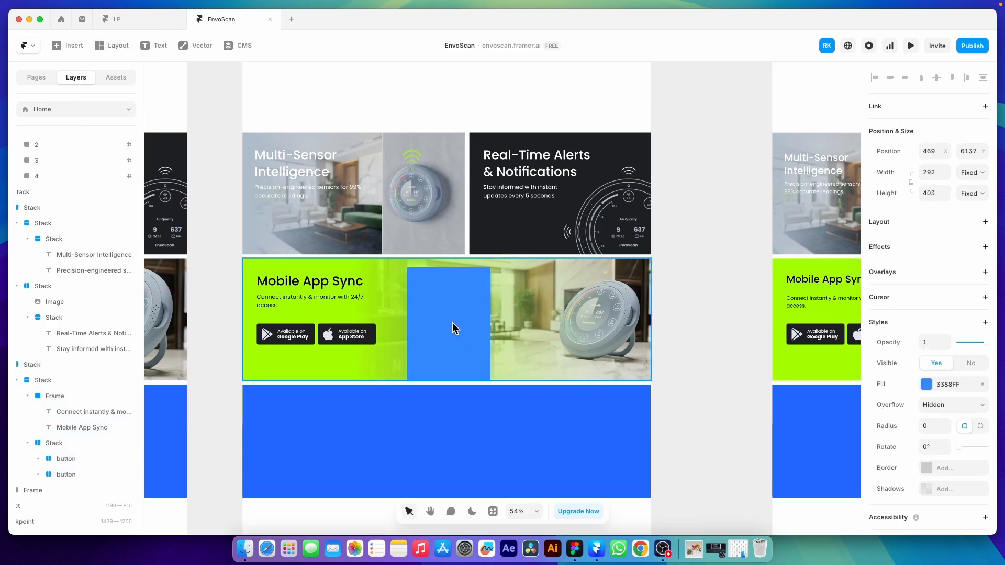
# - Nest the new frame inside the Mobile App Sync banner stack and align the stack's contents to the center
pyautogui.moveTo(47, 490); pyautogui.dragTo(44, 366)
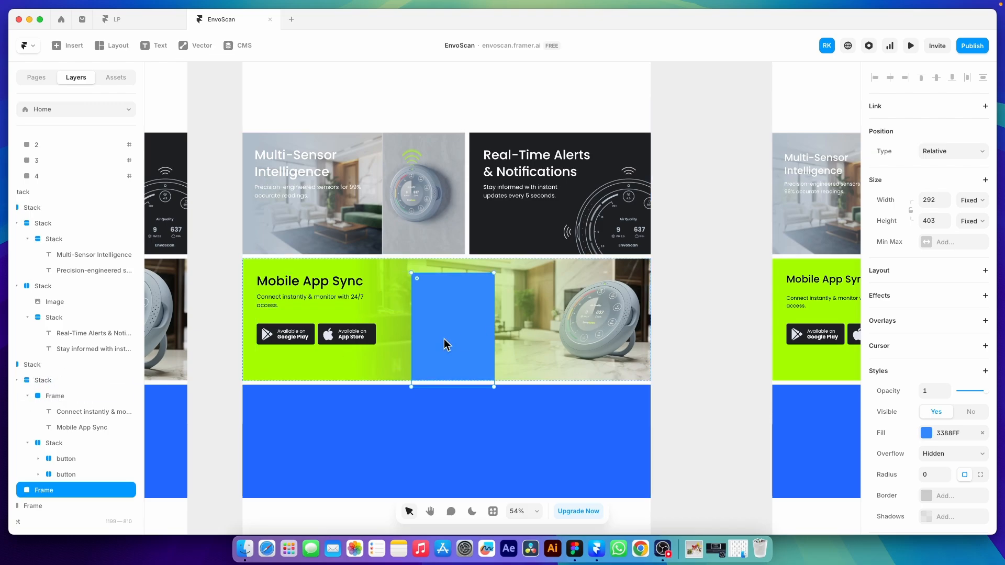
pyautogui.click(546, 341)
pyautogui.click(959, 325)
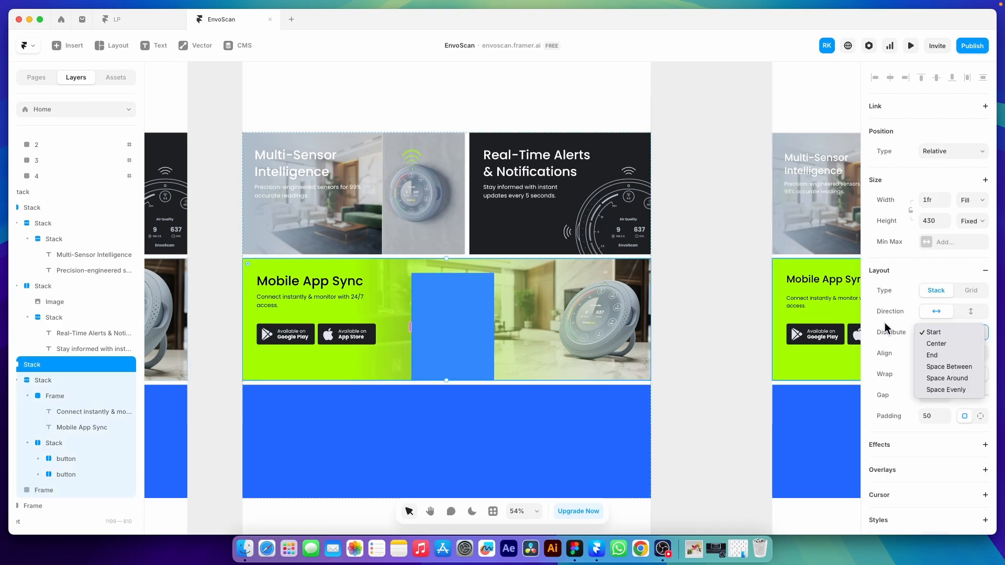
pyautogui.click(958, 344)
# - Fill the frame in the Mobile App Sync banner with the phone image Group 357.png, using the Fit type
pyautogui.click(467, 325)
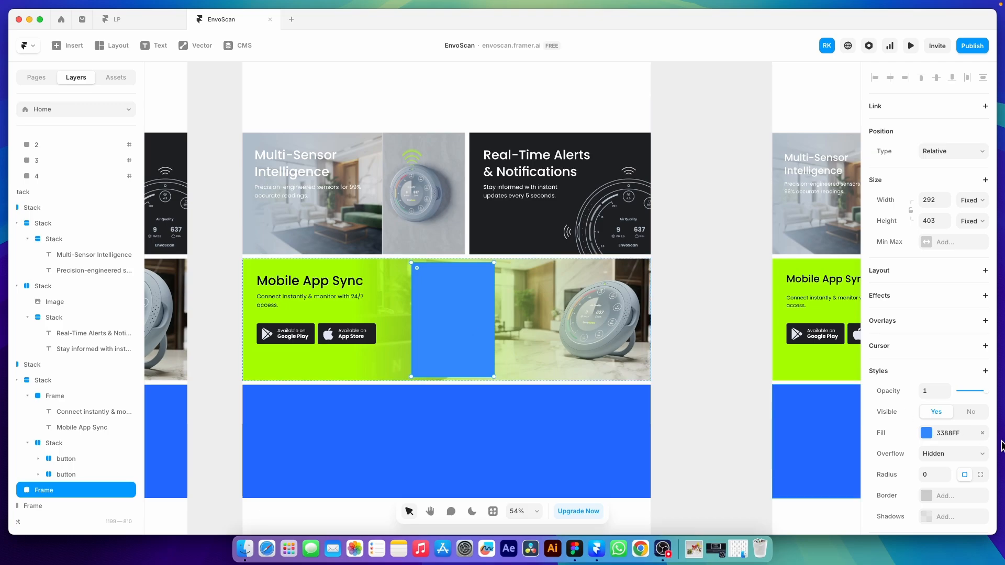
pyautogui.scroll(-3, 951, 367)
pyautogui.click(937, 282)
pyautogui.click(832, 234)
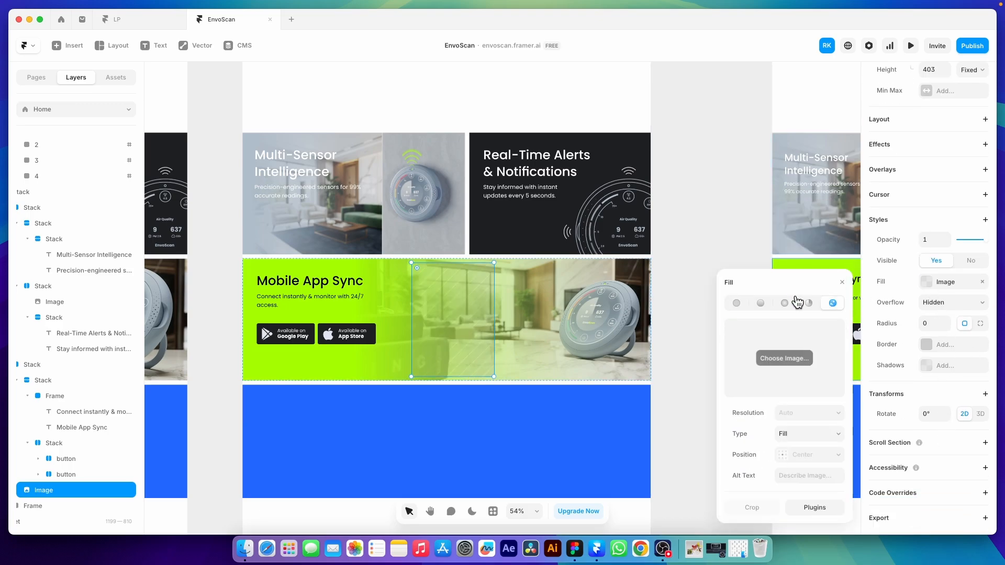
pyautogui.click(788, 360)
pyautogui.click(685, 375)
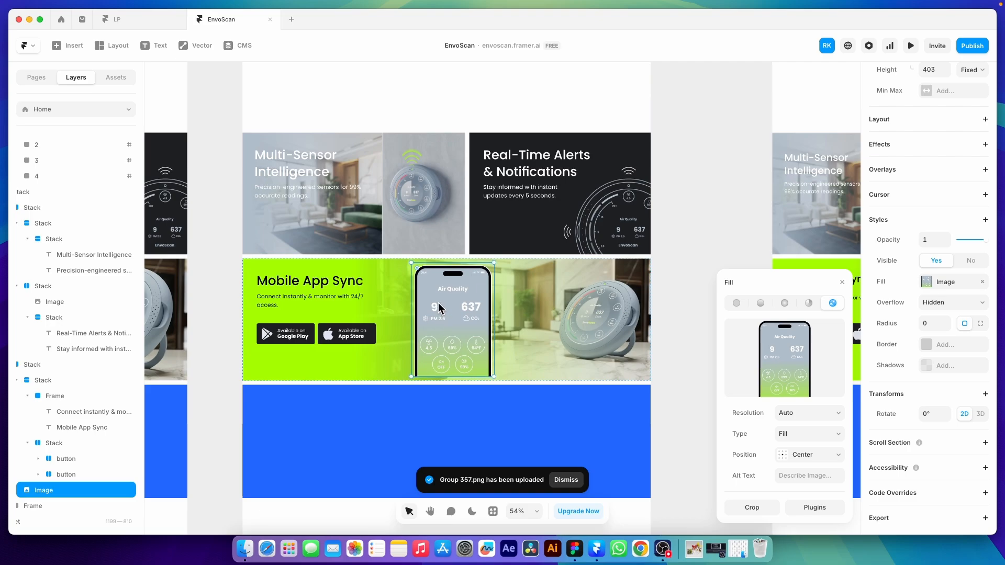
pyautogui.click(823, 435)
pyautogui.click(796, 445)
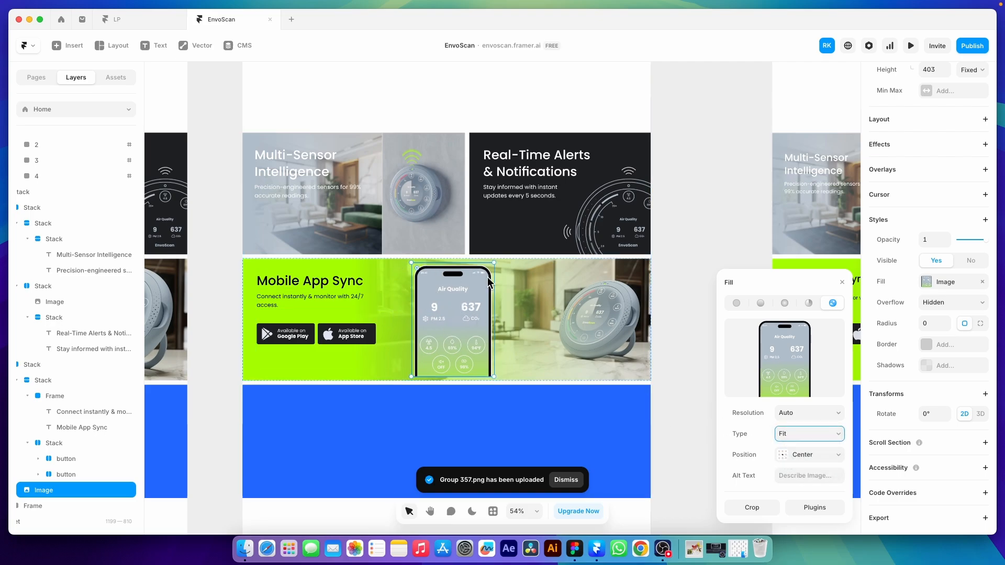
# - Set the widths of both the phone image and the Mobile App Sync text stack to Fill
pyautogui.scroll(4, 889, 162)
pyautogui.click(969, 140)
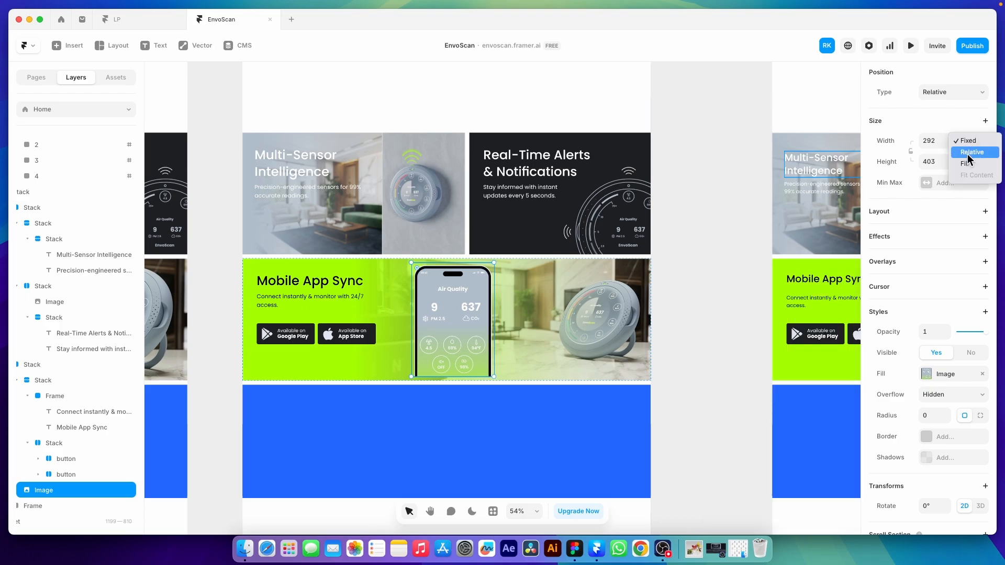
pyautogui.click(364, 363)
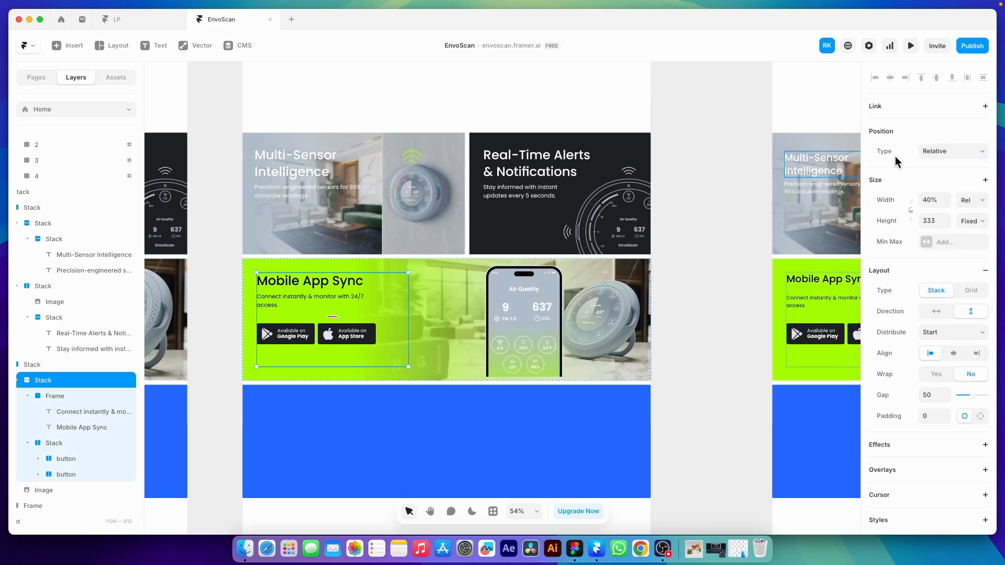
pyautogui.click(956, 156)
pyautogui.click(910, 171)
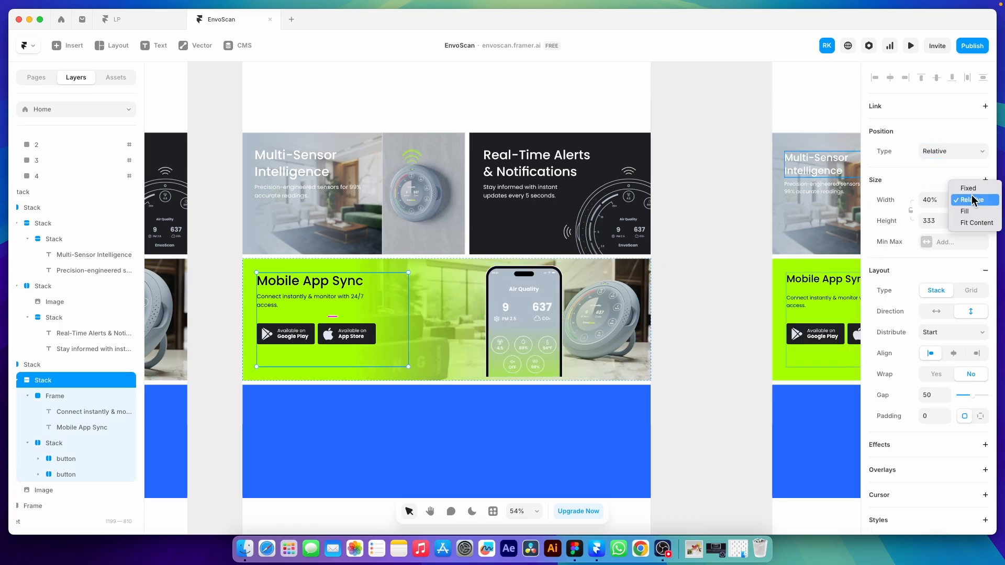
pyautogui.click(965, 211)
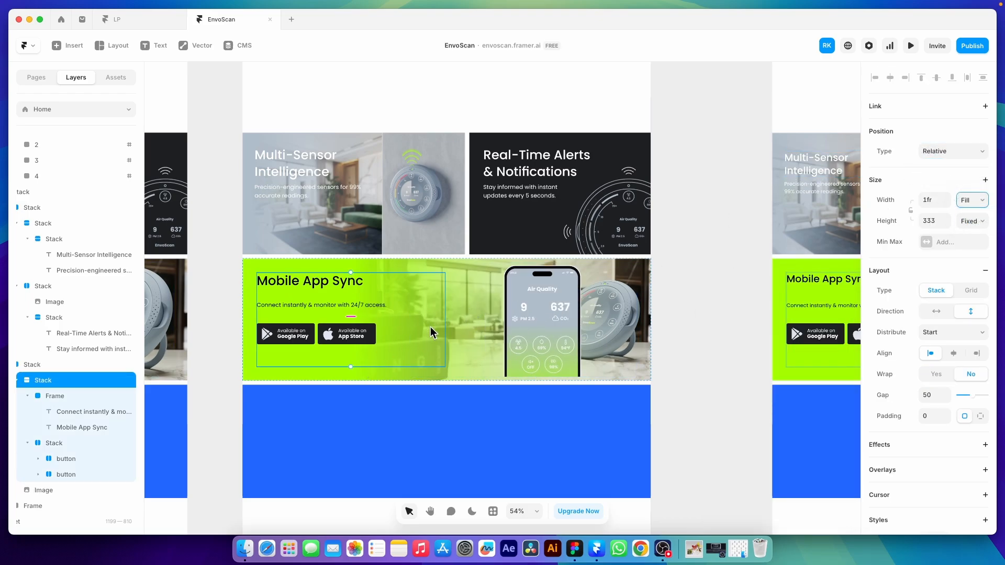
pyautogui.click(615, 327)
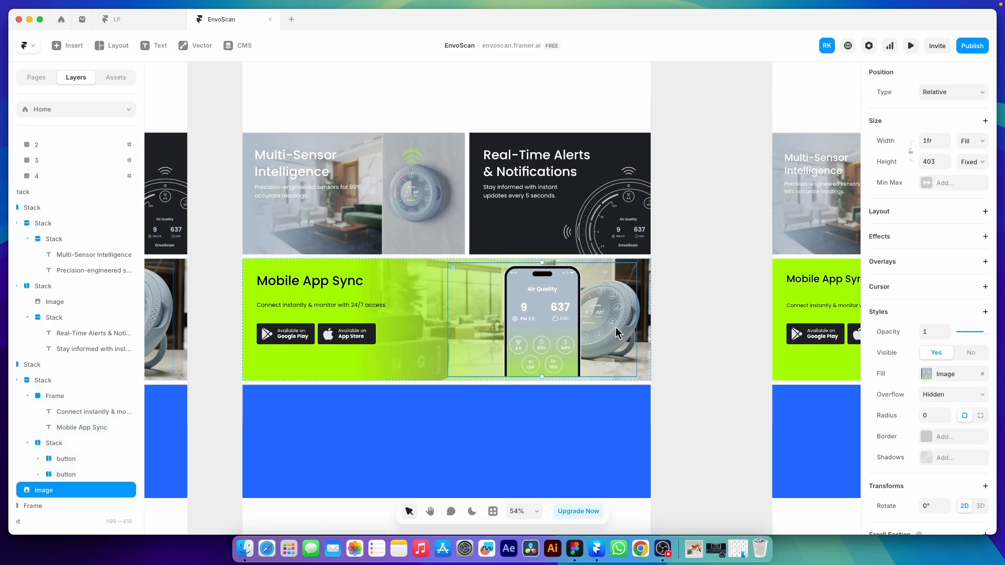
# - Set the Mobile App Sync banner's padding to 0 and its text stack's padding to 50
pyautogui.click(426, 262)
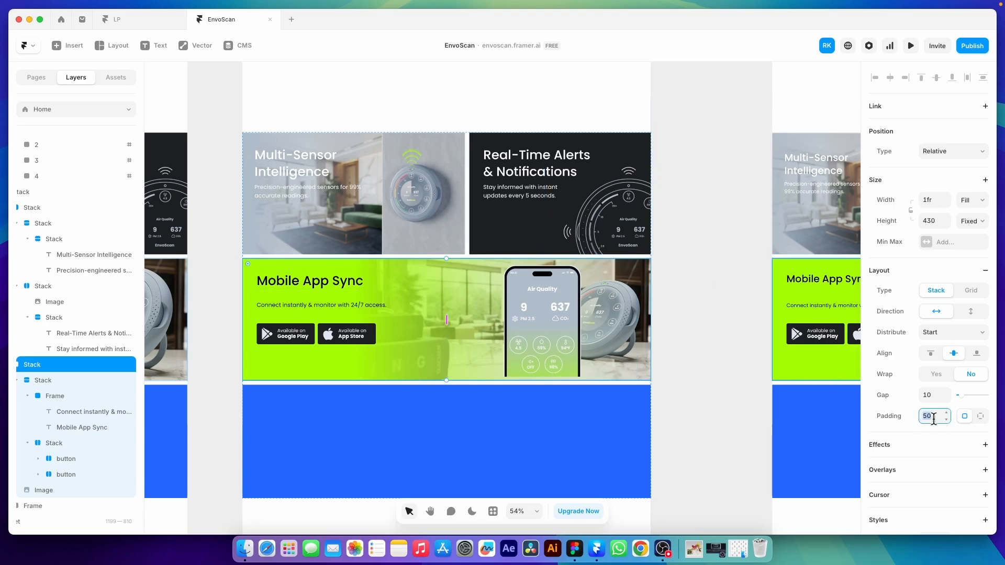
pyautogui.press('Return')
pyautogui.click(426, 326)
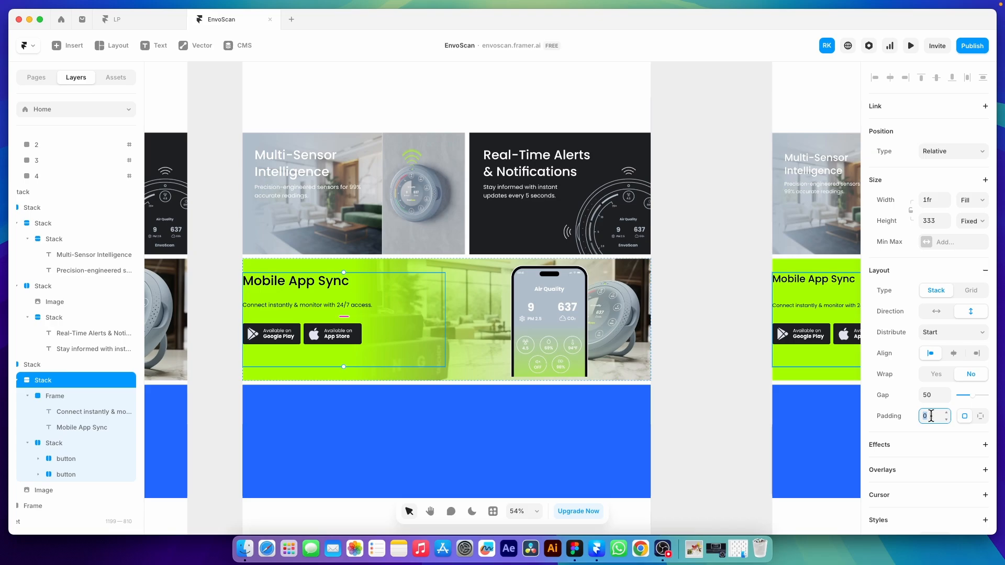
pyautogui.write('50')
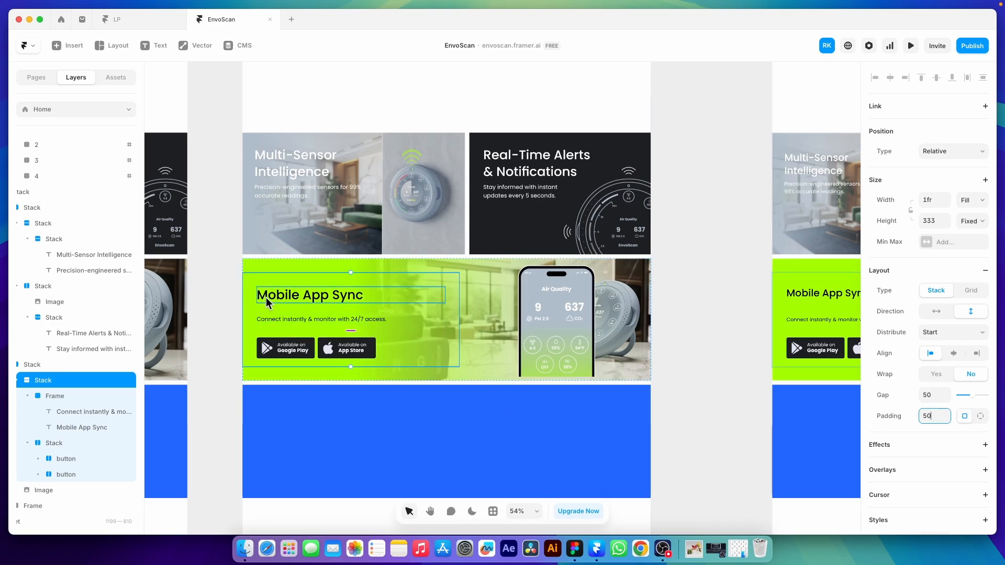
# - Align the Mobile App Sync banner's contents to the start and set the text stack and phone image heights to Fill
pyautogui.click(359, 261)
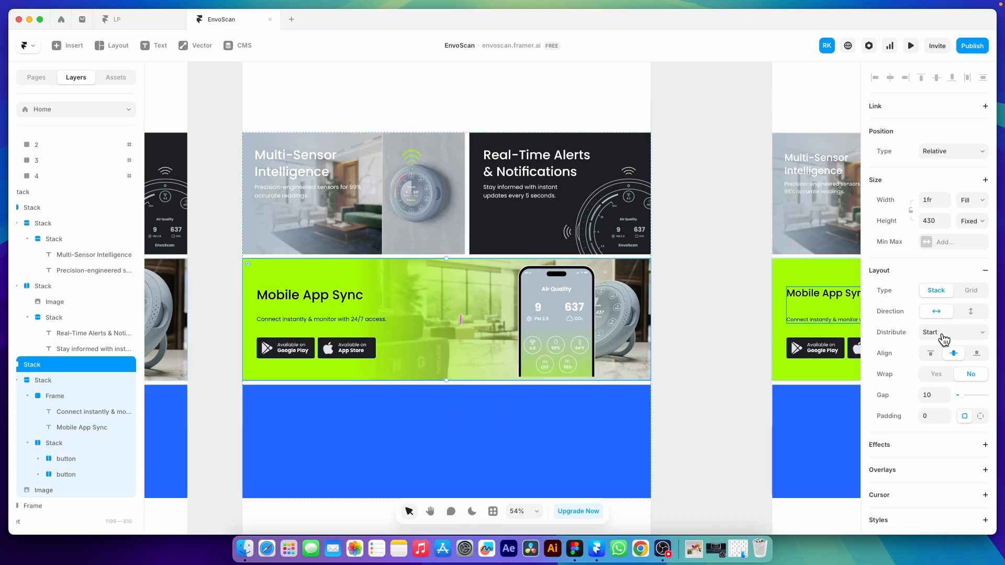
pyautogui.click(931, 354)
pyautogui.click(446, 349)
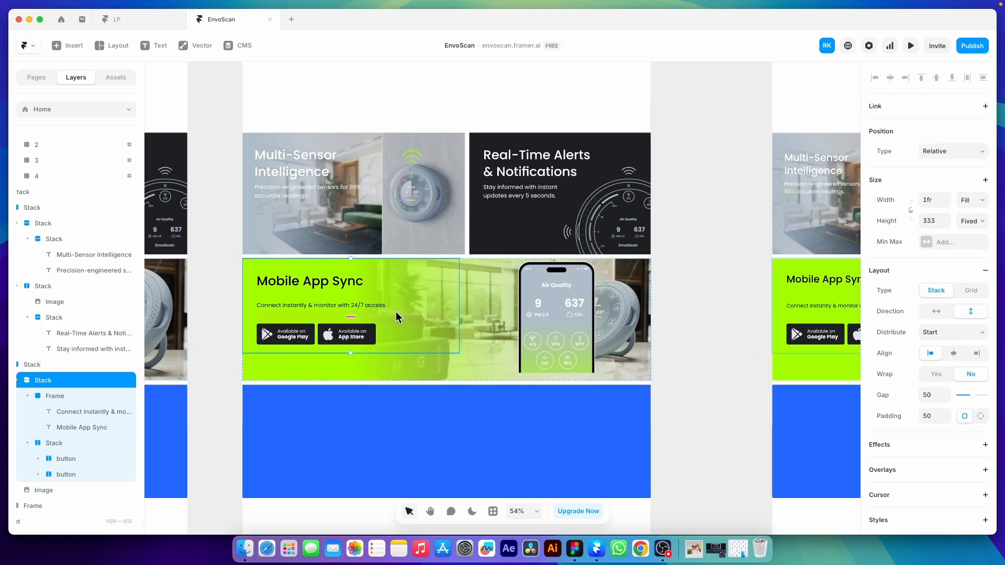
pyautogui.click(977, 222)
pyautogui.click(969, 244)
pyautogui.click(532, 324)
pyautogui.click(972, 161)
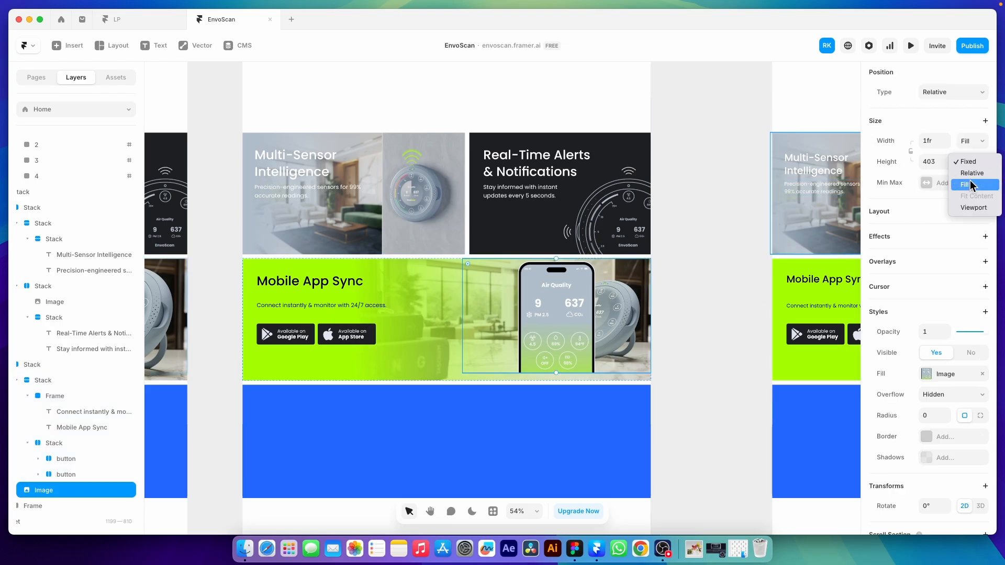
pyautogui.click(971, 184)
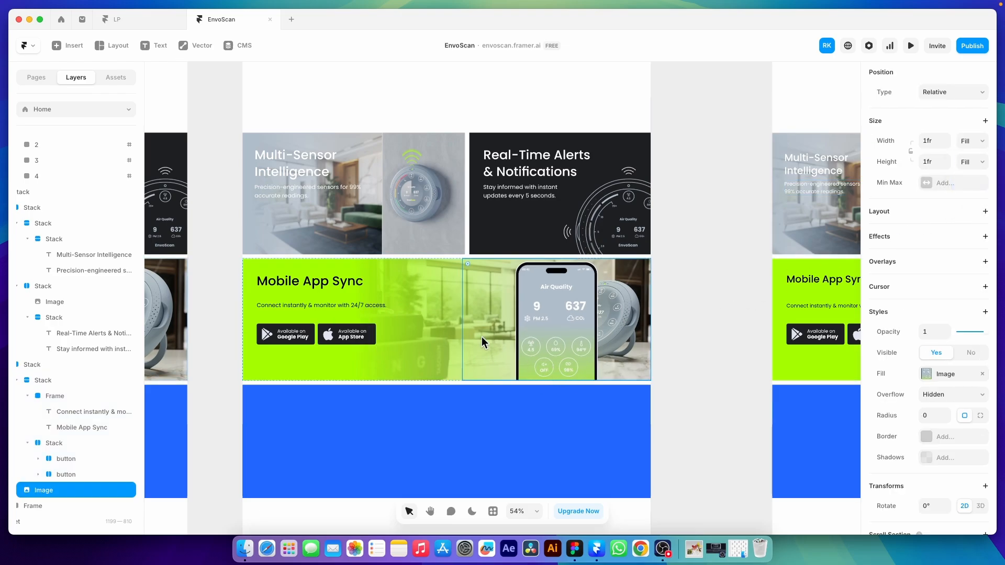
# - Draw a frame about 227 wide and 271 high in the Mobile App Sync banner and place it after the phone image
pyautogui.click(125, 56)
pyautogui.click(111, 73)
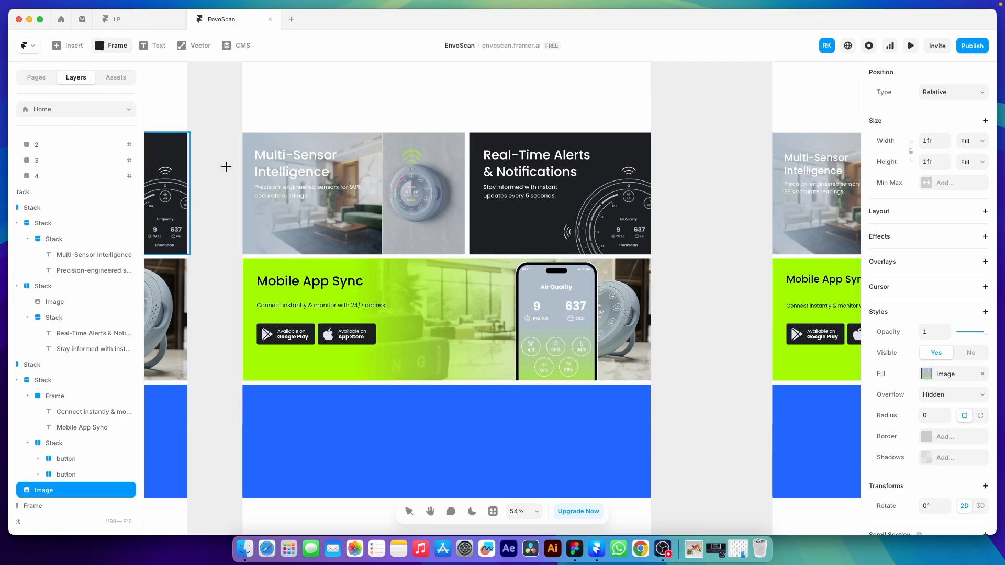
pyautogui.moveTo(441, 279); pyautogui.dragTo(494, 360)
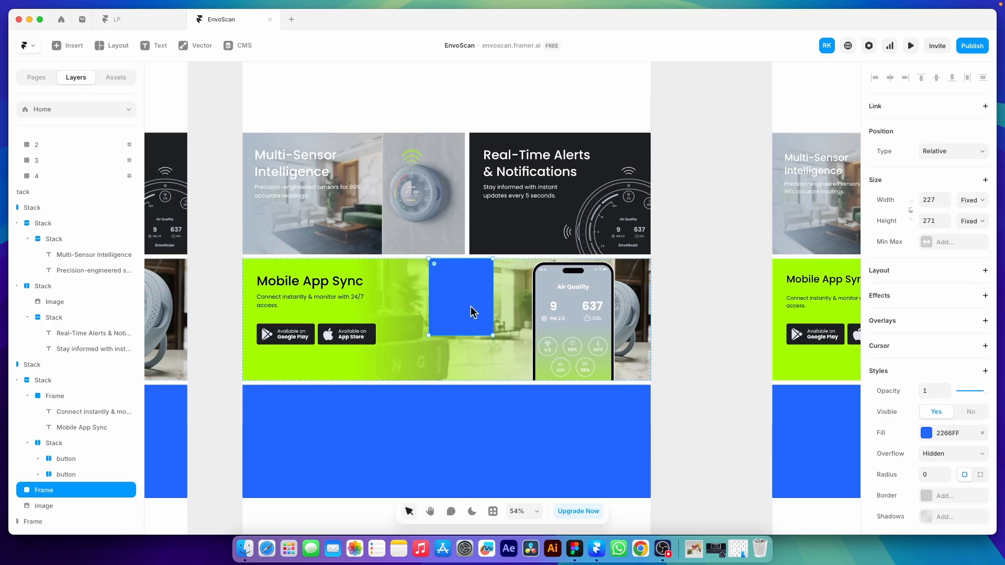
pyautogui.moveTo(43, 476); pyautogui.dragTo(78, 382)
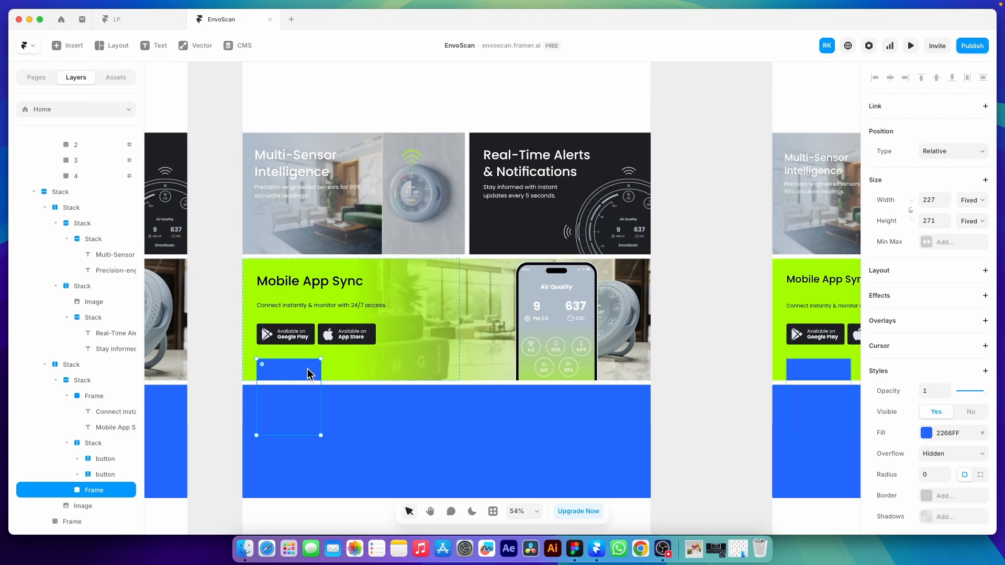
pyautogui.moveTo(307, 368); pyautogui.dragTo(282, 326)
pyautogui.moveTo(85, 396); pyautogui.dragTo(73, 365)
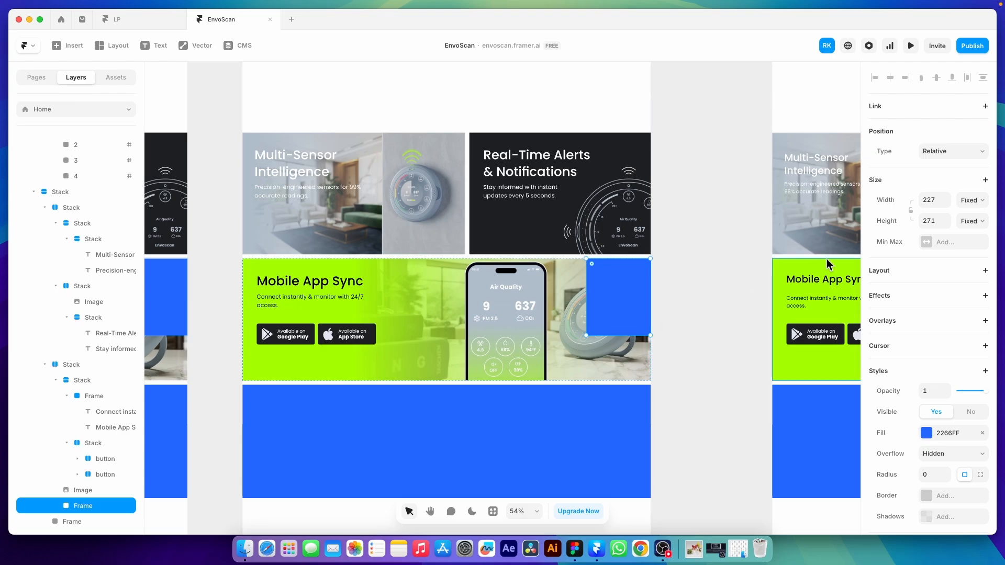
# - Set the new frame's height and width to Fill and remove its blue fill
pyautogui.click(969, 244)
pyautogui.click(973, 202)
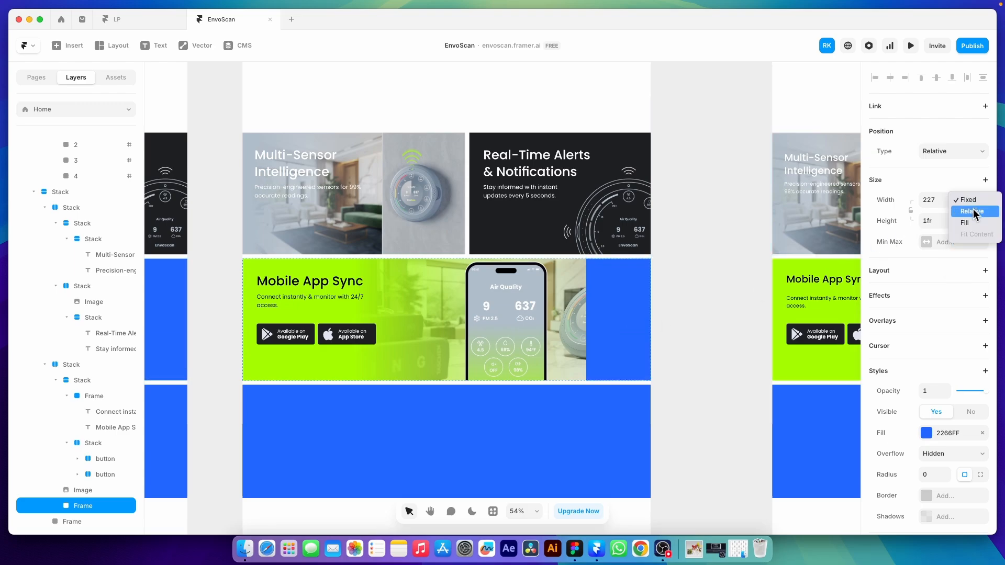
pyautogui.click(969, 222)
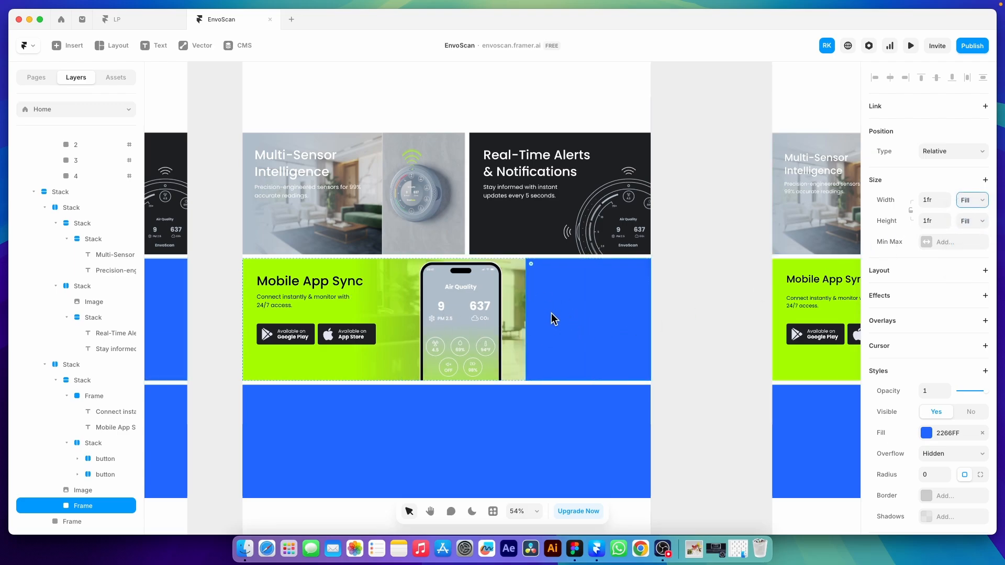
pyautogui.scroll(-2, 959, 404)
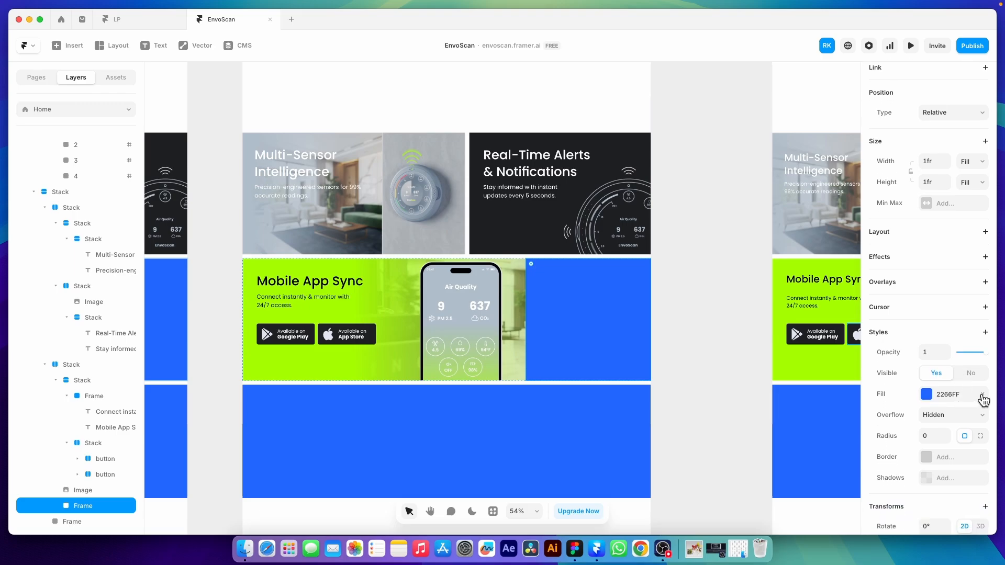
pyautogui.click(981, 394)
pyautogui.click(700, 327)
pyautogui.keyDown('super'); pyautogui.click(575, 329); pyautogui.keyUp('super')
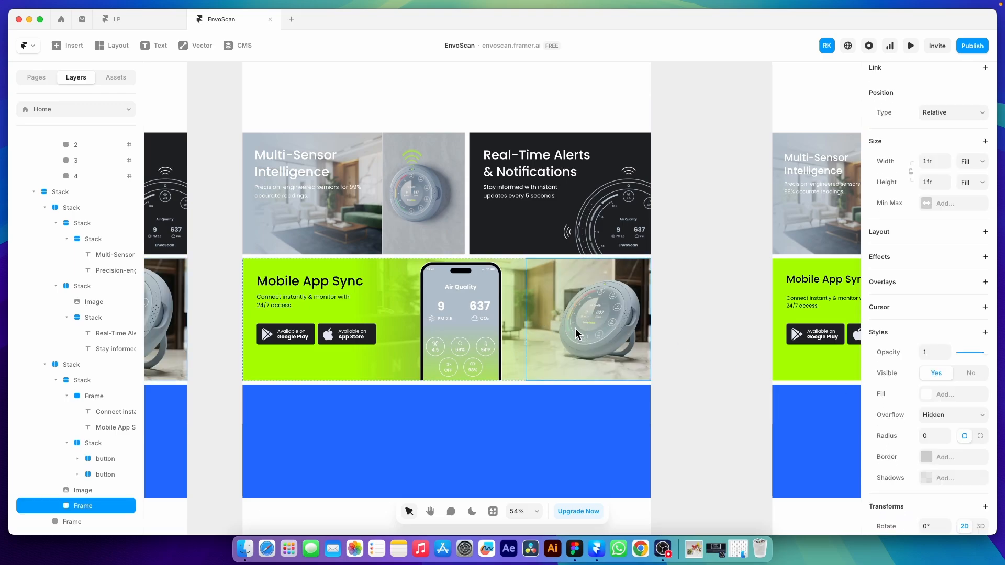
pyautogui.keyDown('super'); pyautogui.click(466, 329); pyautogui.keyUp('super')
pyautogui.keyDown('super'); pyautogui.click(344, 333); pyautogui.keyUp('super')
pyautogui.click(701, 322)
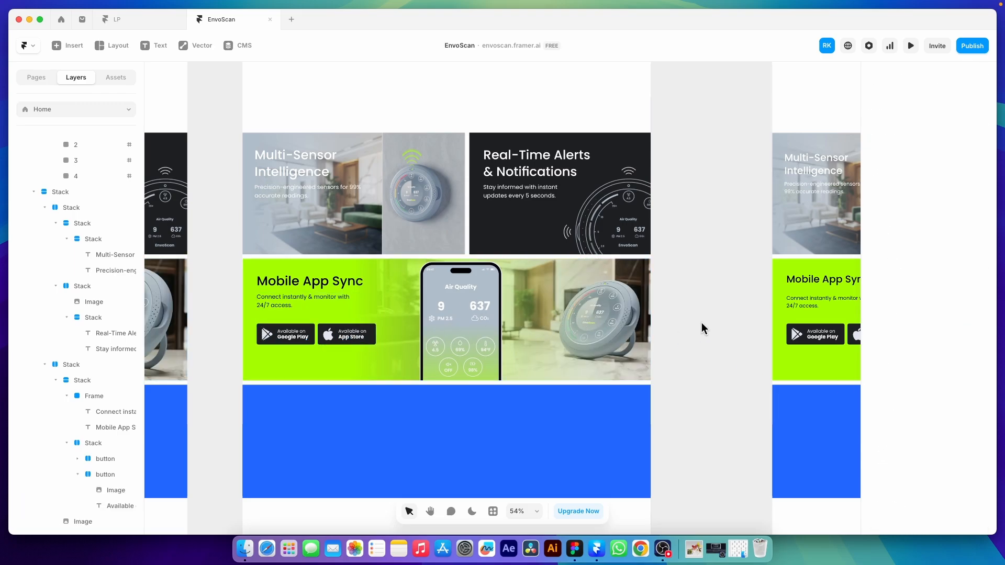
# - Switch to Figma and examine the footer design below the Mobile App Sync banner
pyautogui.scroll(-2, 394, 357)
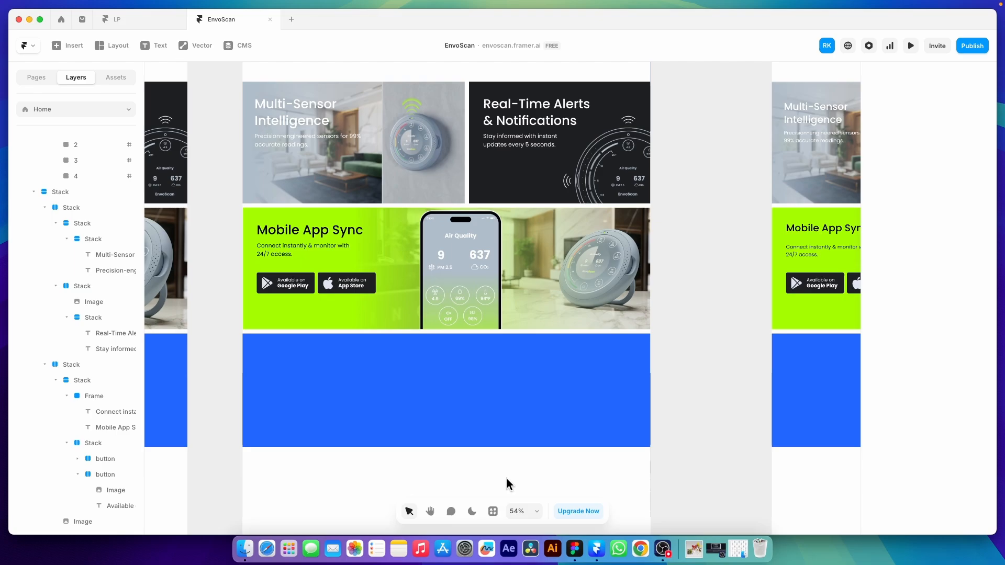
pyautogui.click(575, 547)
pyautogui.scroll(-5, 356, 350)
pyautogui.scroll(-4, 356, 349)
pyautogui.scroll(3, 626, 285)
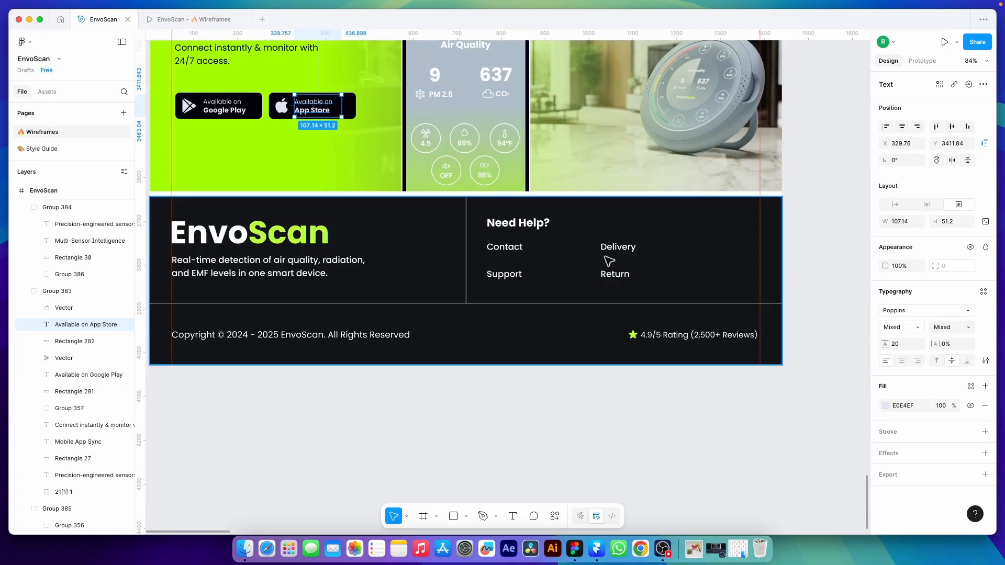
pyautogui.scroll(-1, 628, 358)
pyautogui.hscroll(-1, 629, 358)
pyautogui.scroll(1, 628, 358)
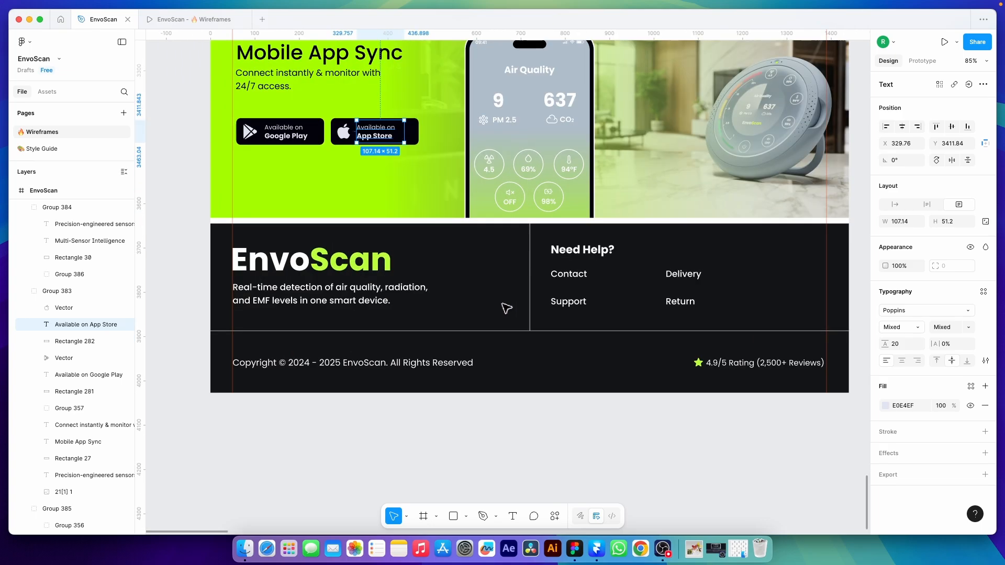
# - Switch back to Framer and set the footer frame's fill to the back-1 color style
pyautogui.press('super+Tab')
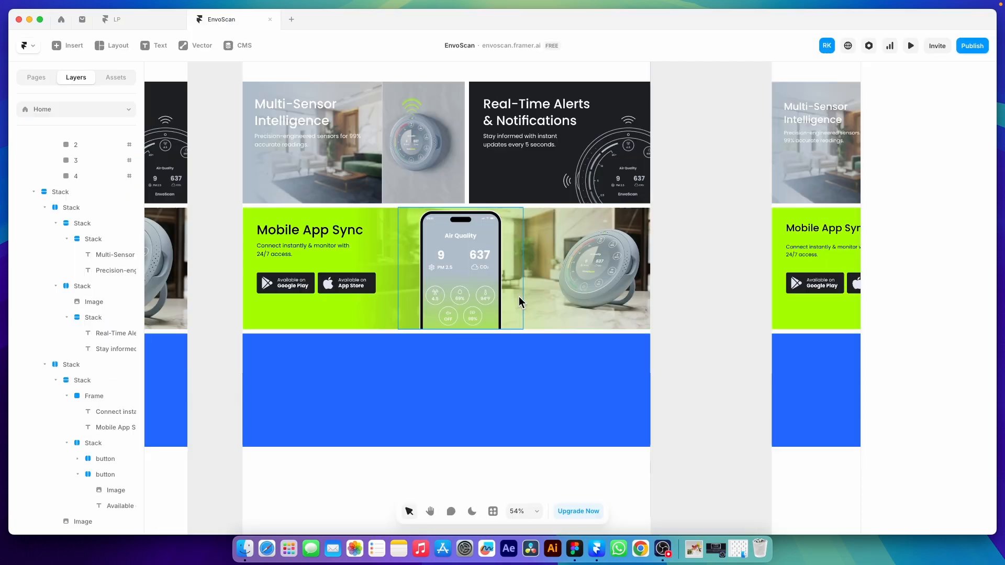
pyautogui.click(394, 371)
pyautogui.scroll(-1, 958, 406)
pyautogui.click(929, 422)
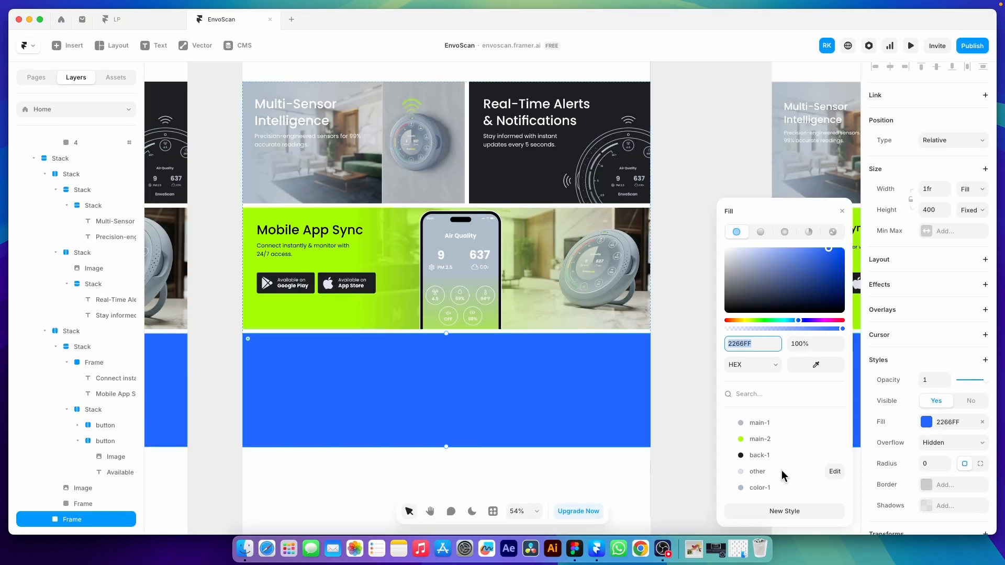
pyautogui.click(757, 454)
pyautogui.click(408, 397)
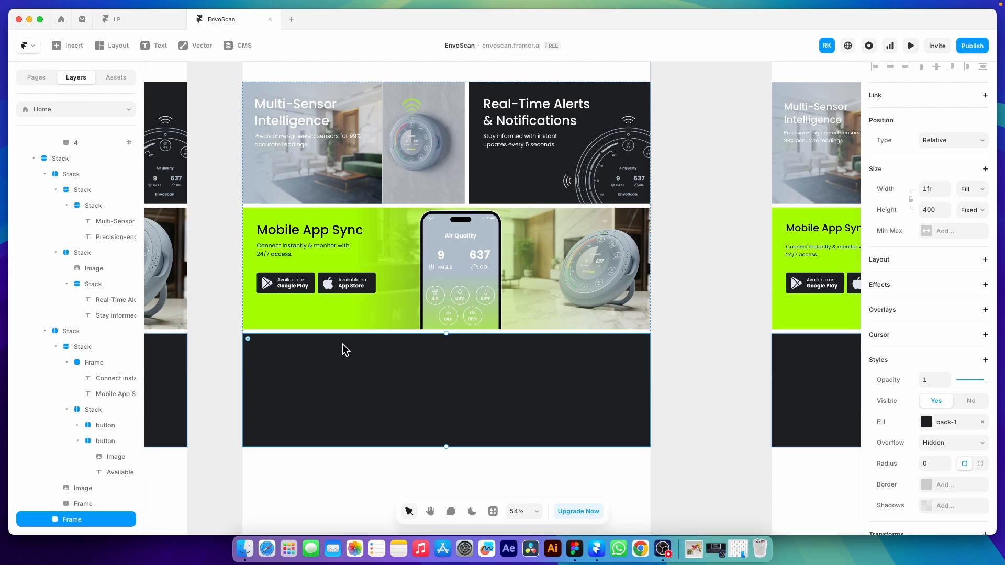
# - Draw a frame inside the dark footer and turn the footer into a stack
pyautogui.click(114, 49)
pyautogui.click(463, 412)
pyautogui.moveTo(262, 345)
pyautogui.mouseDown()
pyautogui.moveTo(620, 385)
pyautogui.moveTo(447, 393)
pyautogui.mouseUp()
pyautogui.click(985, 260)
# - Set the footer's inner frame to Fill width and a fixed height of 250, and remove its fill
pyautogui.click(586, 390)
pyautogui.click(972, 189)
pyautogui.click(966, 223)
pyautogui.click(586, 362)
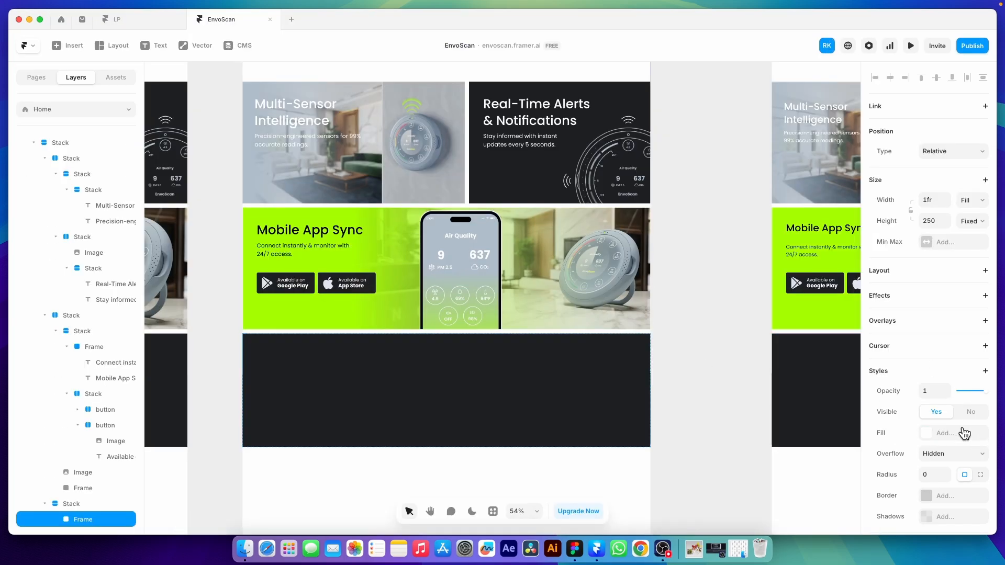
# - Draw a frame inside the footer's inner container and set both its width and height to Fill
pyautogui.click(113, 48)
pyautogui.moveTo(269, 343); pyautogui.dragTo(563, 372)
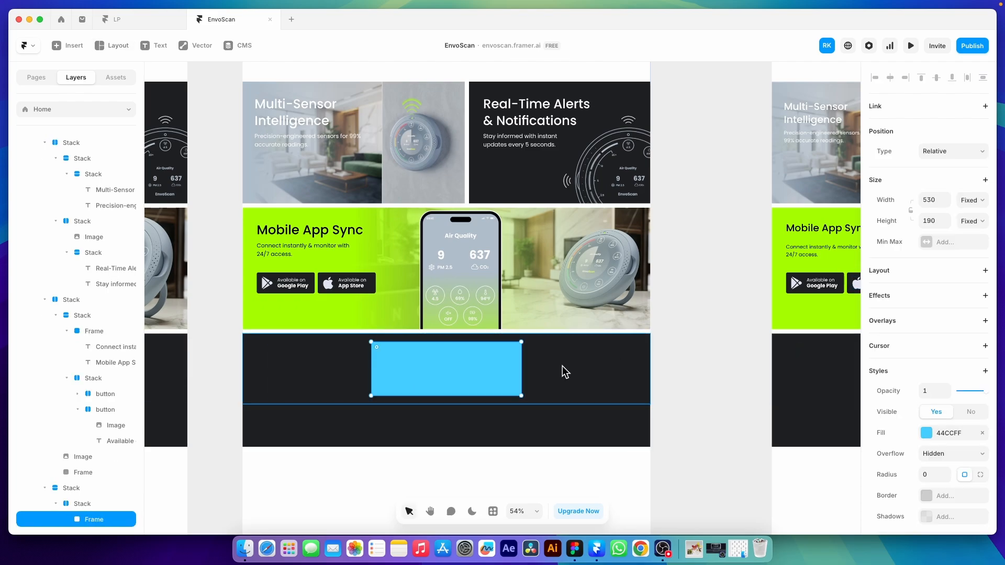
pyautogui.click(971, 200)
pyautogui.click(972, 222)
pyautogui.click(971, 220)
pyautogui.click(971, 244)
pyautogui.click(84, 505)
# - Duplicate the frame to form two footer columns and set their stack's gap to 0
pyautogui.click(444, 373)
pyautogui.press('super+d')
pyautogui.click(445, 373)
pyautogui.click(934, 395)
pyautogui.write('0')
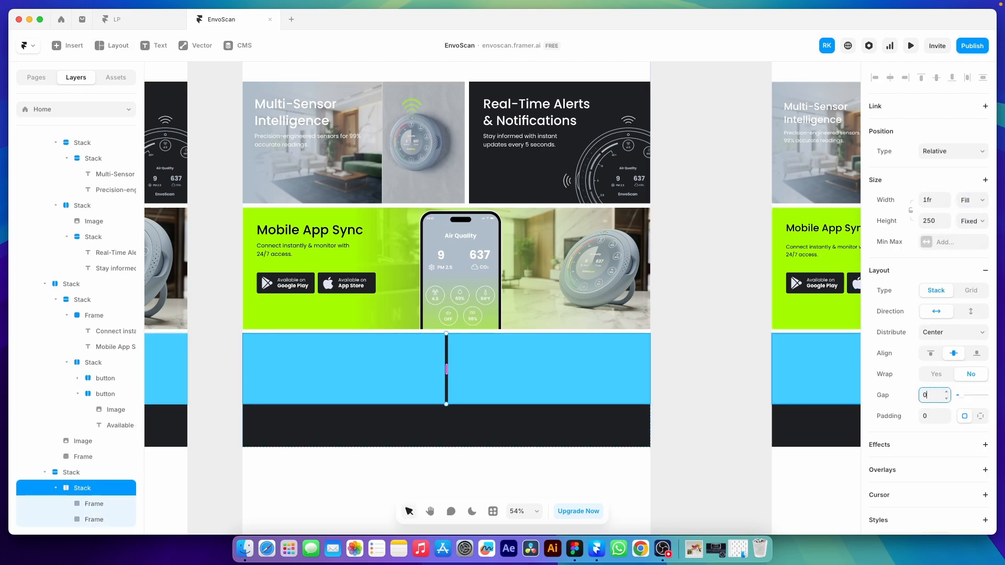
pyautogui.press('Return')
pyautogui.press('Return')
# - Remove the fill from both footer columns and add a white (fff) divider border along the first column's right edge
pyautogui.click(982, 408)
pyautogui.click(418, 378)
pyautogui.scroll(-1, 945, 450)
pyautogui.click(945, 460)
pyautogui.click(738, 339)
pyautogui.write('fff')
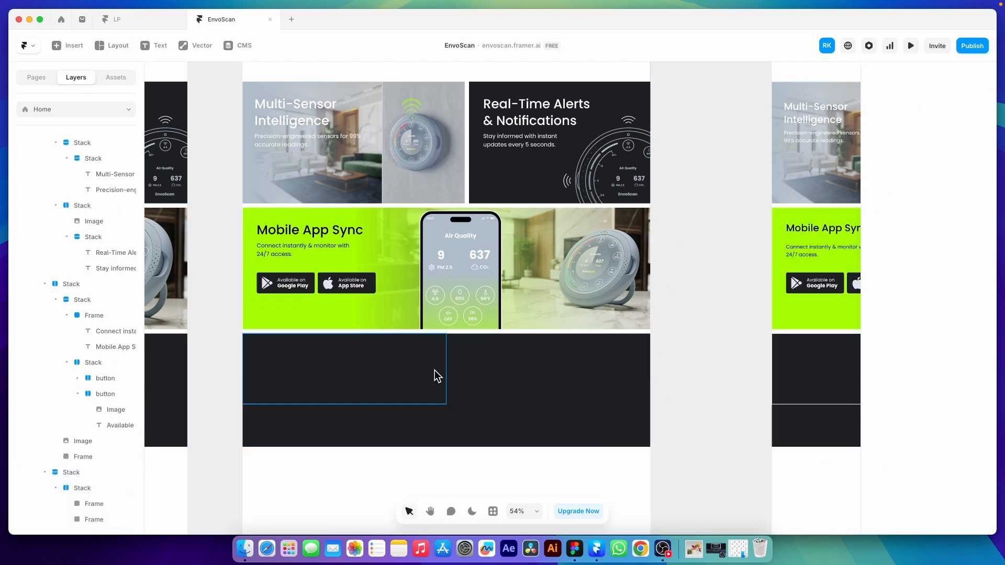
pyautogui.click(435, 374)
pyautogui.click(980, 439)
pyautogui.click(947, 491)
pyautogui.click(836, 459)
# - Duplicate the two-column stack within the footer and delete both frames inside the copy
pyautogui.click(70, 474)
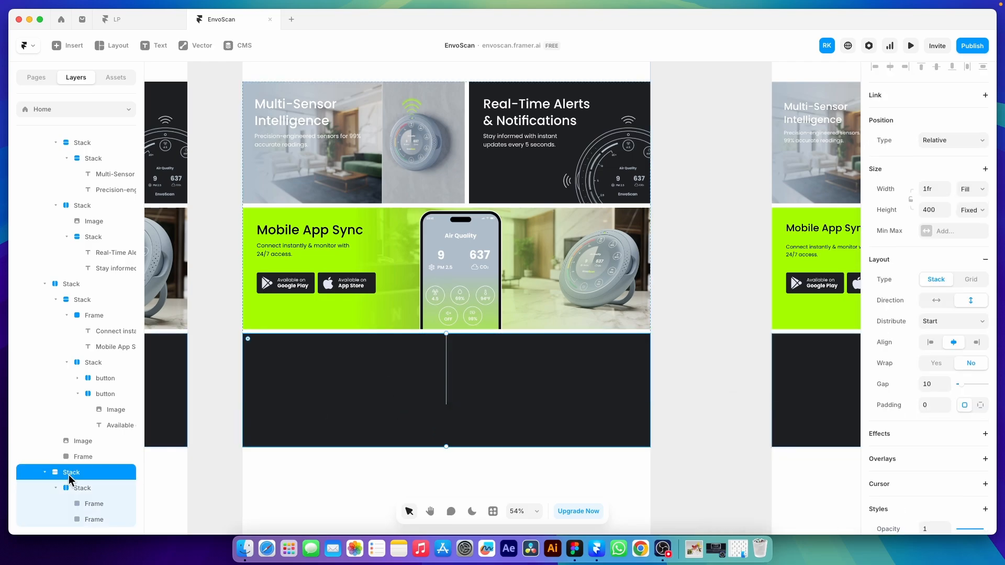
pyautogui.doubleClick(457, 382)
pyautogui.press('super+d')
pyautogui.doubleClick(576, 428)
pyautogui.press('Delete')
pyautogui.press('Delete')
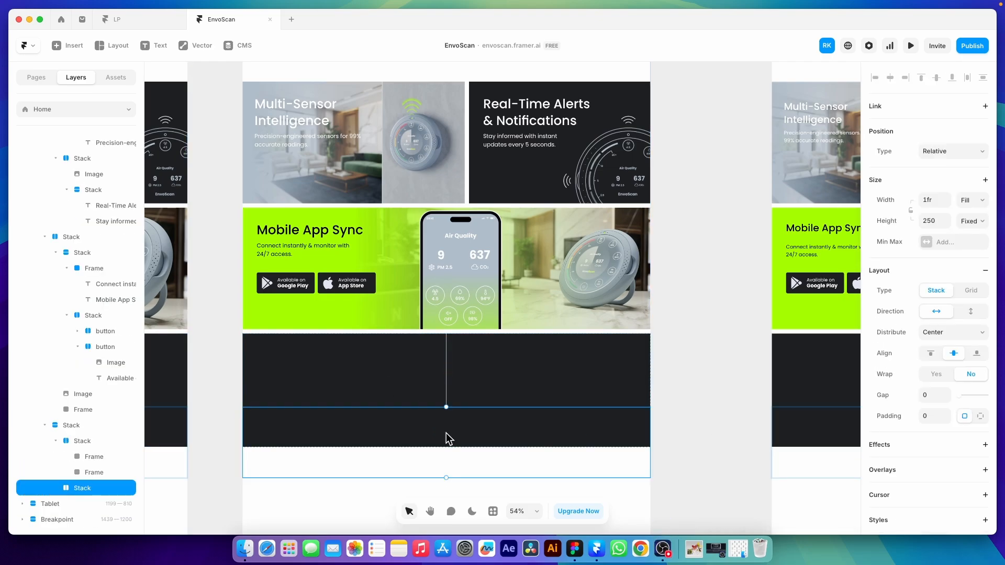
# - Shorten the empty lower footer stack to a height of 131 and give it a white border along its top edge
pyautogui.moveTo(445, 478); pyautogui.dragTo(446, 444)
pyautogui.doubleClick(340, 352)
pyautogui.click(361, 424)
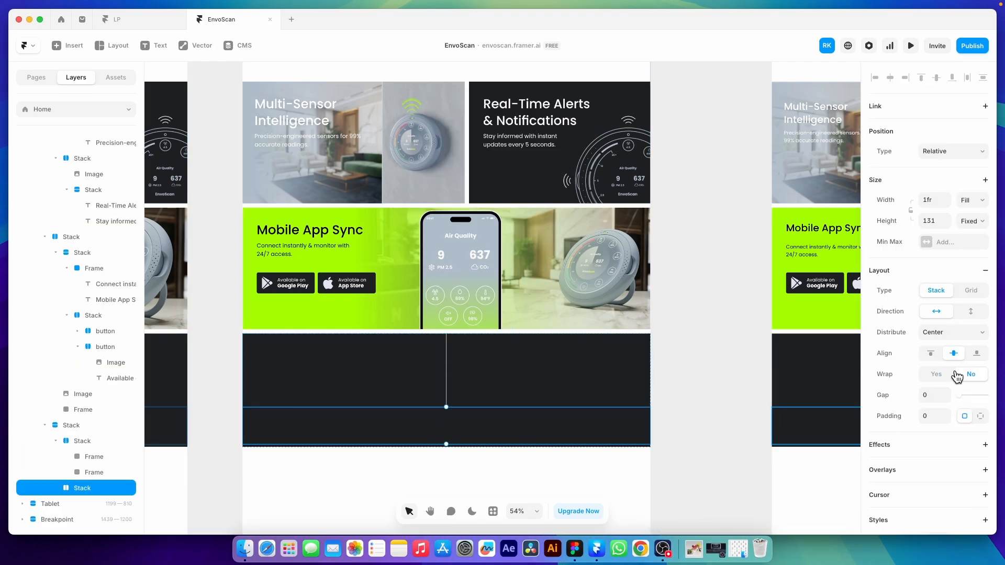
pyautogui.scroll(-3, 956, 378)
pyautogui.click(950, 491)
pyautogui.click(836, 490)
pyautogui.click(800, 480)
pyautogui.write('0')
pyautogui.click(782, 439)
pyautogui.moveTo(743, 280); pyautogui.dragTo(661, 273)
# - Set the gap of the outer footer stack to 0
pyautogui.click(446, 408)
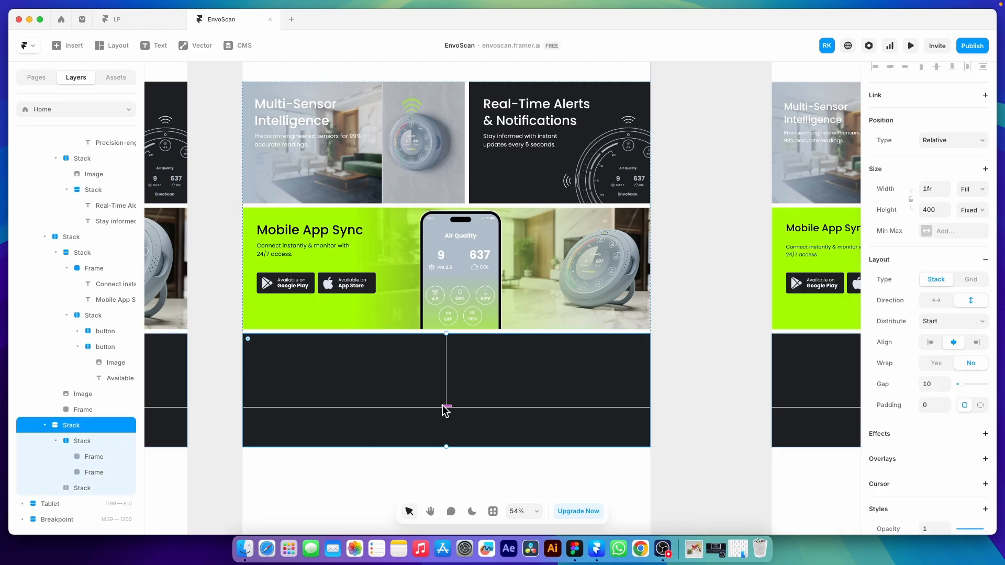
pyautogui.click(933, 384)
pyautogui.write('0')
# - Copy the EnvoScan footer logo from Figma using Figma to HTML with Framer, and paste it into the first footer column in Framer
pyautogui.scroll(4, 421, 437)
pyautogui.doubleClick(332, 332)
pyautogui.click(574, 548)
pyautogui.doubleClick(300, 265)
pyautogui.click(555, 516)
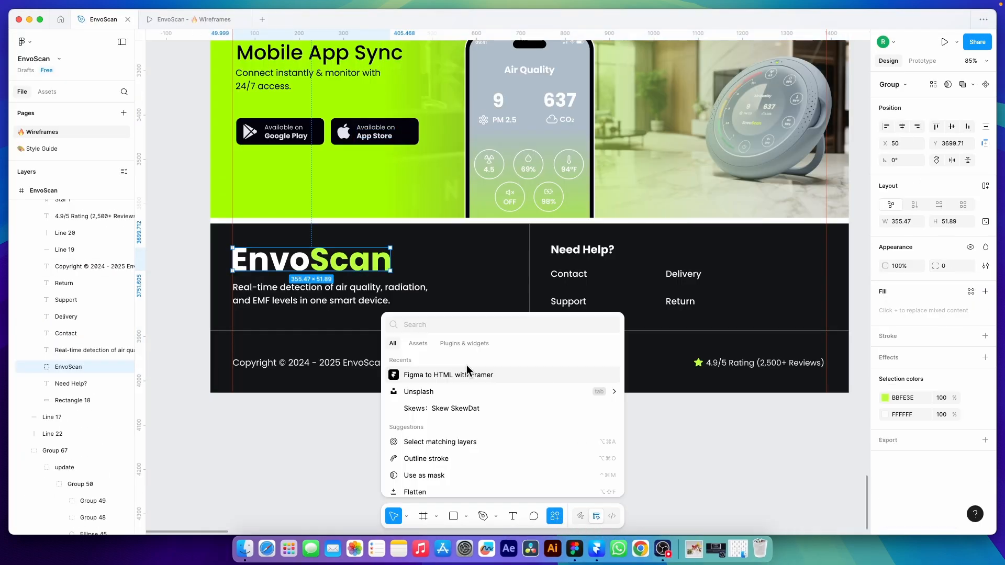
pyautogui.click(467, 373)
pyautogui.press('super+Tab')
pyautogui.press('super+v')
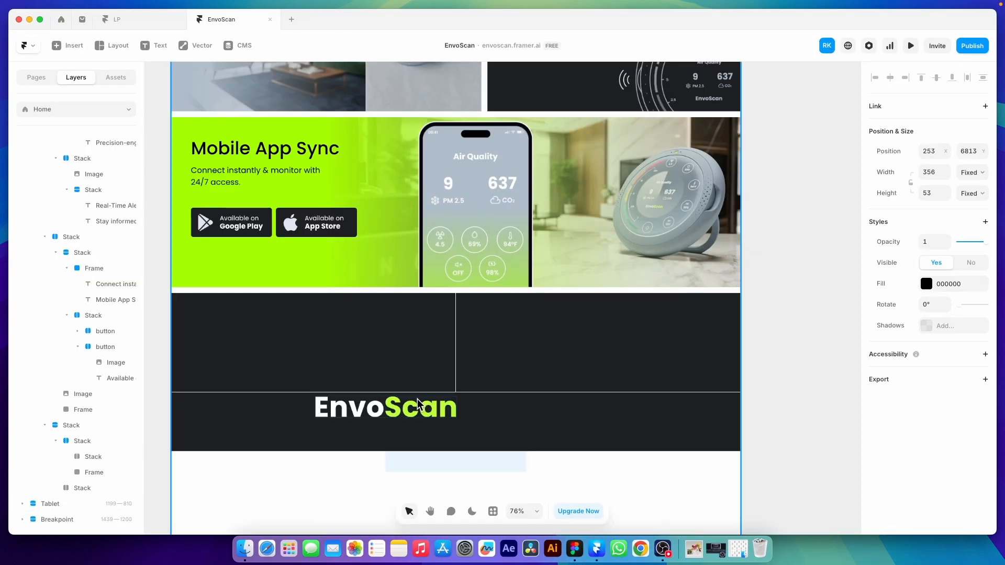
# - Set the logo column's padding to 50, its distribution to Start and its alignment to the top
pyautogui.click(934, 380)
pyautogui.write('50')
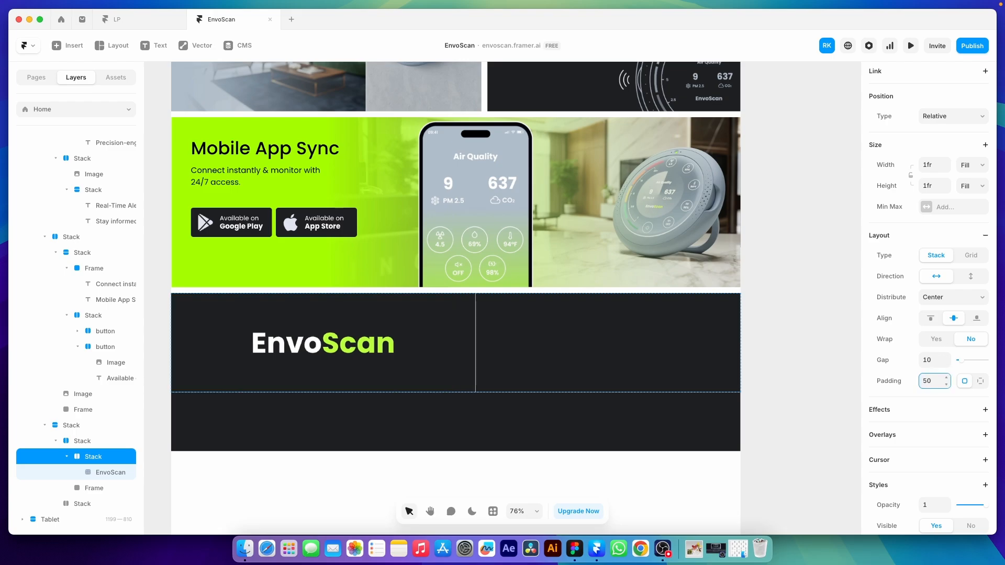
pyautogui.click(948, 300)
pyautogui.click(956, 284)
pyautogui.click(930, 318)
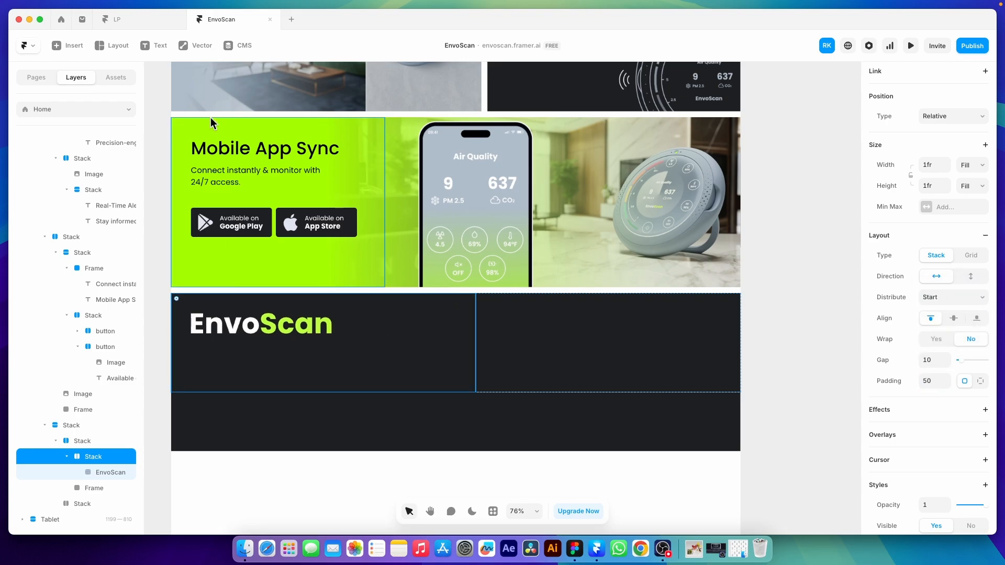
pyautogui.click(153, 45)
pyautogui.moveTo(190, 351); pyautogui.dragTo(404, 379)
pyautogui.press('super+z')
# - Make the logo column's stack vertical and draw a text layer beneath the EnvoScan logo
pyautogui.click(970, 276)
pyautogui.click(159, 45)
pyautogui.moveTo(190, 350); pyautogui.dragTo(450, 371)
# - Fill the text layer with Figma's "Real-time detection of air quality, radiation, and EMF levels in one smart device." and apply the Body style
pyautogui.press('super+Tab')
pyautogui.doubleClick(330, 292)
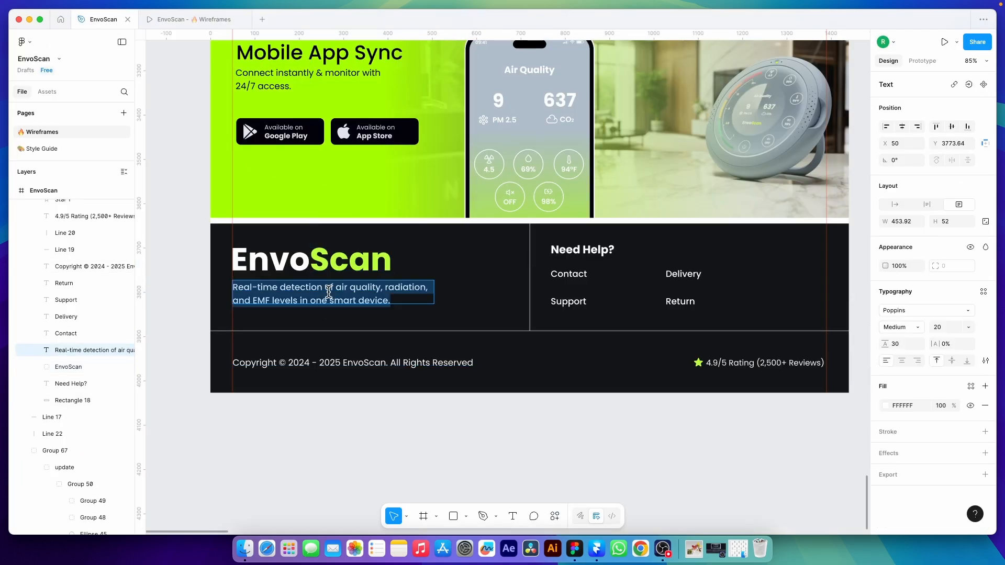
pyautogui.press('super+Tab')
pyautogui.write('Real-time detection of air quality, radiation, and EMF levels in one smart device.')
pyautogui.click(952, 373)
pyautogui.click(770, 463)
# - Arrange the EnvoScan logo above the tagline and set their column's gap to 30
pyautogui.moveTo(281, 354); pyautogui.dragTo(282, 328)
pyautogui.click(376, 375)
pyautogui.click(933, 360)
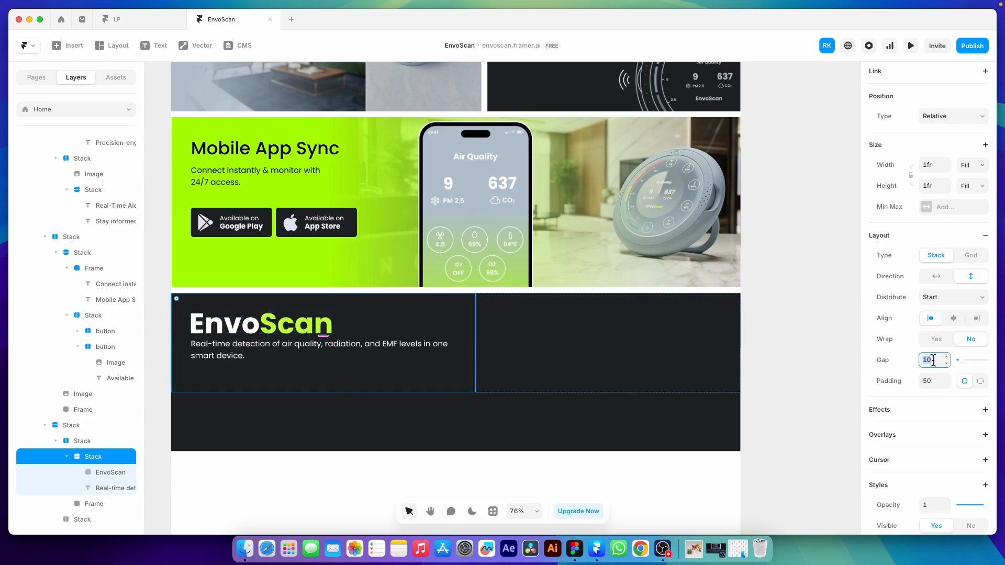
pyautogui.write('30')
# - Make the tagline's width relative and set it to 80%
pyautogui.click(413, 356)
pyautogui.scroll(3, 942, 173)
pyautogui.click(972, 159)
pyautogui.click(971, 171)
pyautogui.click(935, 159)
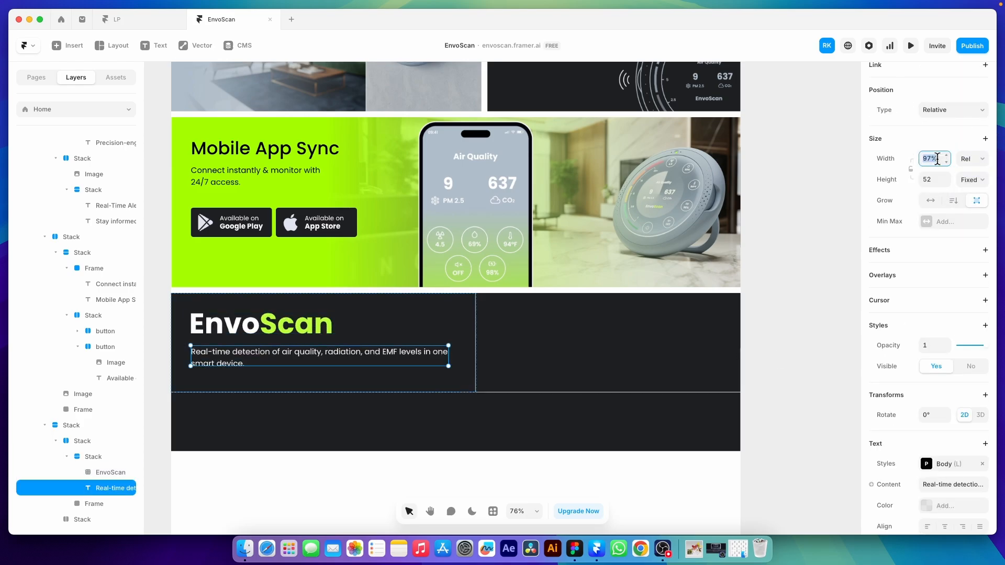
pyautogui.write('80')
pyautogui.press('Return')
# - Draw a text layer in the second footer column and fill it with "Need Help?" from the Figma footer
pyautogui.click(528, 337)
pyautogui.press('super+Tab')
pyautogui.press('super+Tab')
pyautogui.click(159, 45)
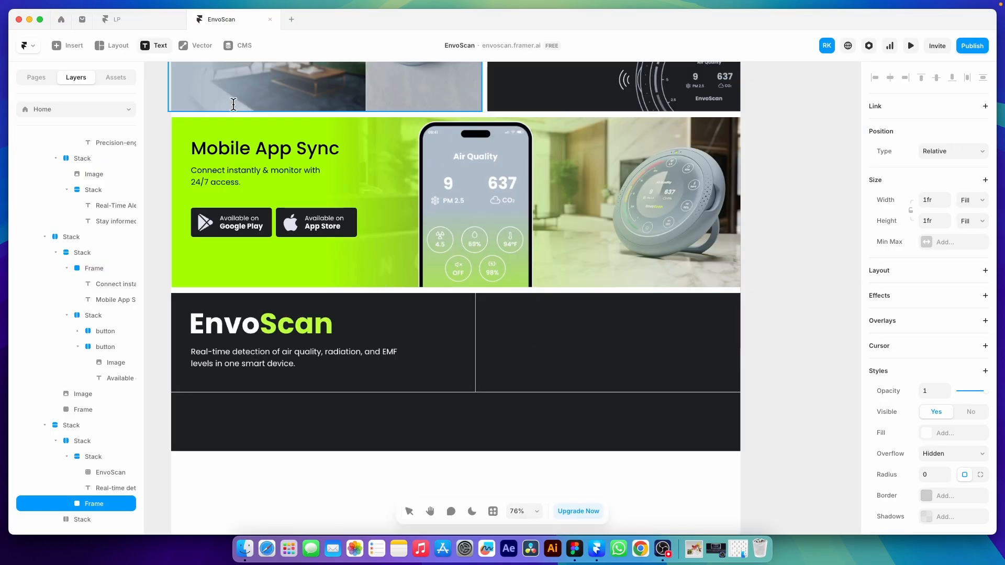
pyautogui.moveTo(510, 318); pyautogui.dragTo(593, 342)
pyautogui.press('super+Tab')
pyautogui.doubleClick(567, 251)
pyautogui.press('super+Tab')
pyautogui.write('Need Help?')
# - Apply the Heading 2 style to the "Need Help?" text and set its color to white (FFFFFF)
pyautogui.click(952, 406)
pyautogui.click(774, 471)
pyautogui.scroll(-2, 937, 418)
pyautogui.click(927, 350)
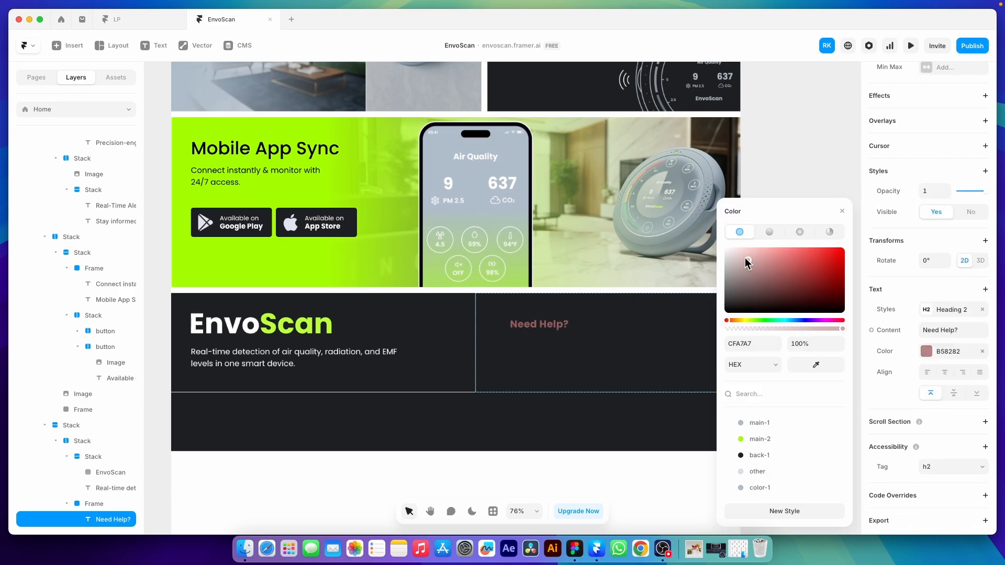
pyautogui.moveTo(747, 262); pyautogui.dragTo(724, 247)
# - Set the height of the "Need Help?" heading to Fit content
pyautogui.scroll(4, 942, 293)
pyautogui.click(972, 226)
pyautogui.click(976, 260)
pyautogui.click(971, 205)
pyautogui.click(972, 217)
# - Turn the "Need Help?" column into a vertical stack with Start distribution, left alignment and padding of 50
pyautogui.click(589, 344)
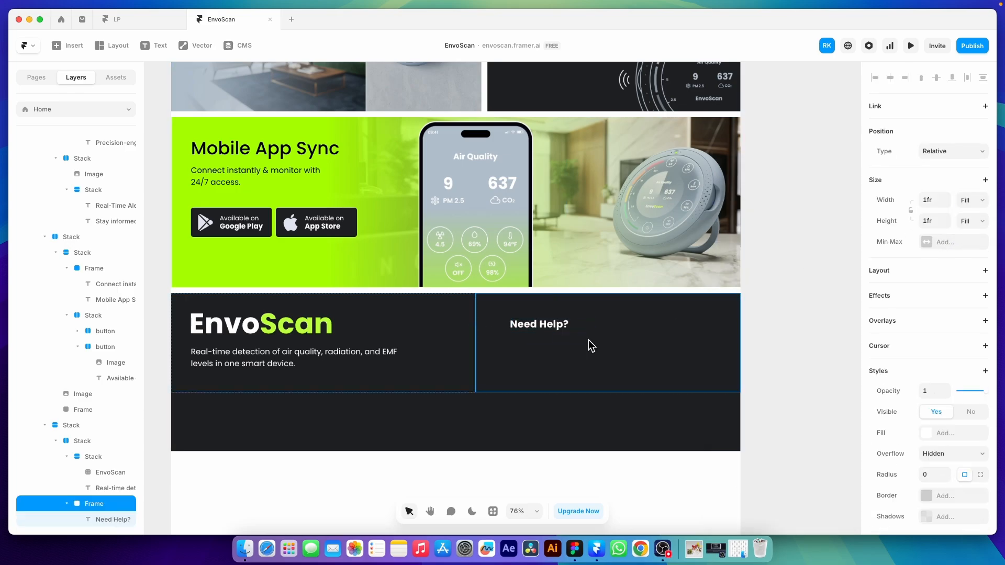
pyautogui.click(933, 272)
pyautogui.click(930, 353)
pyautogui.click(947, 332)
pyautogui.click(944, 322)
pyautogui.click(930, 416)
pyautogui.write('50')
# - Set the "Need Help?" heading's width to Fill
pyautogui.click(515, 319)
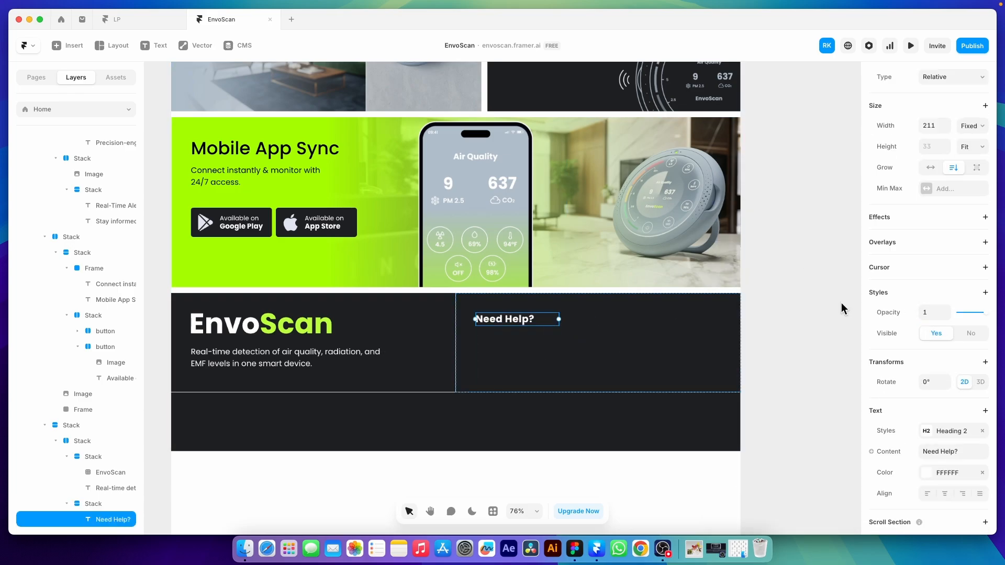
pyautogui.scroll(1, 962, 151)
pyautogui.click(972, 144)
pyautogui.click(970, 168)
# - Duplicate the "Need Help?" heading, apply the Body style to the copy and change its text to "Contact"
pyautogui.click(537, 365)
pyautogui.click(512, 322)
pyautogui.press('super+d')
pyautogui.click(953, 505)
pyautogui.click(757, 487)
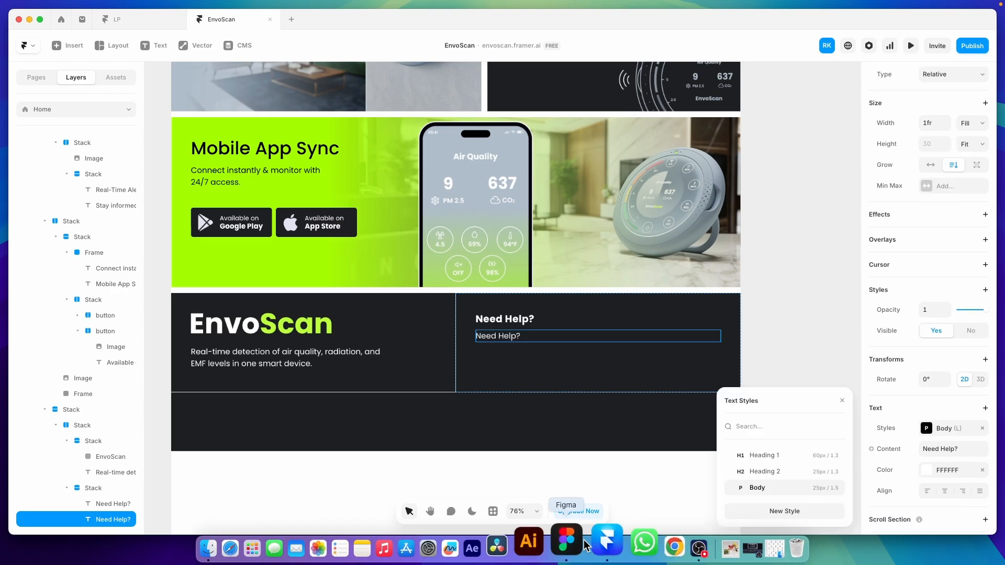
pyautogui.doubleClick(505, 337)
pyautogui.write('Contact')
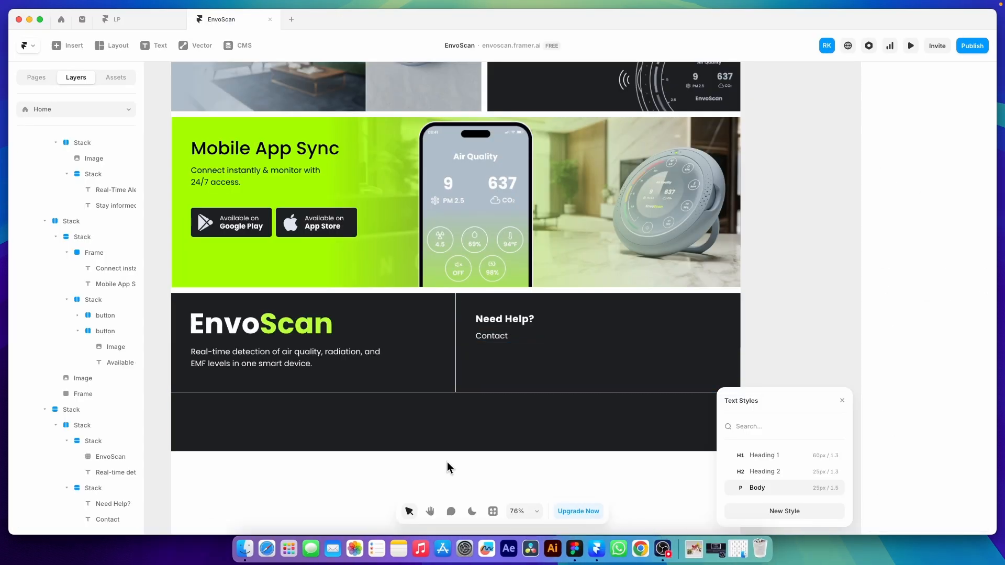
# - Duplicate the Contact link text and change the copy to "Support"
pyautogui.press('Escape')
pyautogui.press('super+d')
pyautogui.press('super+Tab')
pyautogui.press('super+Tab')
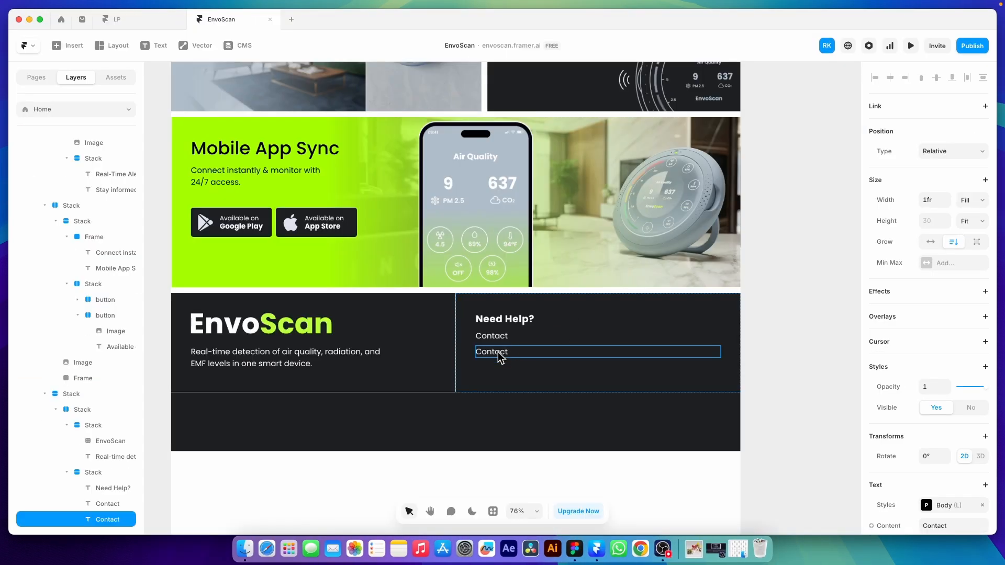
pyautogui.doubleClick(497, 352)
pyautogui.write('Support')
pyautogui.press('Escape')
# - Wrap the Contact and Support links in a frame and duplicate that frame
pyautogui.keyDown('shift'); pyautogui.click(534, 336); pyautogui.keyUp('shift')
pyautogui.press('super+Return')
pyautogui.press('super+d')
# - Wrap the two link frames in a horizontal stack and set its distribution to Start
pyautogui.keyDown('shift'); pyautogui.click(510, 343); pyautogui.keyUp('shift')
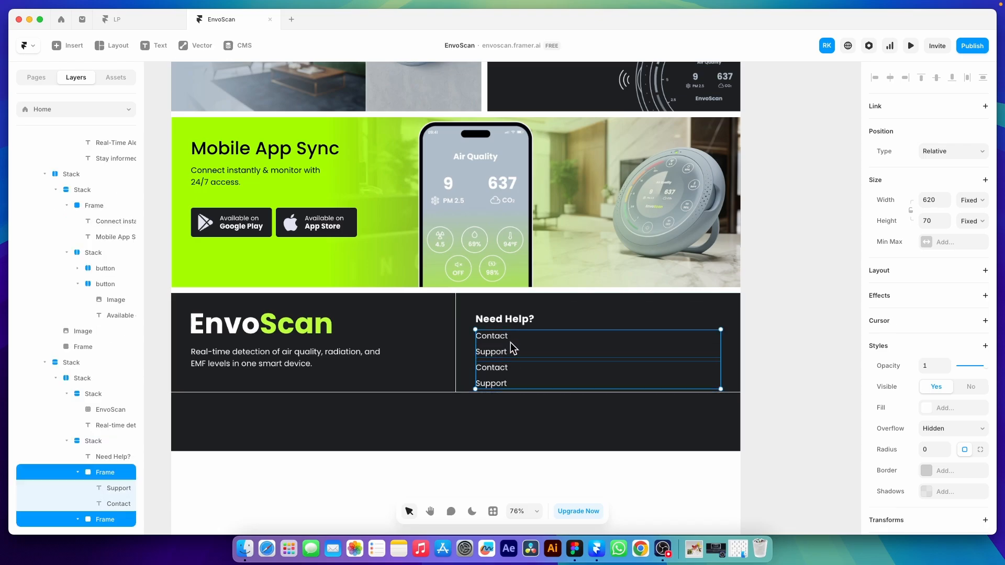
pyautogui.press('alt+super+Return')
pyautogui.click(942, 332)
pyautogui.click(938, 322)
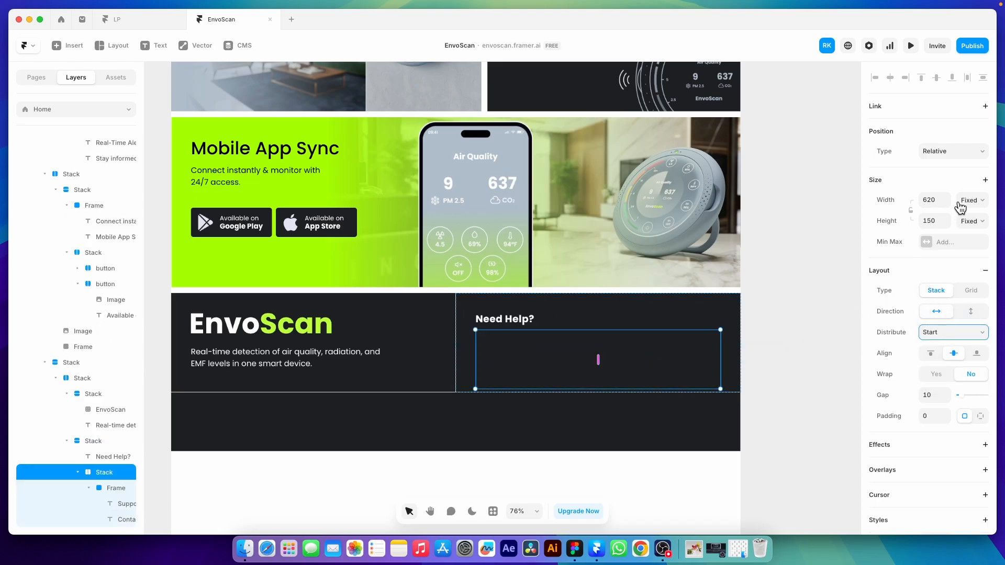
pyautogui.click(964, 202)
pyautogui.click(964, 222)
# - Turn both link frames into vertical stacks and set their widths to Fit content
pyautogui.keyDown('super'); pyautogui.click(570, 362); pyautogui.keyUp('super')
pyautogui.press('Escape')
pyautogui.click(968, 202)
pyautogui.click(976, 234)
pyautogui.scroll(-4, 105, 480)
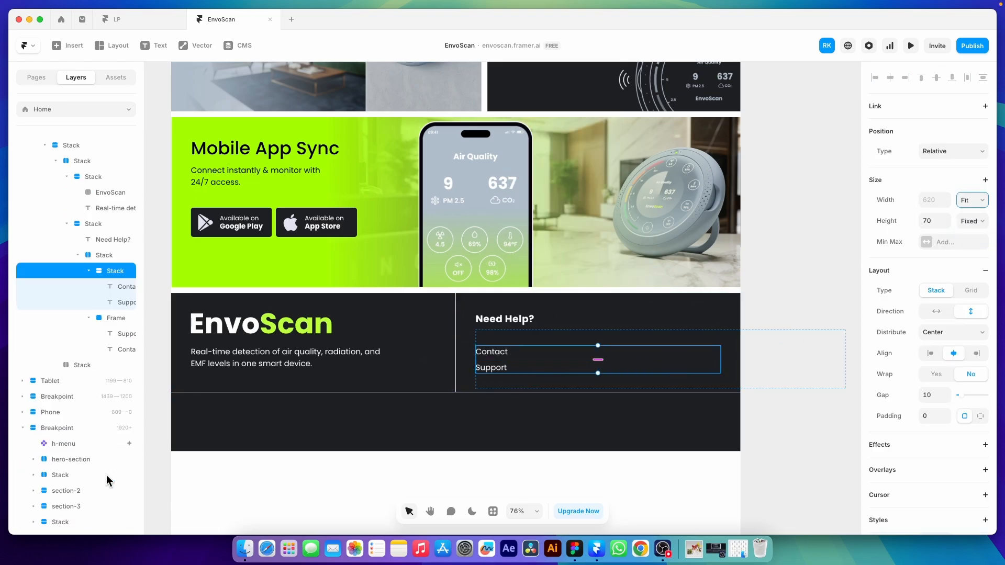
pyautogui.click(115, 318)
pyautogui.click(970, 201)
pyautogui.click(972, 234)
# - Set the width of the Contact and Support link texts to Fit content
pyautogui.keyDown('super'); pyautogui.click(684, 353); pyautogui.keyUp('super')
pyautogui.keyDown('shift'); pyautogui.click(686, 367); pyautogui.keyUp('shift')
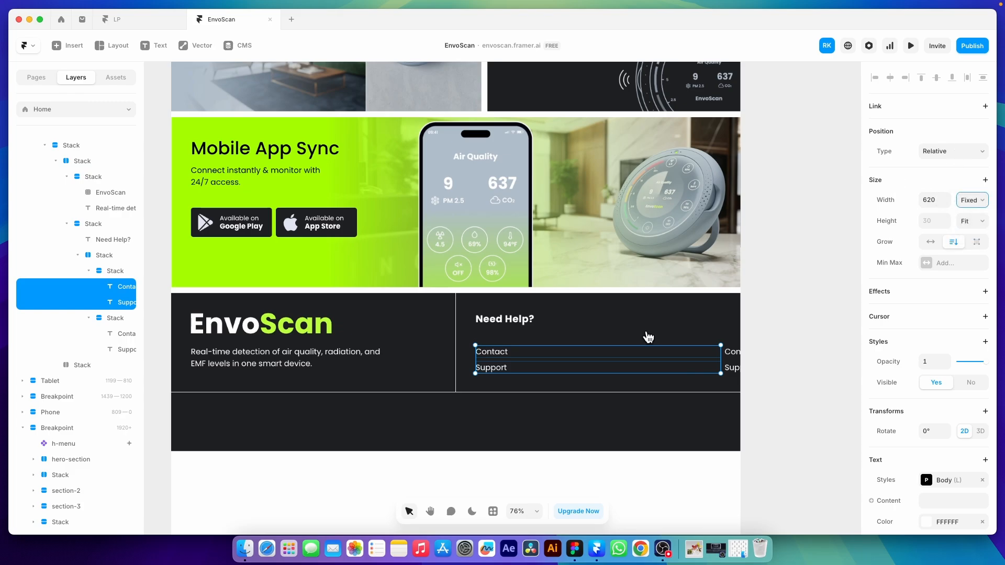
pyautogui.click(969, 200)
pyautogui.click(972, 234)
# - Change the second link group's texts to "Delivery" and "Return"
pyautogui.click(561, 372)
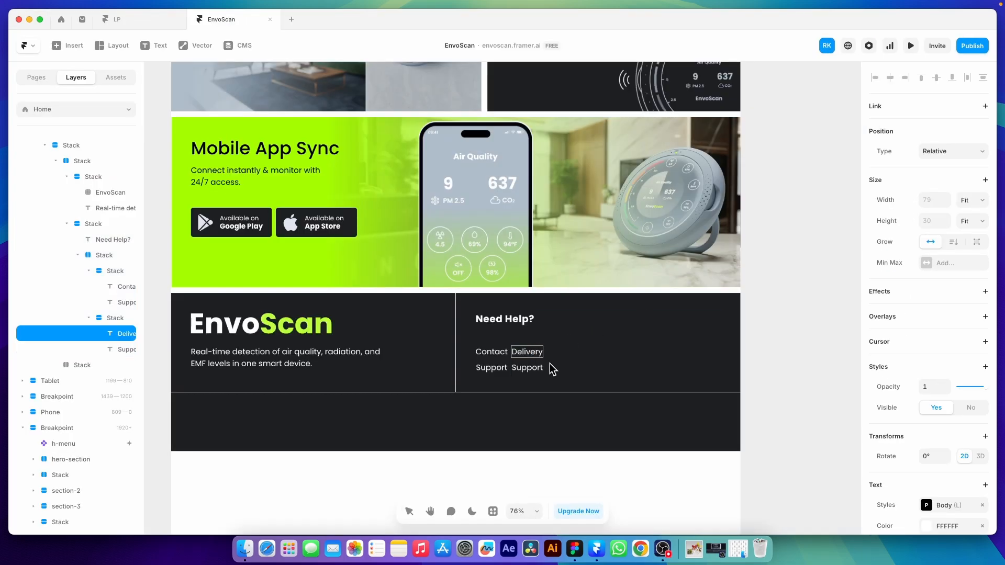
pyautogui.press('Escape')
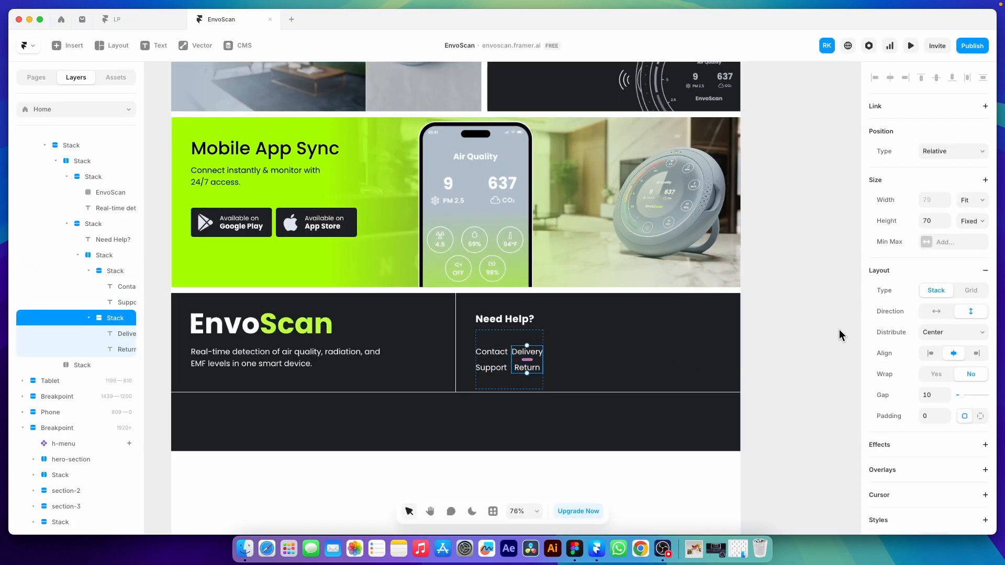
# - Left-align the link groups and set the width of the links stack and both groups to Fill
pyautogui.press('Escape')
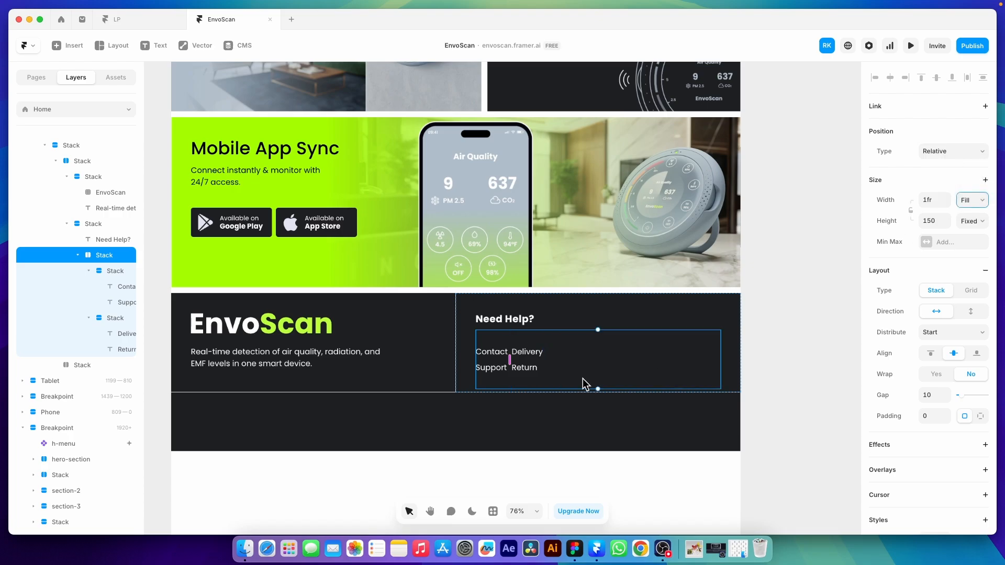
pyautogui.click(506, 371)
pyautogui.click(966, 187)
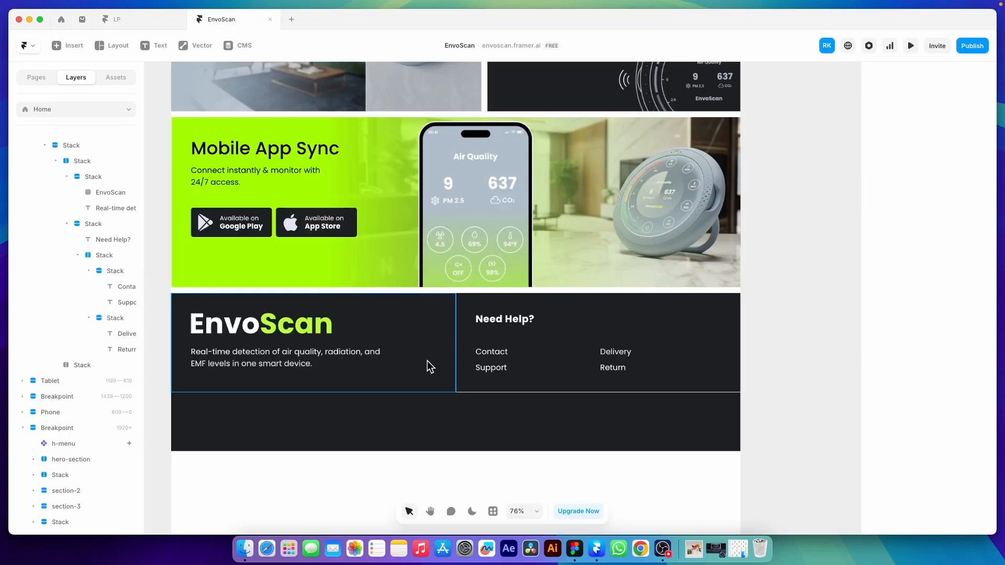
# - Add the text "Copyright © 2024 - 2025 EnvoScan. All Rights Reserved" to the lower footer stack and apply the Body style
pyautogui.click(427, 421)
pyautogui.click(155, 45)
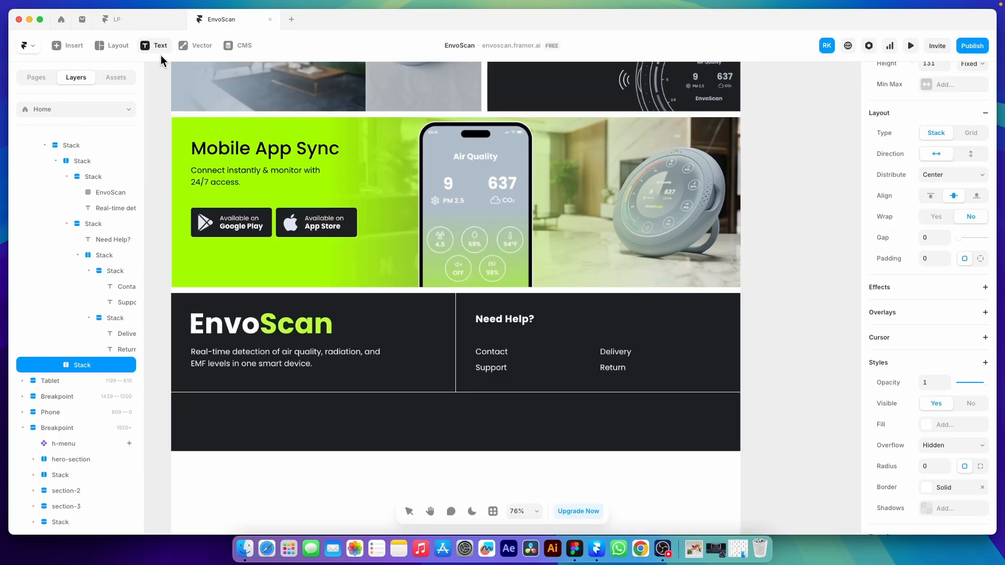
pyautogui.click(413, 440)
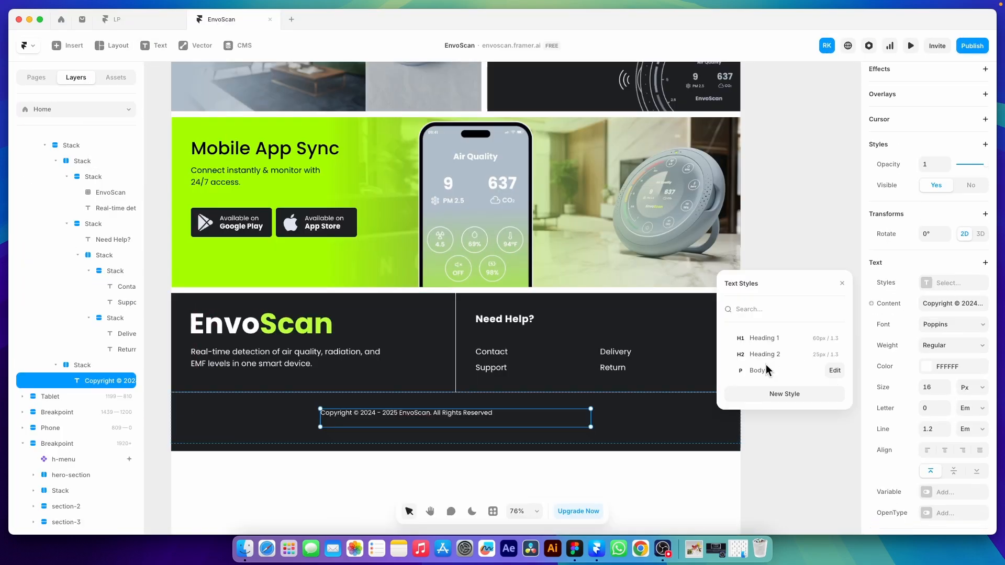
pyautogui.click(765, 370)
# - Set the copyright text's height to Fit content and its width to Fill
pyautogui.scroll(5, 952, 262)
pyautogui.click(971, 221)
pyautogui.click(971, 254)
pyautogui.click(971, 200)
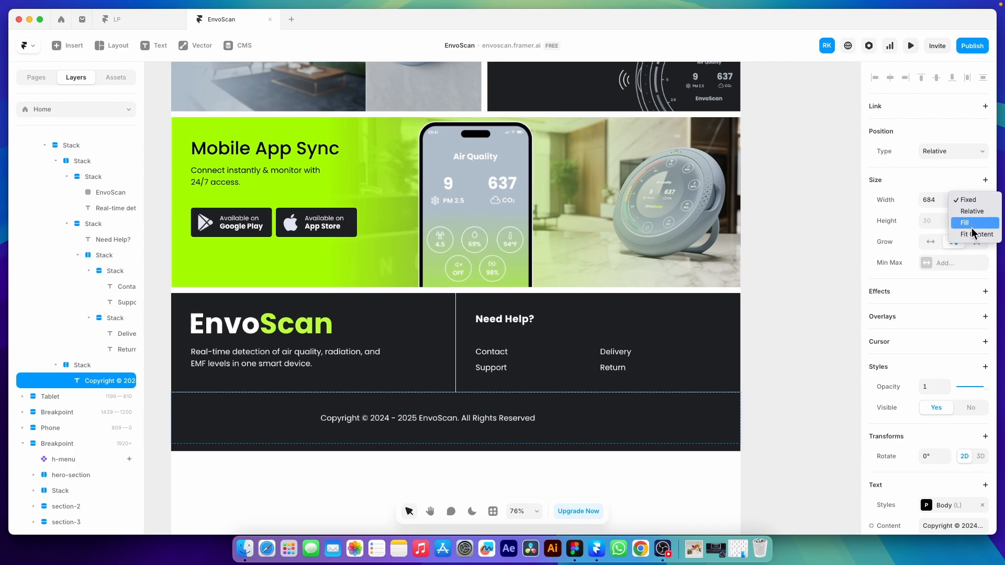
pyautogui.click(971, 223)
pyautogui.click(373, 432)
pyautogui.click(337, 420)
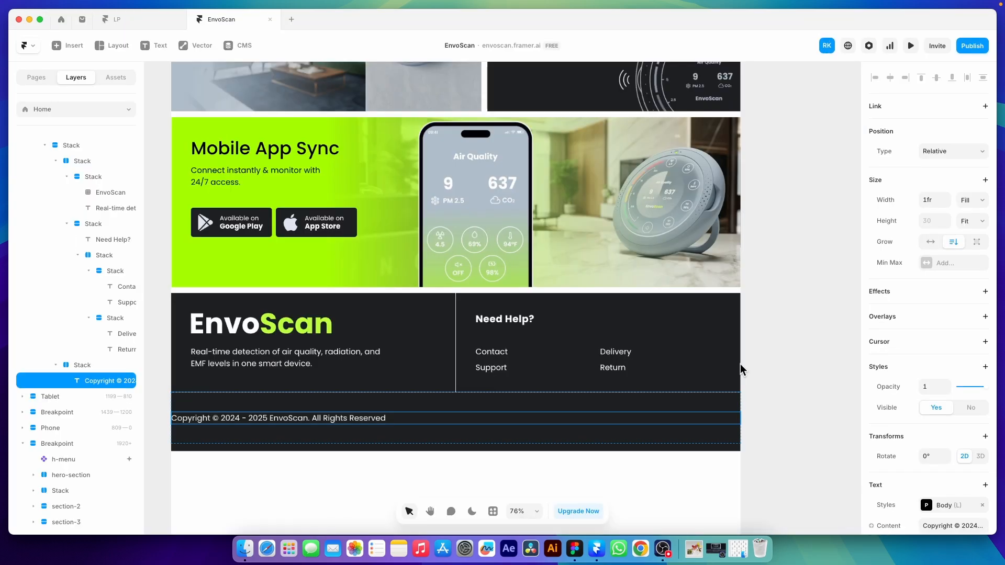
# - Add the text "4.9/5 Rating (2,500+ Reviews)" to the lower footer stack and paste the green star copied from the Figma wireframe
pyautogui.click(330, 439)
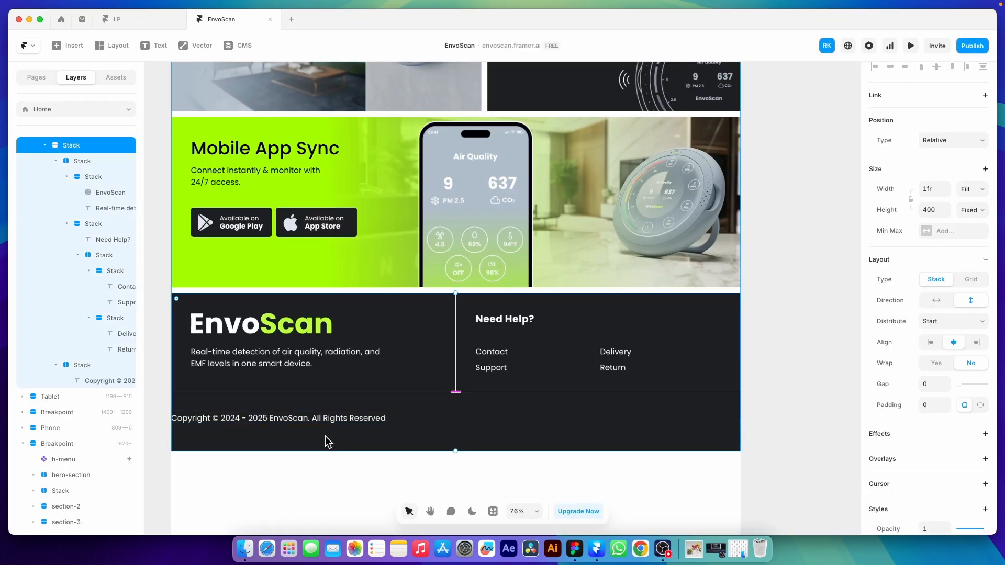
pyautogui.press('super+v')
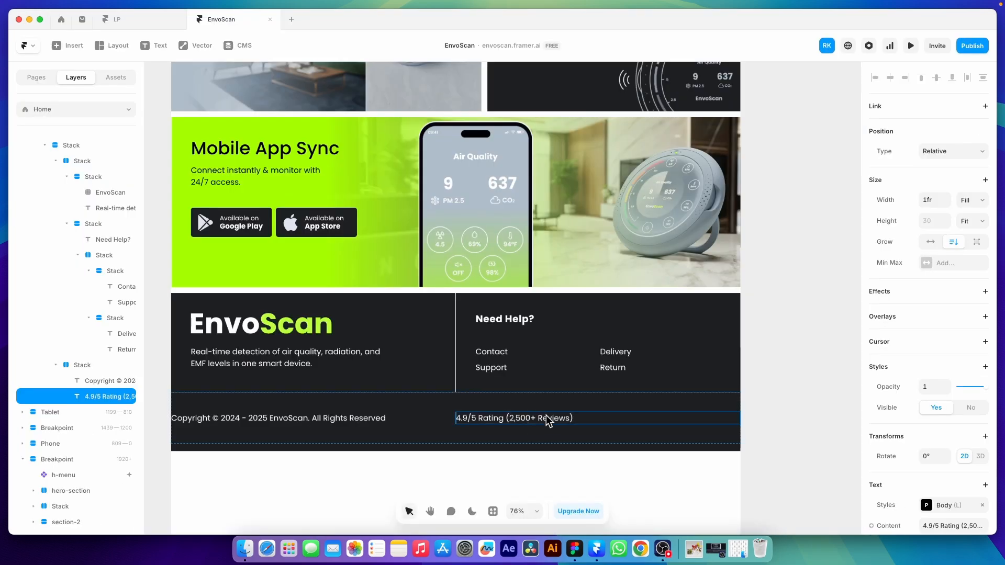
pyautogui.press('super+Tab')
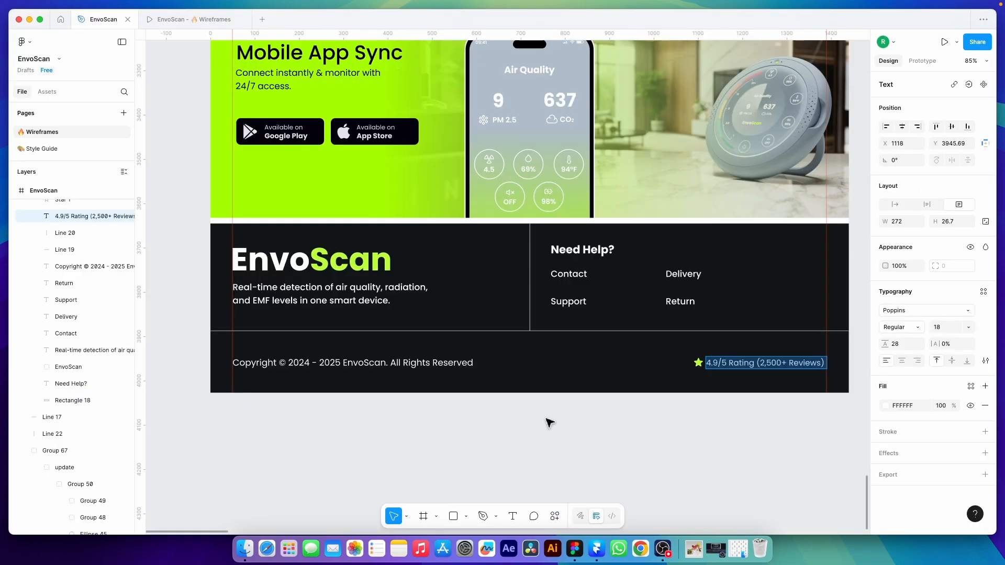
pyautogui.click(698, 363)
pyautogui.click(555, 516)
pyautogui.click(466, 375)
pyautogui.press('super+Tab')
pyautogui.press('super+v')
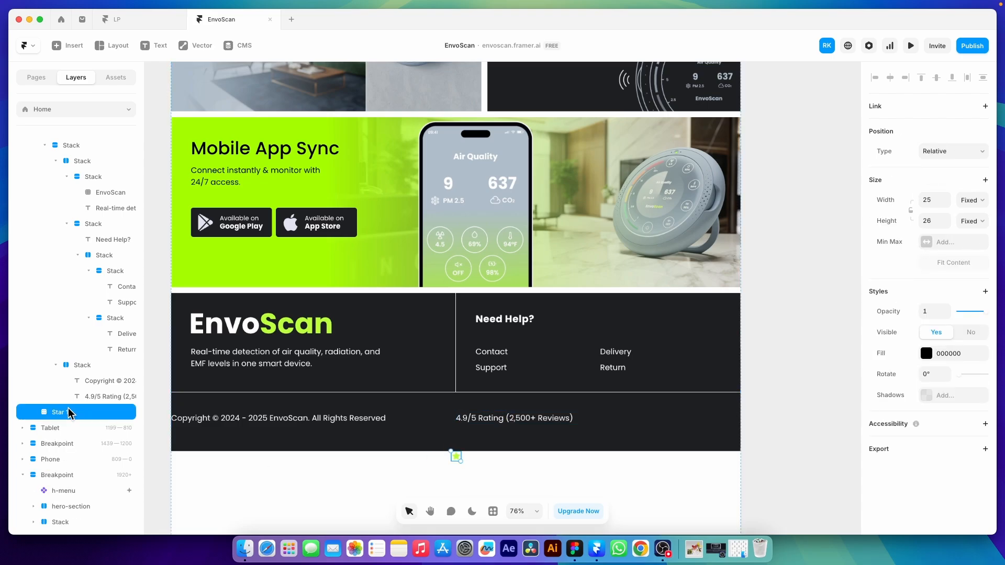
# - Wrap the star and the rating text in a new stack inside the lower footer row, with the star first
pyautogui.keyDown('shift'); pyautogui.click(537, 419); pyautogui.keyUp('shift')
pyautogui.moveTo(69, 412); pyautogui.dragTo(96, 435)
pyautogui.press('super+Return')
pyautogui.click(108, 415)
pyautogui.moveTo(97, 428); pyautogui.dragTo(110, 409)
# - Lay out the star and rating text side by side in their stack, with the text's width set to Fill
pyautogui.click(562, 419)
pyautogui.click(972, 201)
pyautogui.click(972, 222)
pyautogui.click(101, 413)
pyautogui.click(951, 231)
pyautogui.click(101, 413)
pyautogui.click(953, 231)
pyautogui.click(87, 401)
pyautogui.click(930, 272)
pyautogui.click(102, 426)
pyautogui.click(424, 416)
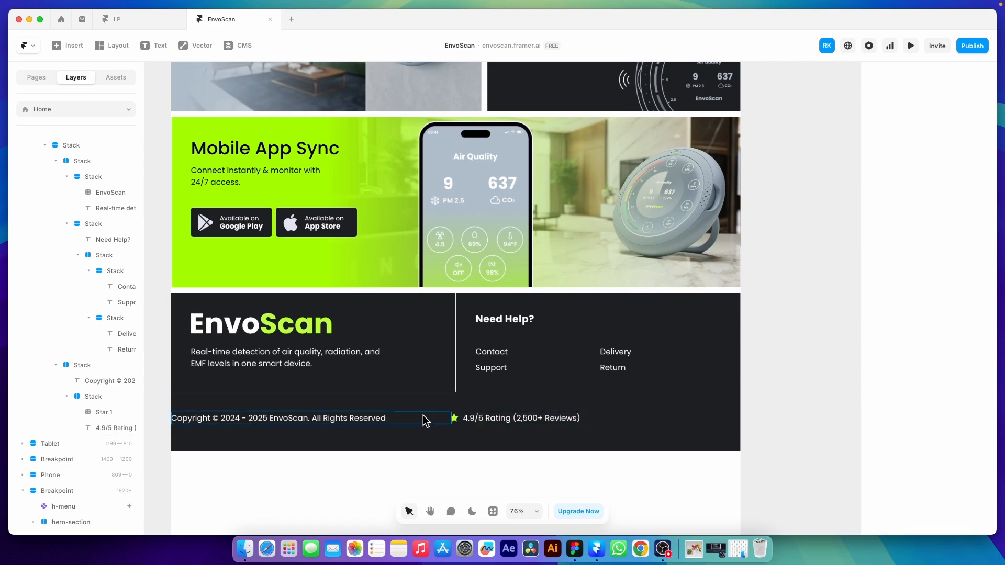
# - Set the width of the stack holding the star and rating text to Fill
pyautogui.click(454, 420)
pyautogui.scroll(5, 454, 421)
pyautogui.click(107, 411)
pyautogui.scroll(-4, 481, 399)
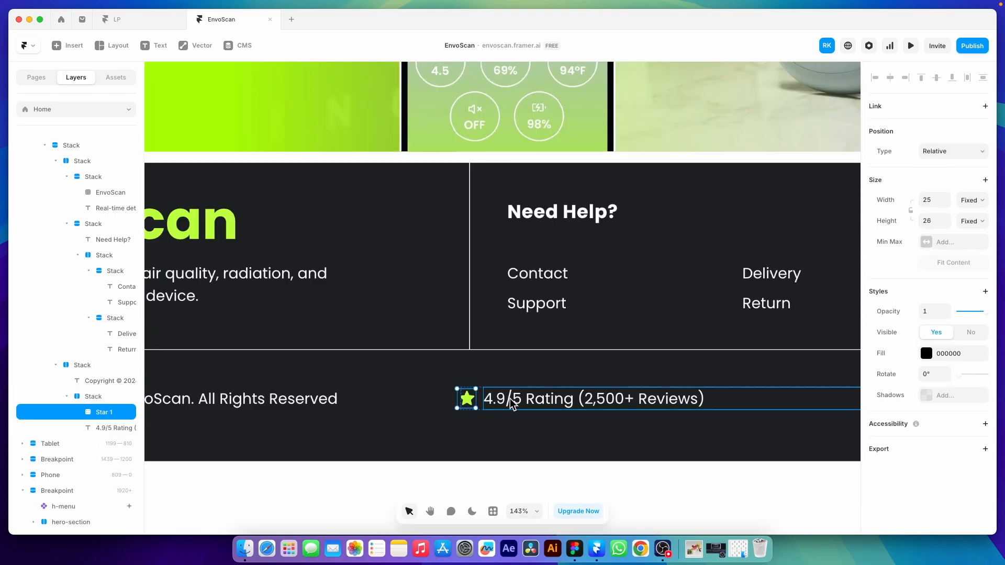
pyautogui.click(512, 404)
pyautogui.press('Escape')
pyautogui.click(966, 201)
pyautogui.click(966, 224)
pyautogui.scroll(-4, 435, 397)
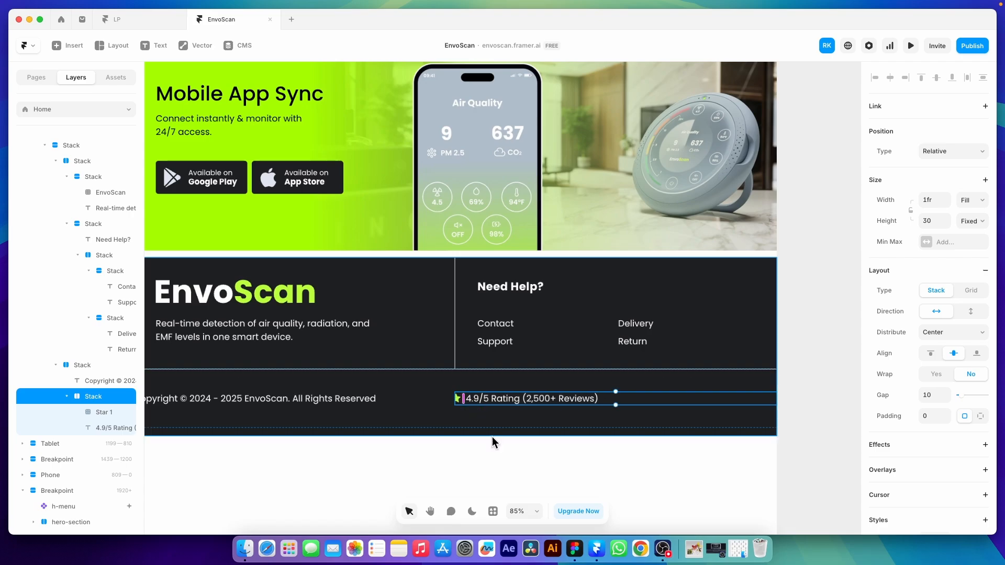
pyautogui.scroll(-3, 624, 400)
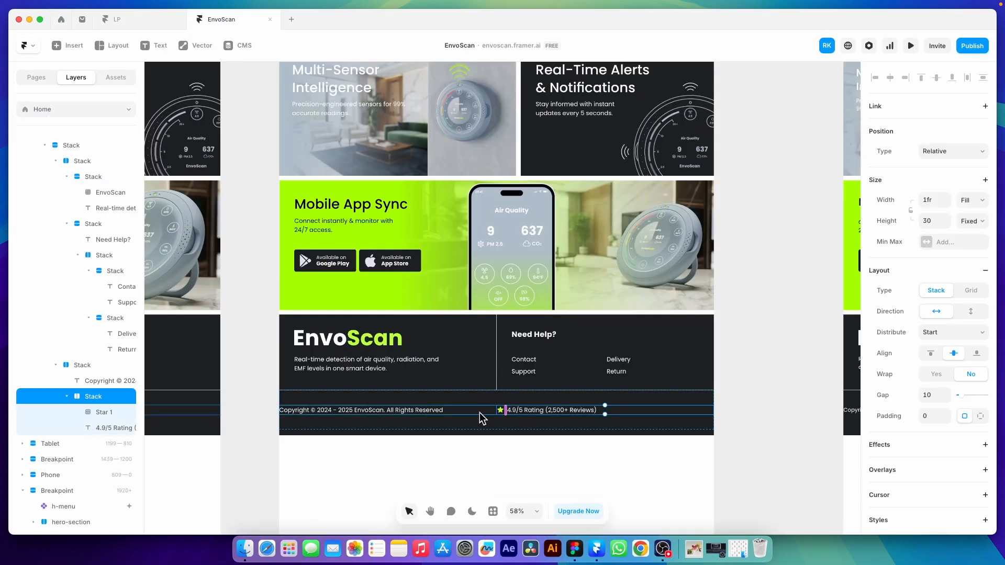
# - Set the rating text's width to Fit content and distribute the rating stack's contents to the End
pyautogui.click(953, 332)
pyautogui.click(627, 419)
pyautogui.doubleClick(608, 411)
pyautogui.click(974, 200)
pyautogui.click(972, 235)
pyautogui.click(637, 410)
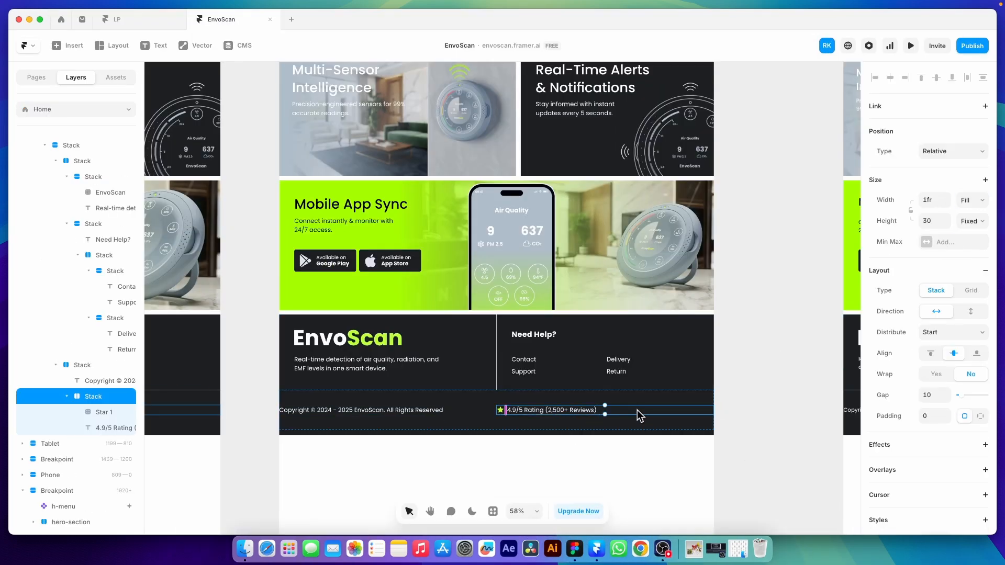
pyautogui.click(953, 332)
pyautogui.click(946, 354)
# - Set the padding of the lower footer stack to 50
pyautogui.click(565, 420)
pyautogui.scroll(-3, 949, 271)
pyautogui.click(933, 259)
pyautogui.write('50')
pyautogui.click(753, 381)
pyautogui.click(565, 420)
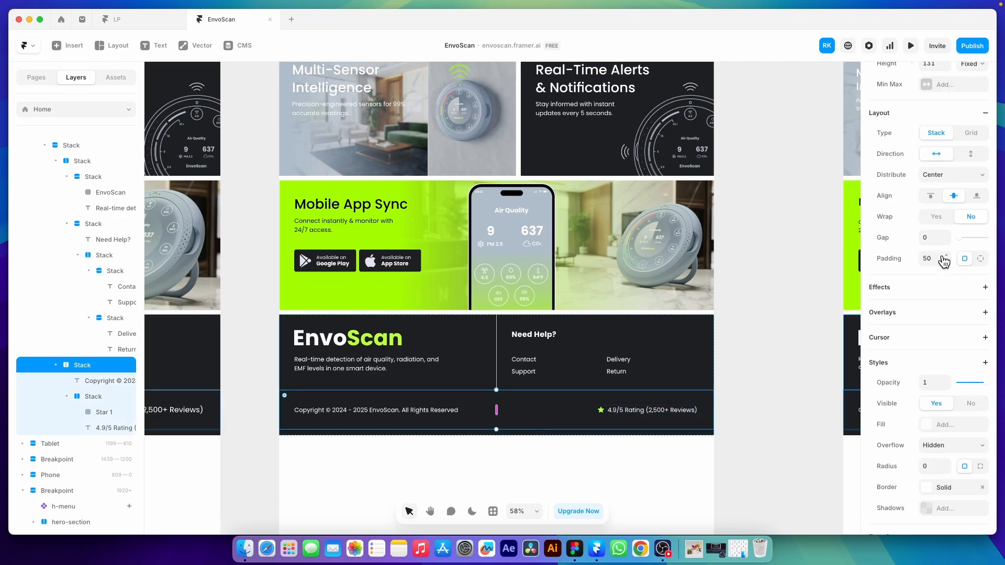
# - Set the heights of the lower footer row, the upper footer row and the whole footer stack to Fit content
pyautogui.scroll(2, 944, 262)
pyautogui.click(971, 139)
pyautogui.click(973, 174)
pyautogui.click(87, 174)
pyautogui.click(82, 161)
pyautogui.click(972, 221)
pyautogui.click(972, 255)
pyautogui.click(63, 146)
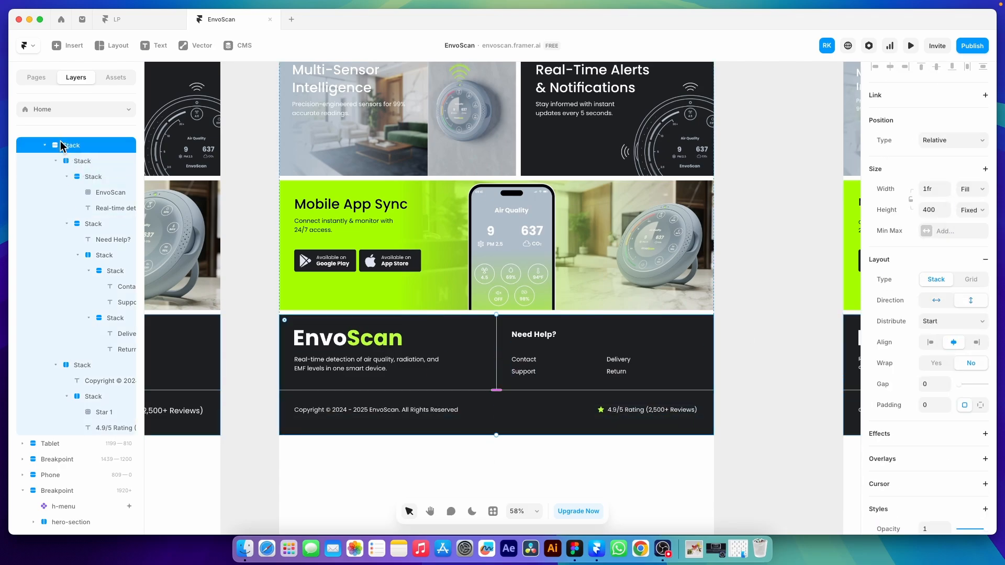
pyautogui.click(972, 210)
pyautogui.click(968, 245)
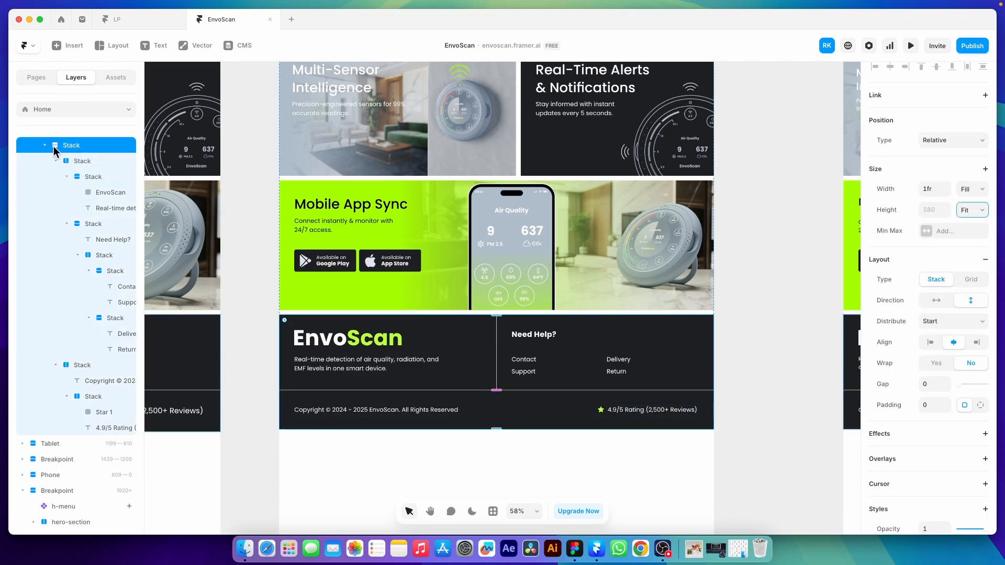
# - Rename the main footer stack as "footer-sec"
pyautogui.scroll(5, 63, 173)
pyautogui.doubleClick(76, 253)
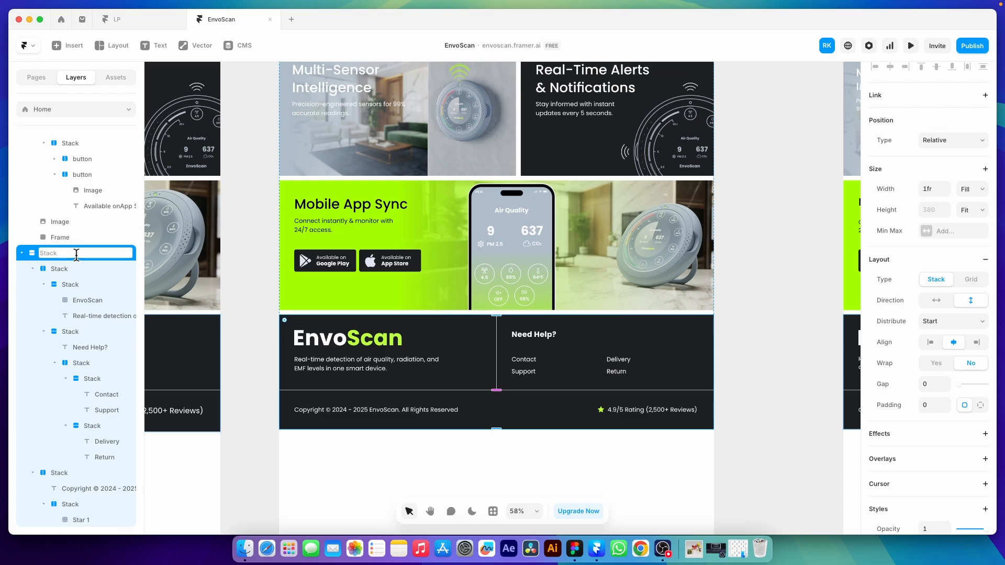
pyautogui.write('footer-sec')
pyautogui.press('Return')
pyautogui.click(239, 272)
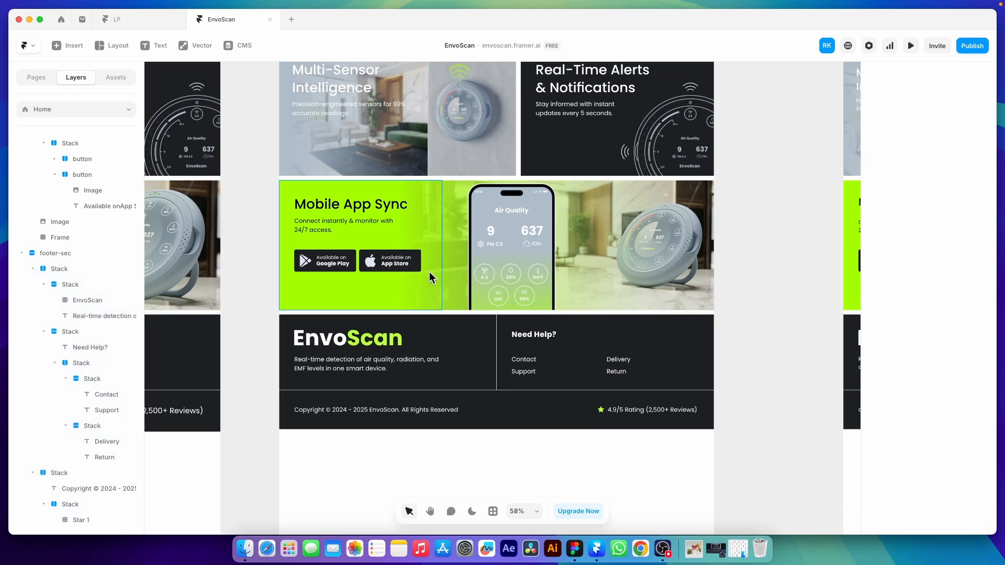
# - Rename the parent stack of the feature cards, app sync banner and footer as "5 and 5 section"
pyautogui.scroll(5, 425, 264)
pyautogui.scroll(-1, 403, 265)
pyautogui.scroll(-5, 403, 265)
pyautogui.click(417, 293)
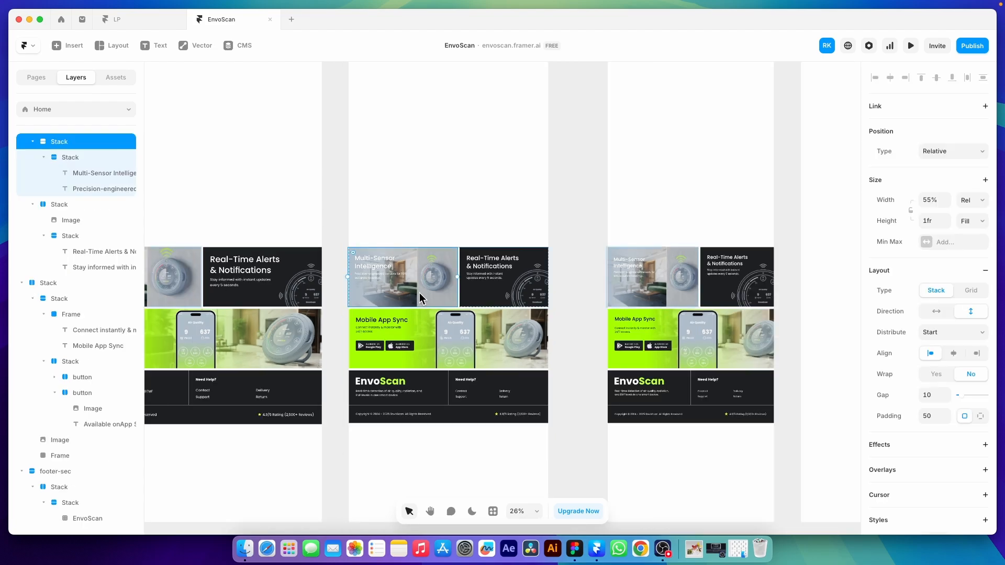
pyautogui.scroll(4, 73, 209)
pyautogui.click(55, 236)
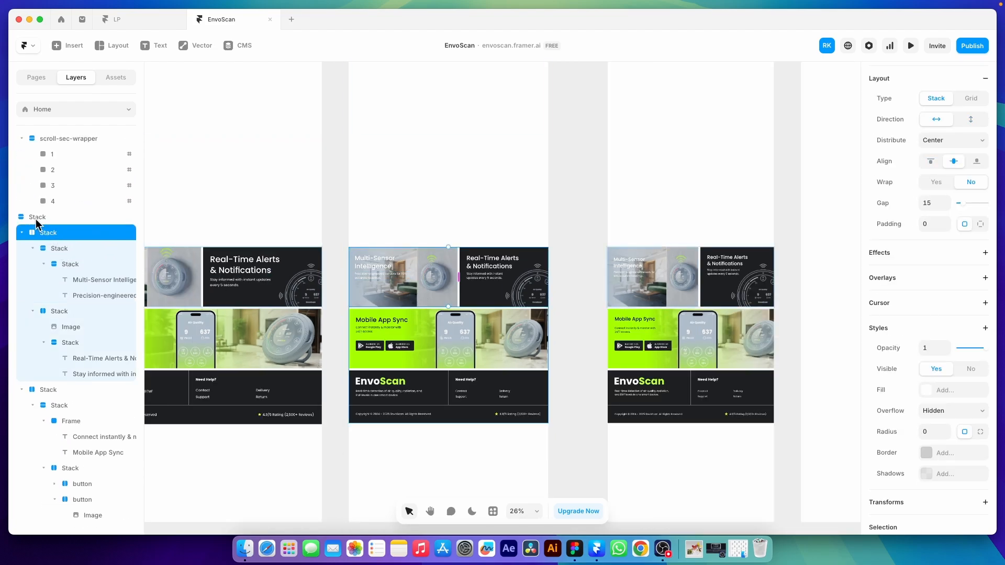
pyautogui.click(37, 219)
pyautogui.doubleClick(37, 219)
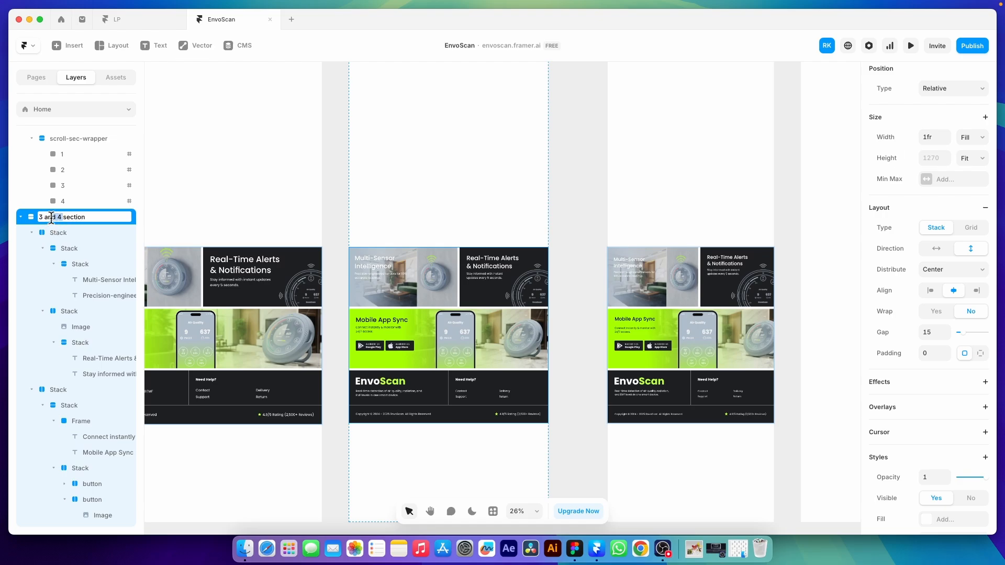
pyautogui.moveTo(51, 217); pyautogui.dragTo(39, 224)
pyautogui.write('5')
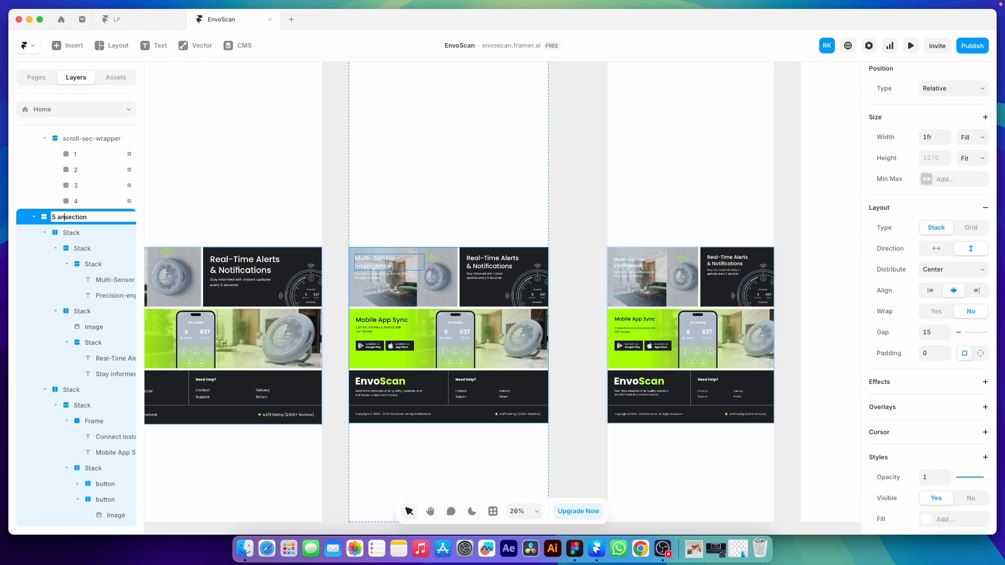
pyautogui.write(' and 5')
pyautogui.press('Return')
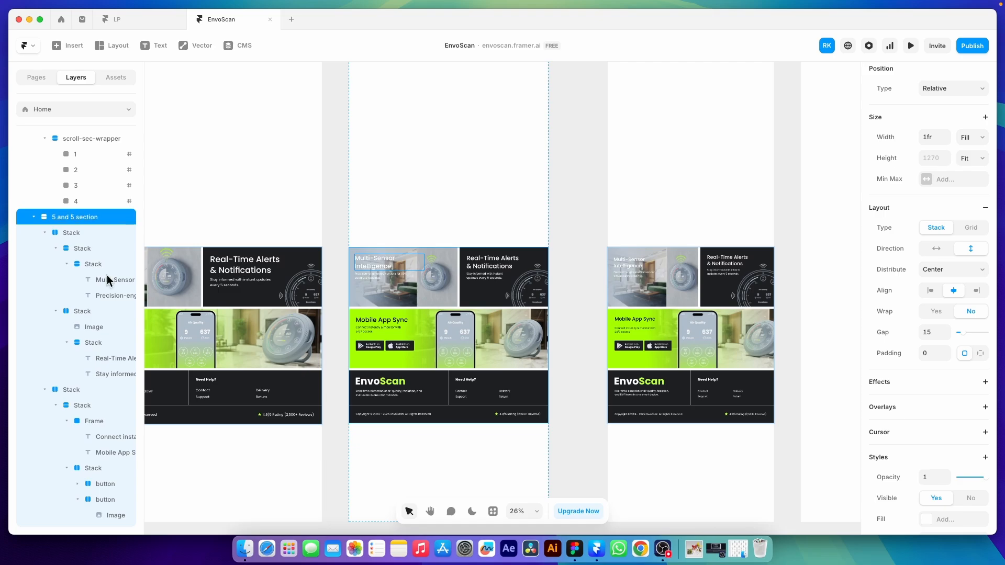
pyautogui.click(341, 296)
# - Set the height of the primary Desktop breakpoint to Fit content
pyautogui.scroll(-4, 341, 296)
pyautogui.scroll(-3, 428, 273)
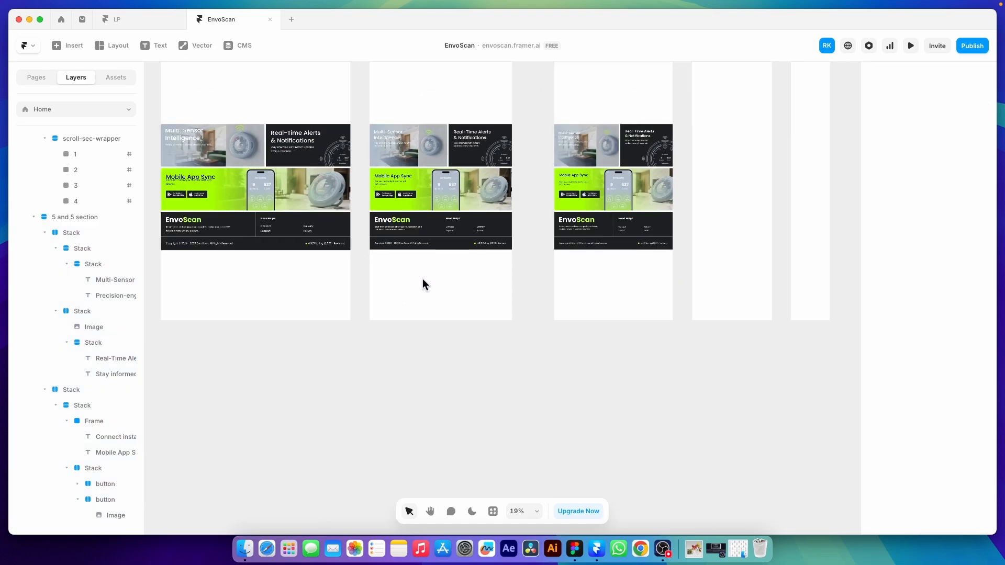
pyautogui.click(423, 278)
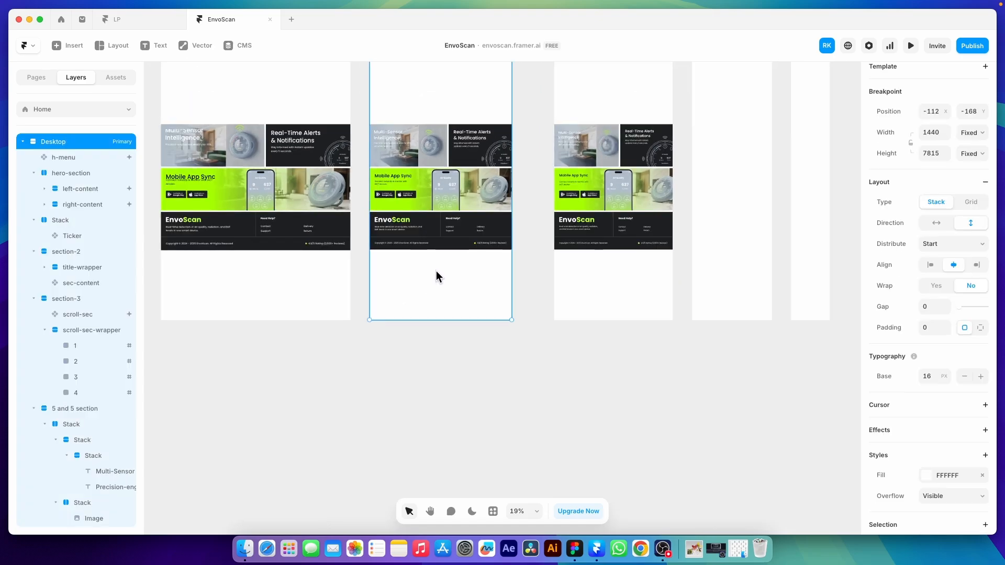
pyautogui.click(980, 153)
pyautogui.click(976, 188)
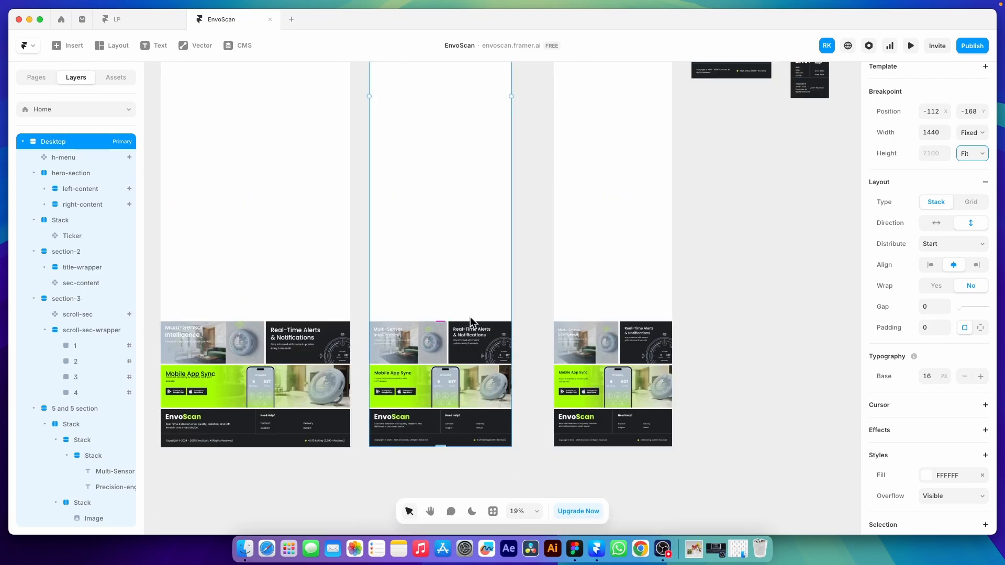
# - Preview the desktop page and check its sections from the header through the scroll animation to the footer
pyautogui.scroll(10, 468, 316)
pyautogui.scroll(5, 460, 271)
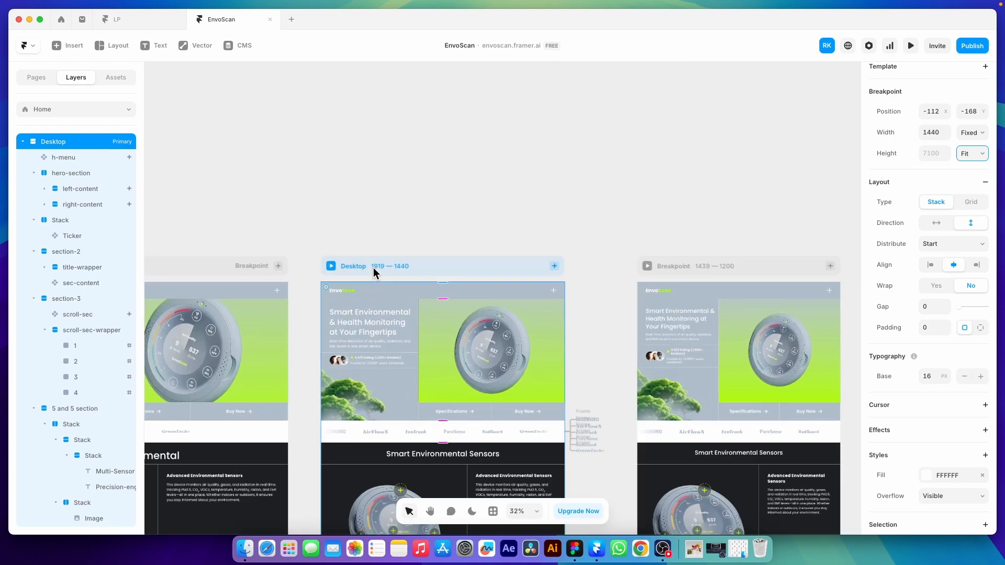
pyautogui.click(910, 48)
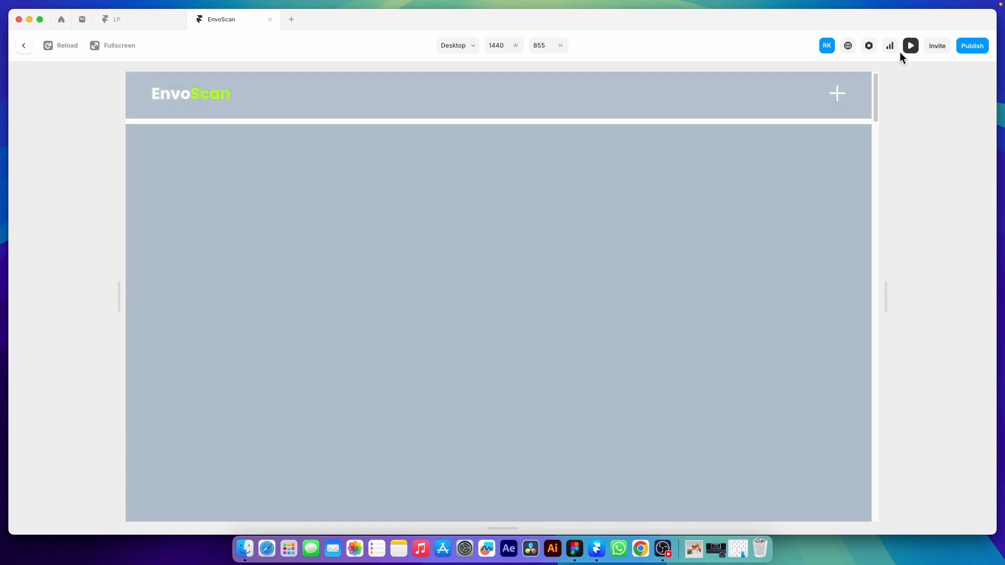
pyautogui.scroll(-15, 512, 225)
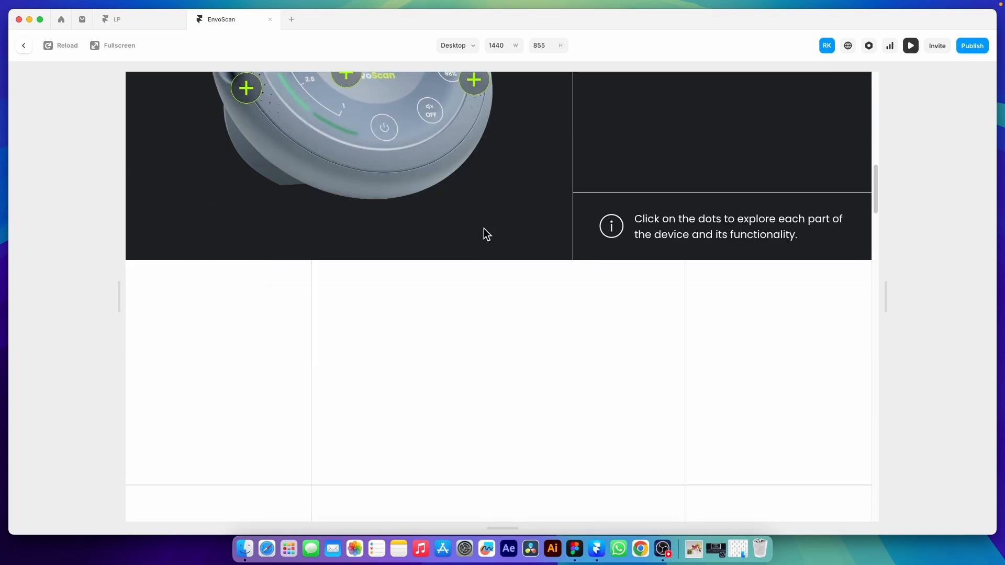
pyautogui.scroll(-3, 482, 229)
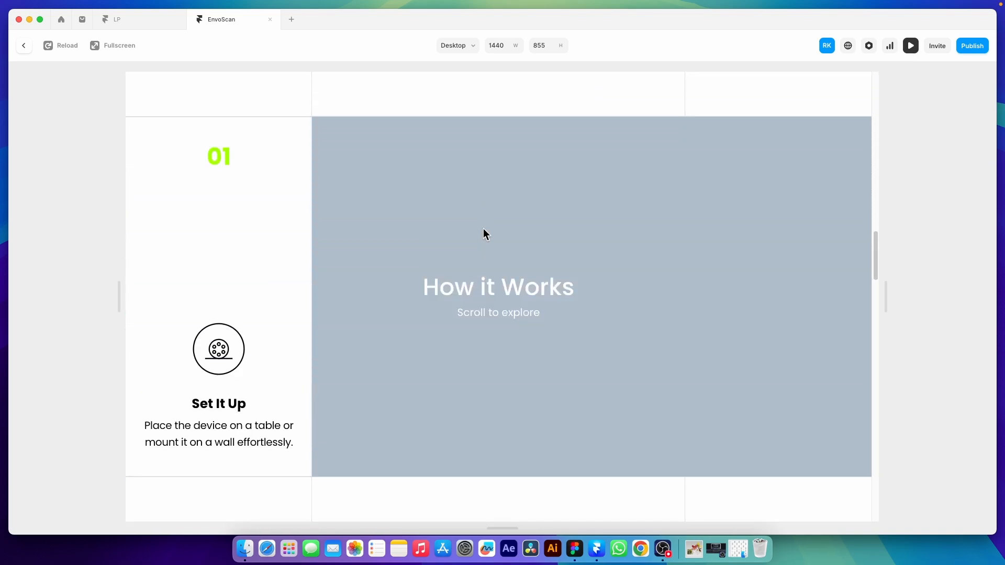
pyautogui.scroll(-10, 483, 228)
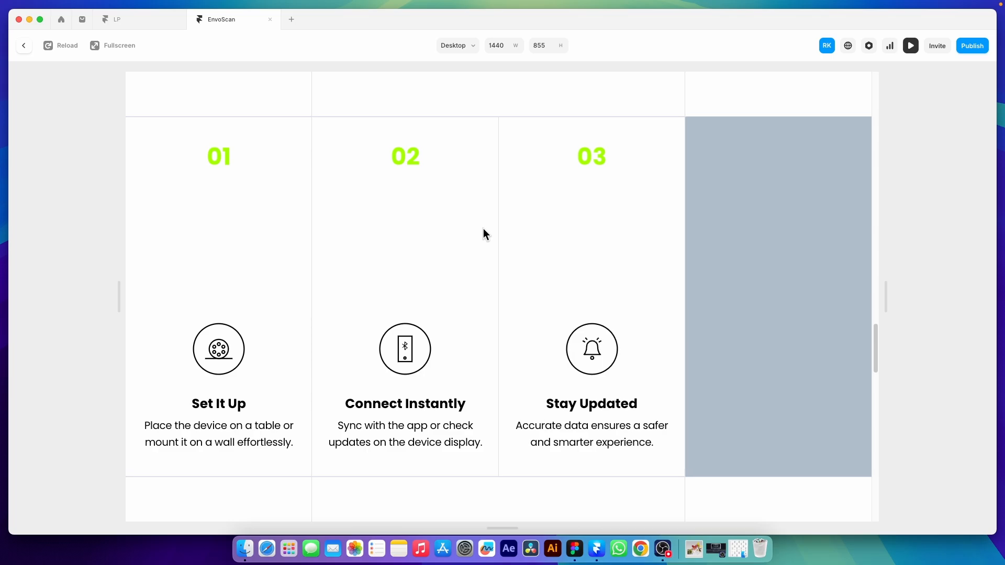
pyautogui.scroll(-15, 483, 228)
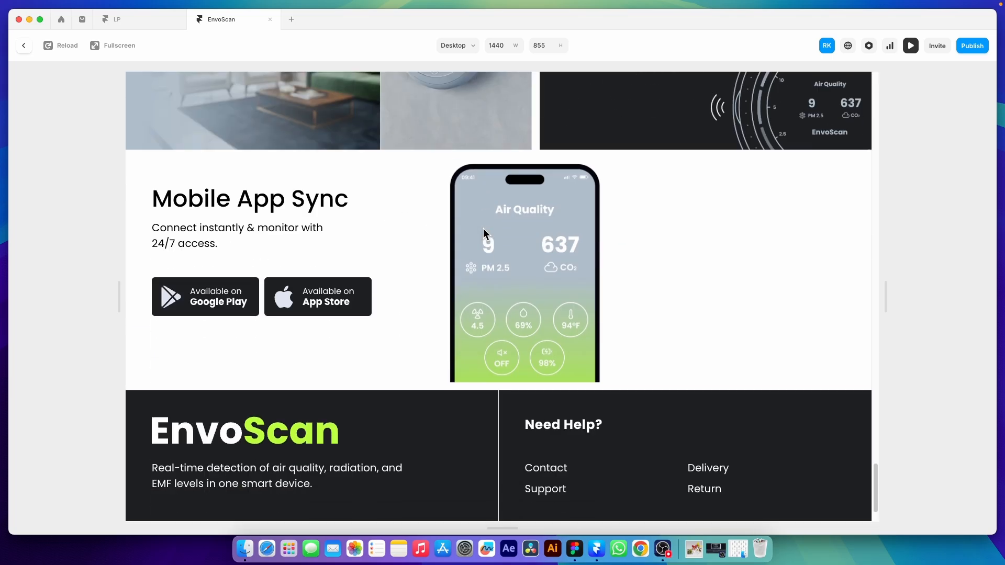
pyautogui.scroll(5, 482, 228)
pyautogui.scroll(-3, 469, 240)
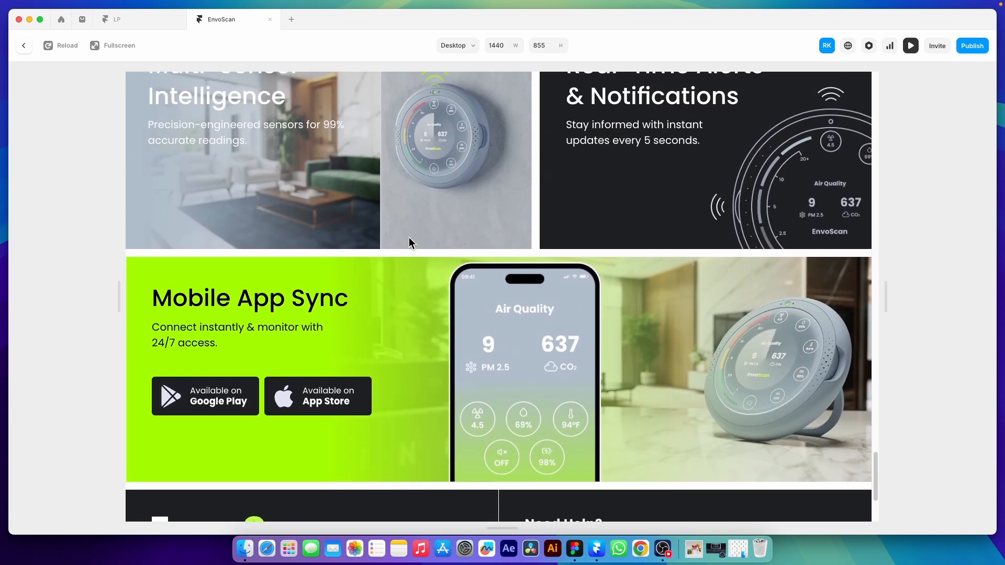
pyautogui.scroll(2, 409, 238)
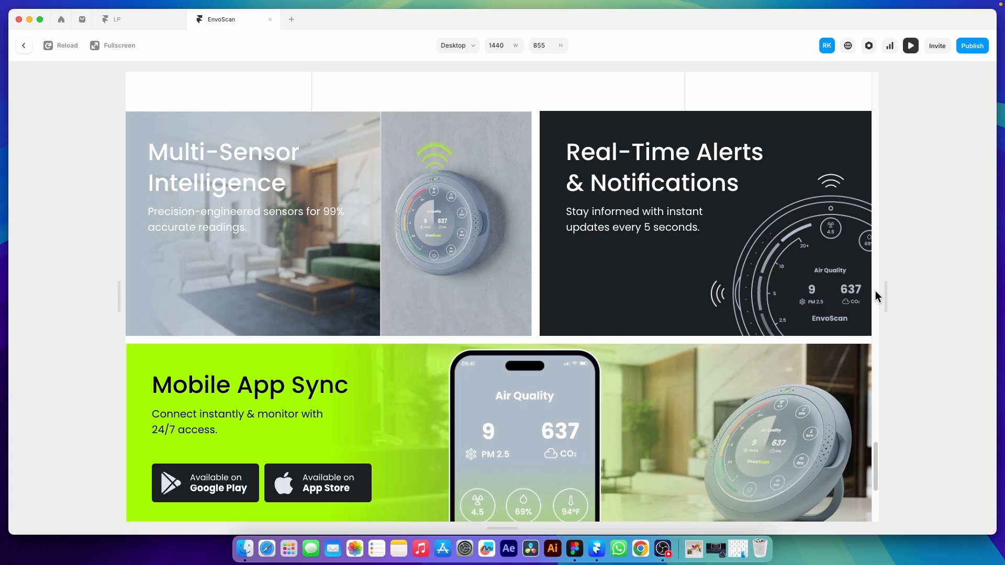
# - Narrow the preview width to check how the lower sections respond, and return to the canvas
pyautogui.moveTo(886, 296); pyautogui.dragTo(829, 293)
pyautogui.scroll(-2, 541, 313)
pyautogui.scroll(-4, 541, 313)
pyautogui.click(24, 45)
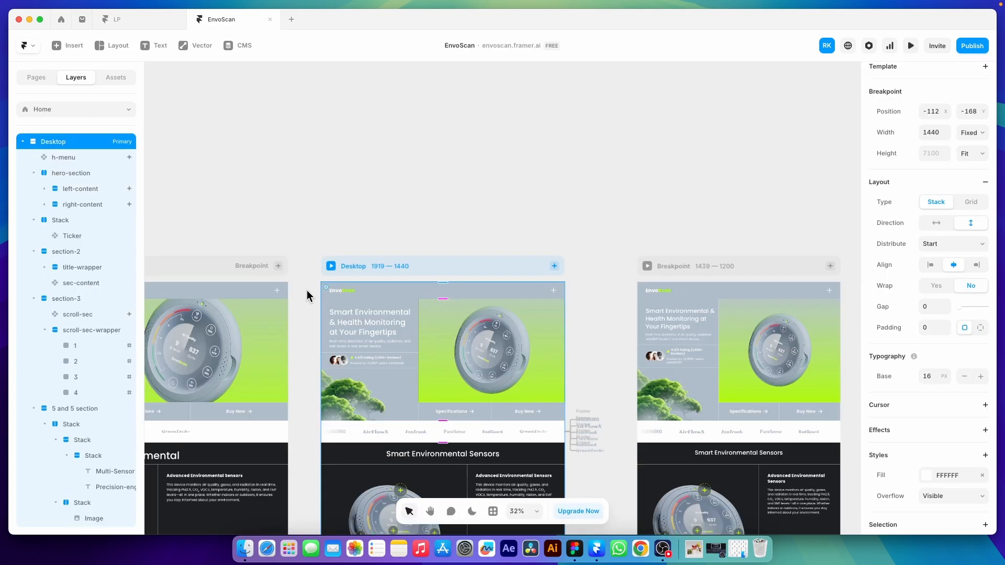
# - Examine the Tablet and Phone breakpoint layouts from the hero down to the footer
pyautogui.scroll(-10, 405, 290)
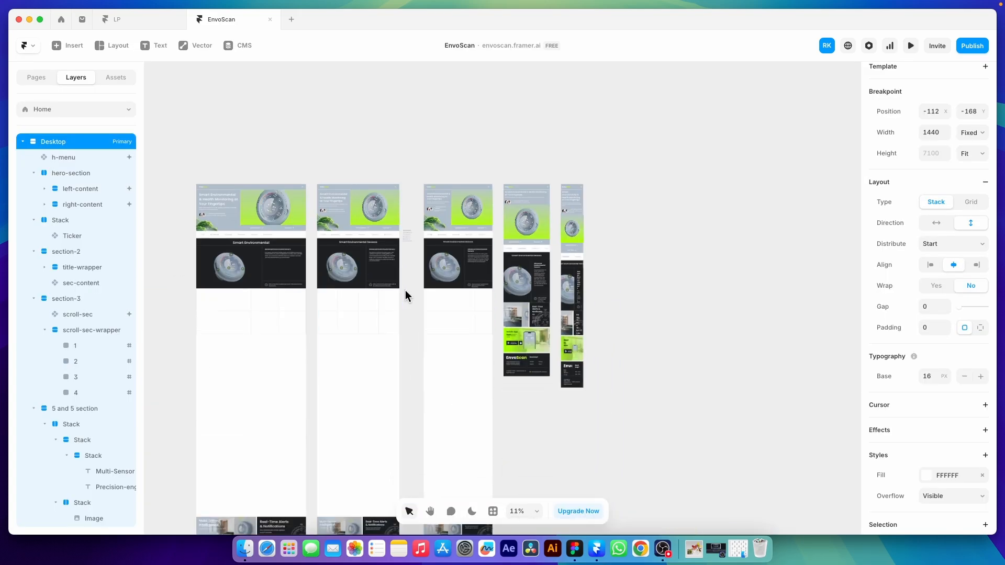
pyautogui.click(406, 261)
pyautogui.scroll(10, 406, 261)
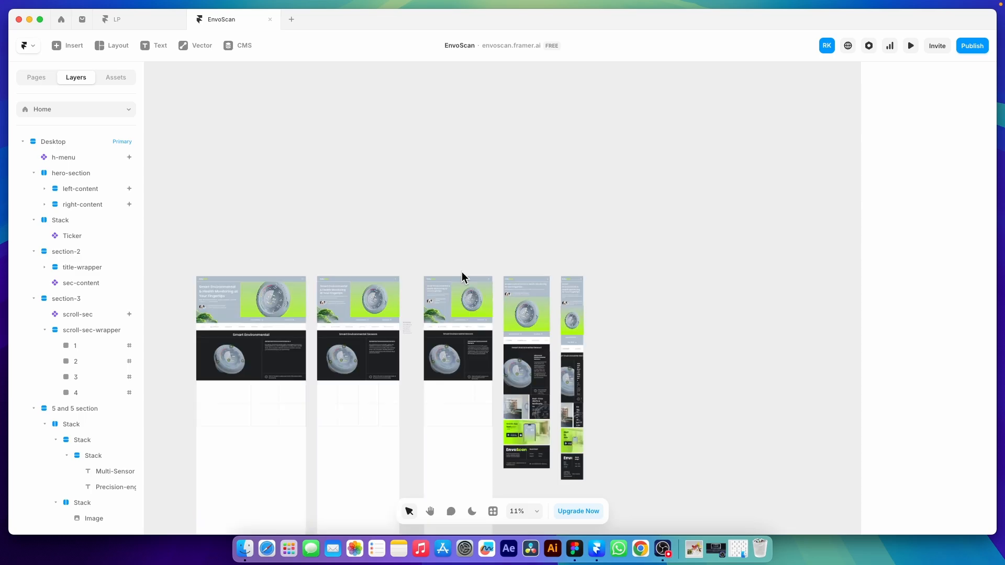
pyautogui.scroll(5, 572, 375)
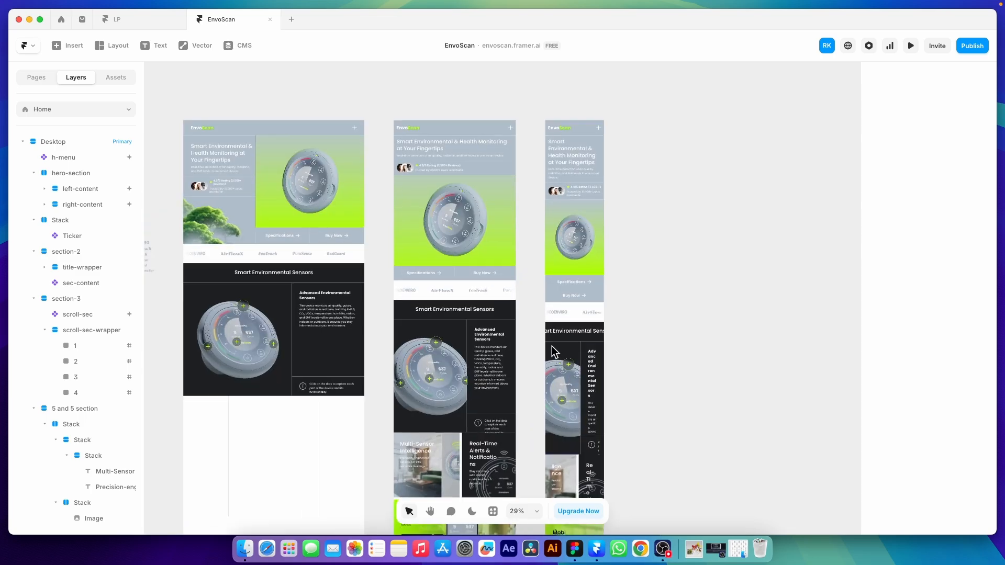
pyautogui.scroll(-5, 552, 346)
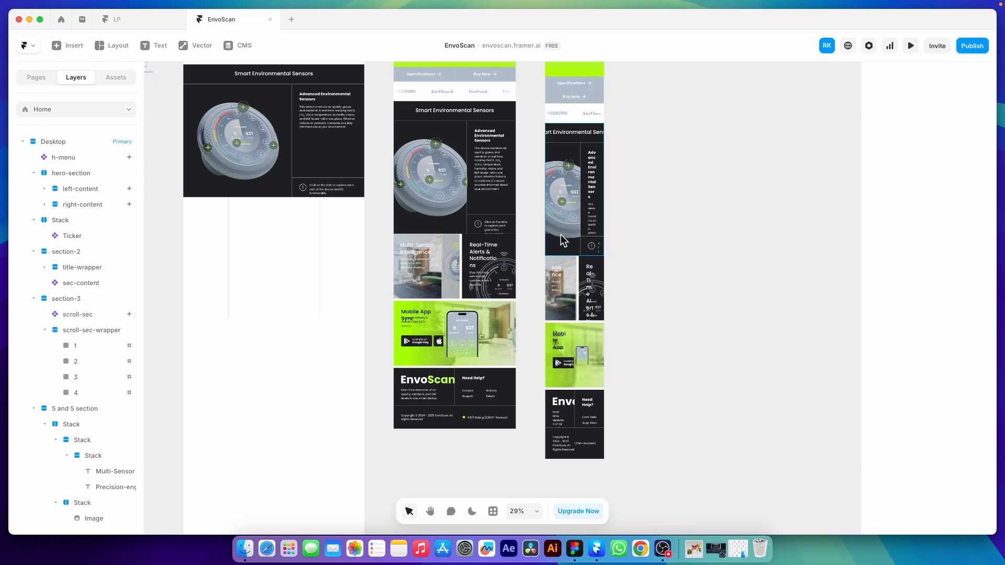
# - Open the sec-content component and add a new variant based on Variant 1, placed below it at about Y 1604
pyautogui.scroll(3, 580, 282)
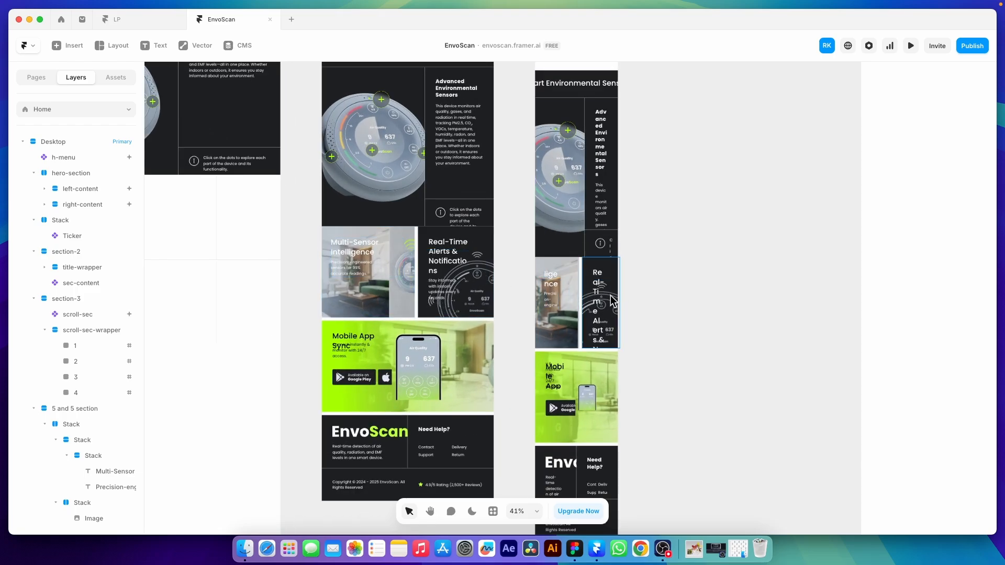
pyautogui.scroll(-3, 578, 297)
pyautogui.scroll(-3, 576, 298)
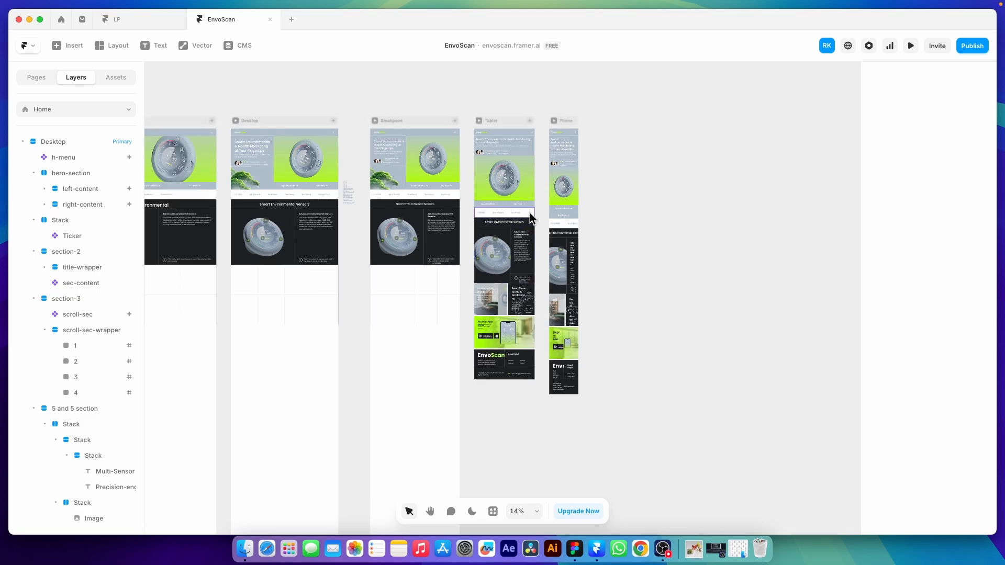
pyautogui.scroll(1, 576, 334)
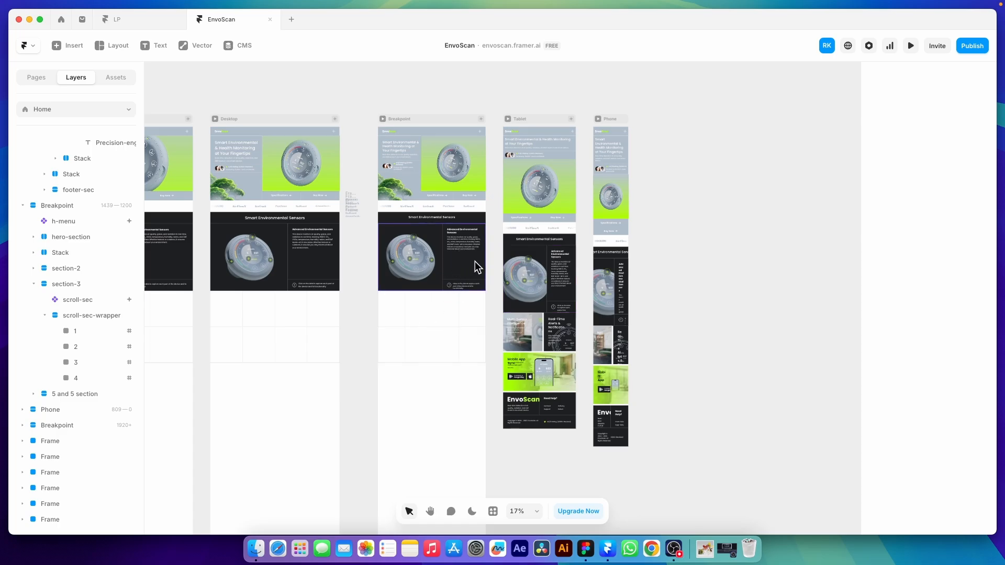
pyautogui.doubleClick(531, 269)
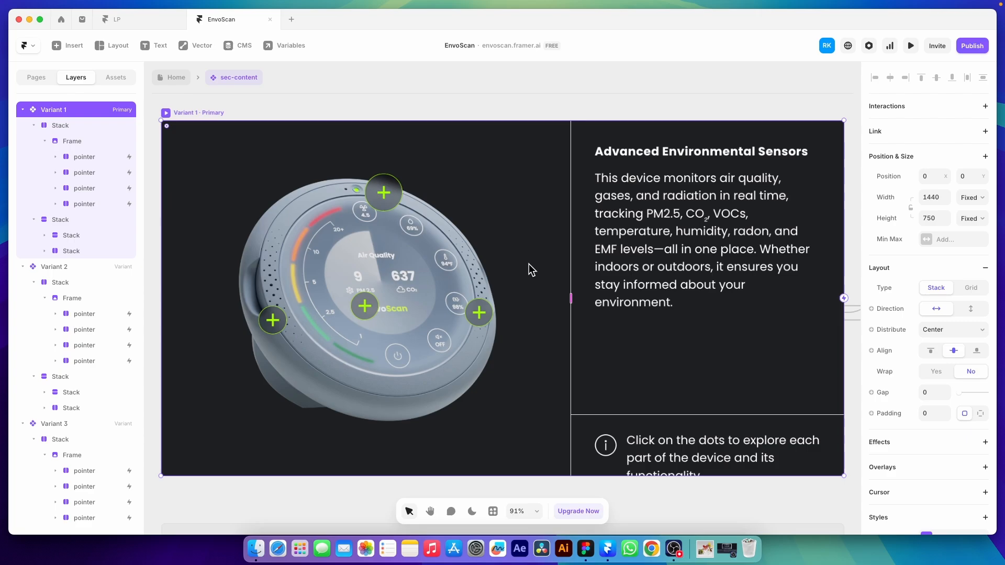
pyautogui.scroll(-15, 388, 275)
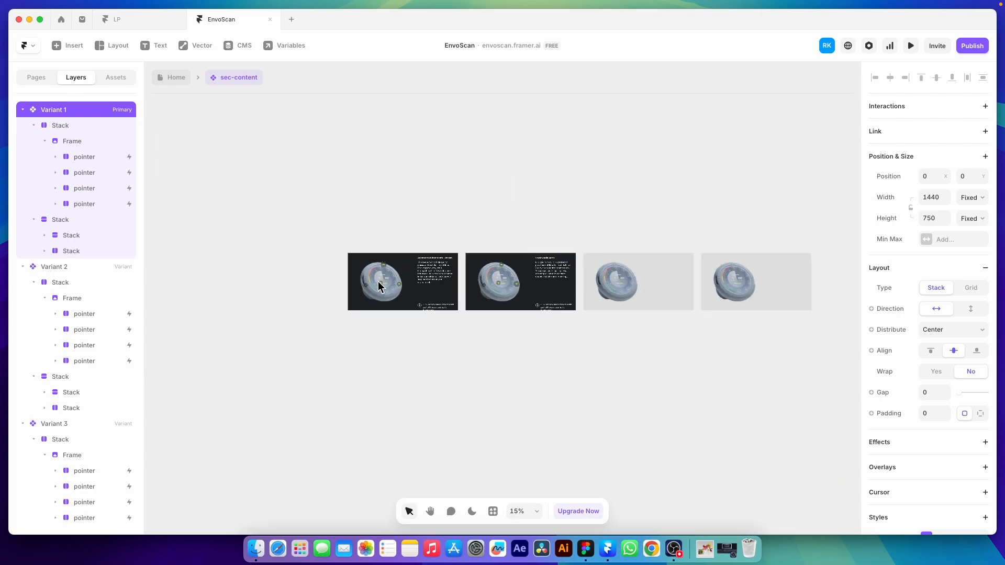
pyautogui.scroll(-2, 379, 285)
pyautogui.click(381, 333)
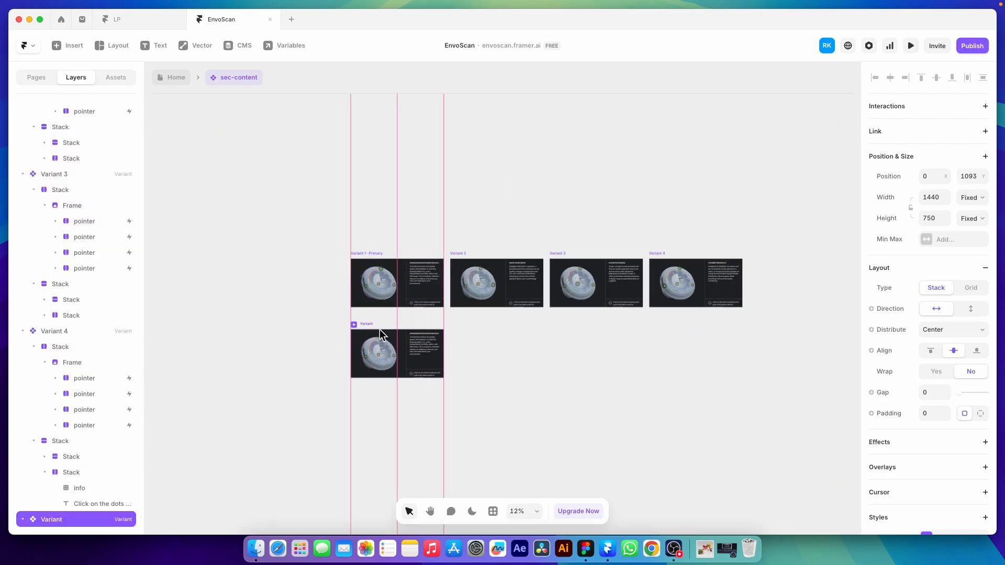
pyautogui.moveTo(379, 330); pyautogui.dragTo(380, 358)
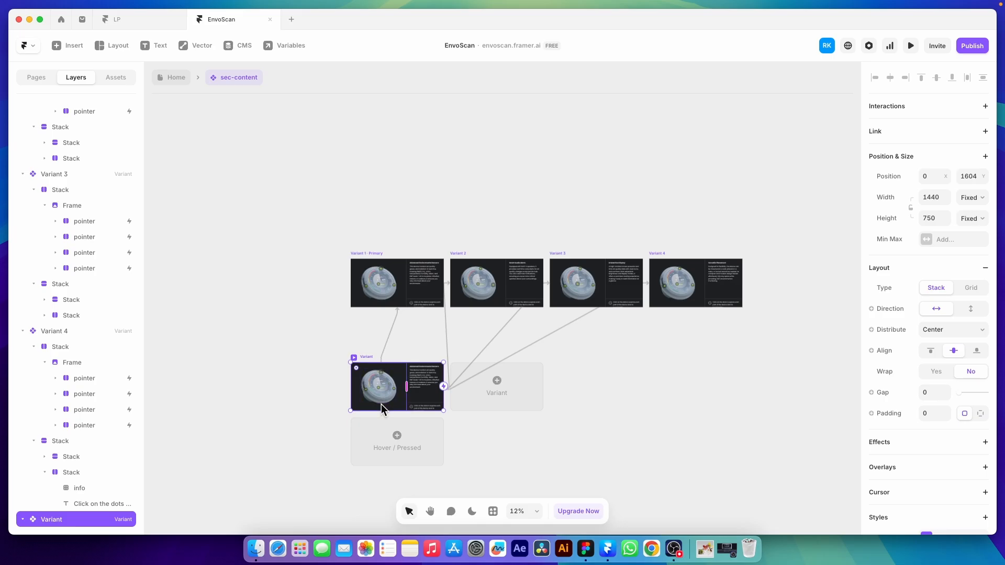
# - Rename the new sec-content variant to "tab varient"
pyautogui.scroll(5, 380, 400)
pyautogui.scroll(1, 380, 400)
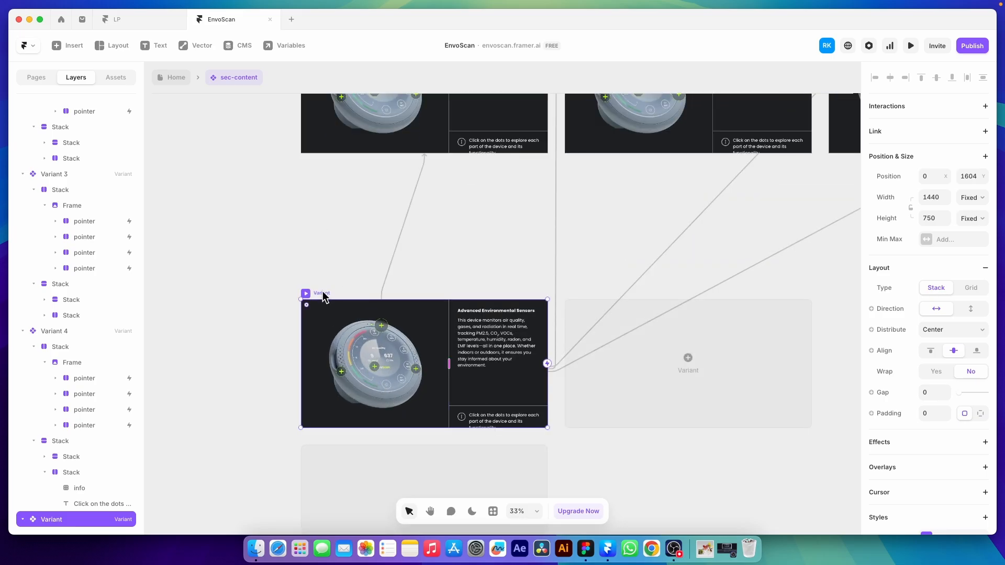
pyautogui.click(22, 519)
pyautogui.doubleClick(50, 499)
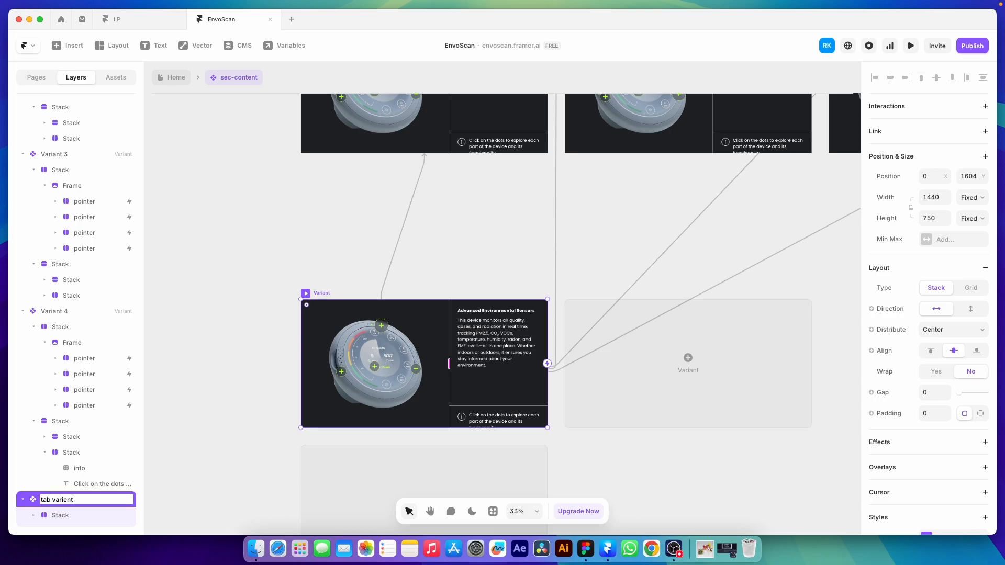
pyautogui.press('Return')
# - Switch the tab varient's stack direction to vertical and set its height to 1350
pyautogui.click(354, 359)
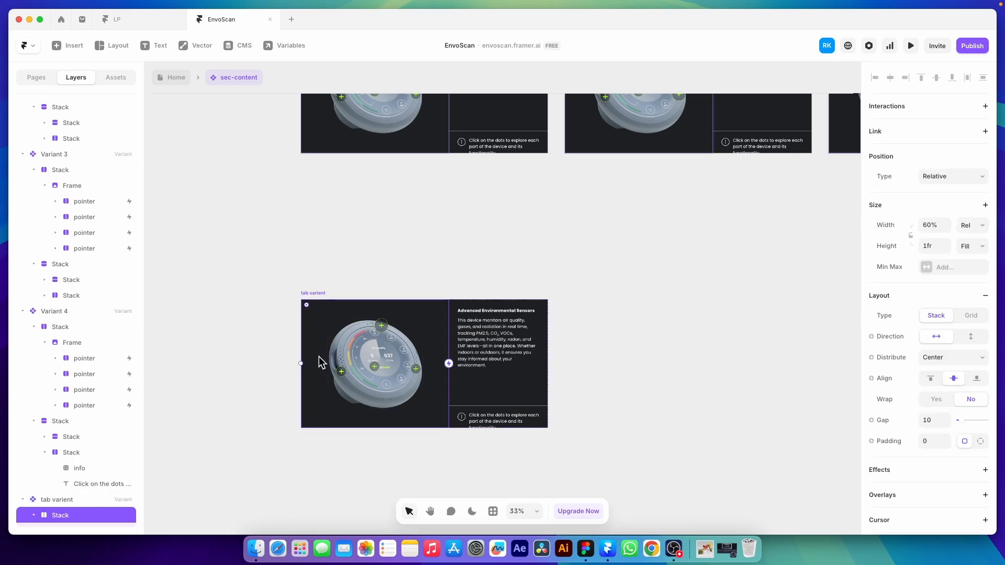
pyautogui.click(74, 471)
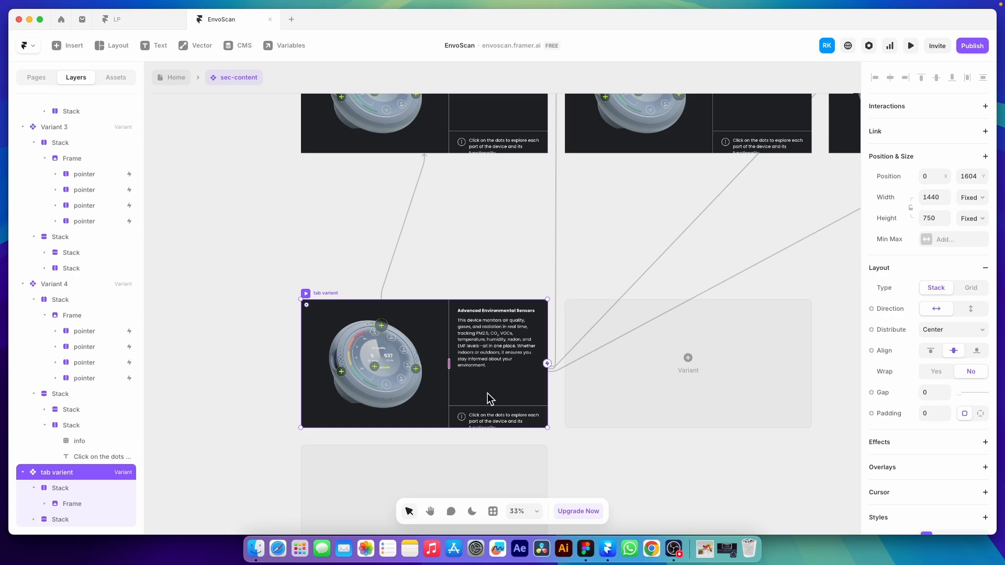
pyautogui.click(967, 310)
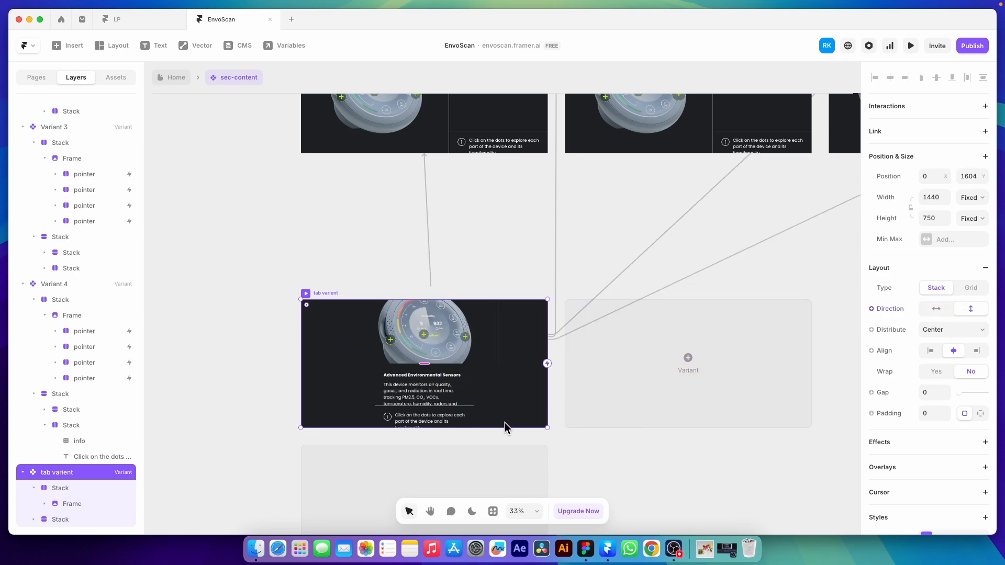
pyautogui.moveTo(454, 428); pyautogui.dragTo(458, 377)
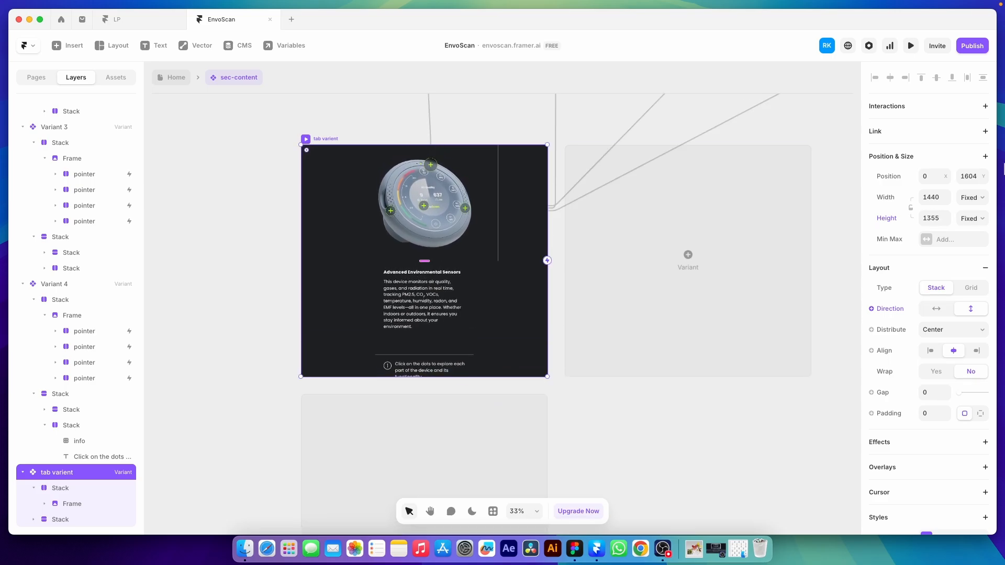
pyautogui.click(940, 214)
pyautogui.write('1350')
pyautogui.press('Return')
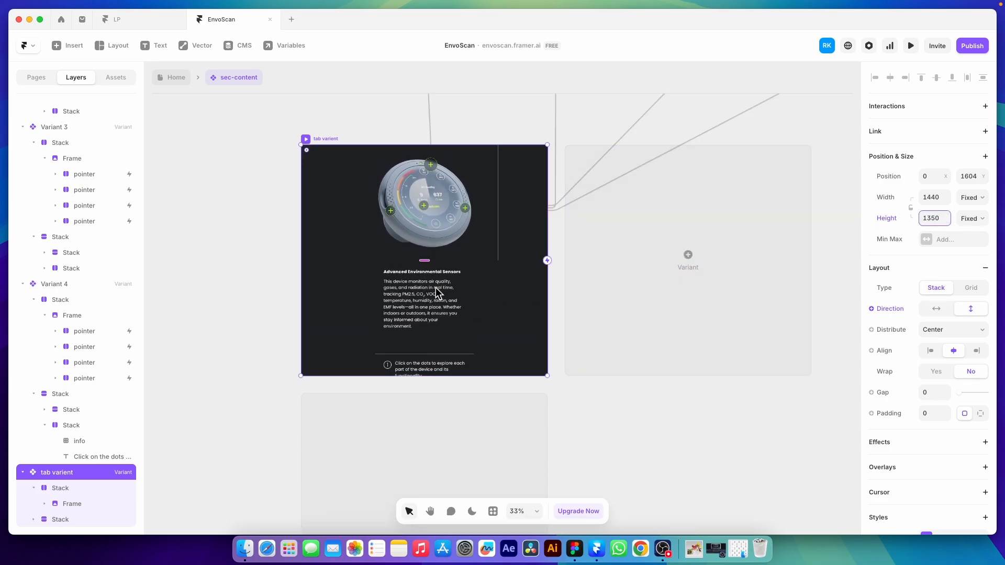
# - Set the width of the tab varient's device image stack to 100%
pyautogui.click(478, 231)
pyautogui.click(936, 224)
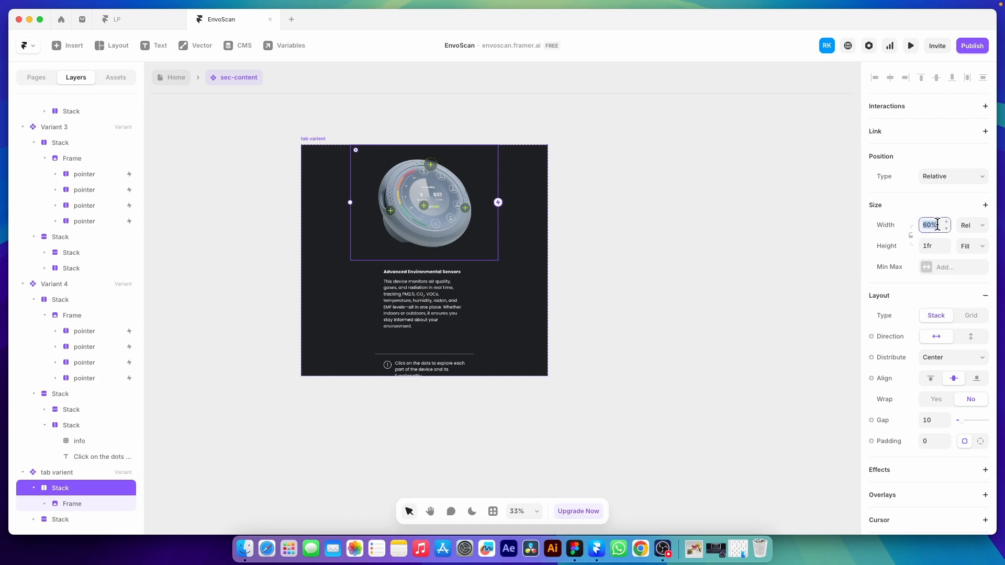
pyautogui.write('100')
pyautogui.press('Return')
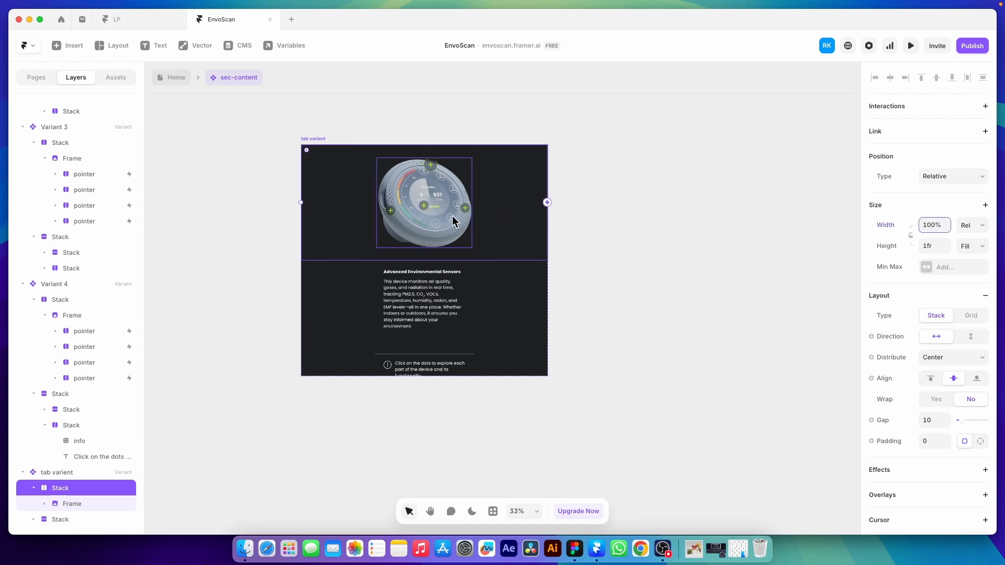
# - Set the width of the text stack below the device image in the tab varient to 100%
pyautogui.click(456, 329)
pyautogui.click(51, 504)
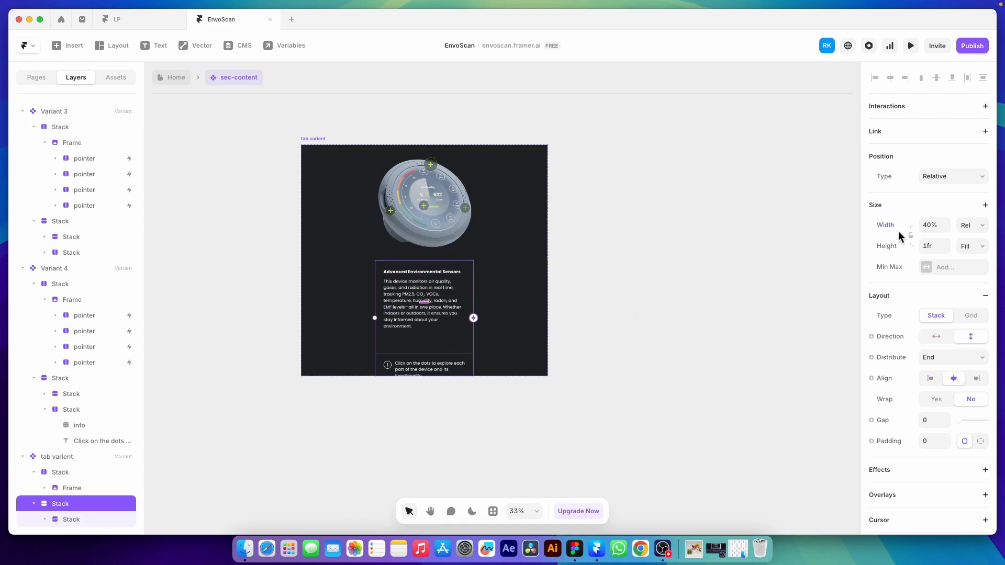
pyautogui.click(935, 225)
pyautogui.write('100')
pyautogui.press('Return')
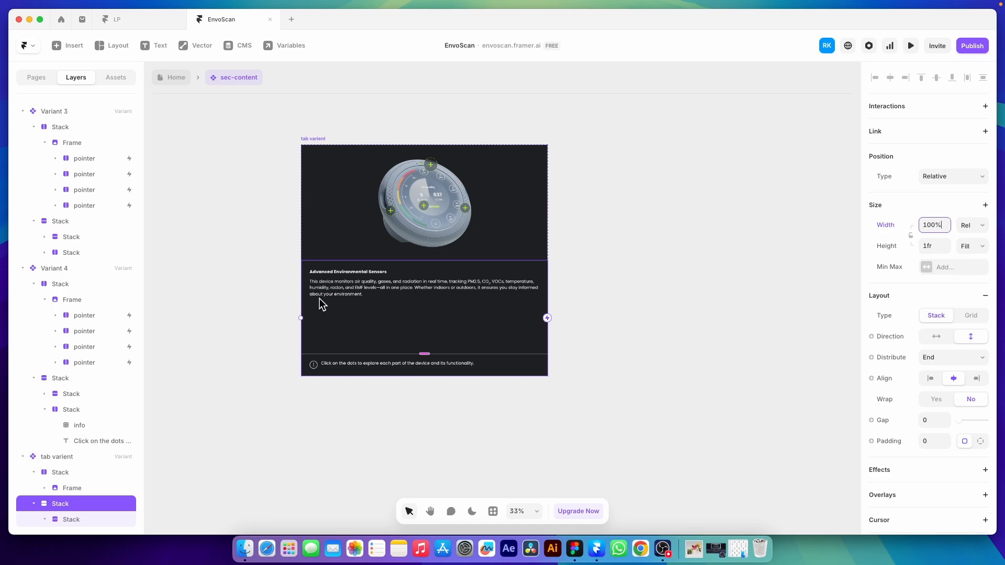
pyautogui.click(284, 375)
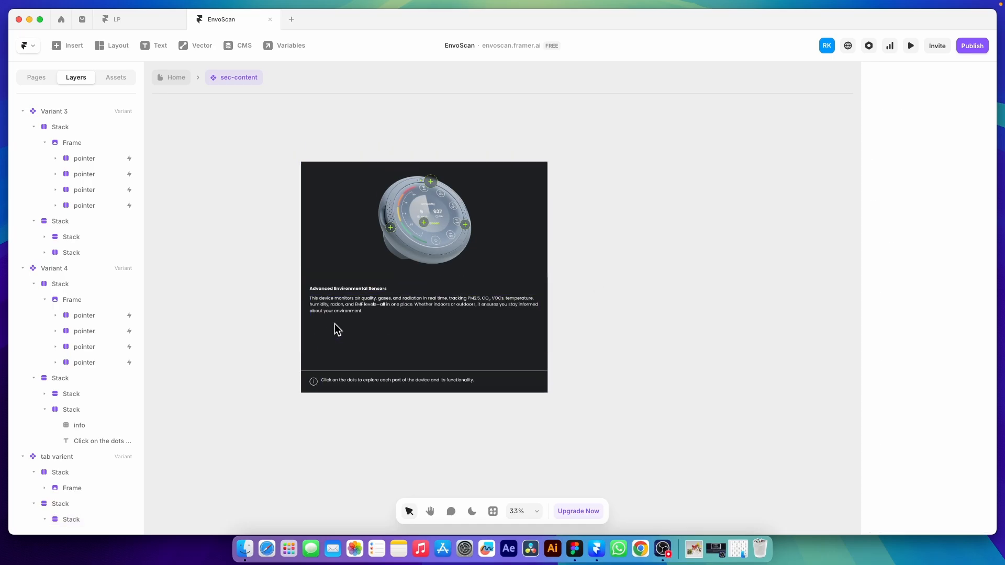
# - Return to the Home page and switch the Tablet breakpoint's sec-content component to the tab varient
pyautogui.scroll(1, 334, 324)
pyautogui.click(177, 78)
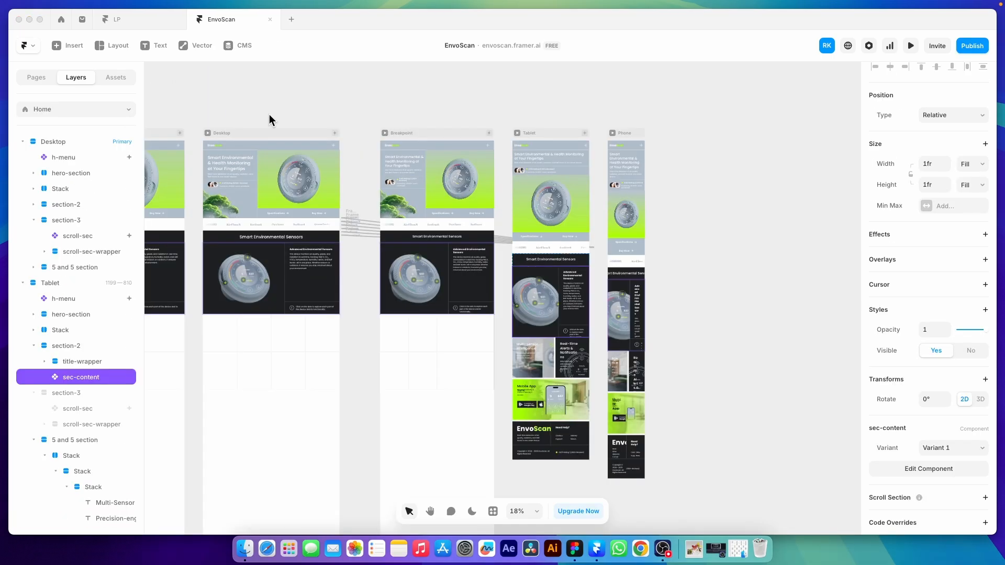
pyautogui.click(570, 307)
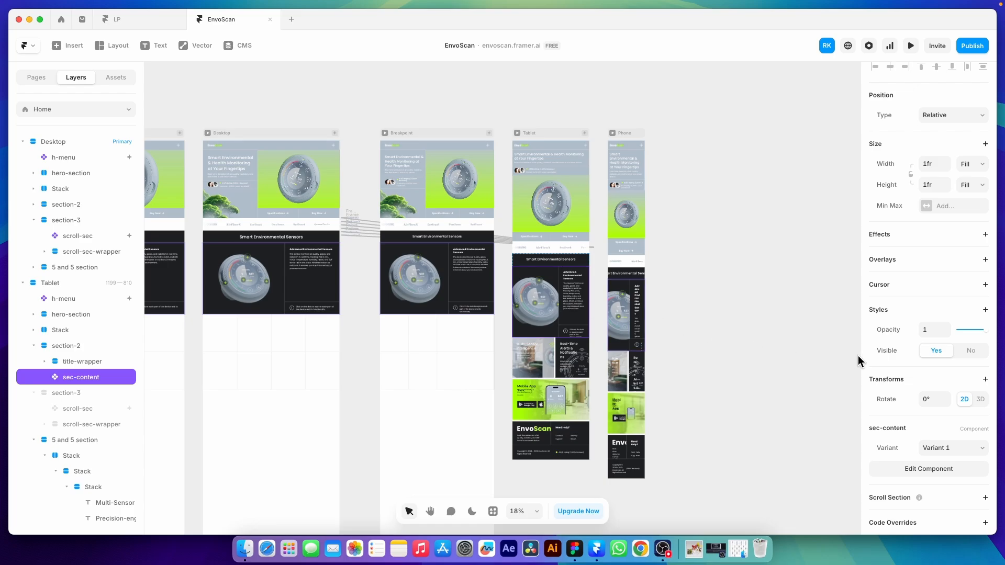
pyautogui.scroll(-2, 938, 371)
pyautogui.click(946, 419)
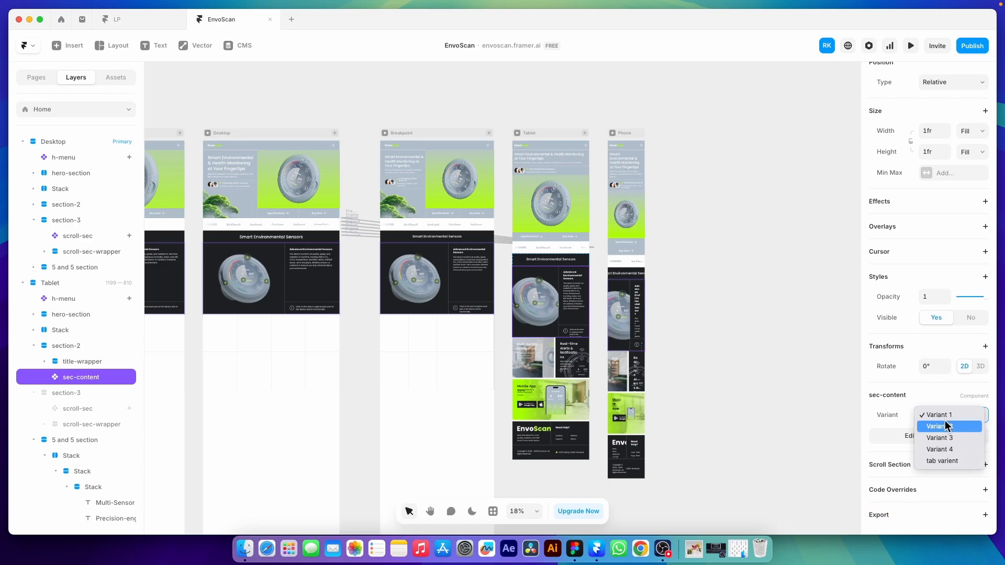
pyautogui.click(939, 460)
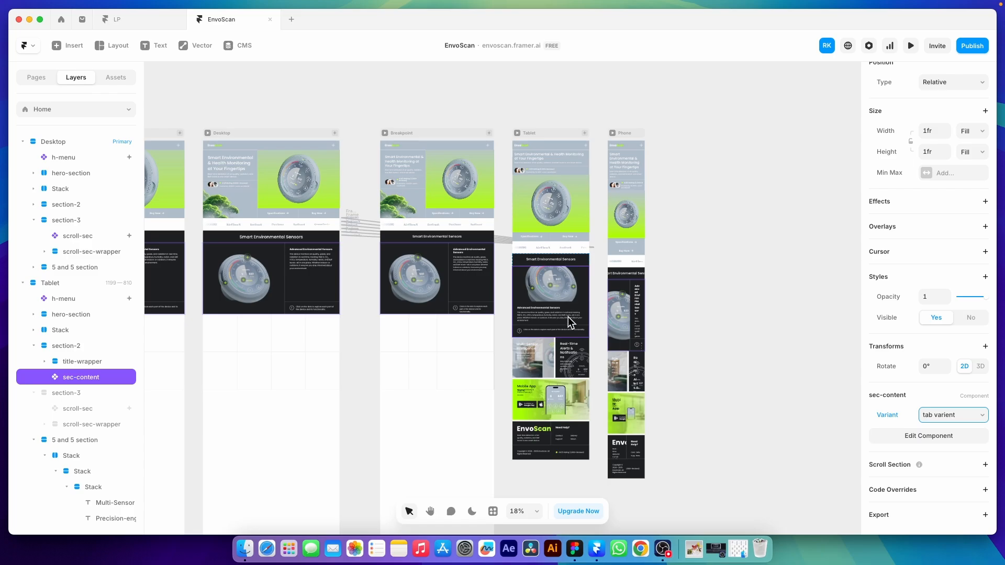
# - Stretch section-2 in the Tablet breakpoint to a height of about 1233
pyautogui.click(74, 346)
pyautogui.moveTo(549, 336); pyautogui.dragTo(551, 370)
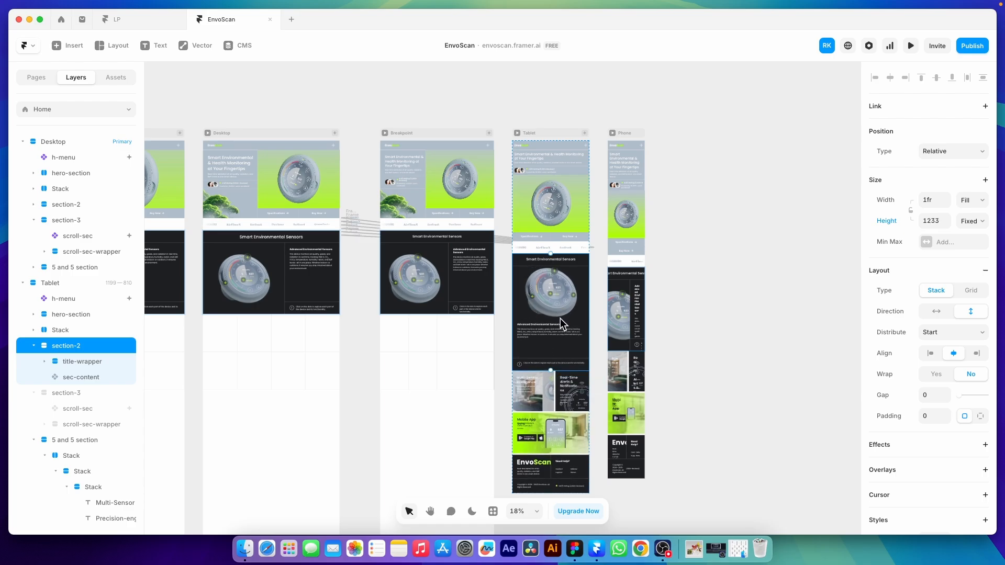
pyautogui.click(656, 323)
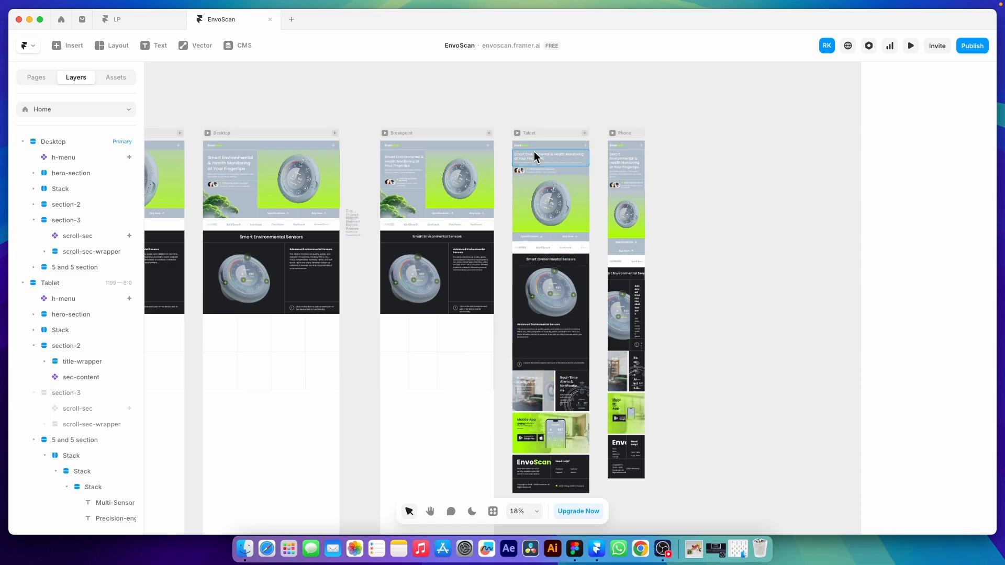
# - Make section-3 visible in the Tablet breakpoint
pyautogui.click(539, 132)
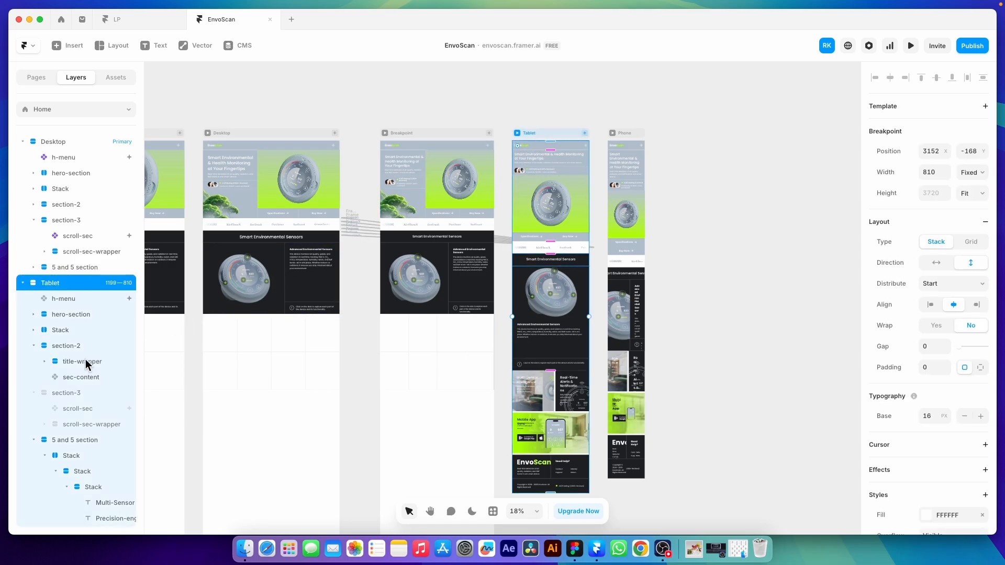
pyautogui.scroll(-2, 79, 366)
pyautogui.click(69, 354)
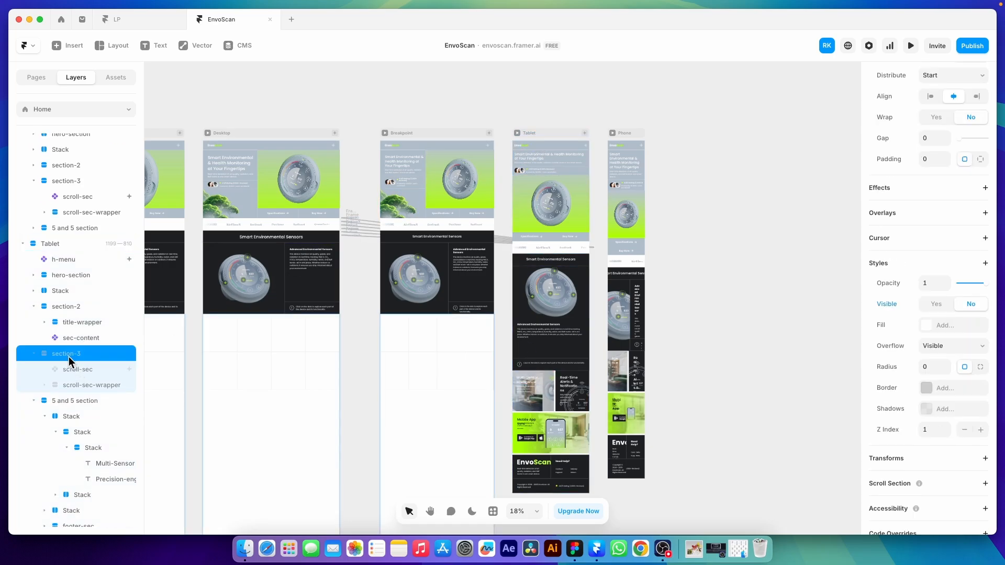
pyautogui.scroll(1, 934, 353)
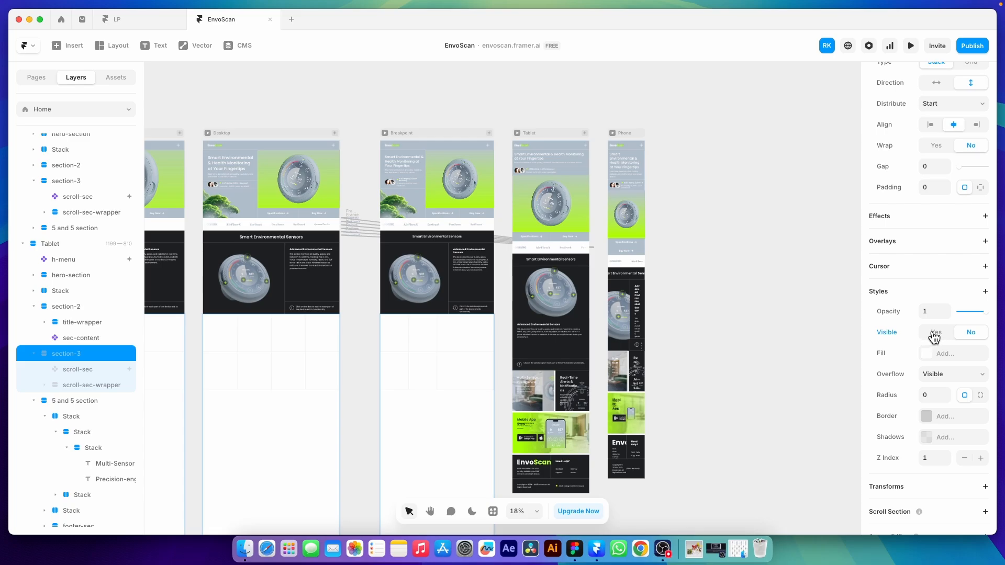
pyautogui.click(934, 333)
pyautogui.scroll(-2, 585, 414)
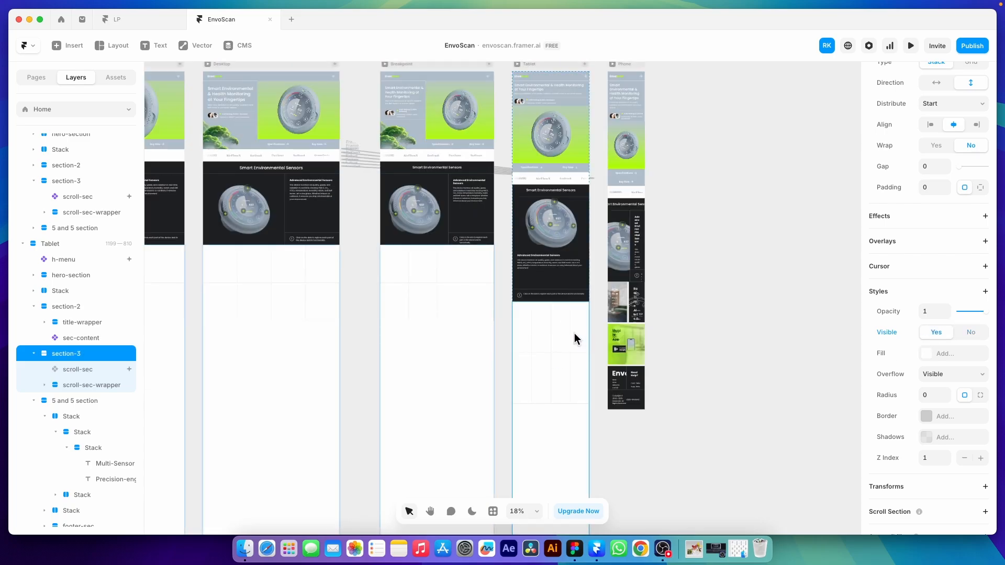
pyautogui.scroll(3, 573, 333)
pyautogui.click(600, 373)
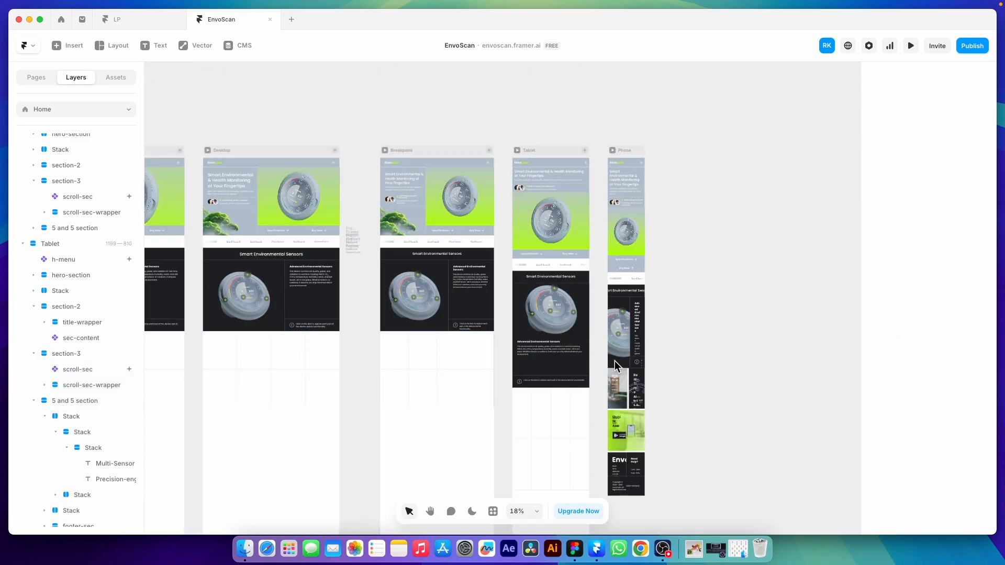
# - Publish the site changes to envoscan.framer.ai and open the live page in the browser
pyautogui.scroll(-5, 651, 343)
pyautogui.scroll(-4, 581, 352)
pyautogui.scroll(3, 571, 356)
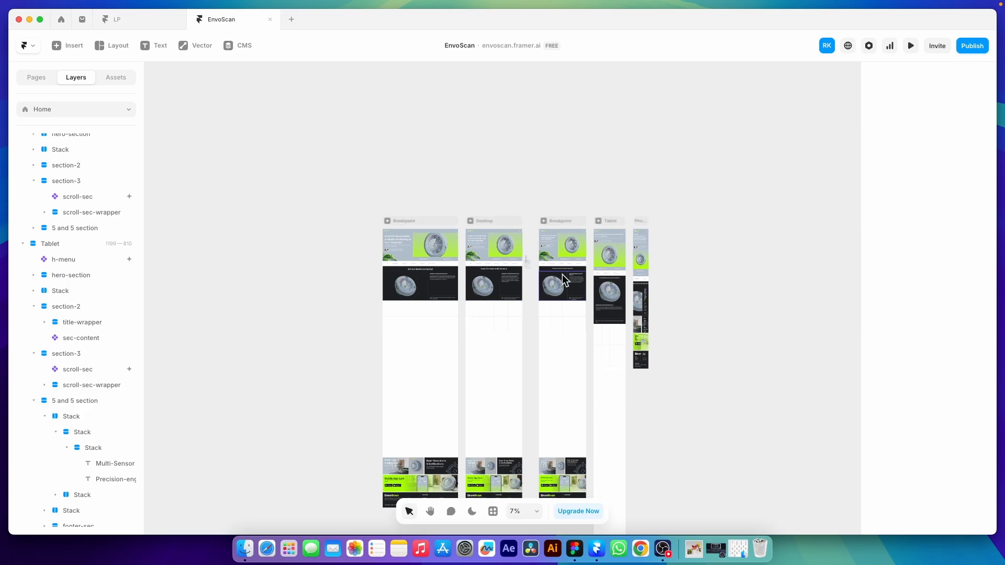
pyautogui.click(483, 221)
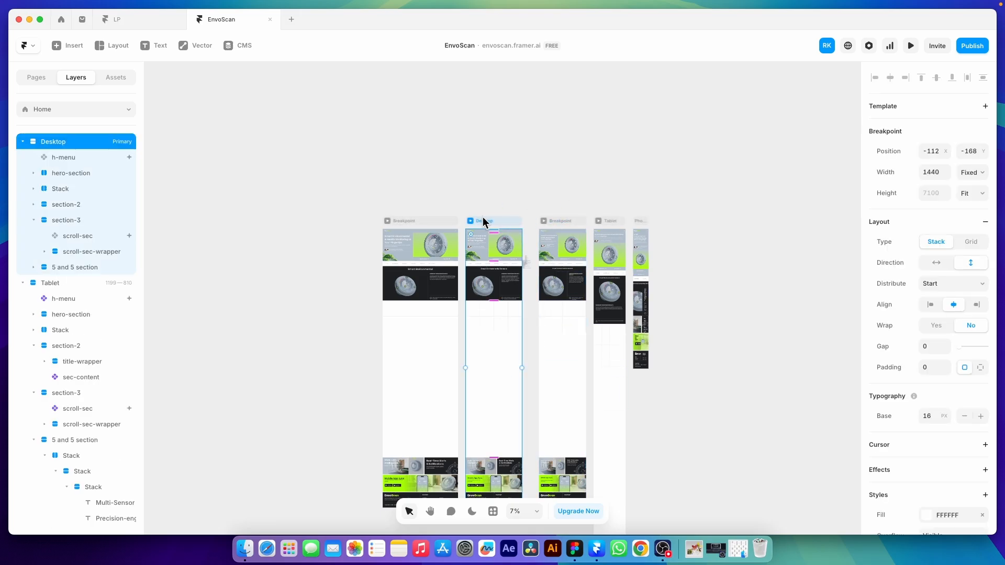
pyautogui.click(972, 47)
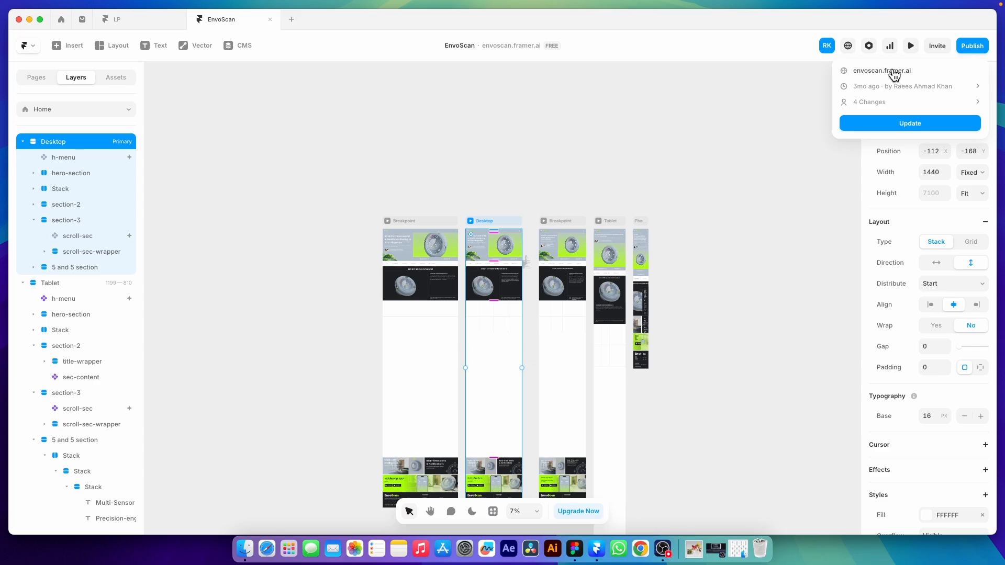
pyautogui.click(904, 125)
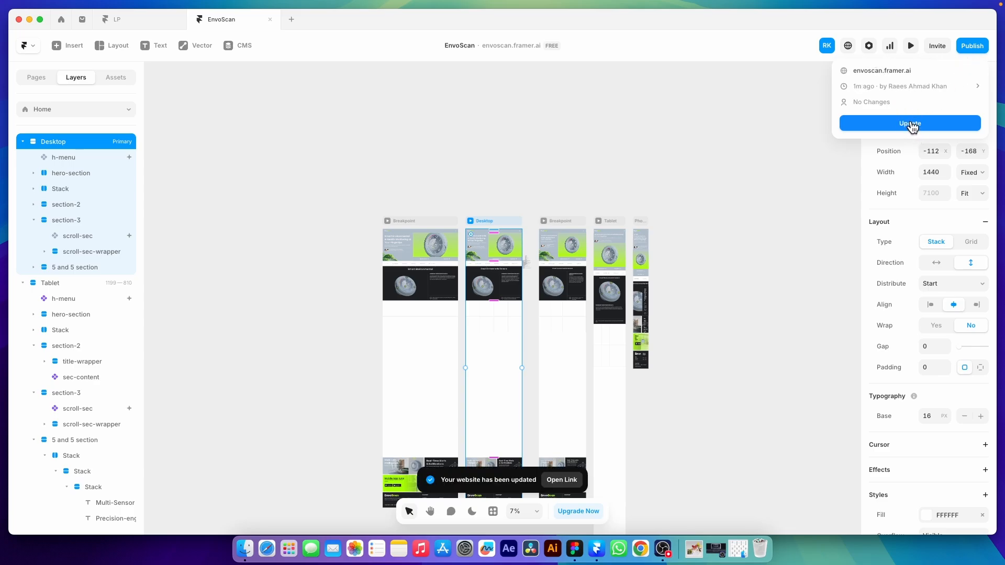
pyautogui.click(884, 73)
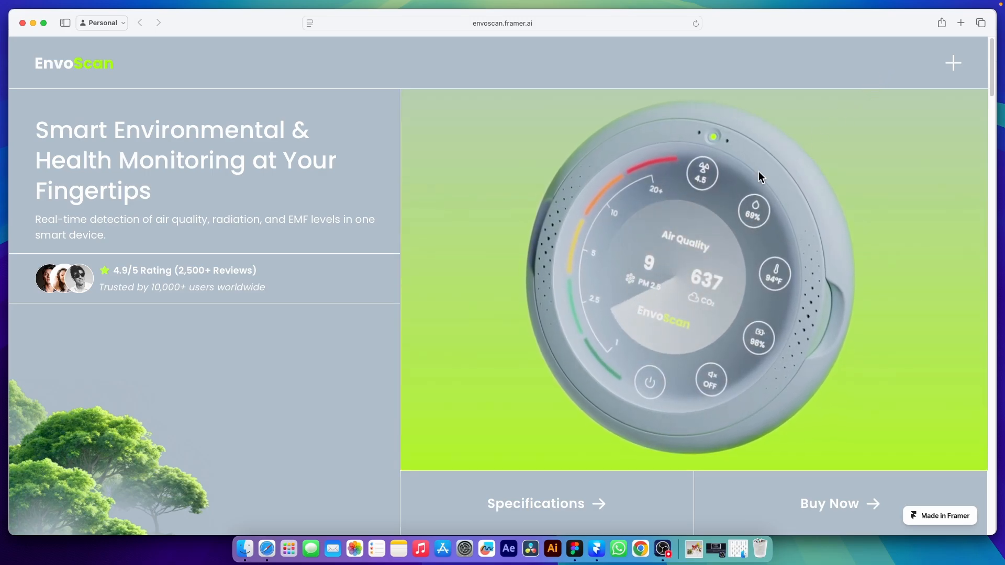
# - Test the speaker, display and mounting hotspots on the device in the live page's Smart Environmental Sensors section
pyautogui.scroll(-2, 413, 329)
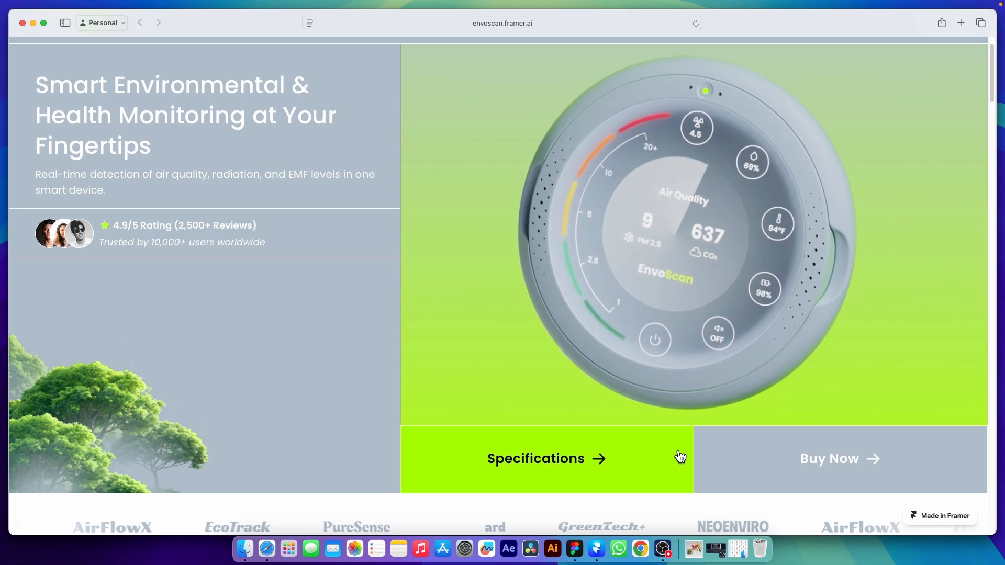
pyautogui.scroll(-8, 299, 291)
pyautogui.scroll(-4, 299, 291)
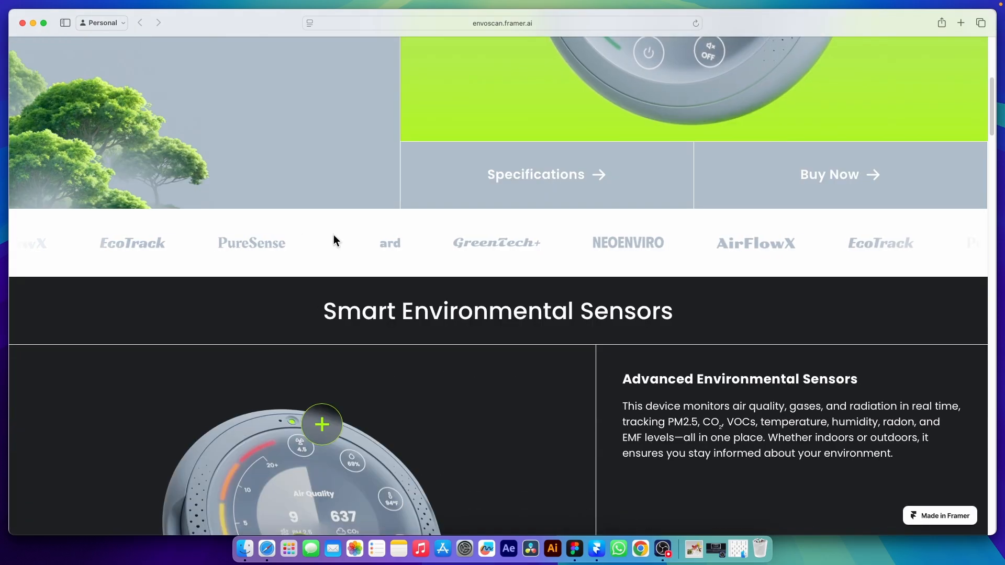
pyautogui.scroll(-4, 611, 259)
pyautogui.scroll(-7, 536, 279)
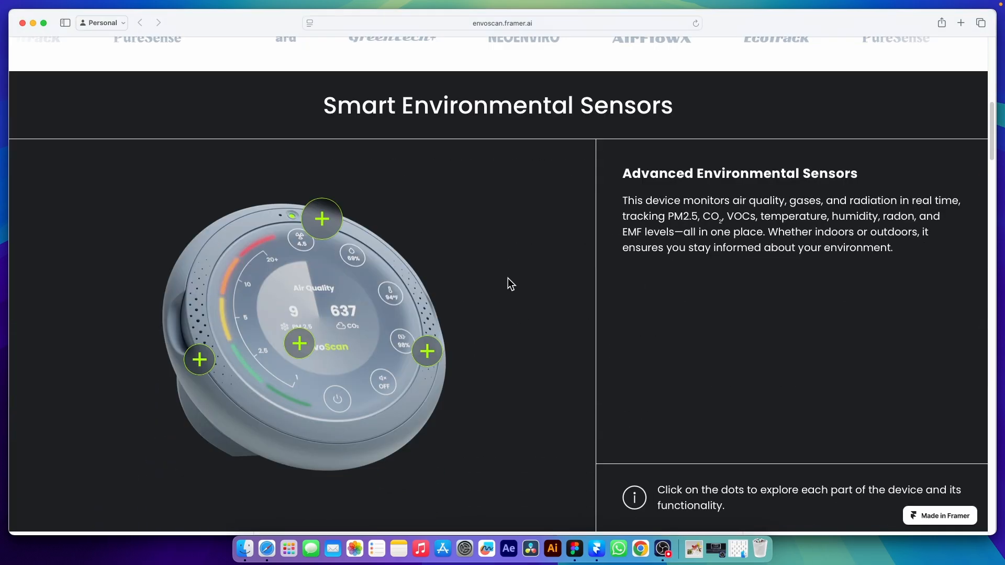
pyautogui.scroll(4, 497, 284)
pyautogui.scroll(-2, 485, 279)
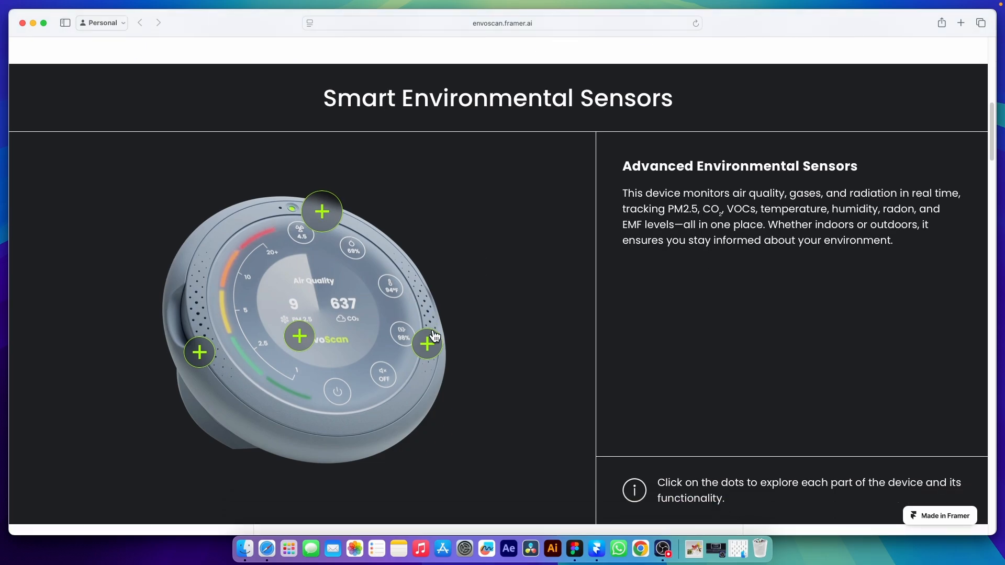
pyautogui.click(427, 349)
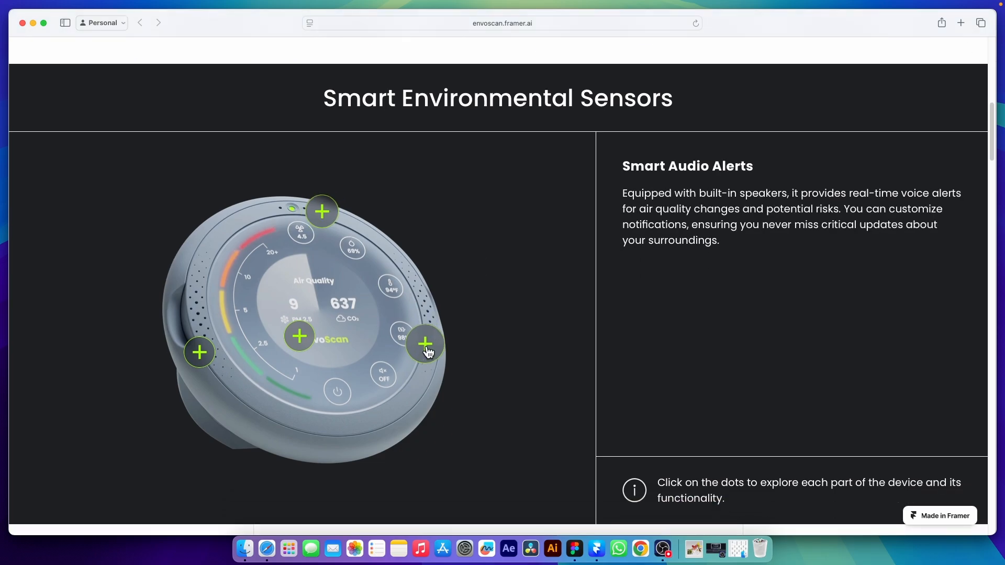
pyautogui.click(300, 336)
pyautogui.click(199, 355)
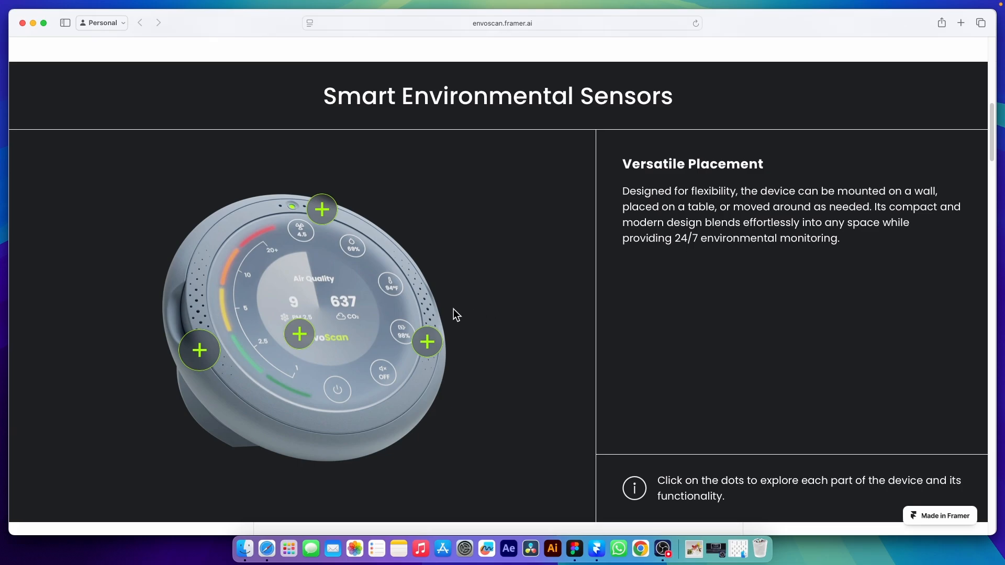
# - Examine the How it Works scroll animation, the feature cards, the Mobile App Sync banner and the footer on the live page
pyautogui.scroll(-8, 455, 309)
pyautogui.scroll(-5, 478, 297)
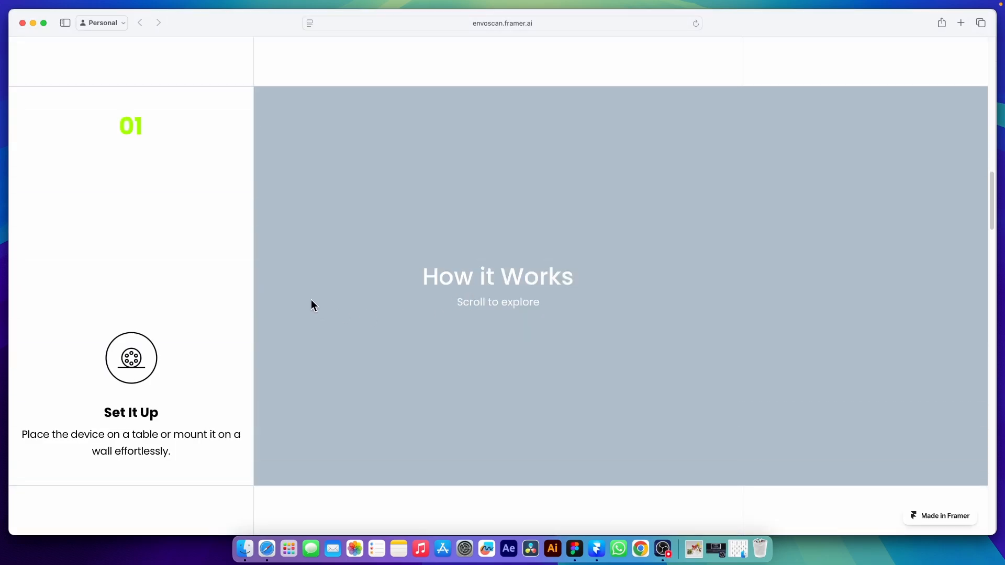
pyautogui.scroll(-3, 402, 302)
pyautogui.scroll(-3, 403, 299)
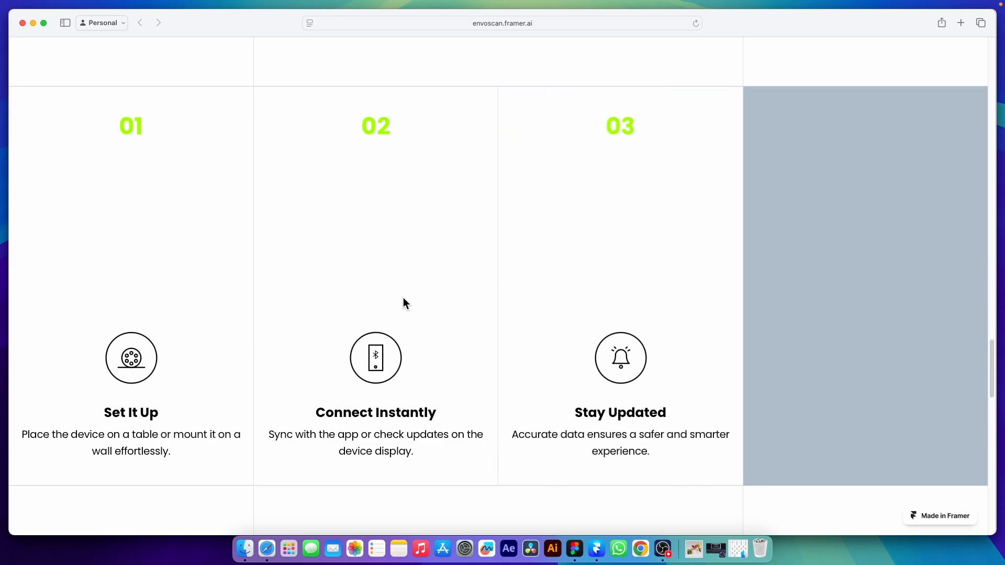
pyautogui.scroll(-3, 407, 303)
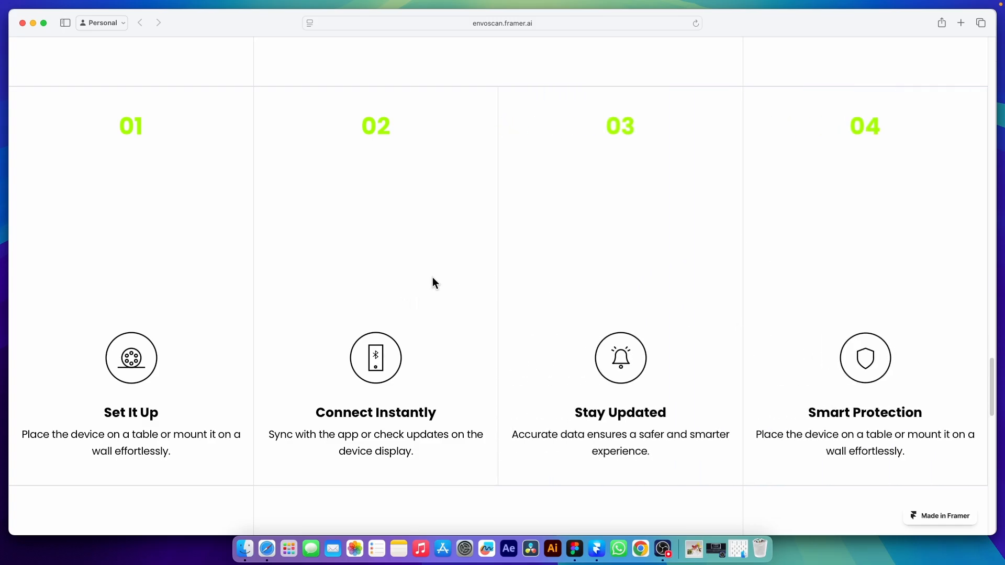
pyautogui.scroll(-10, 431, 280)
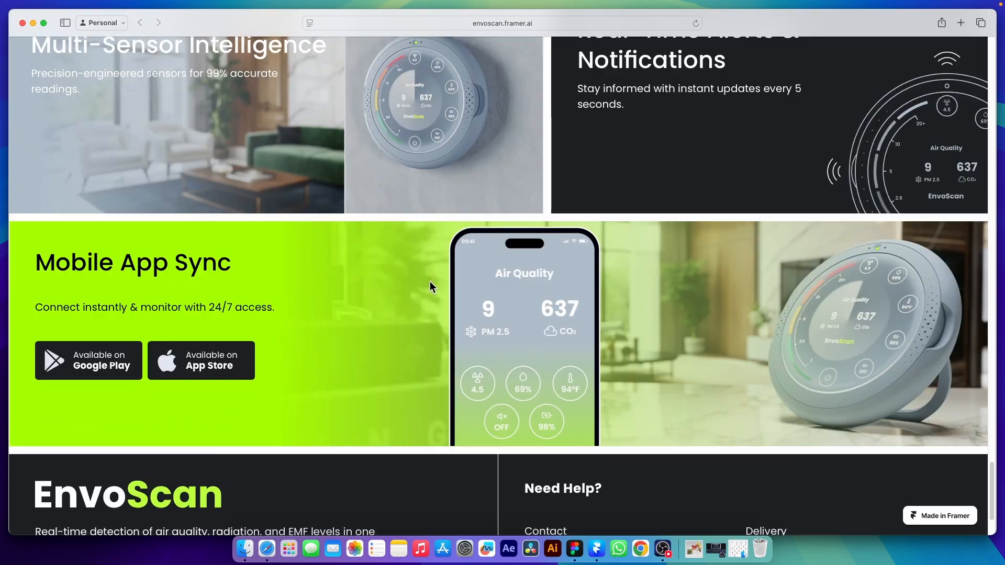
pyautogui.scroll(2, 180, 302)
pyautogui.scroll(-4, 494, 291)
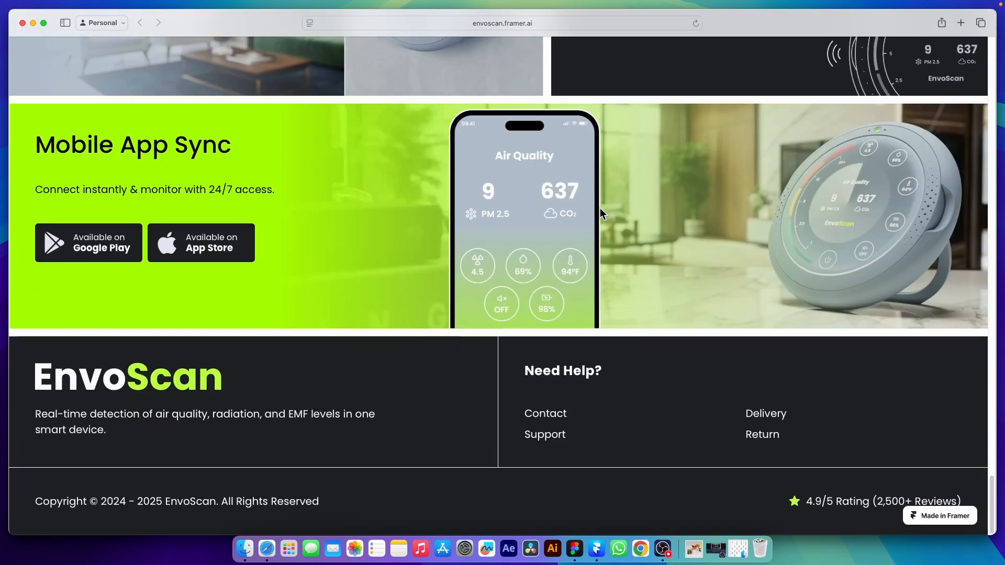
# - Review the live page in reverse from the footer to the hero, rechecking the How it Works animation and the logo ticker
pyautogui.scroll(15, 572, 249)
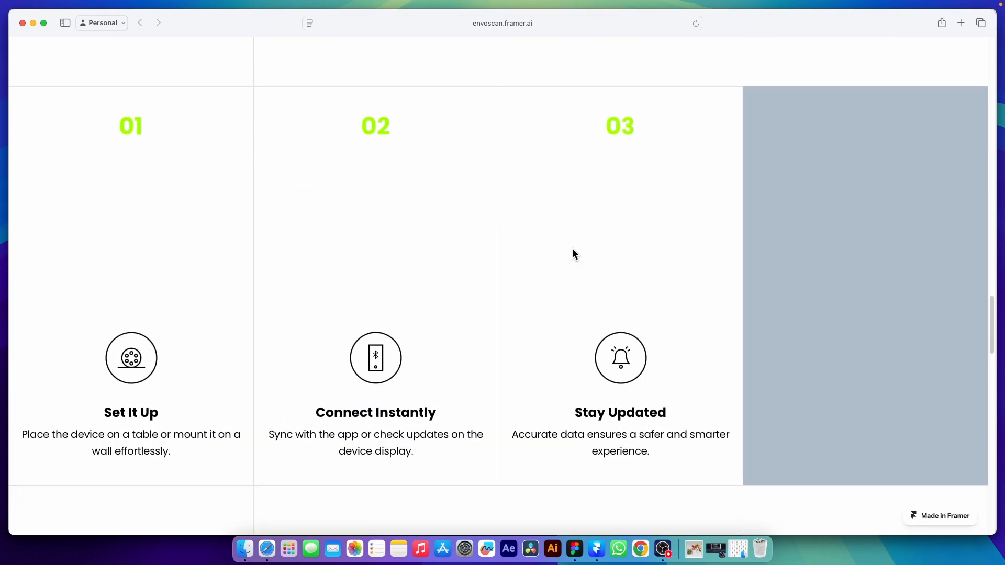
pyautogui.scroll(10, 572, 248)
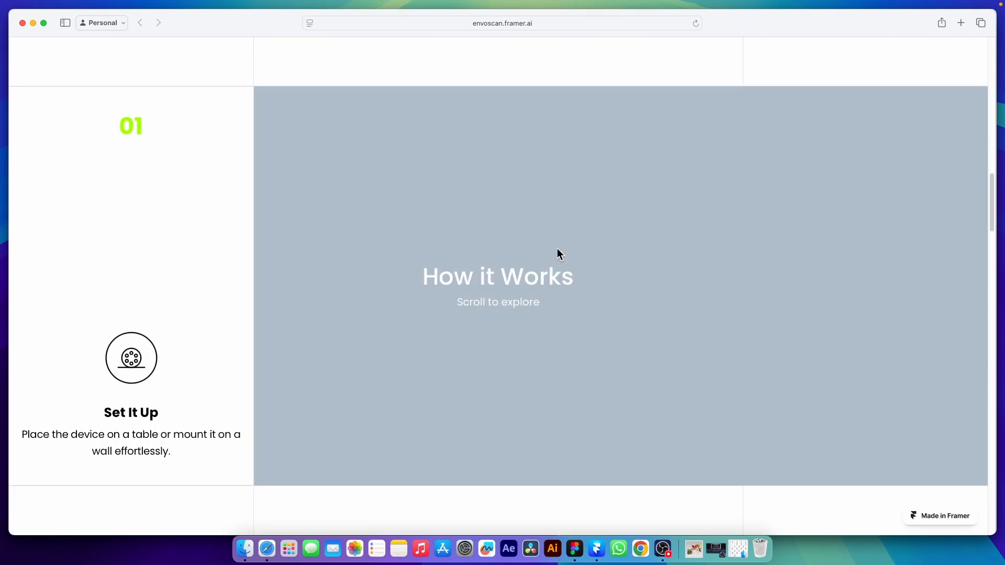
pyautogui.scroll(15, 557, 249)
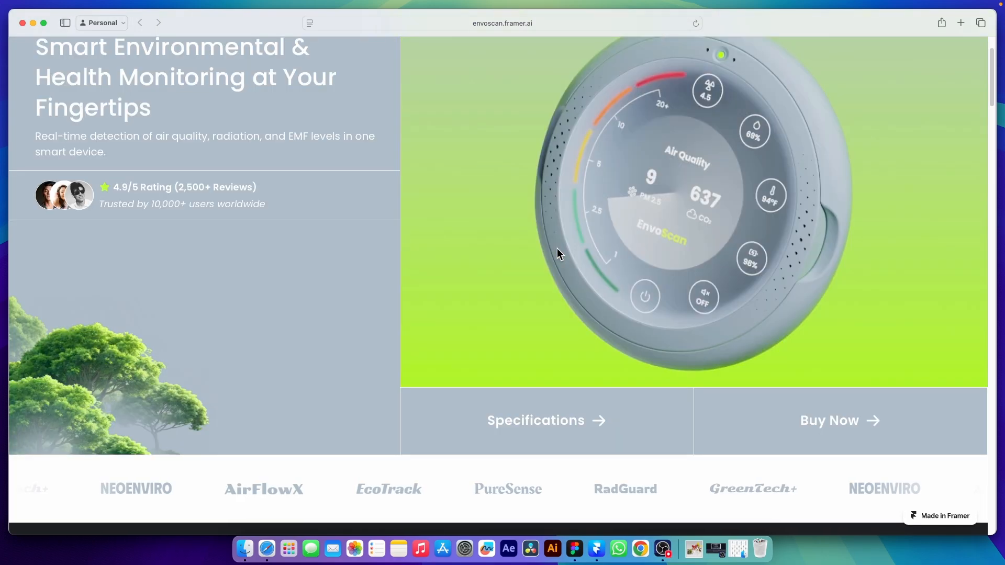
pyautogui.scroll(2, 556, 248)
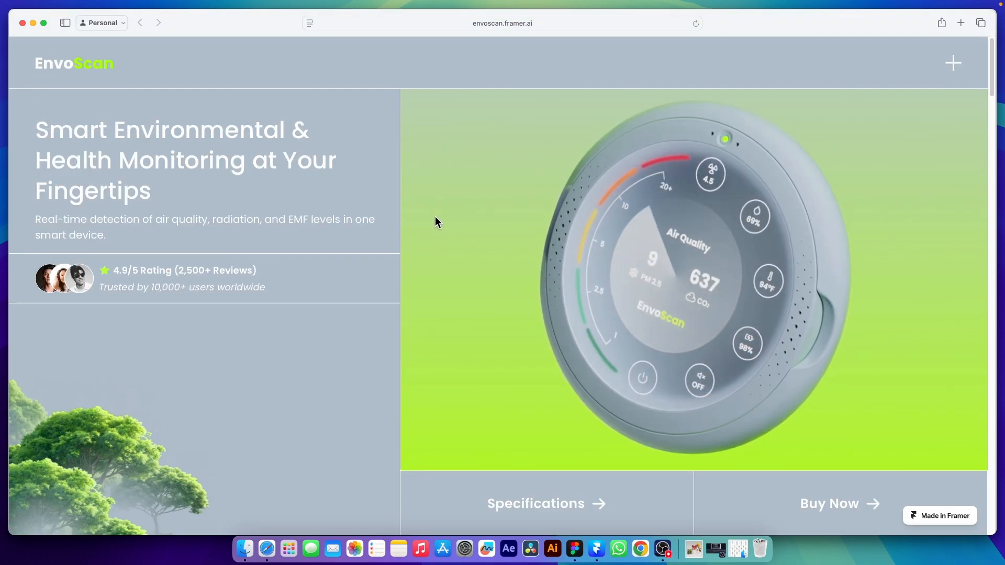
pyautogui.scroll(-4, 437, 222)
pyautogui.scroll(-6, 476, 254)
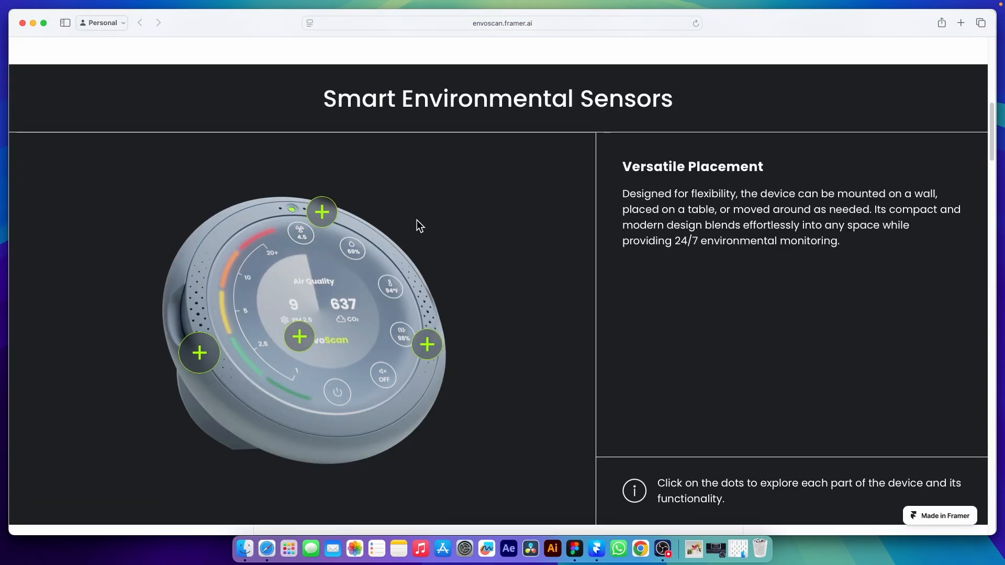
pyautogui.scroll(3, 502, 244)
pyautogui.scroll(2, 585, 254)
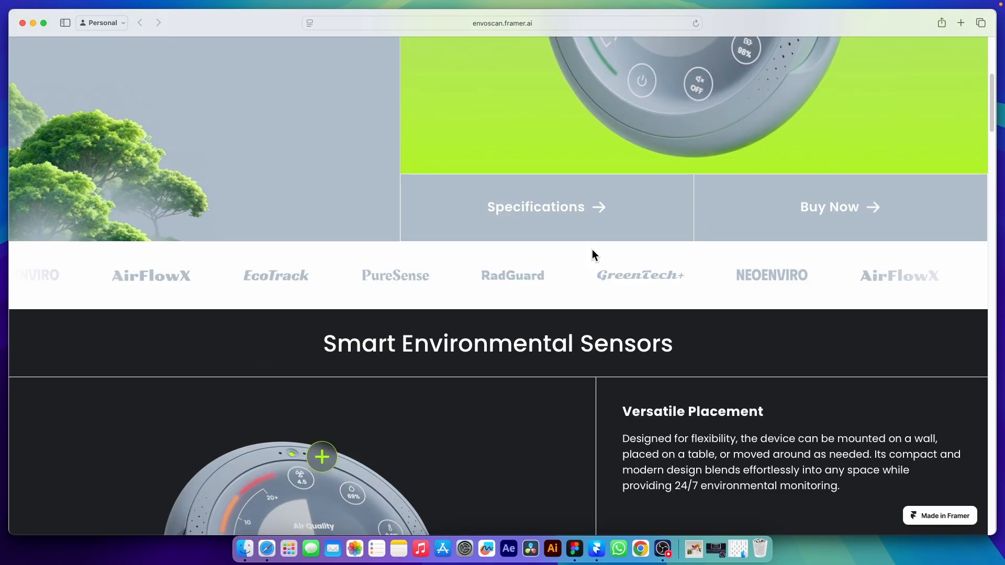
pyautogui.scroll(7, 592, 251)
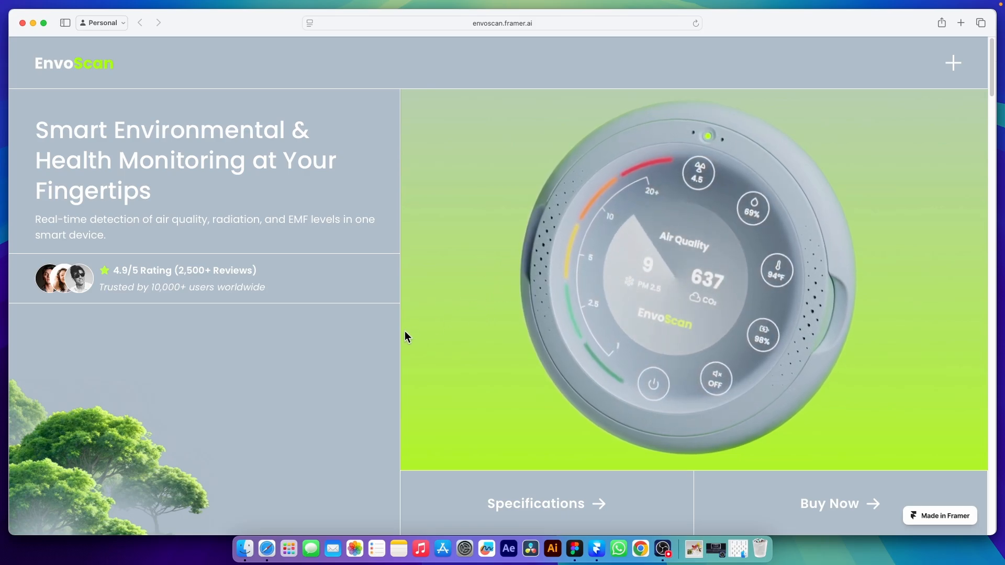
# - Show the Smart Audio Alerts description through its hotspot on the device in the Smart Environmental Sensors section
pyautogui.scroll(-4, 445, 330)
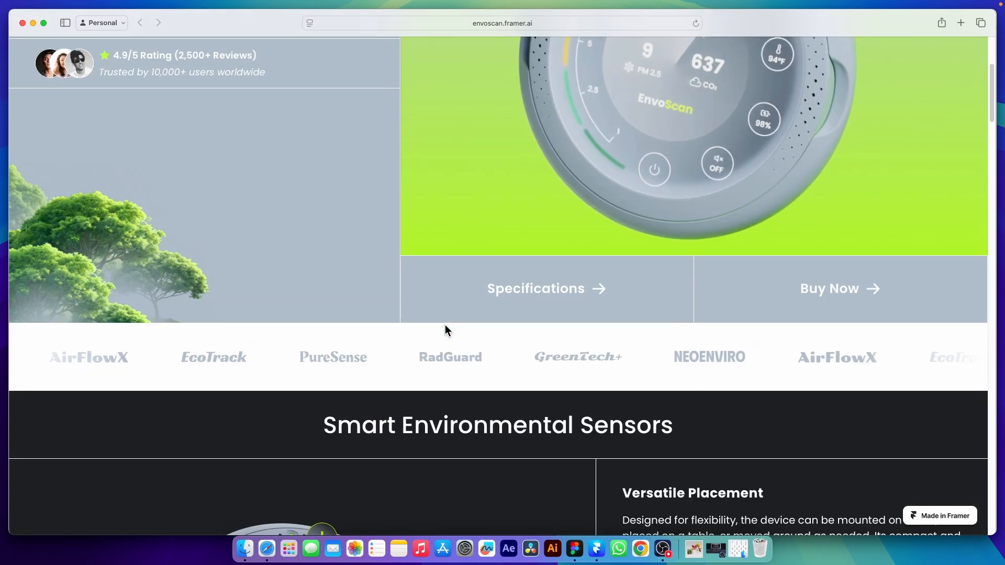
pyautogui.scroll(-4, 446, 330)
pyautogui.scroll(-3, 465, 320)
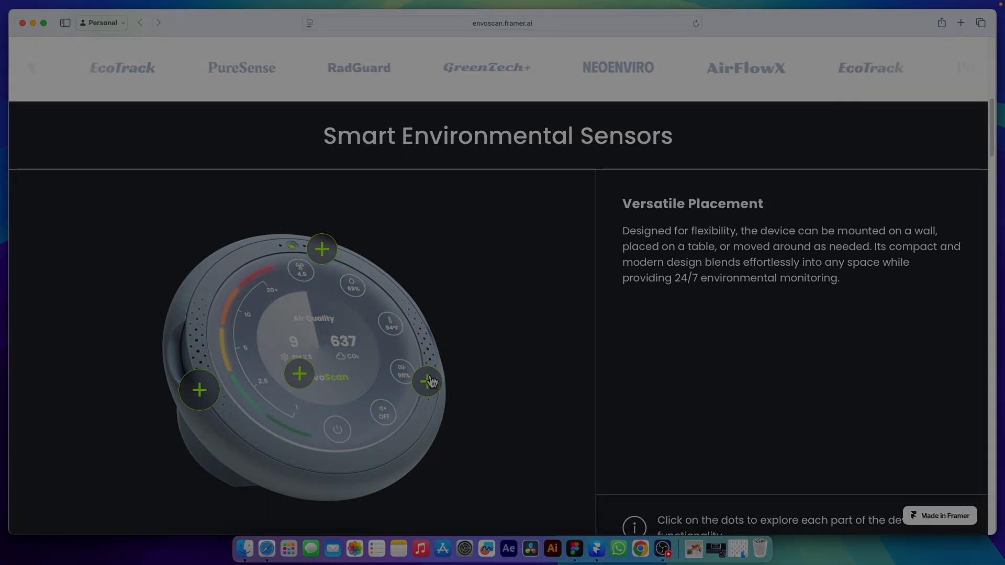
pyautogui.click(434, 375)
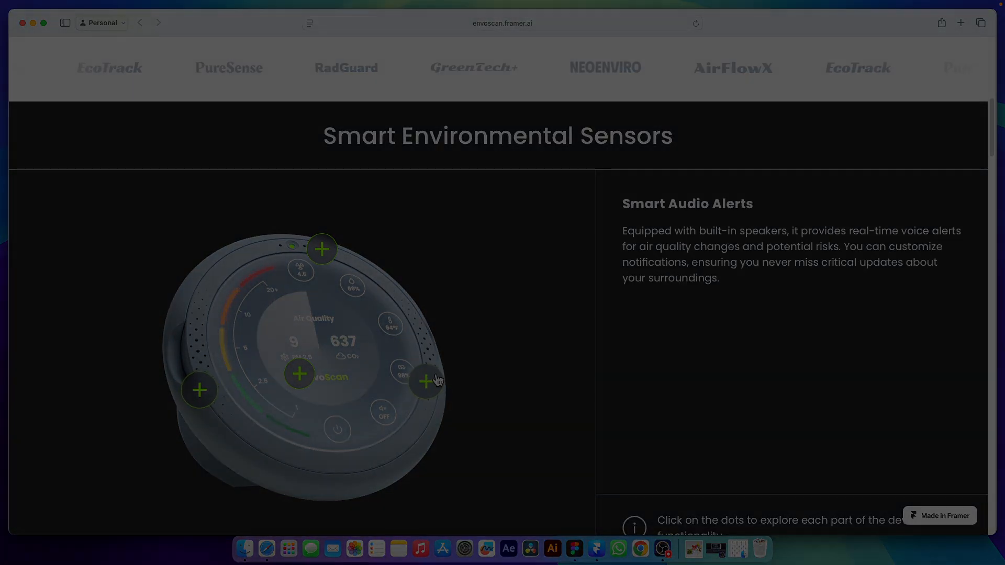